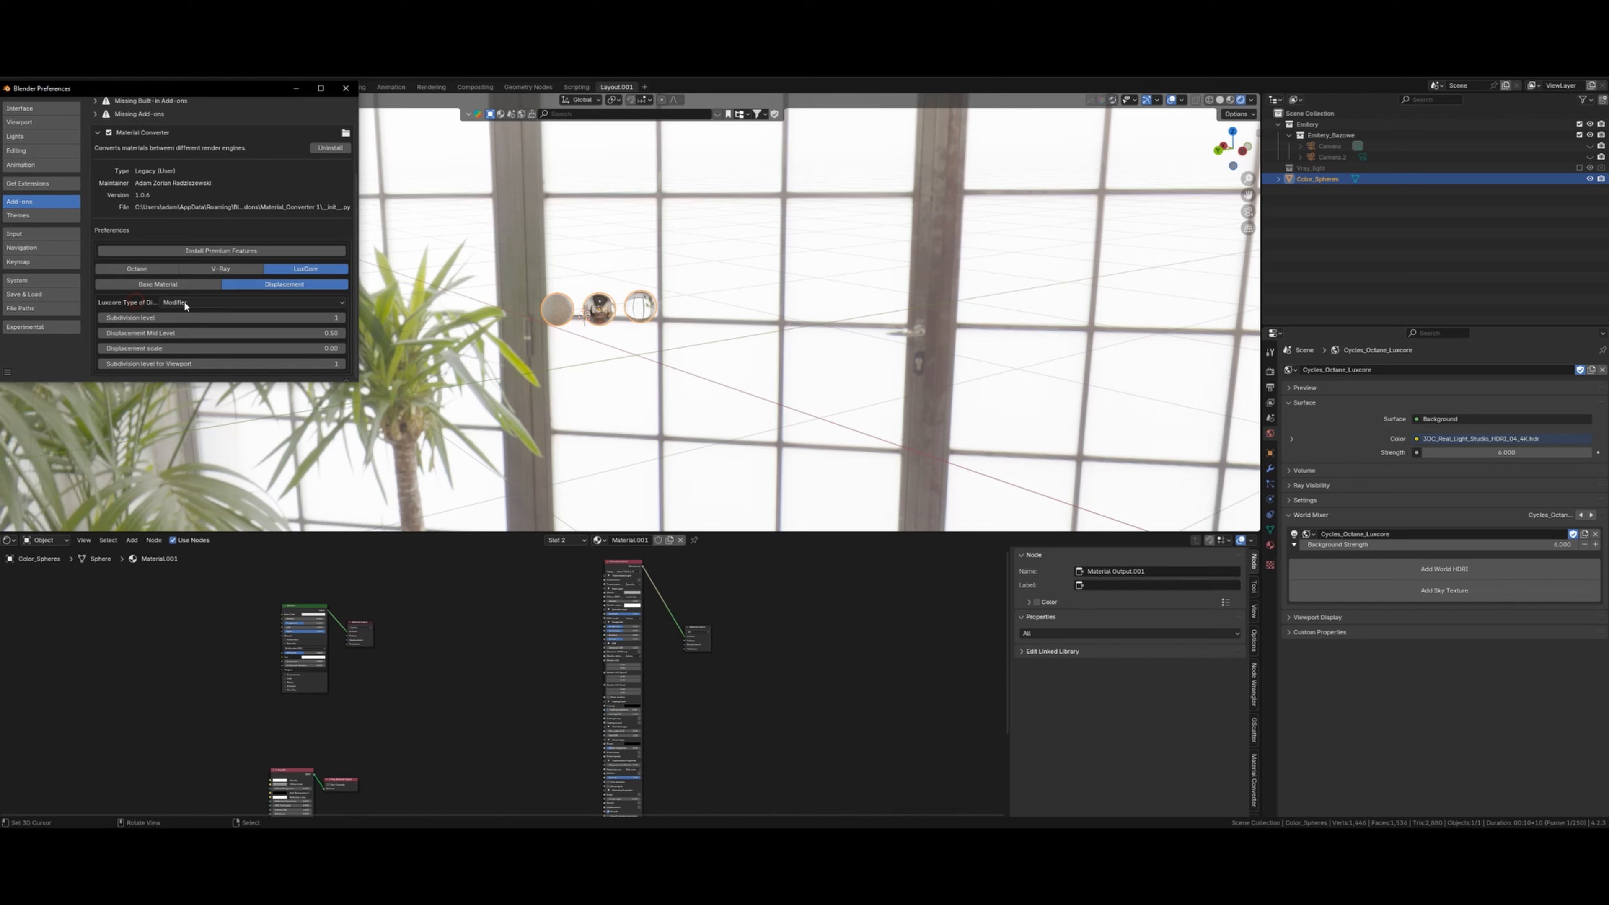
- Set the Material Converter's preferred engine to Octane with Displacement
click(154, 268)
click(216, 269)
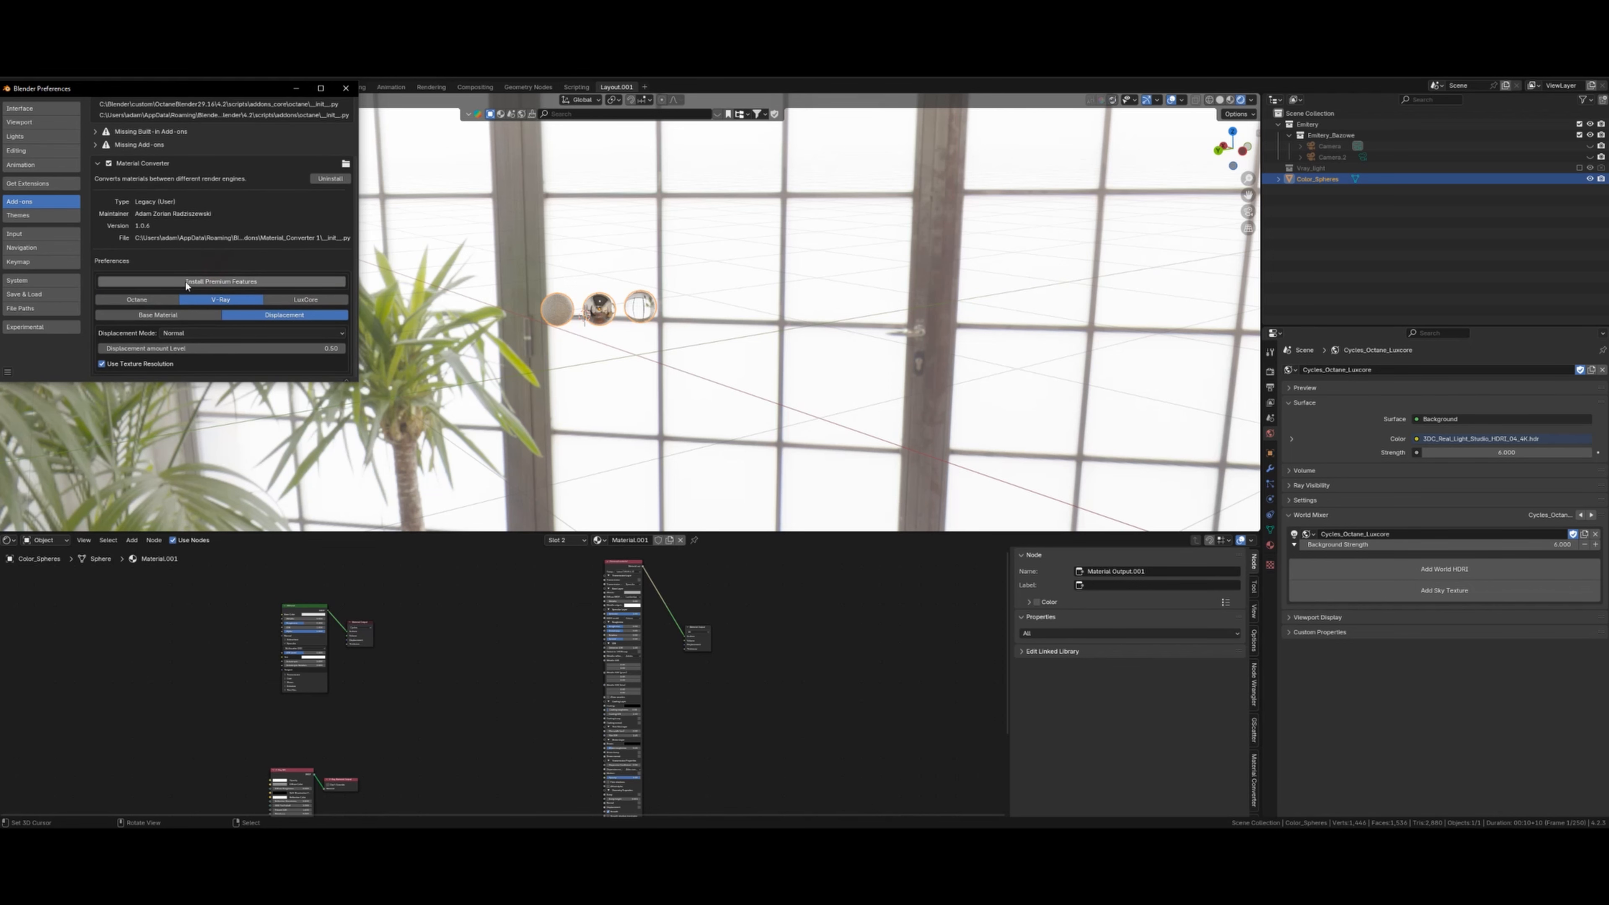
click(186, 318)
click(145, 353)
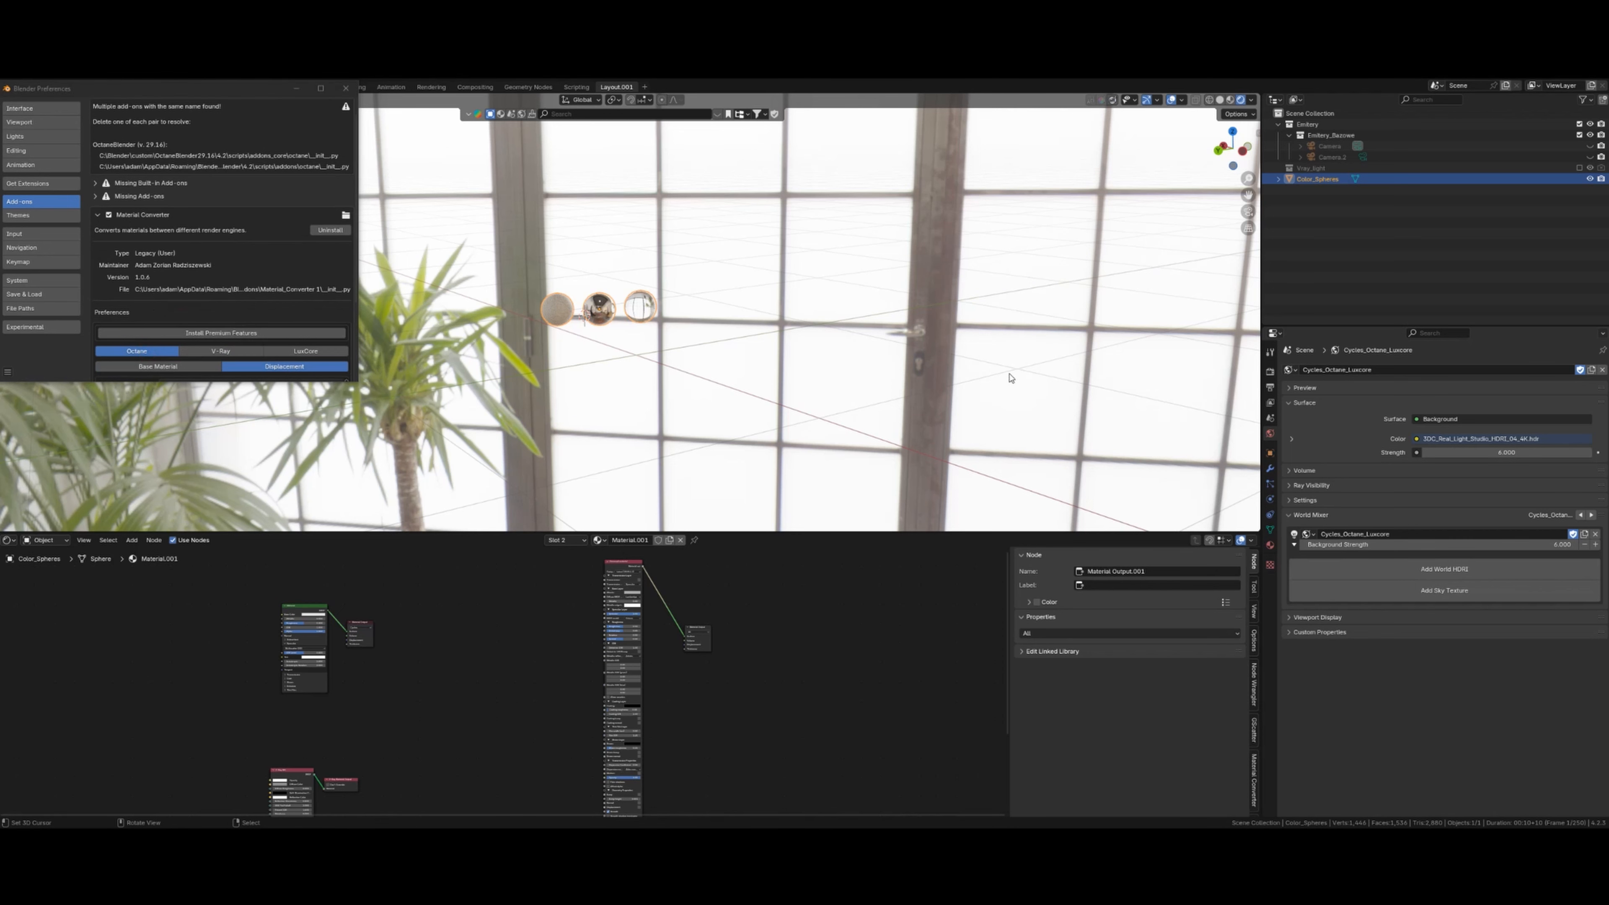
- Make Octane the scene's render engine in Render Properties
click(985, 427)
click(1270, 371)
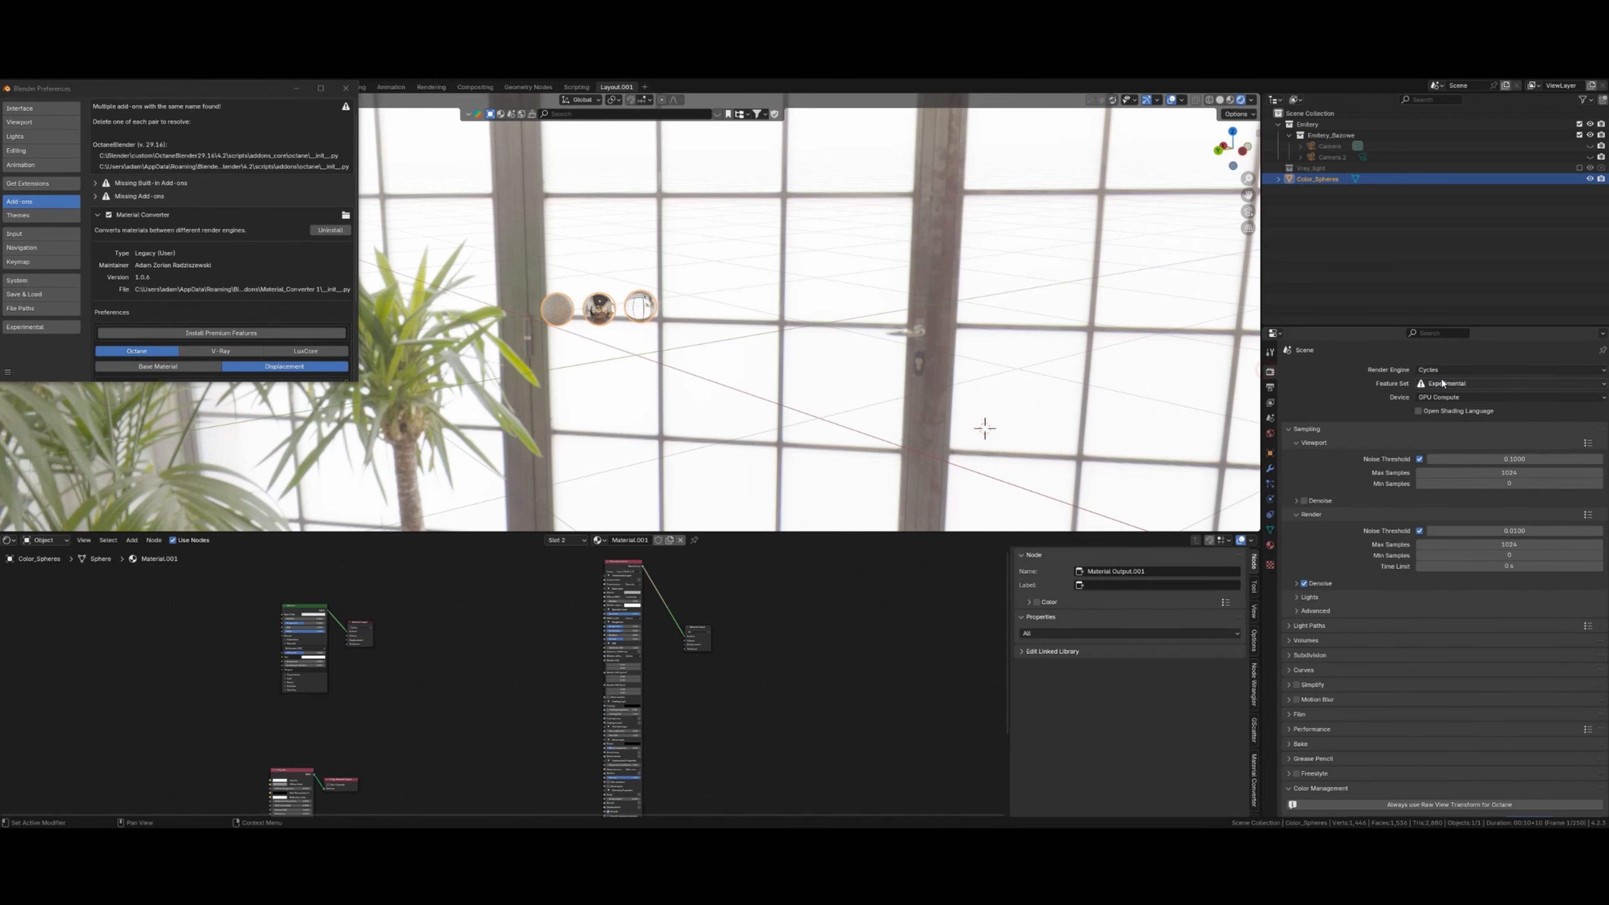
click(1450, 369)
click(1430, 419)
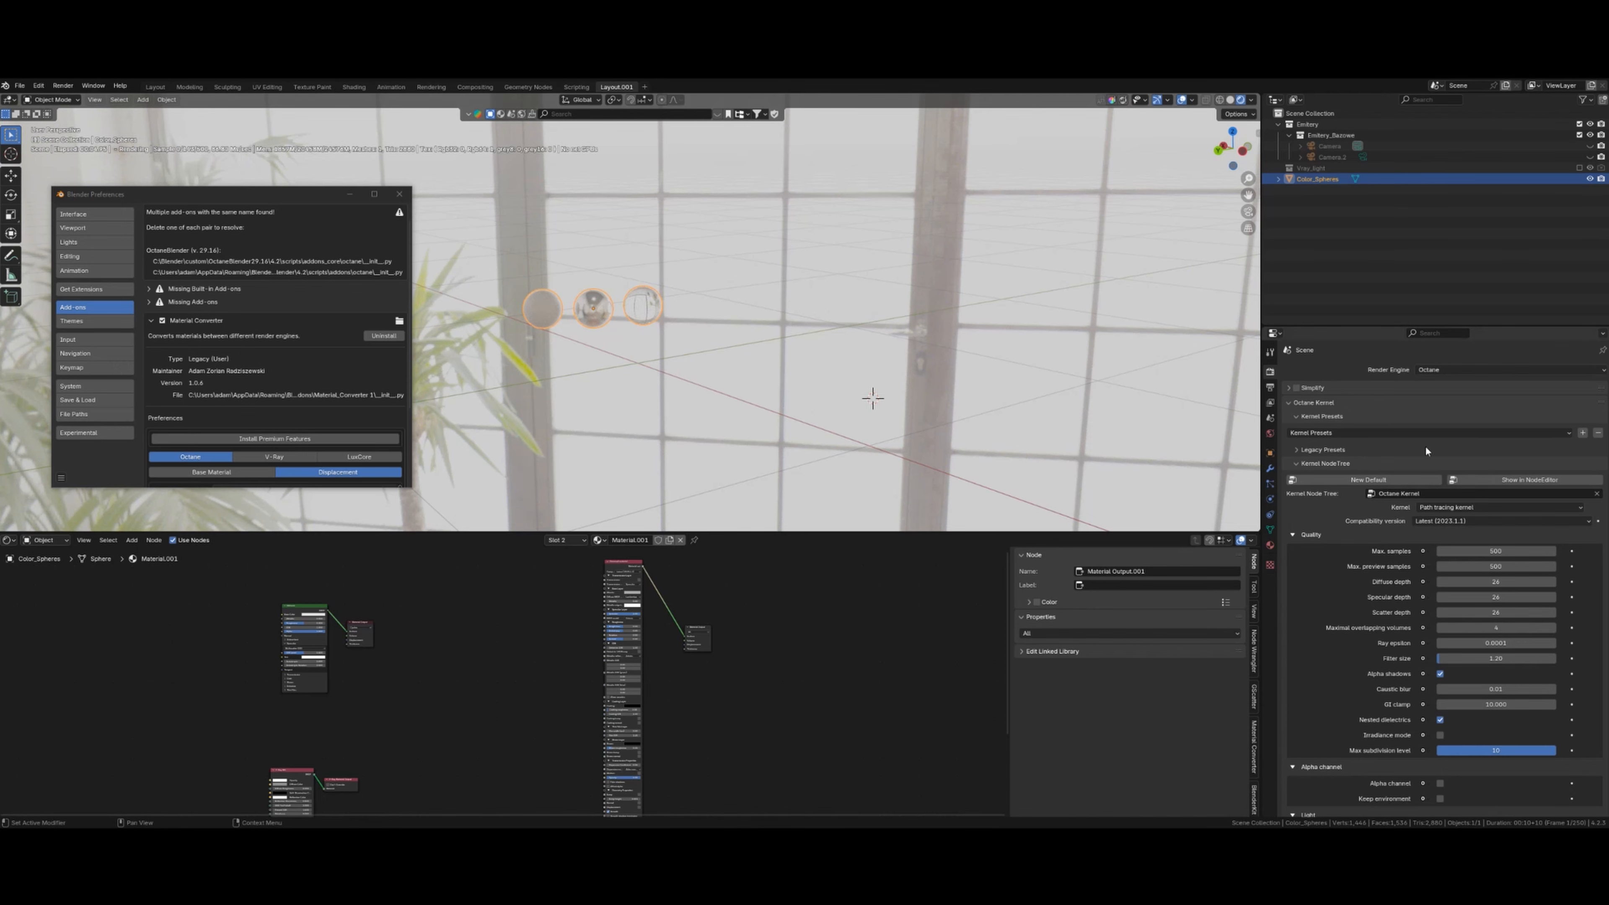
- Orbit and zoom the viewport in on the three spheres
scroll(1388, 597, down, 10)
scroll(846, 426, down, 6)
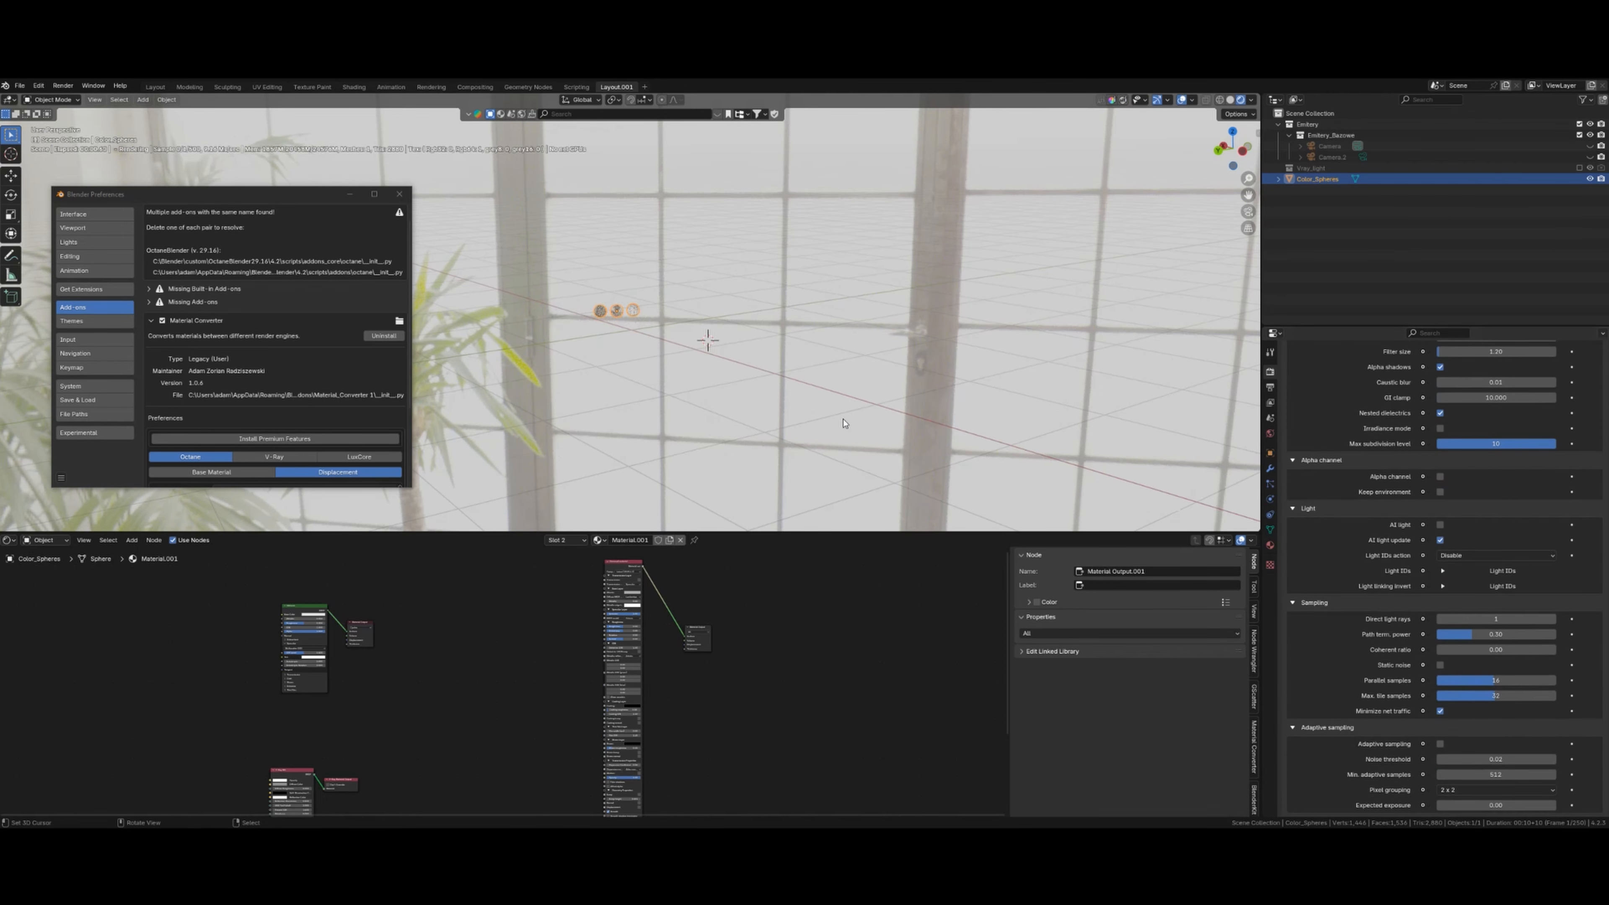
scroll(842, 424, up, 6)
middle_drag(839, 423, 804, 382)
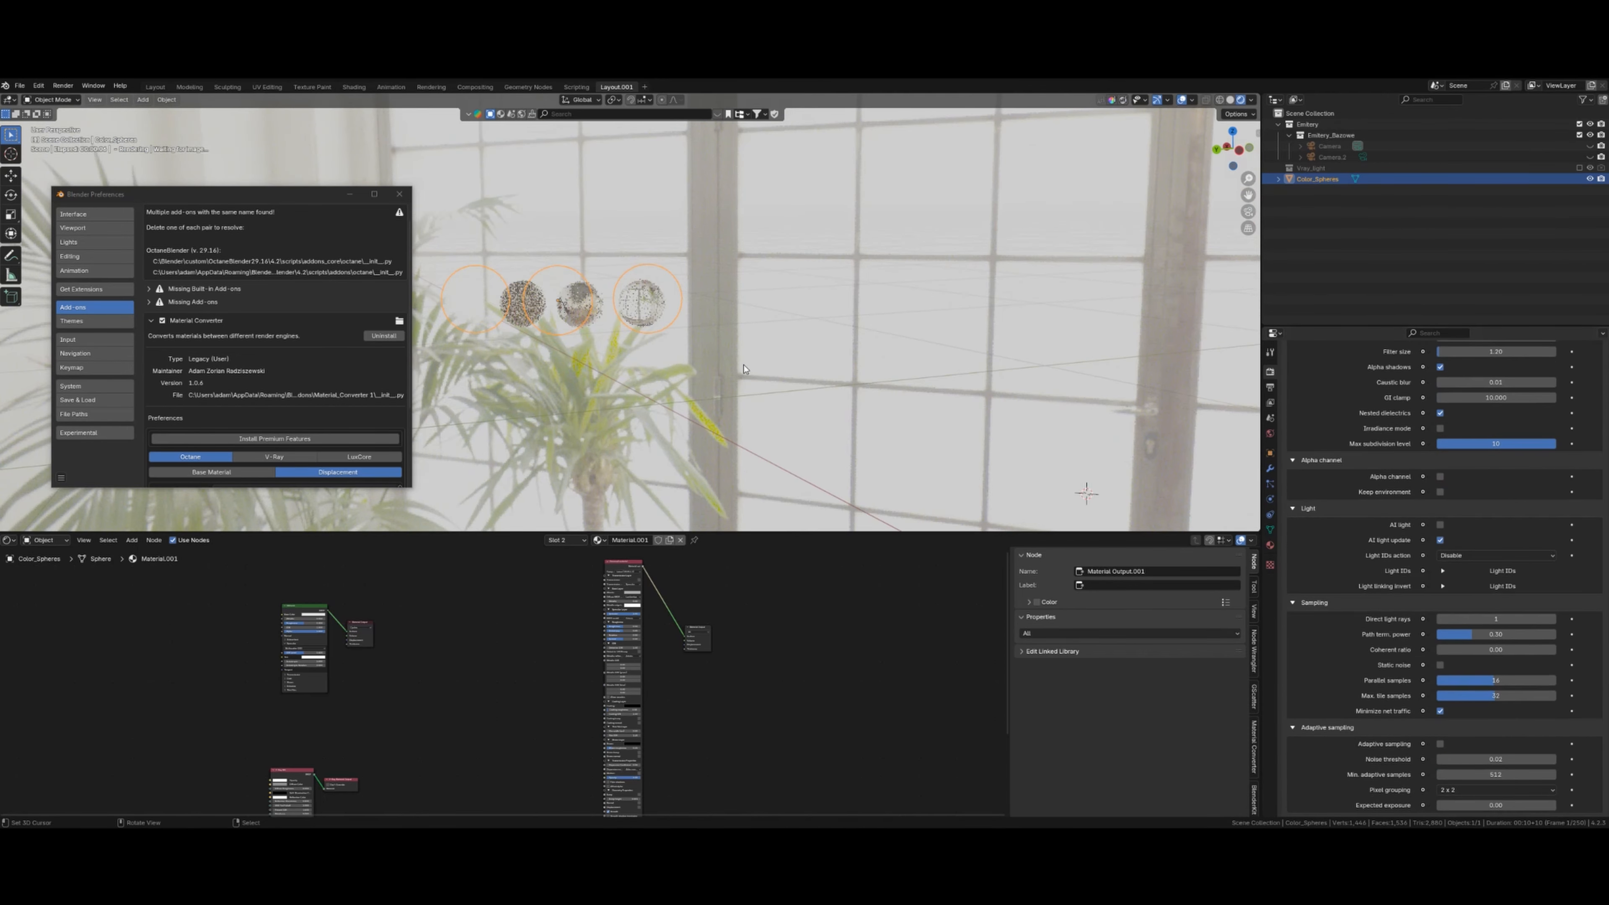
scroll(803, 381, up, 3)
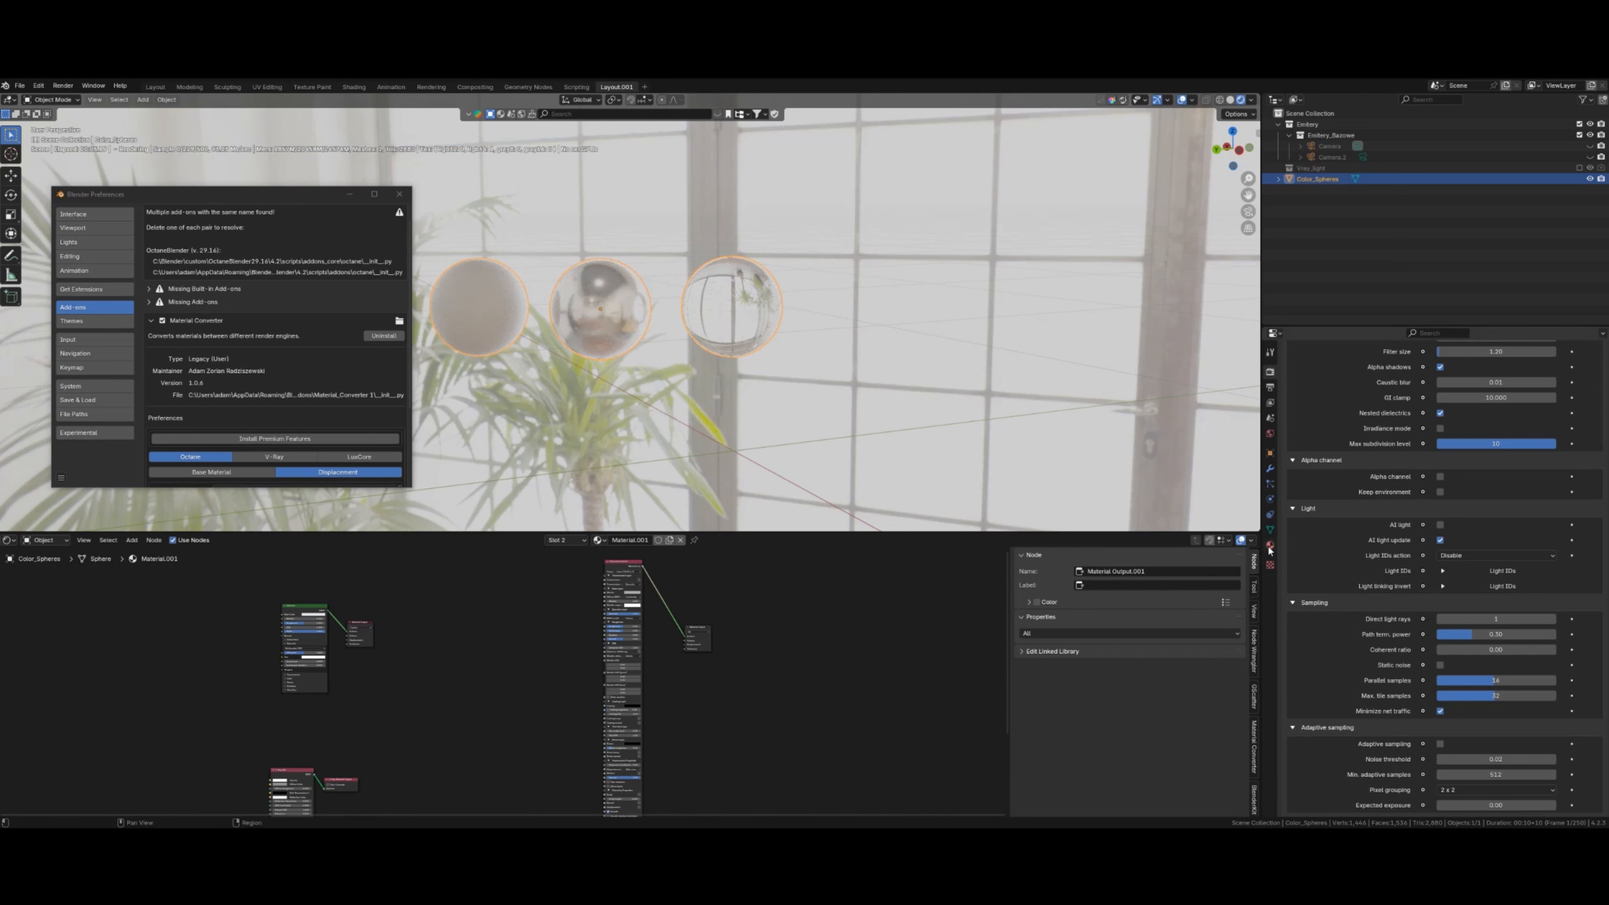
- Check the View Transform options, then show the sphere material's Octane converter settings
scroll(1349, 578, down, 5)
scroll(1350, 582, down, 9)
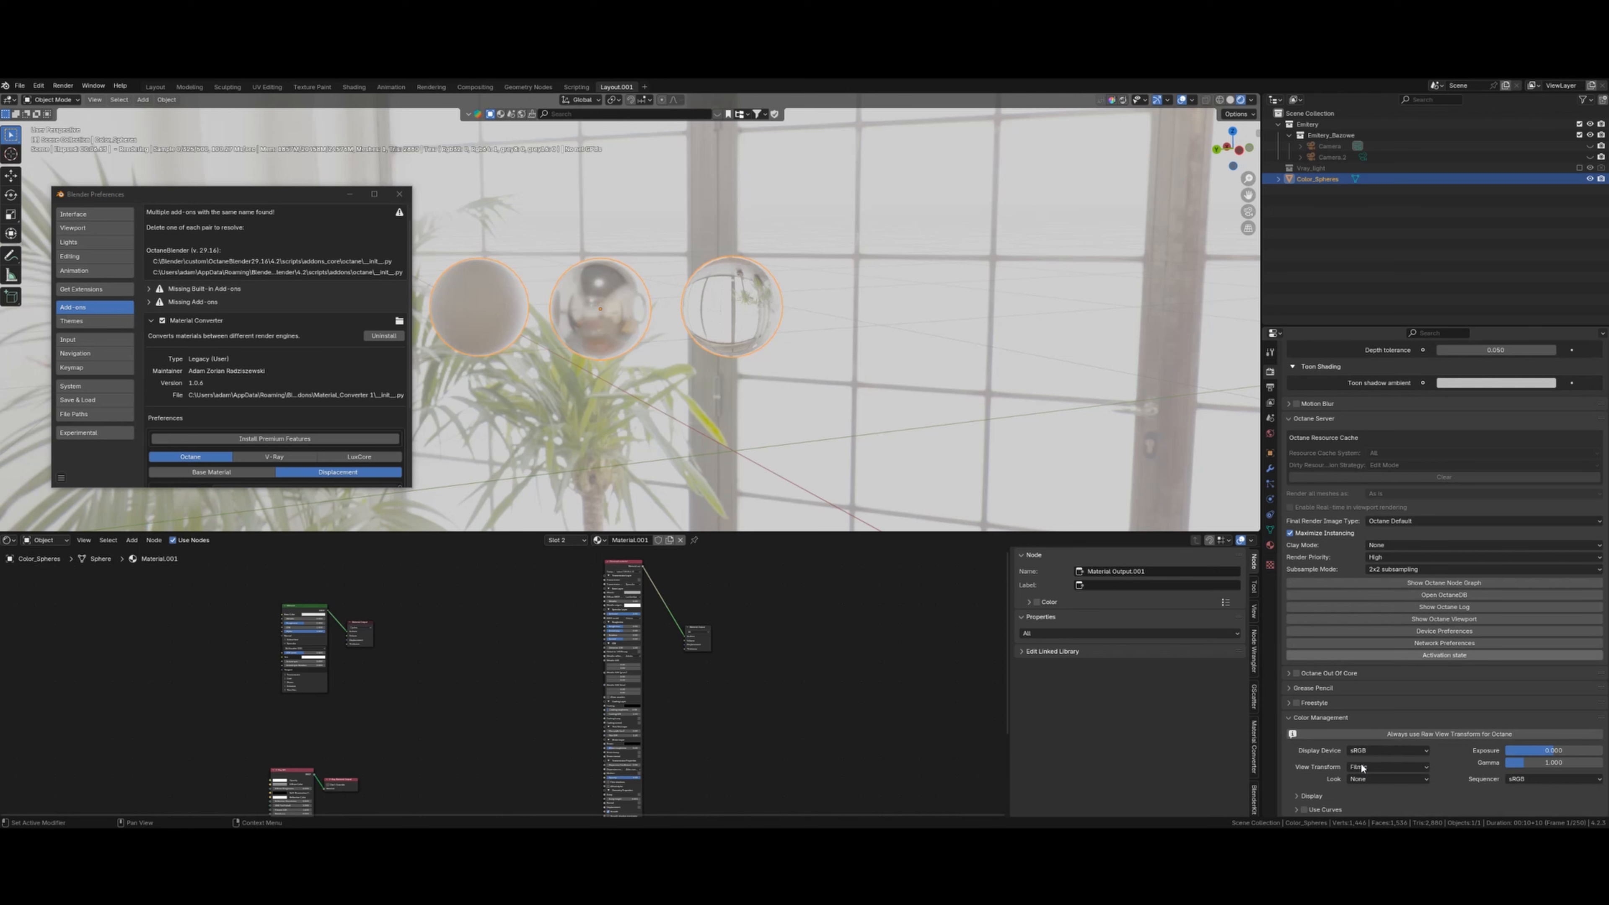
click(1371, 768)
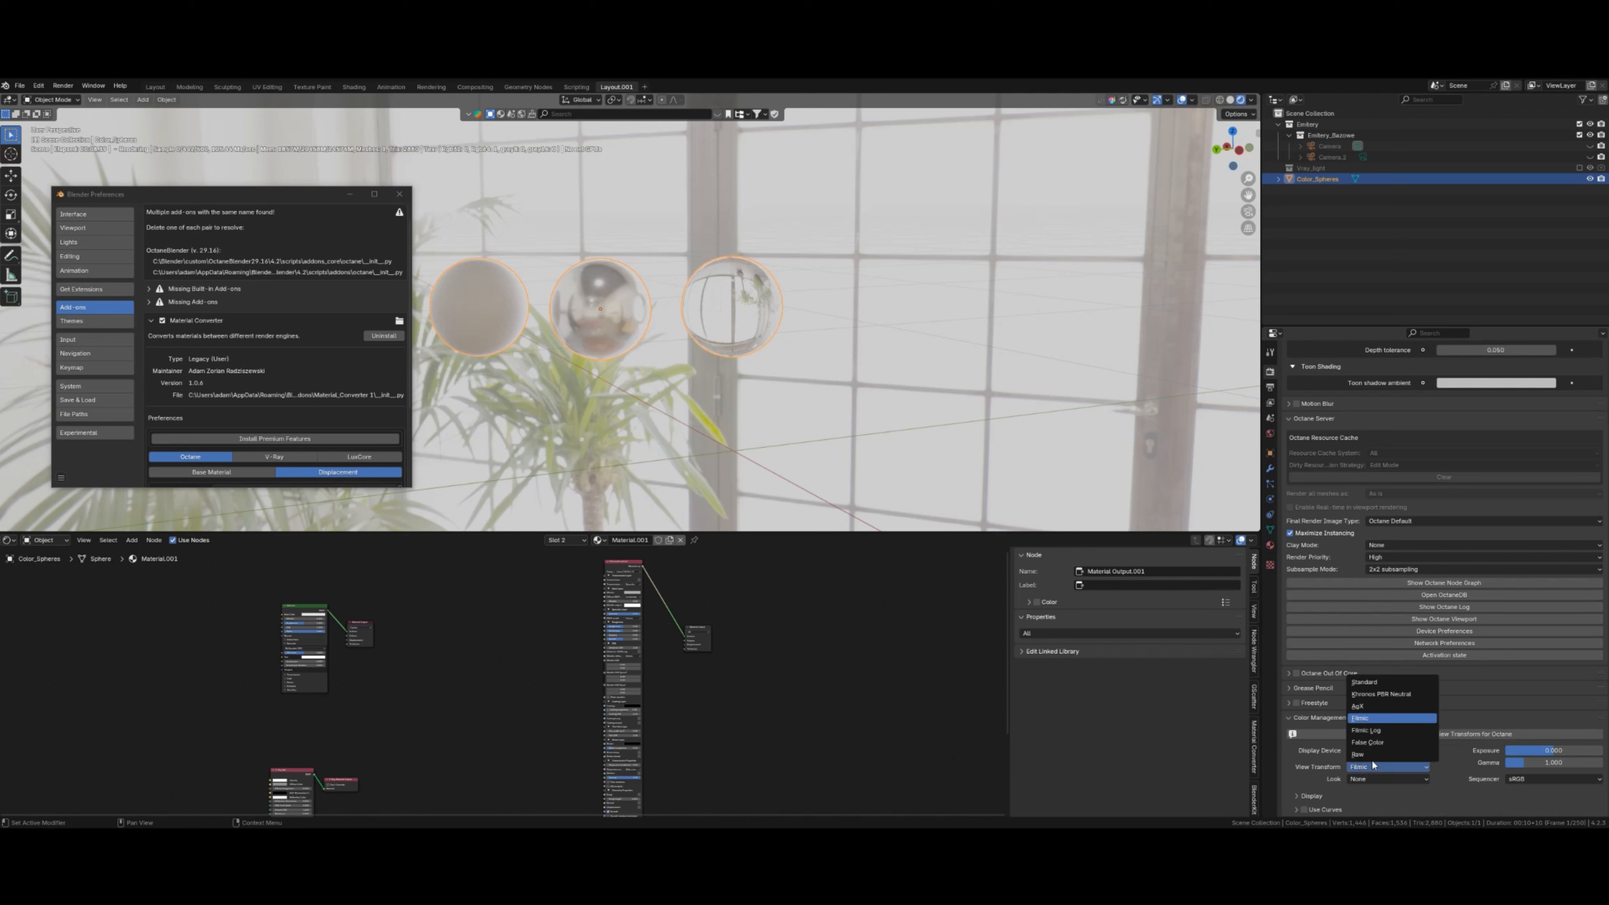
click(1270, 544)
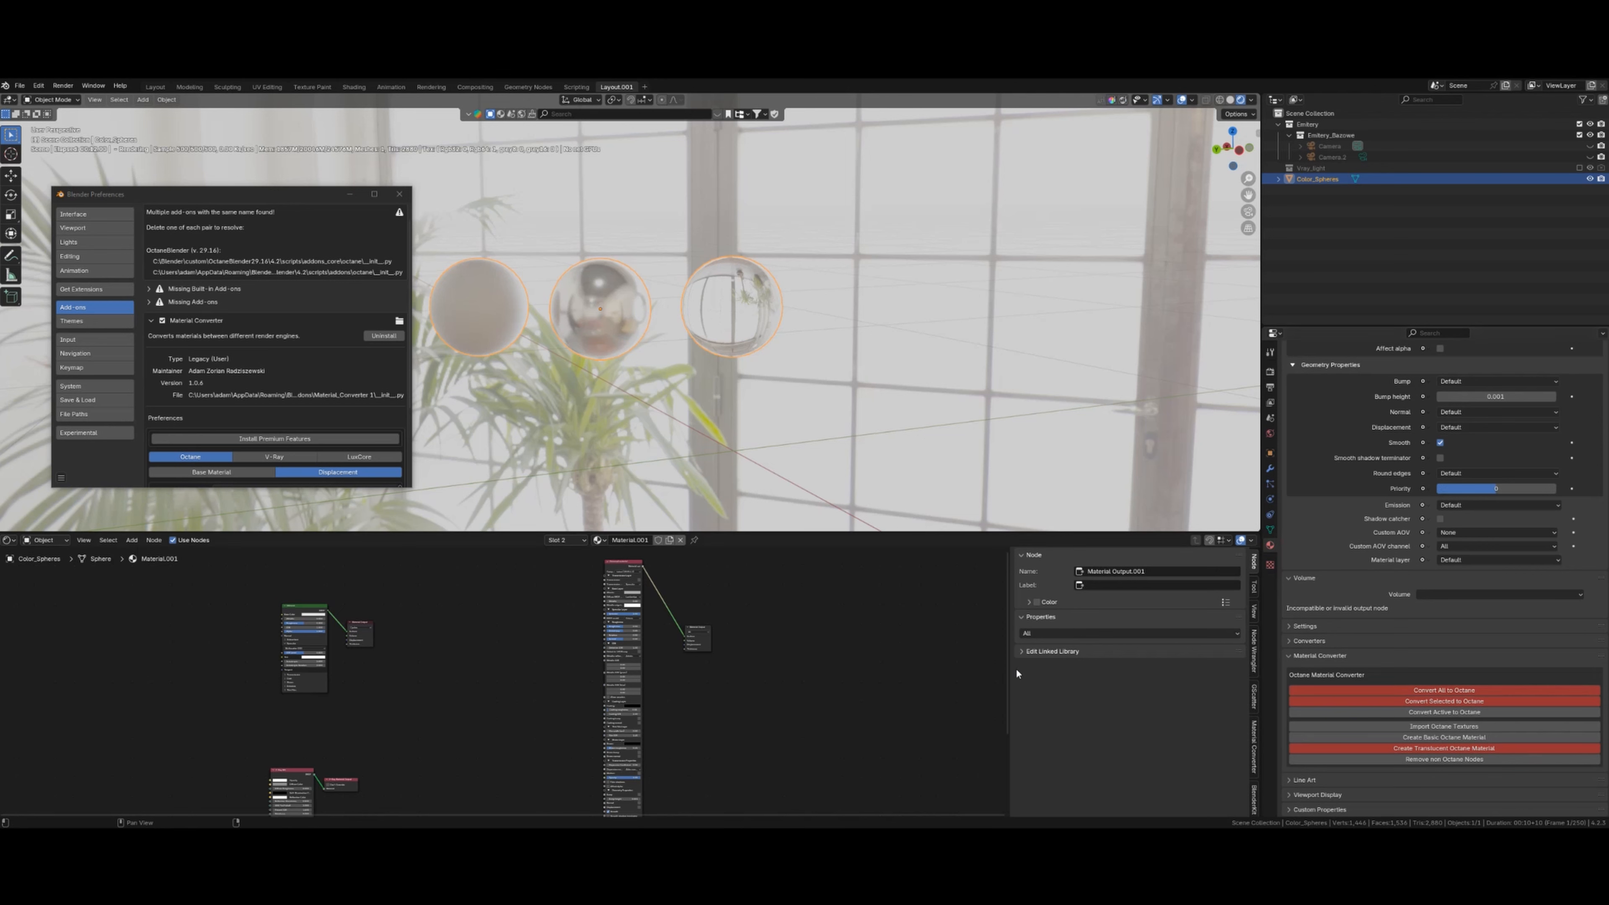
- Open the Material Converter sidebar tab, try Convert All to Octane, and move the premium notice aside
click(1254, 748)
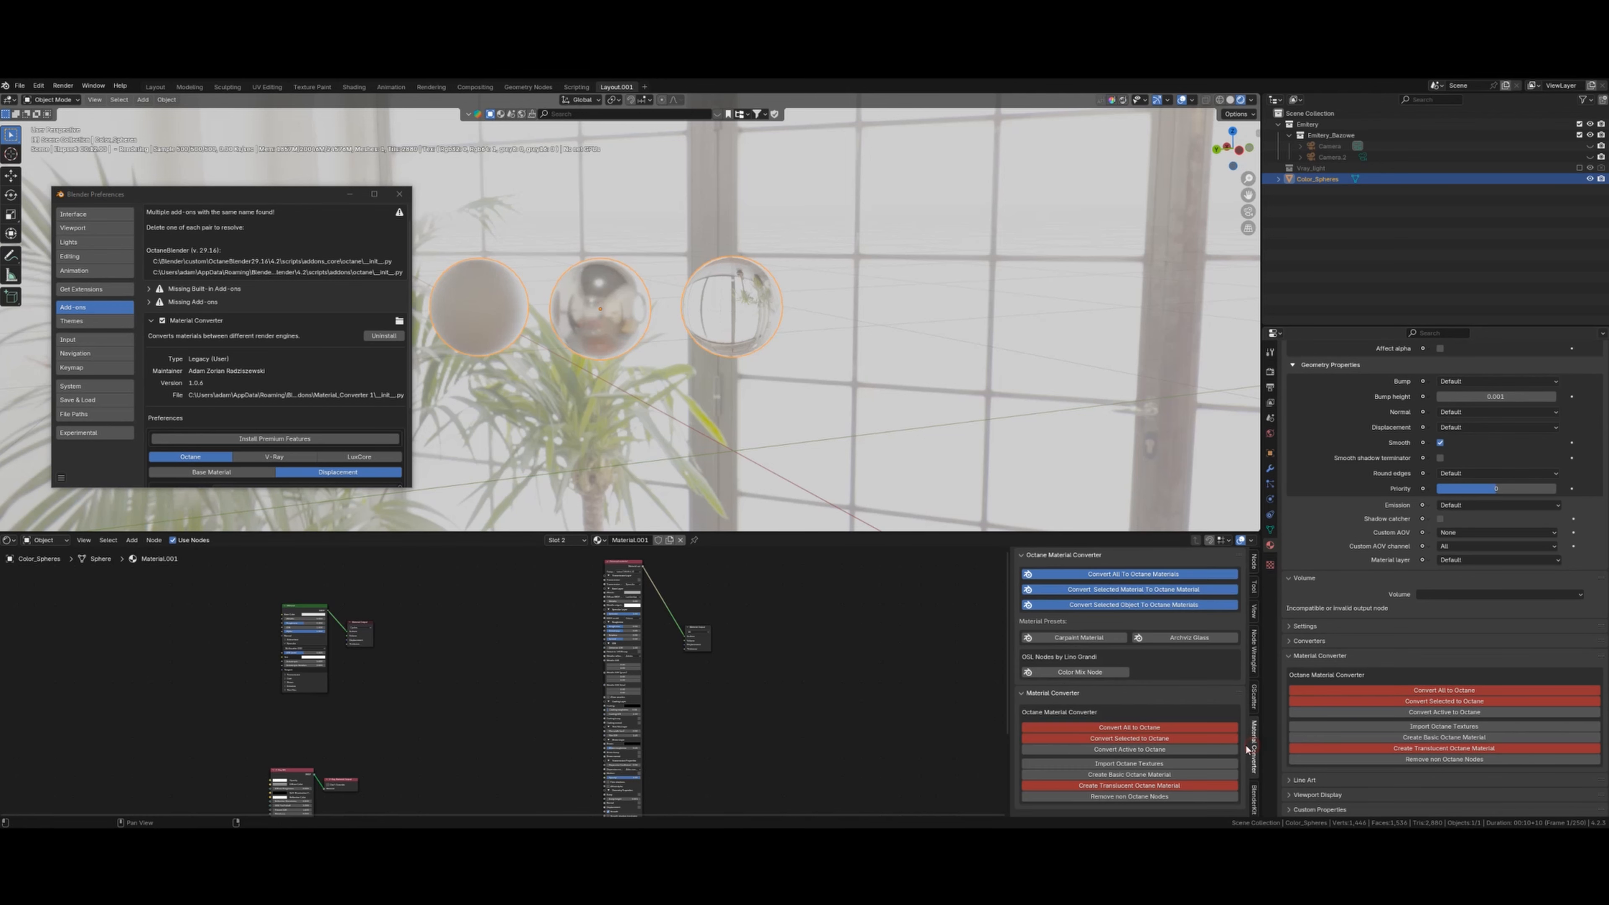
scroll(897, 663, down, 1)
scroll(898, 663, down, 1)
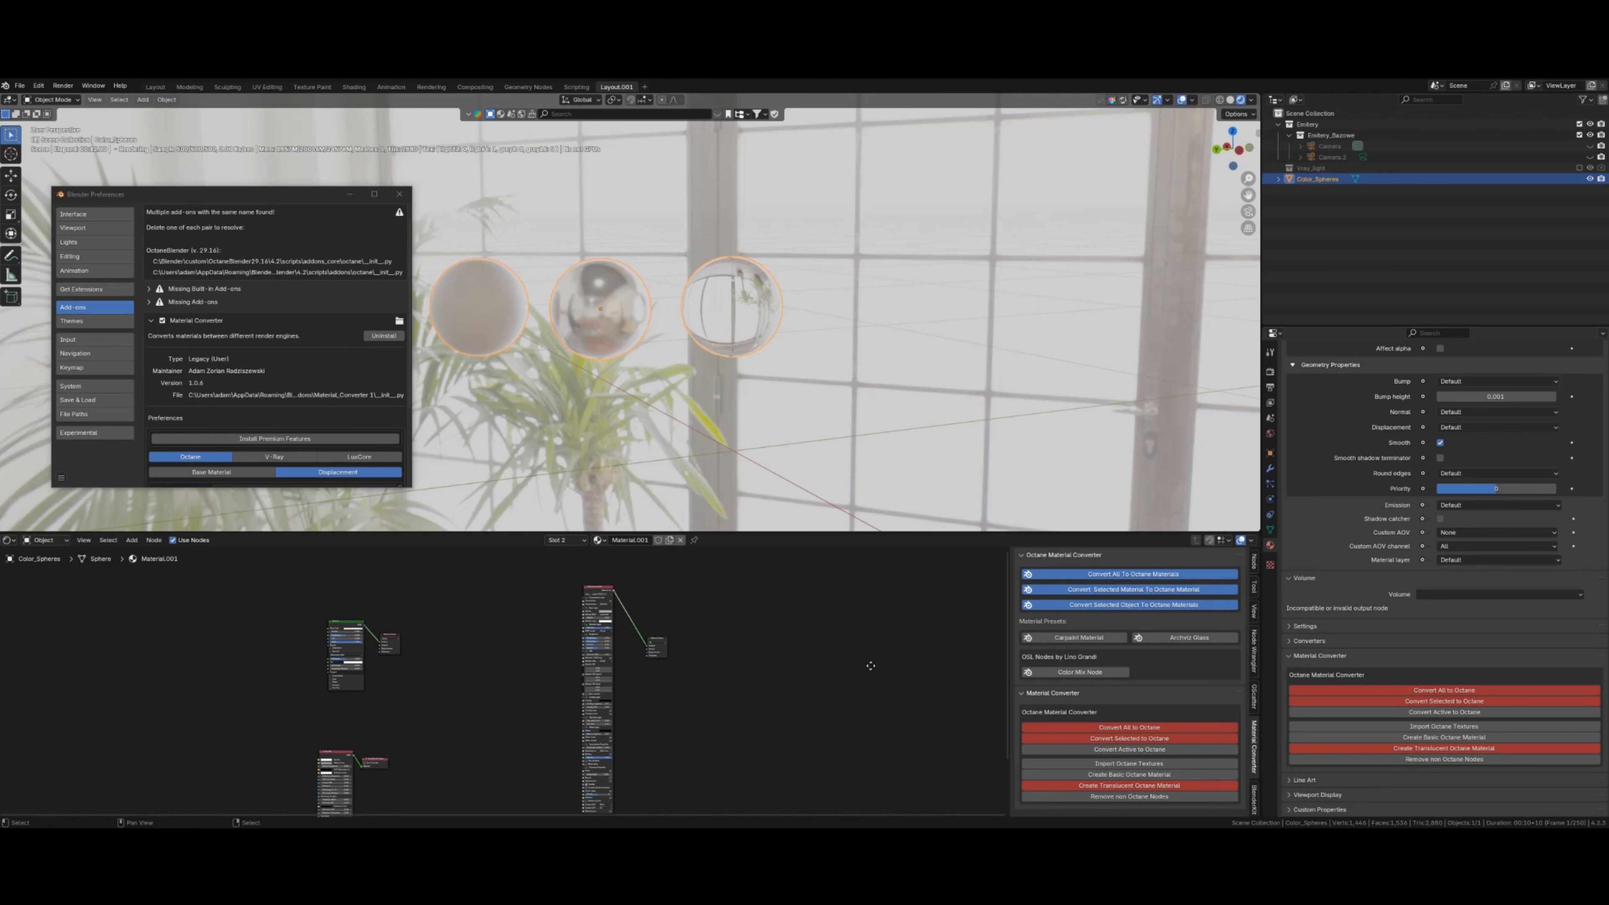
scroll(871, 674, down, 2)
scroll(829, 677, up, 2)
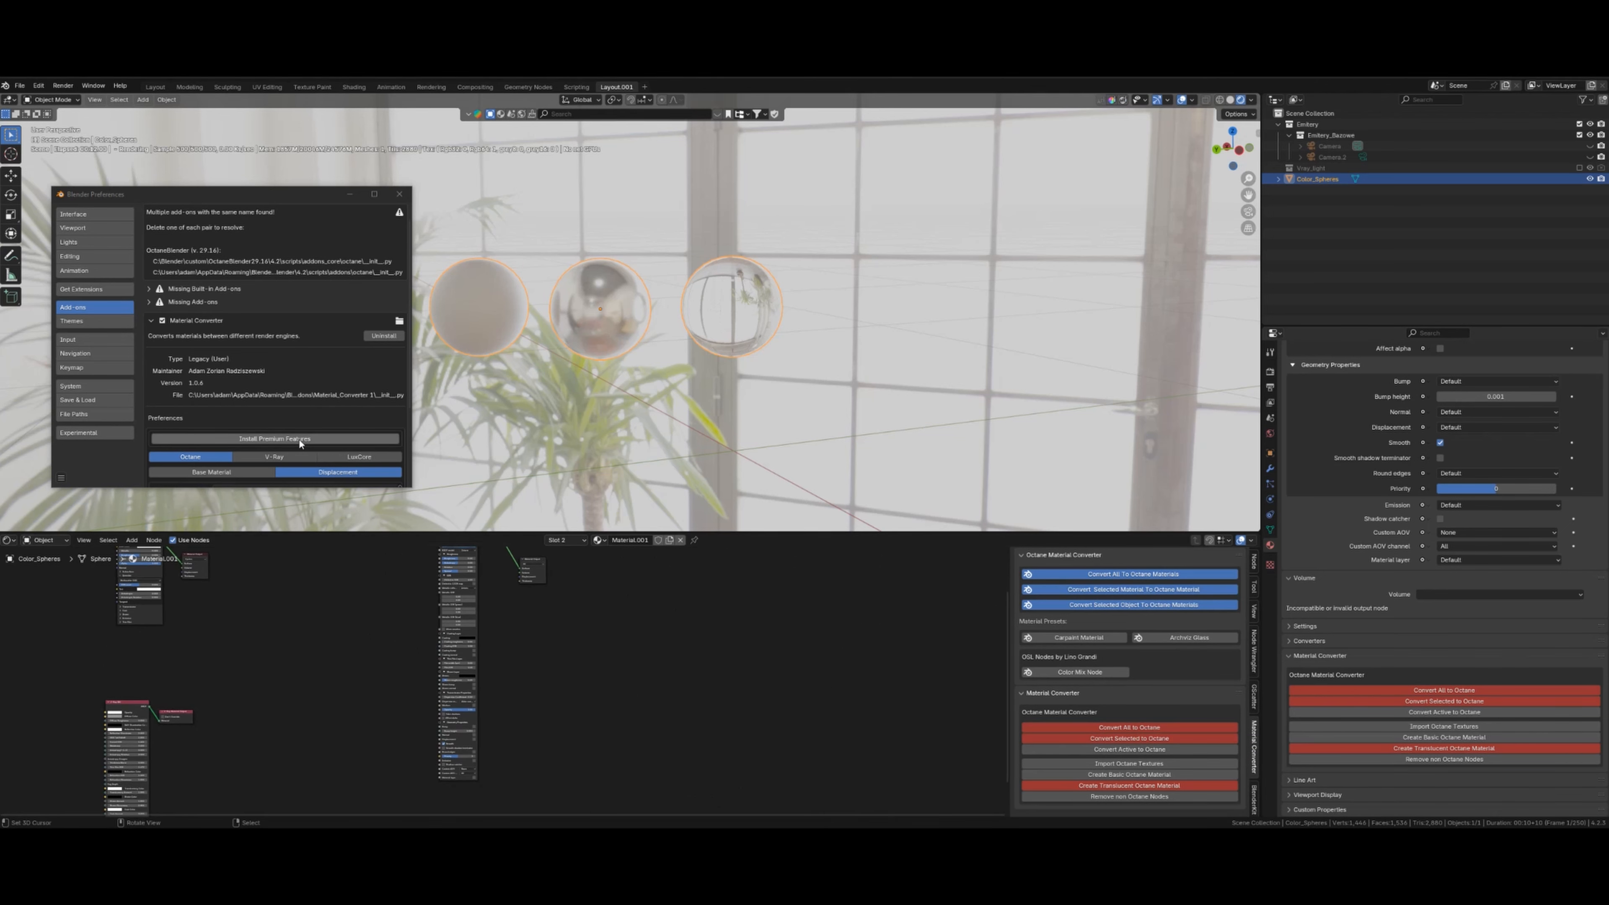
click(1144, 731)
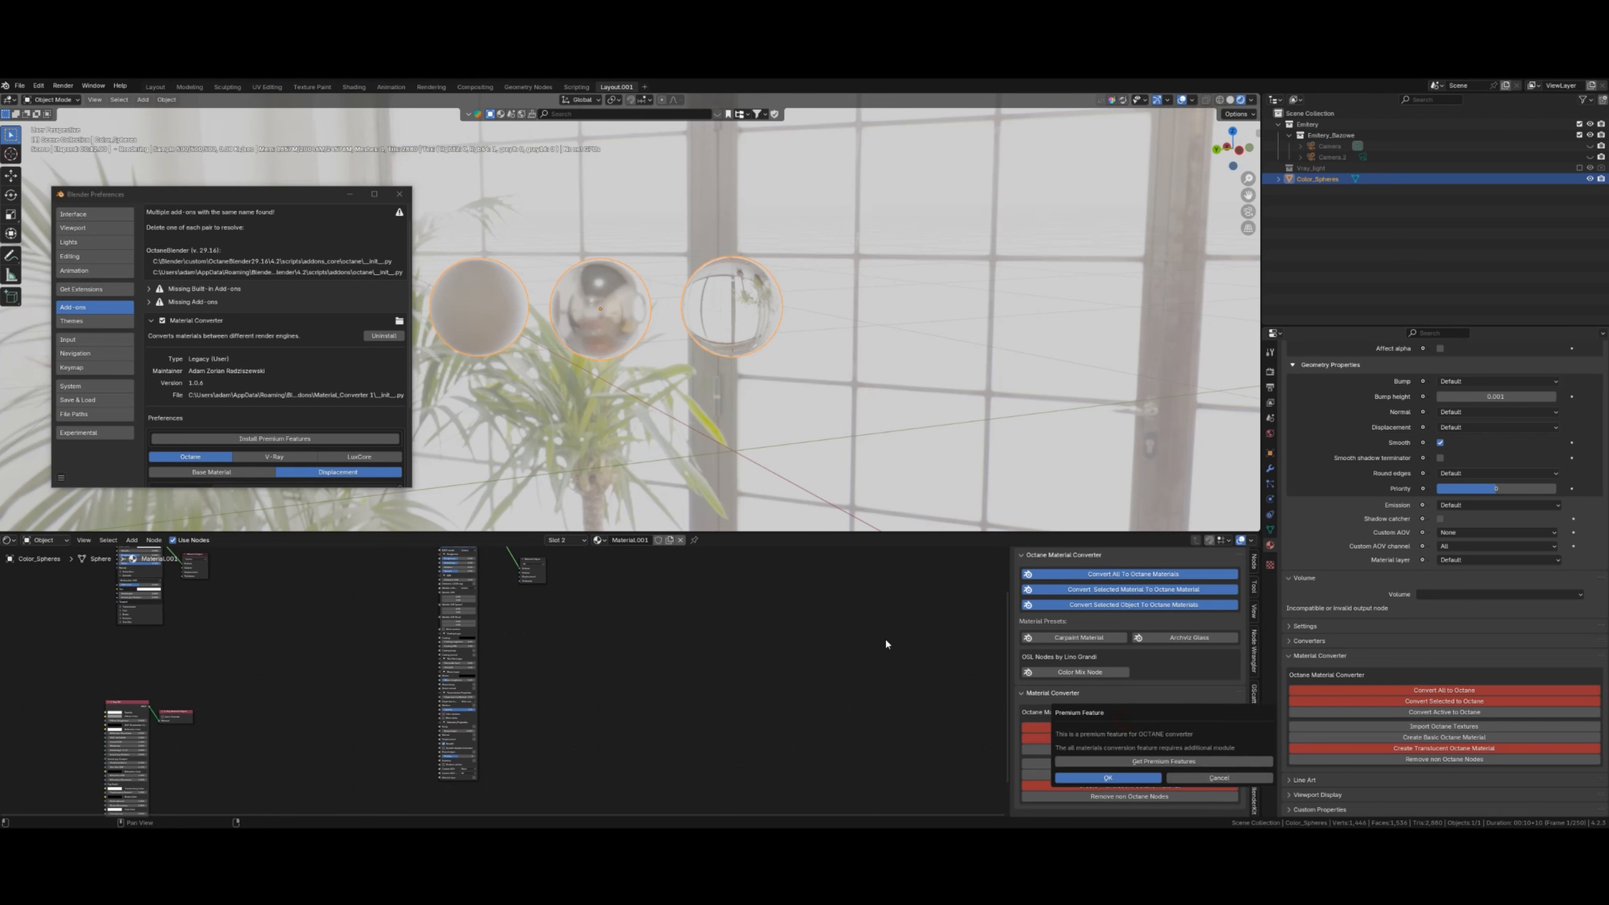
drag(1096, 714, 845, 610)
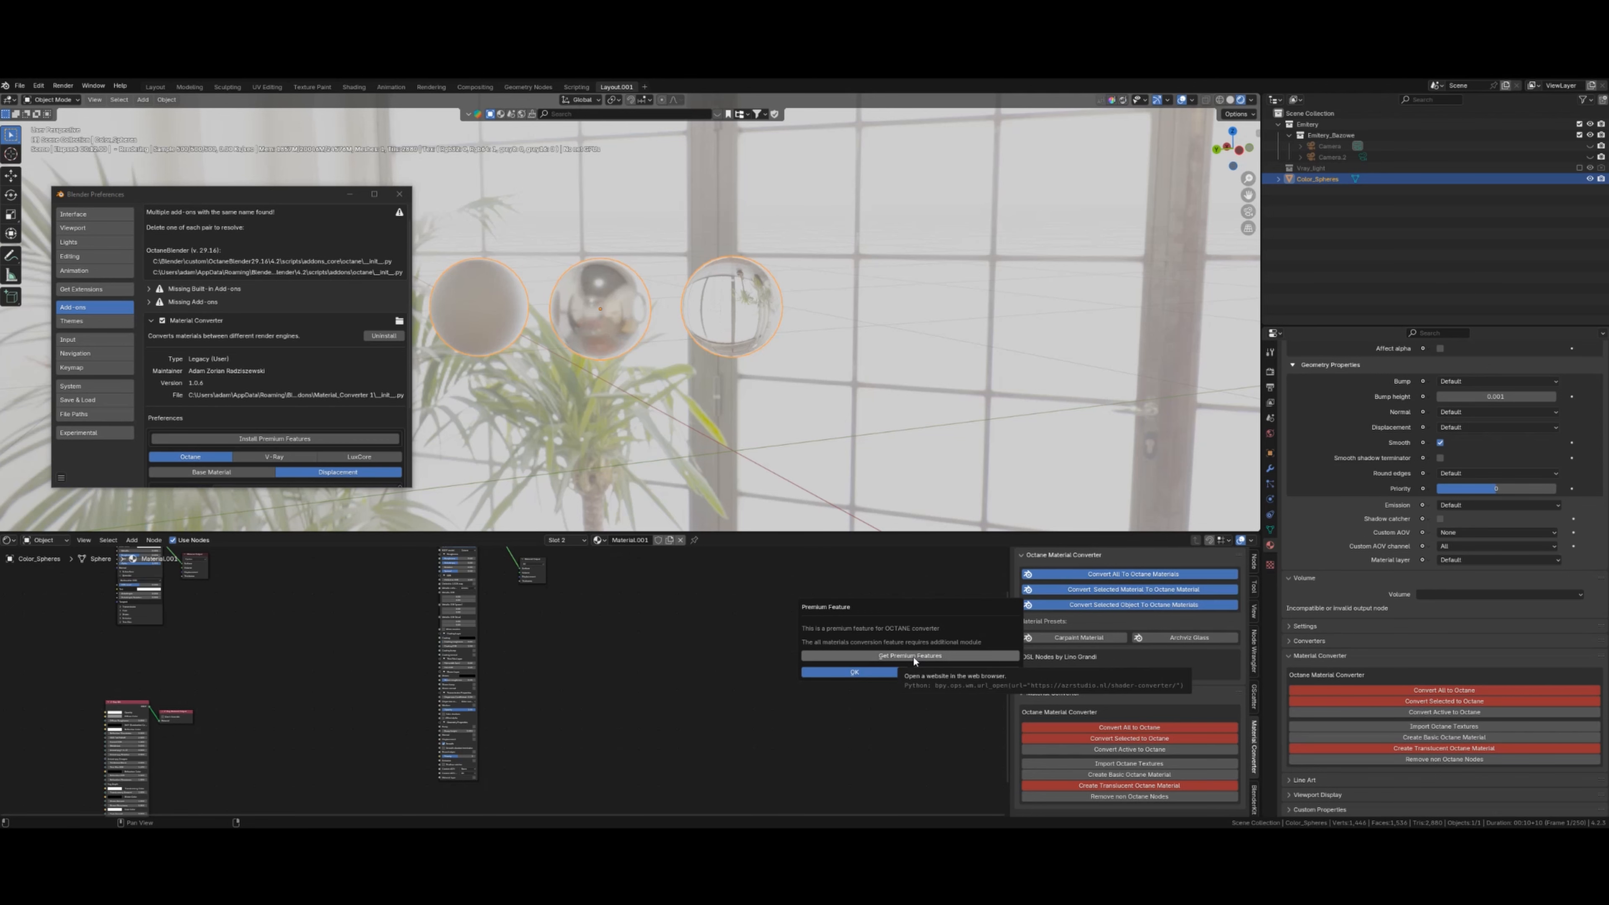
click(899, 658)
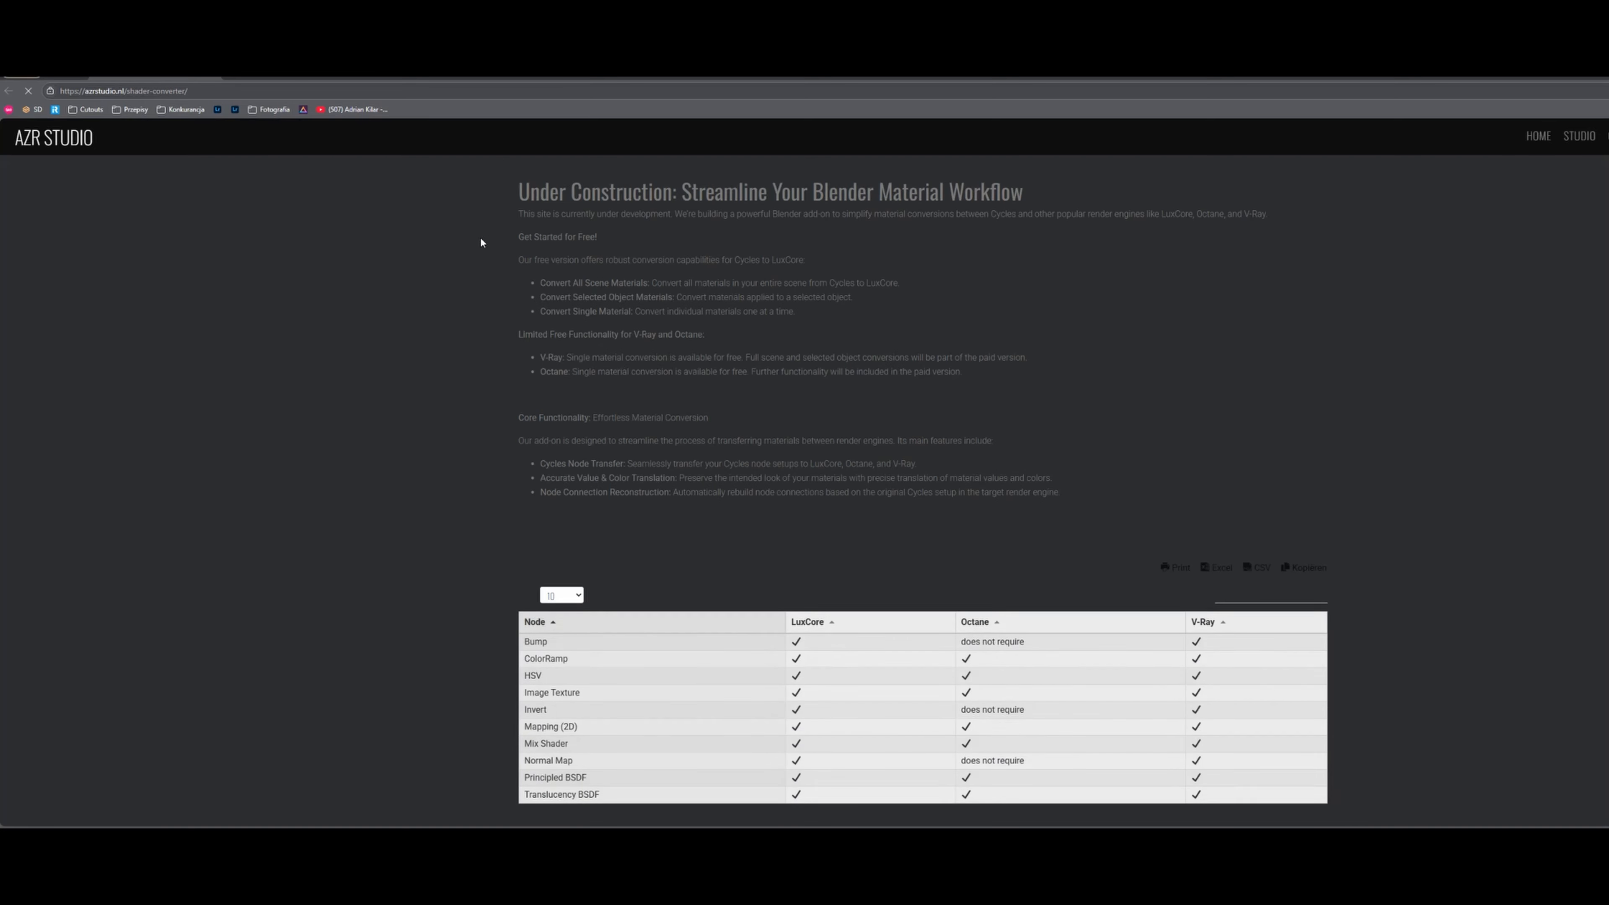
scroll(832, 353, down, 5)
scroll(832, 353, up, 5)
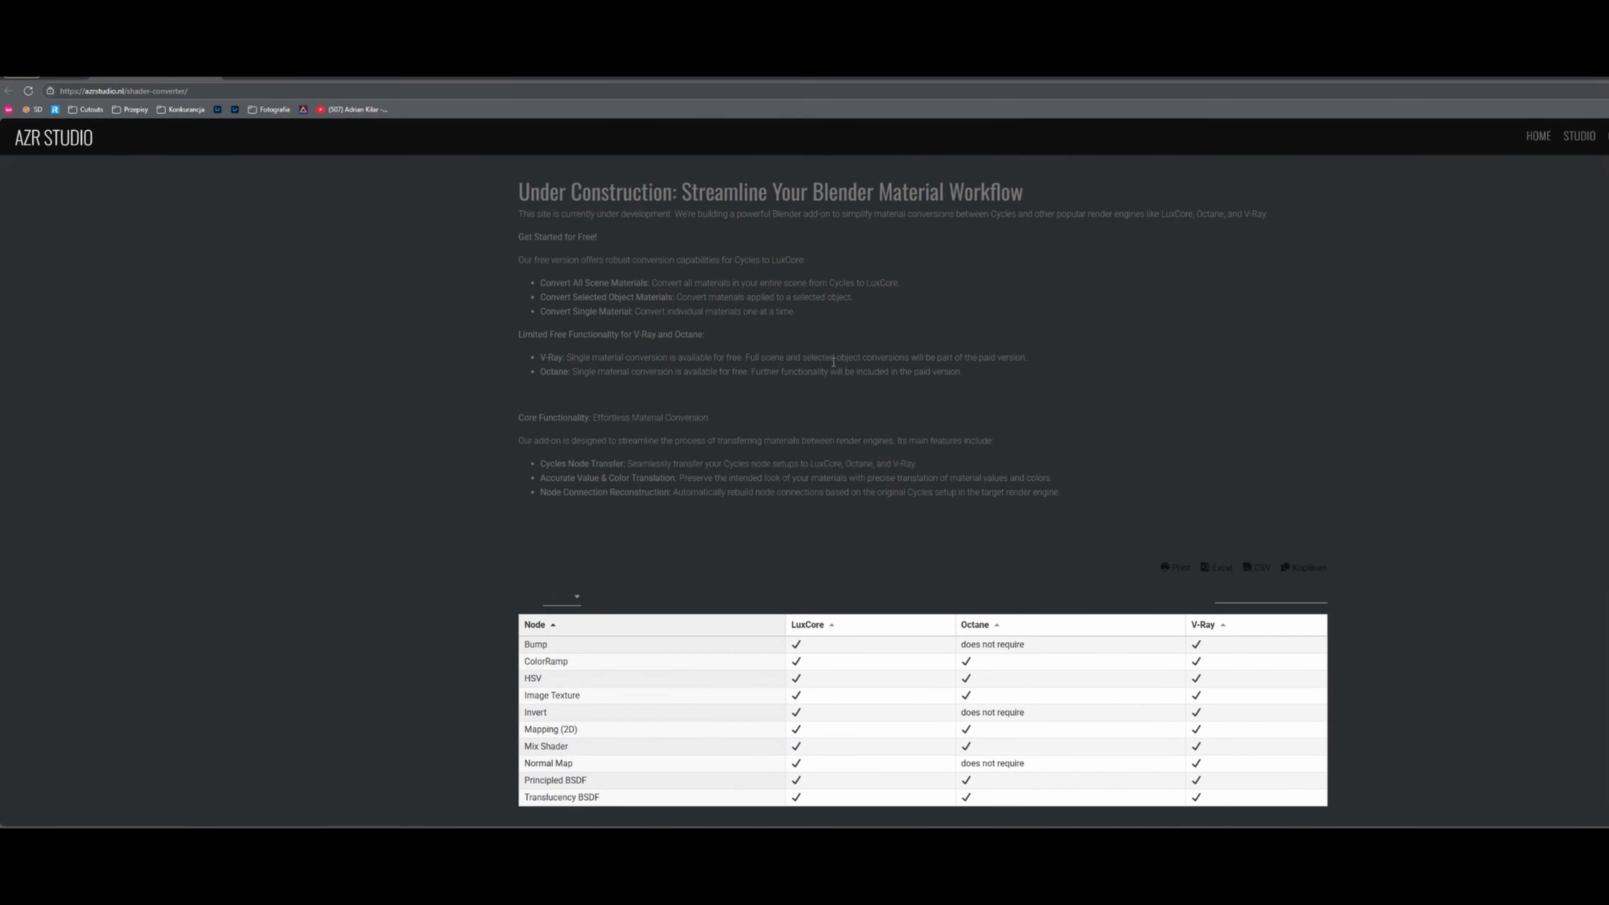
scroll(836, 364, down, 5)
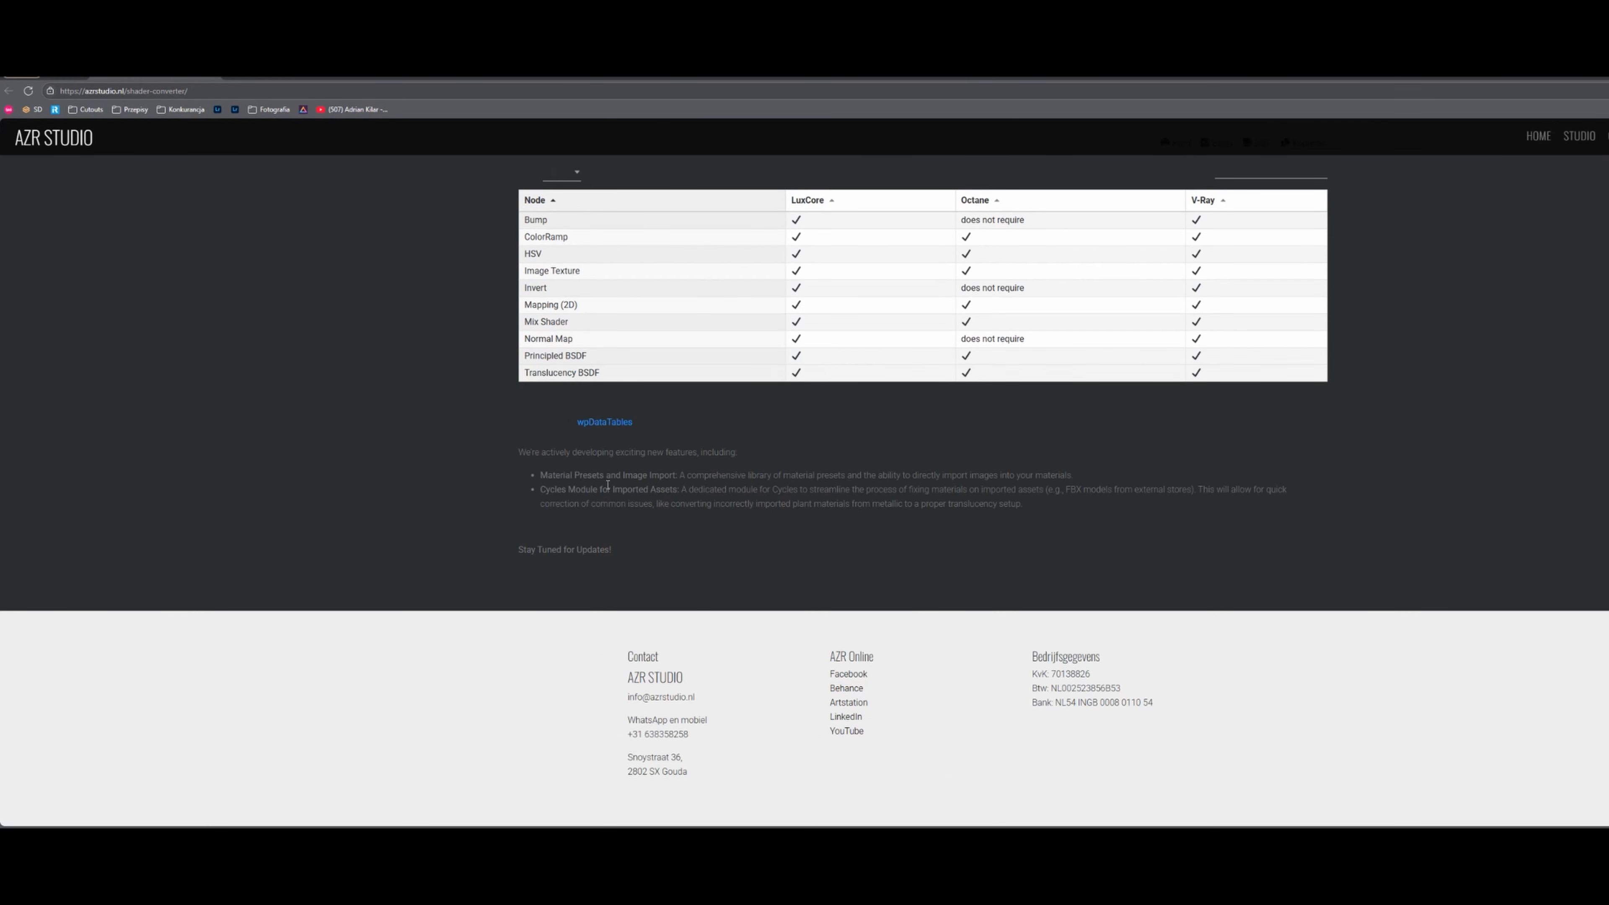
scroll(716, 523, up, 1)
scroll(717, 523, up, 5)
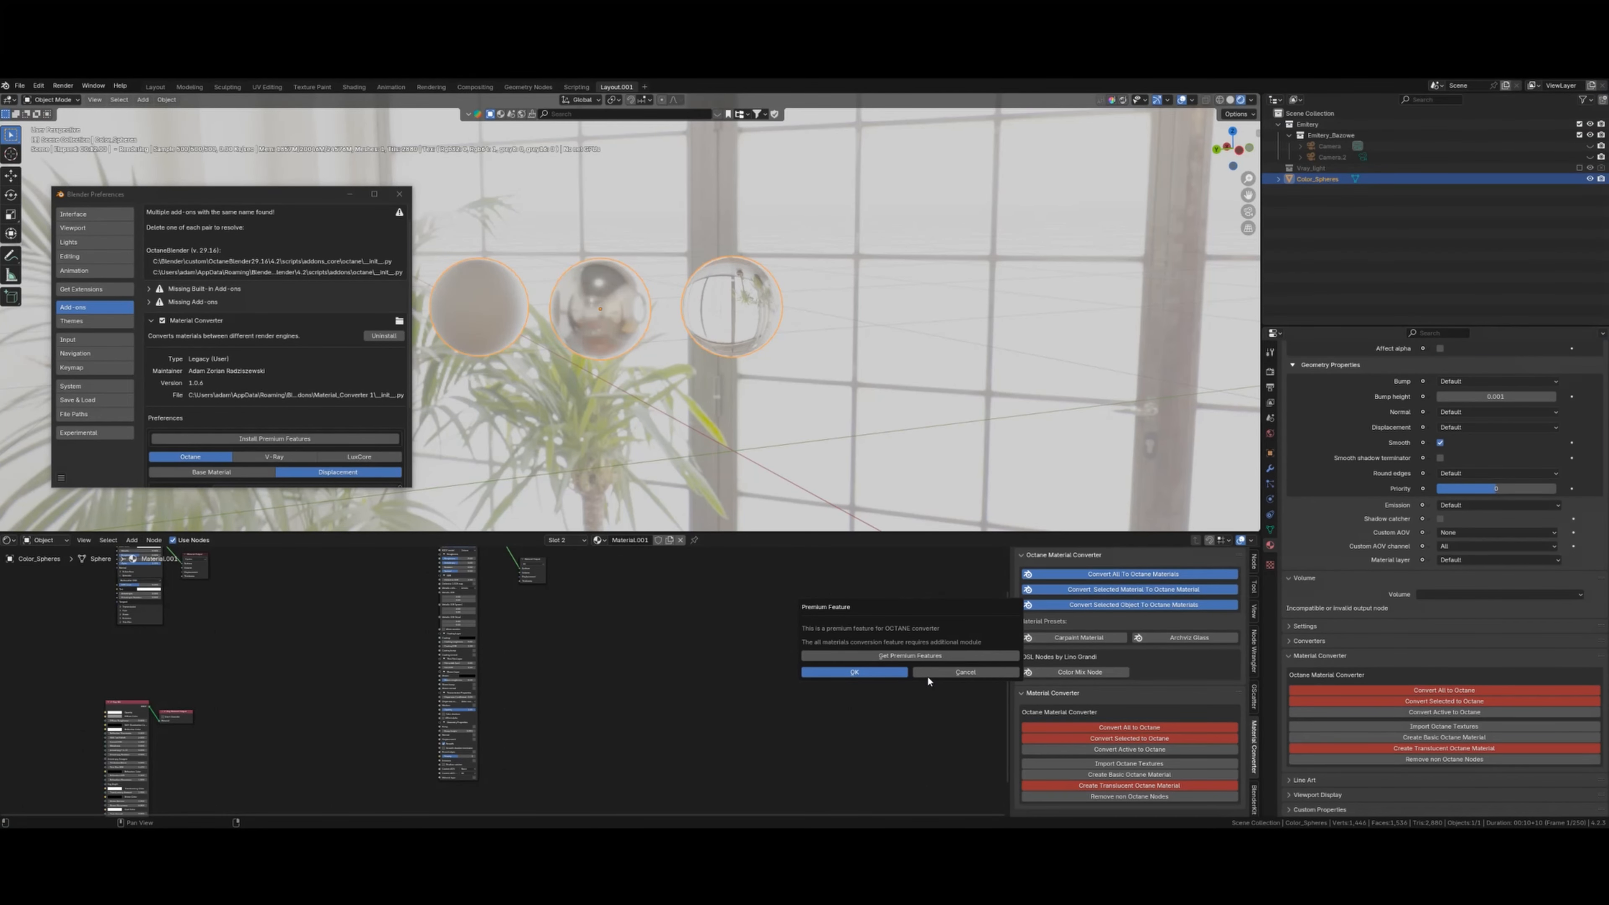
- Install the premium Octane features from octane.zip in Material_Converter, then close Preferences
click(979, 672)
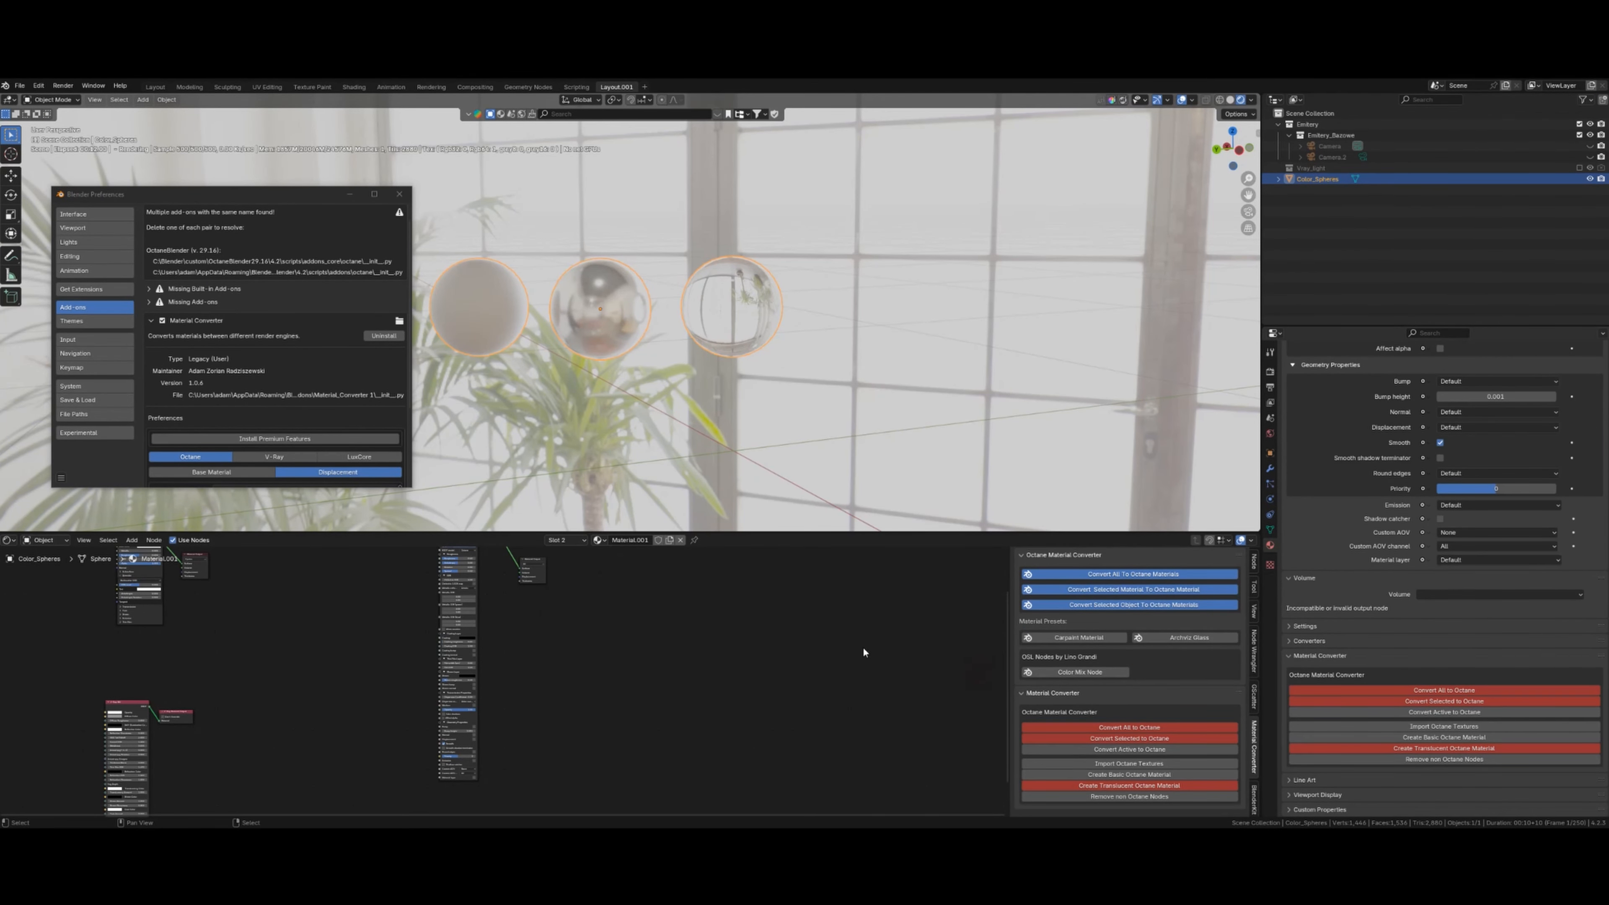
click(310, 438)
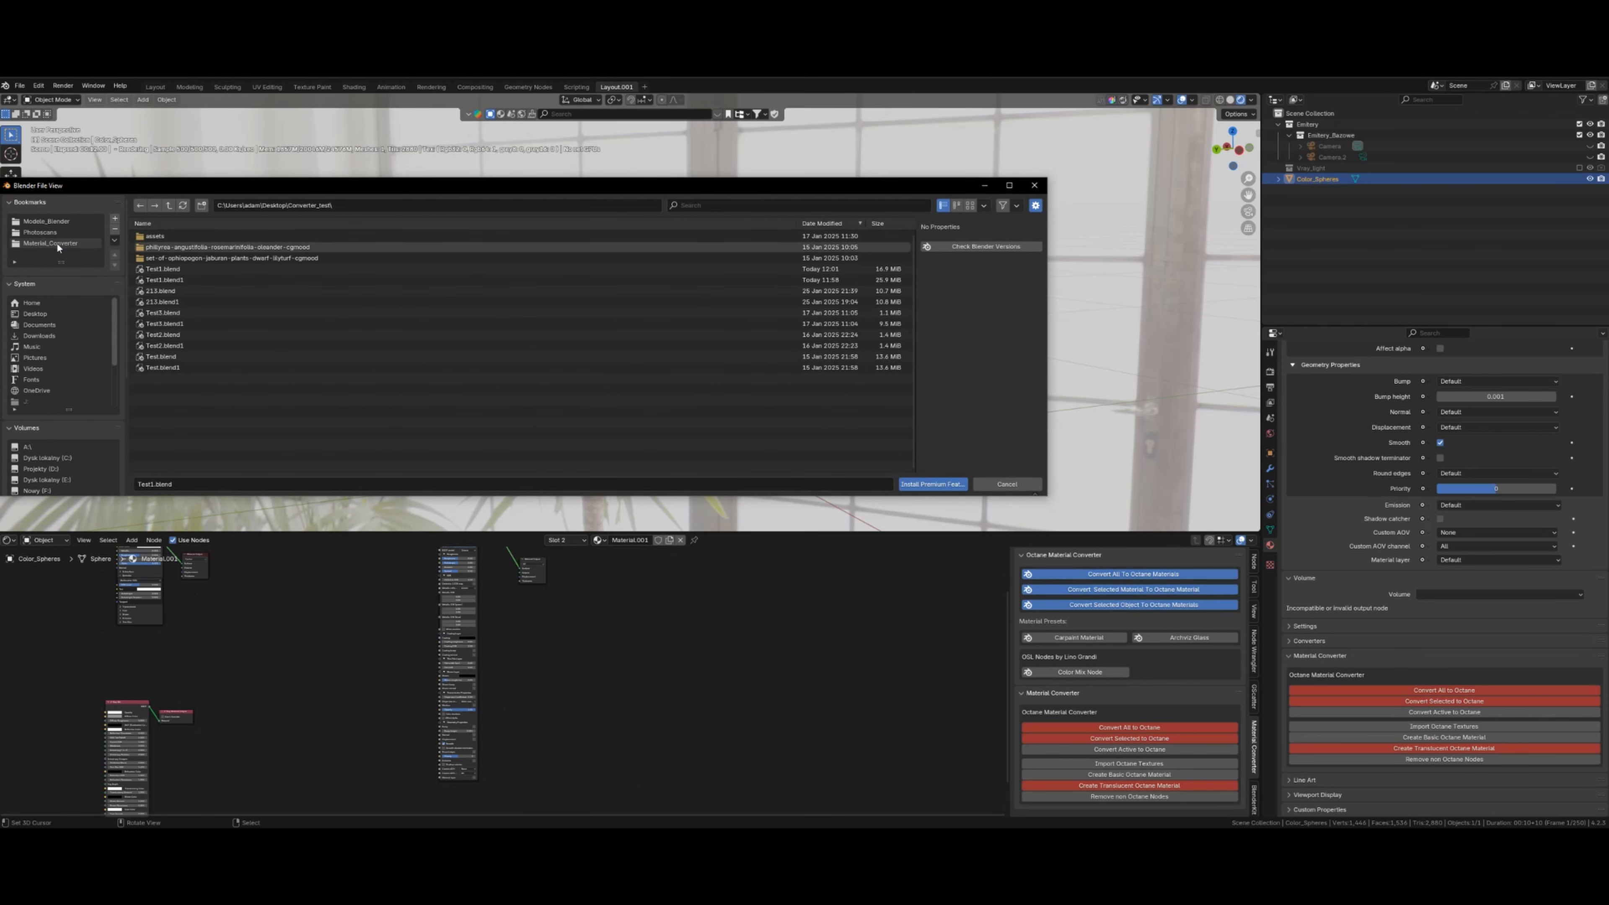
click(55, 244)
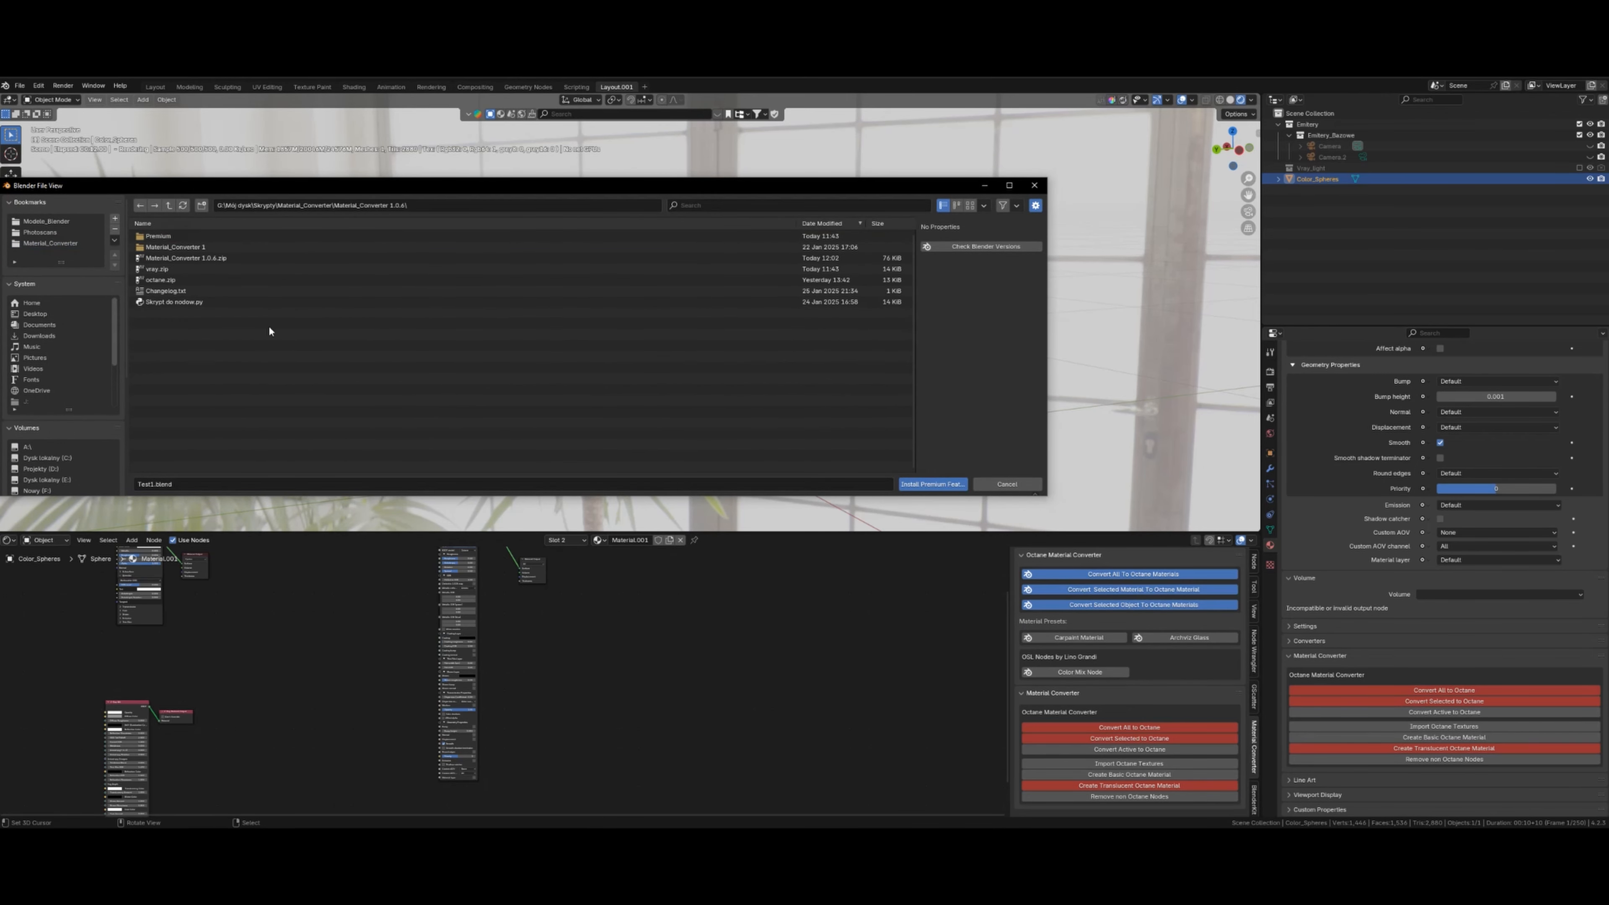
double_click(225, 280)
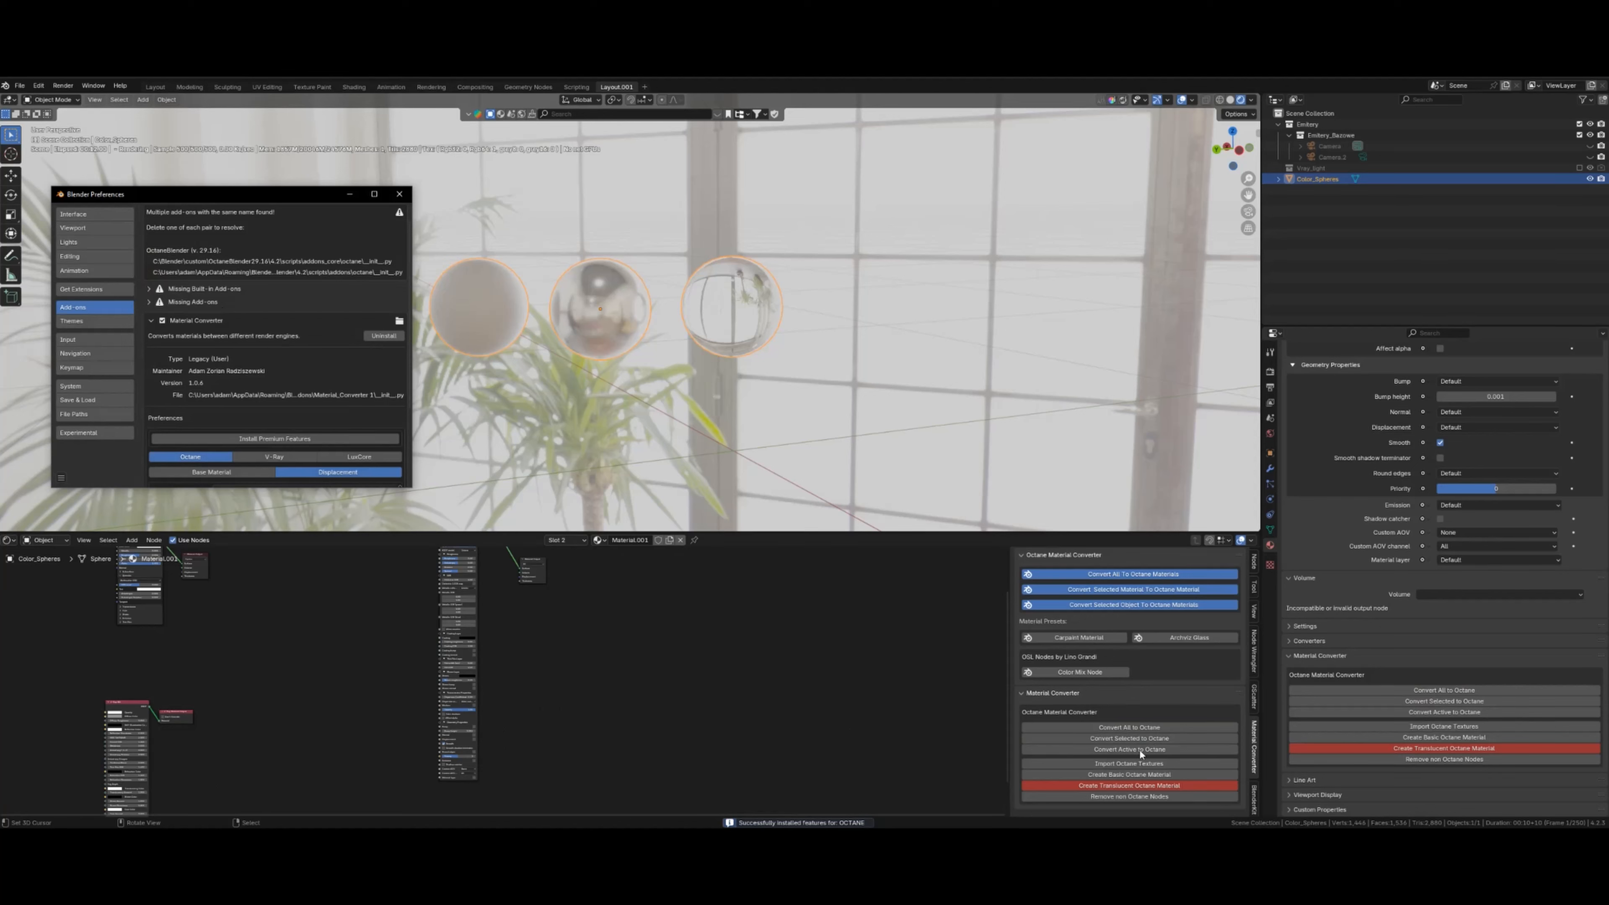
click(399, 195)
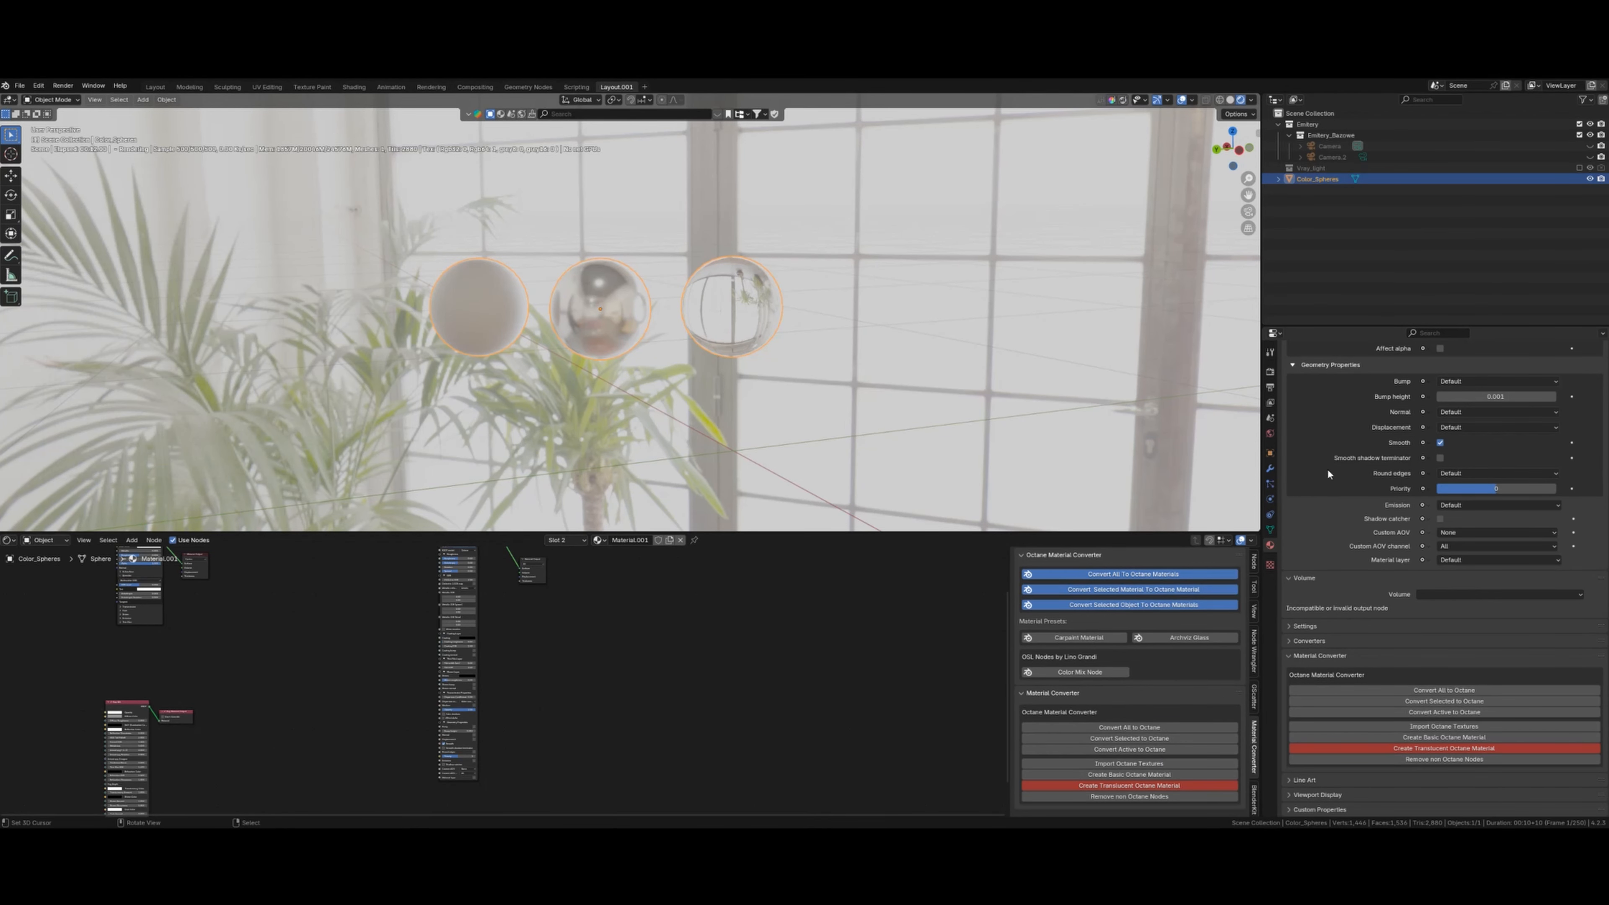
- Switch the scene's render engine to LuxCoreRender in Render Properties
scroll(1500, 440, up, 15)
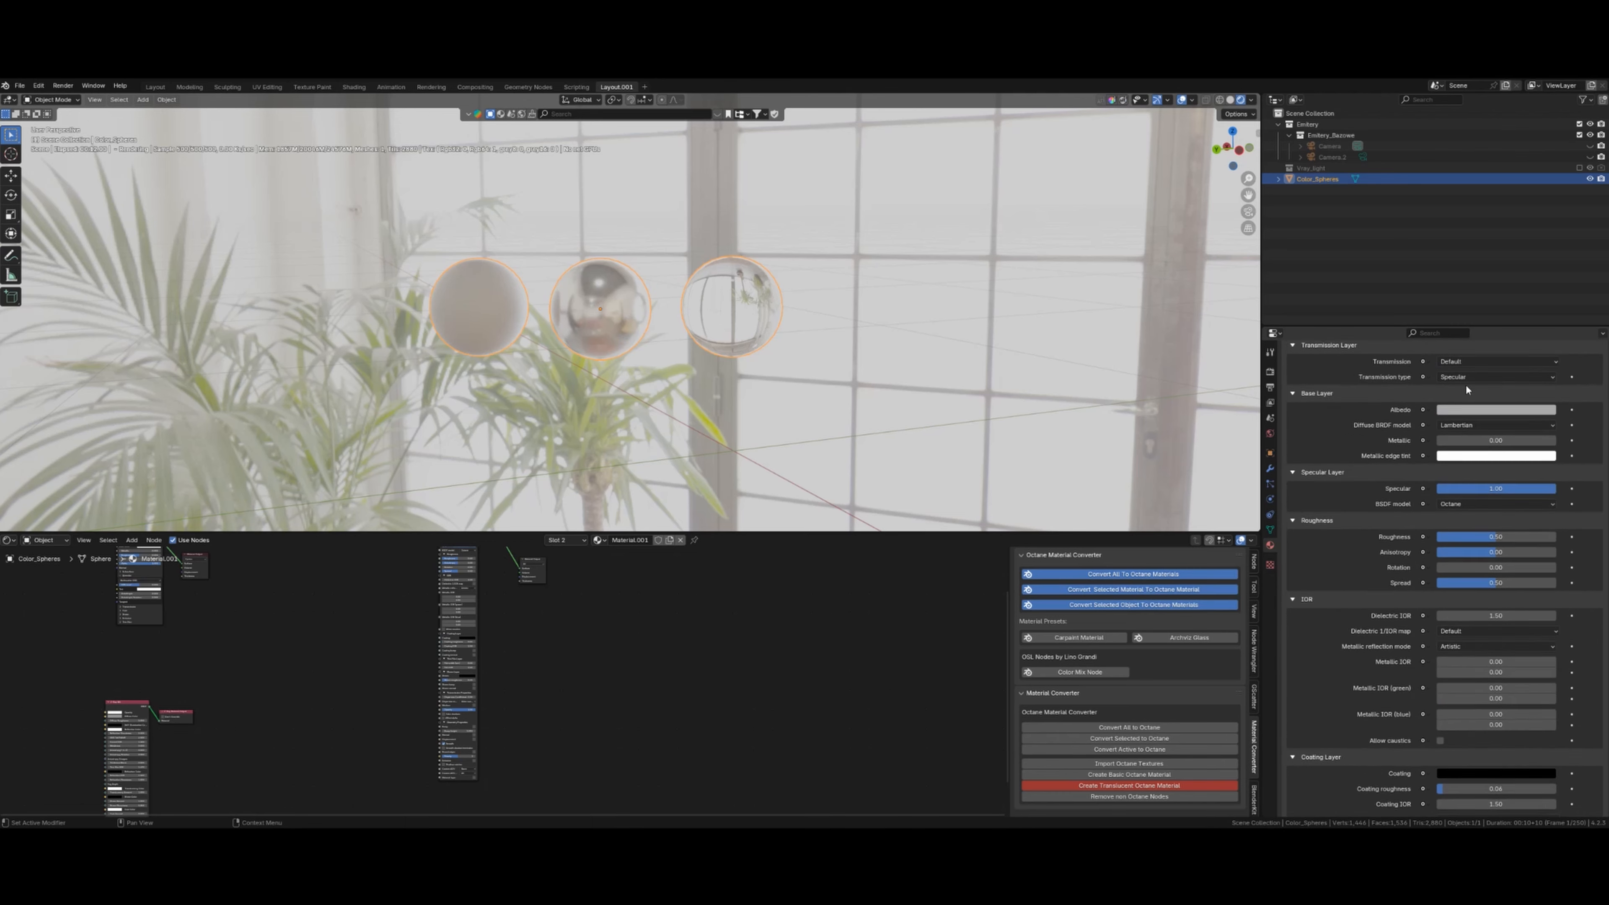
scroll(1466, 391, up, 5)
click(1270, 373)
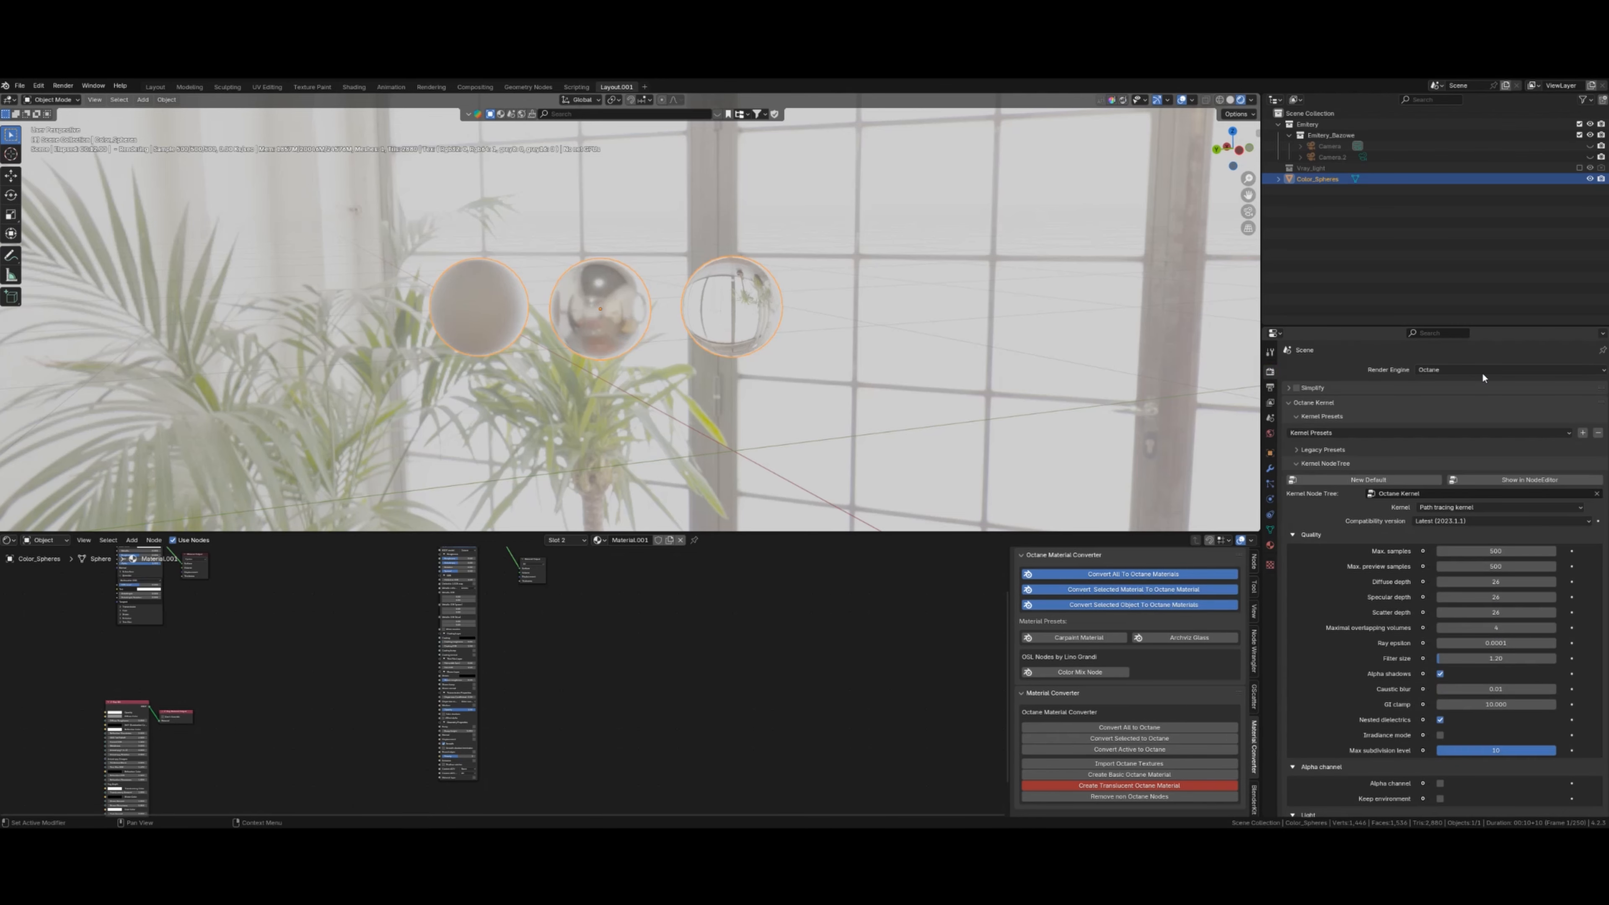
click(1474, 370)
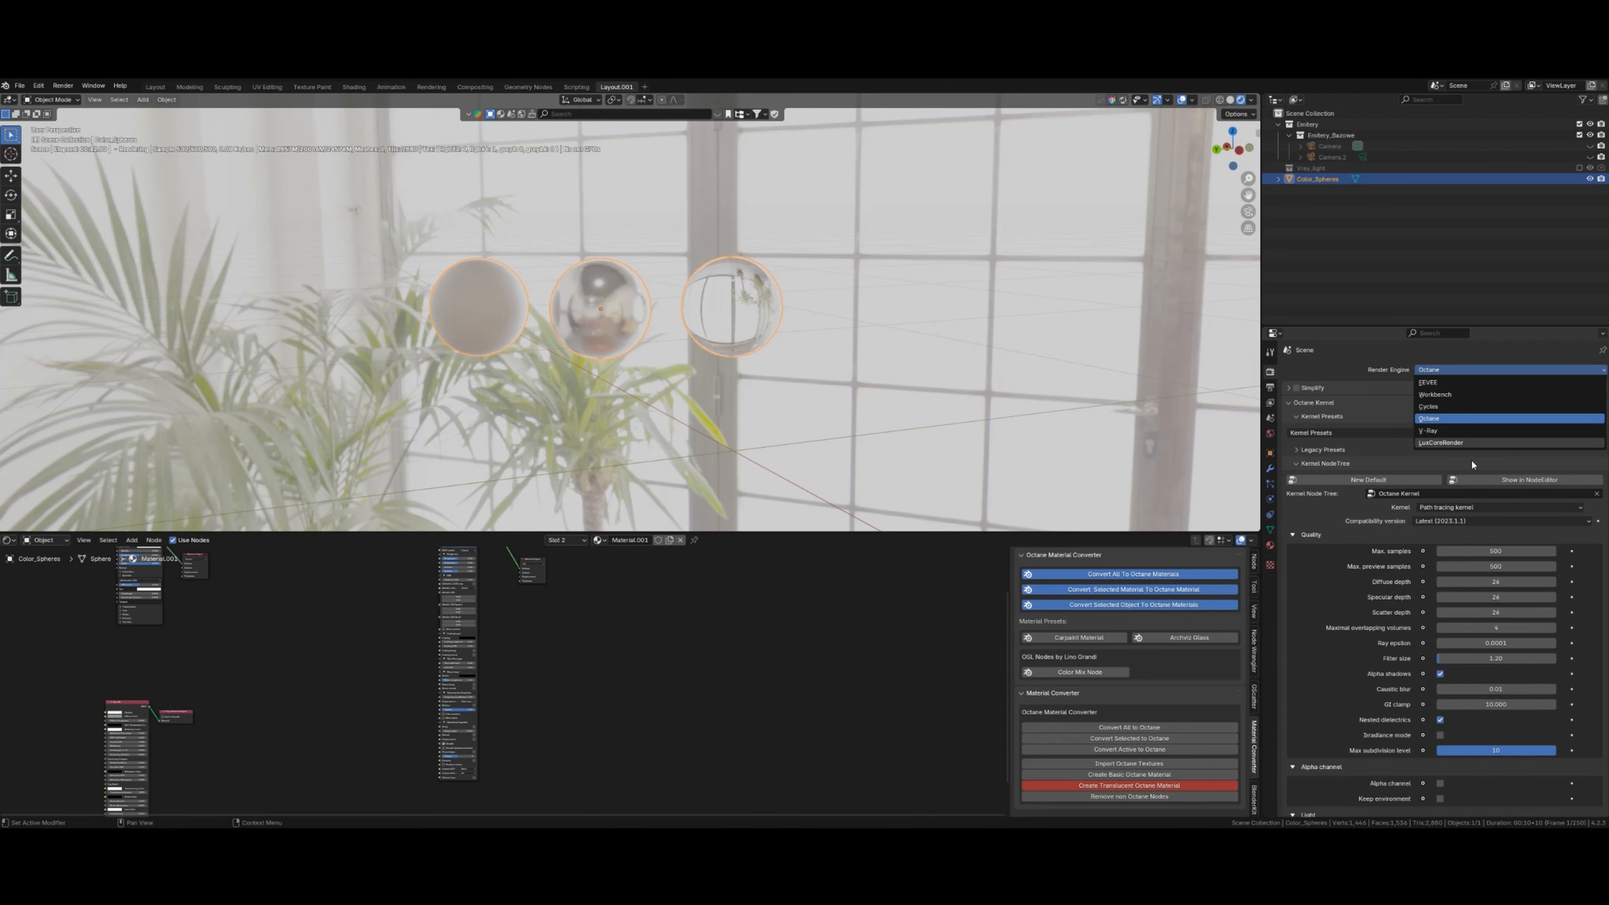
click(1457, 442)
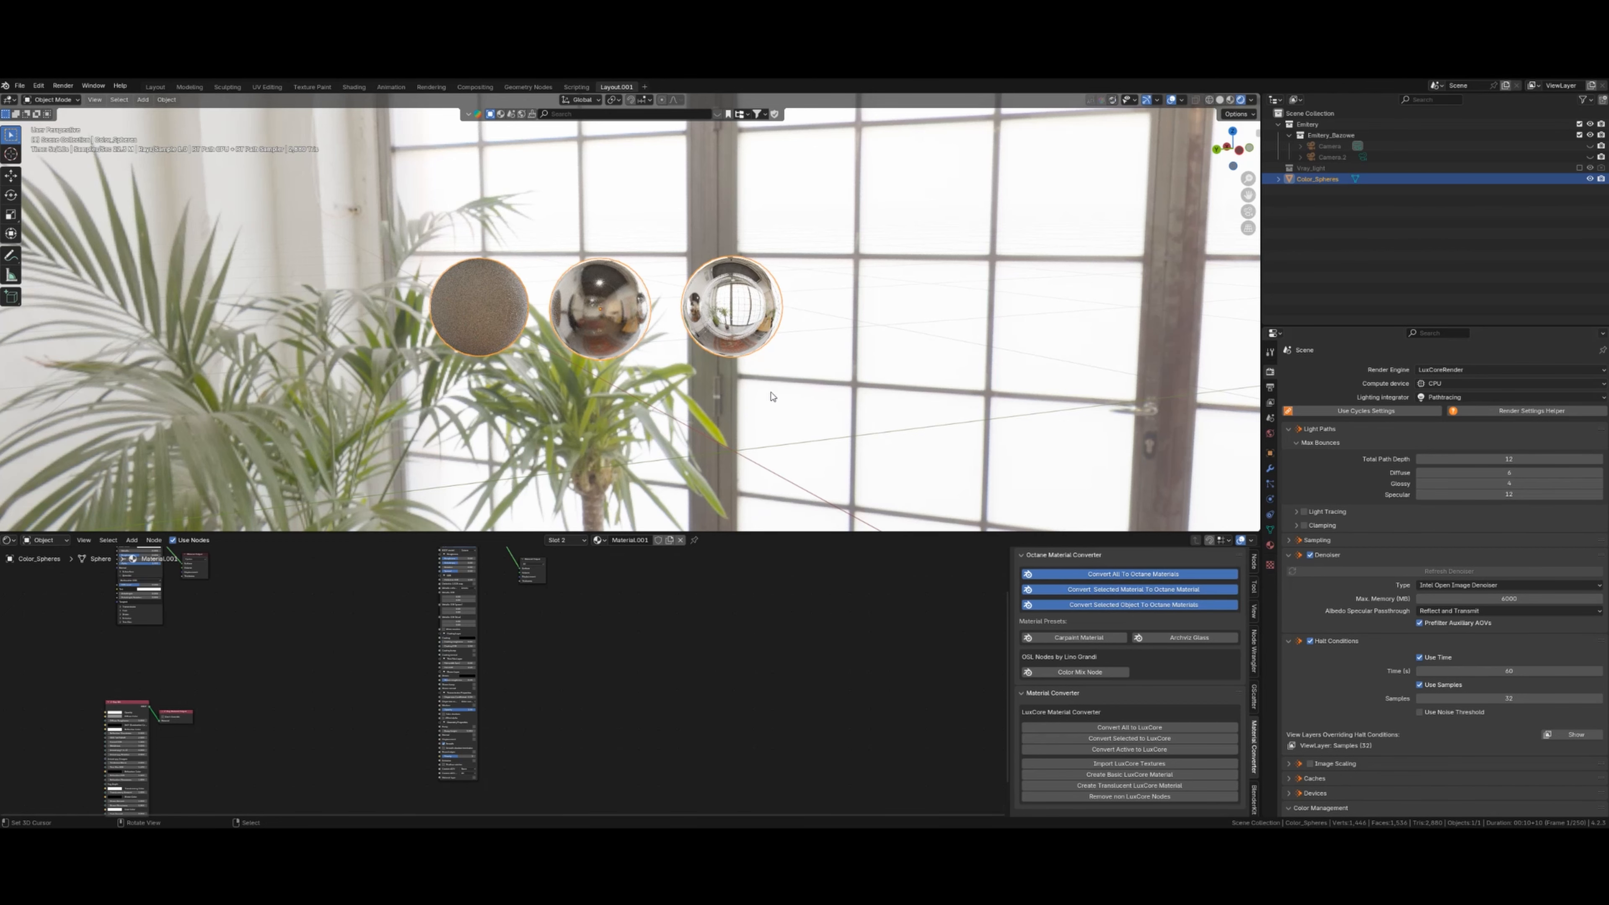
- Deselect the spheres and orbit the view around them
click(667, 418)
scroll(703, 379, down, 6)
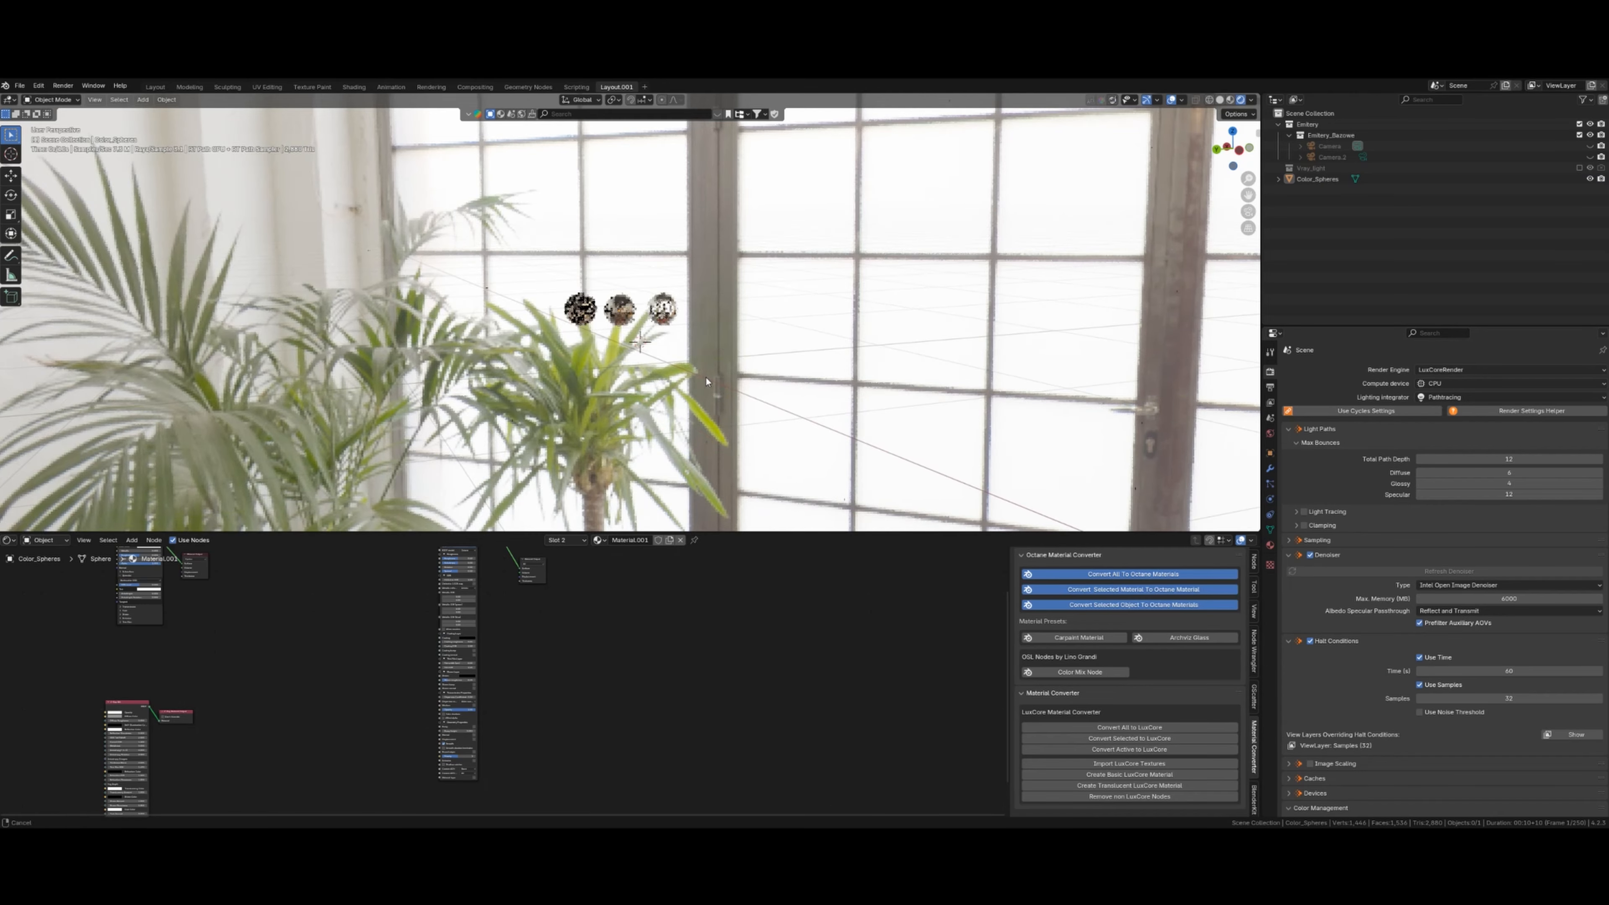
scroll(743, 394, up, 6)
mouse_move(707, 381)
middle_down()
mouse_move(744, 393)
mouse_move(741, 371)
middle_up()
- Add a plane mesh to the scene in solid shading
key(z)
click(748, 396)
key(shift+a)
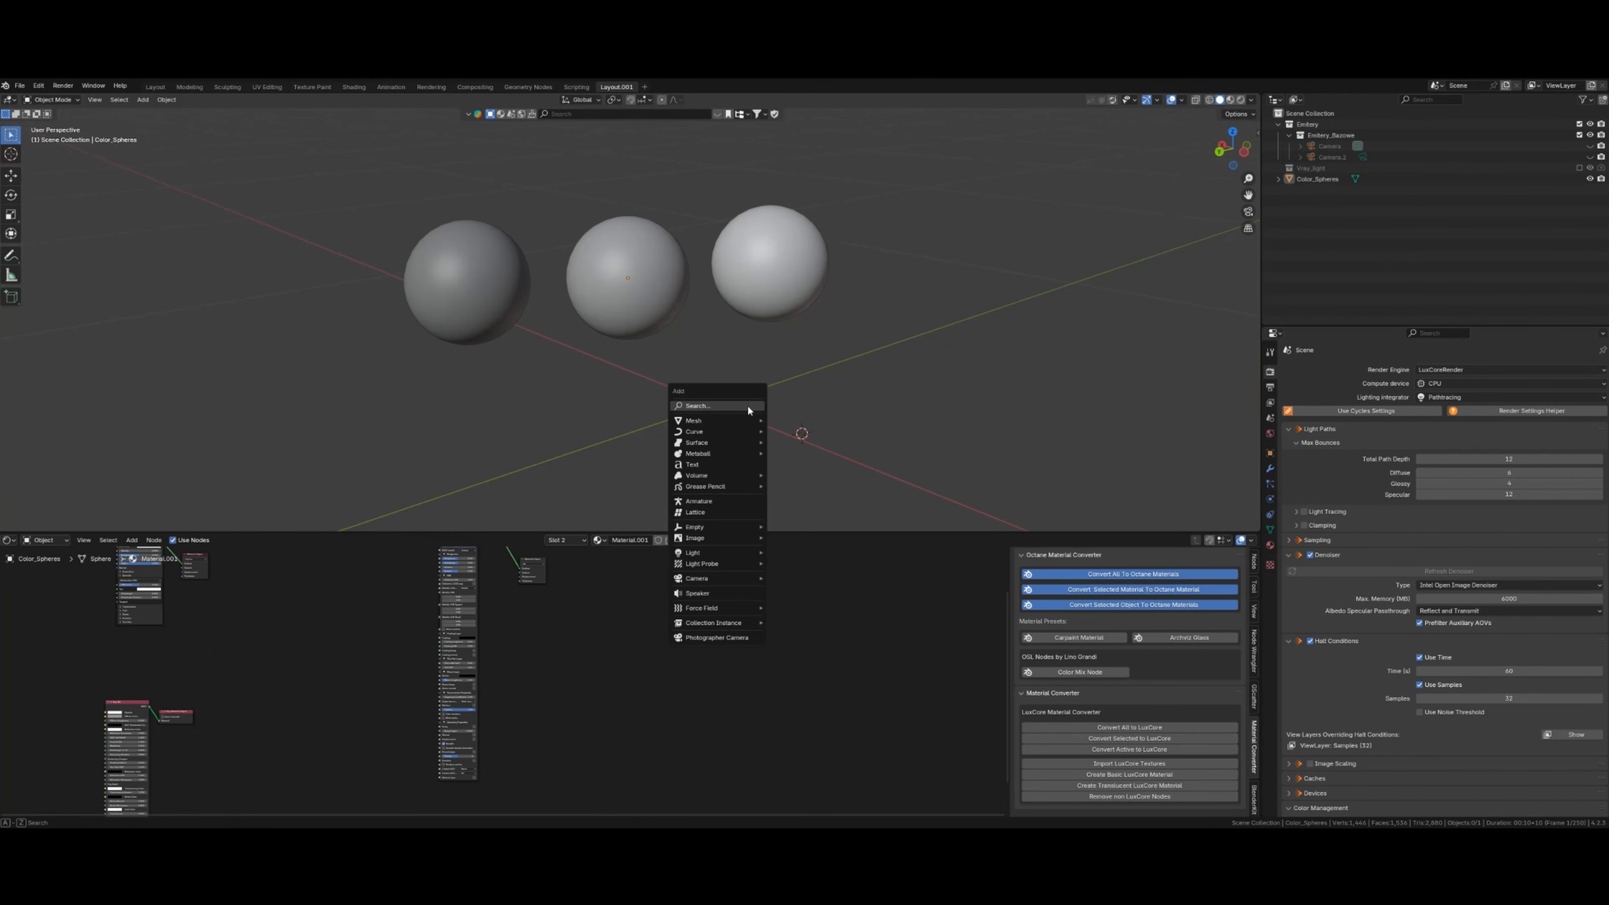
mouse_move(739, 421)
click(815, 423)
scroll(876, 352, down, 7)
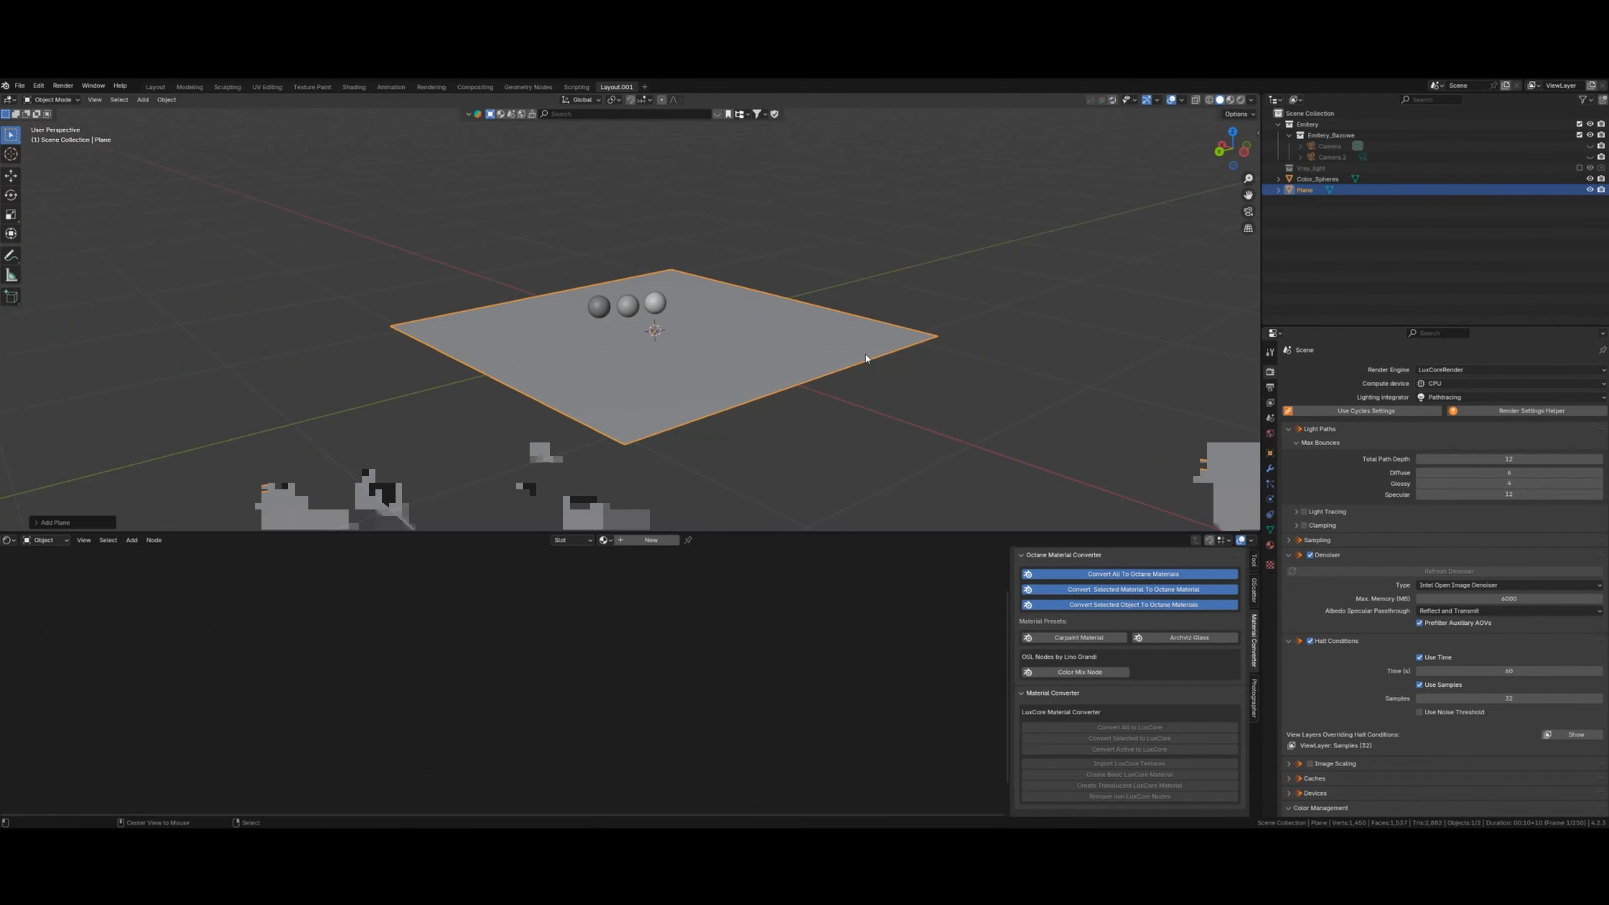
scroll(865, 356, down, 2)
mouse_move(722, 368)
middle_down()
mouse_move(680, 362)
mouse_move(746, 366)
middle_up()
scroll(748, 366, up, 4)
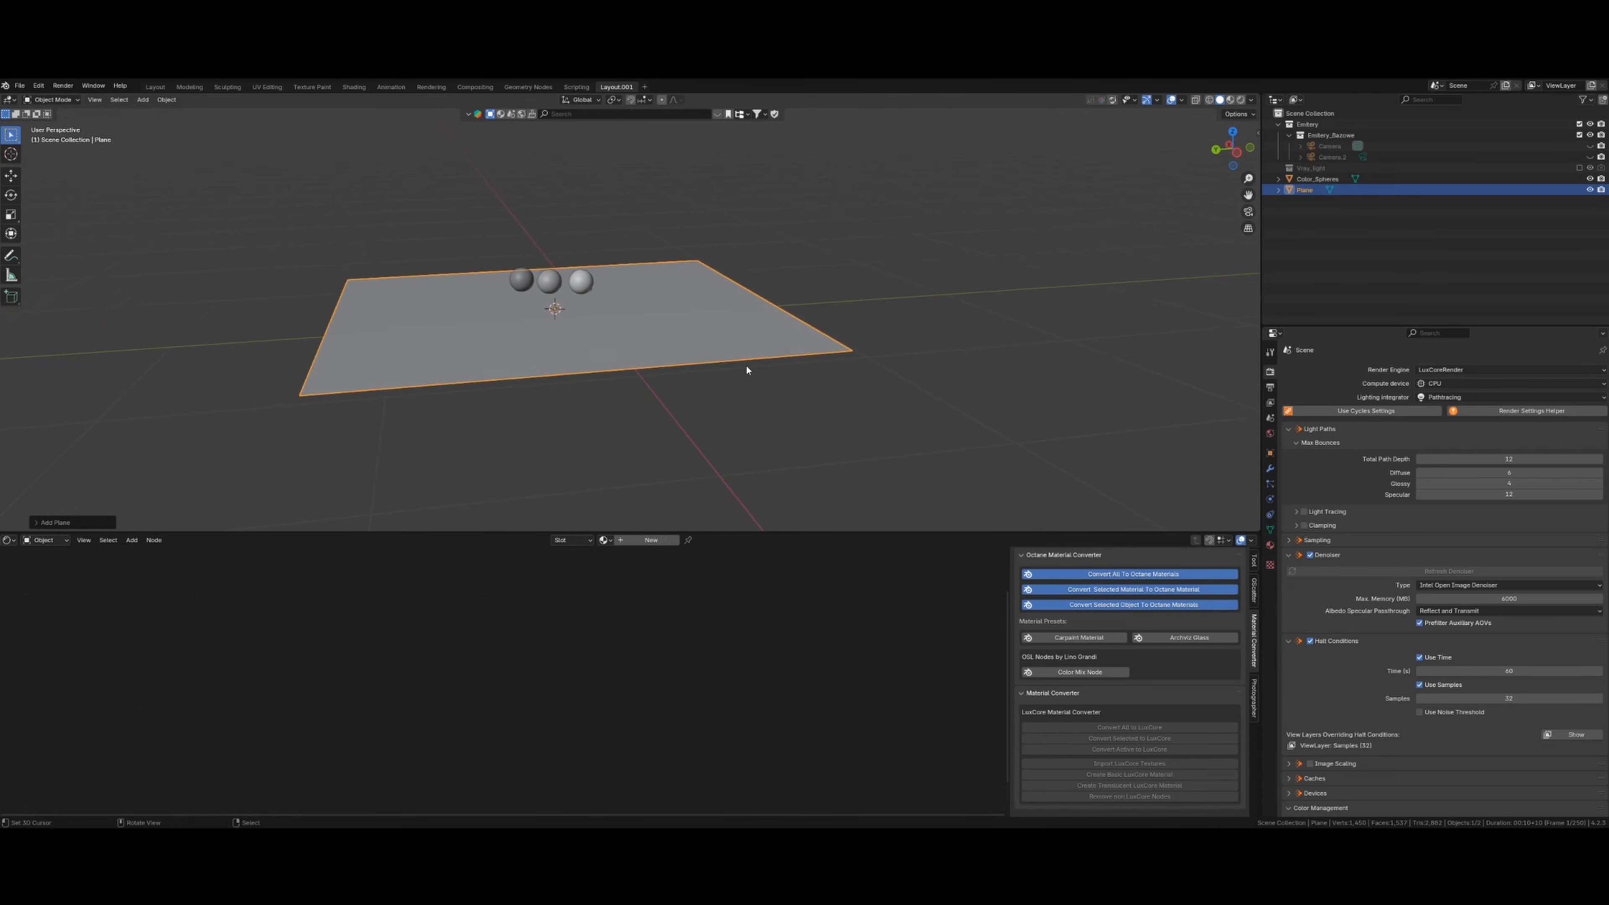
- In camera view, lower the plane along Z and rotate it around Z
key(KP_0)
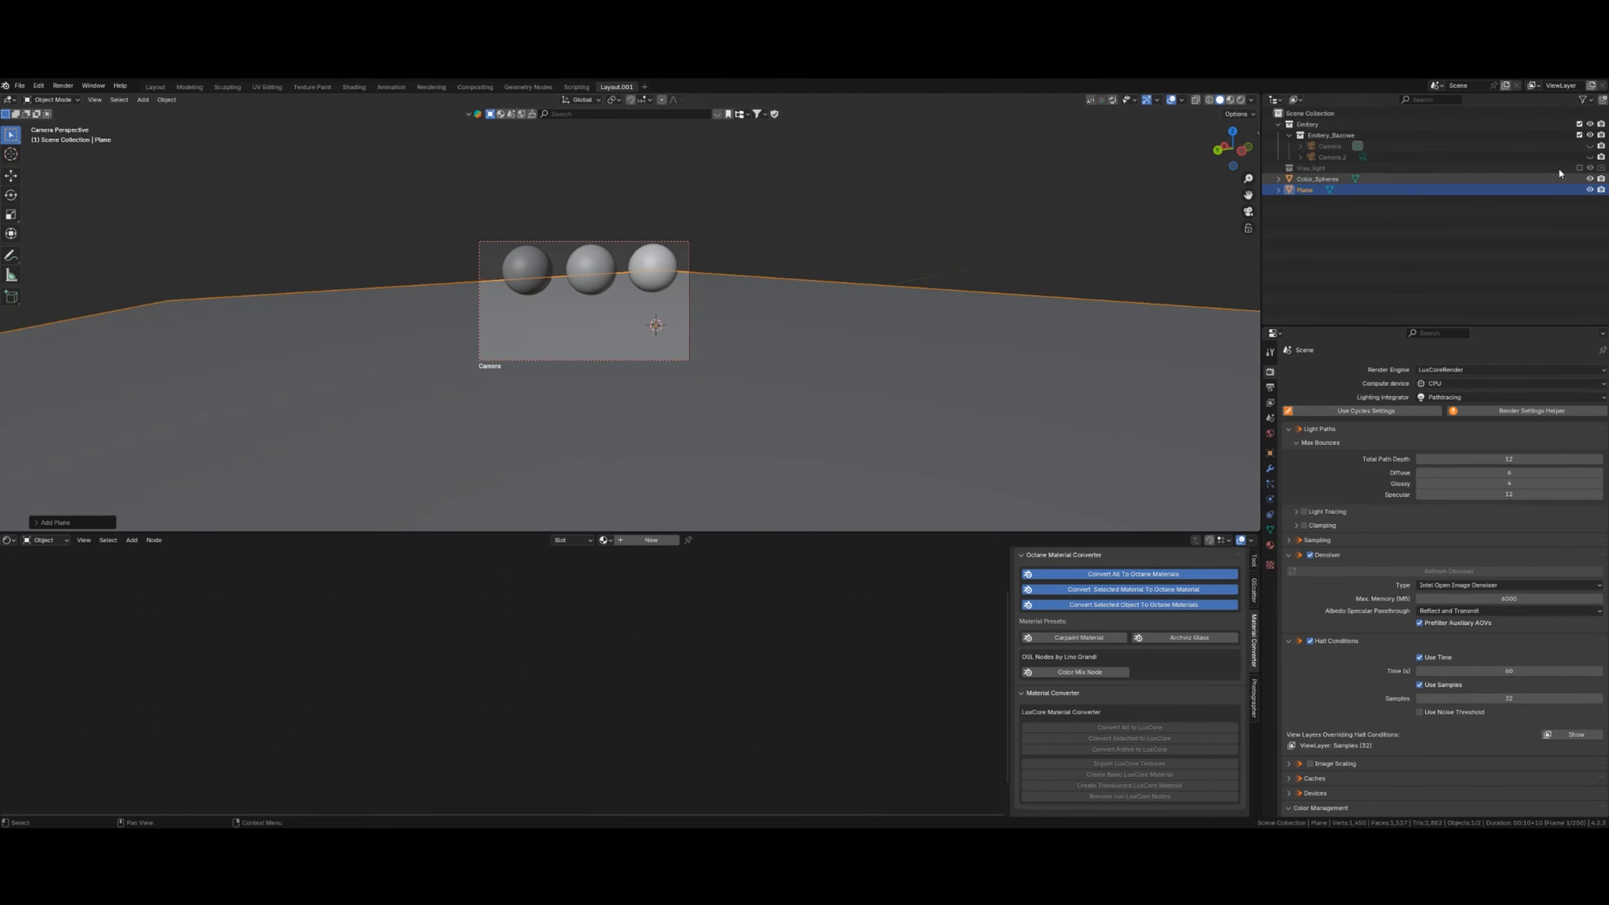
click(1590, 146)
key(g)
key(z)
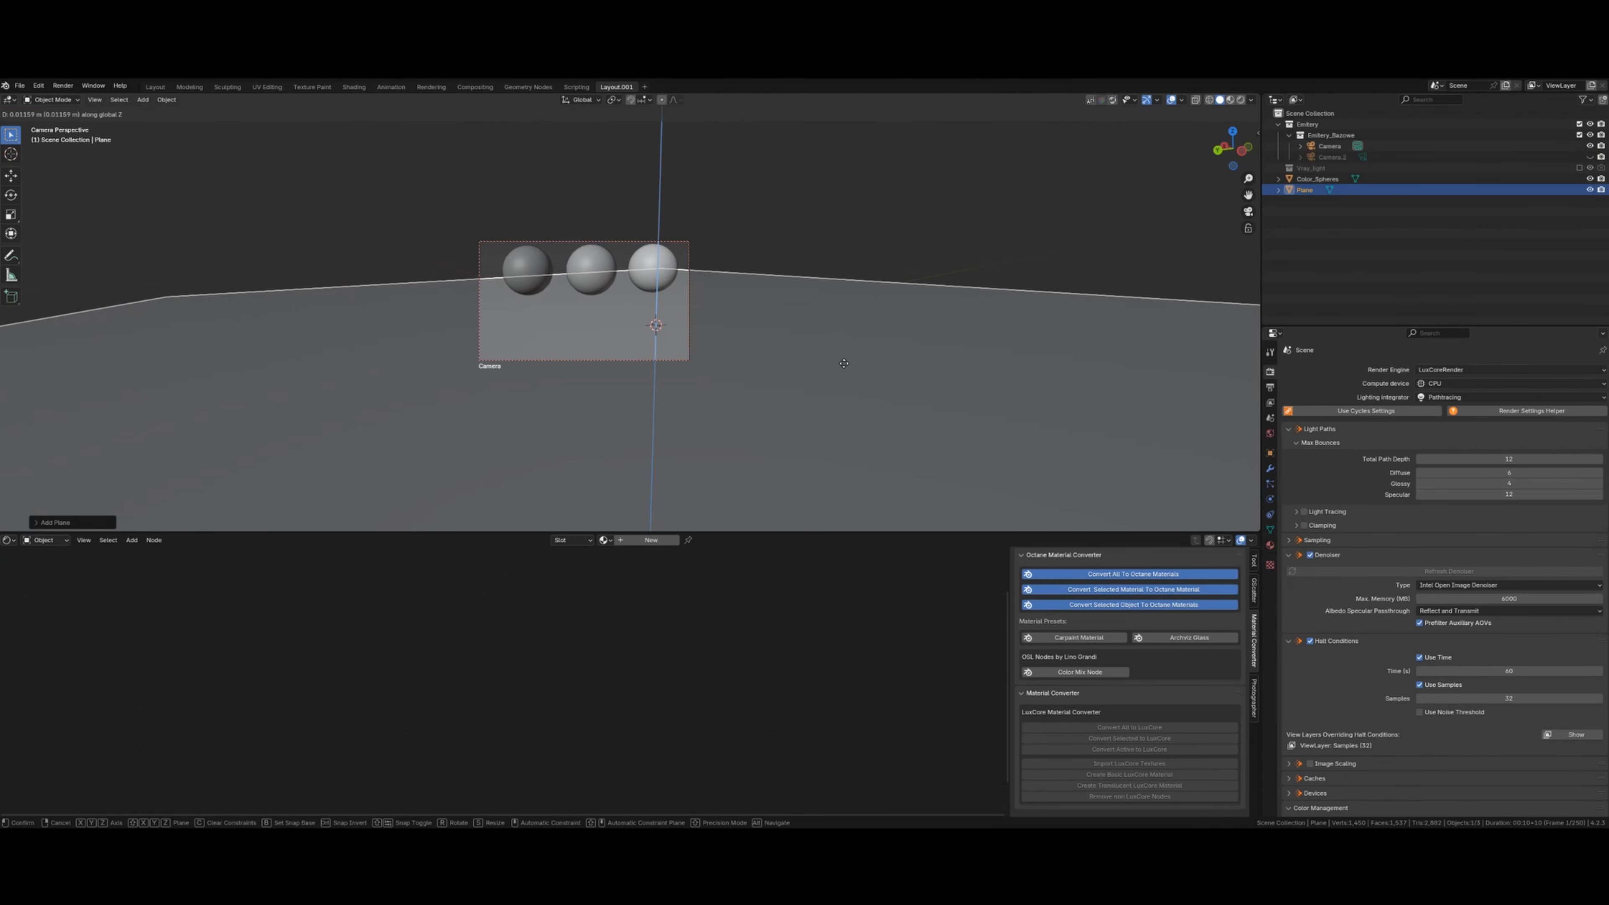
click(856, 389)
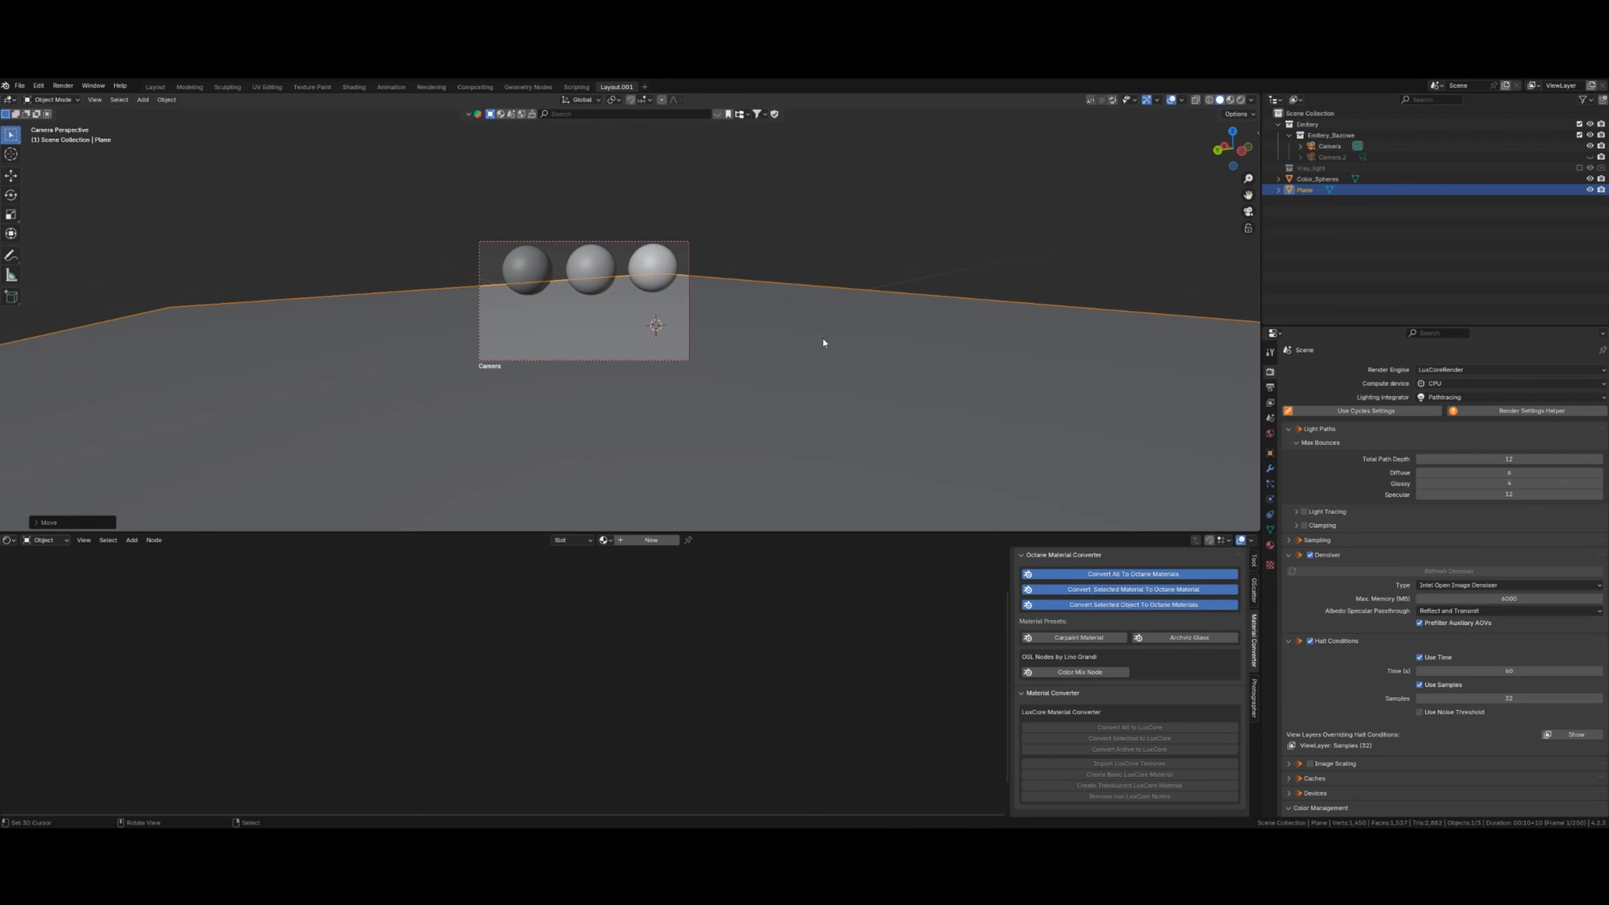
key(r)
key(z)
click(801, 337)
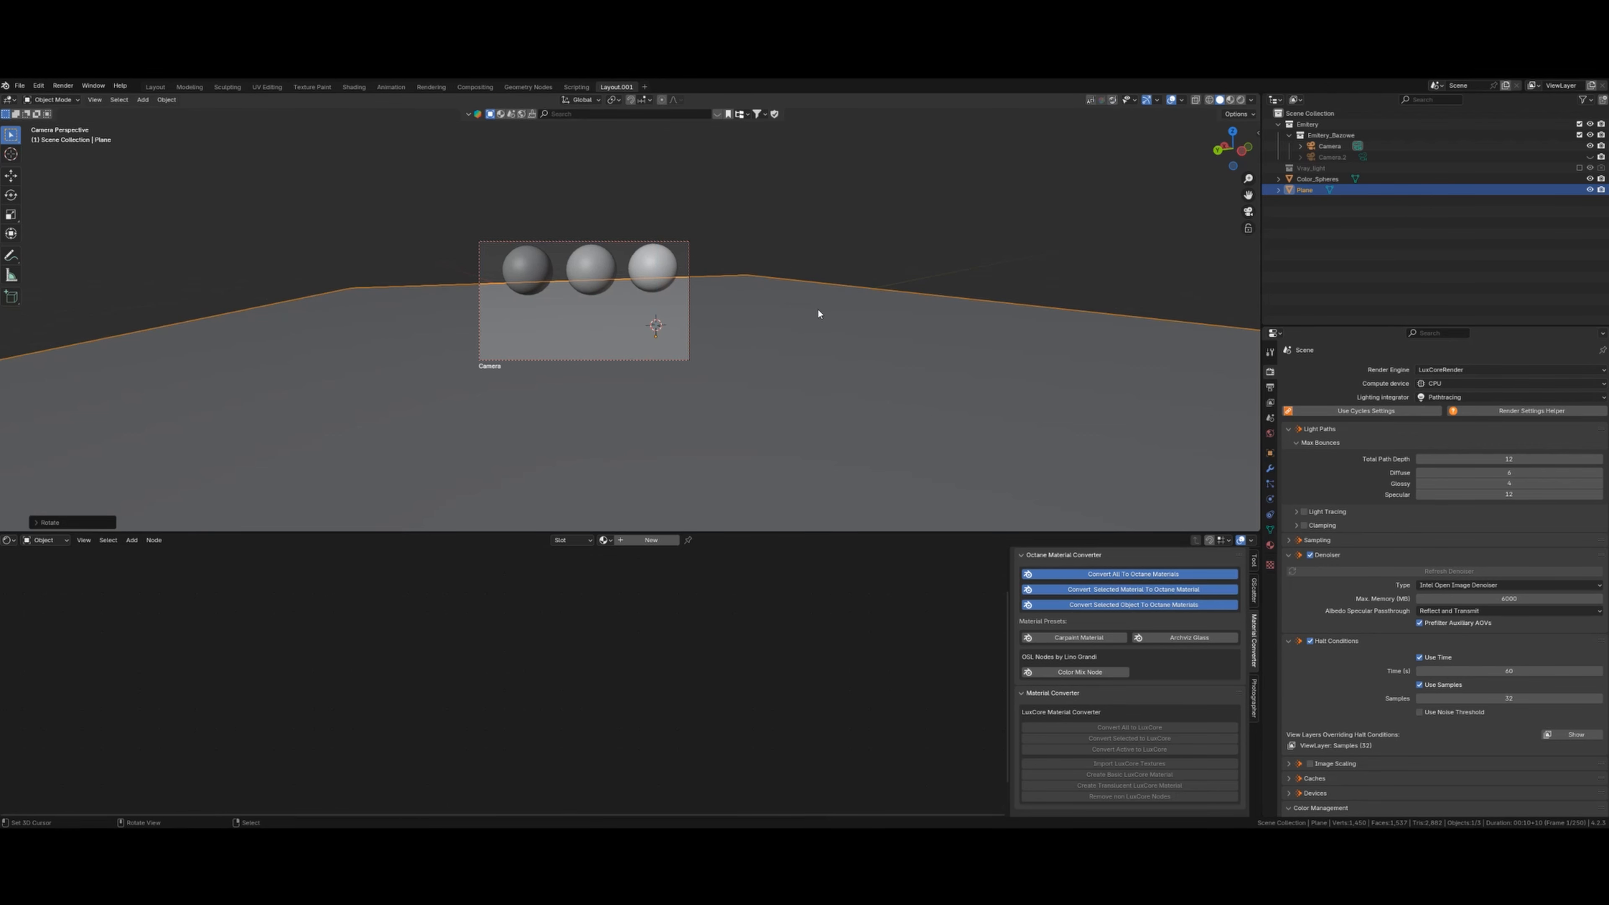
- Import the cheese platter from the Poliigon saved assets and lower it along Z
key(n)
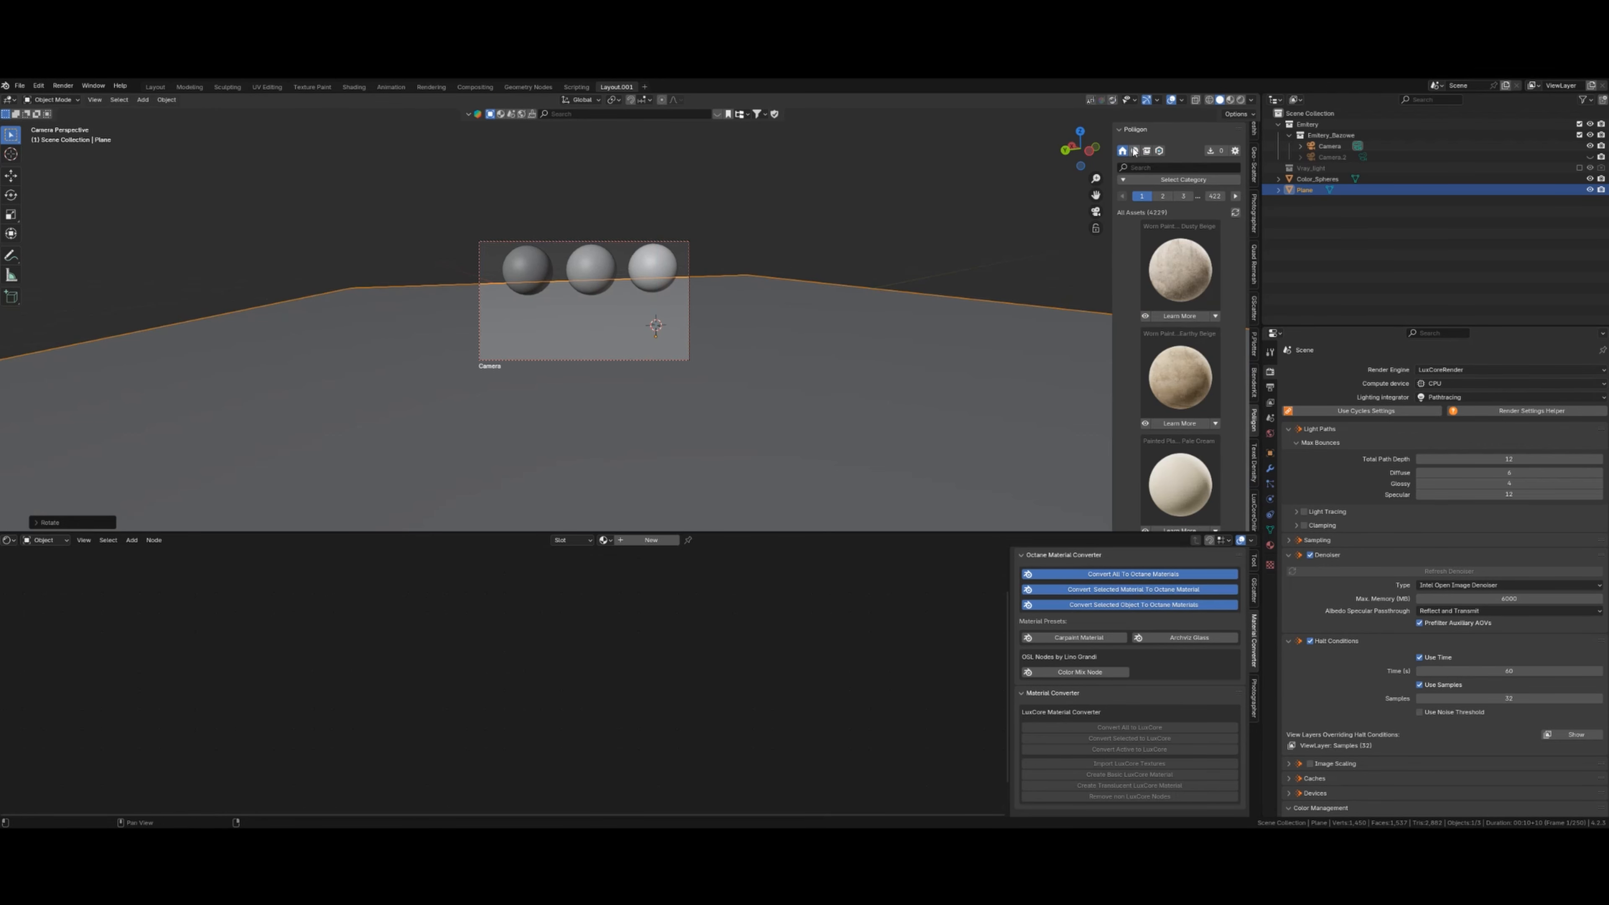
click(1134, 151)
click(1200, 315)
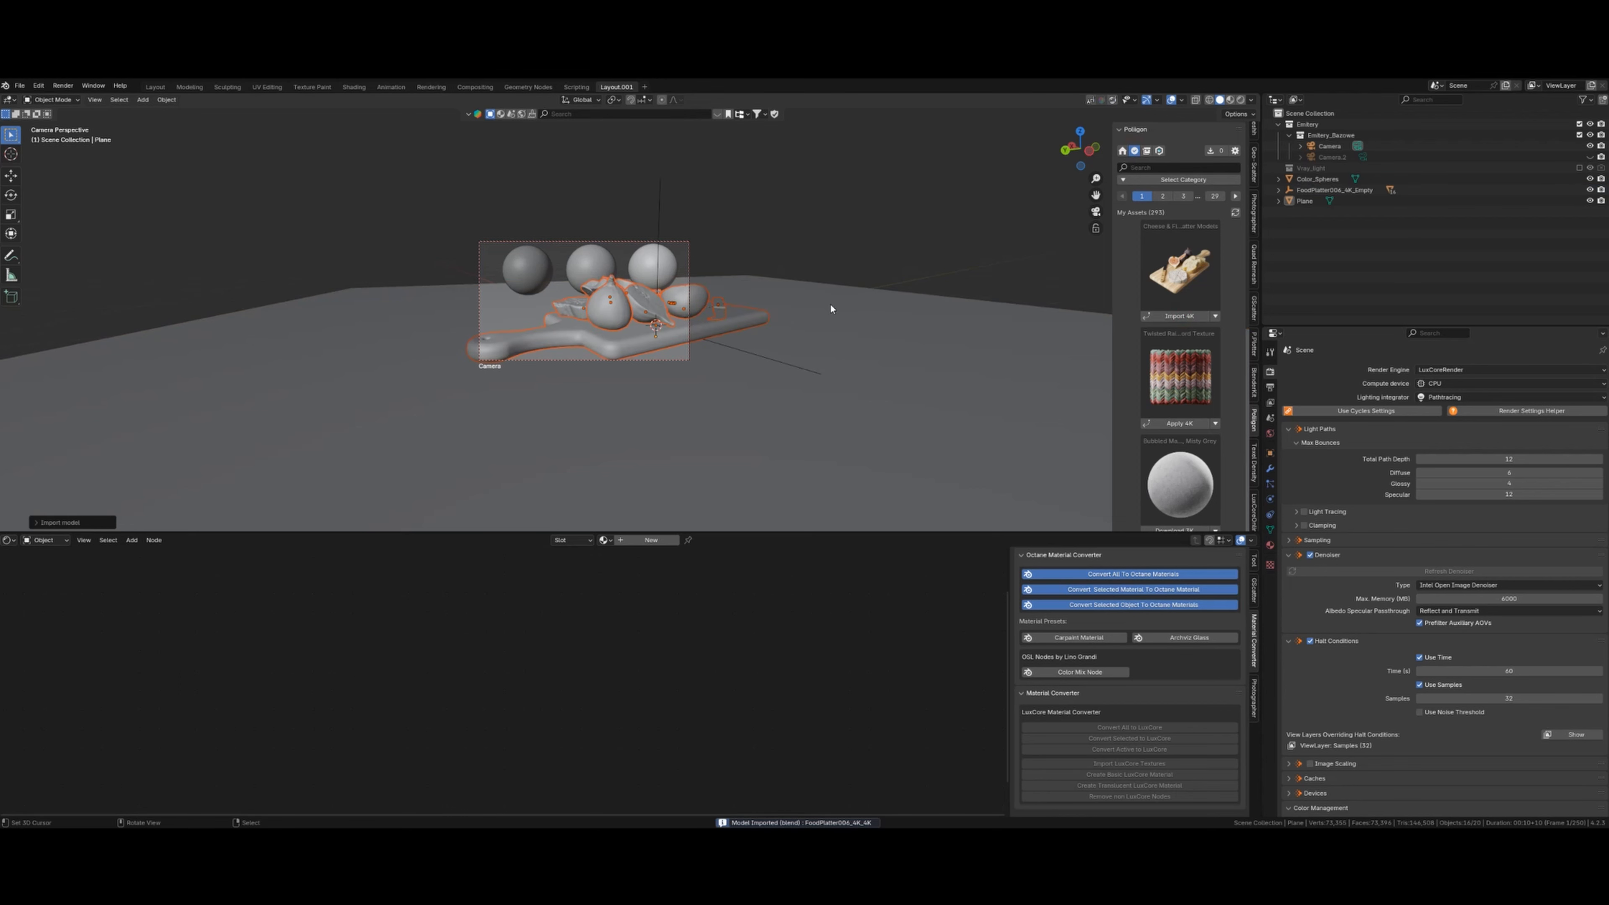
click(728, 350)
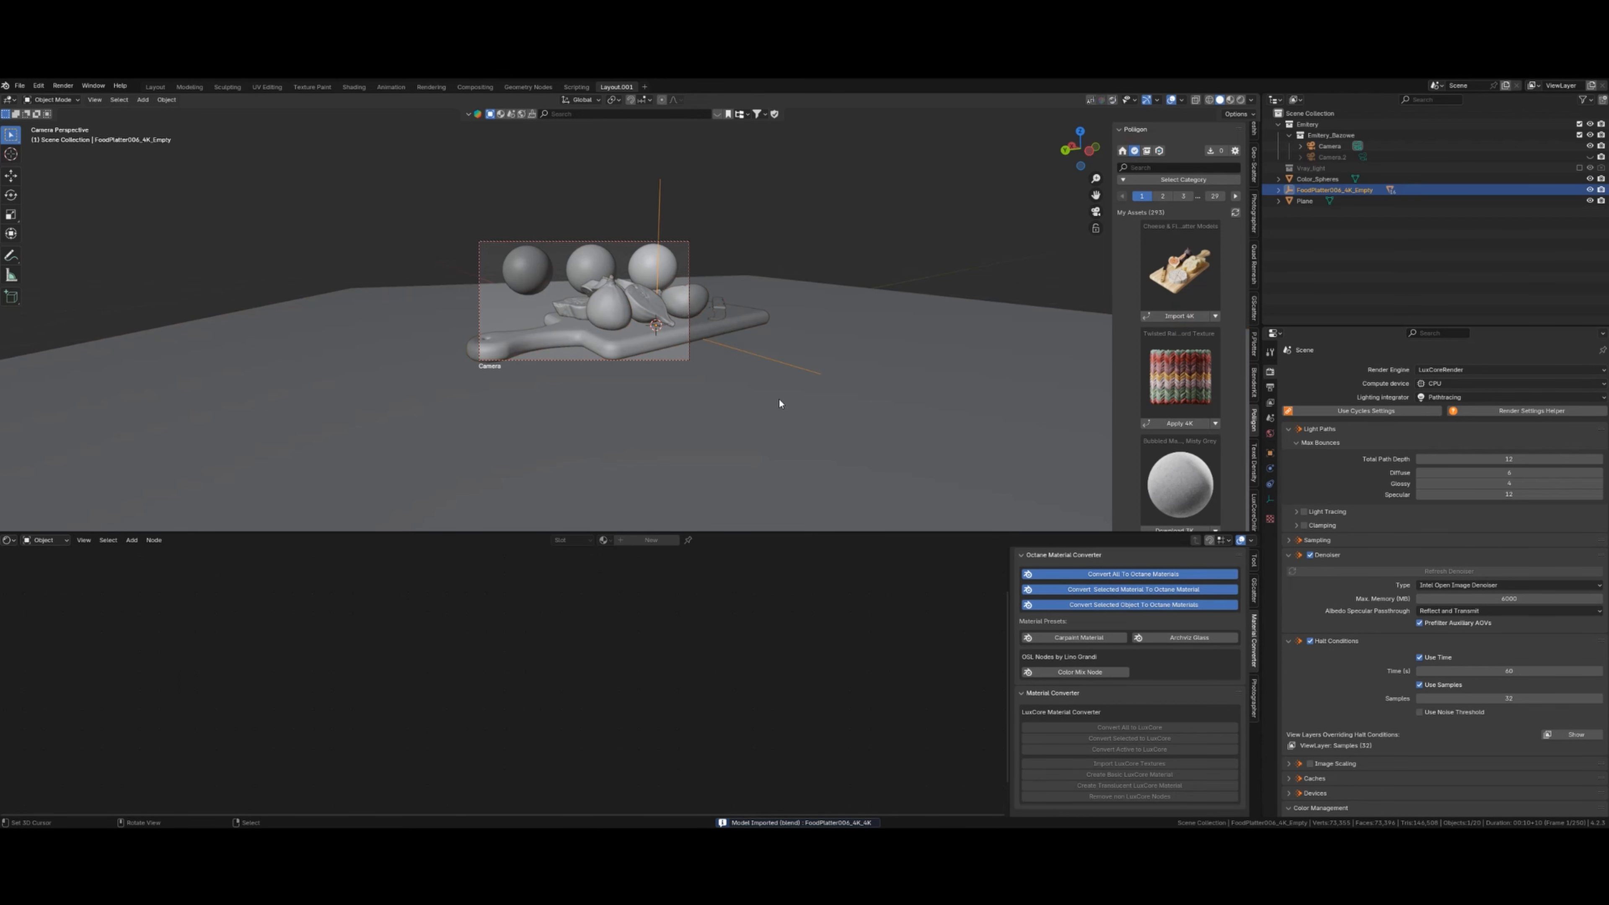
key(g)
key(z)
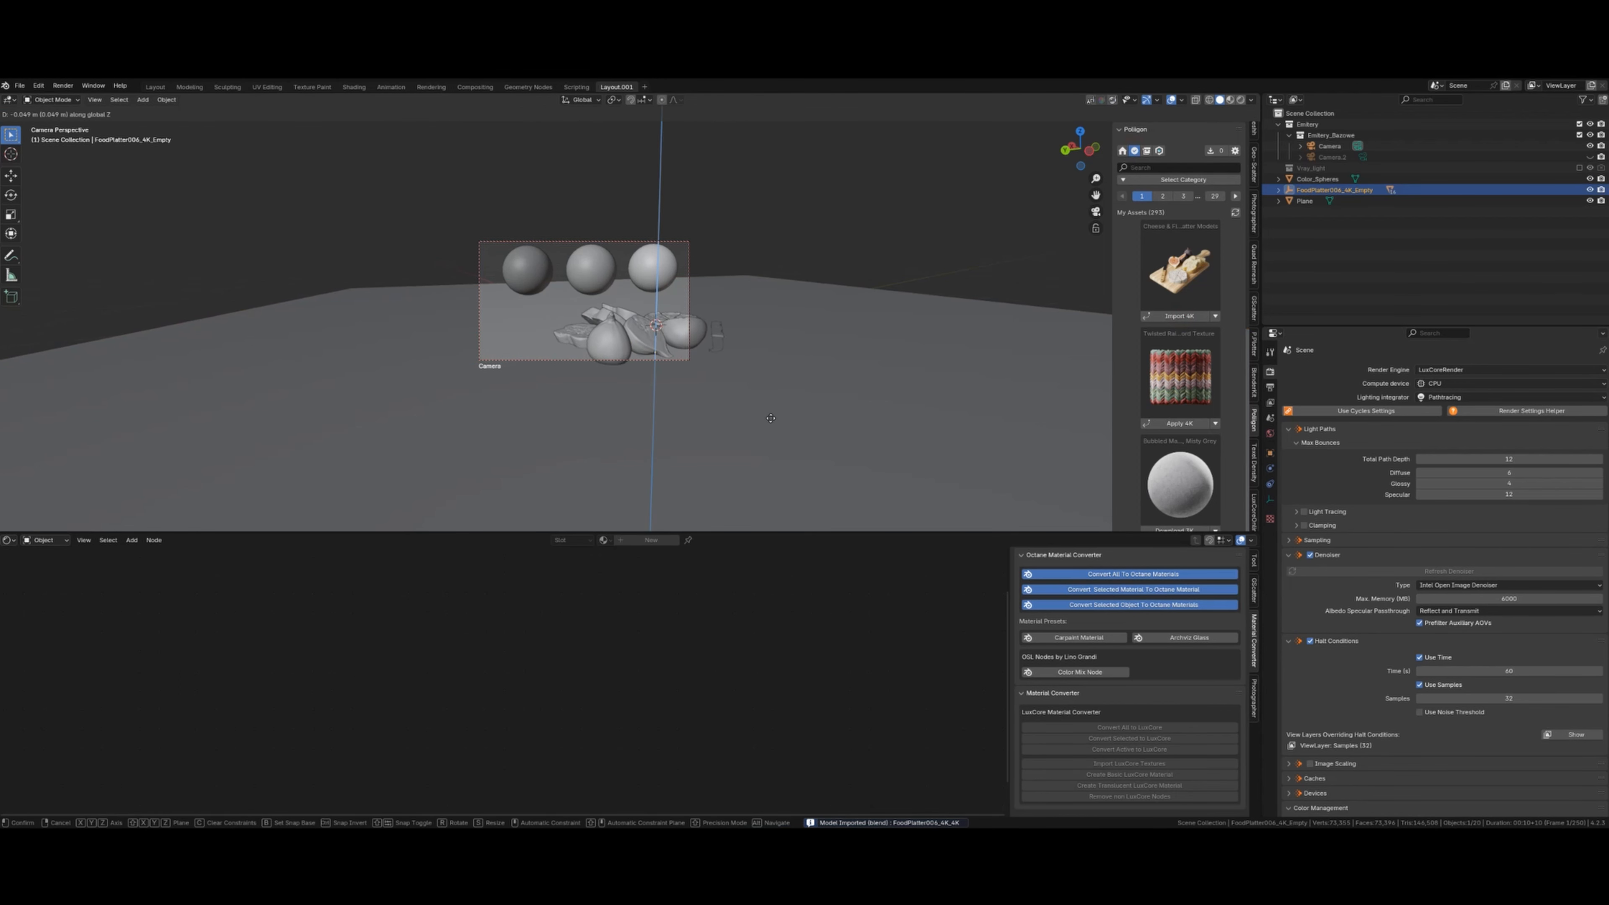
click(766, 414)
- Rotate the platter about Z and slide it across the floor toward the camera
key(r)
key(z)
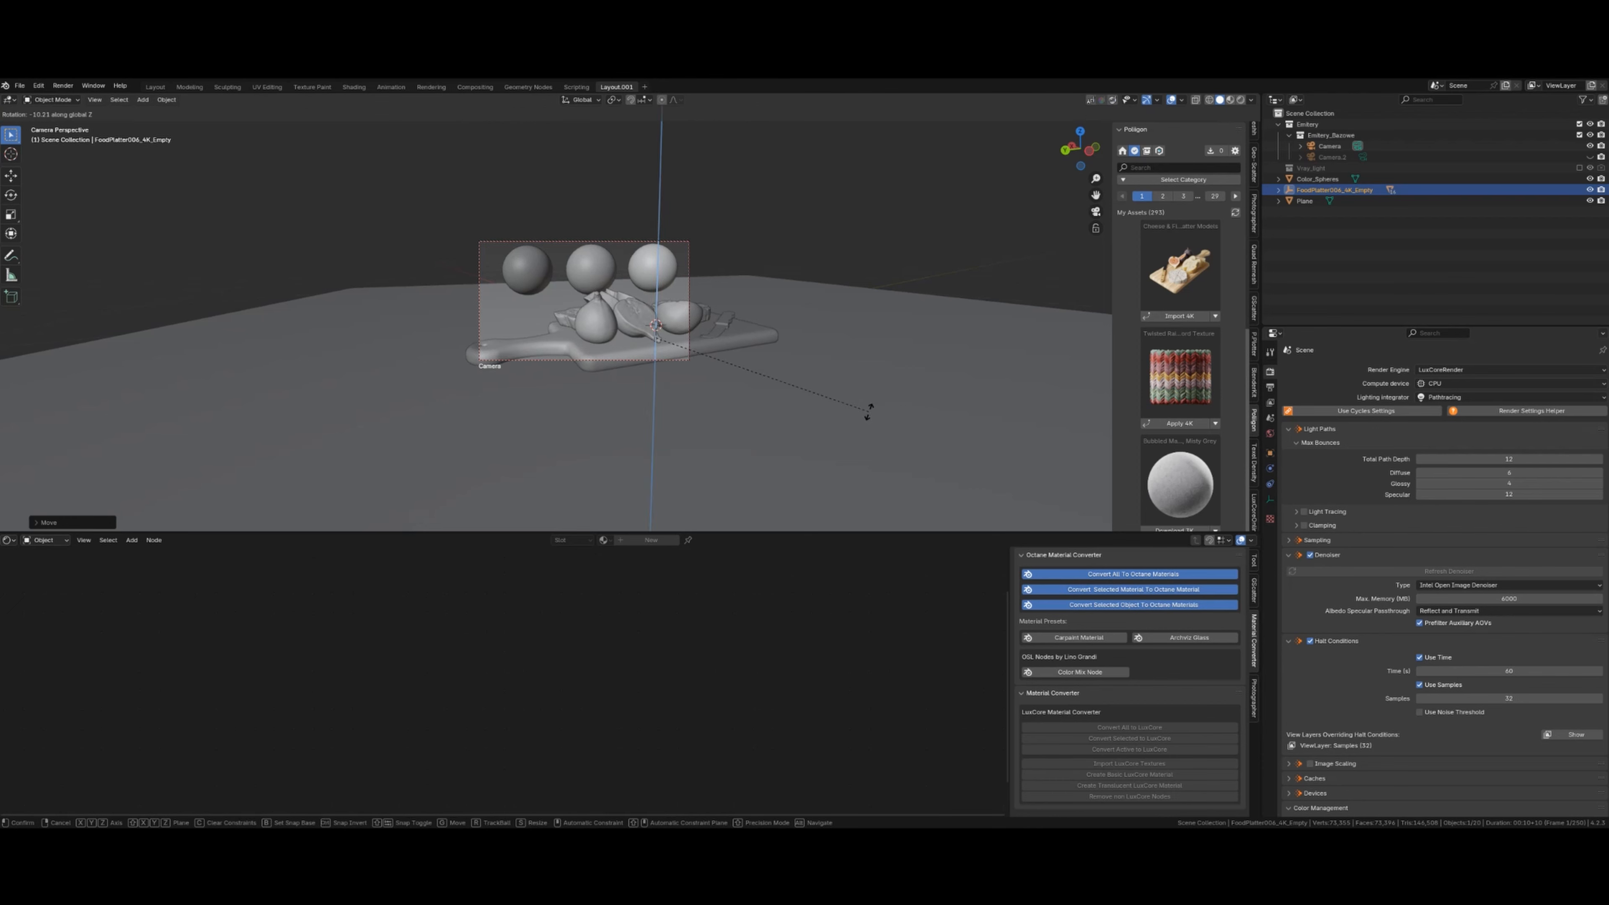
click(859, 431)
key(g)
key(shift+z)
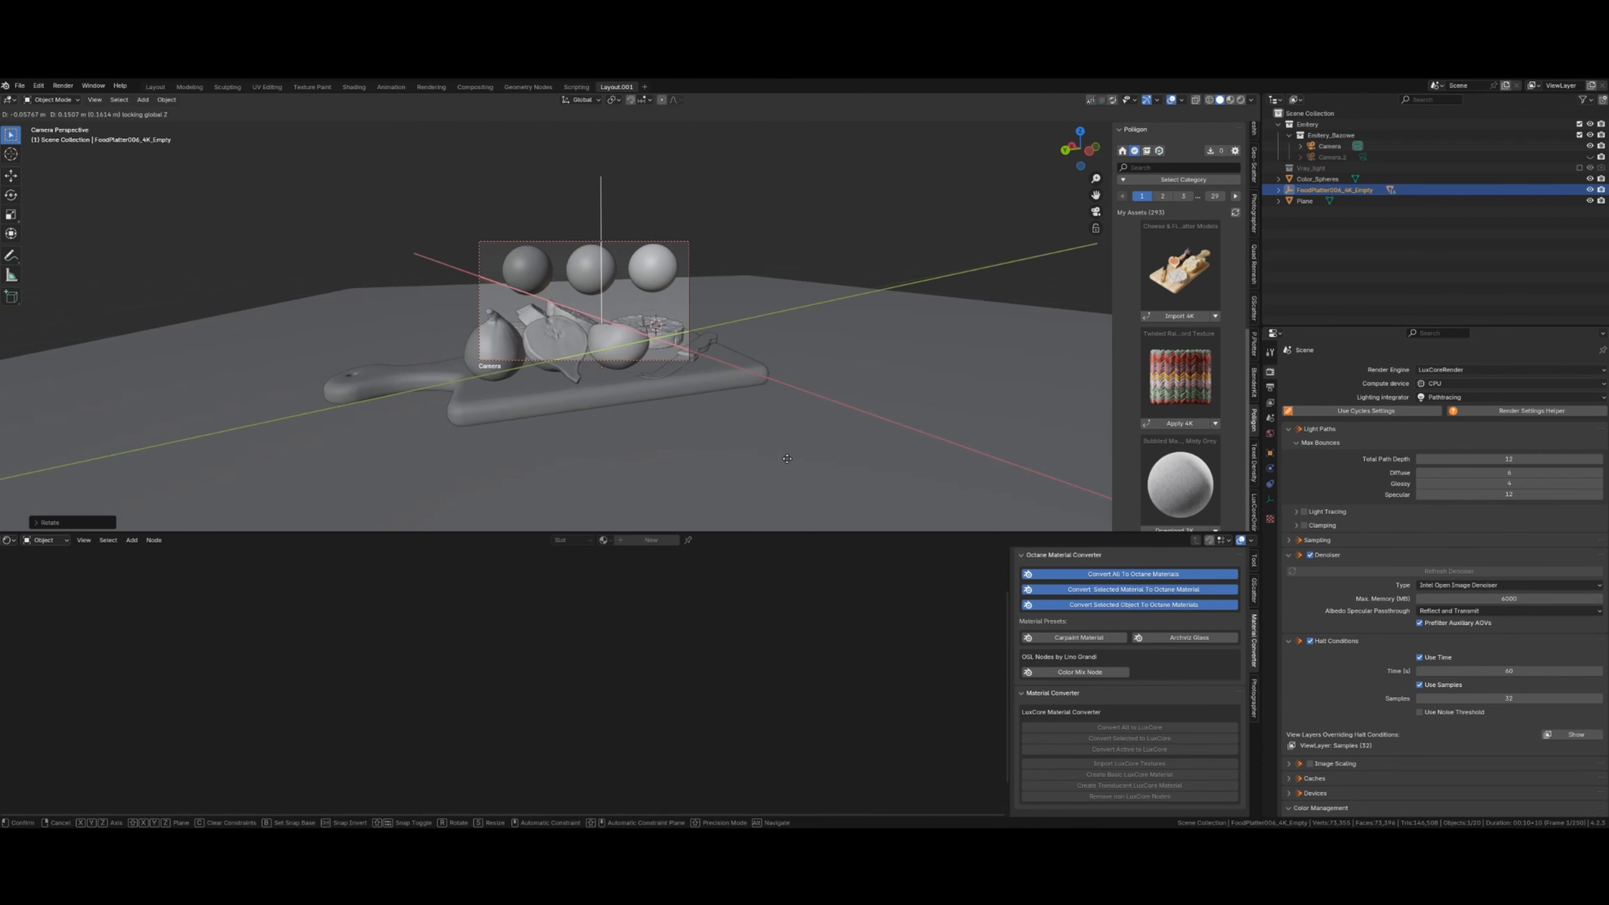
click(795, 443)
key(r)
key(z)
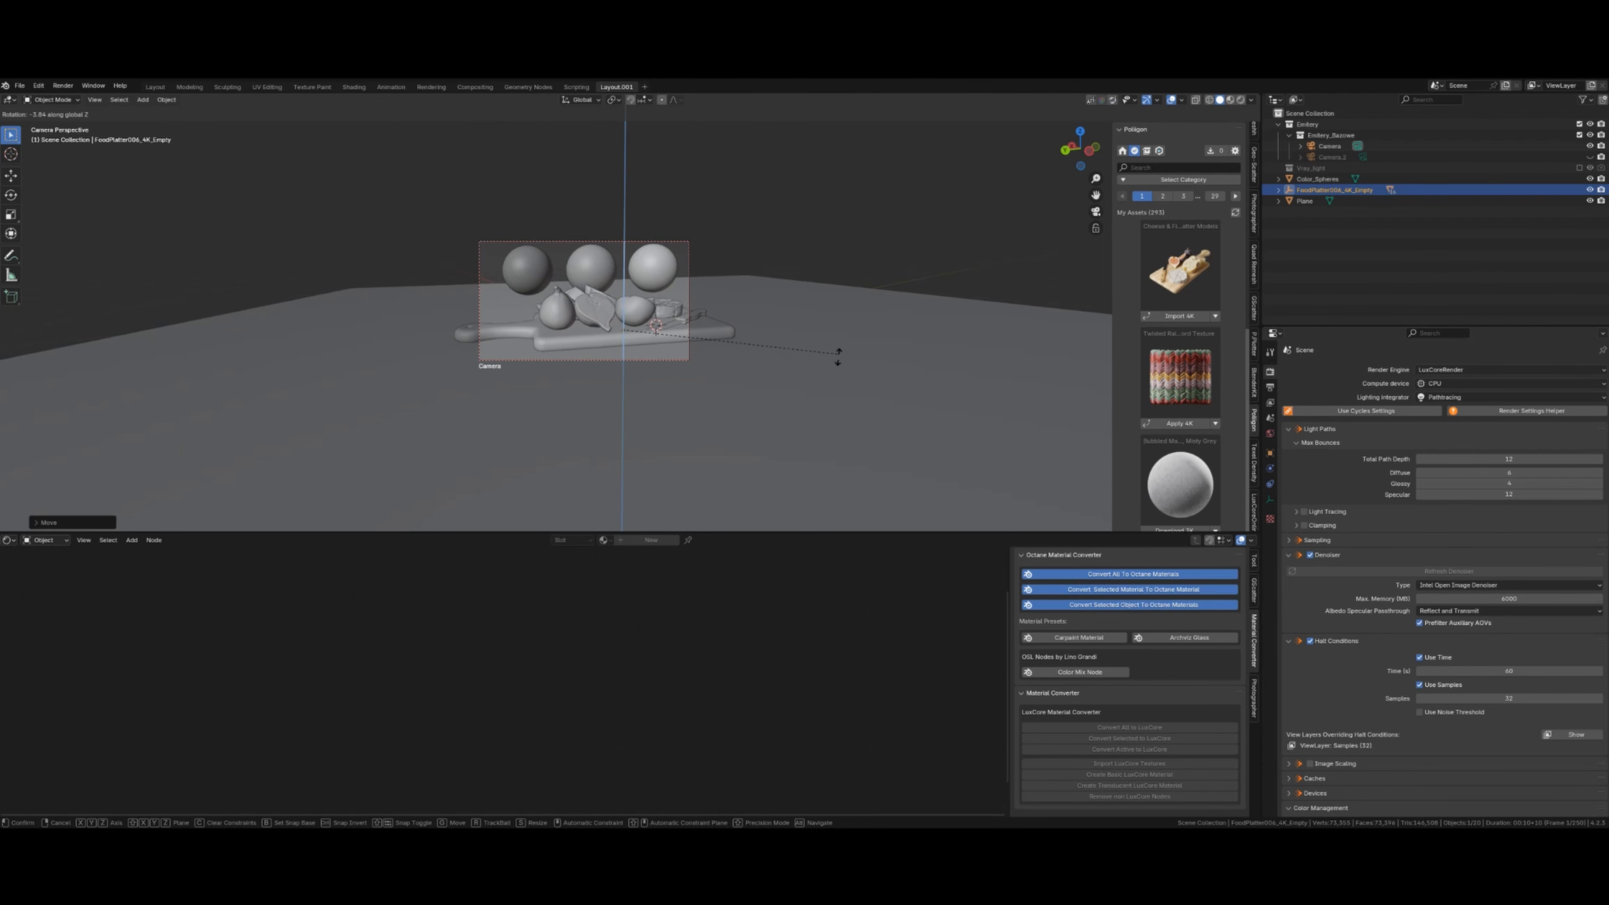
click(841, 368)
key(g)
key(shift+z)
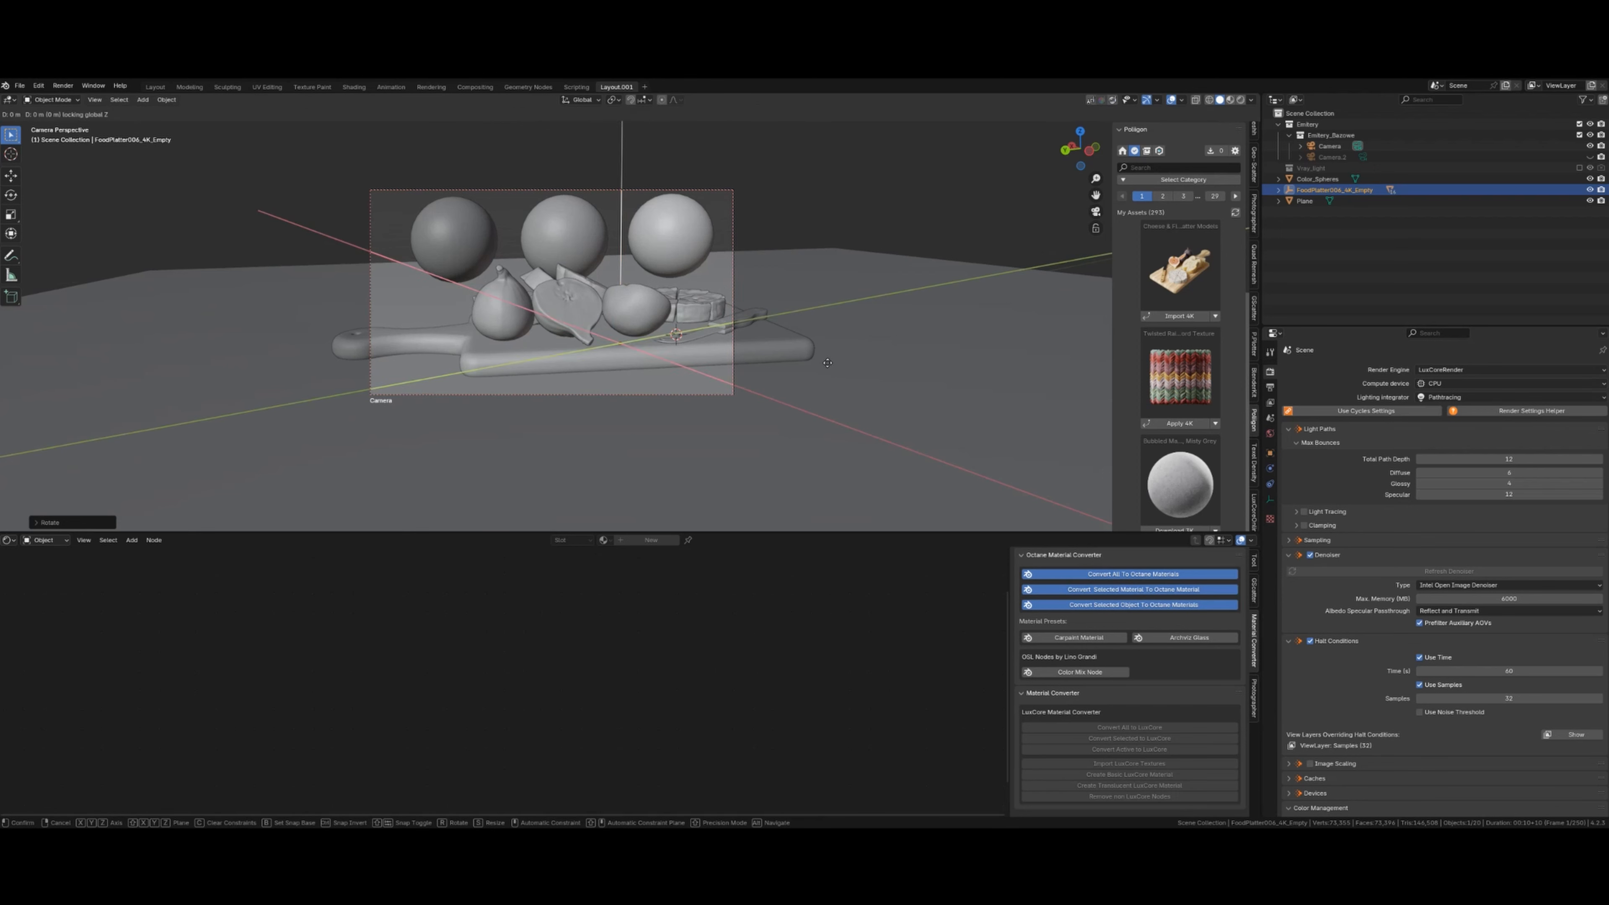
click(803, 362)
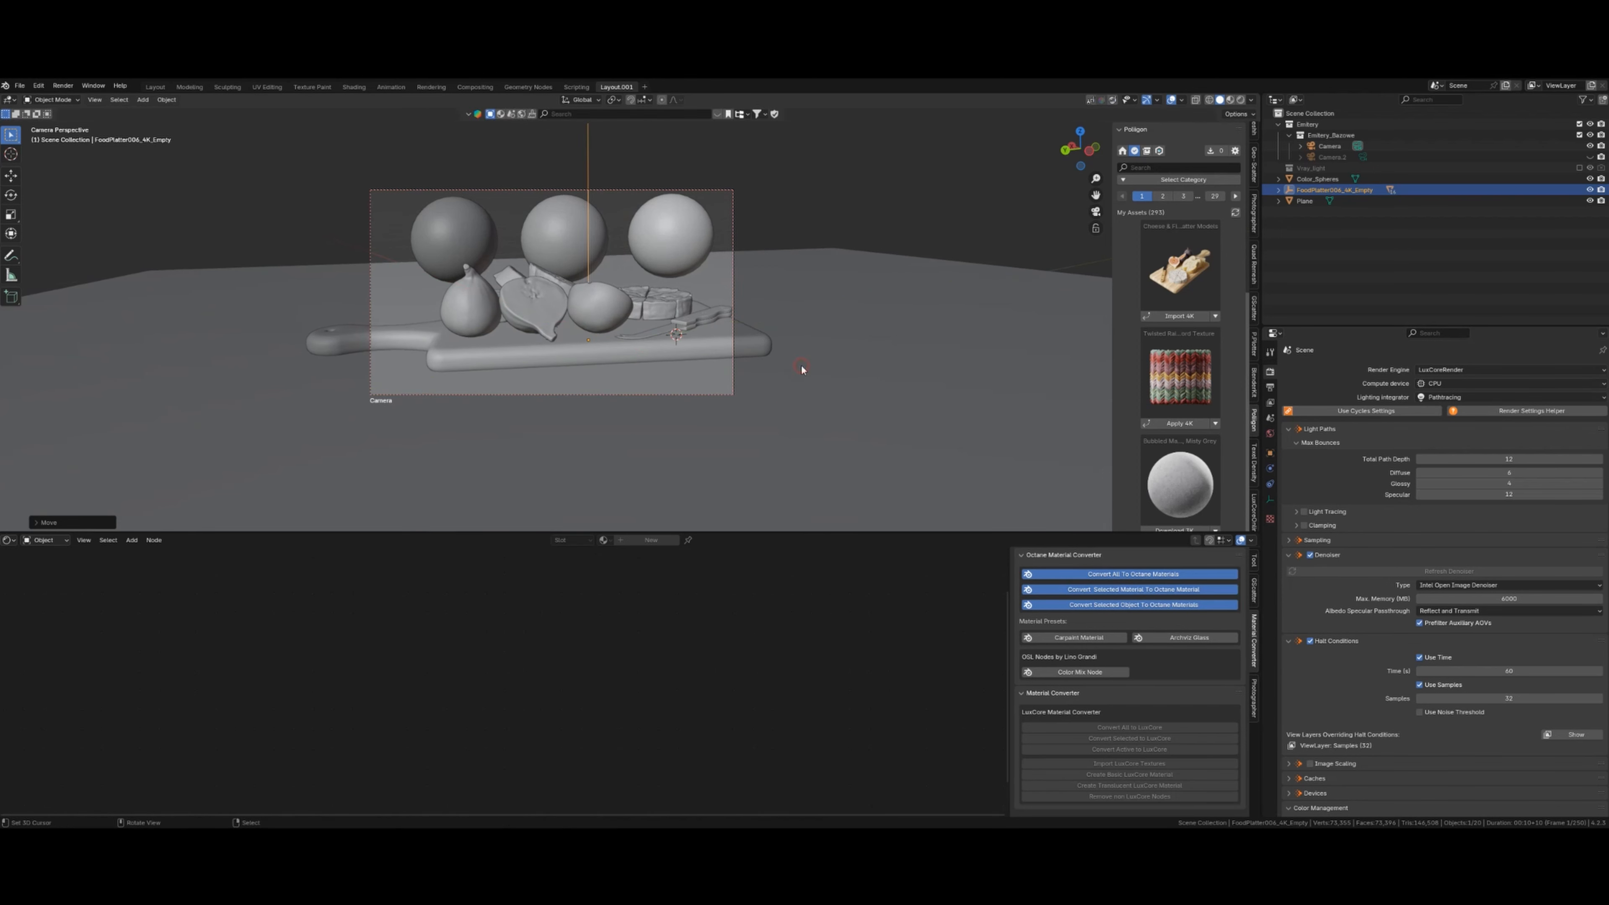
- Adjust the platter's height, turn it about Z, and scale it down
key(g)
key(z)
click(813, 380)
key(r)
key(z)
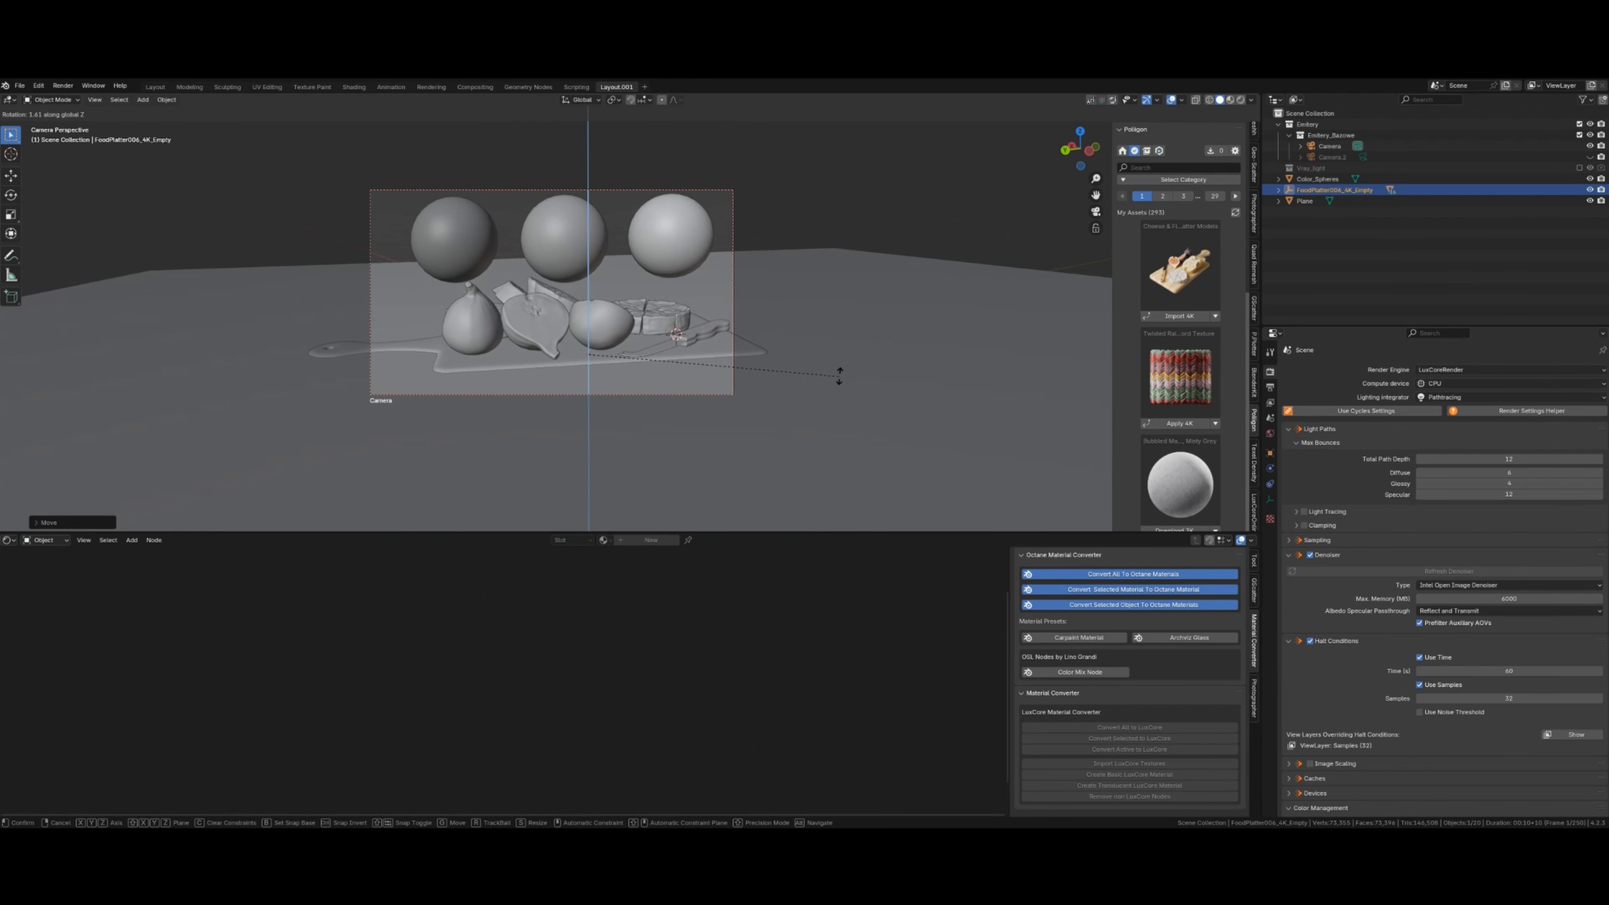
click(845, 363)
key(s)
click(873, 365)
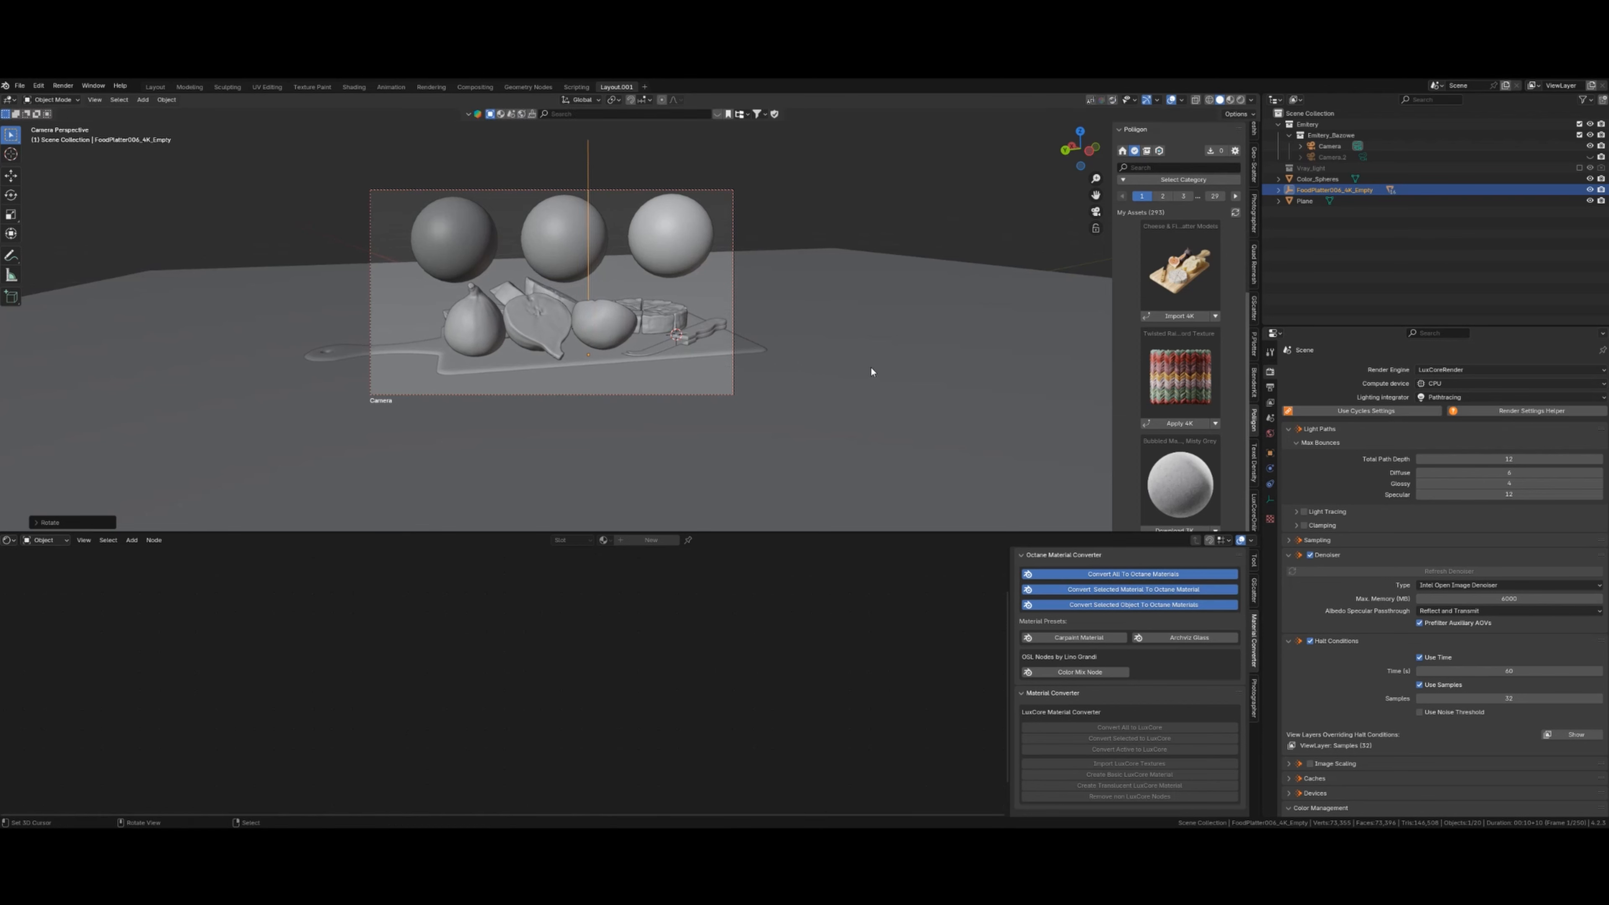
- Fine-tune the platter's height and horizontal position on the floor
key(g)
key(shift+z)
click(863, 349)
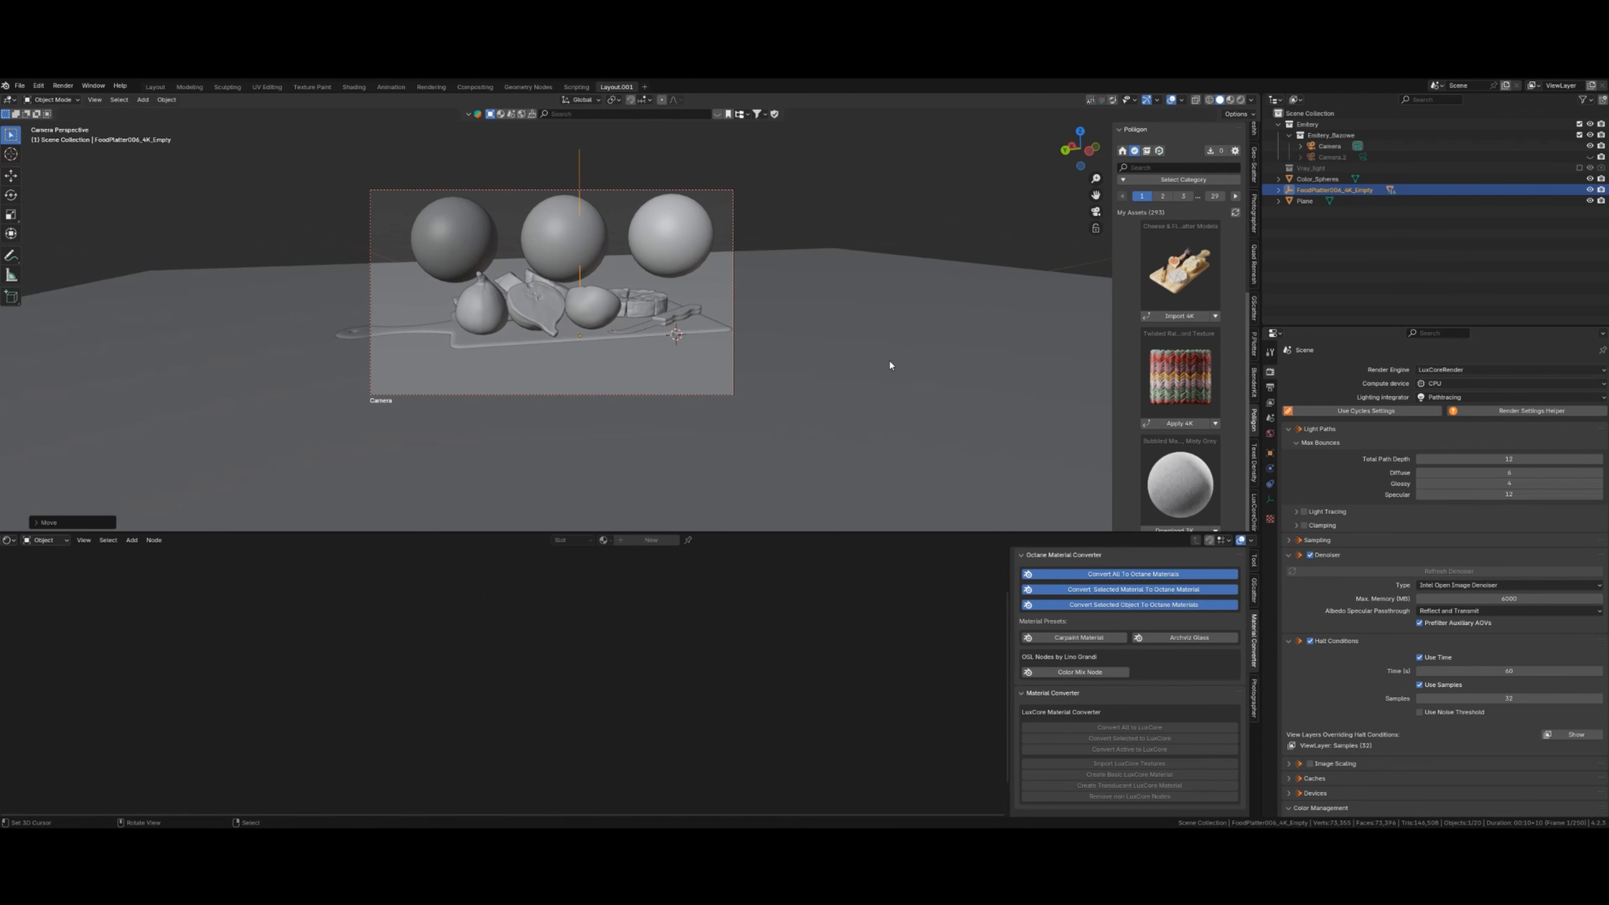
key(g)
key(z)
click(894, 379)
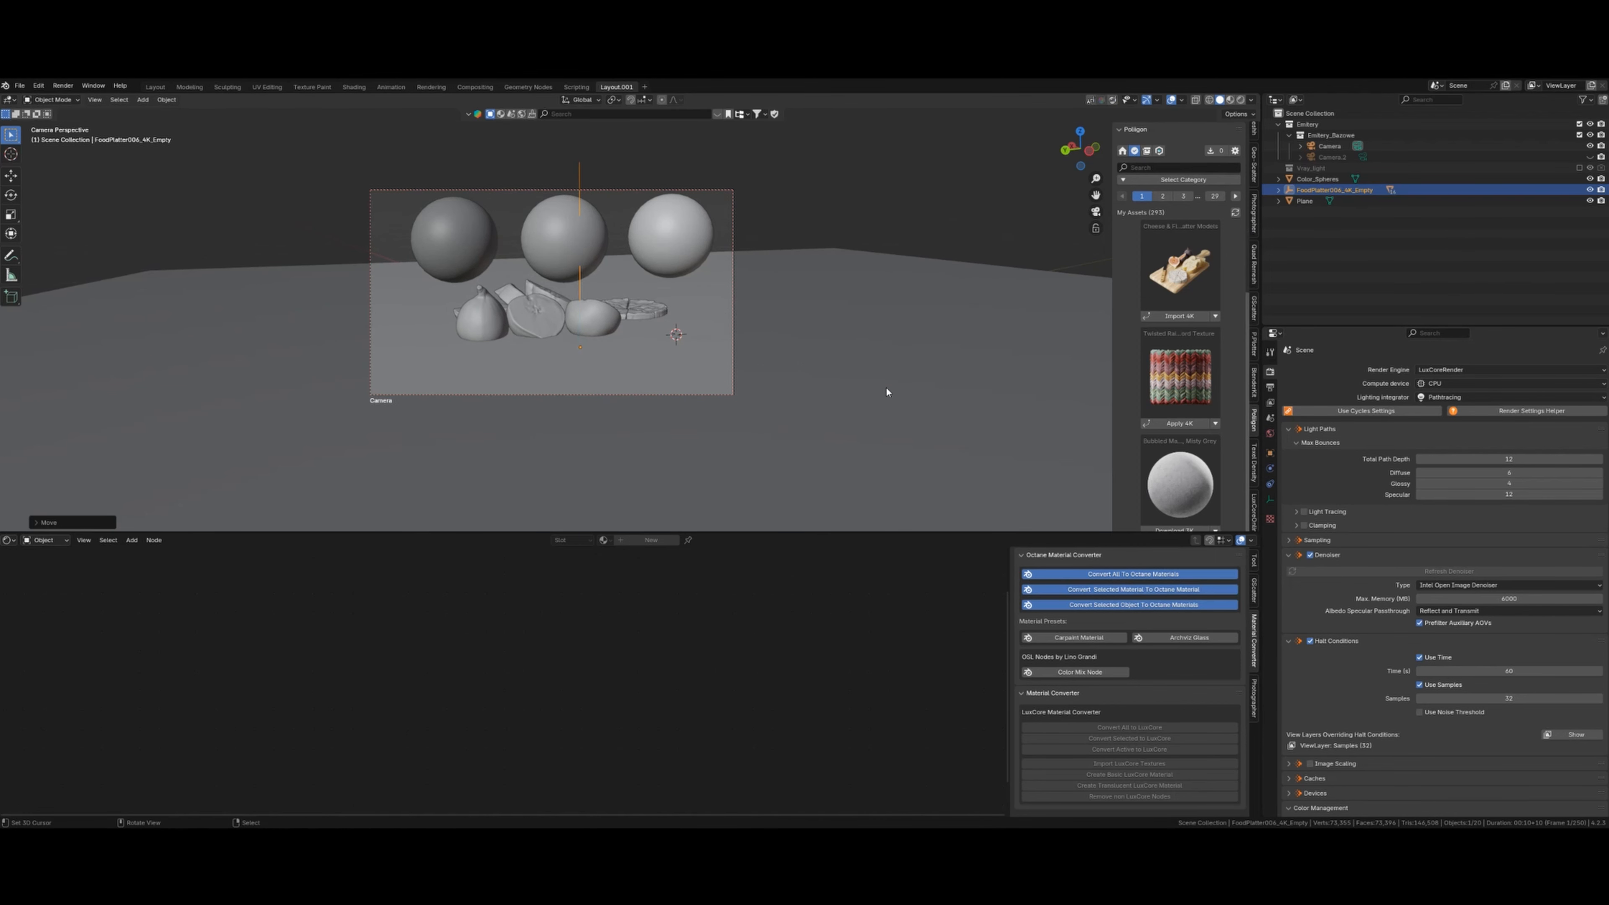
key(g)
key(shift+z)
- Select the floor plane and move it along Z to a new height
click(906, 398)
right_click(906, 399)
key(g)
key(z)
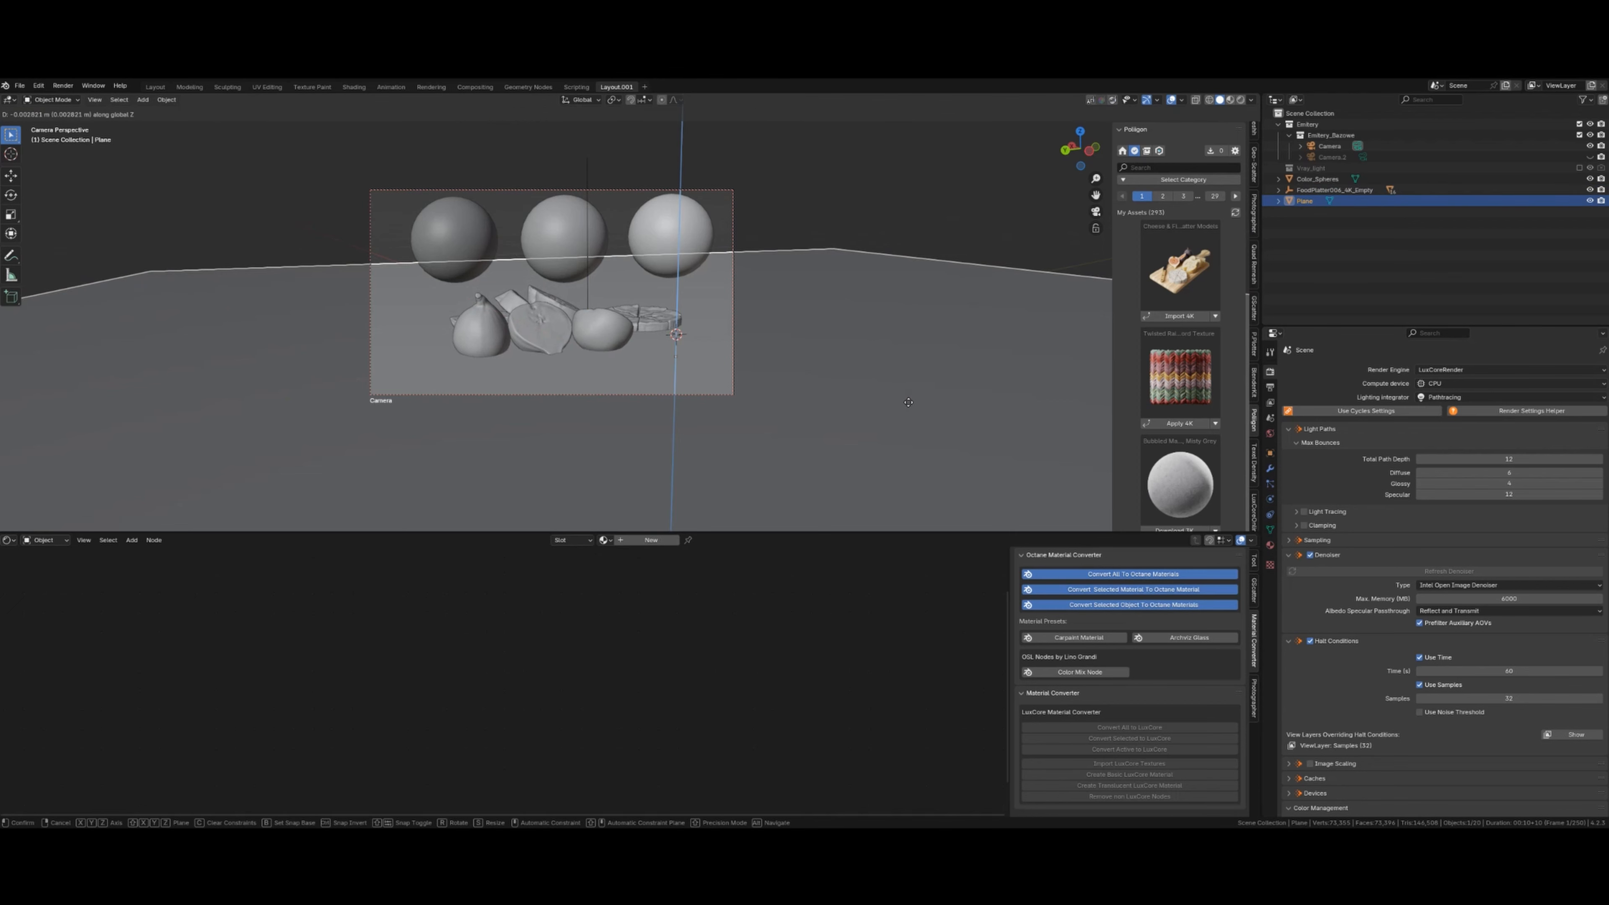
click(914, 428)
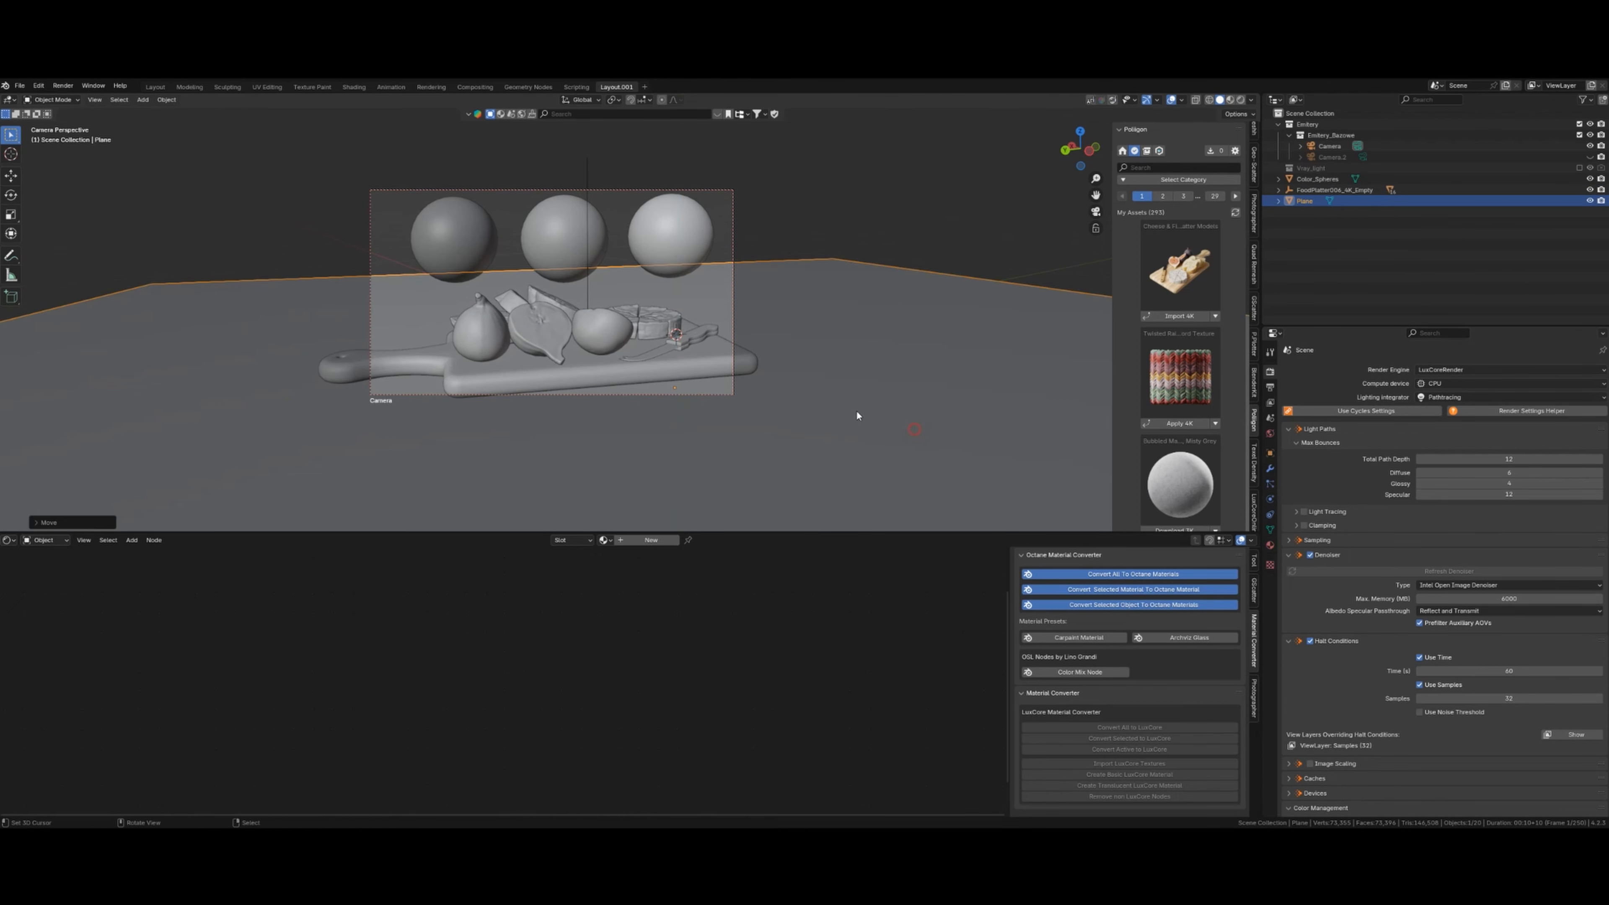
- Reselect the food platter and rotate it twice about Z into its final orientation
click(587, 292)
key(r)
key(z)
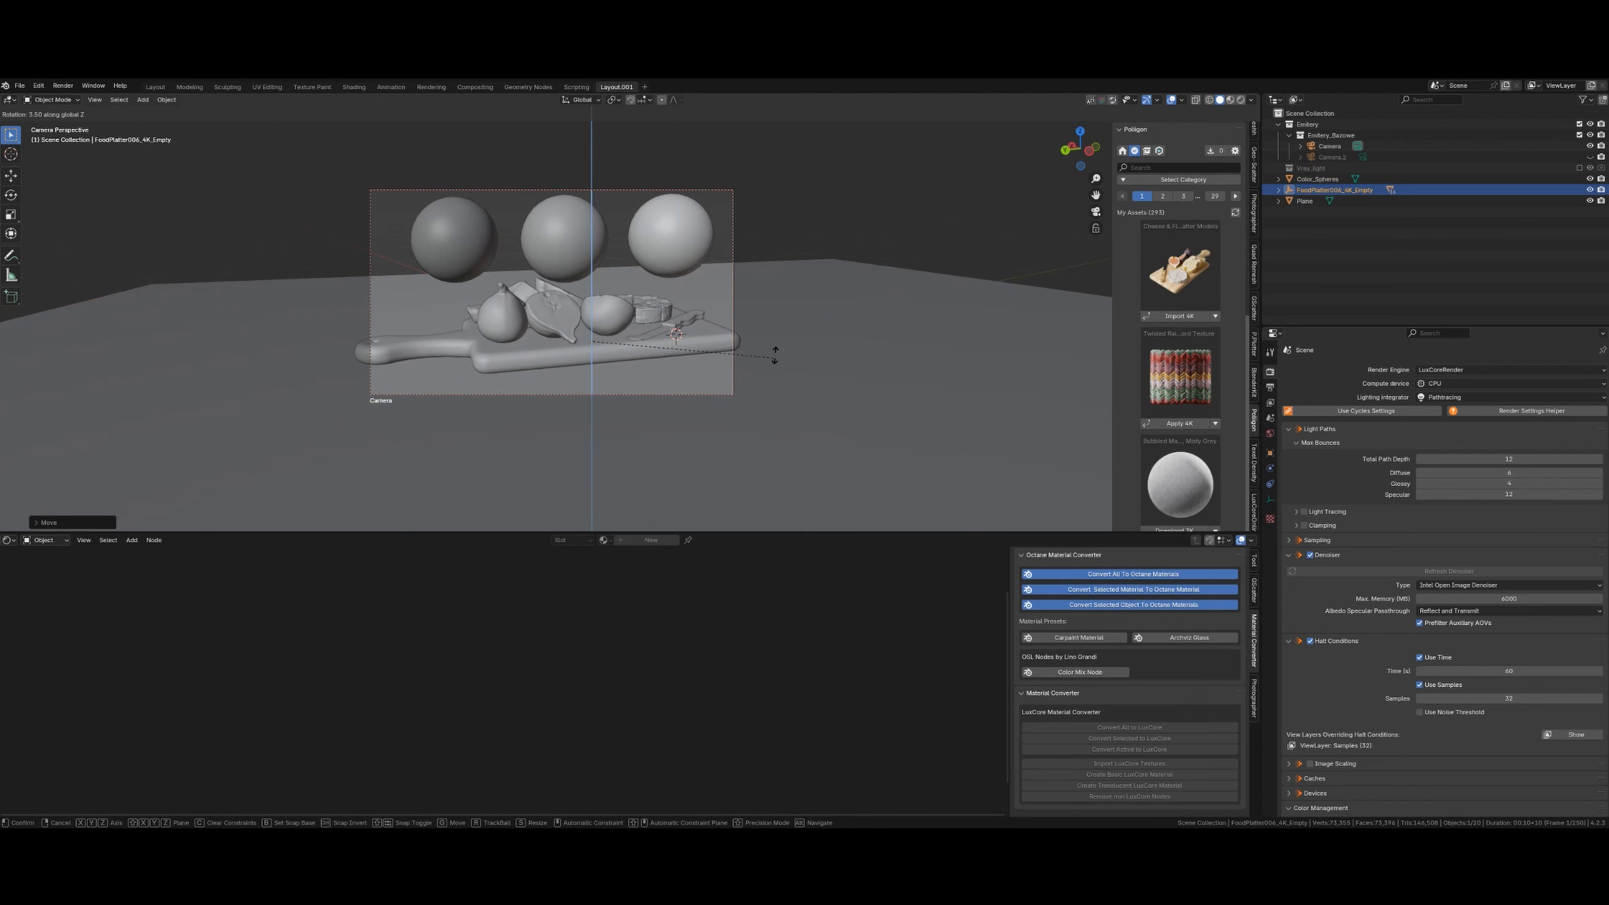
click(752, 361)
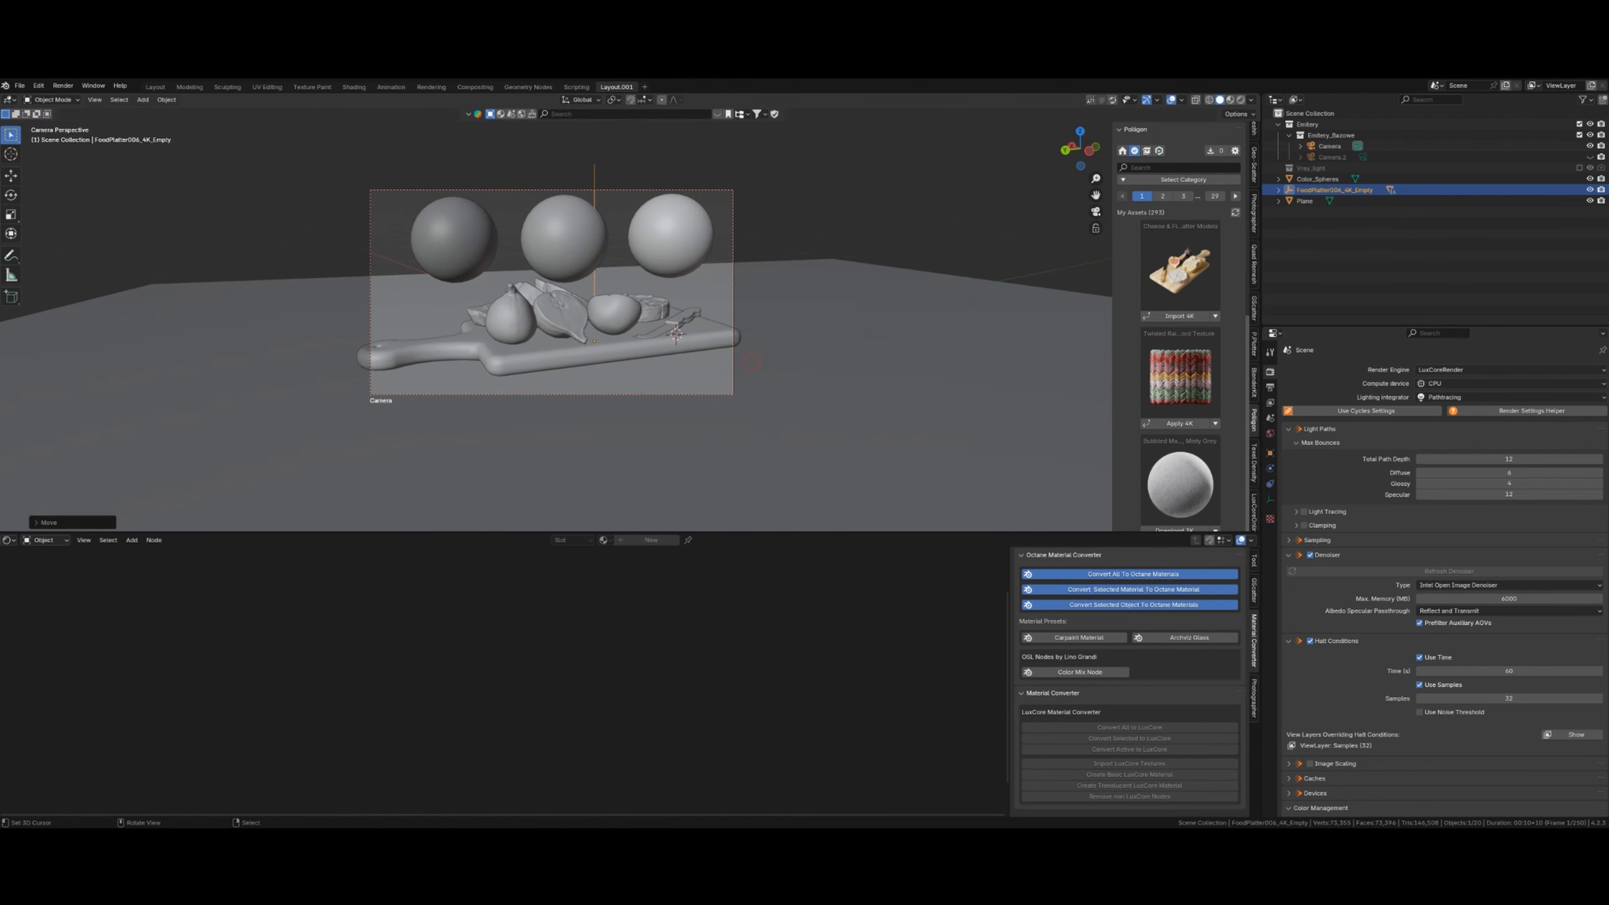
key(r)
key(z)
click(783, 354)
shift+middle_drag(692, 362, 725, 359)
- Set the camera's Depth of Field Focus Object to FoodPlatter006_FruitFigHalves002.001 via the eyedropper
key(shift+z)
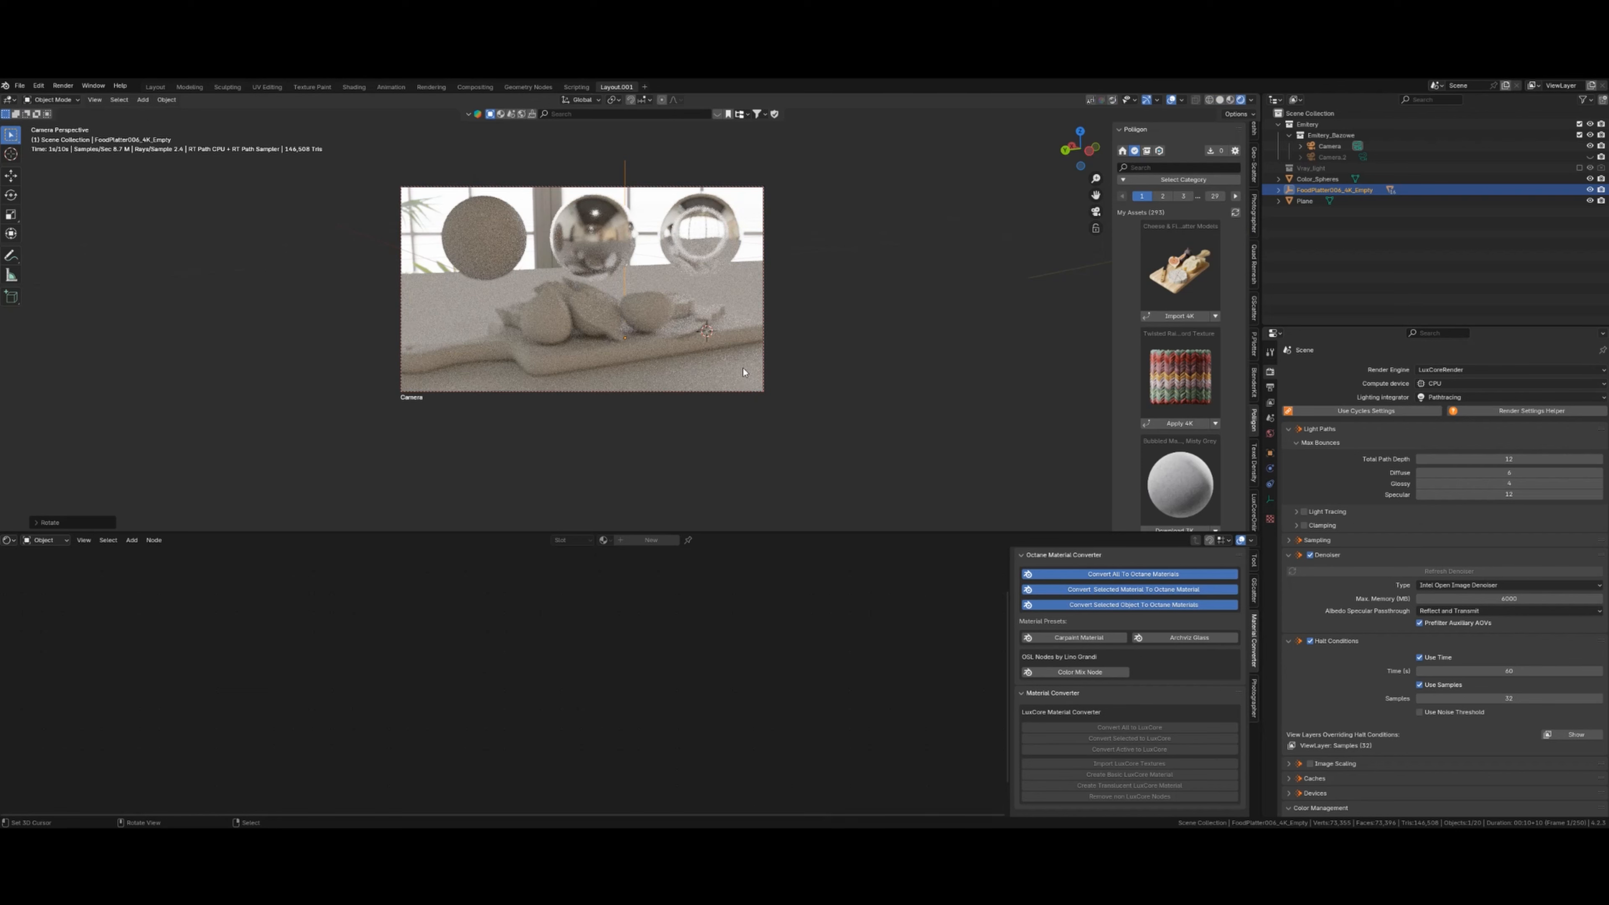
click(656, 187)
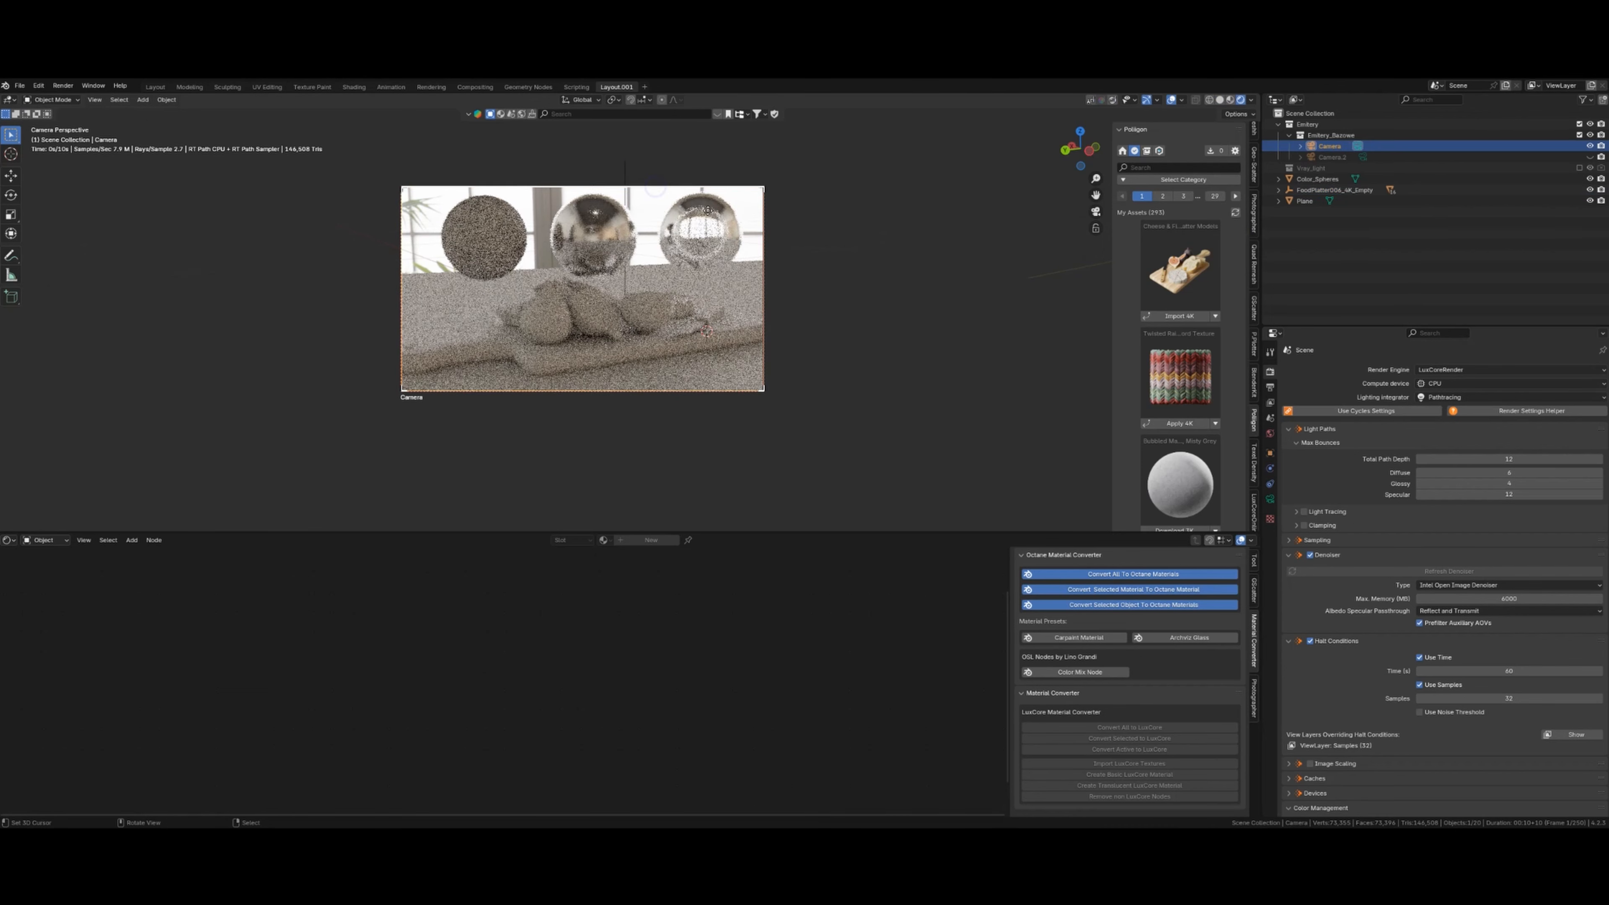
click(1270, 499)
scroll(1469, 630, down, 6)
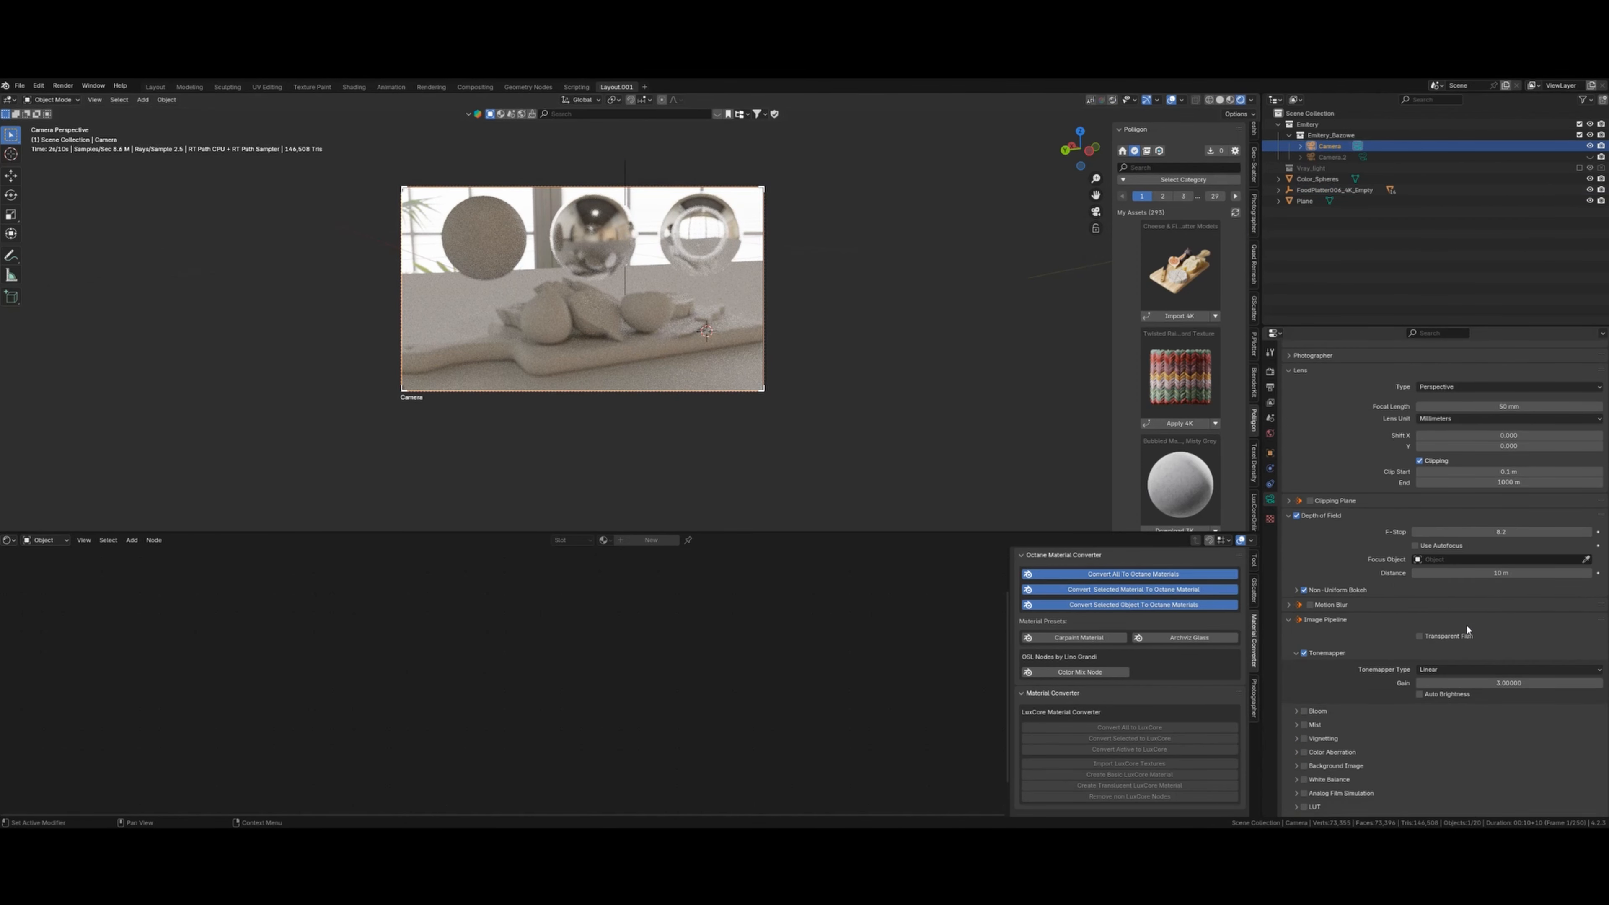
click(1586, 559)
click(626, 347)
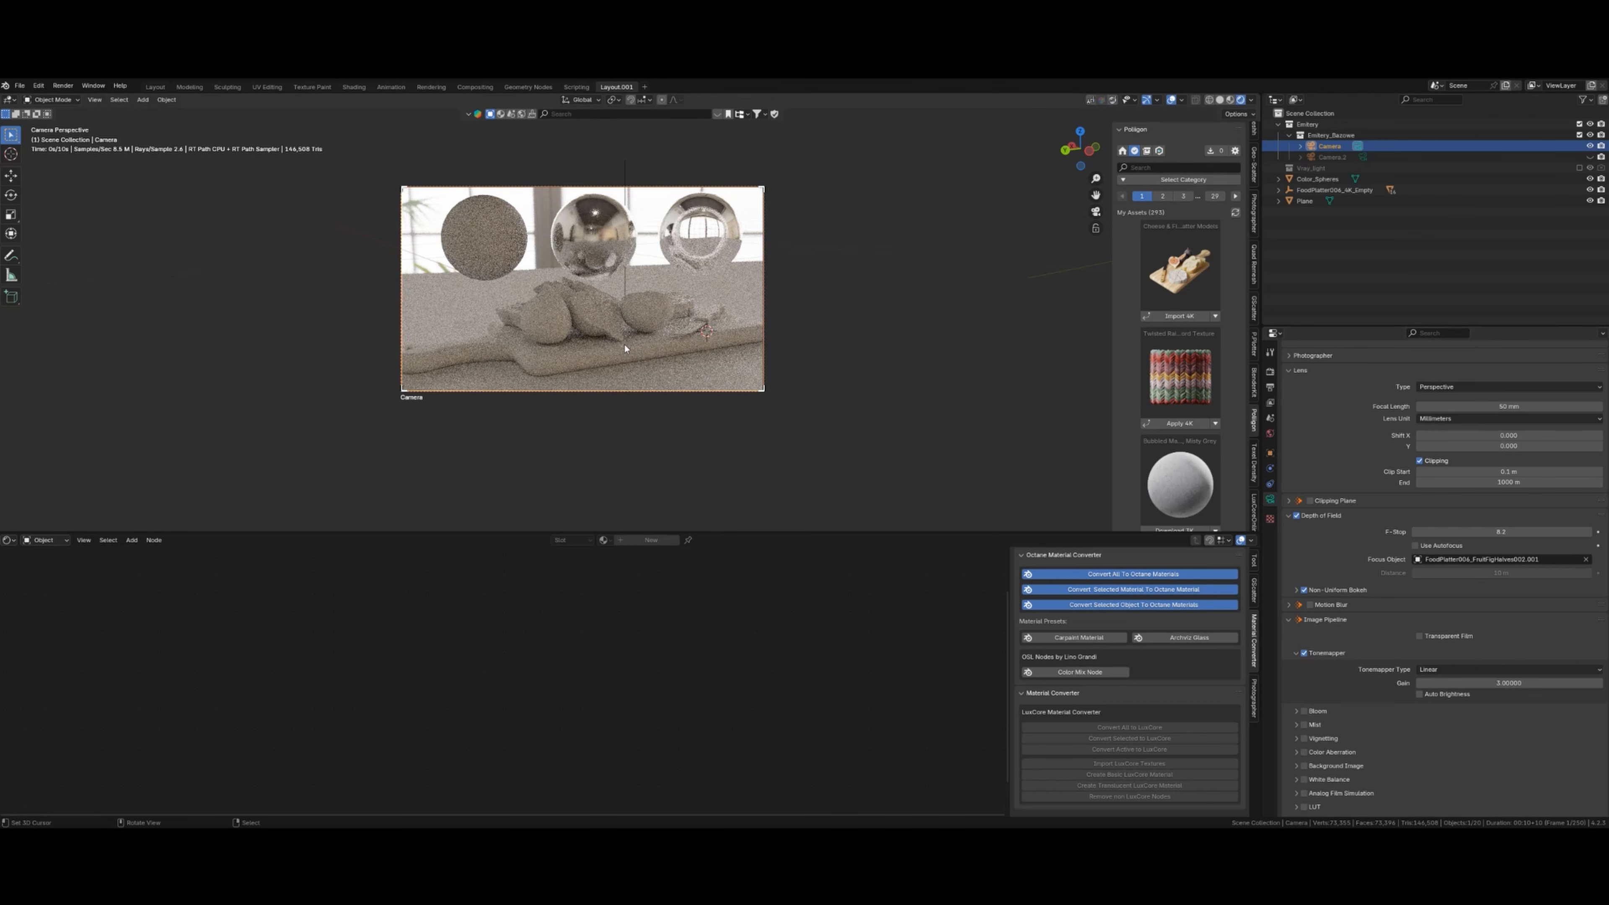
key(shift+z)
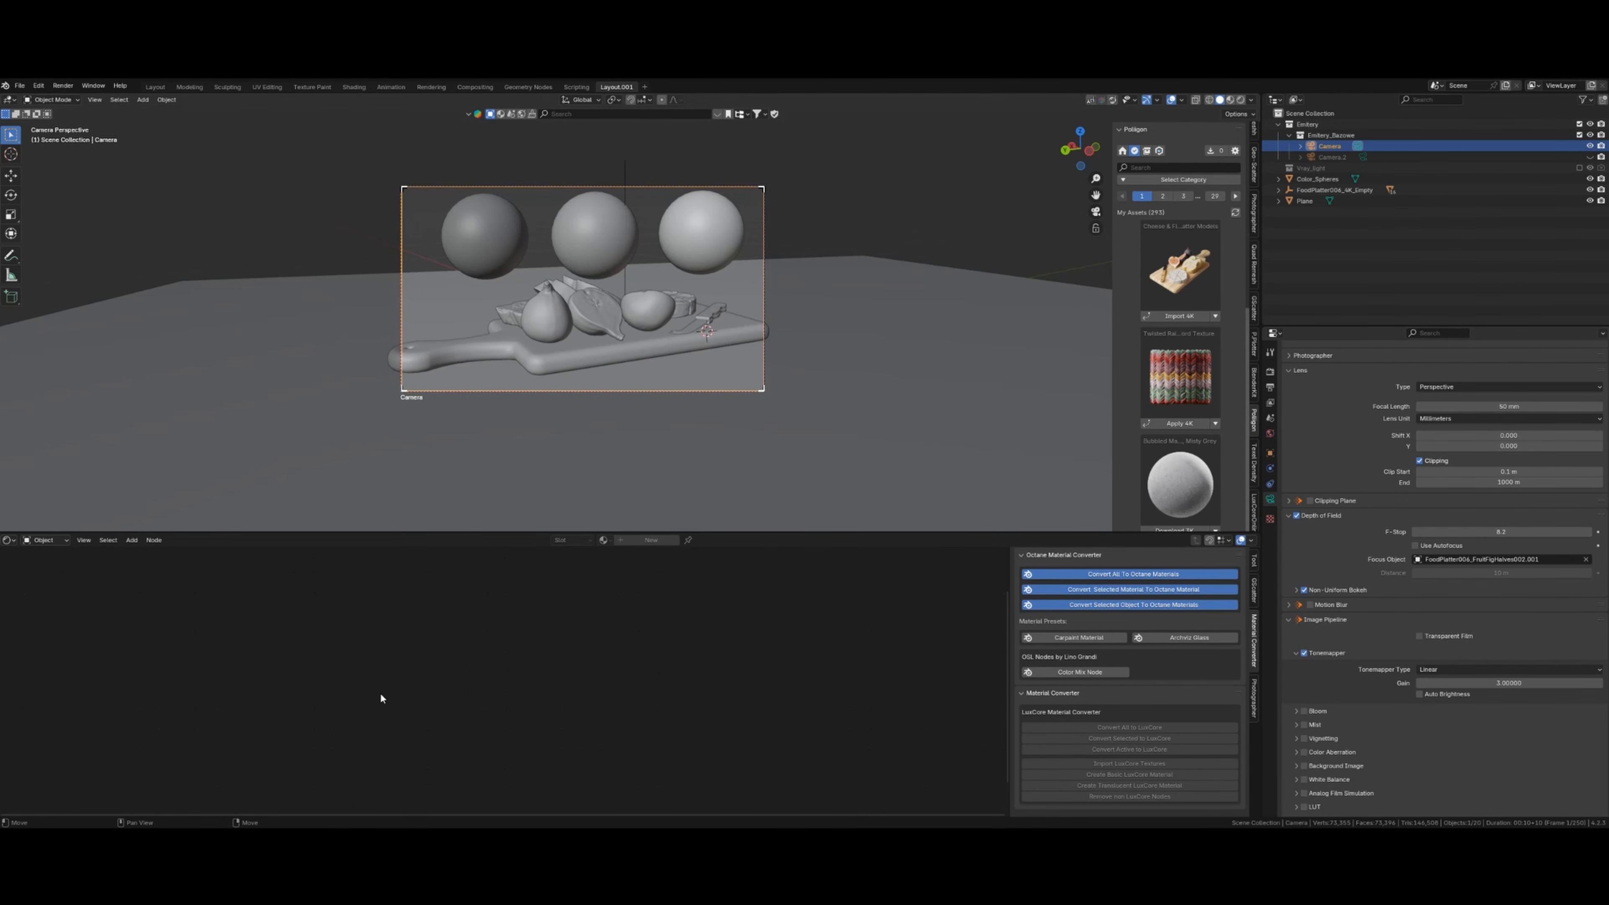
- Select the cutting board and bring its material nodes into view
click(558, 357)
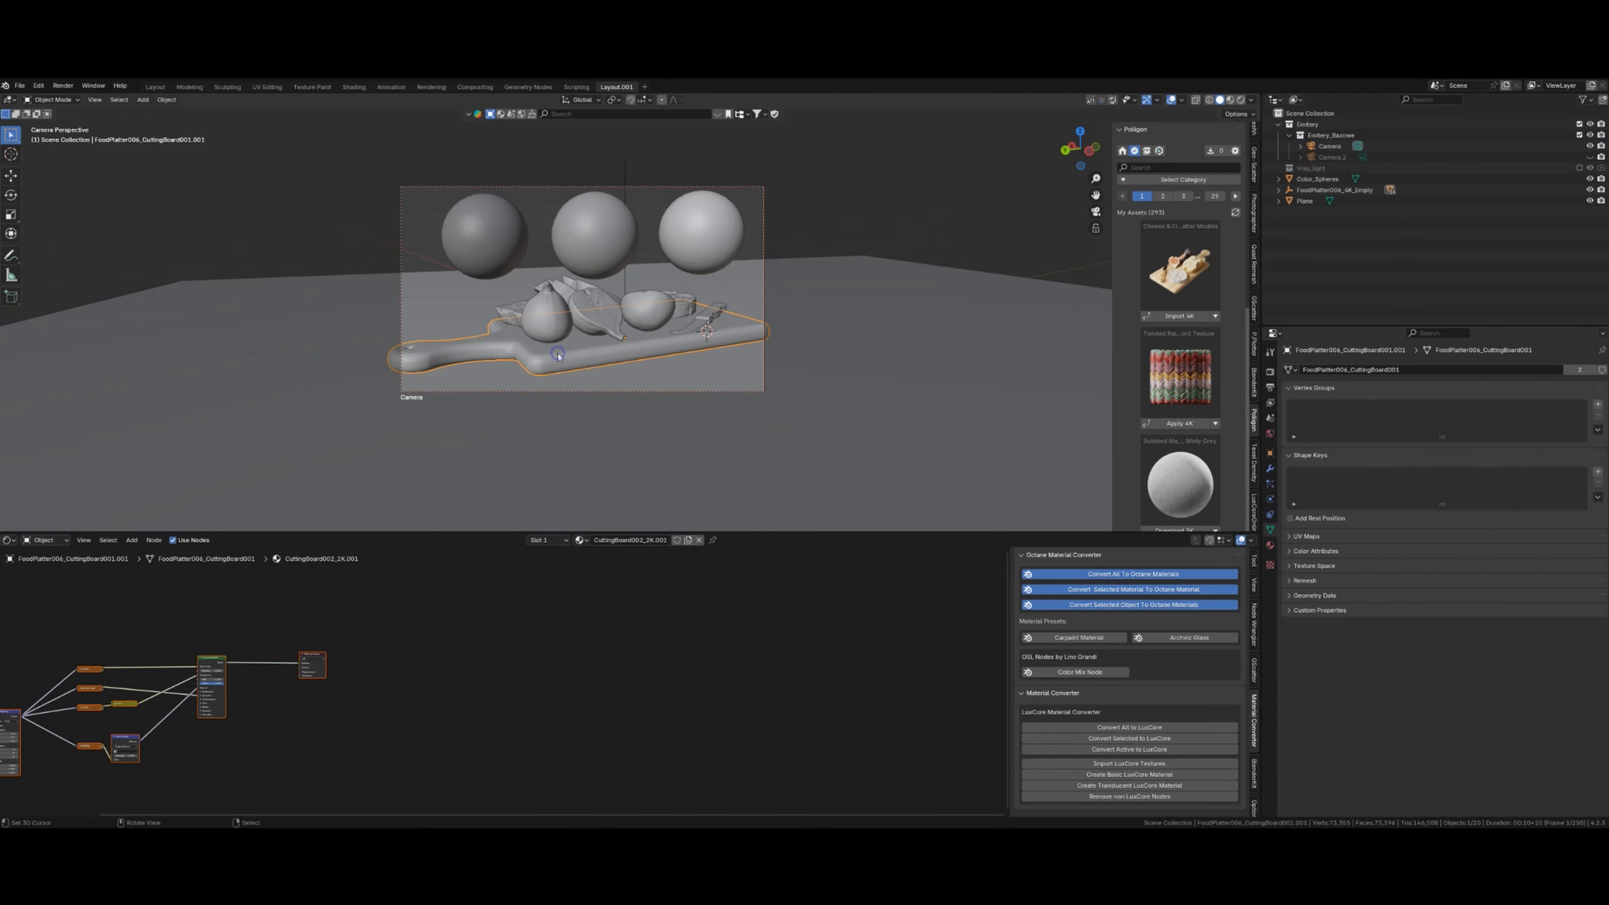
middle_drag(472, 804, 515, 715)
shift+middle_drag(627, 702, 616, 700)
shift+middle_drag(430, 690, 543, 694)
scroll(512, 694, down, 6)
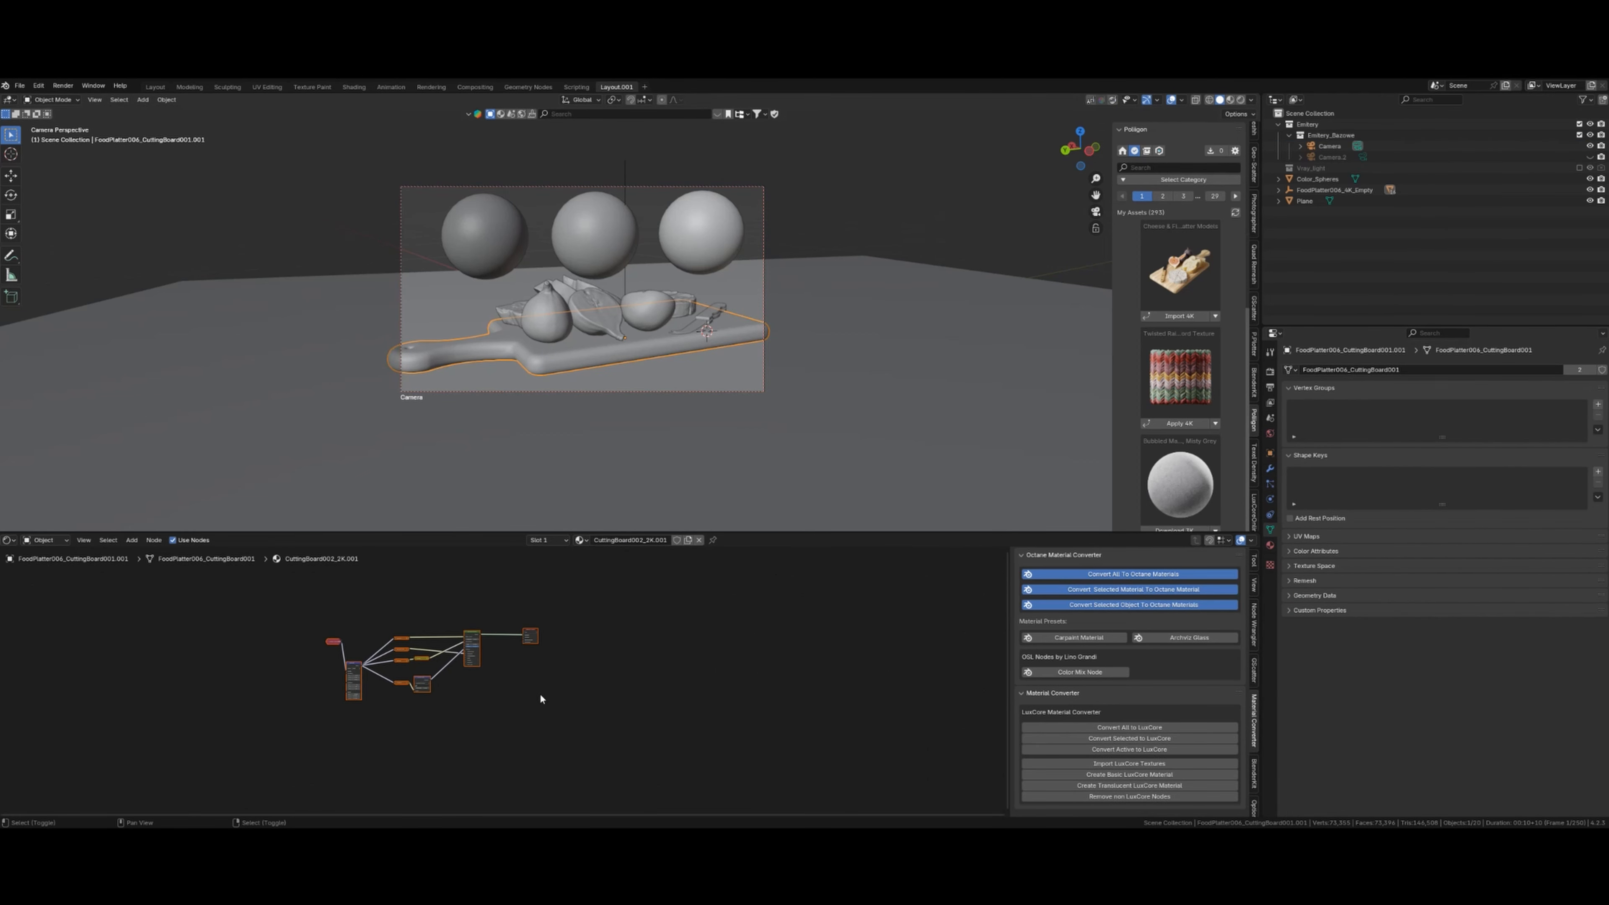
- Switch the bottom editor to LuxCore Material Nodes and run Convert Active to LuxCore
click(9, 540)
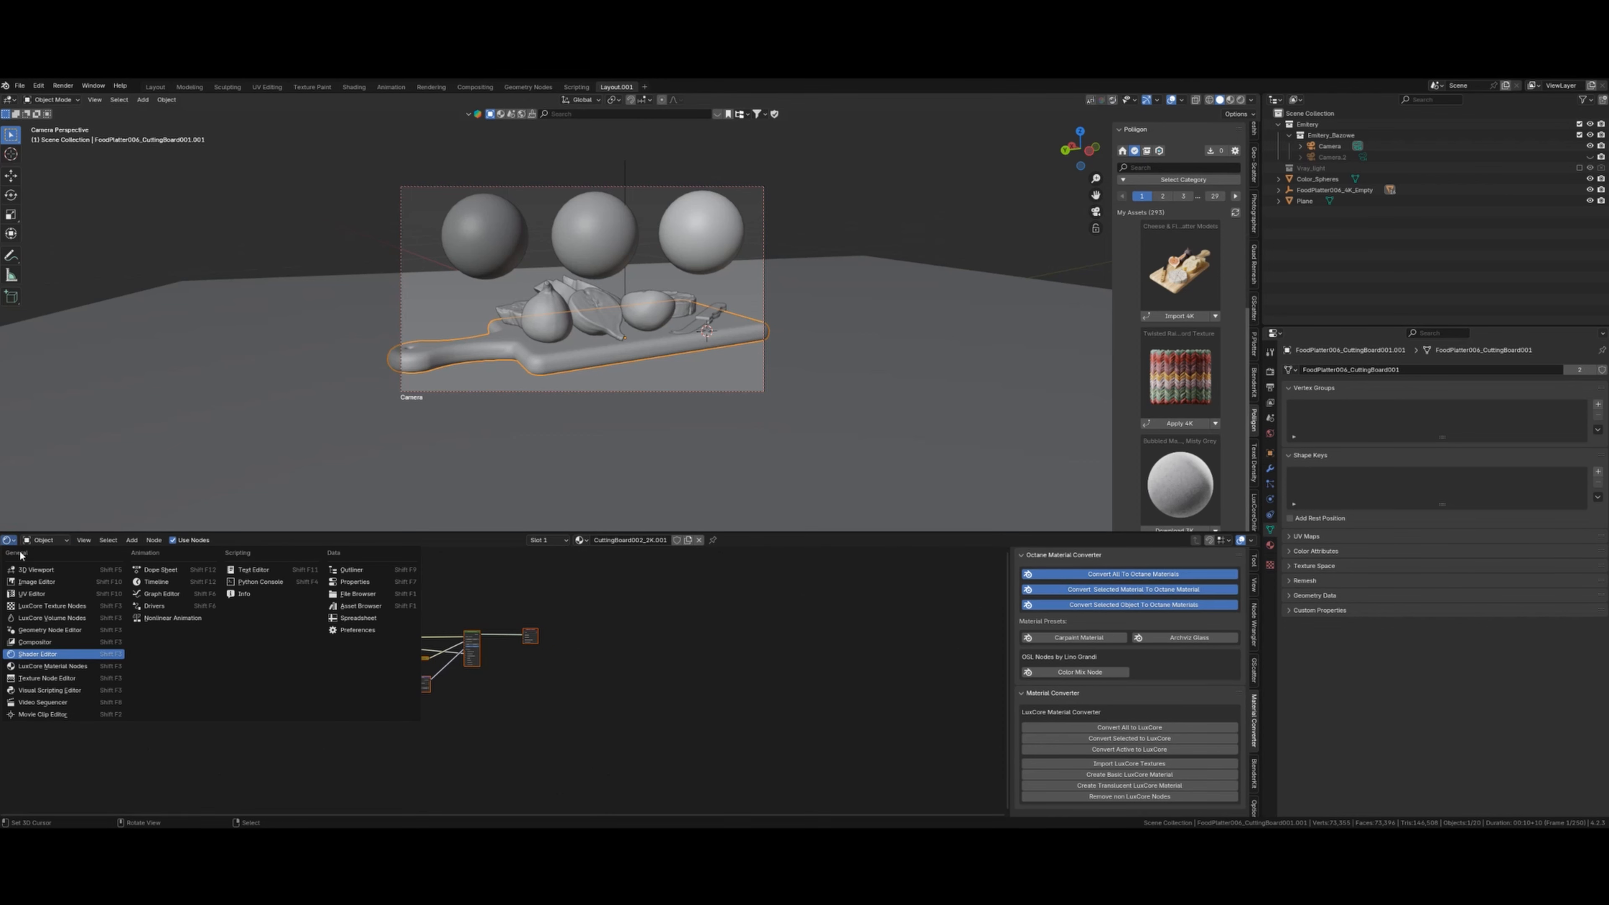
click(70, 670)
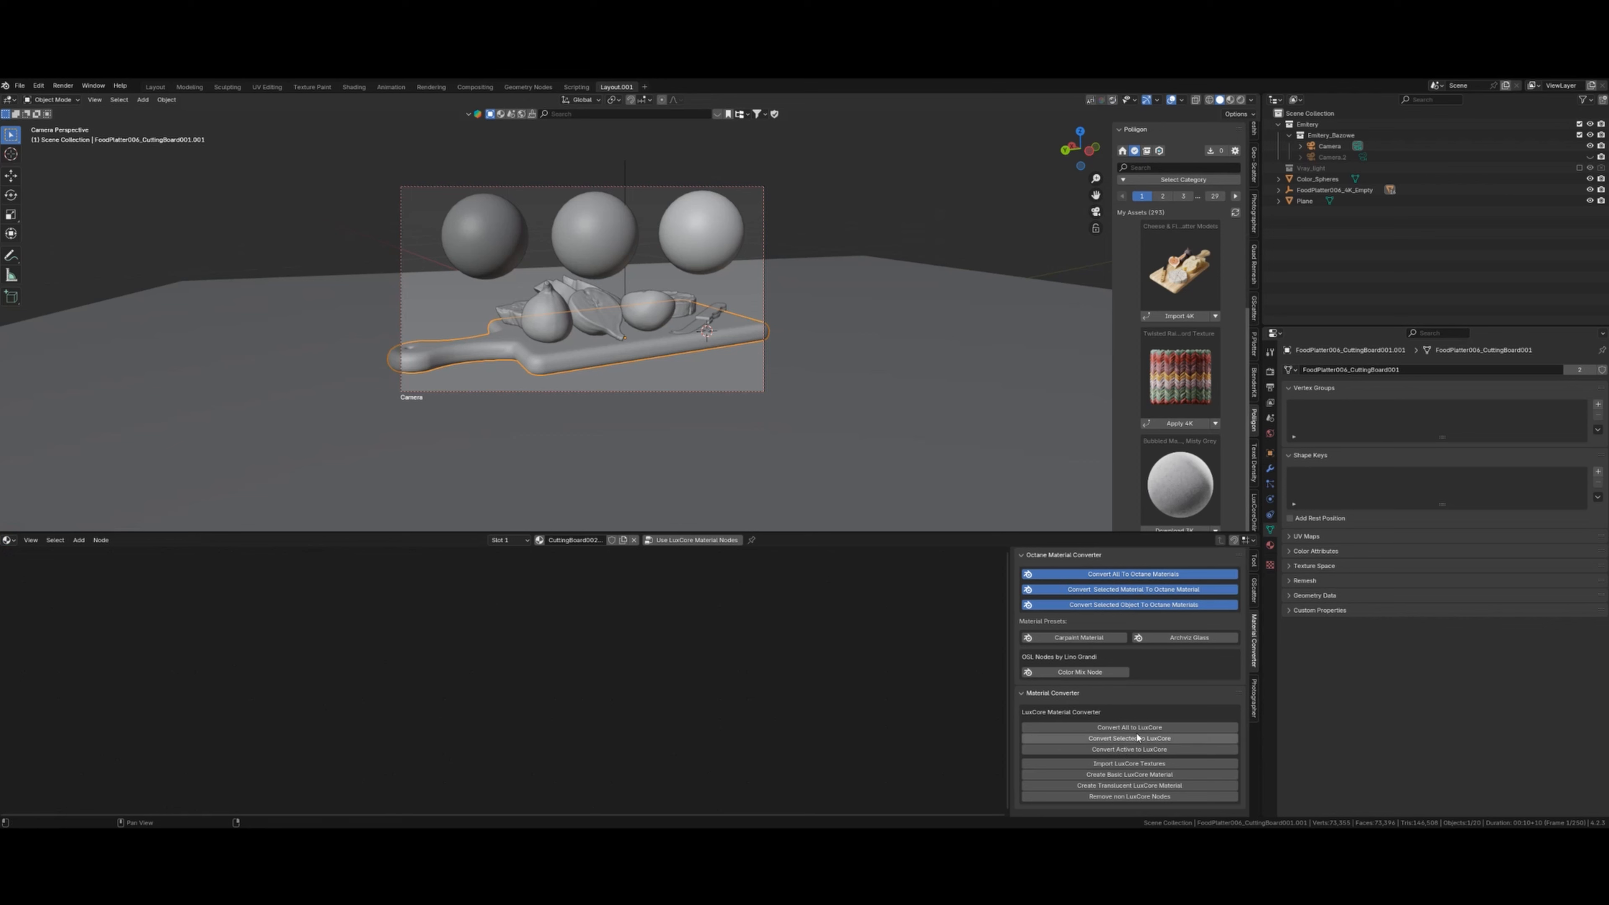
click(1120, 749)
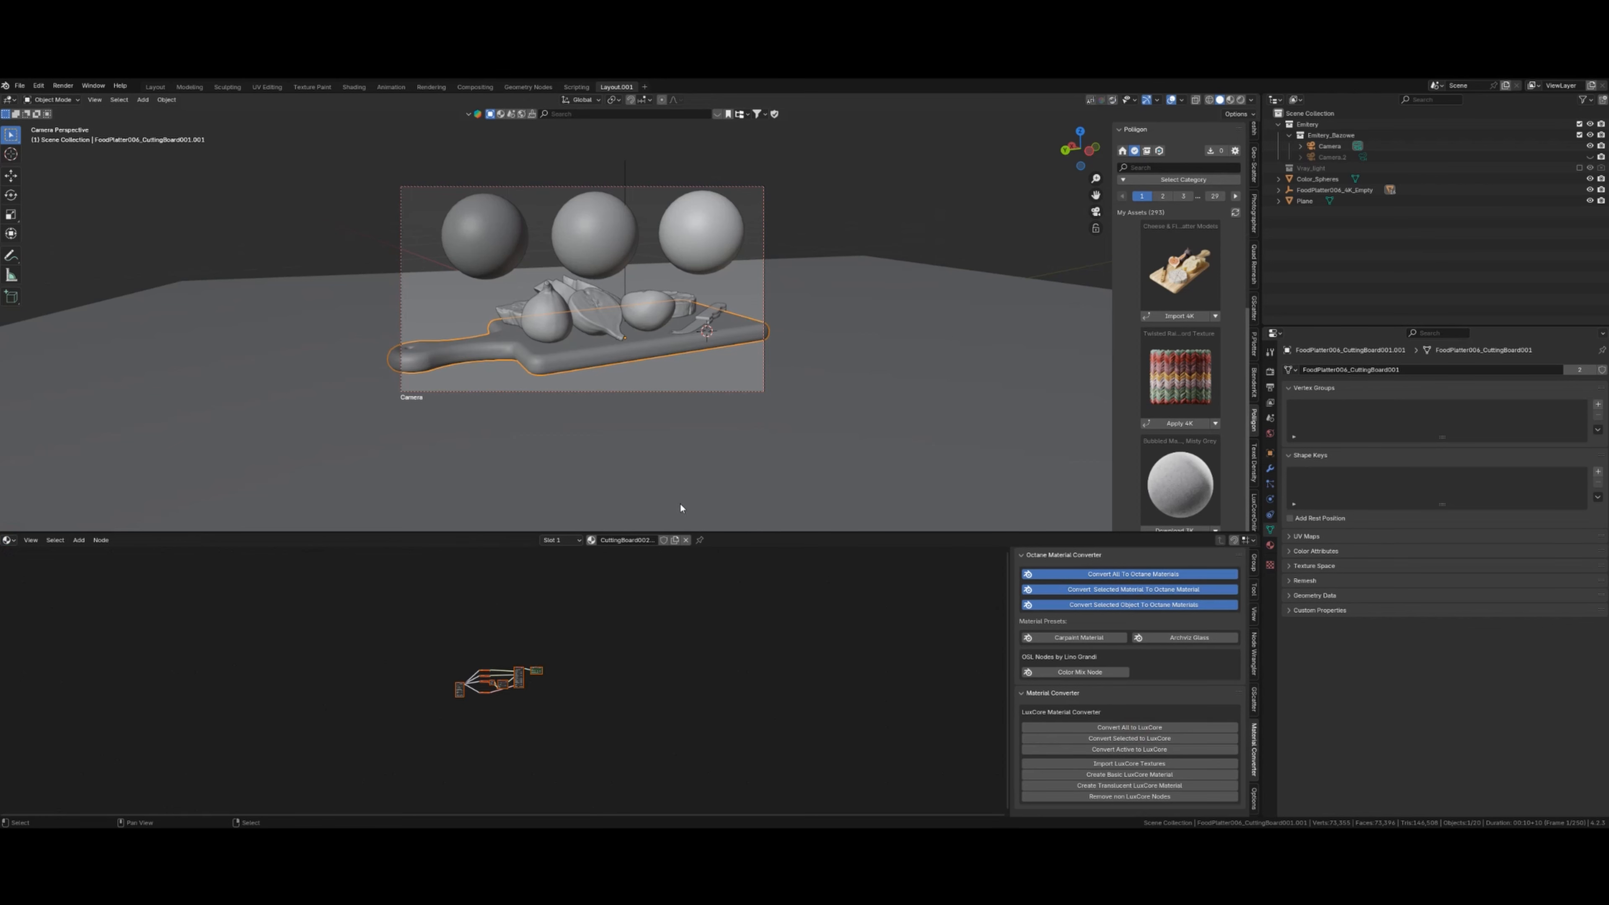
- Apply the Poliigon Chevron wood flooring to the floor plane and convert it to LuxCore
click(597, 328)
click(546, 316)
click(650, 309)
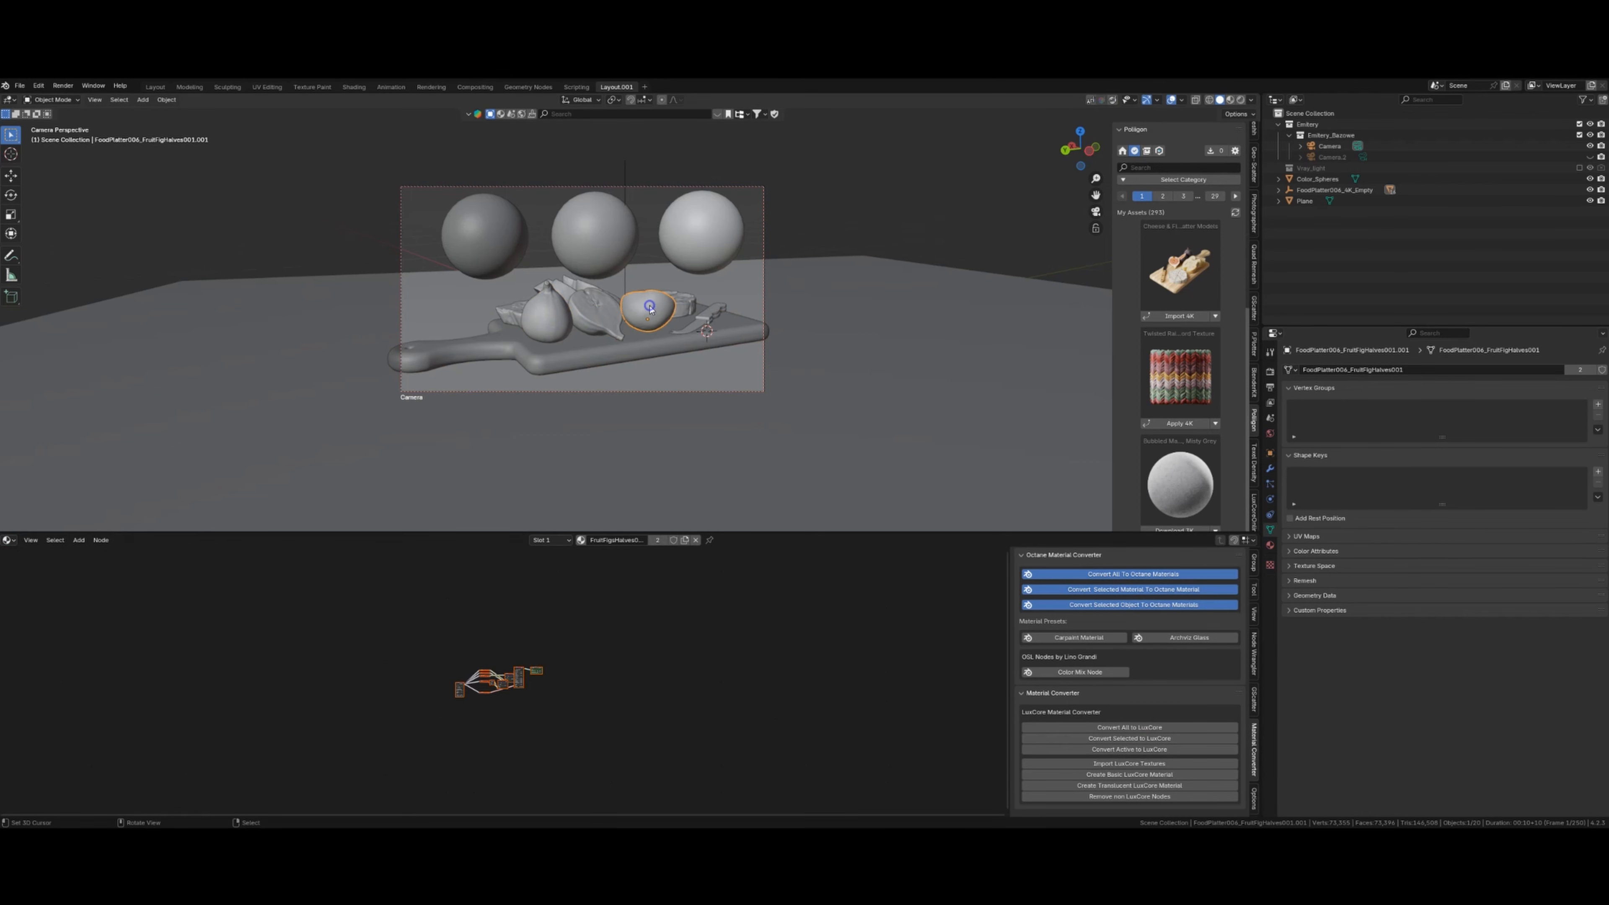
click(671, 404)
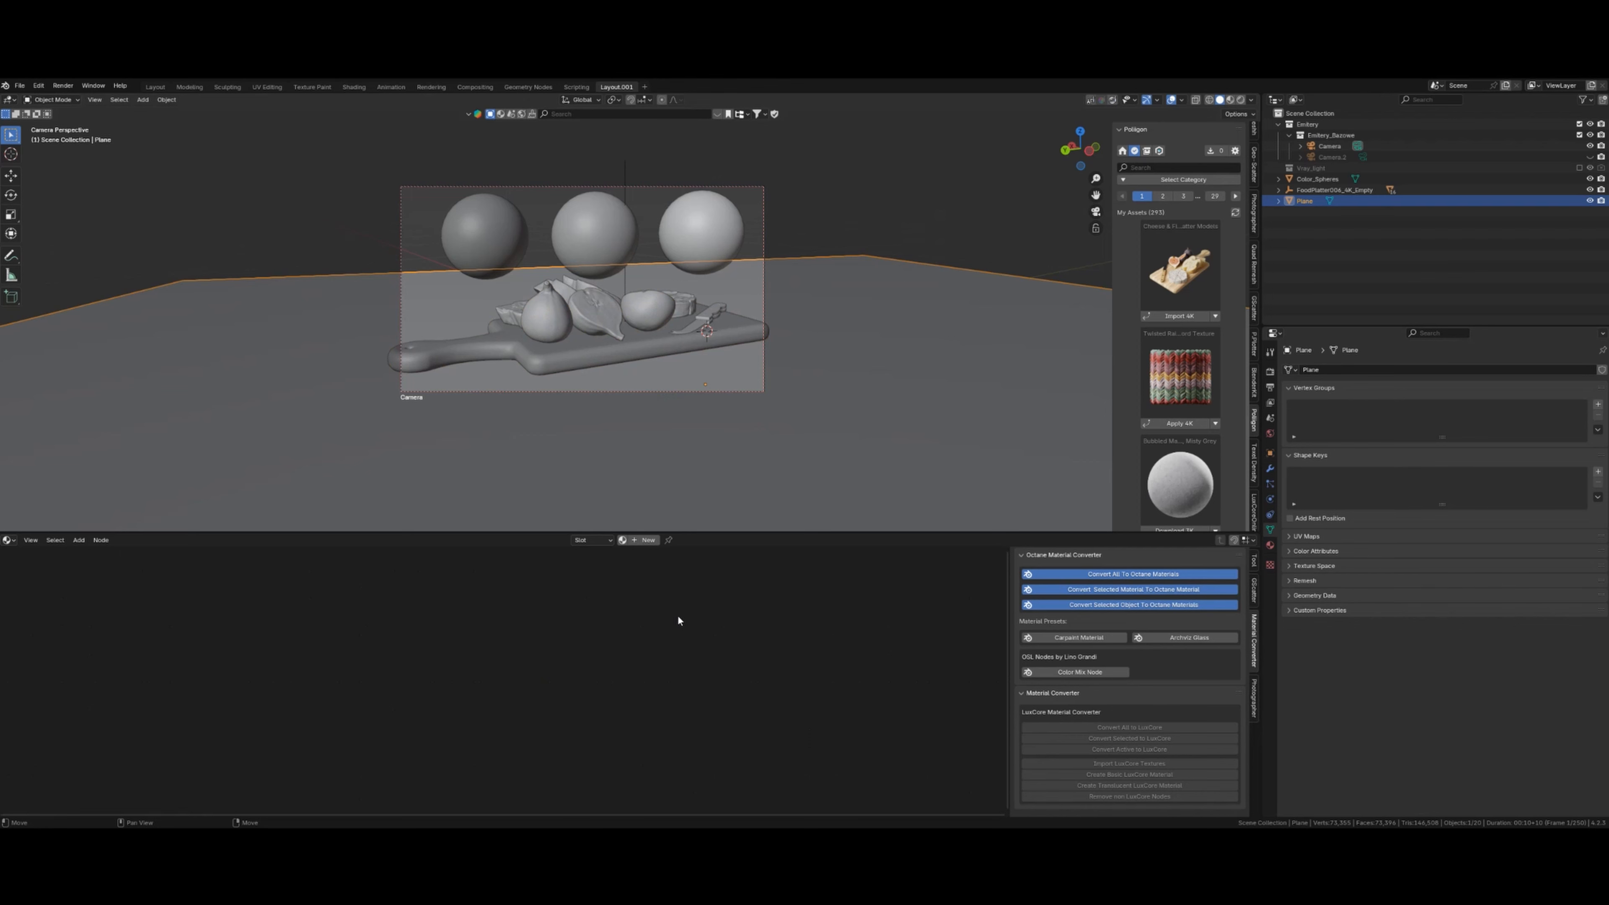
scroll(1189, 396, down, 15)
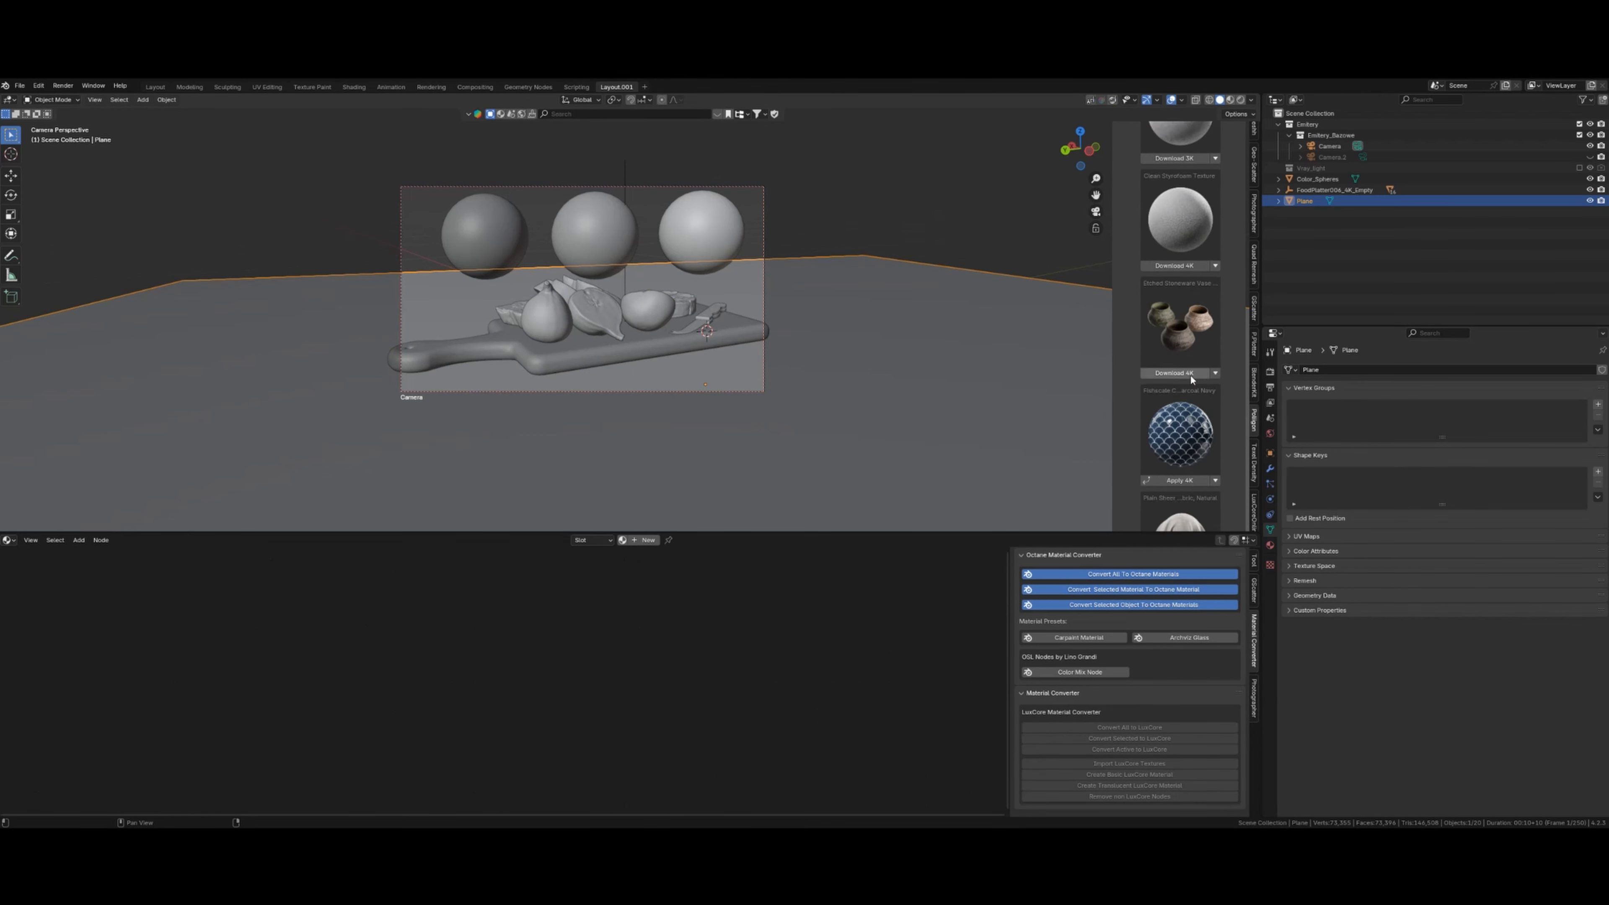
scroll(1188, 396, down, 5)
click(1180, 500)
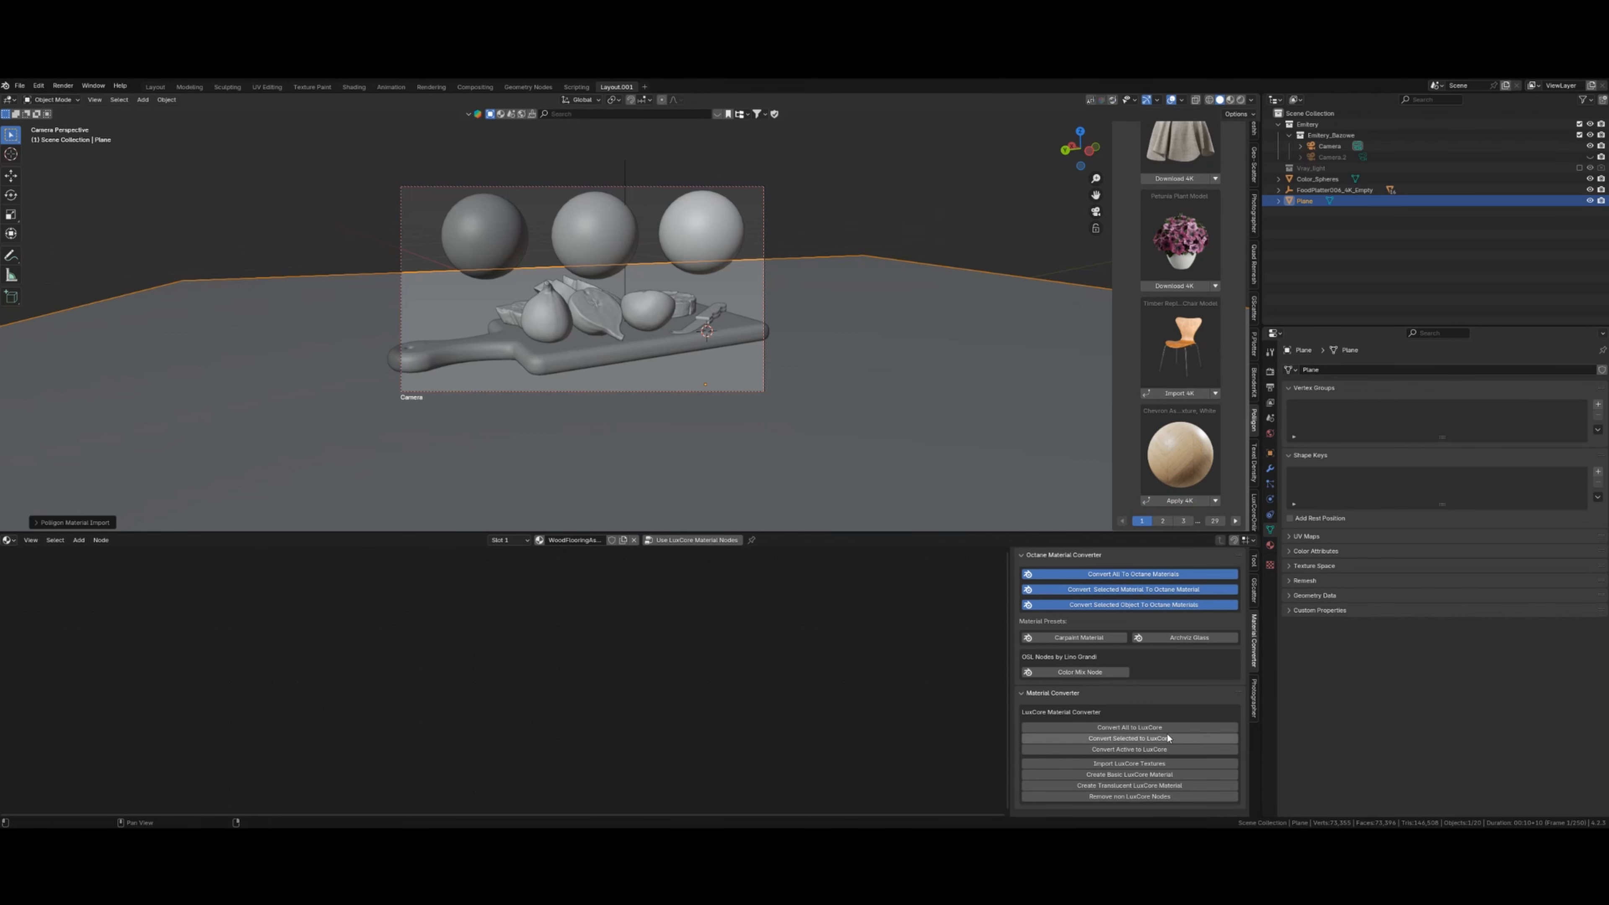
click(1142, 750)
scroll(559, 675, up, 6)
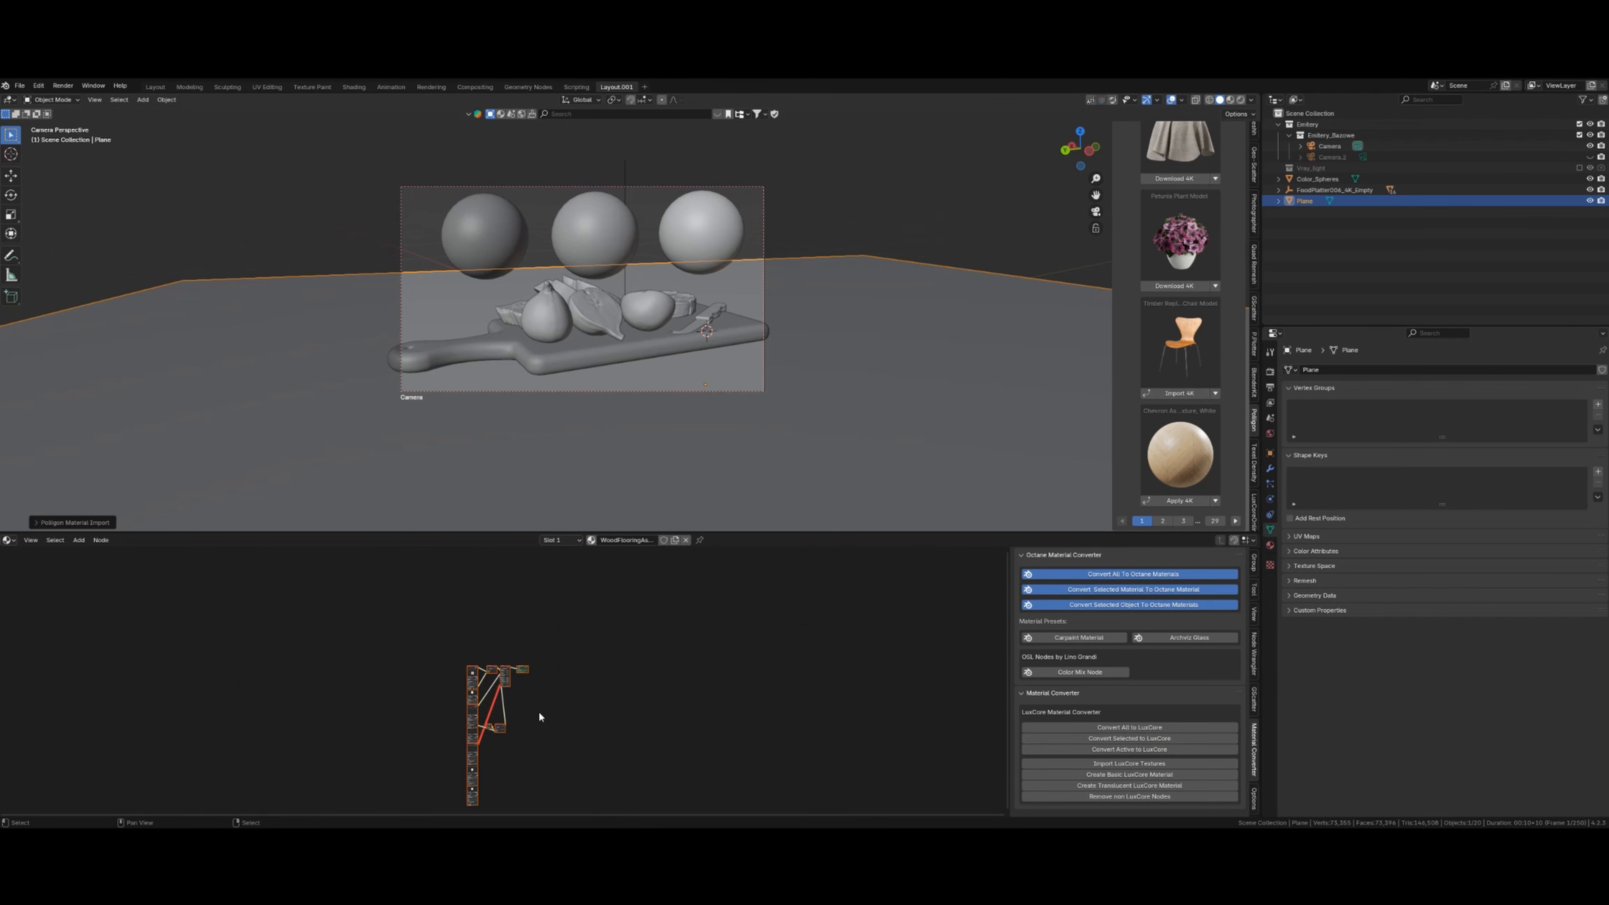
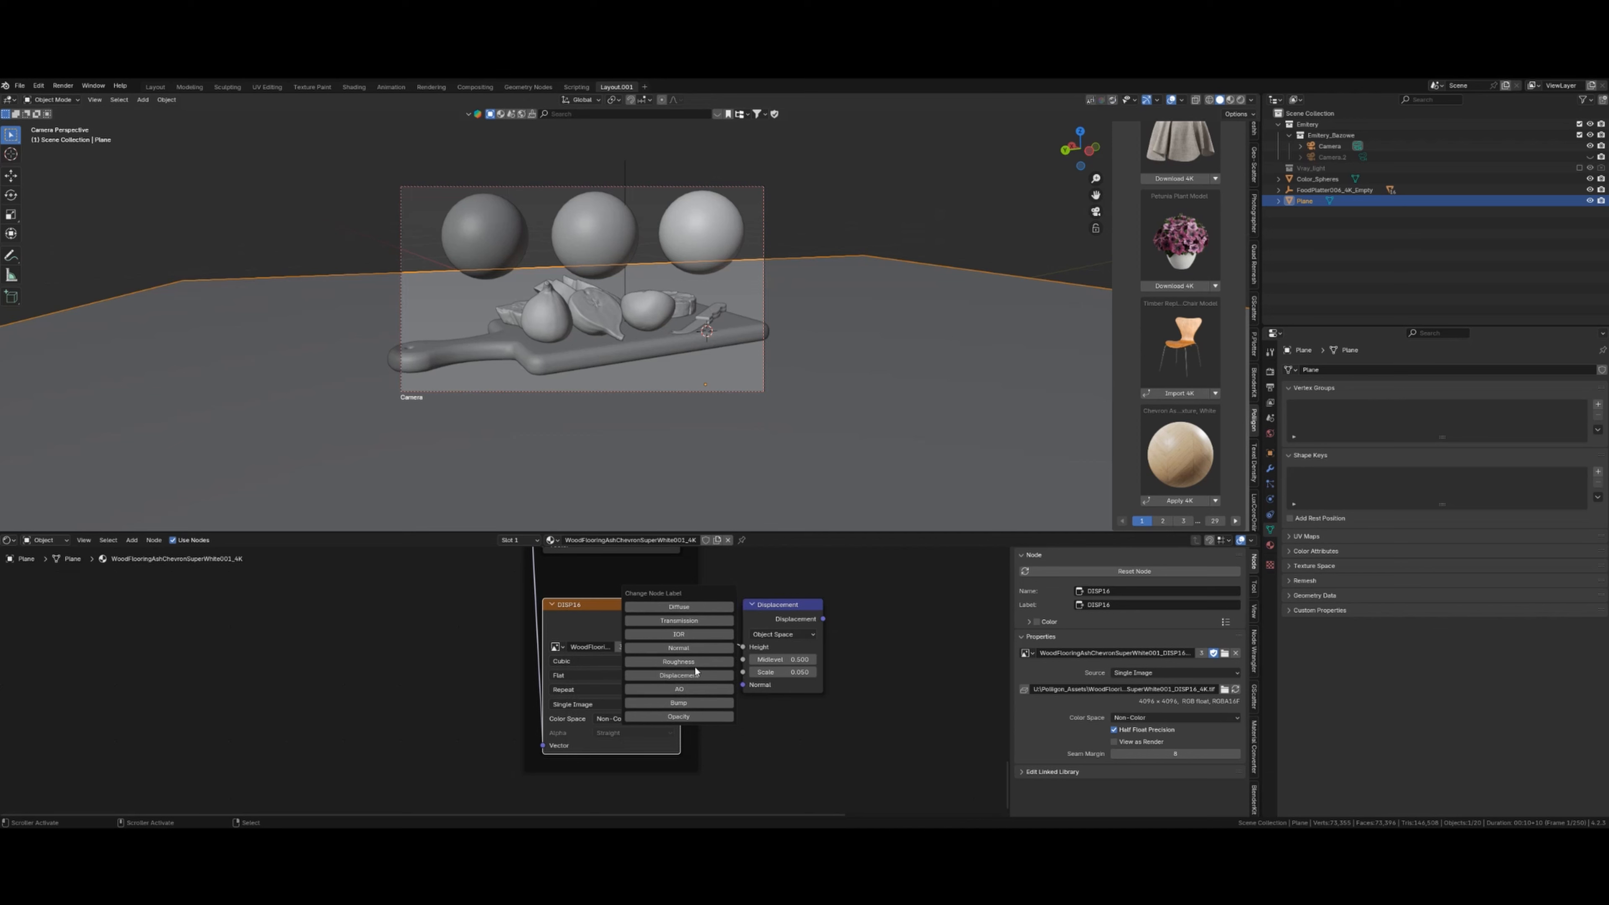
- Relabel the plane's DISP16 image texture node as 'Displacement'
click(685, 675)
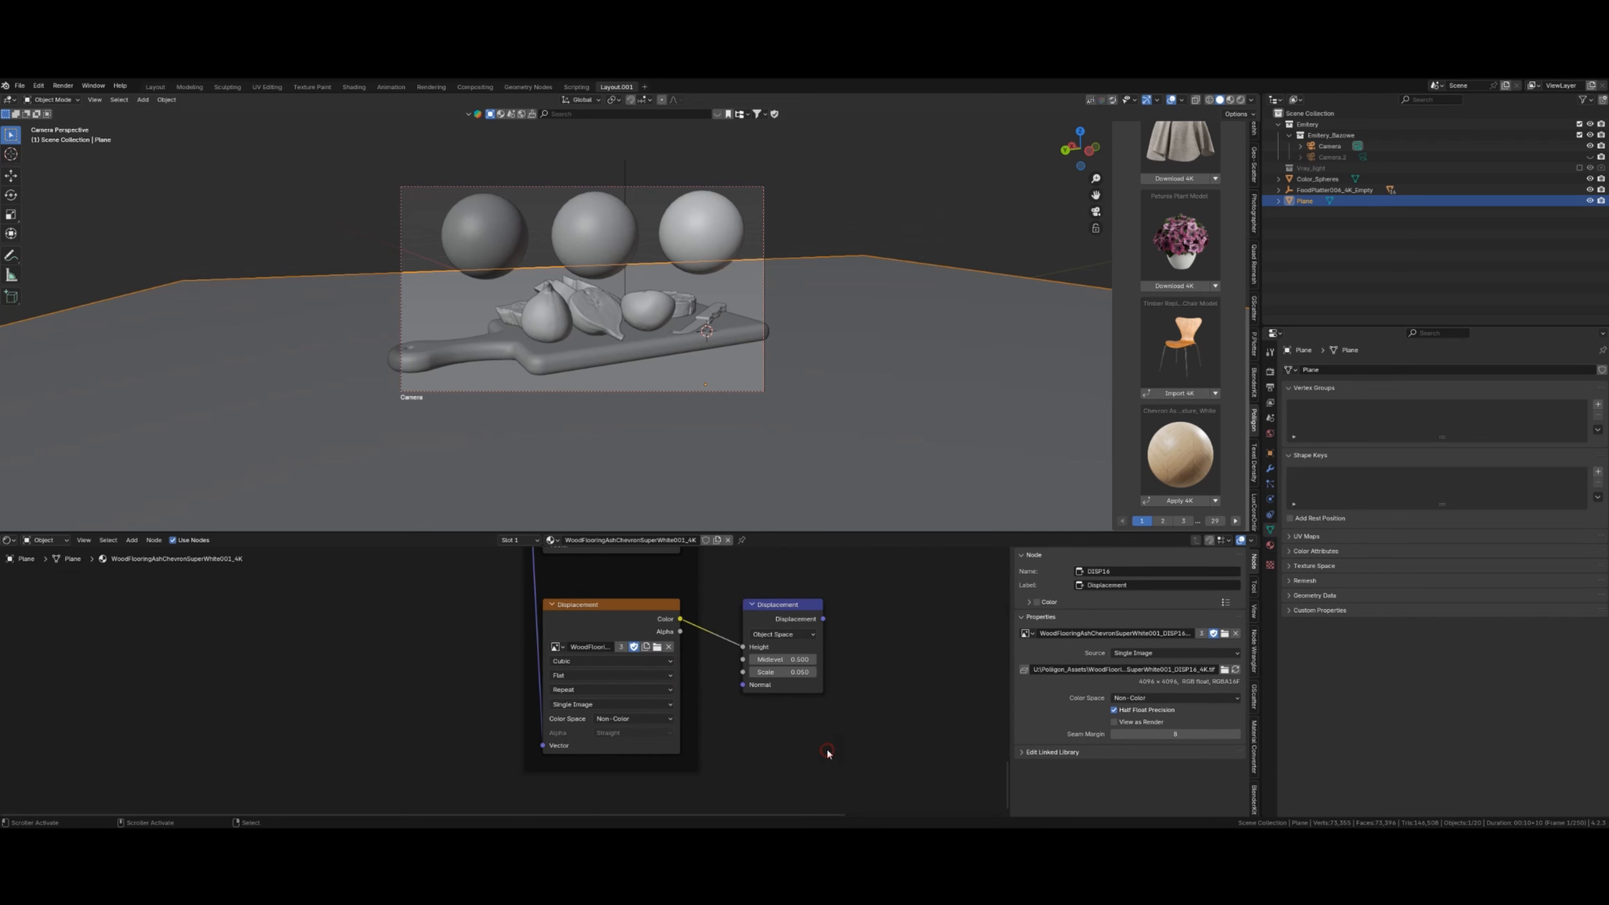
scroll(826, 754, down, 2)
click(10, 541)
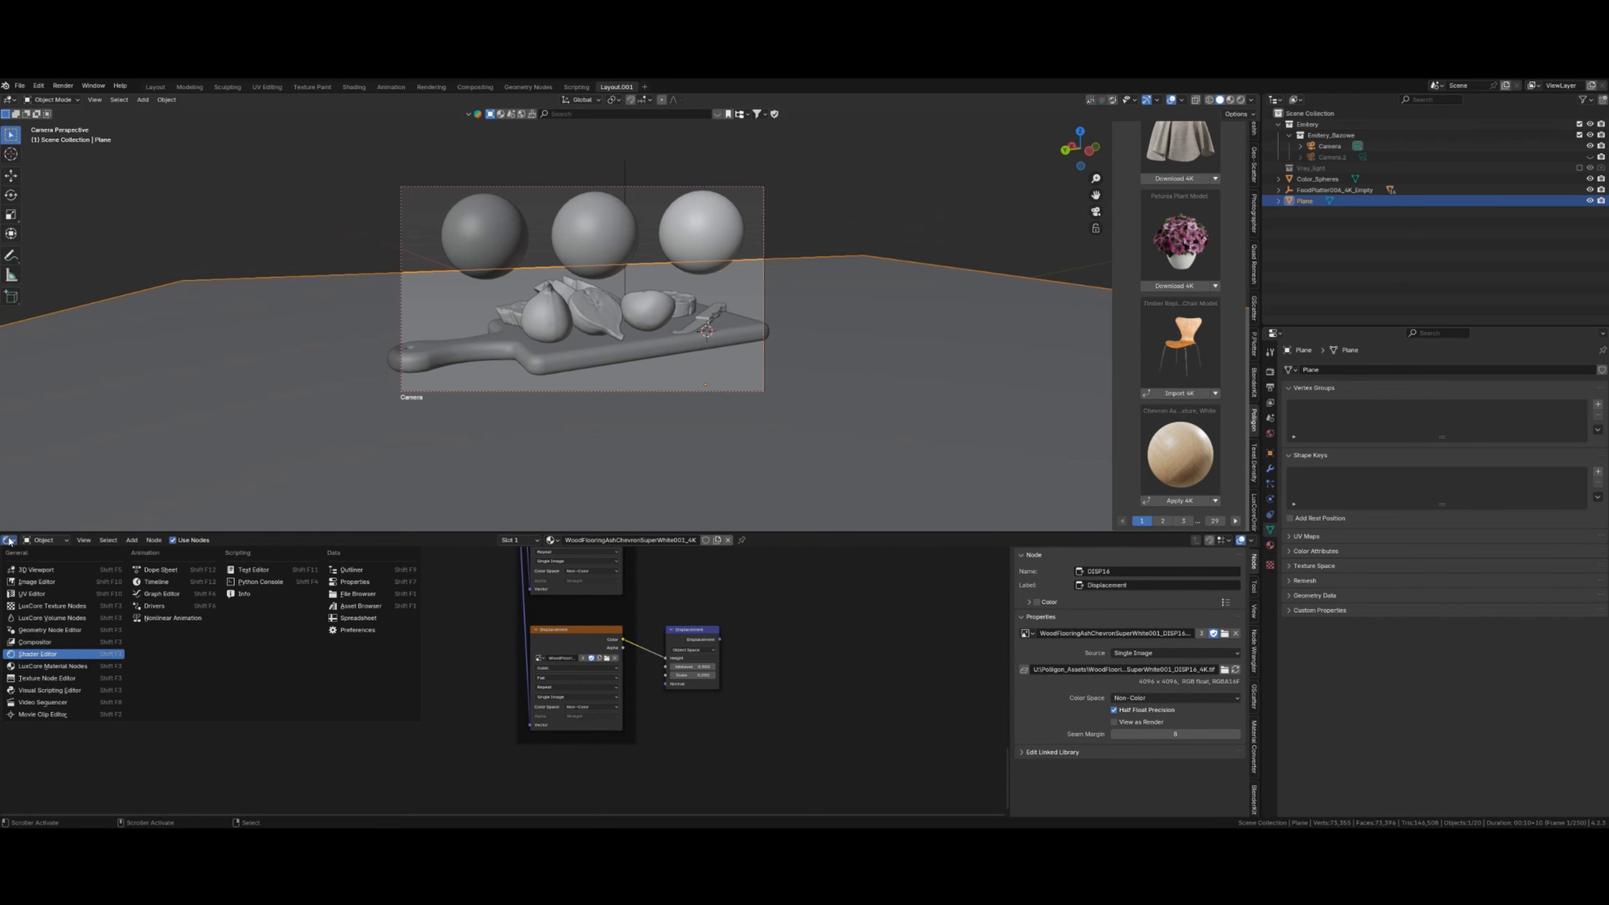
- Switch the node area to LuxCore Material Nodes and convert the plane's material to LuxCore
click(79, 666)
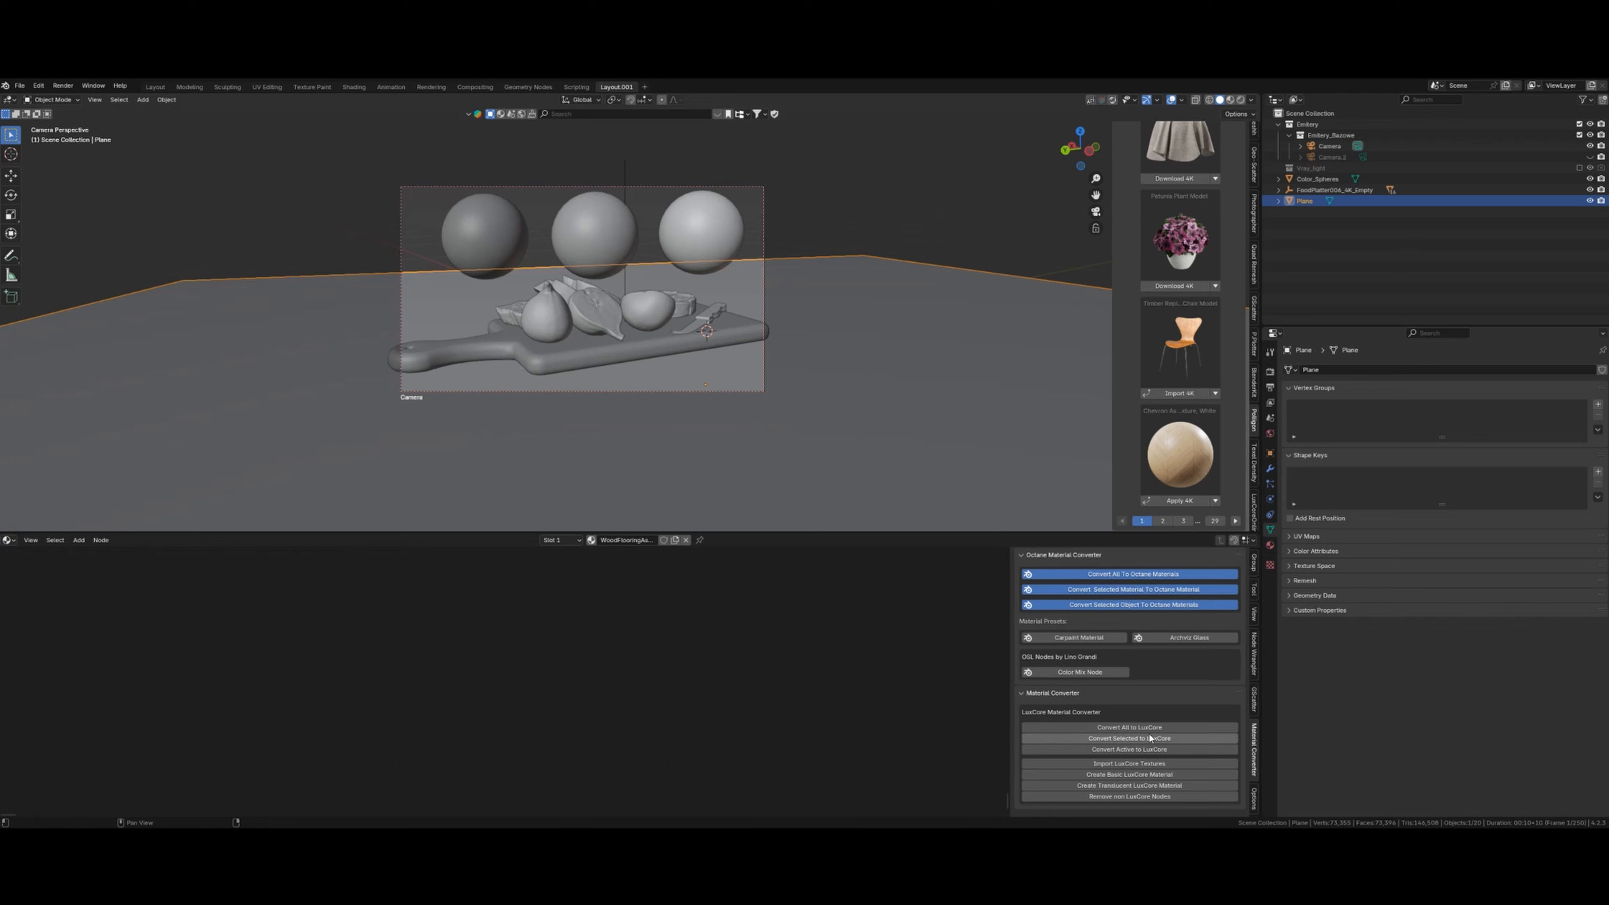
click(1147, 749)
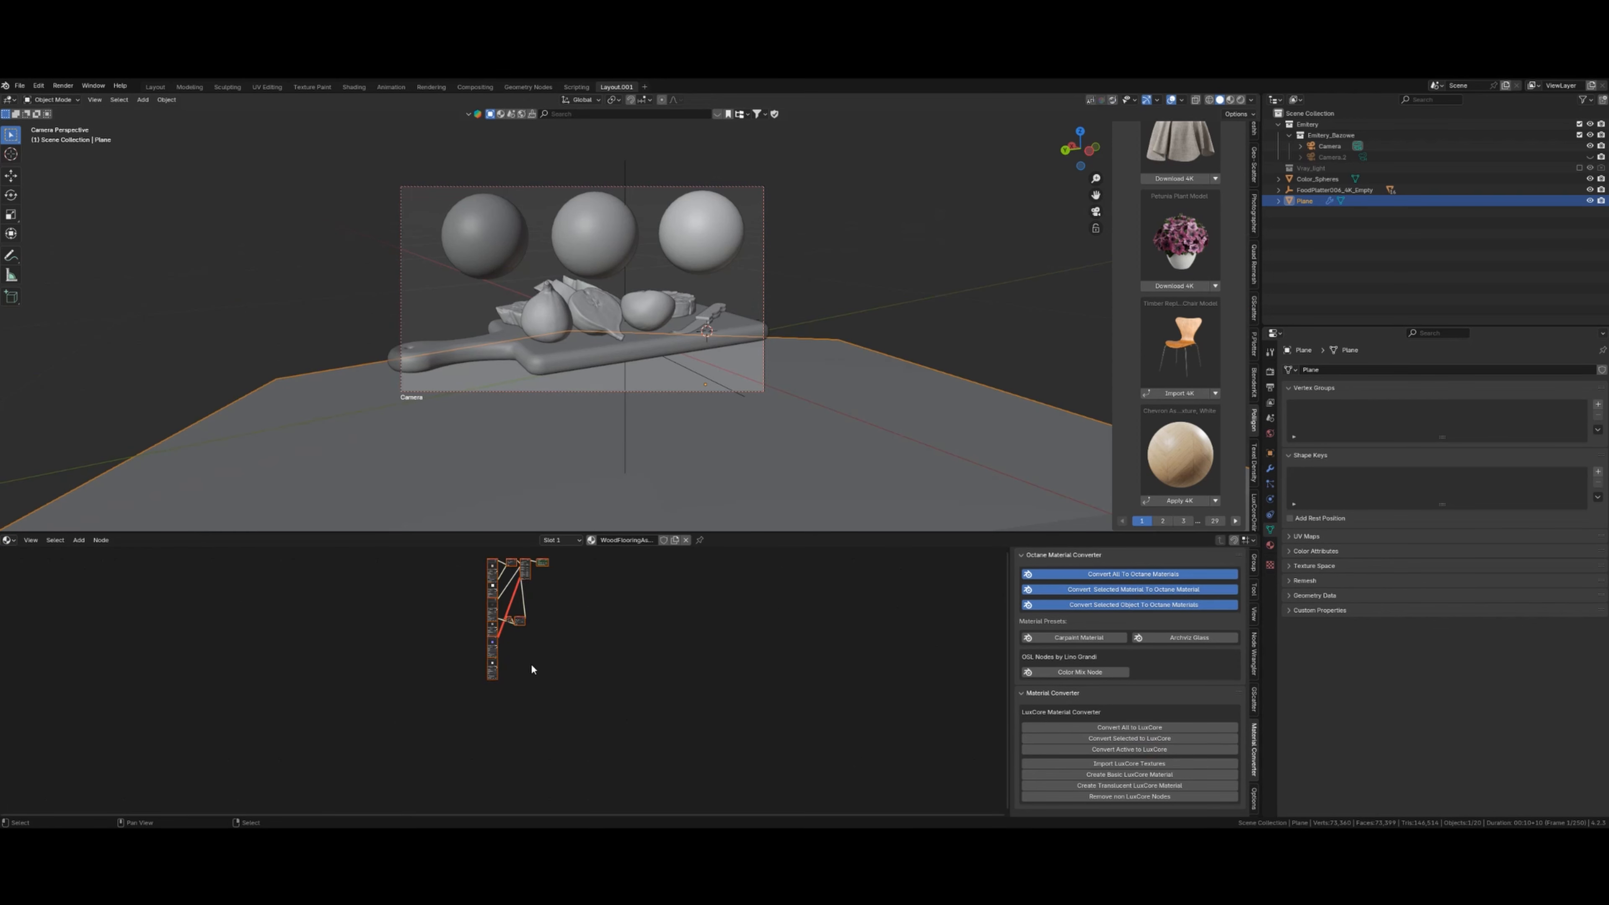
scroll(573, 666, up, 5)
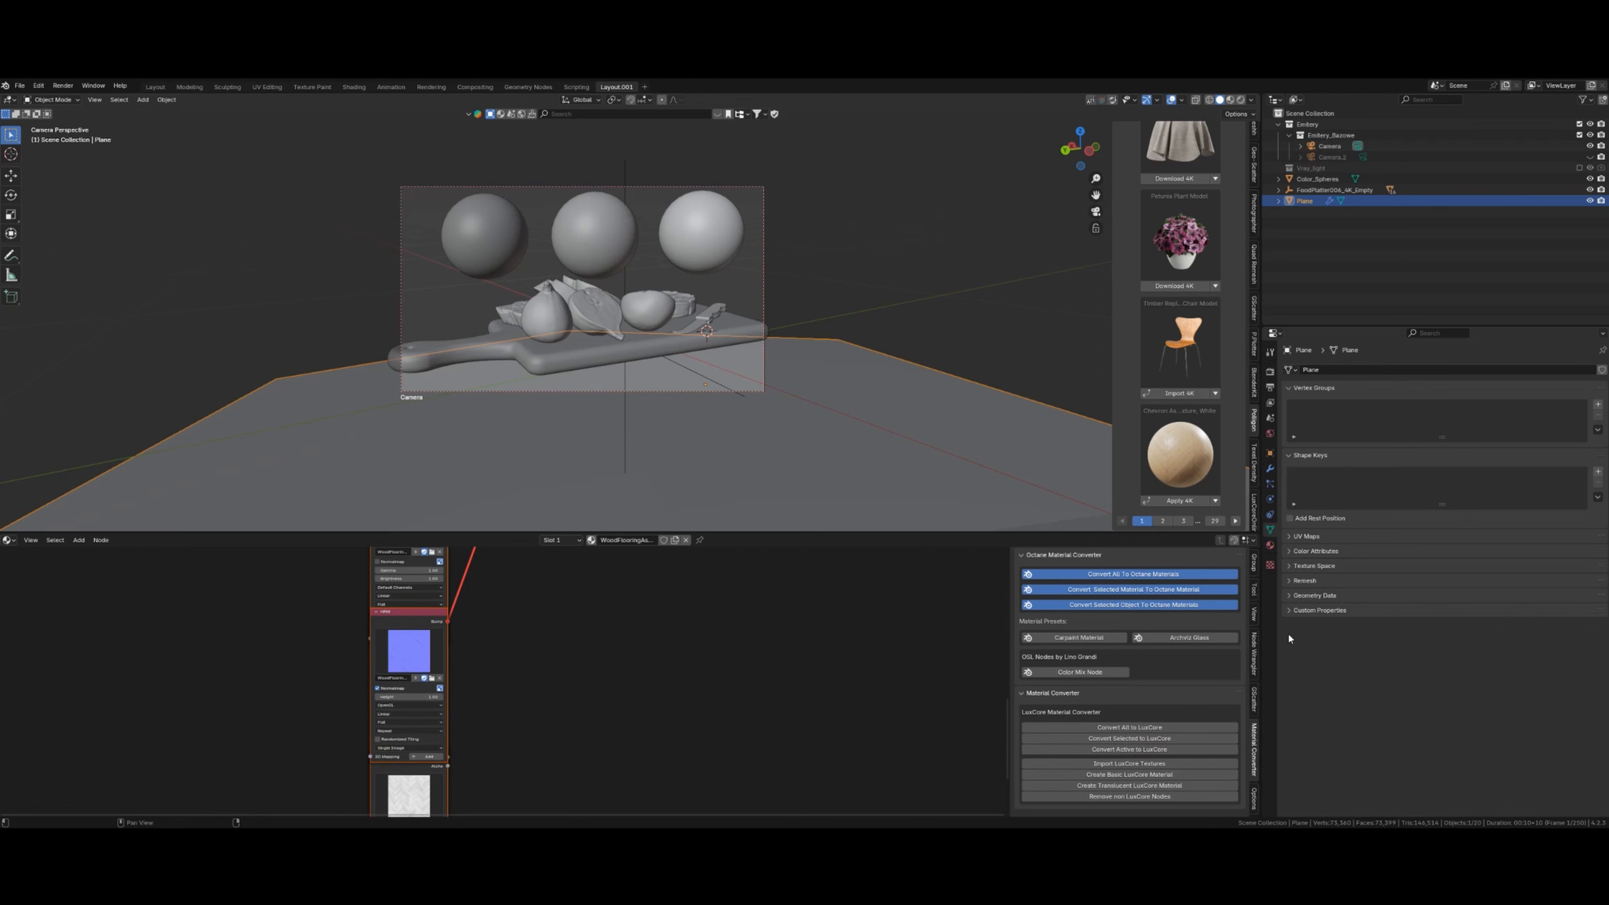
- Remove the plane's Displacement and Subdivision modifiers
click(1270, 469)
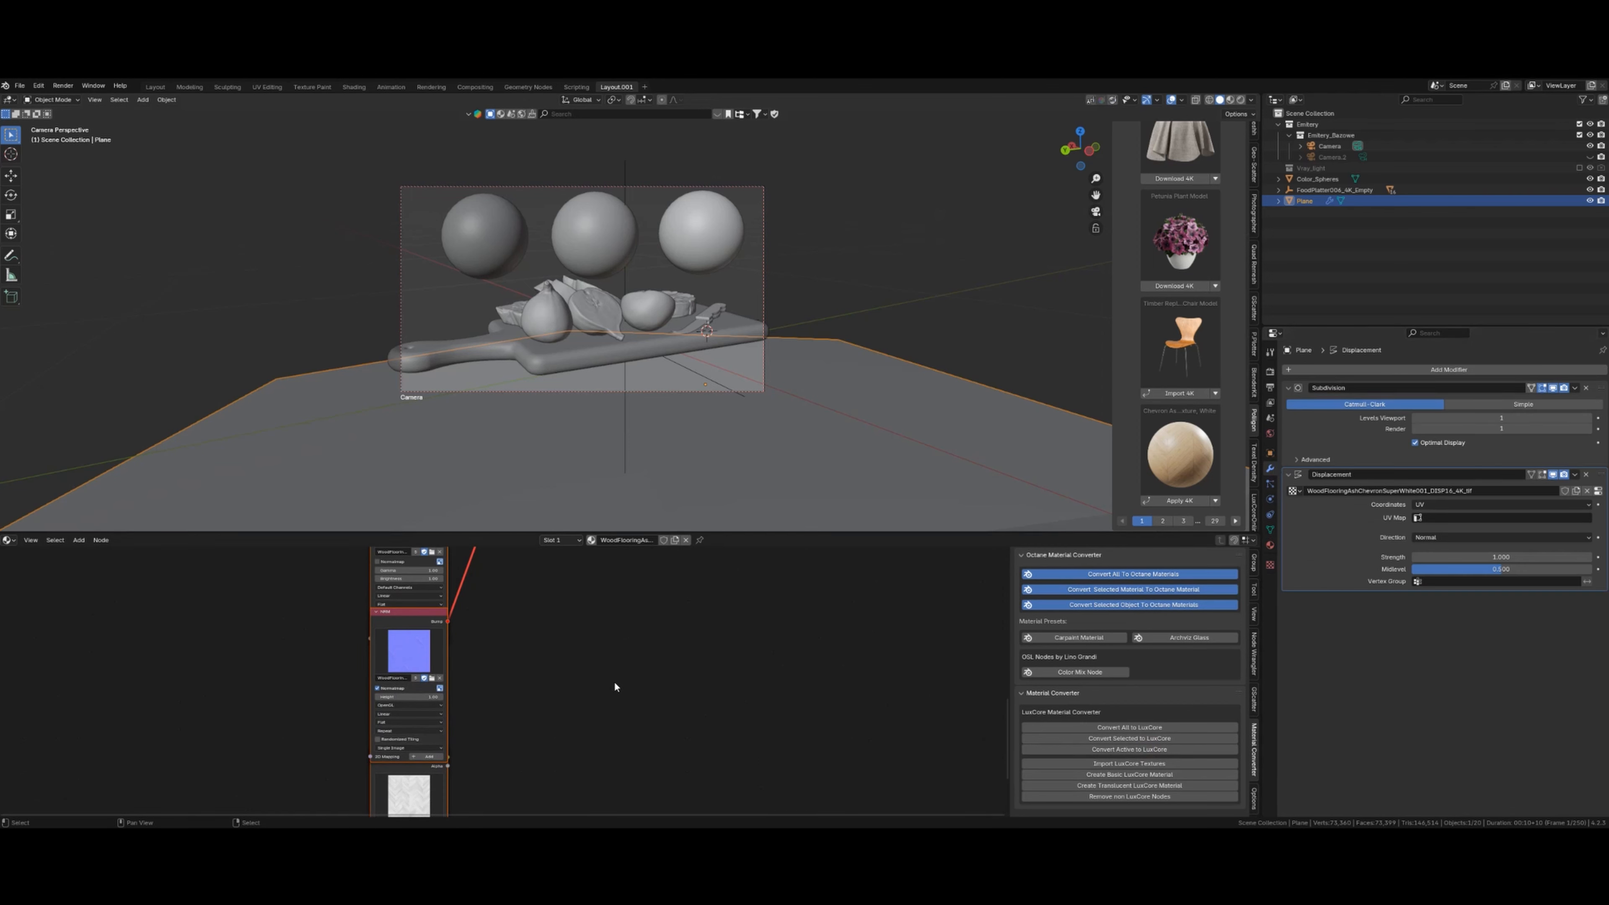
scroll(608, 683, down, 4)
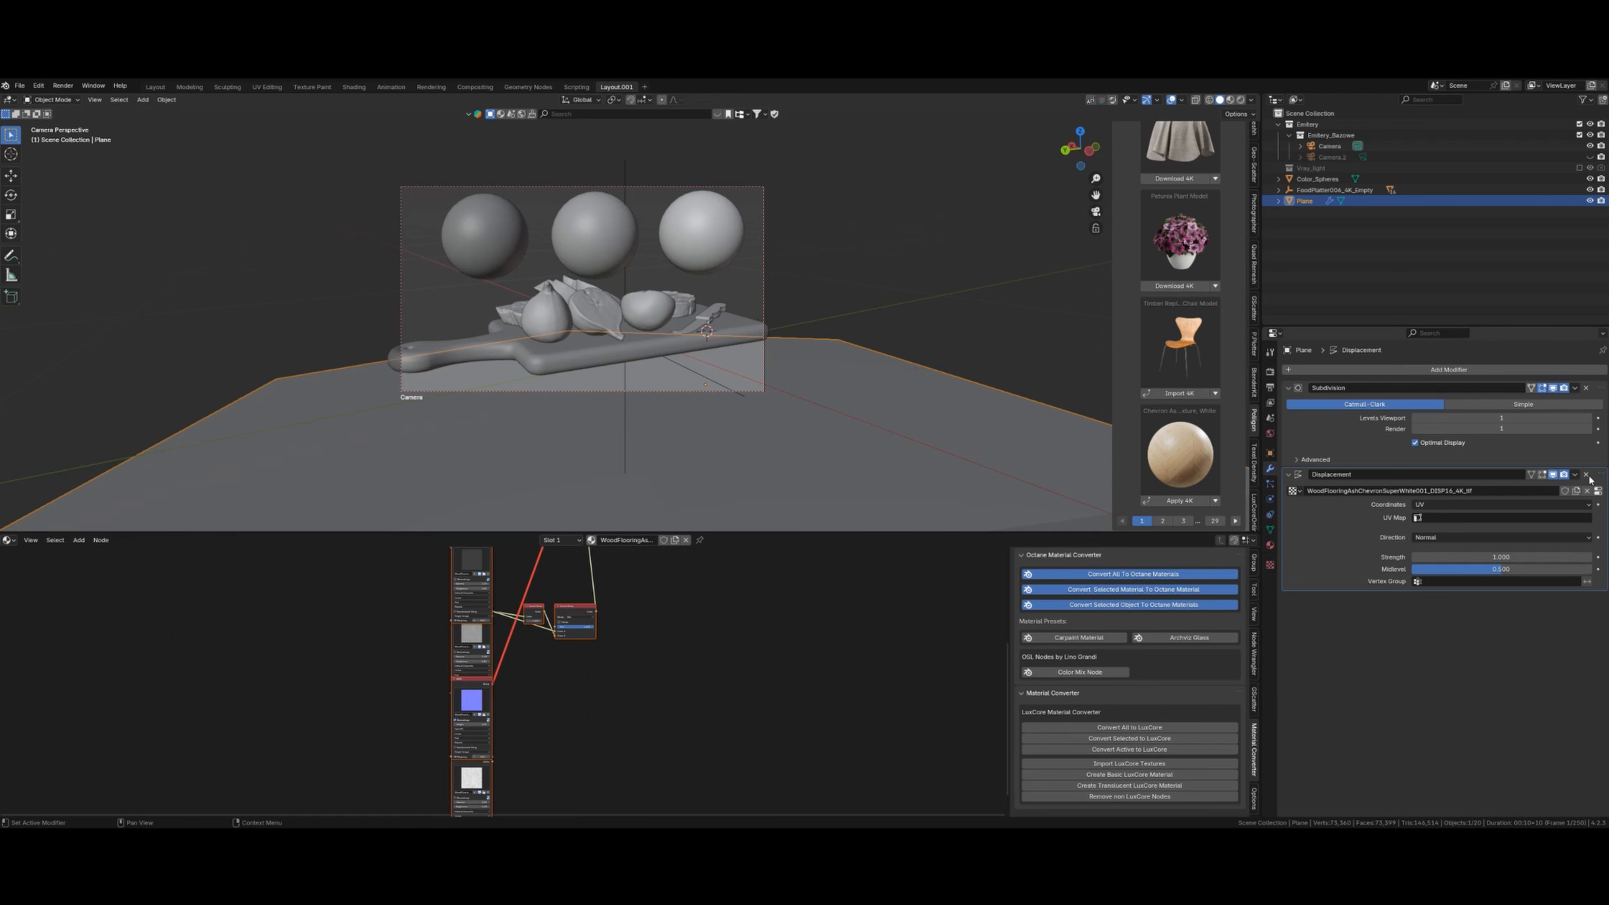
click(1586, 474)
click(1587, 388)
- Box-select all the converted LuxCore nodes and delete them
scroll(797, 656, down, 1)
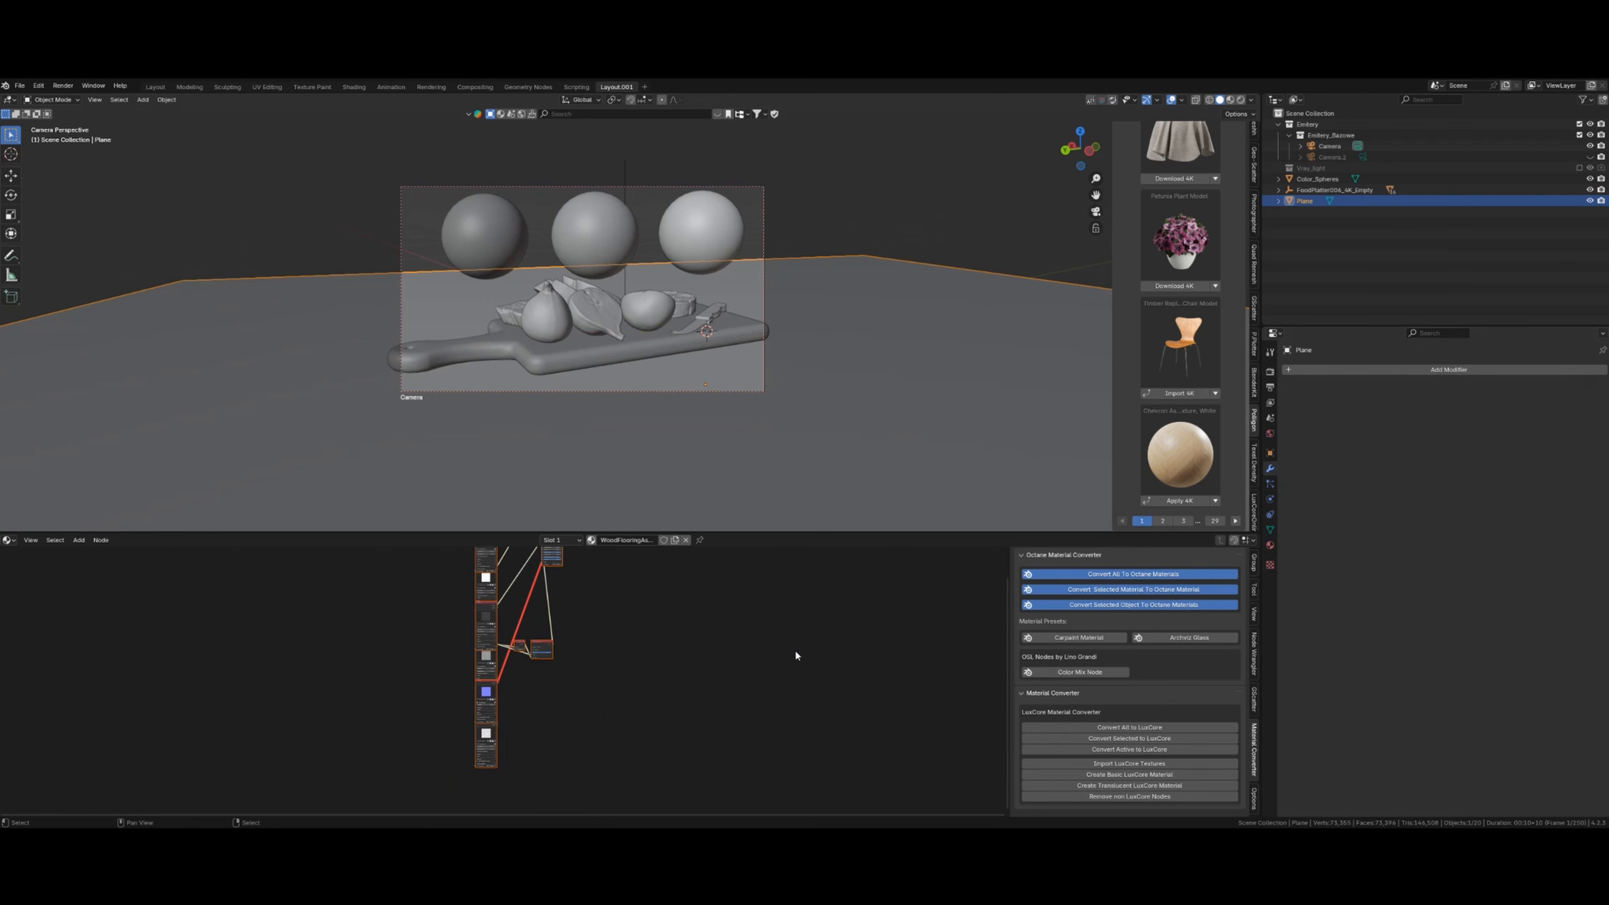
scroll(797, 657, down, 3)
key(alt+a)
key(b)
drag(437, 590, 634, 773)
key(x)
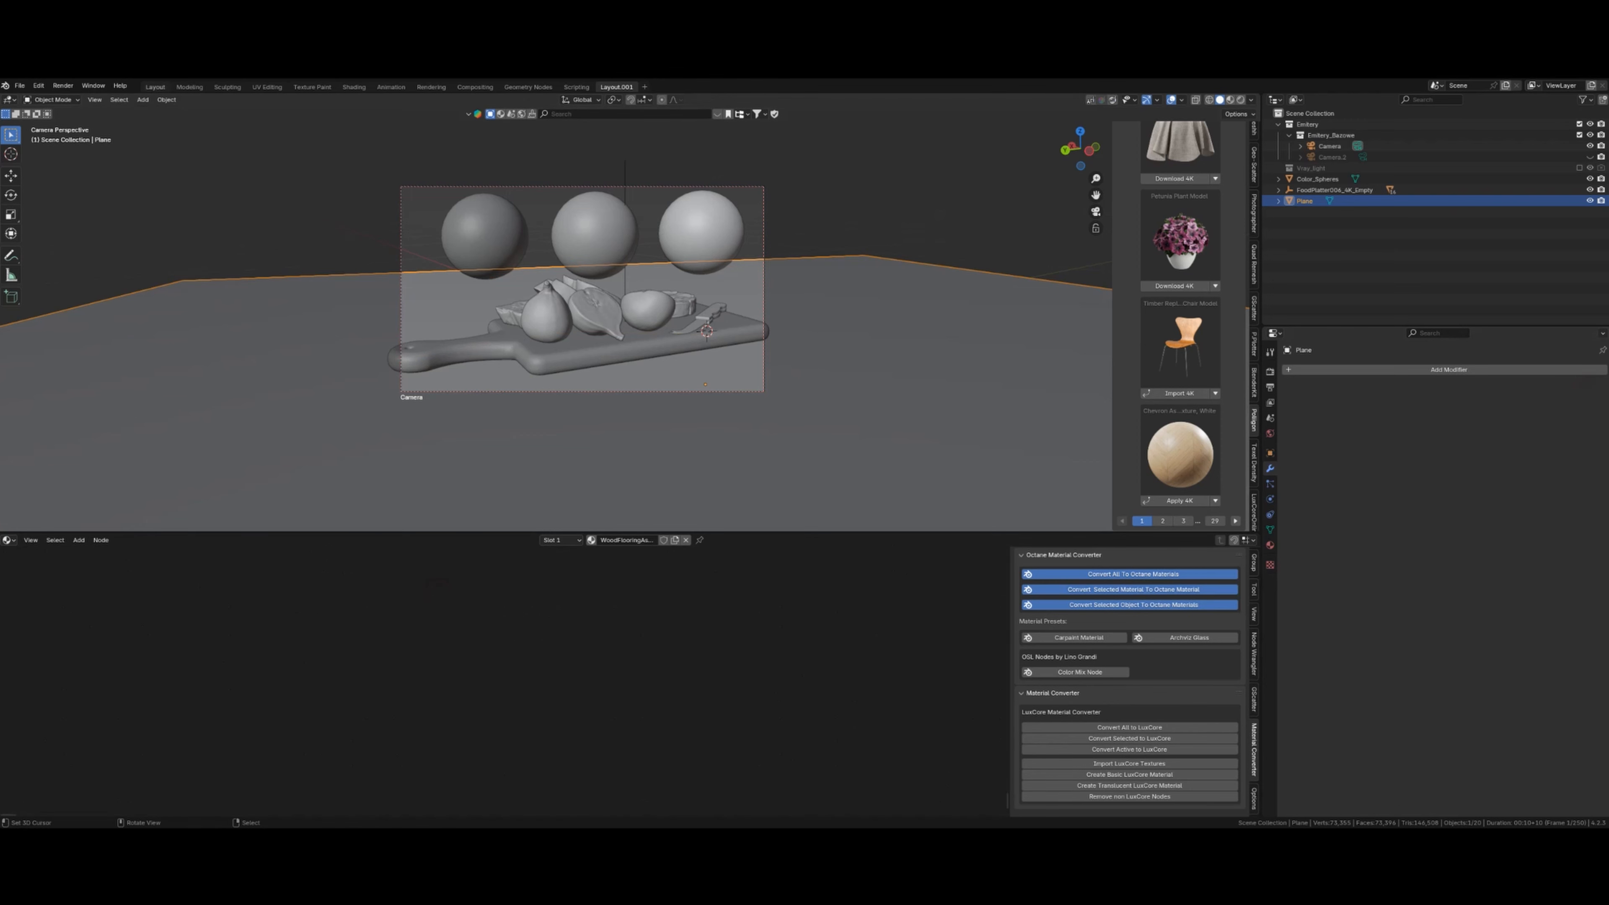
click(39, 85)
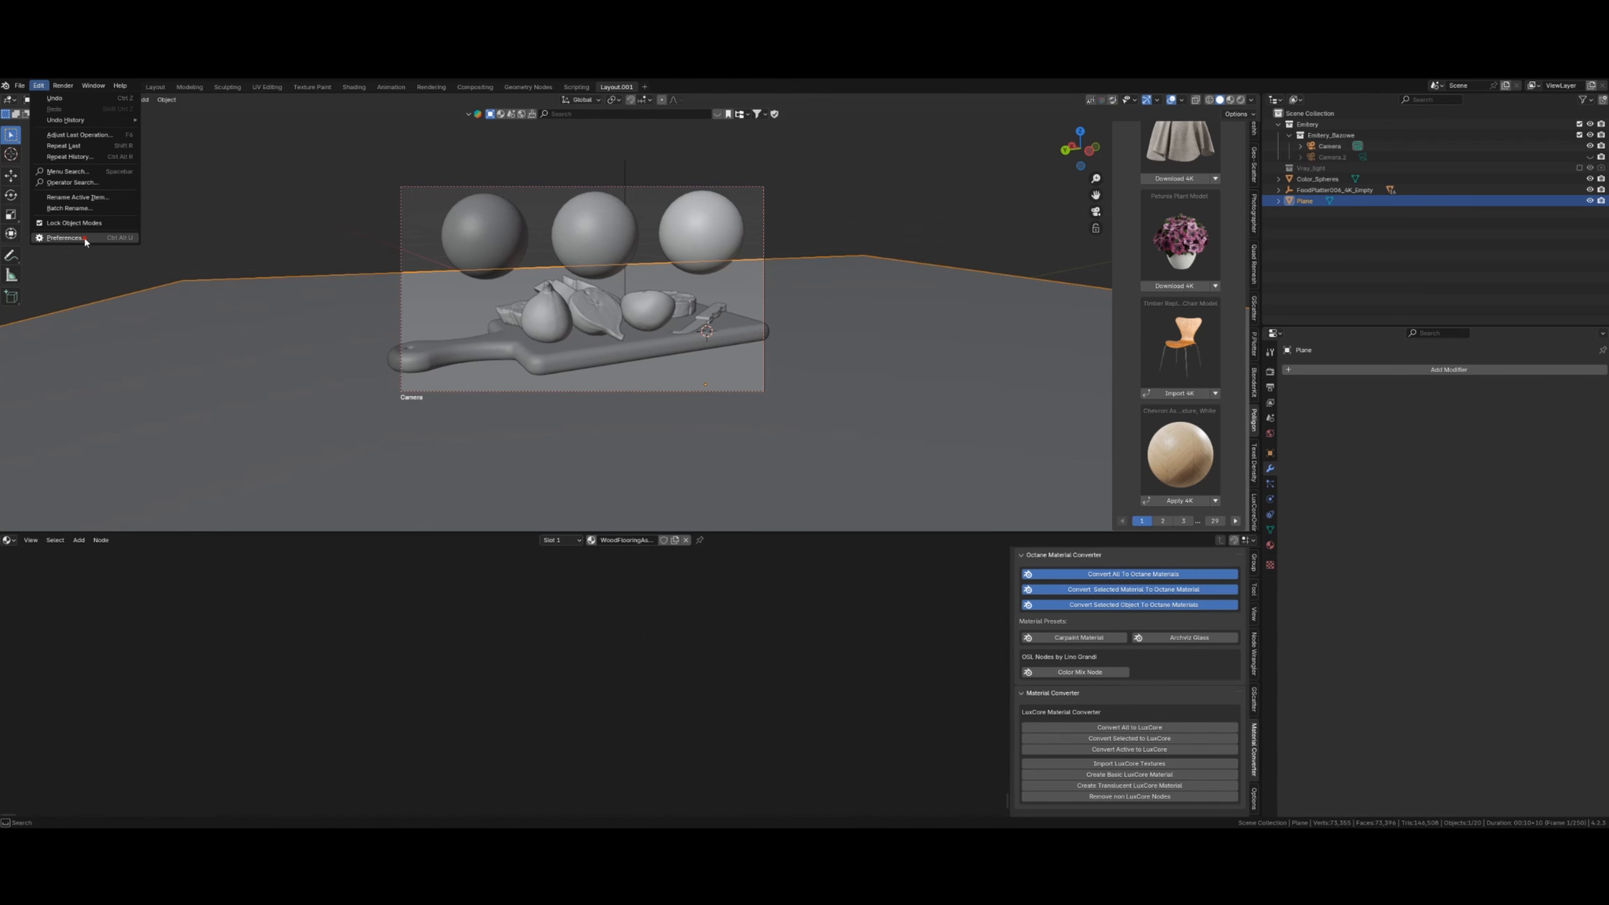
- Set the Material Converter's LuxCore displacement type to Material, then reconvert the plane's material to LuxCore
click(65, 237)
scroll(176, 347, down, 5)
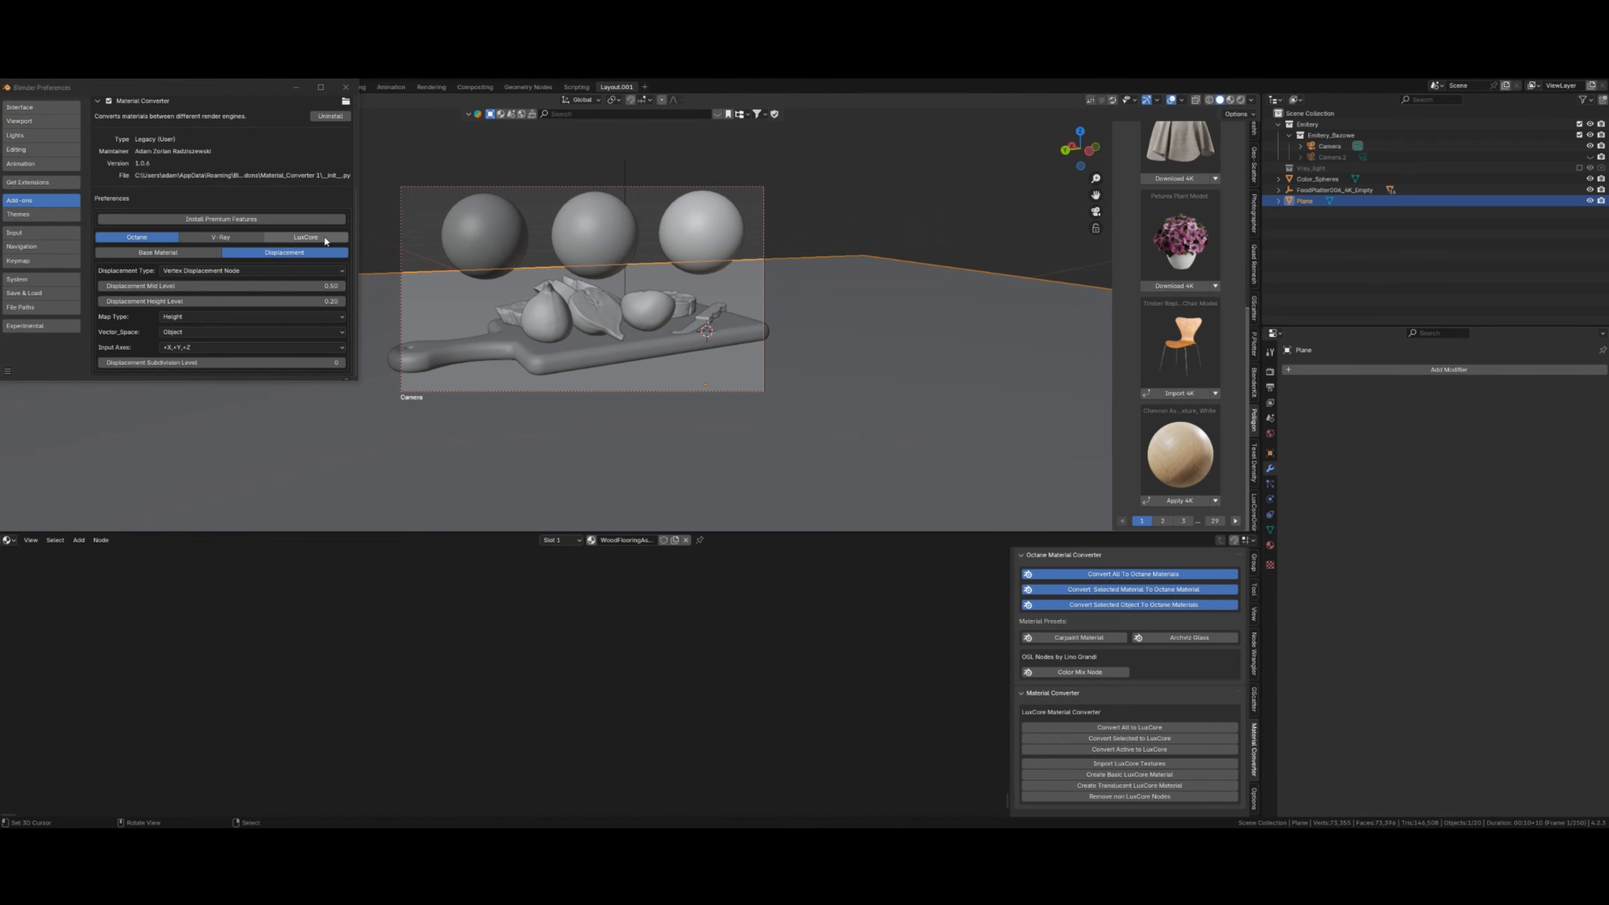
click(306, 236)
click(193, 301)
click(193, 314)
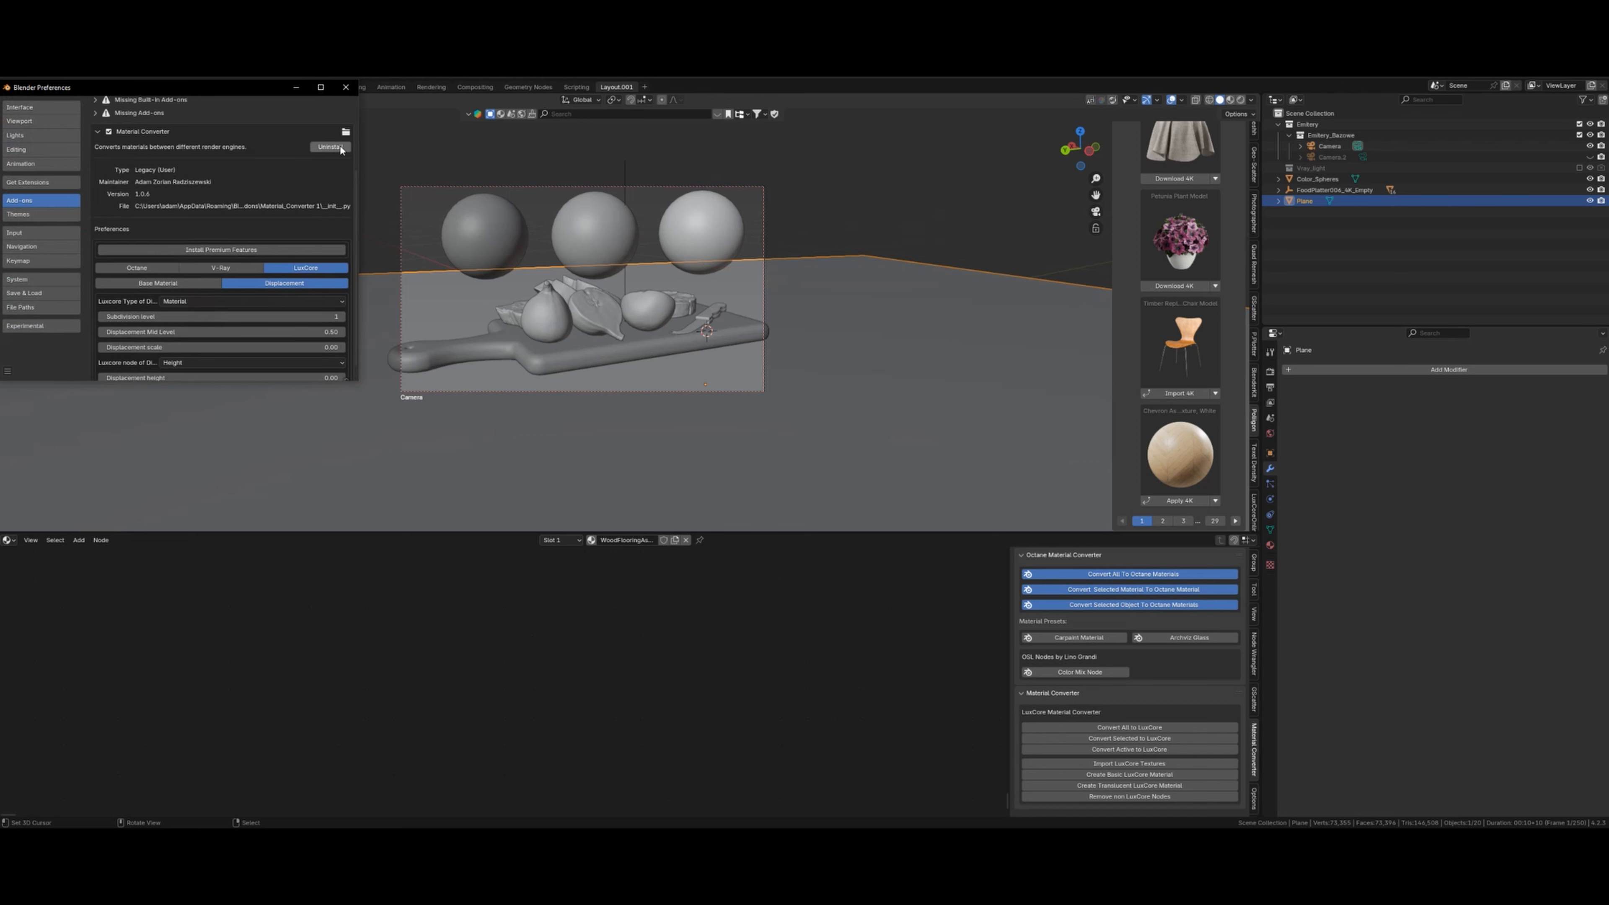
click(351, 87)
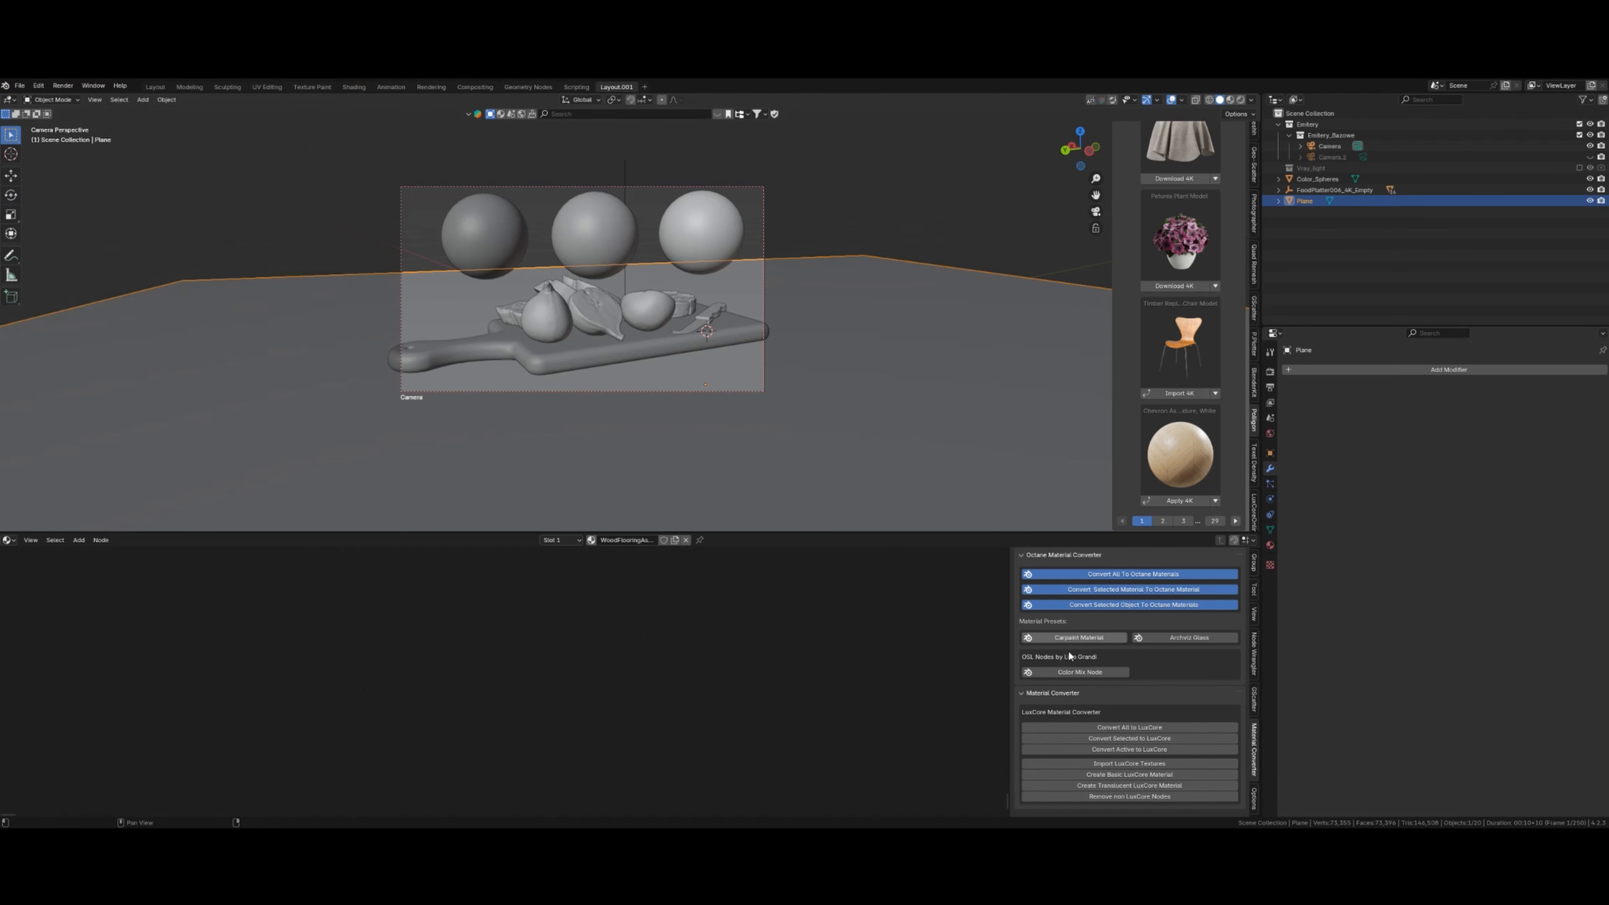
click(1131, 751)
scroll(613, 668, up, 8)
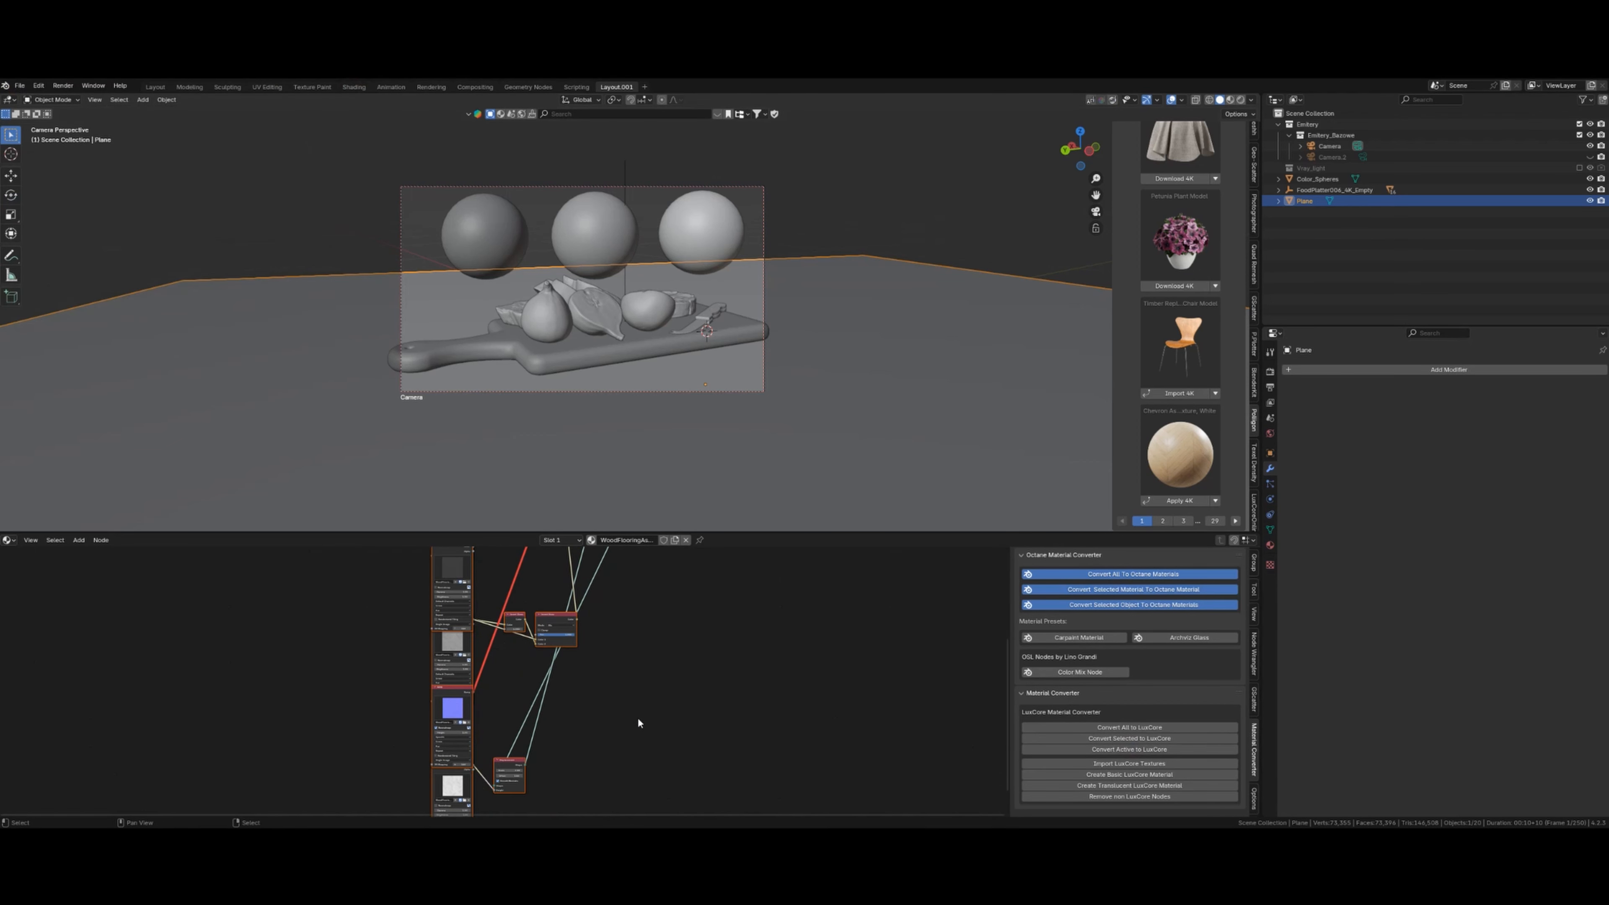
- Set the Displacement node's offset to 0 and rearrange the Displacement and Subdivision nodes
click(472, 729)
drag(472, 728, 557, 661)
middle_drag(594, 693, 541, 689)
scroll(537, 686, up, 8)
click(500, 670)
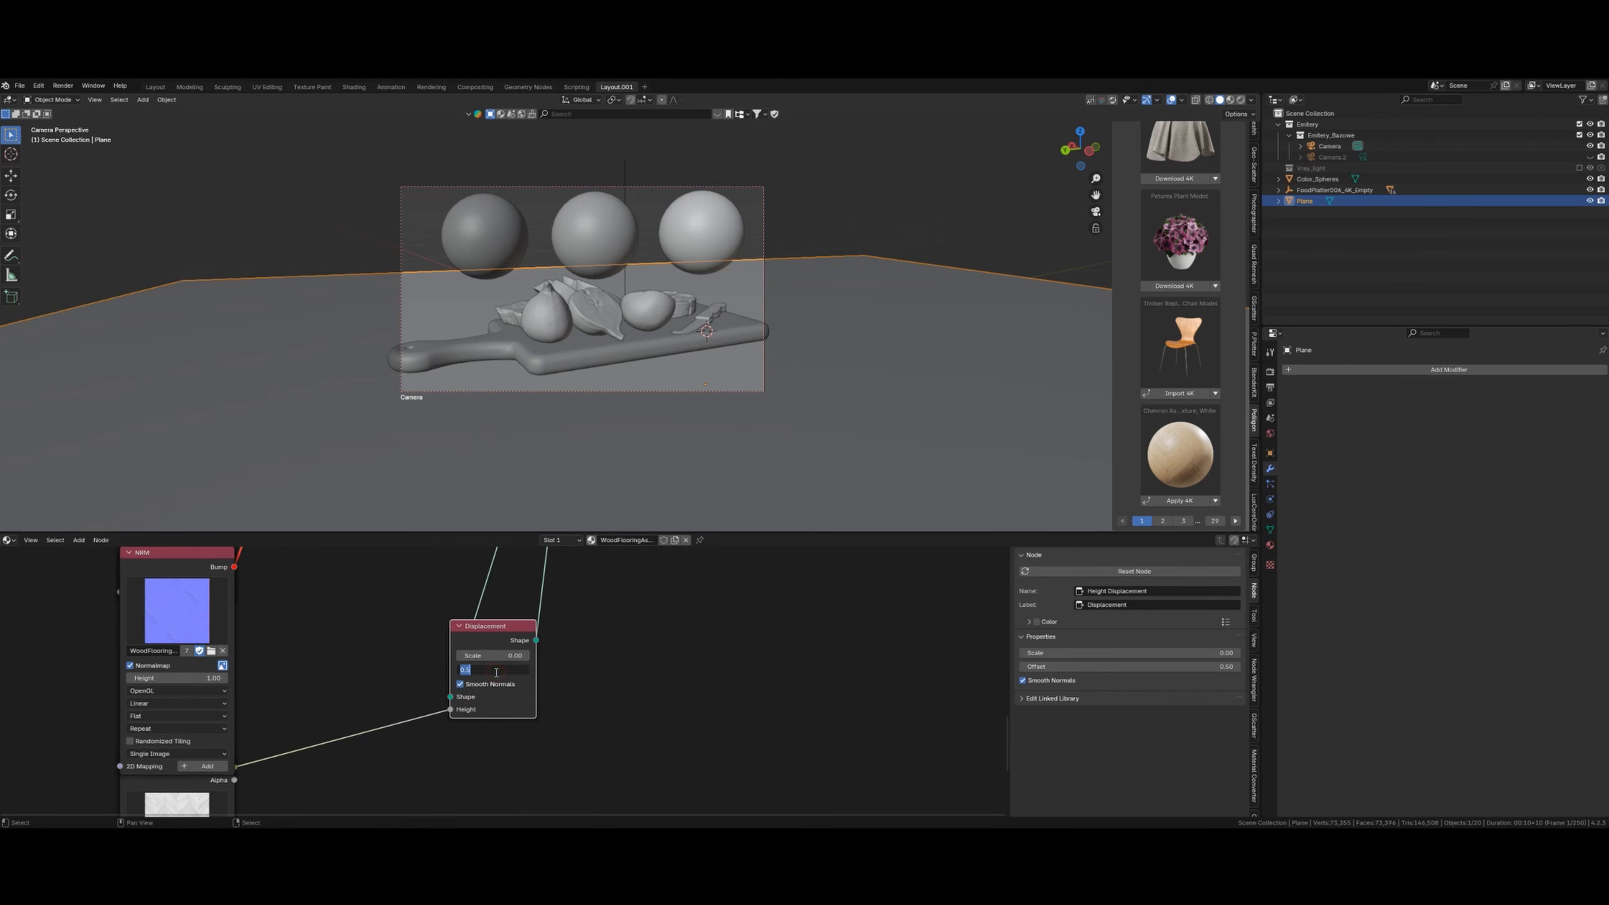
text(0)
key(Return)
scroll(564, 732, down, 8)
shift+middle_drag(597, 591, 602, 761)
drag(548, 639, 437, 745)
scroll(607, 421, up, 2)
- Subdivide the plane mesh four times in Edit Mode, then show a rendered viewport preview
key(Tab)
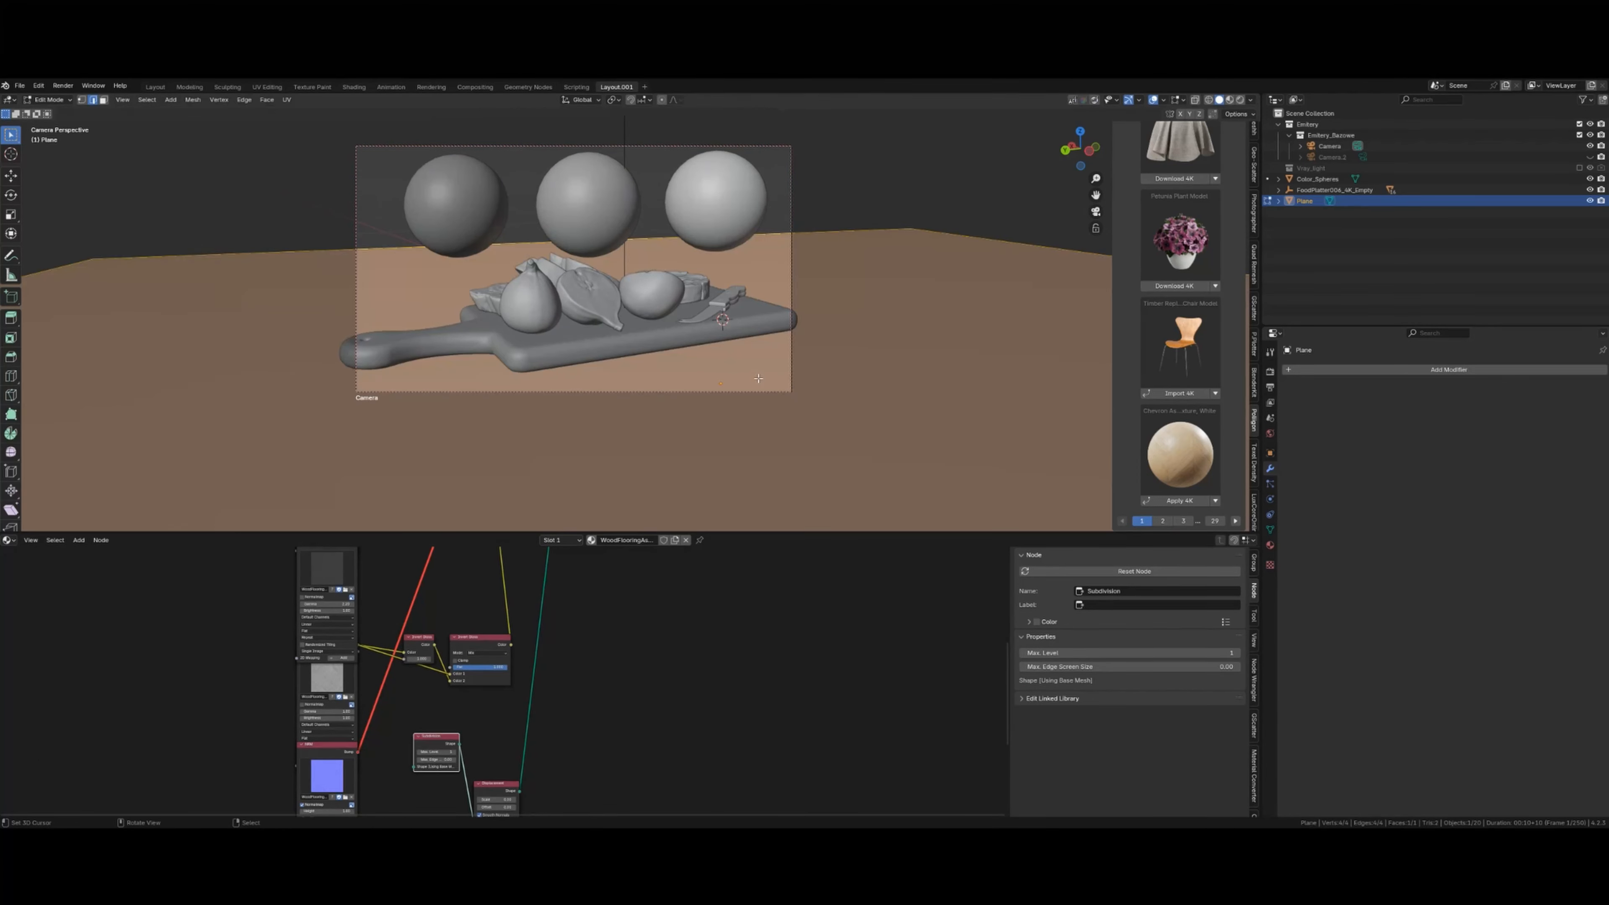
right_click(758, 378)
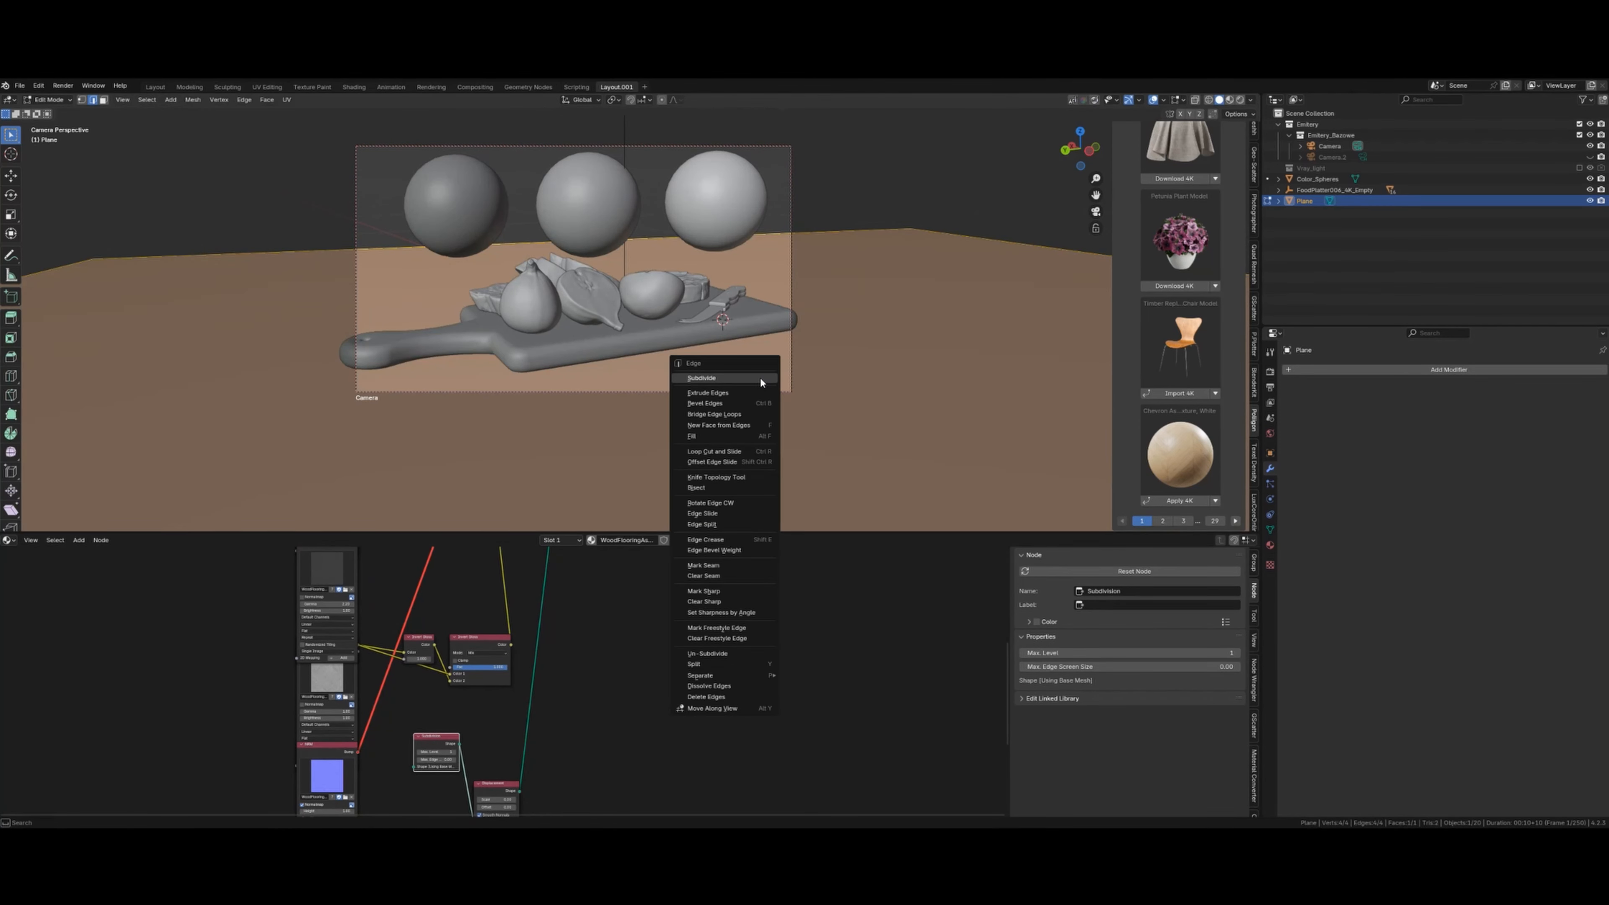
click(749, 381)
right_click(744, 379)
click(745, 378)
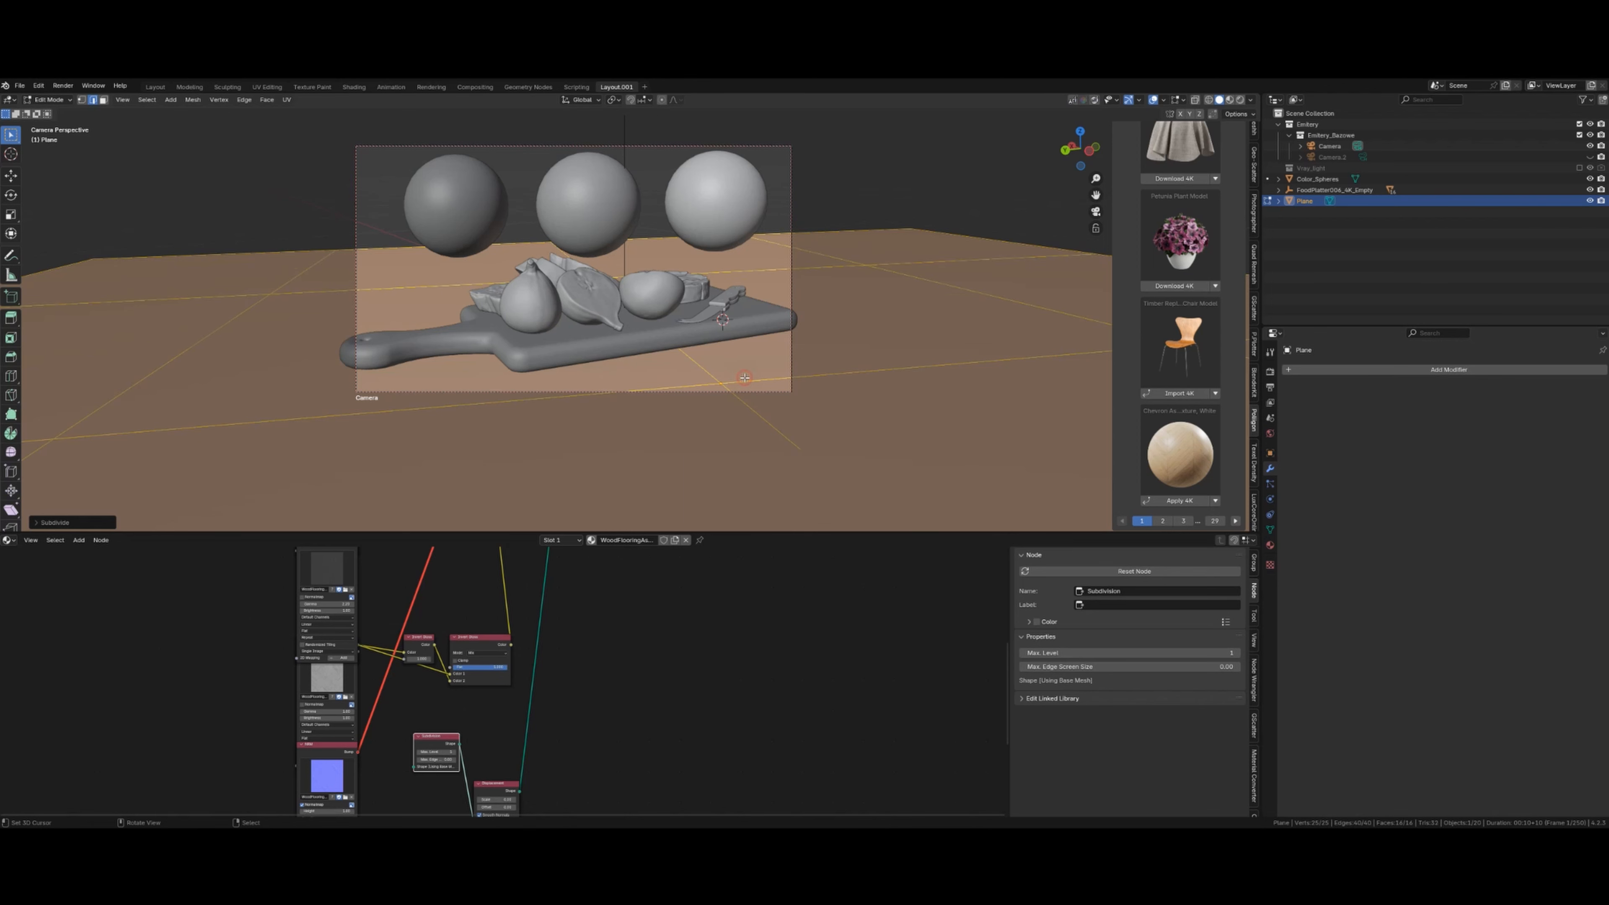
right_click(744, 378)
click(744, 378)
right_click(744, 378)
click(744, 379)
key(Tab)
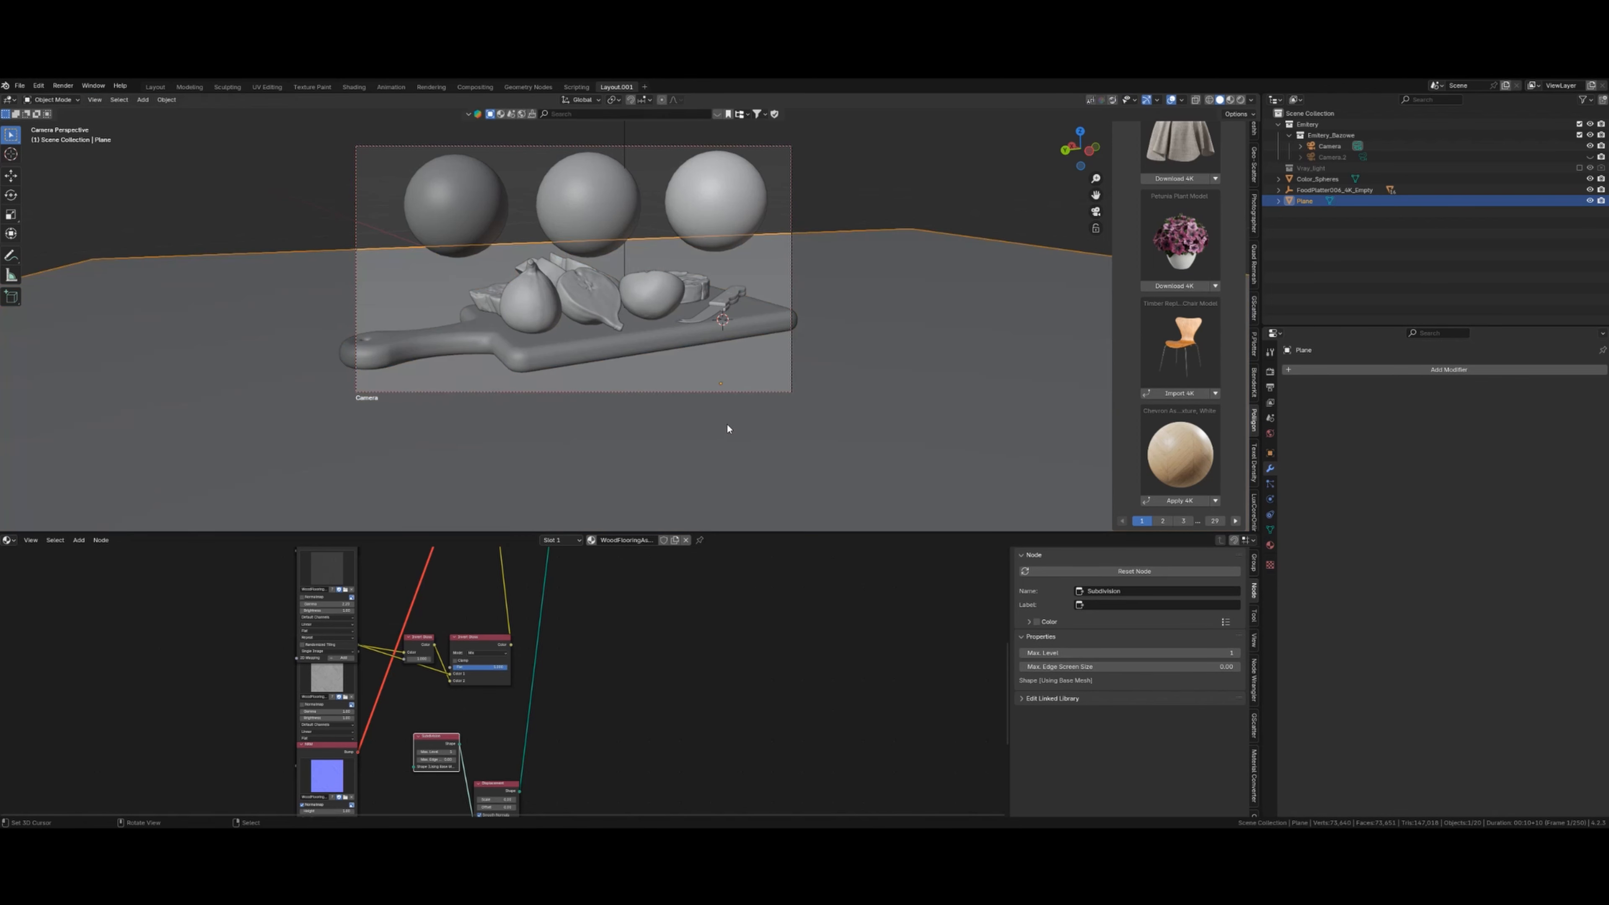
key(shift+z)
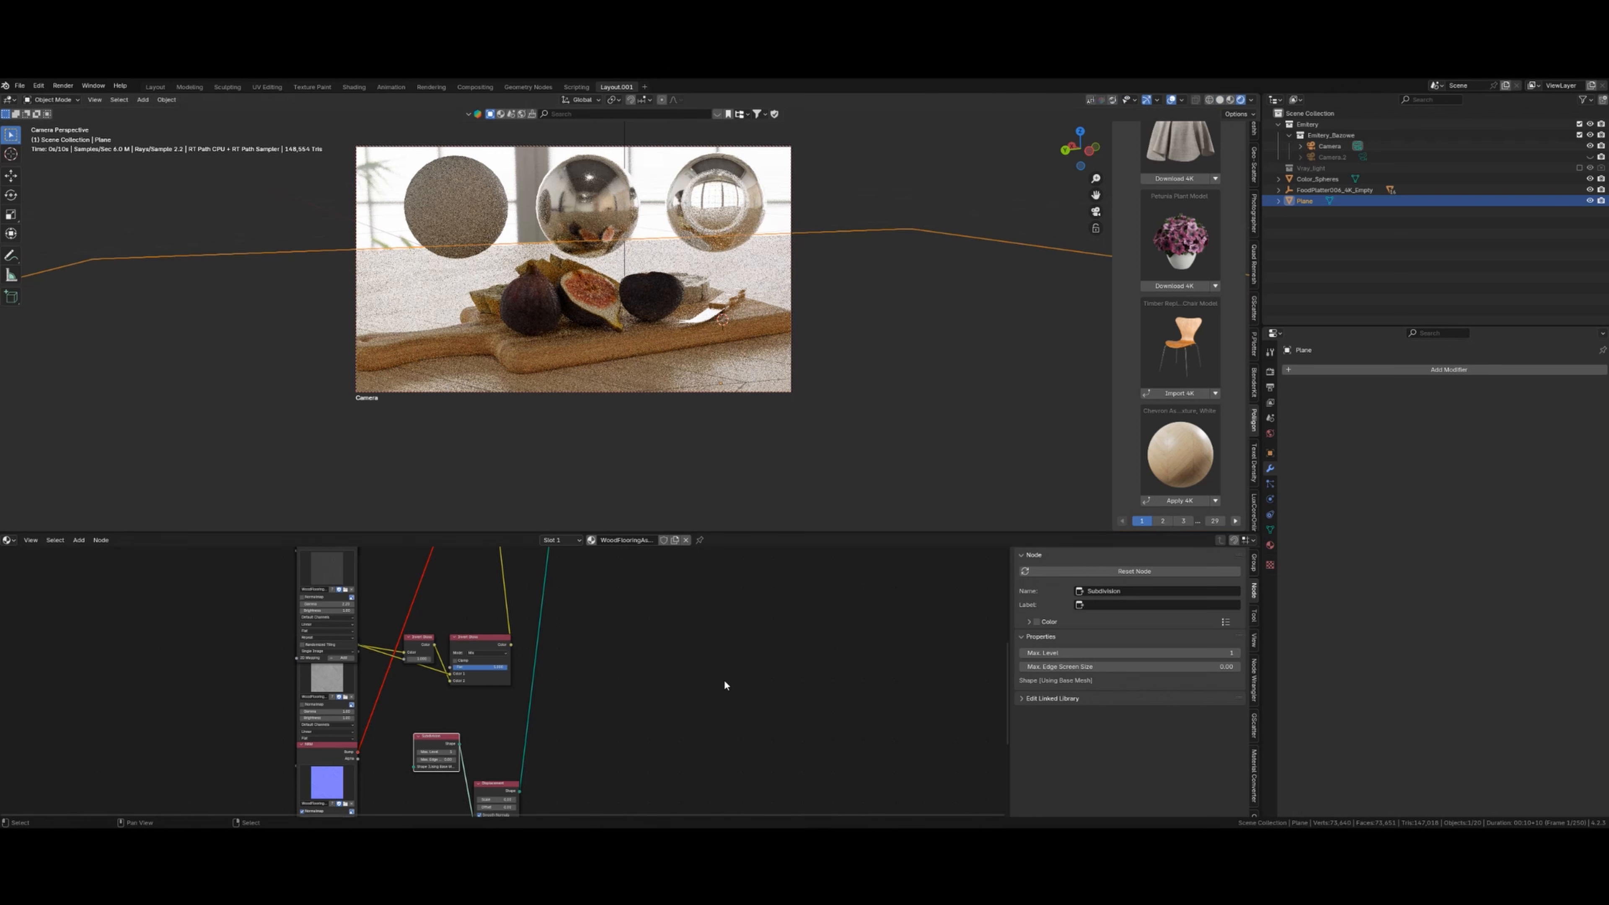
- Set the LuxCore Displacement node's scale to 0.1
middle_drag(711, 694, 696, 664)
shift+middle_drag(618, 744, 655, 687)
scroll(656, 687, up, 11)
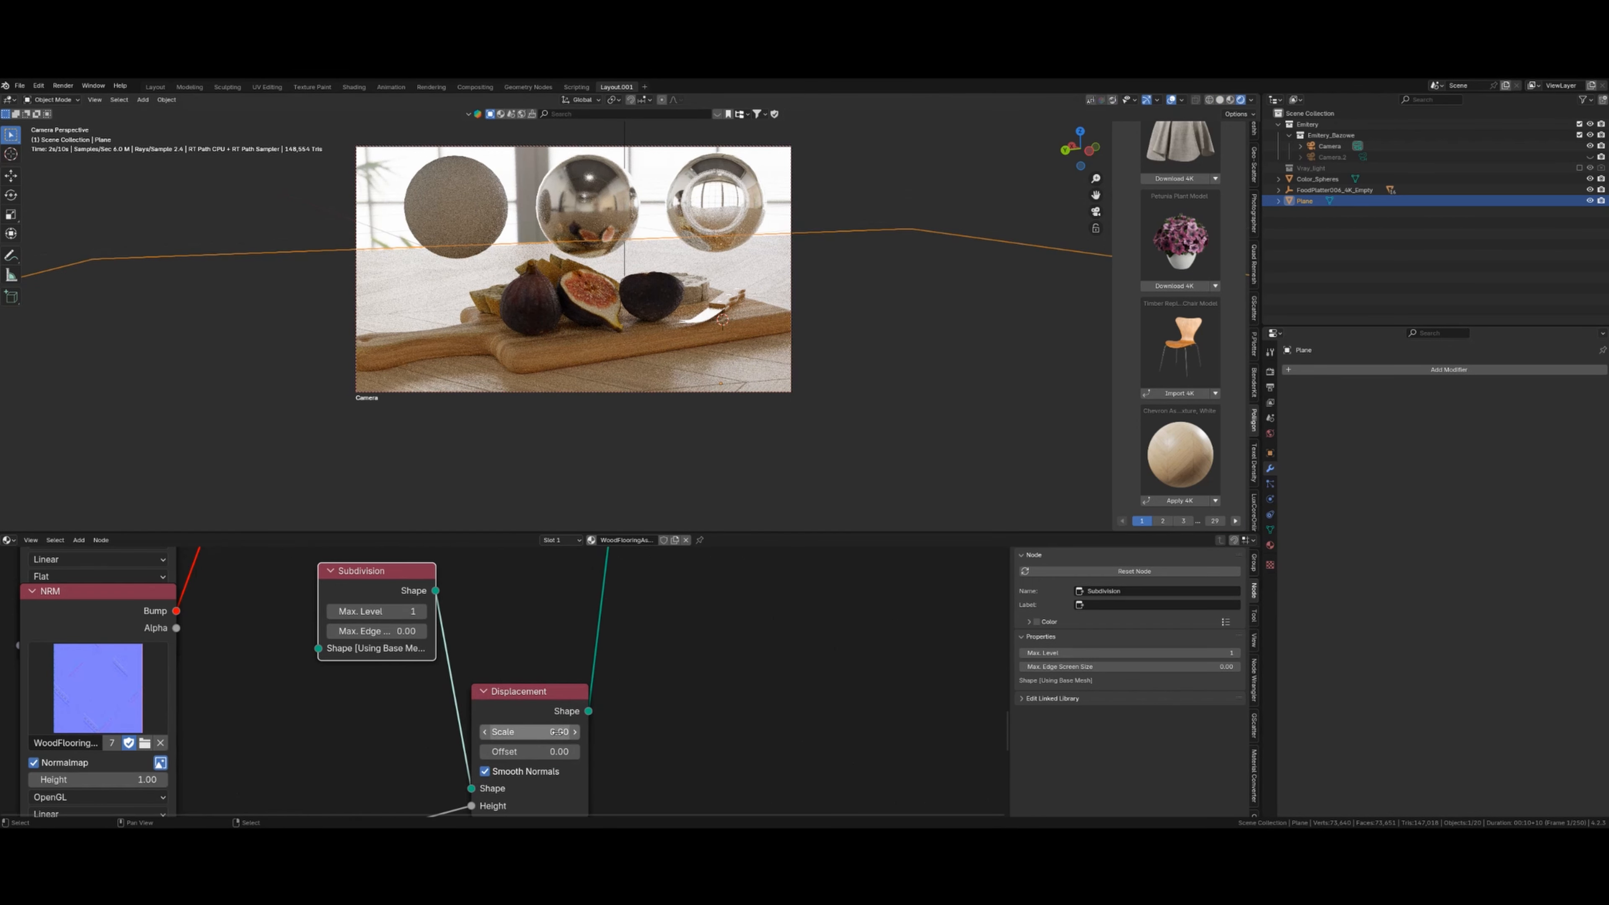
click(555, 732)
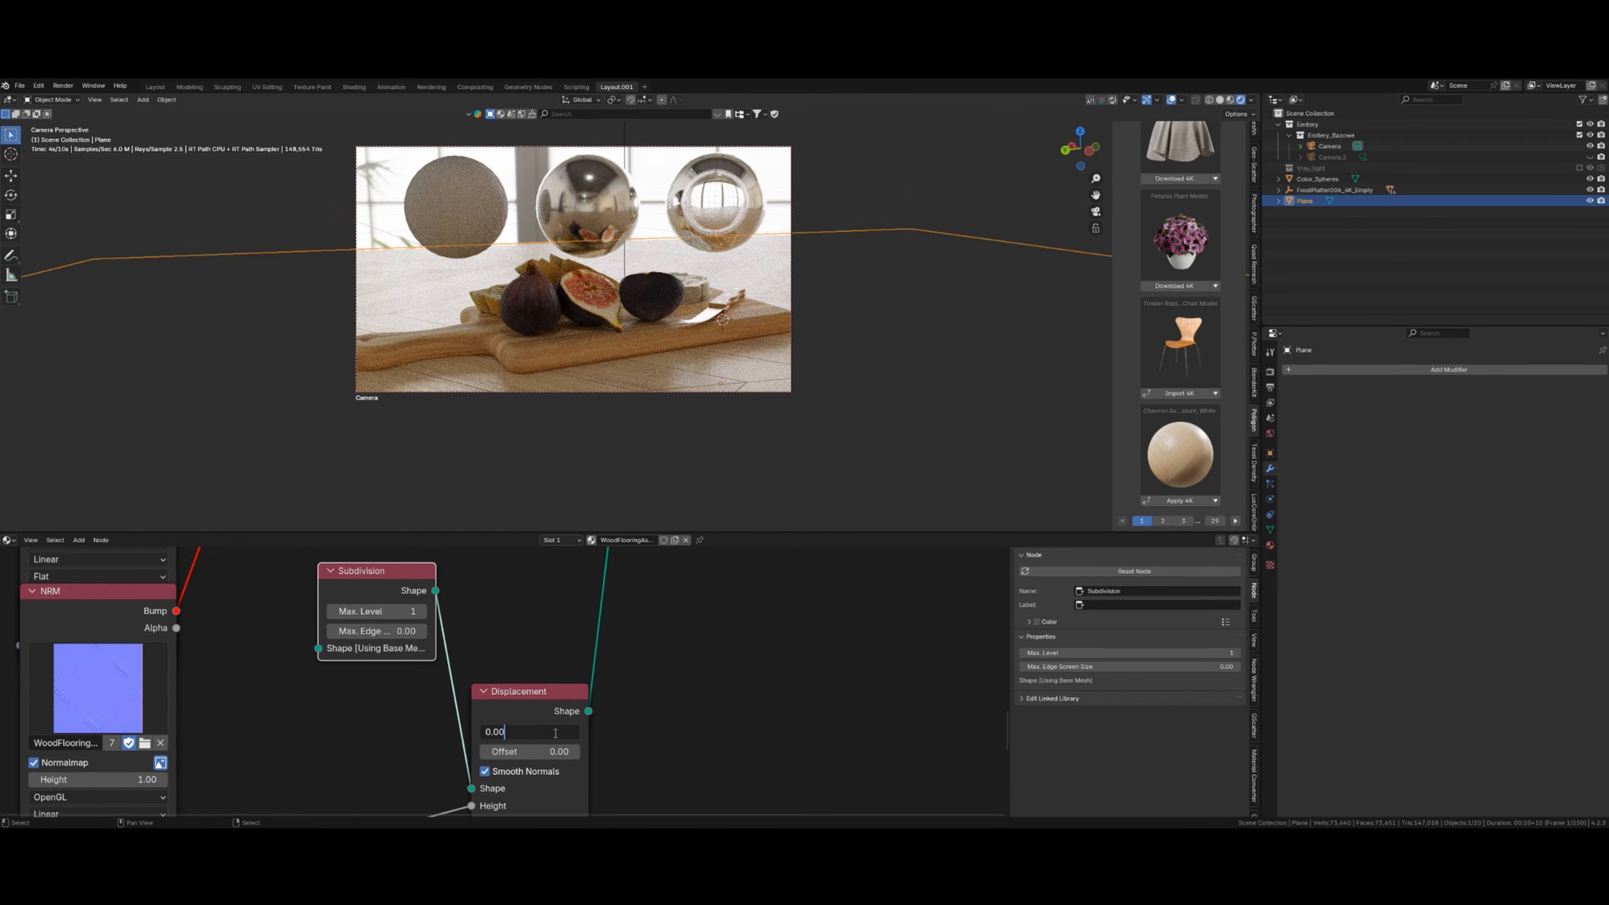
key(Return)
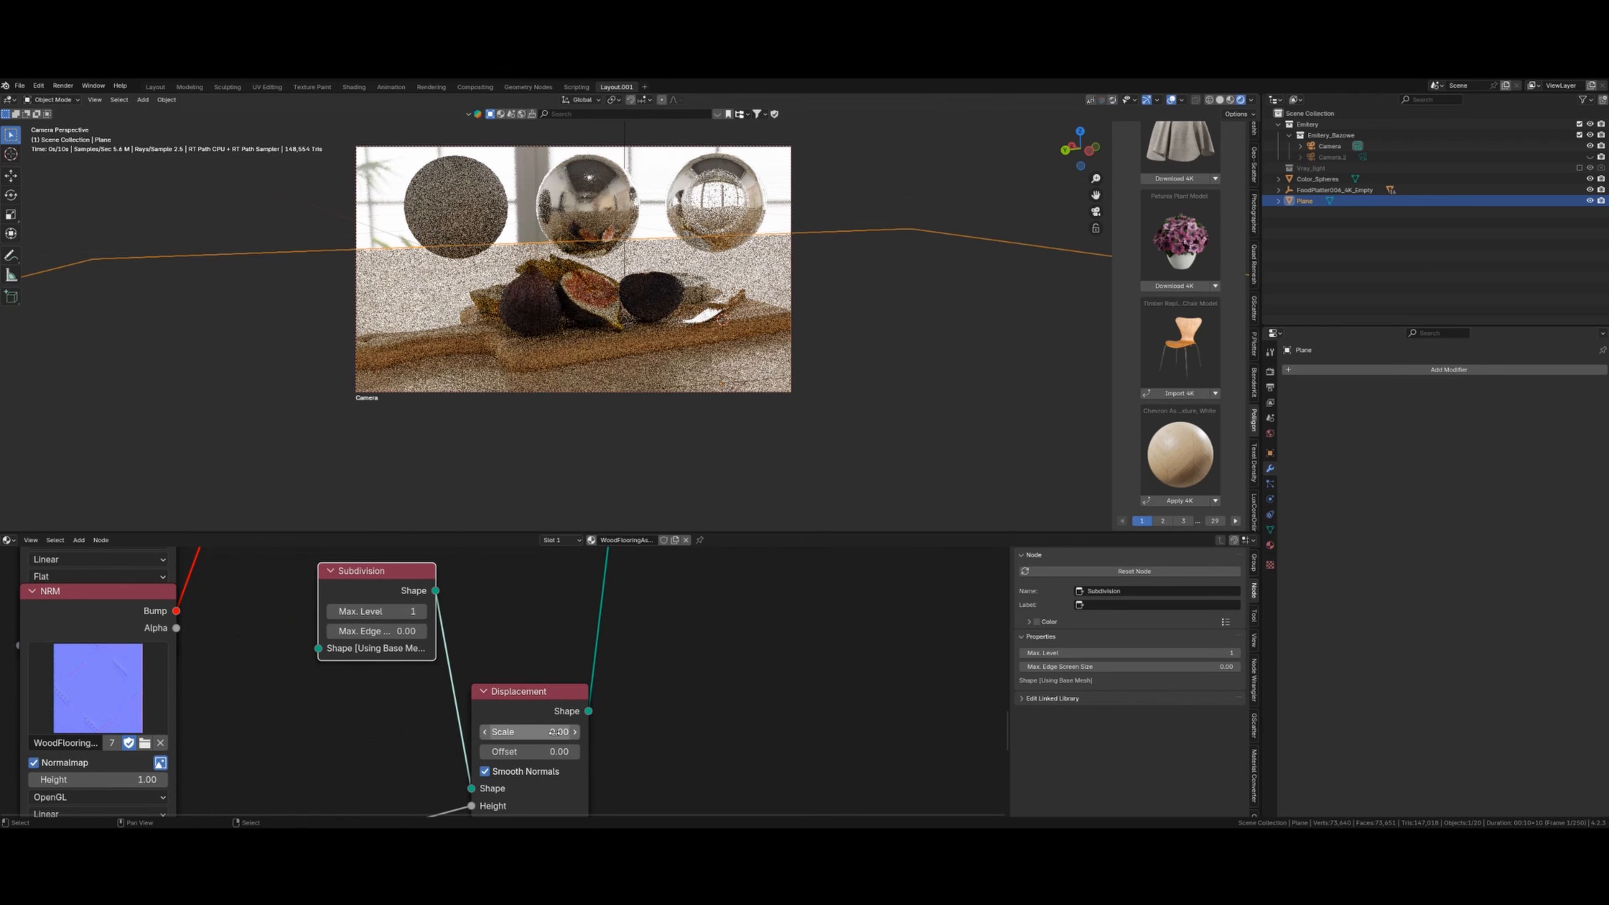
click(533, 737)
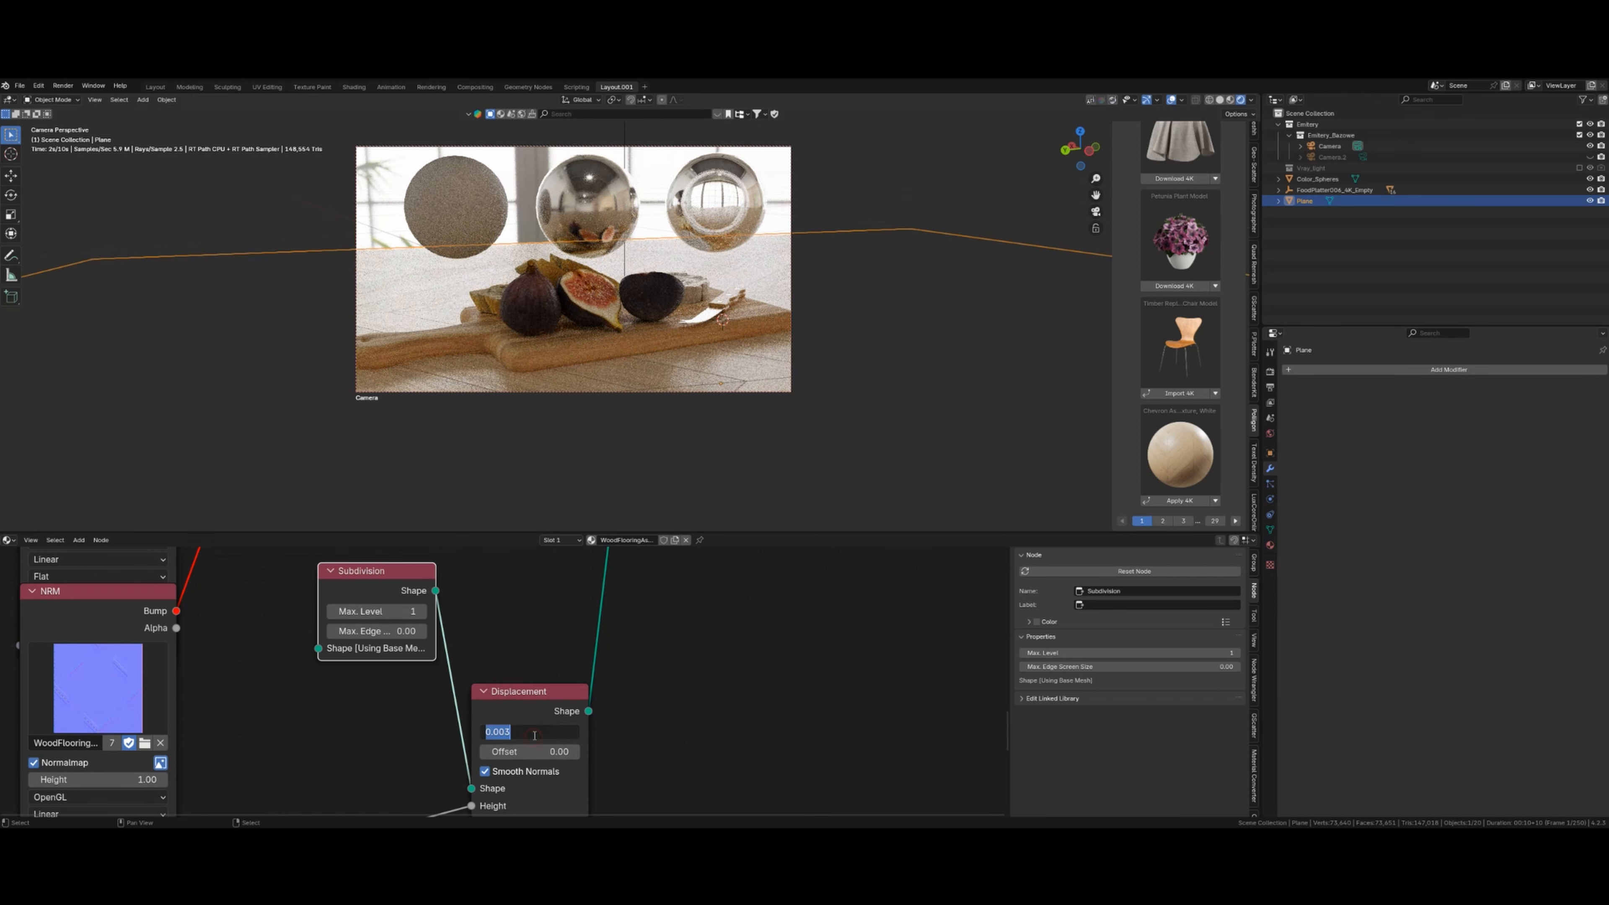
text(0.1)
key(Return)
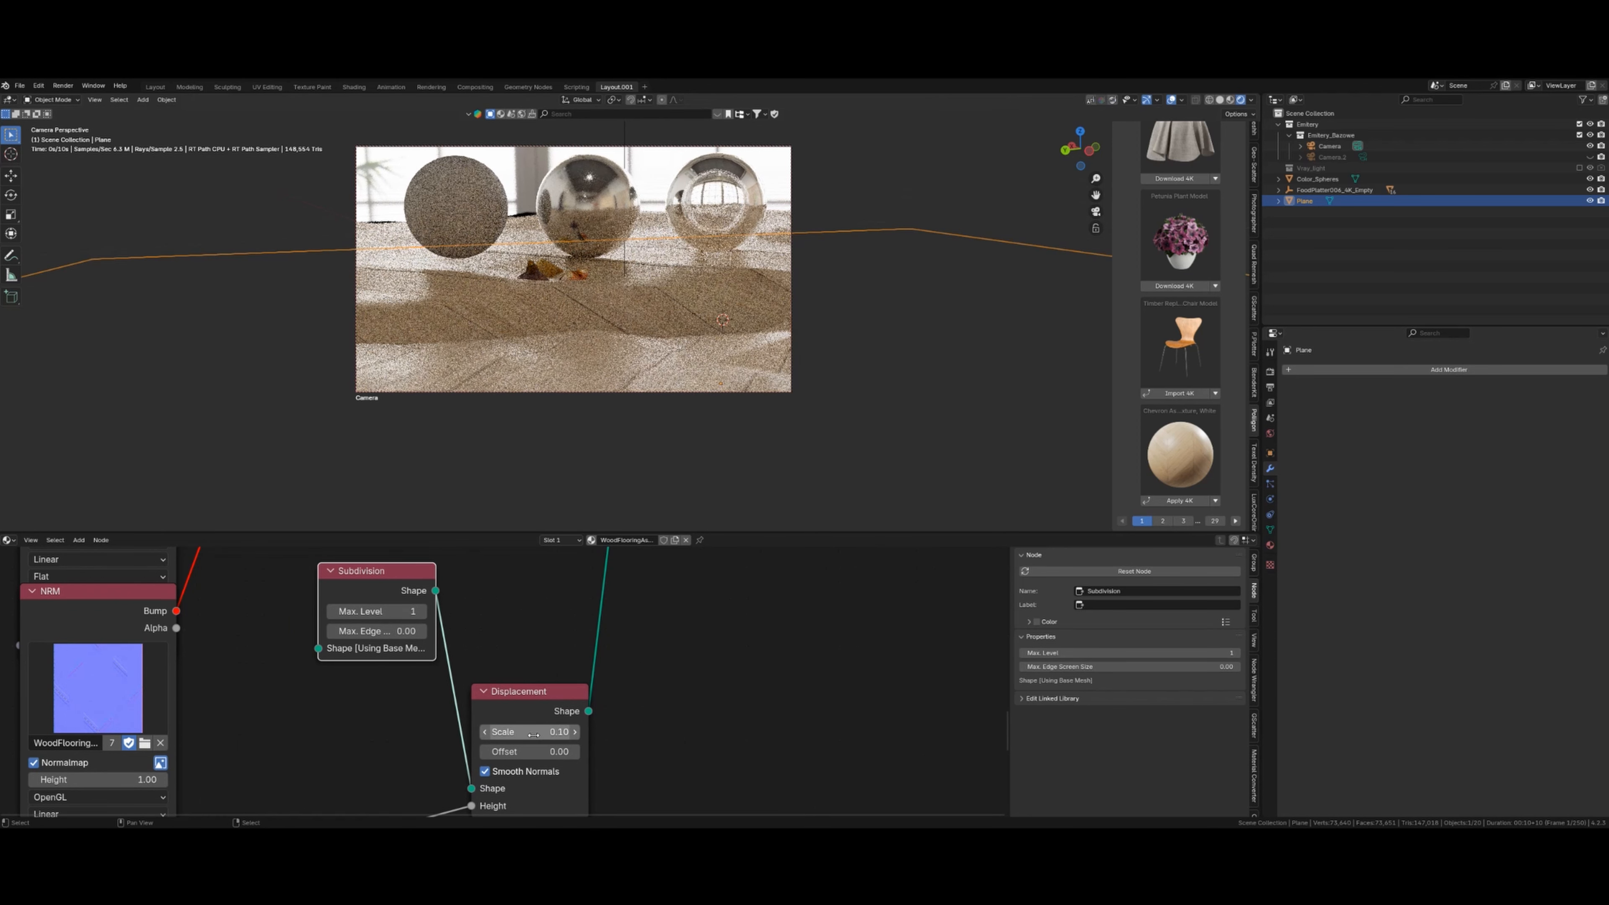
- Set the Subdivision node's max level to 2, then to 4
click(396, 611)
text(2)
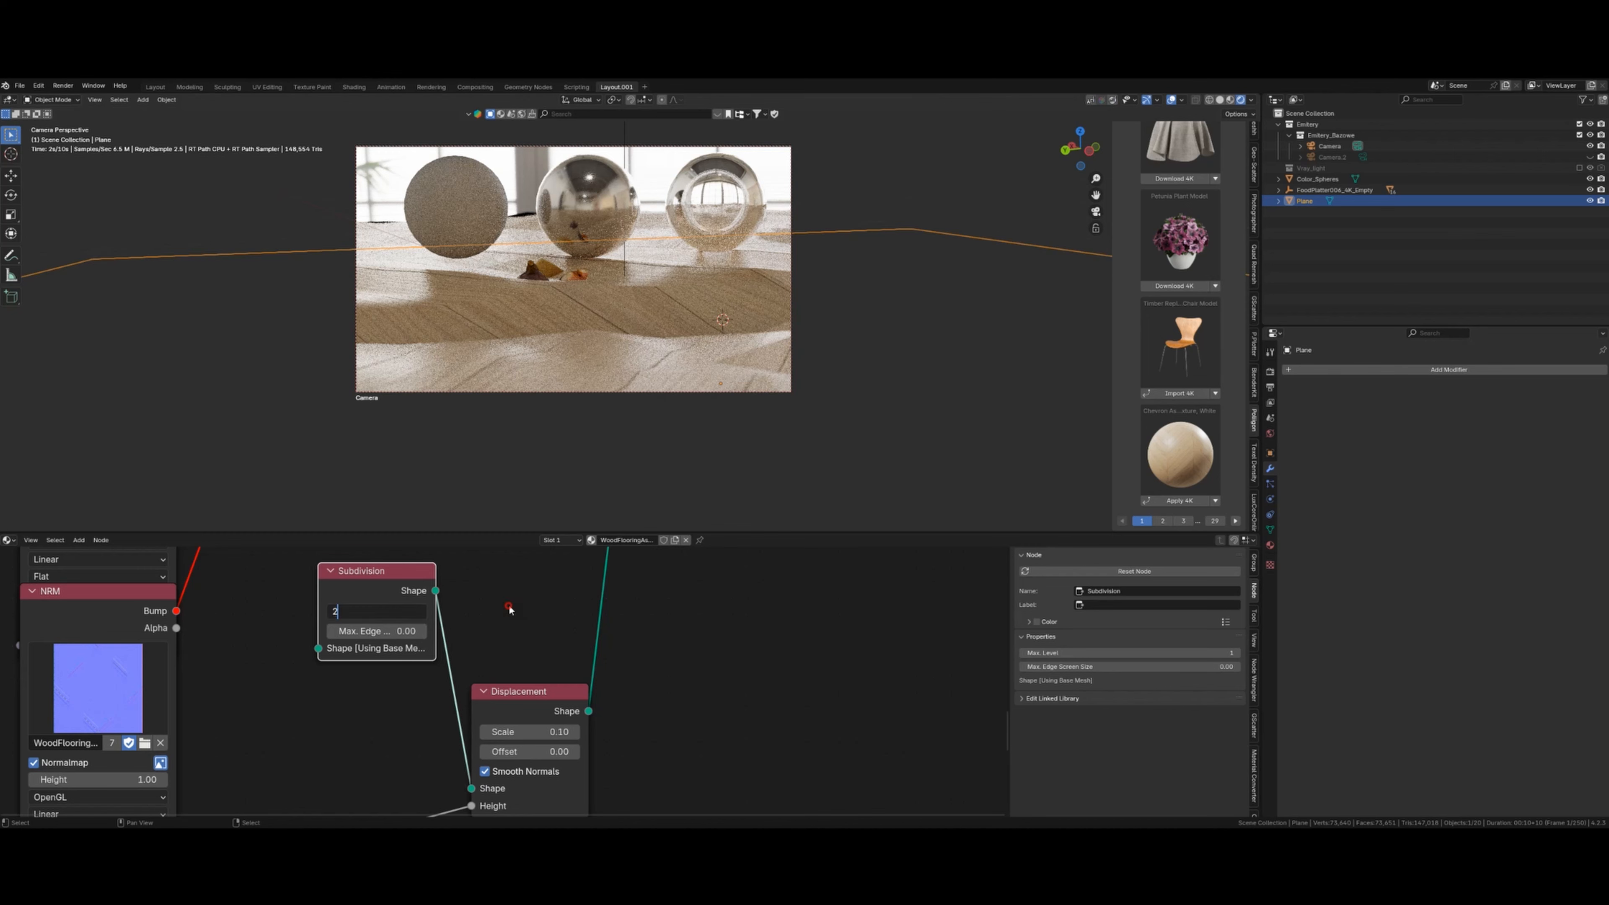
key(Return)
click(392, 615)
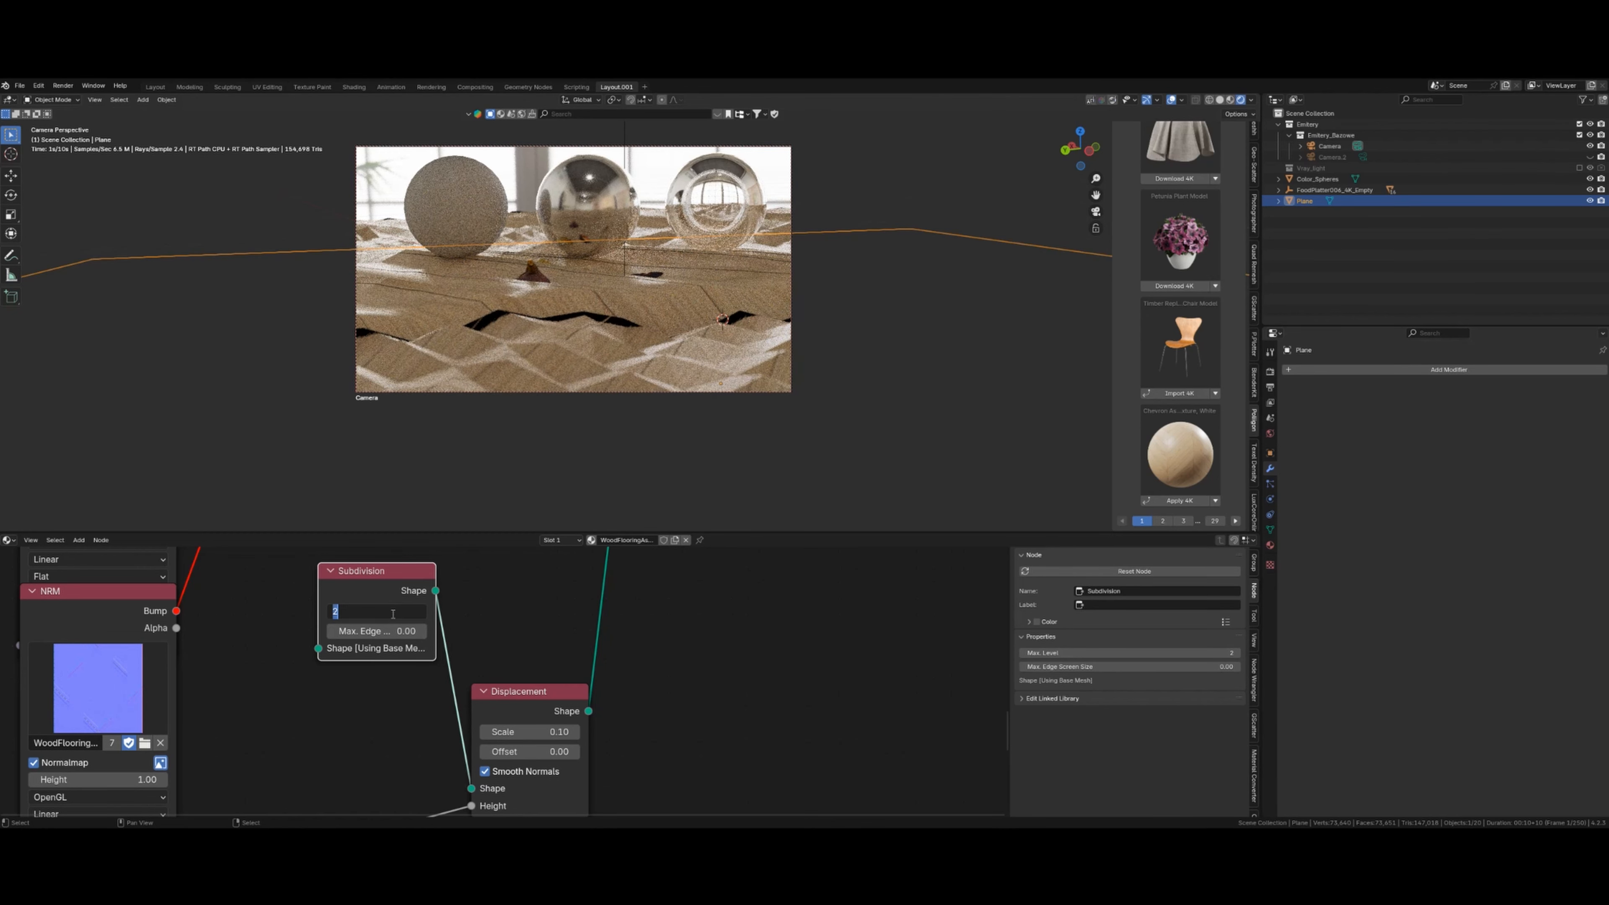
text(4)
key(Return)
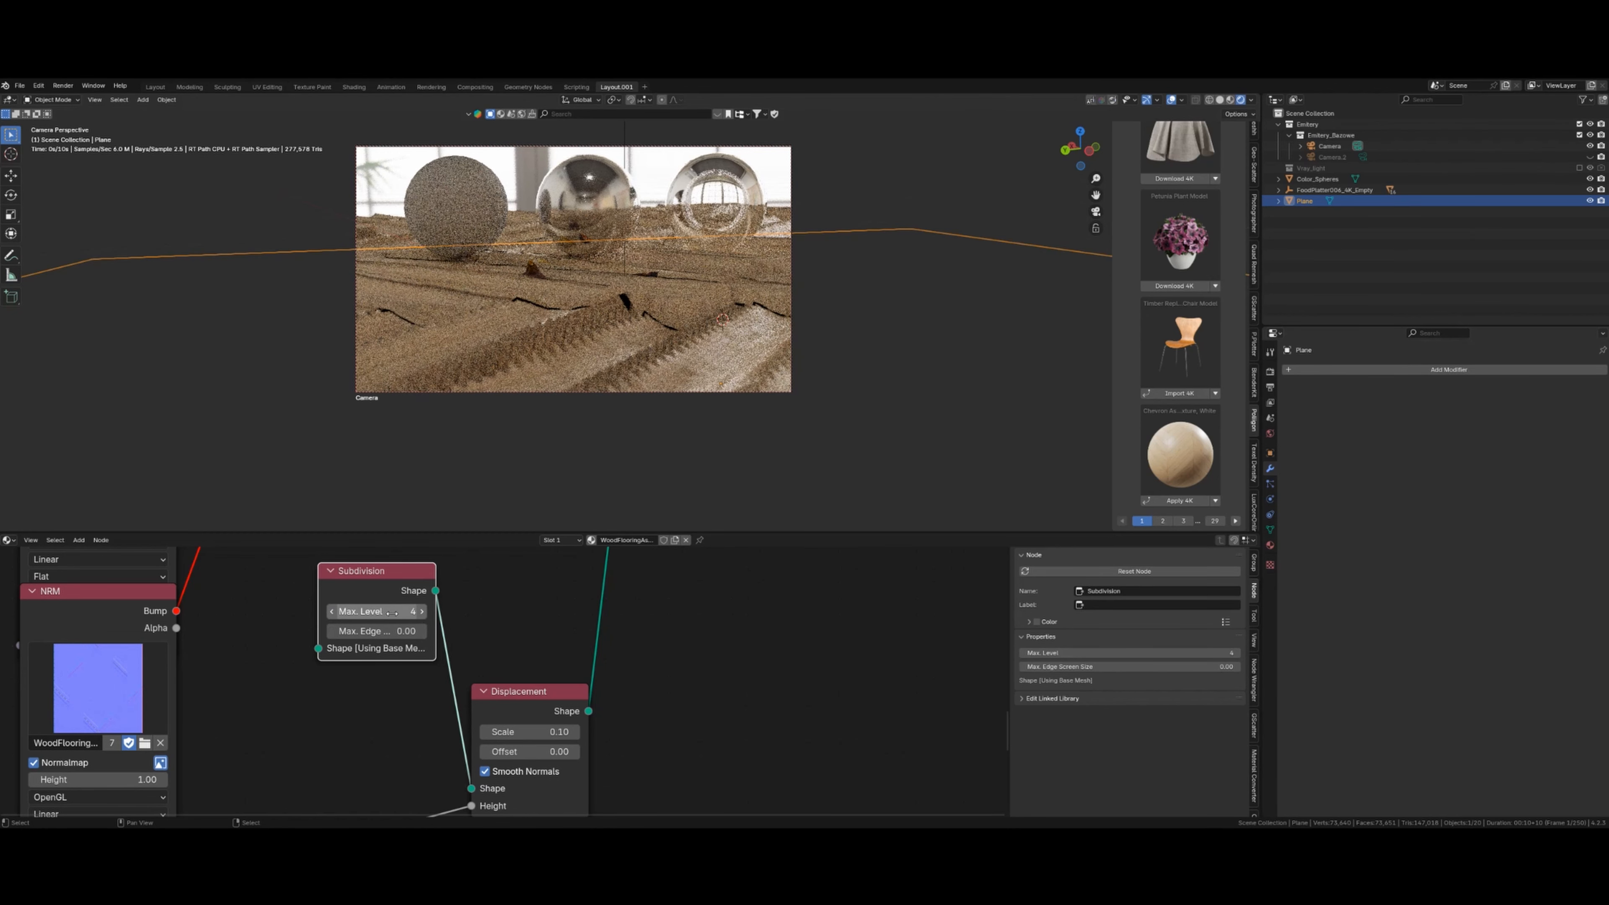
- Lower the displacement scale to 0.02, then 0.002, and deselect everything in the viewport
click(542, 729)
text(0.02)
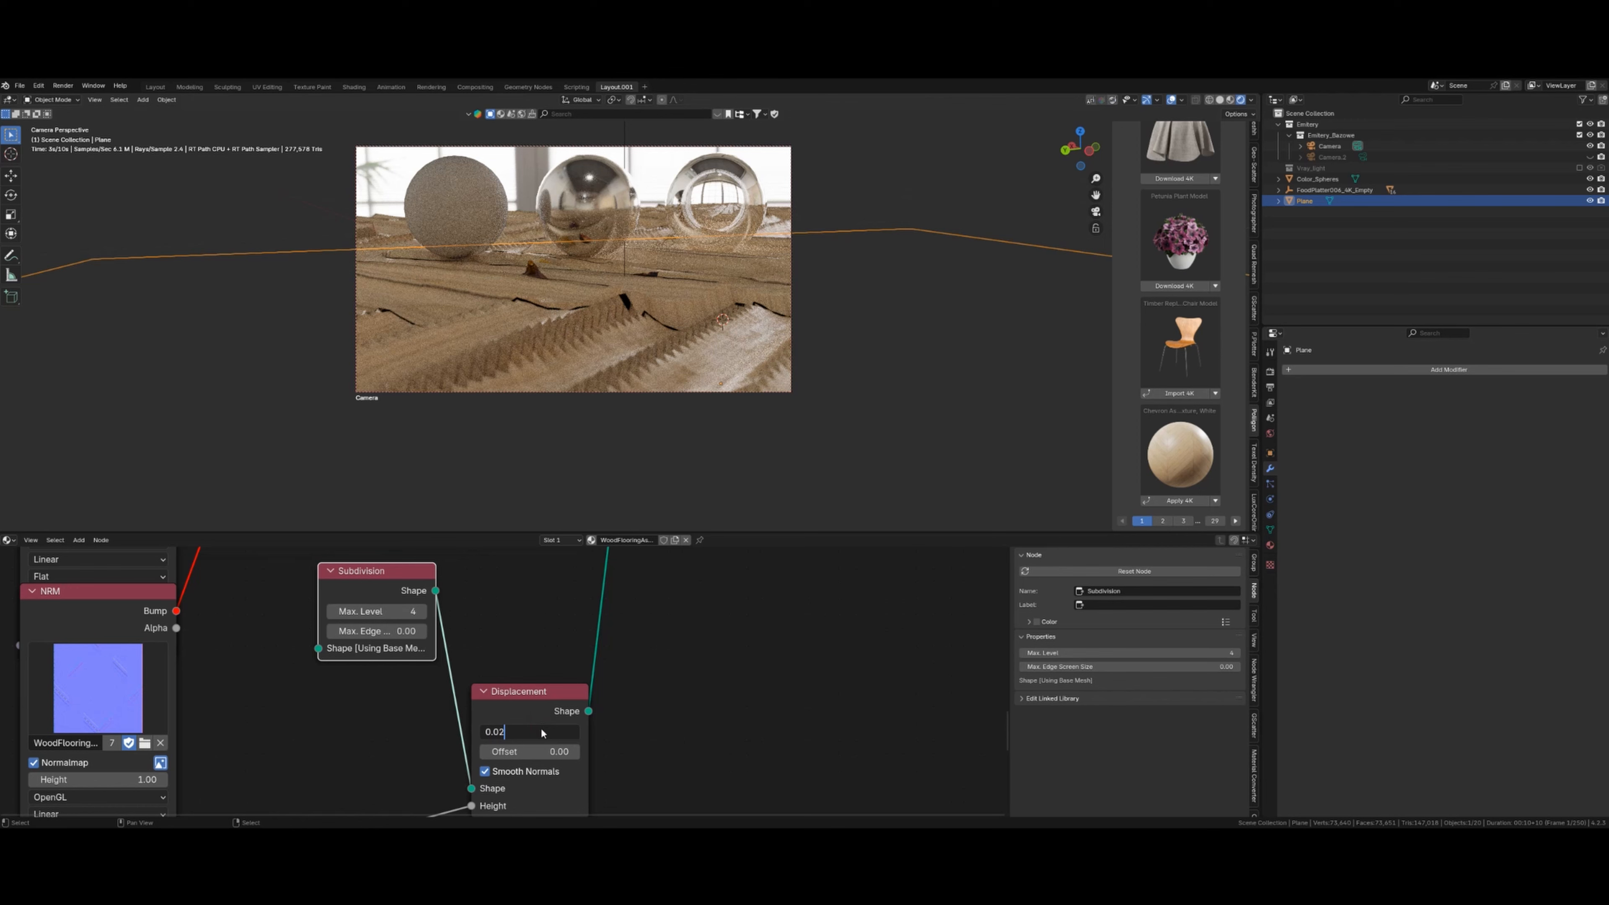
key(Return)
click(542, 730)
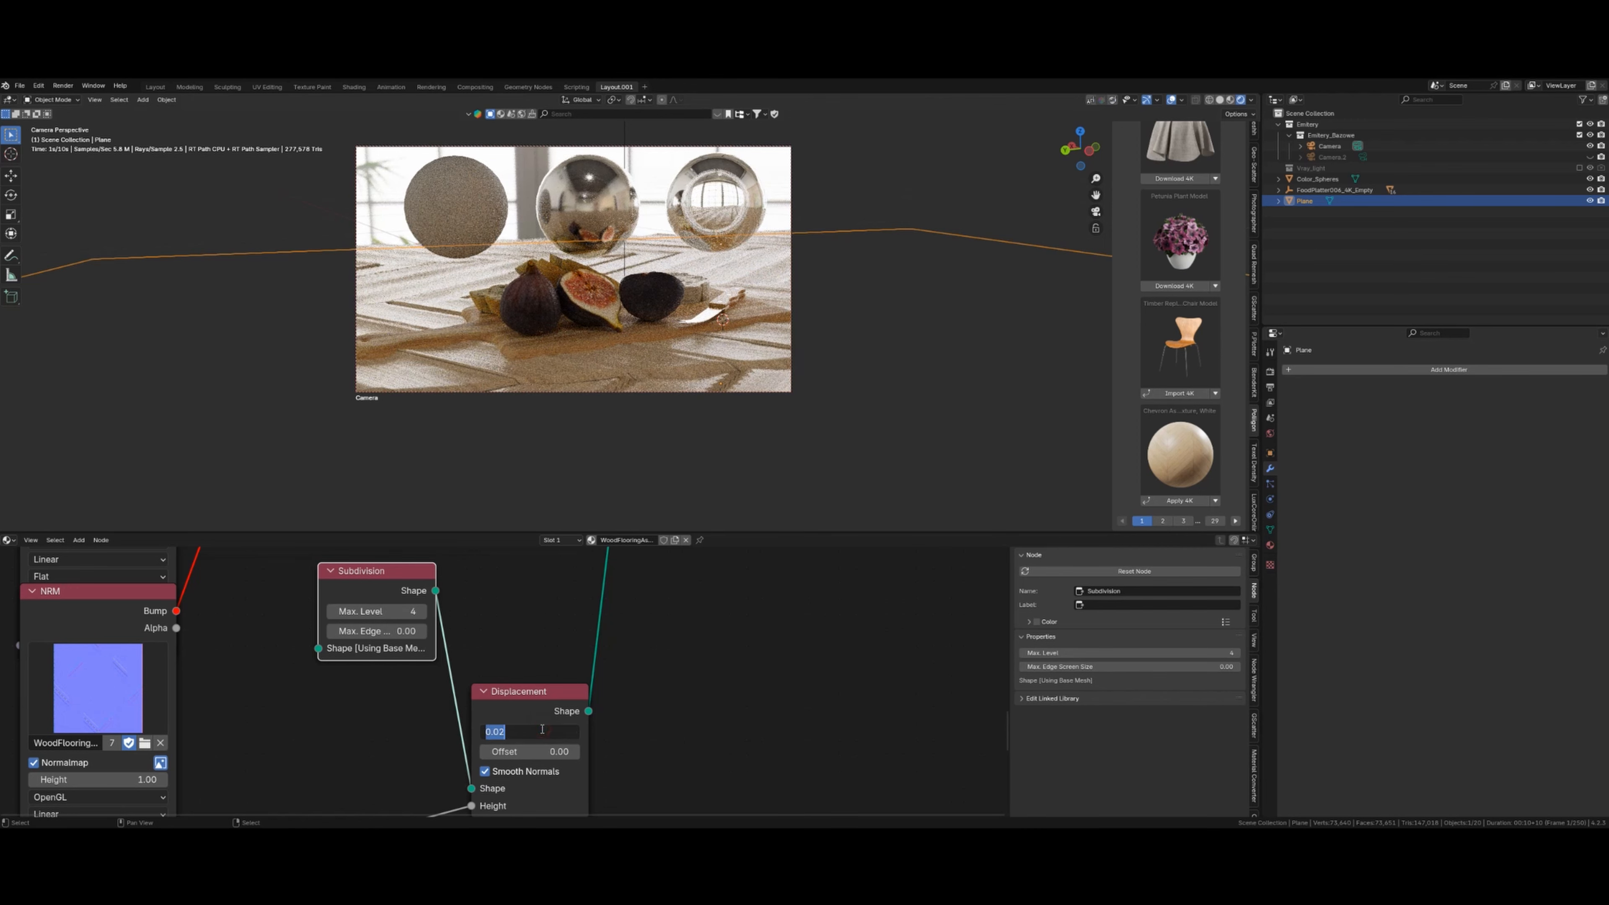
text(0.0)
key(Return)
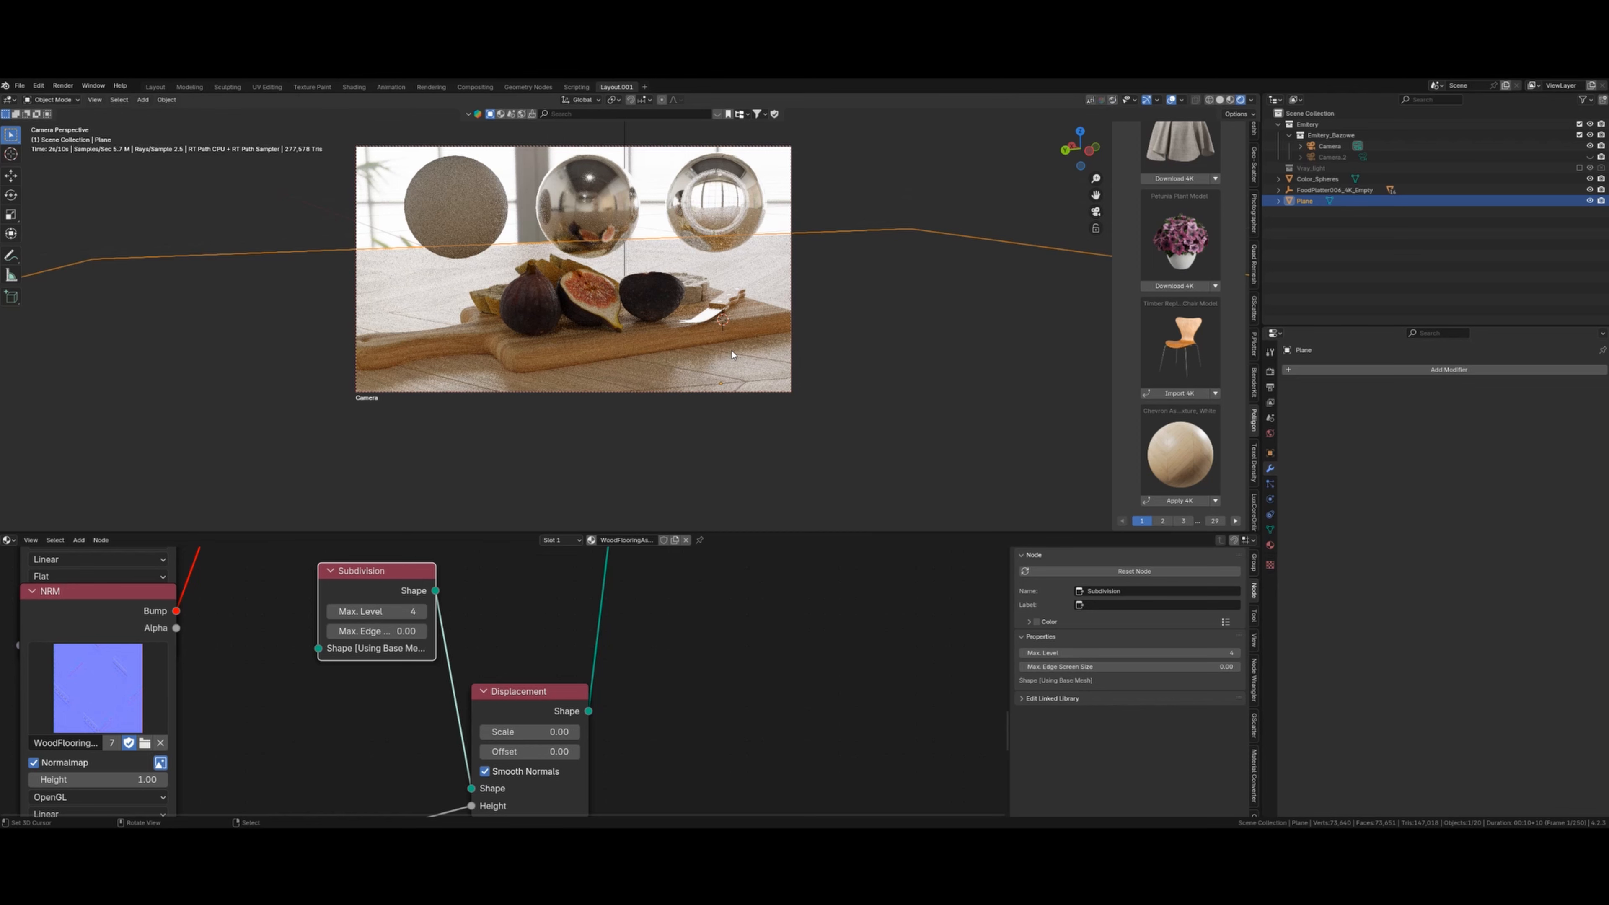
click(685, 265)
key(alt+a)
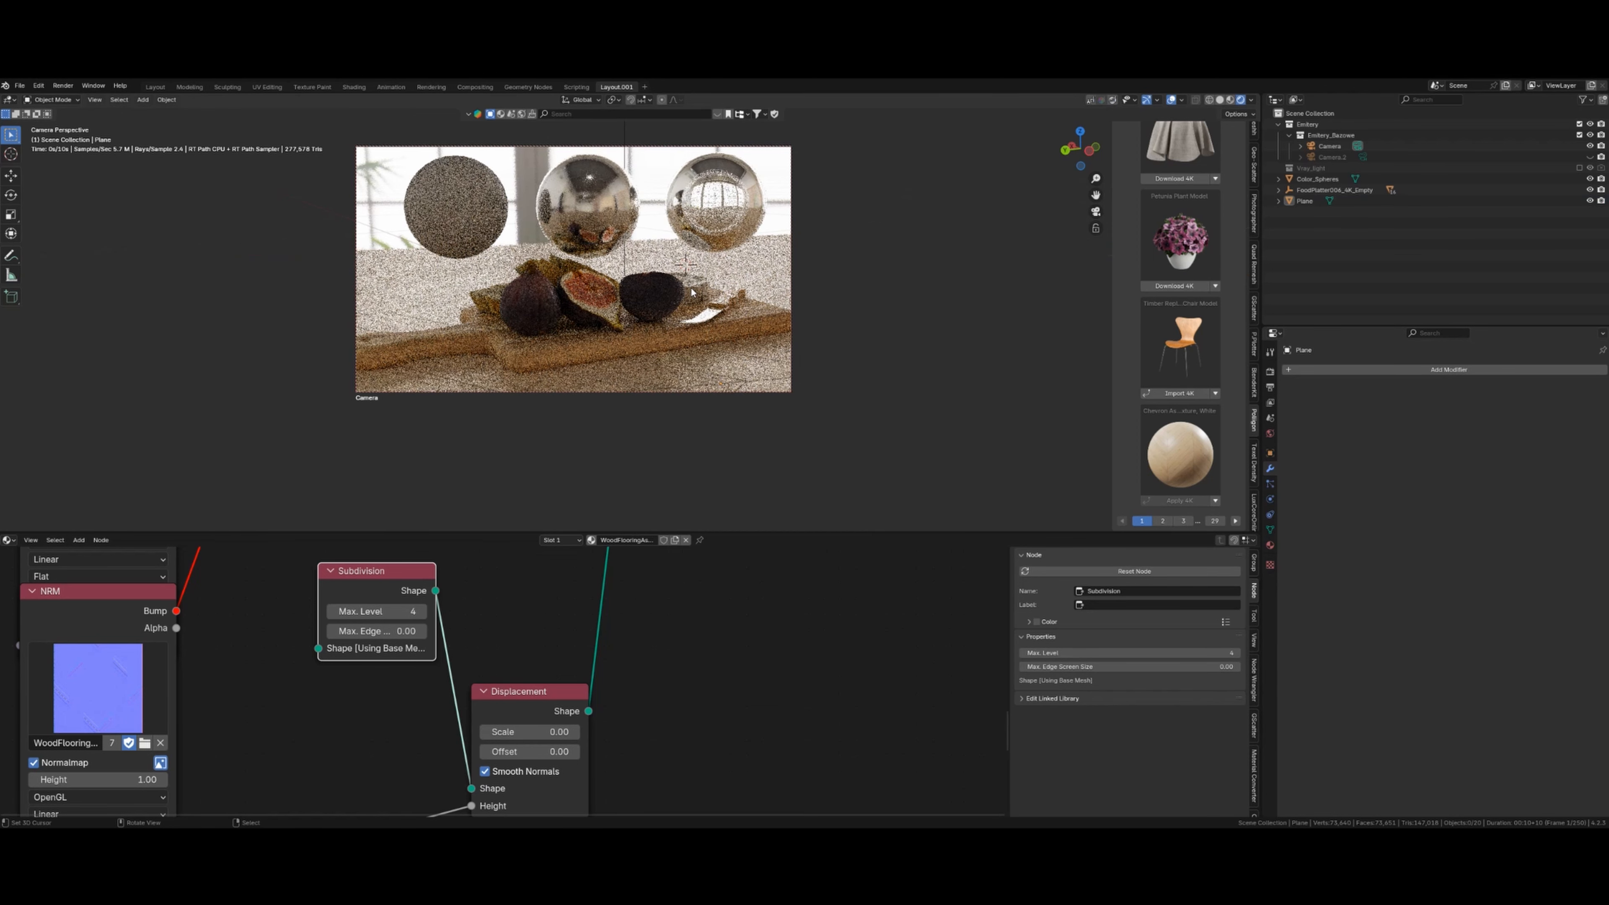
scroll(696, 294, up, 2)
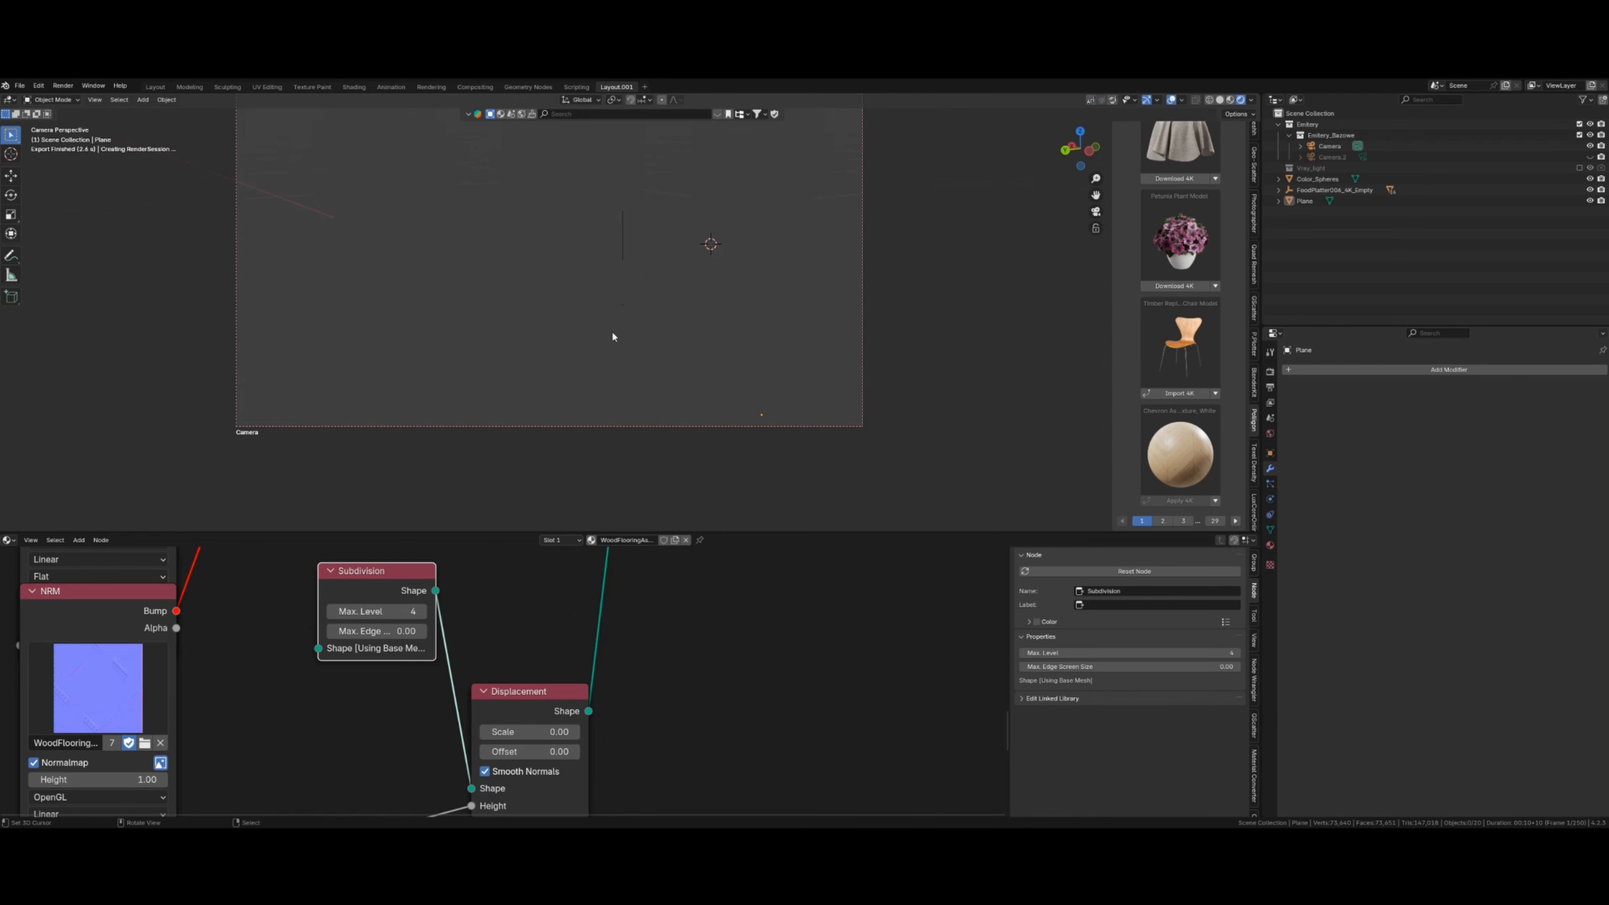
- Orbit around the fig platter in solid and rendered shading, ending in solid shading
key(z)
mouse_move(659, 332)
middle_down()
mouse_move(749, 334)
mouse_move(655, 355)
mouse_move(649, 337)
mouse_move(671, 348)
mouse_move(651, 339)
mouse_move(654, 378)
mouse_move(729, 380)
middle_up()
scroll(655, 356, down, 8)
scroll(650, 340, up, 6)
scroll(604, 381, up, 2)
mouse_move(604, 381)
middle_down()
mouse_move(559, 374)
mouse_move(583, 332)
mouse_move(546, 396)
mouse_move(615, 380)
middle_up()
scroll(584, 339, up, 2)
key(shift+z)
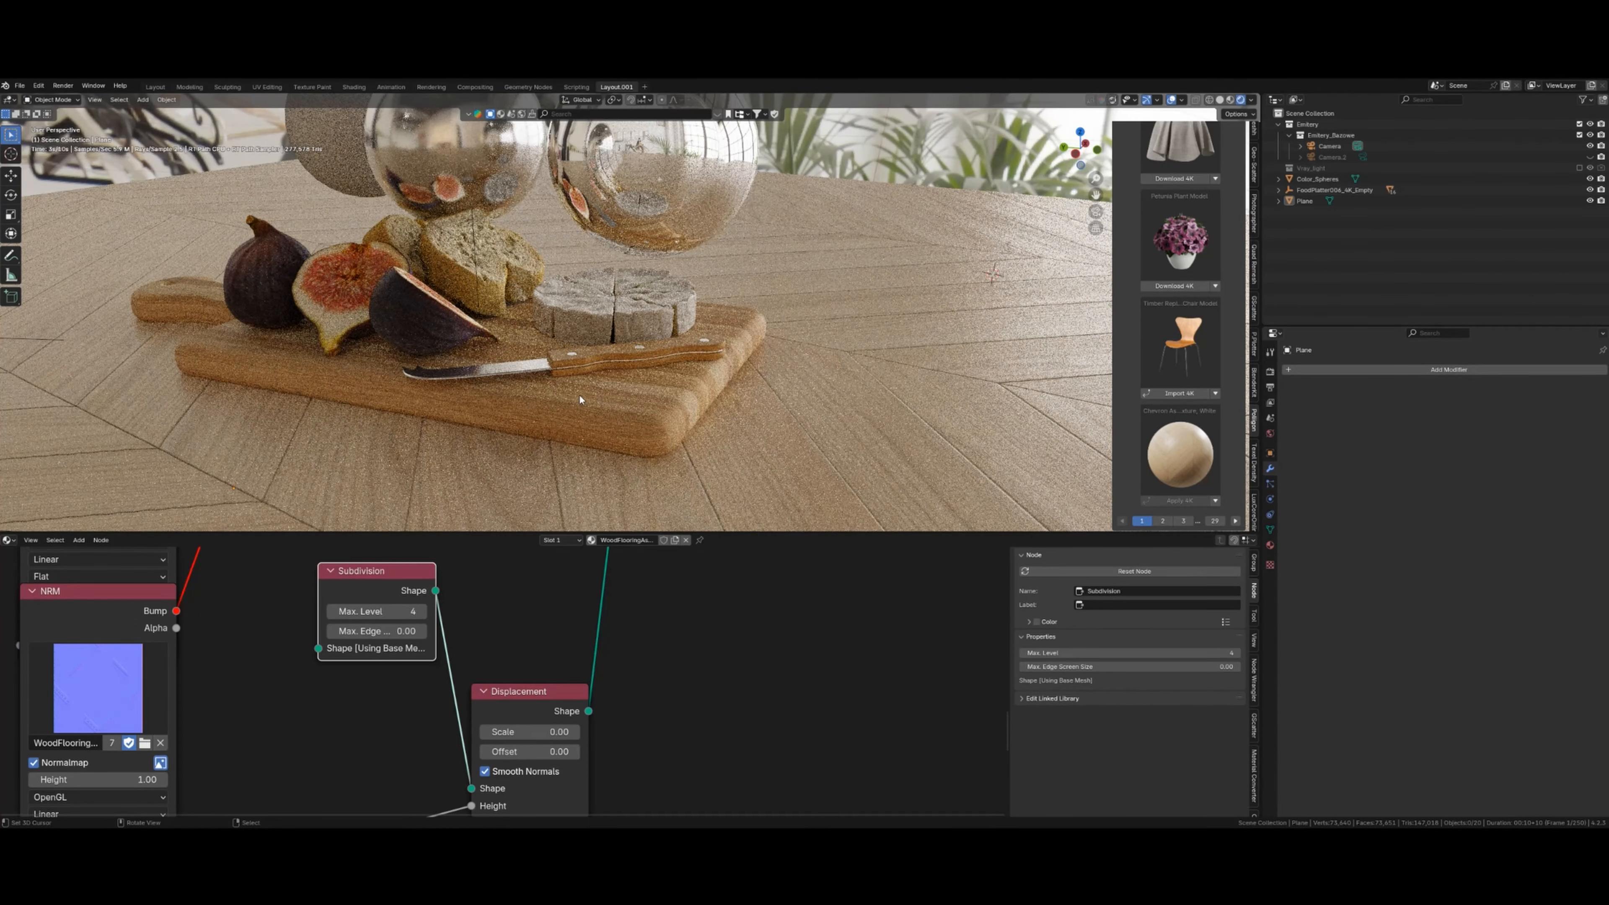
middle_drag(533, 393, 754, 341)
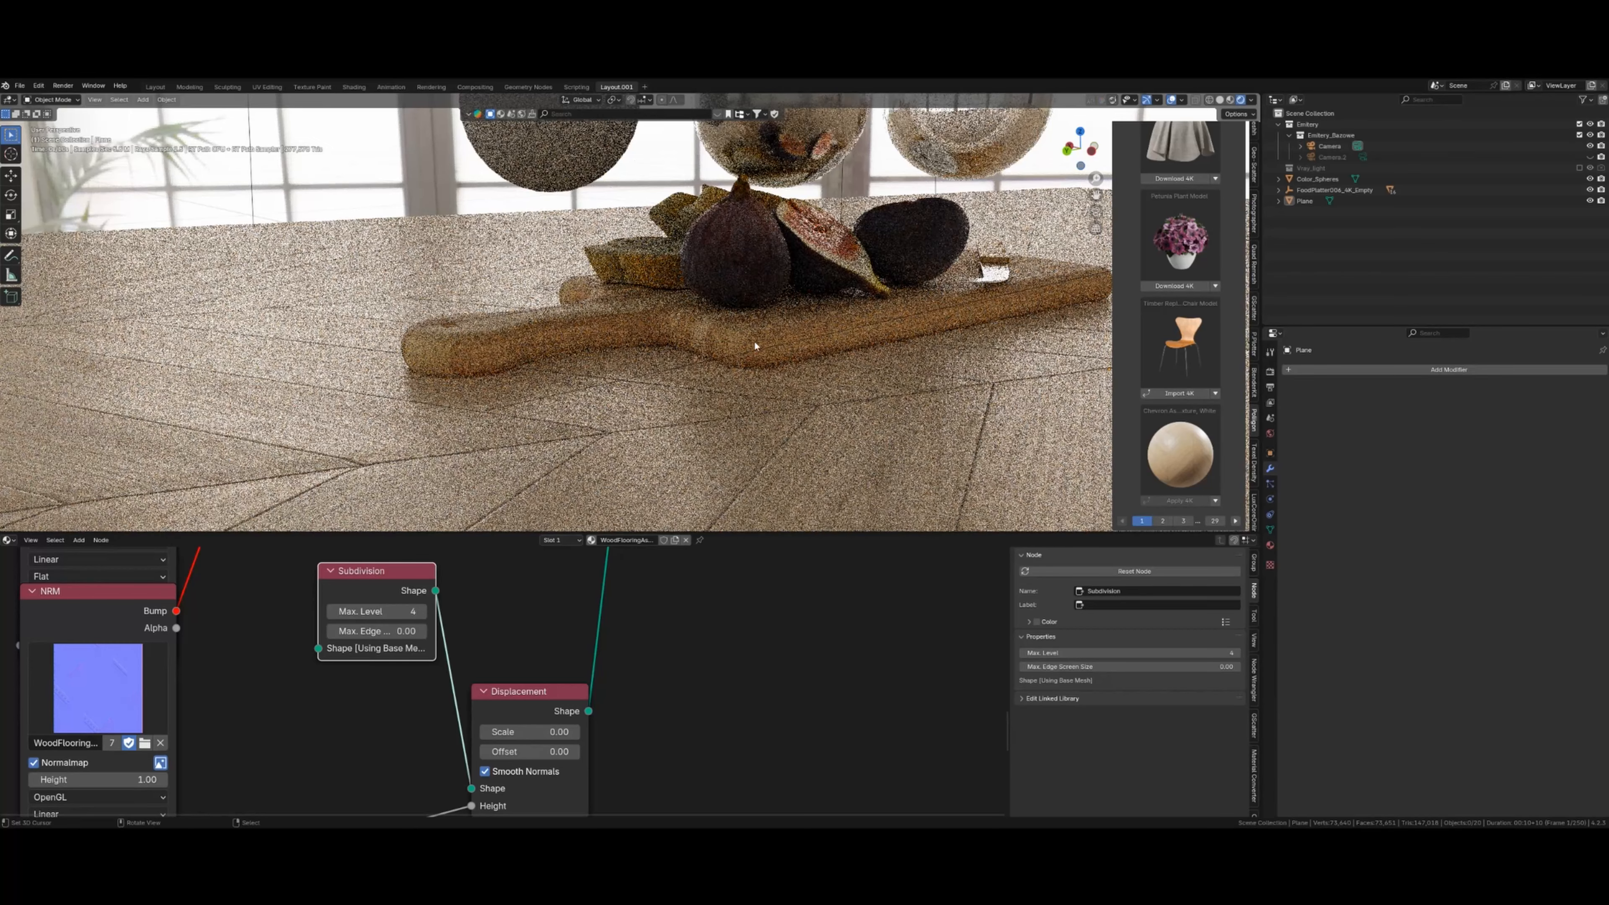
key(z)
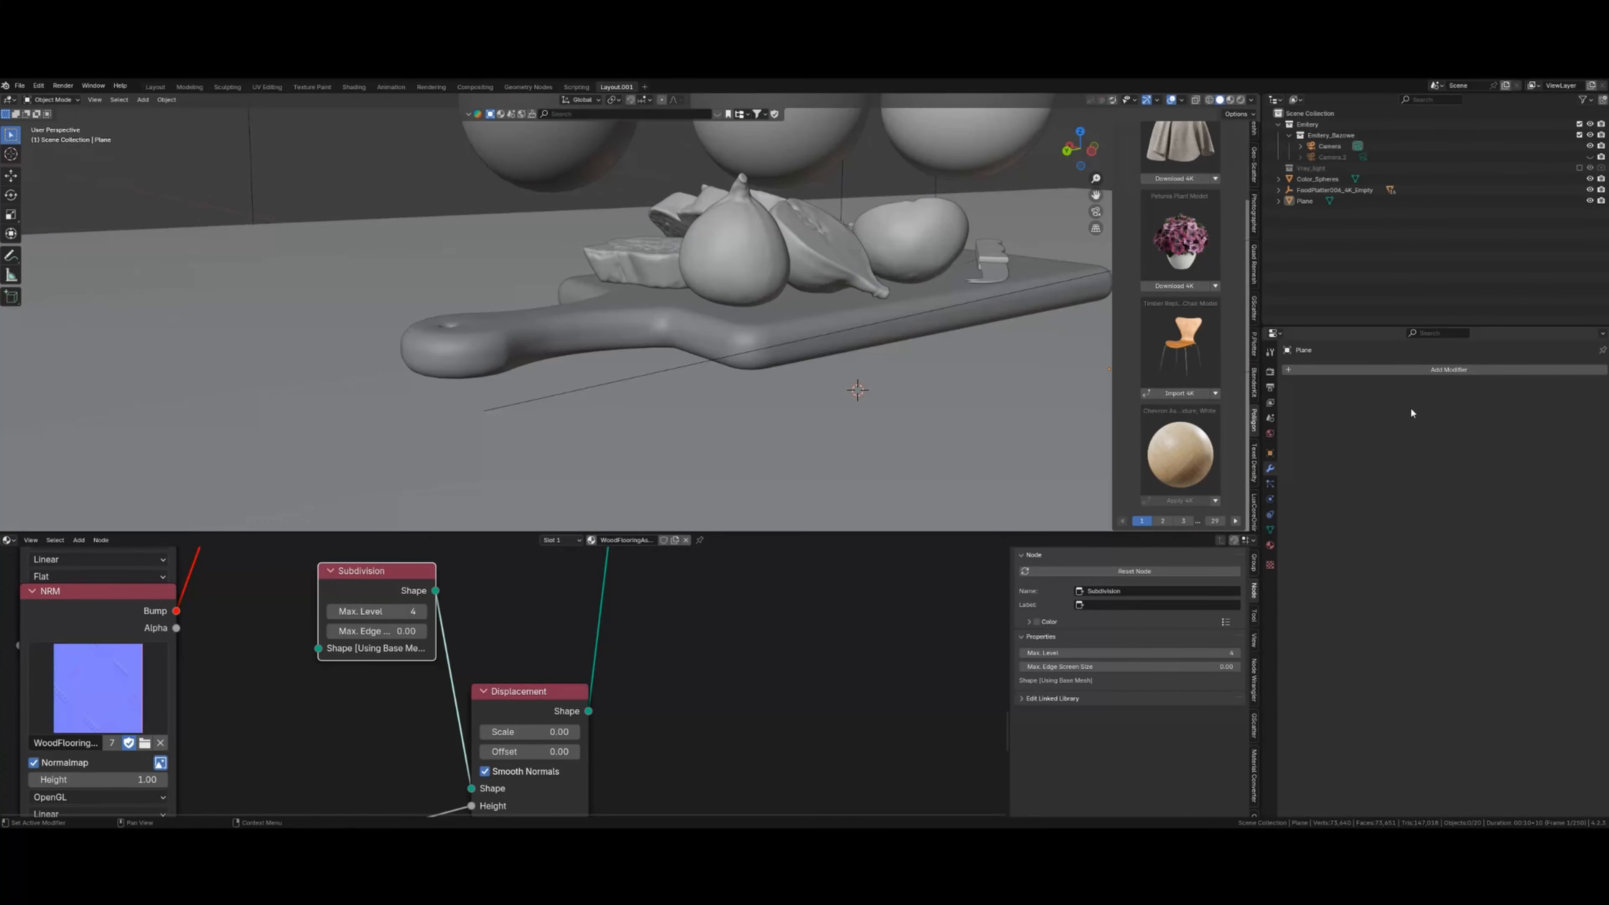
- Set the scene's render engine to Octane
click(1270, 372)
click(1477, 369)
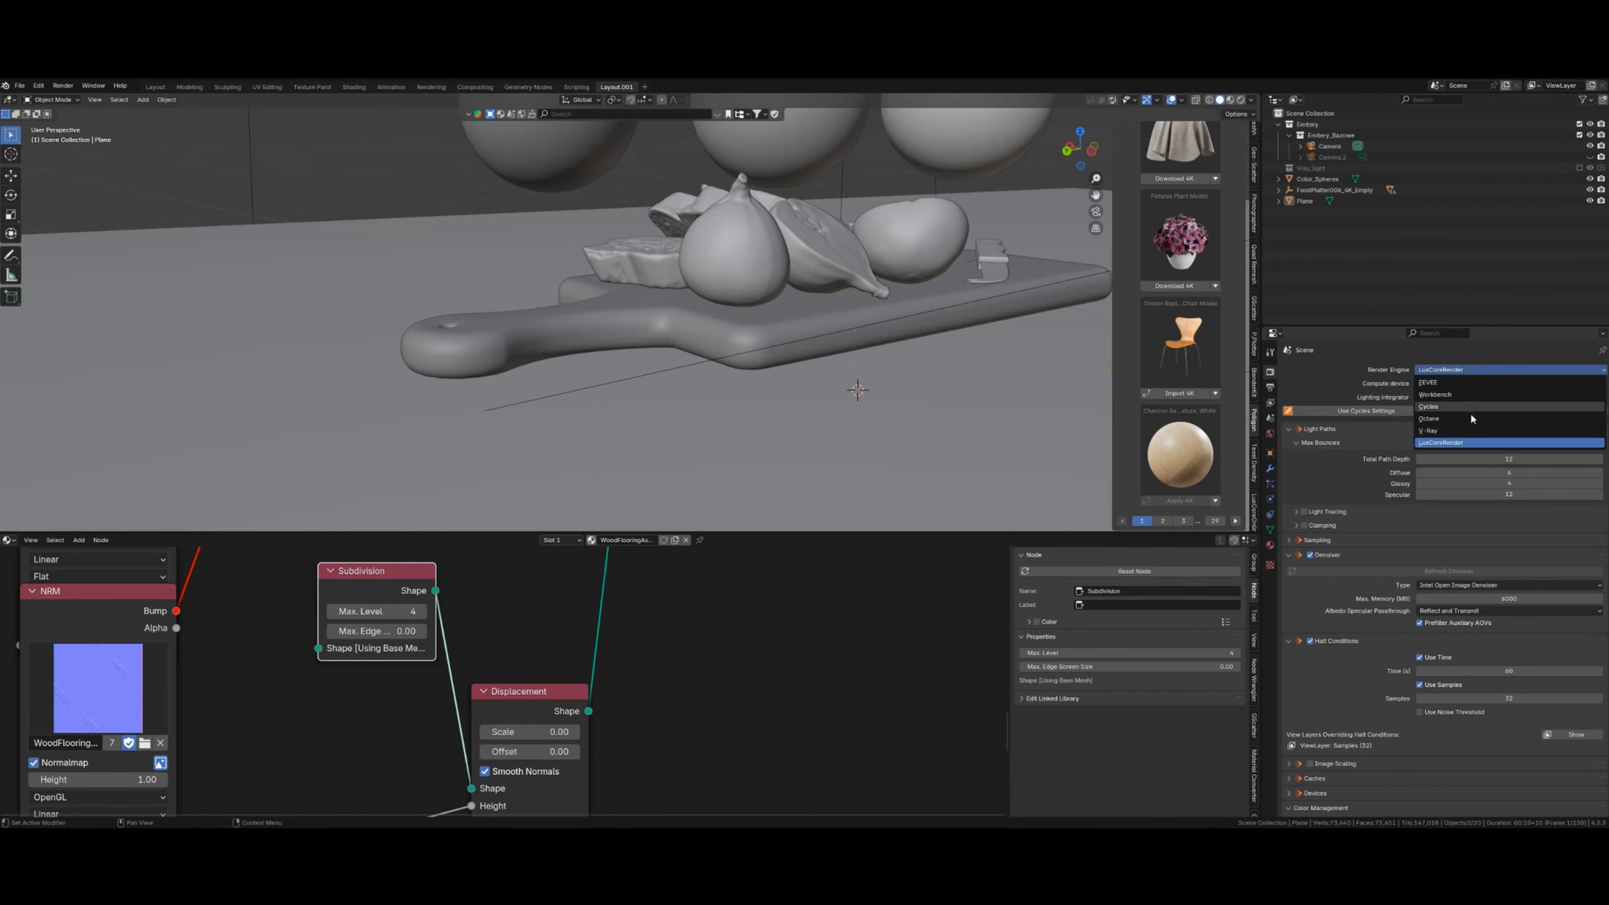
click(1466, 419)
scroll(627, 688, down, 8)
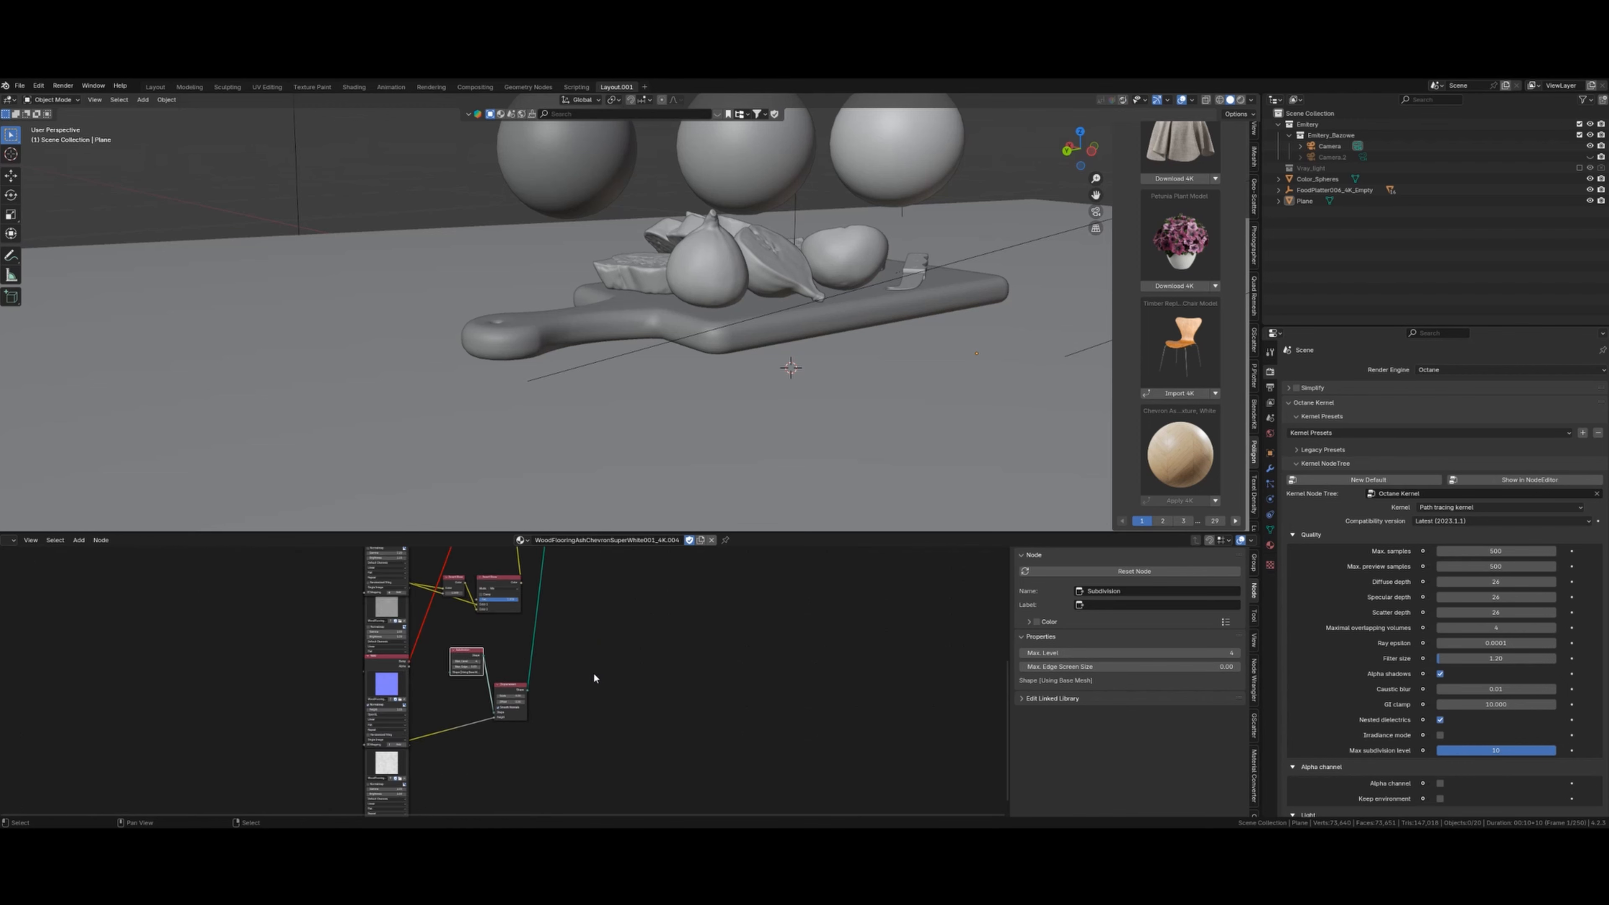
- Show the floor's material settings and the Octane Material Converter tools
scroll(654, 685, down, 2)
click(1270, 546)
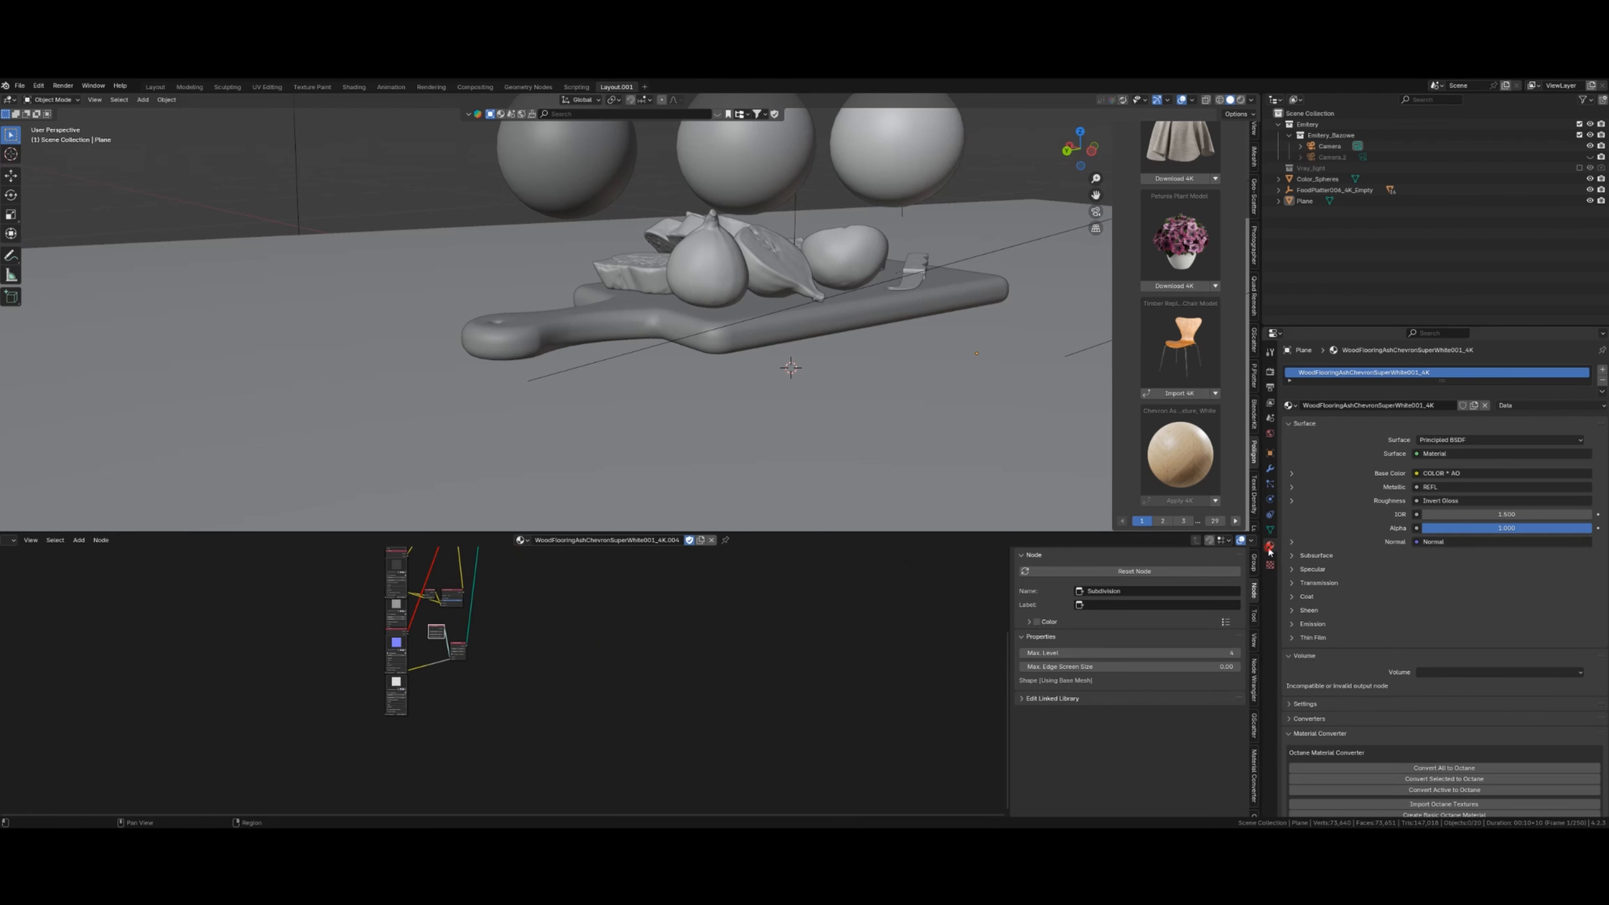
scroll(1343, 479, down, 3)
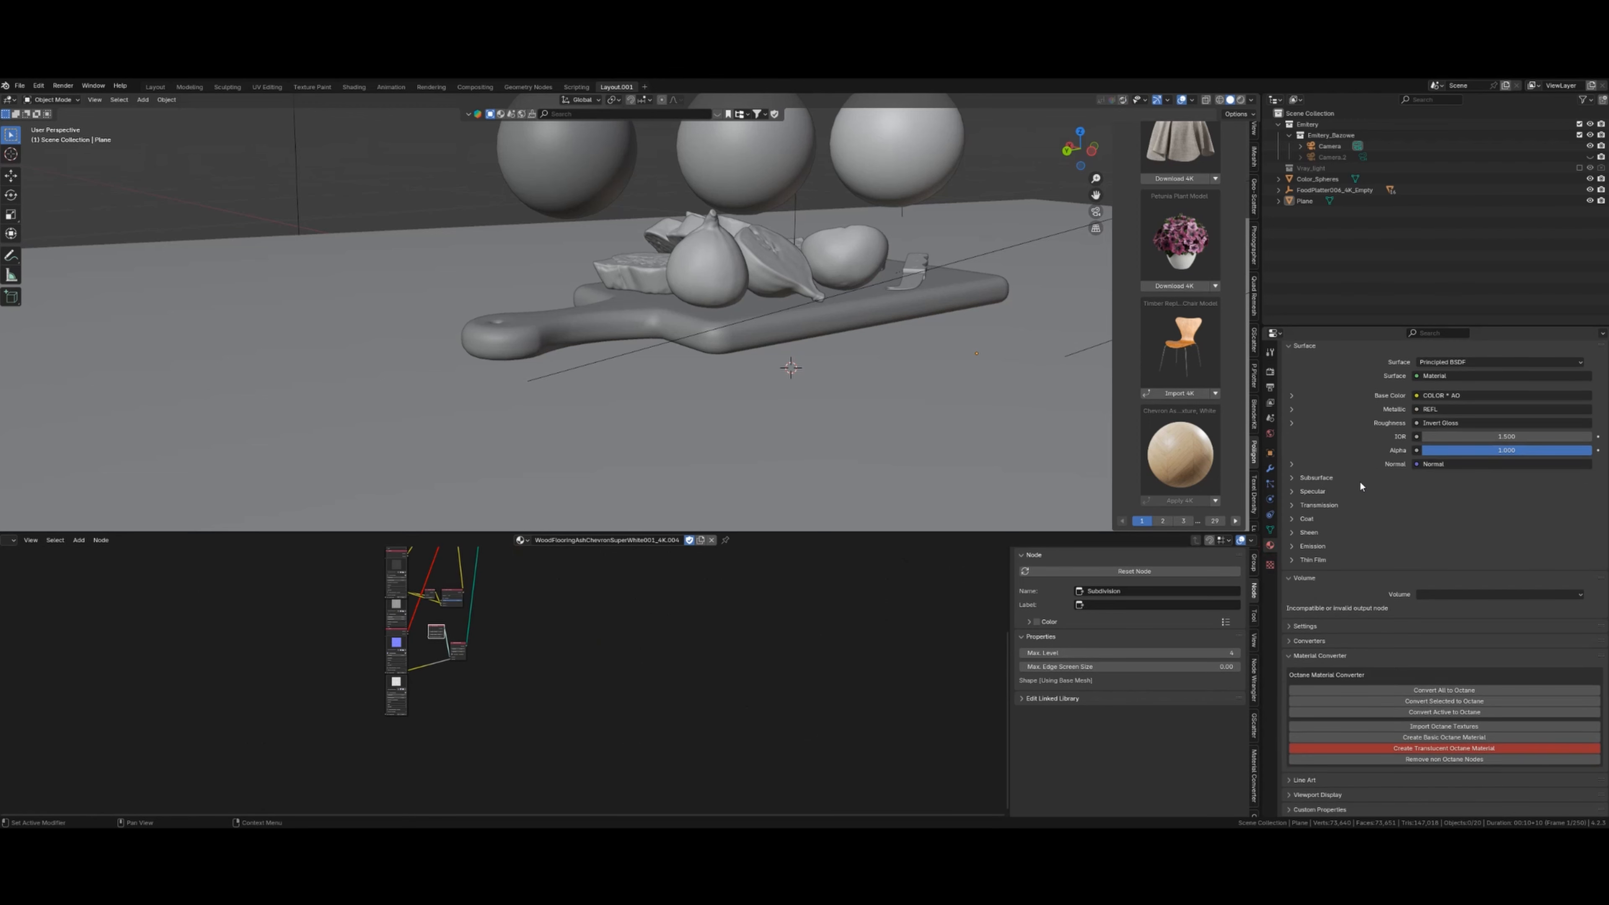
click(1254, 774)
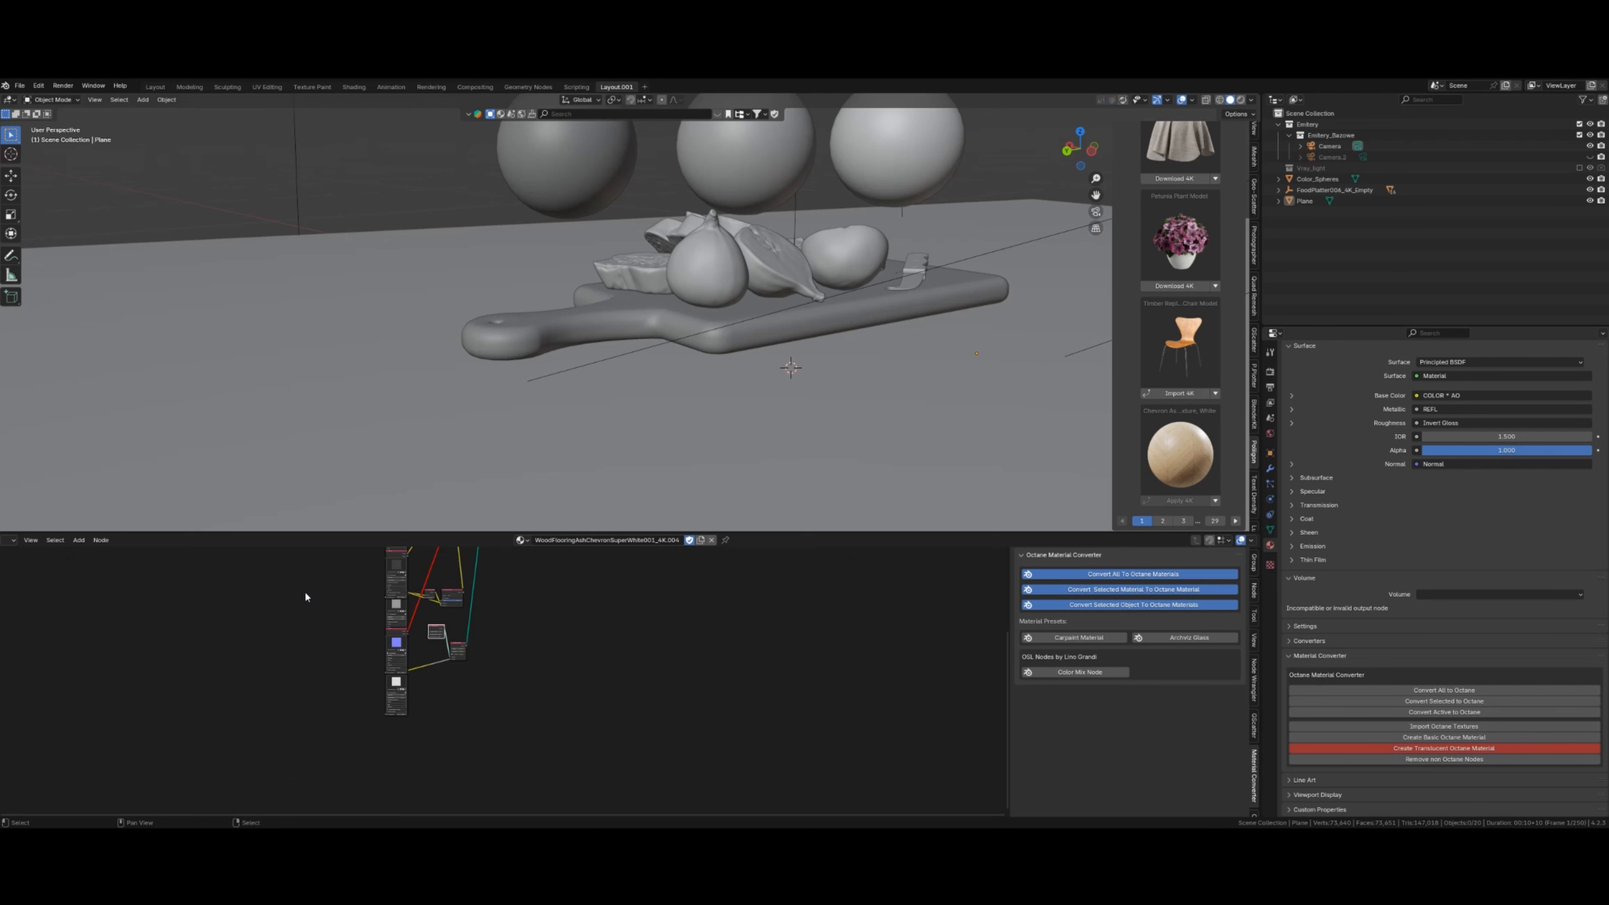
- Turn the bottom area into a Shader Editor showing the wood flooring material's nodes
click(11, 541)
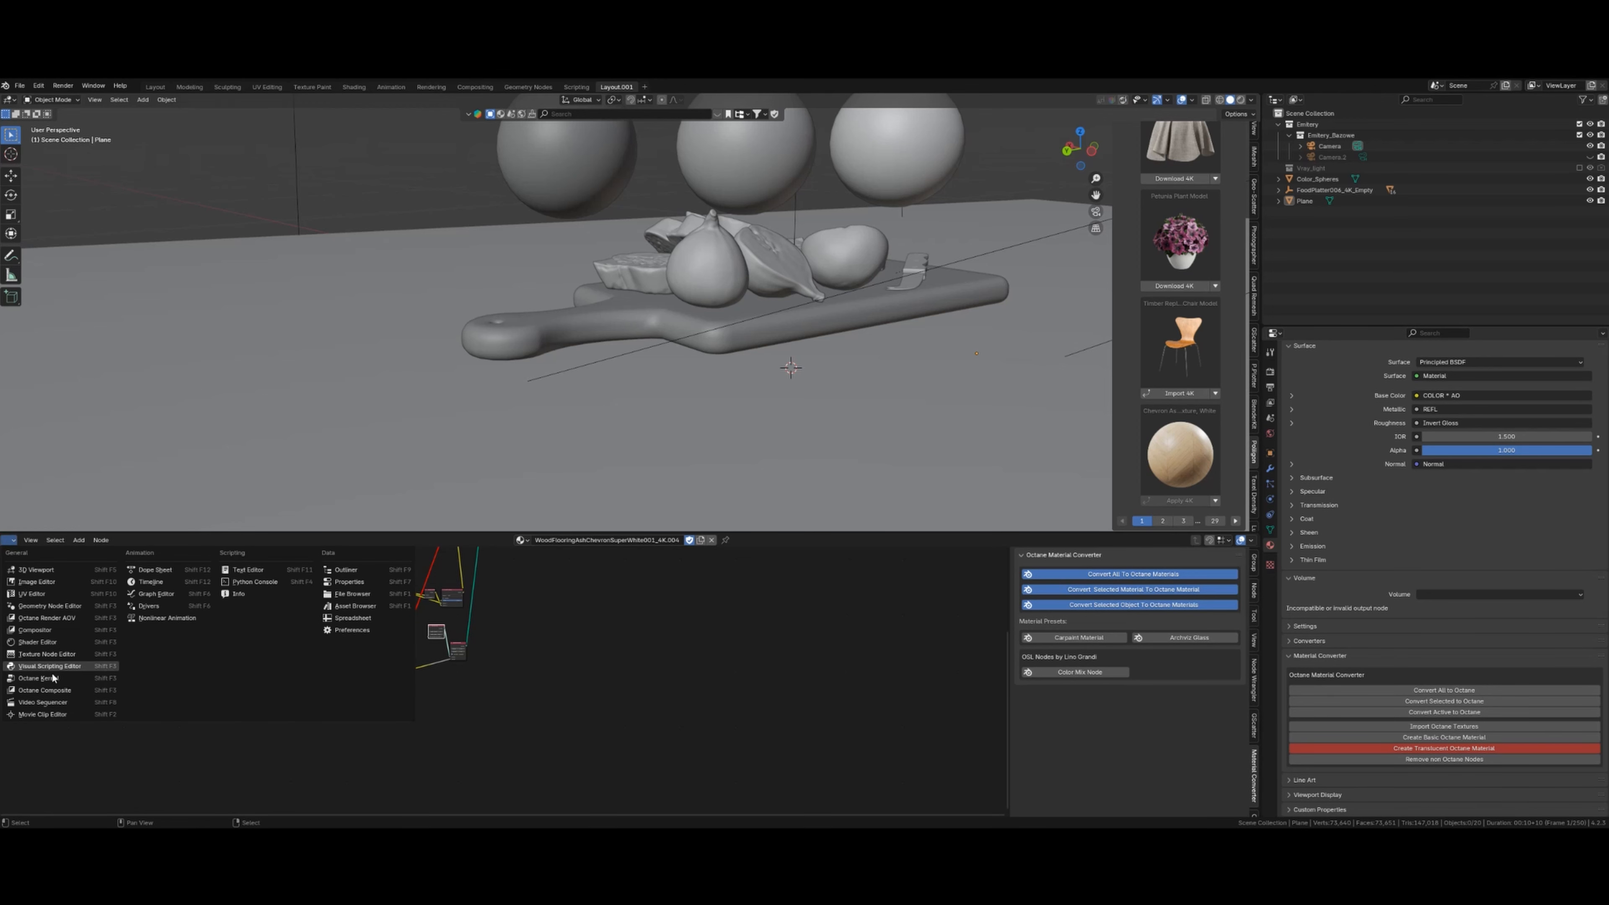
click(38, 642)
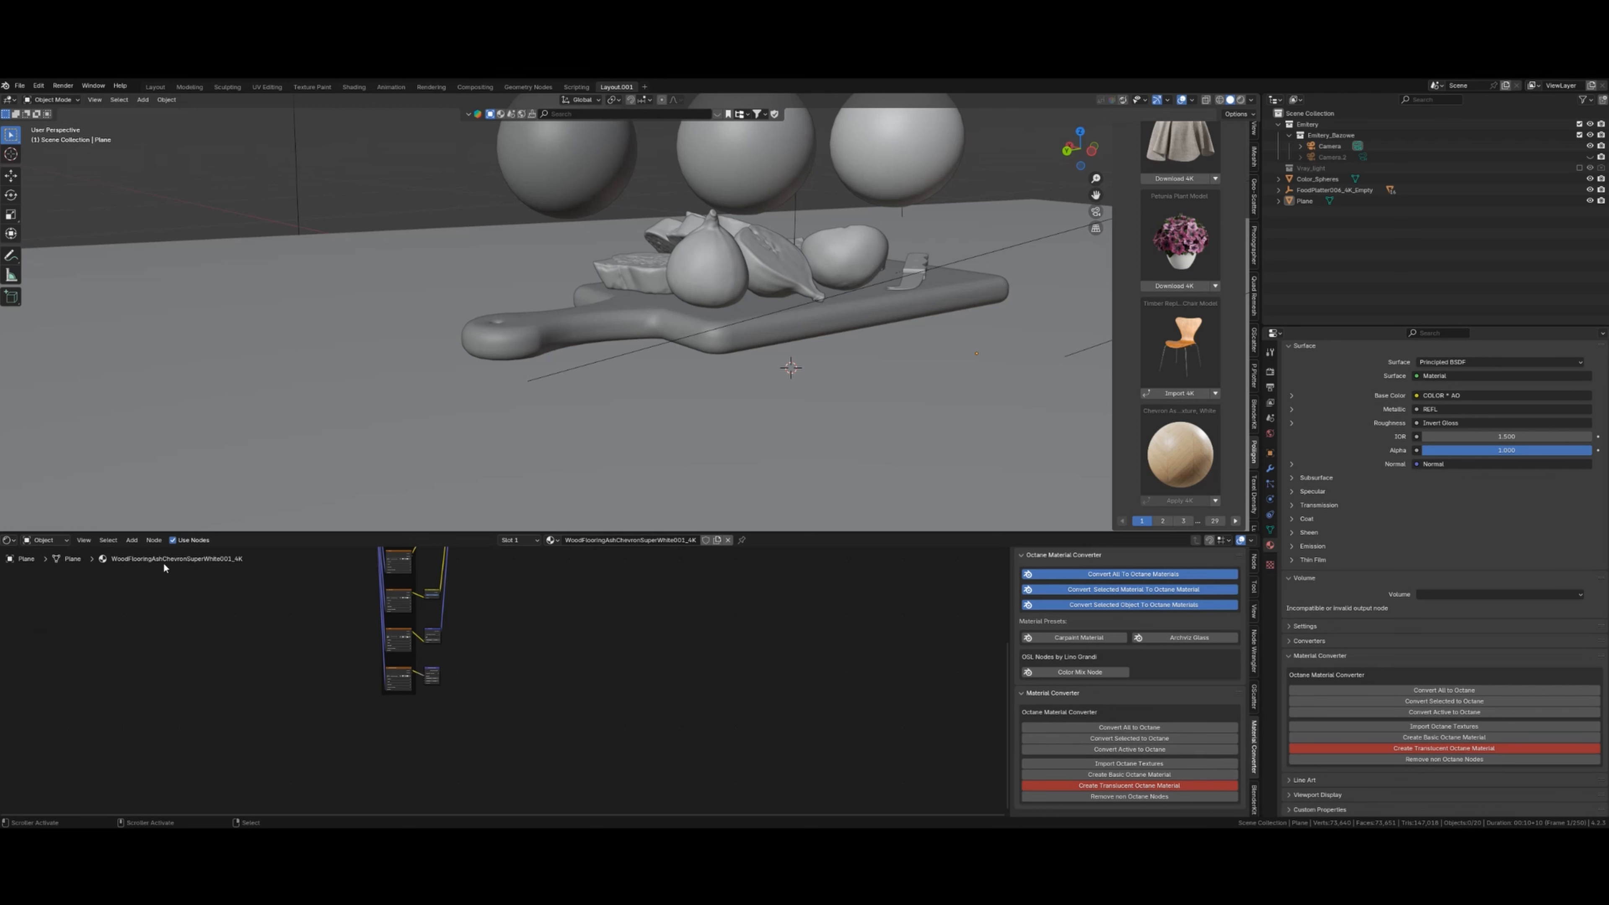
click(8, 541)
scroll(1487, 404, down, 3)
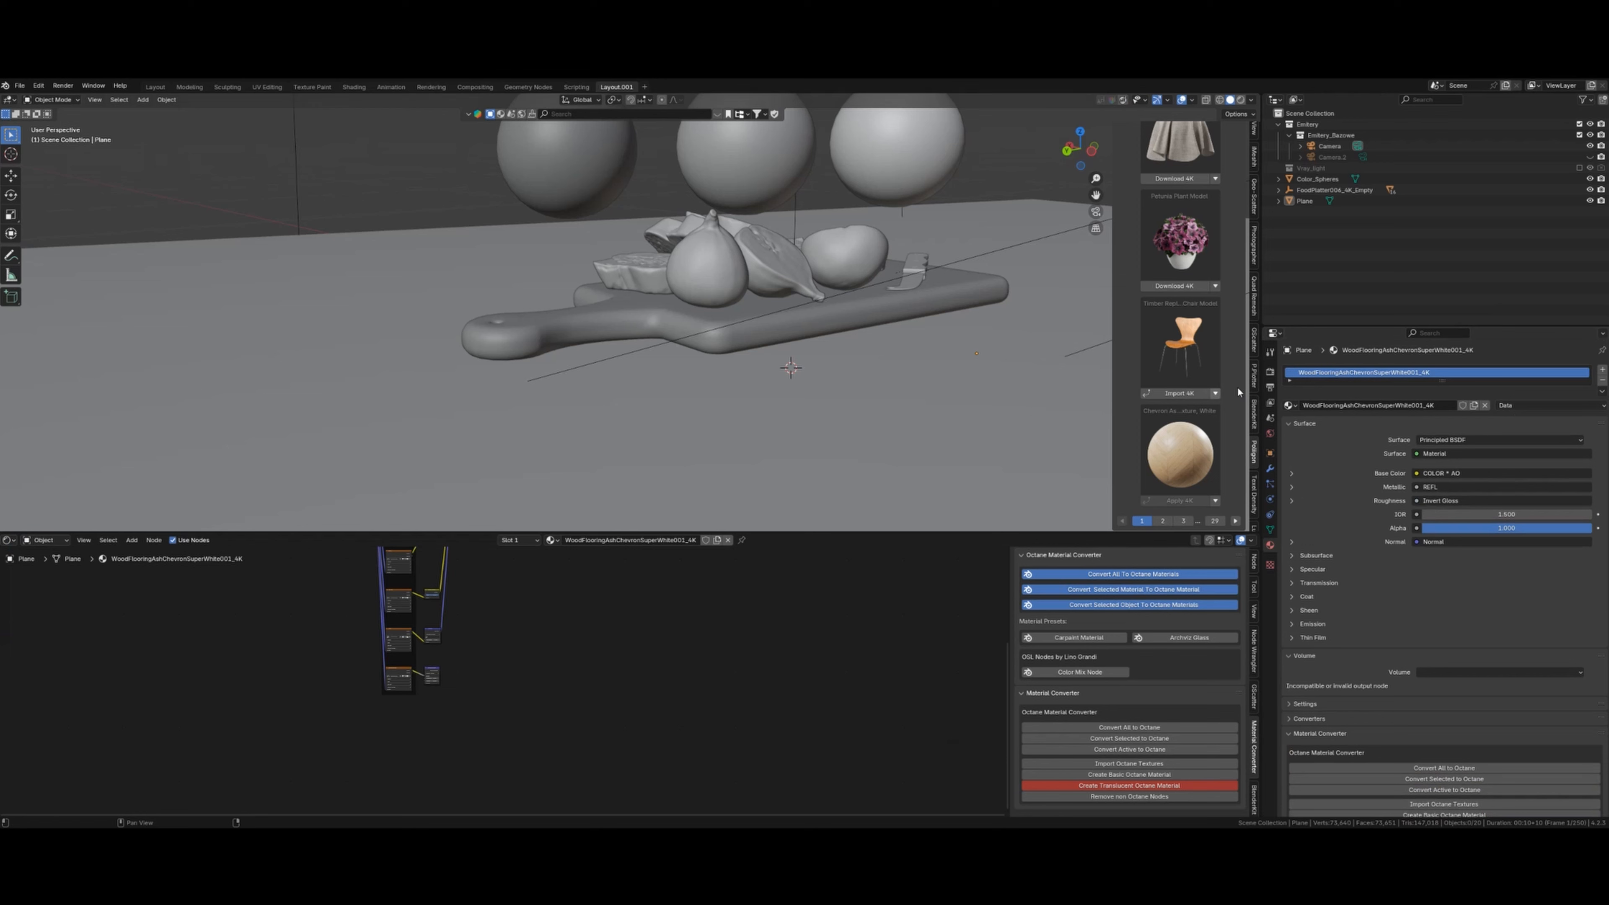
click(1271, 371)
- Briefly switch to LuxCoreRender and LuxCore nodes, then set the render engine back to Octane
click(1473, 371)
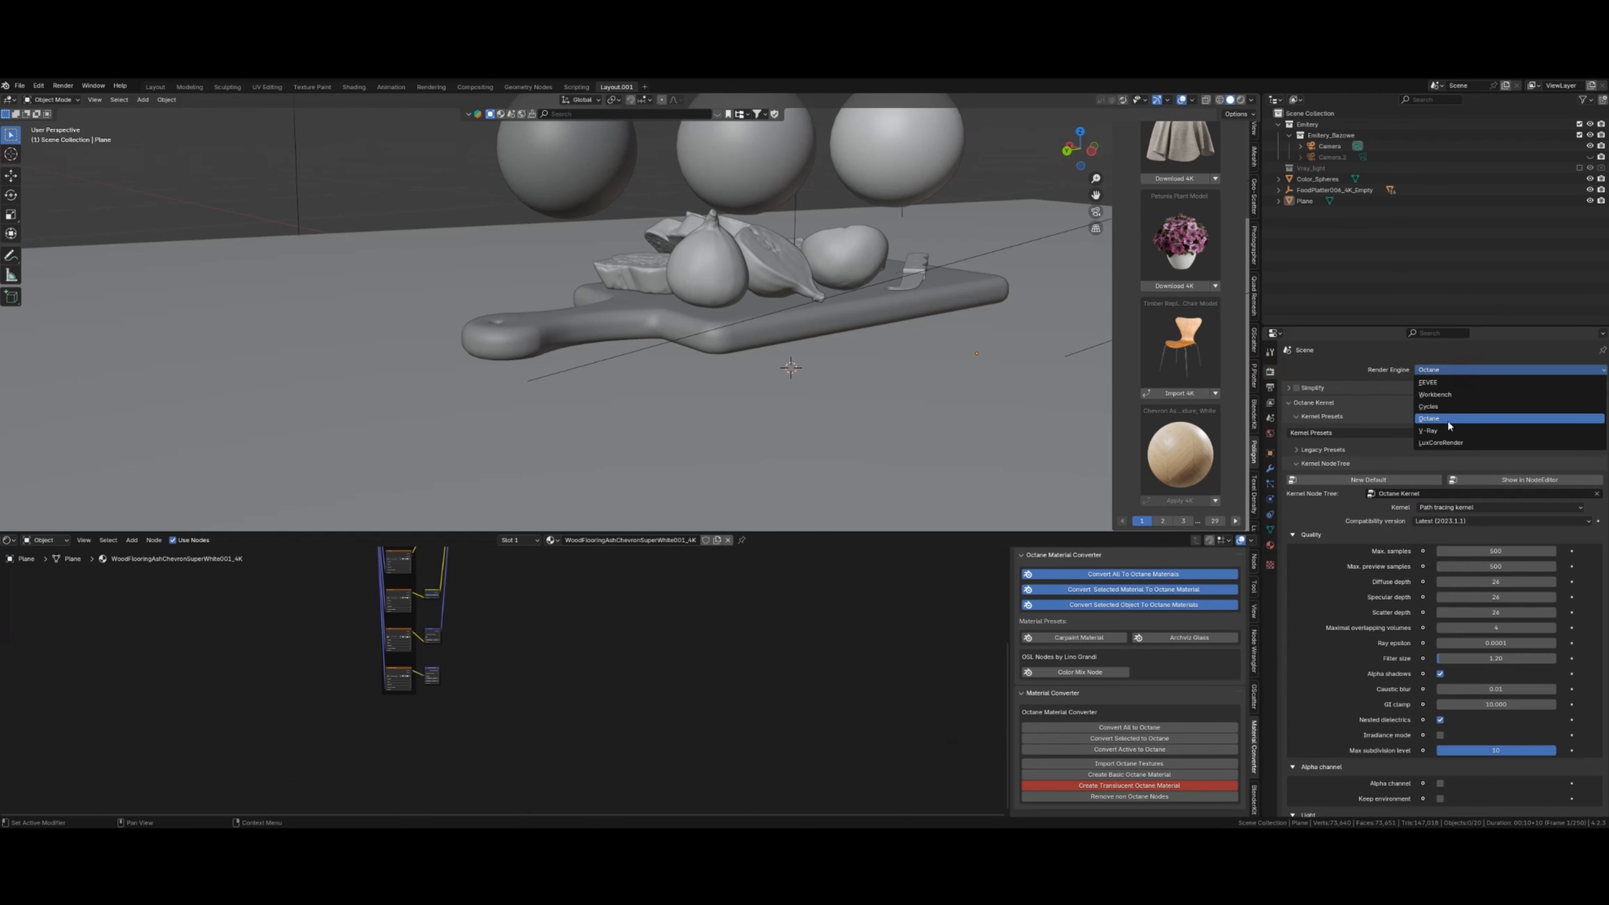
click(1457, 444)
click(9, 540)
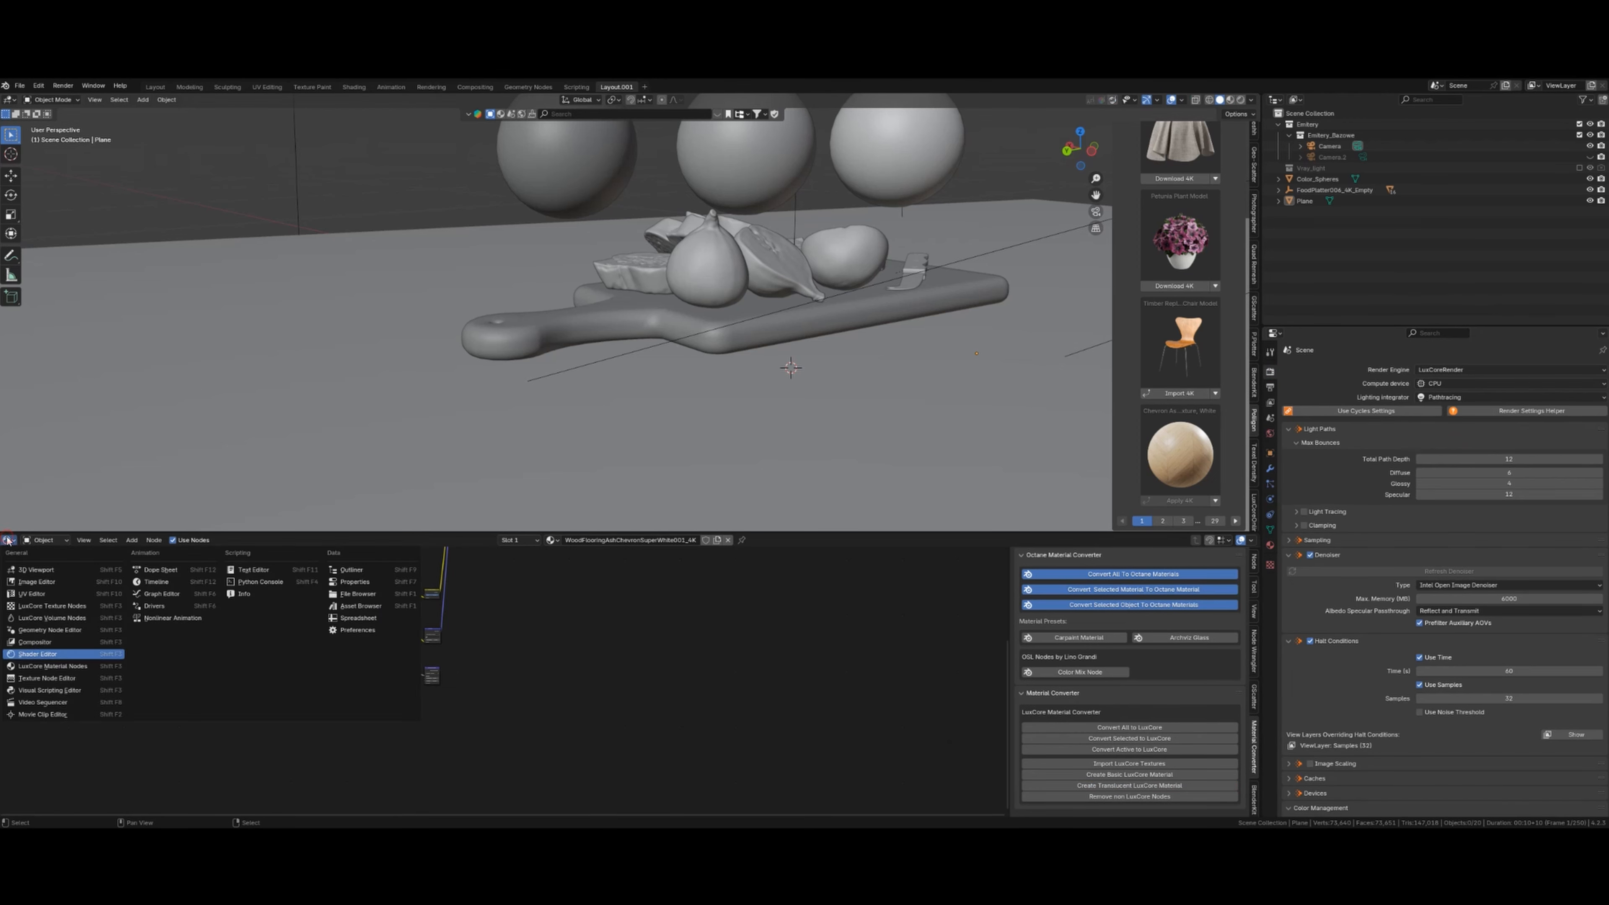
click(63, 667)
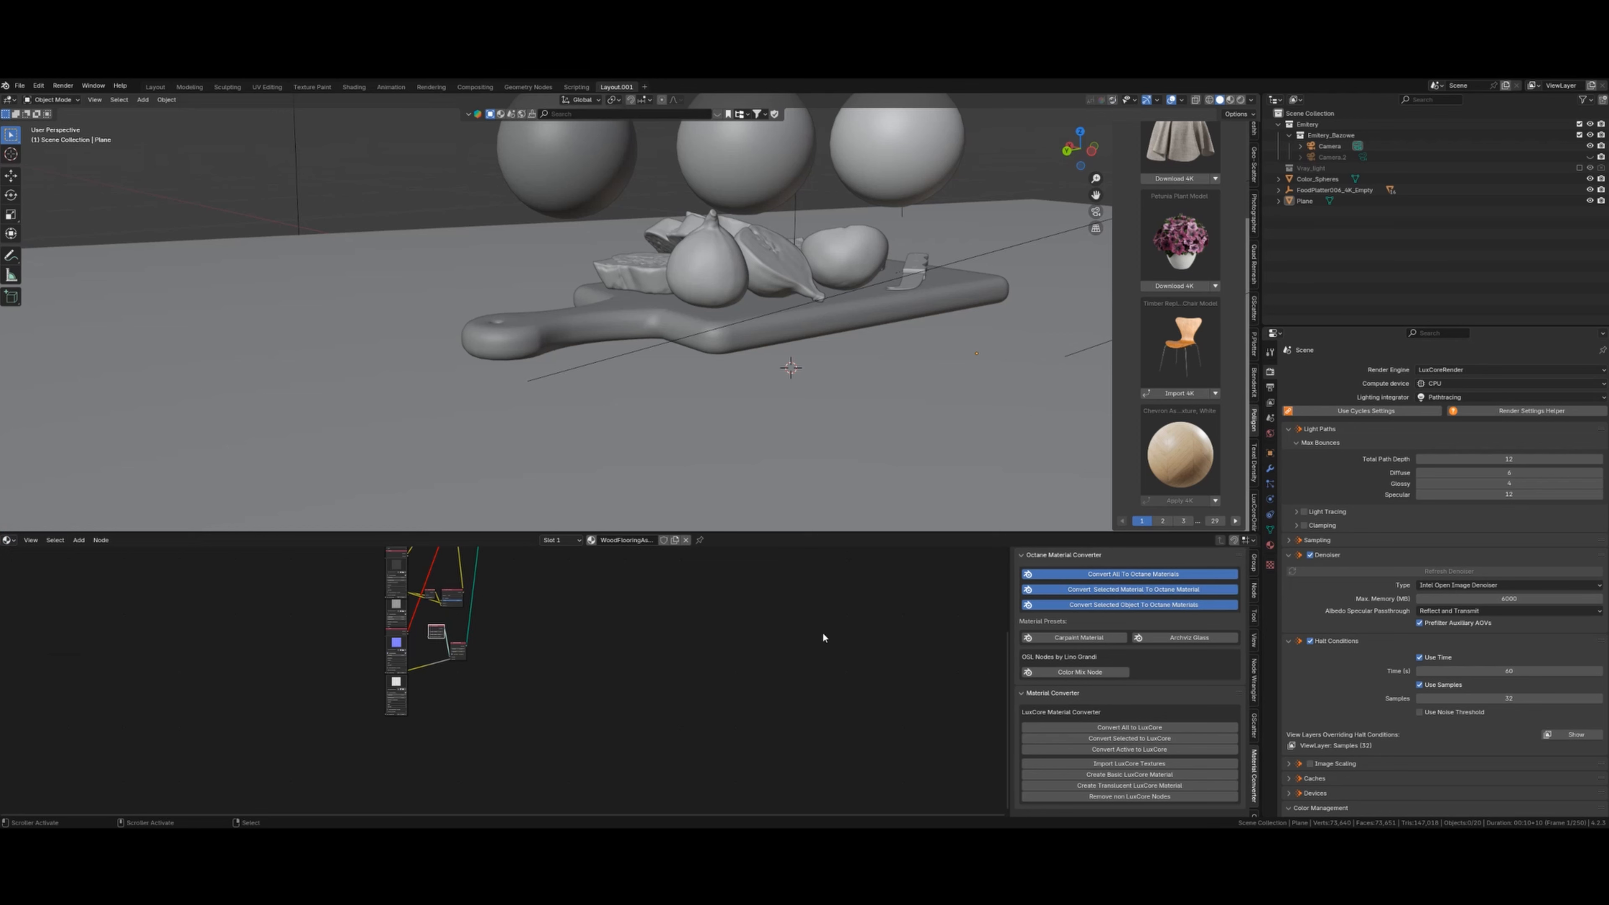
click(1507, 370)
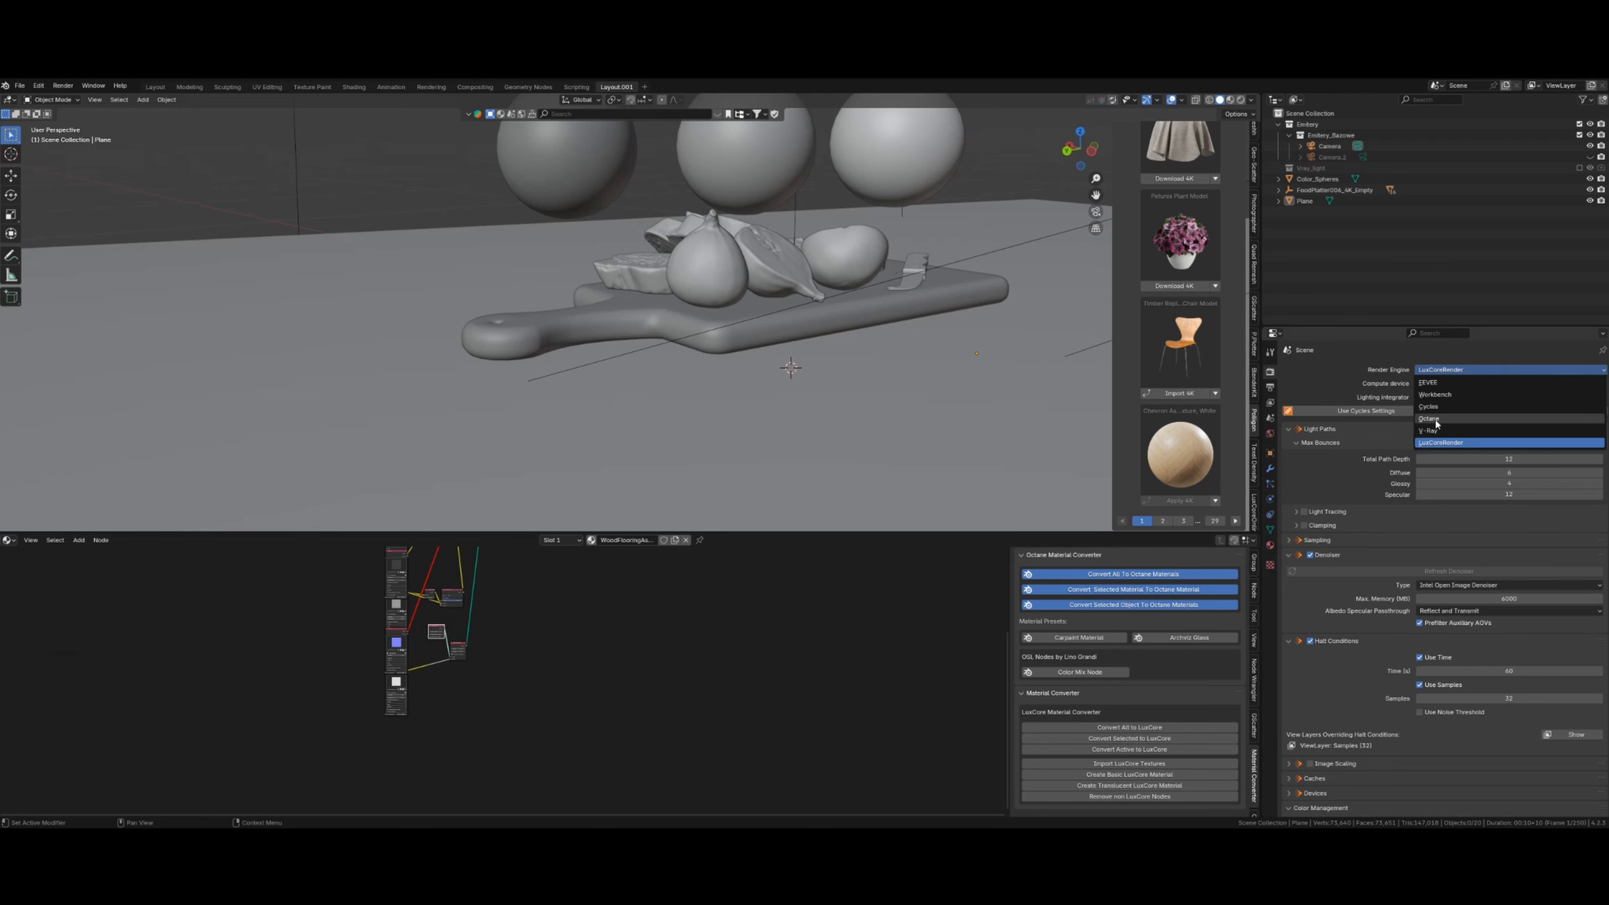
click(1457, 431)
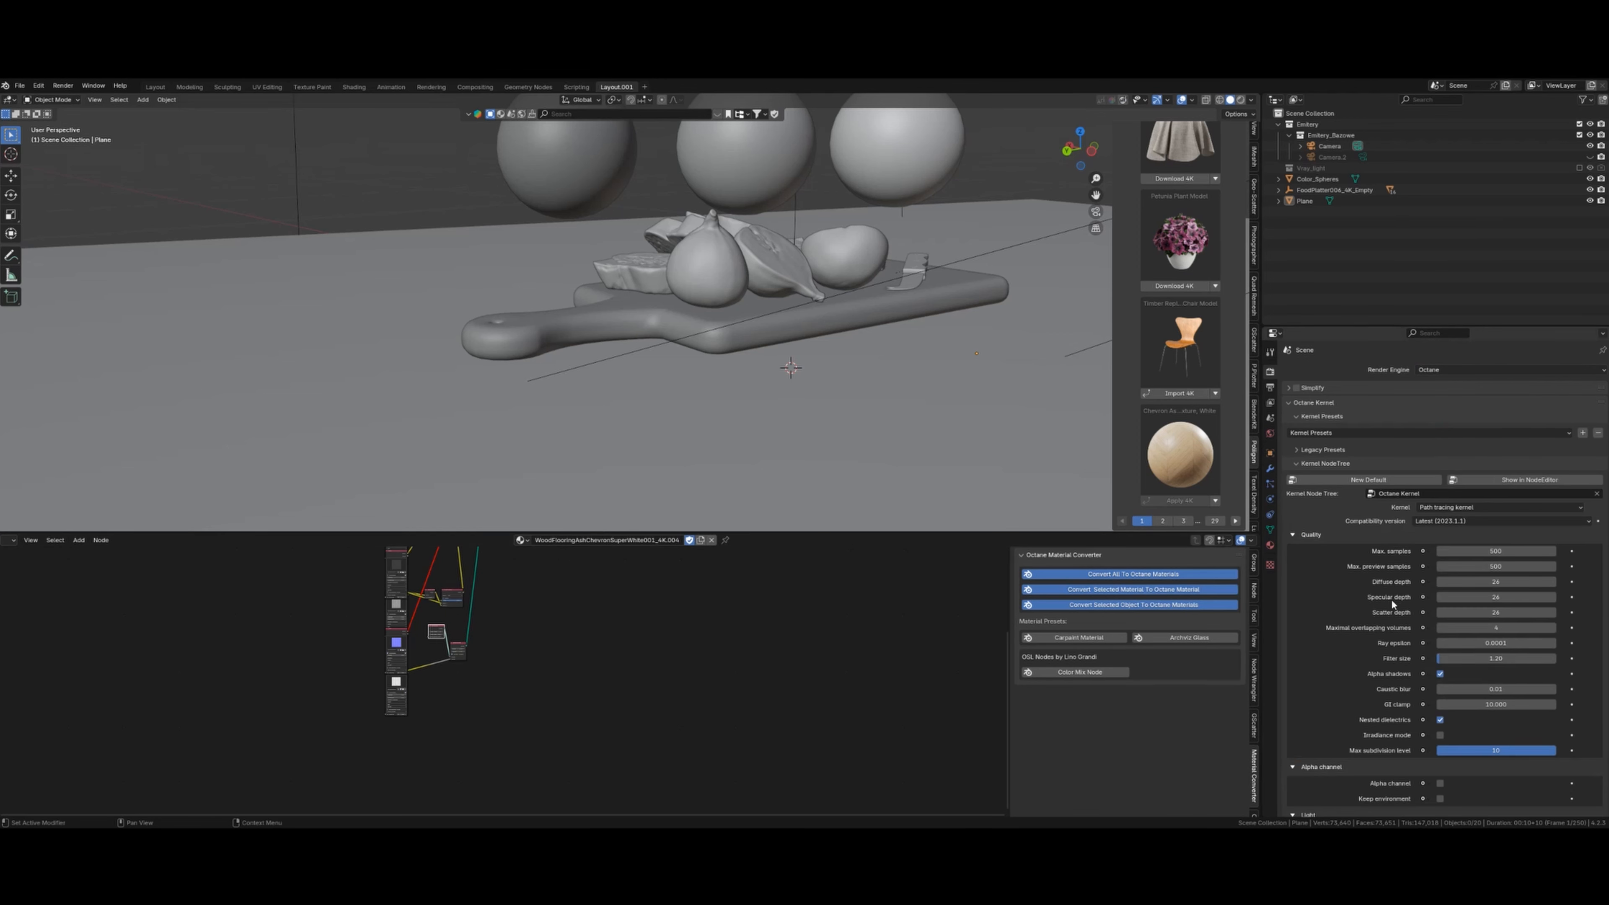
- Collapse the Quality settings, show the material settings, and frame the whole node tree
click(1293, 536)
scroll(1297, 572, down, 15)
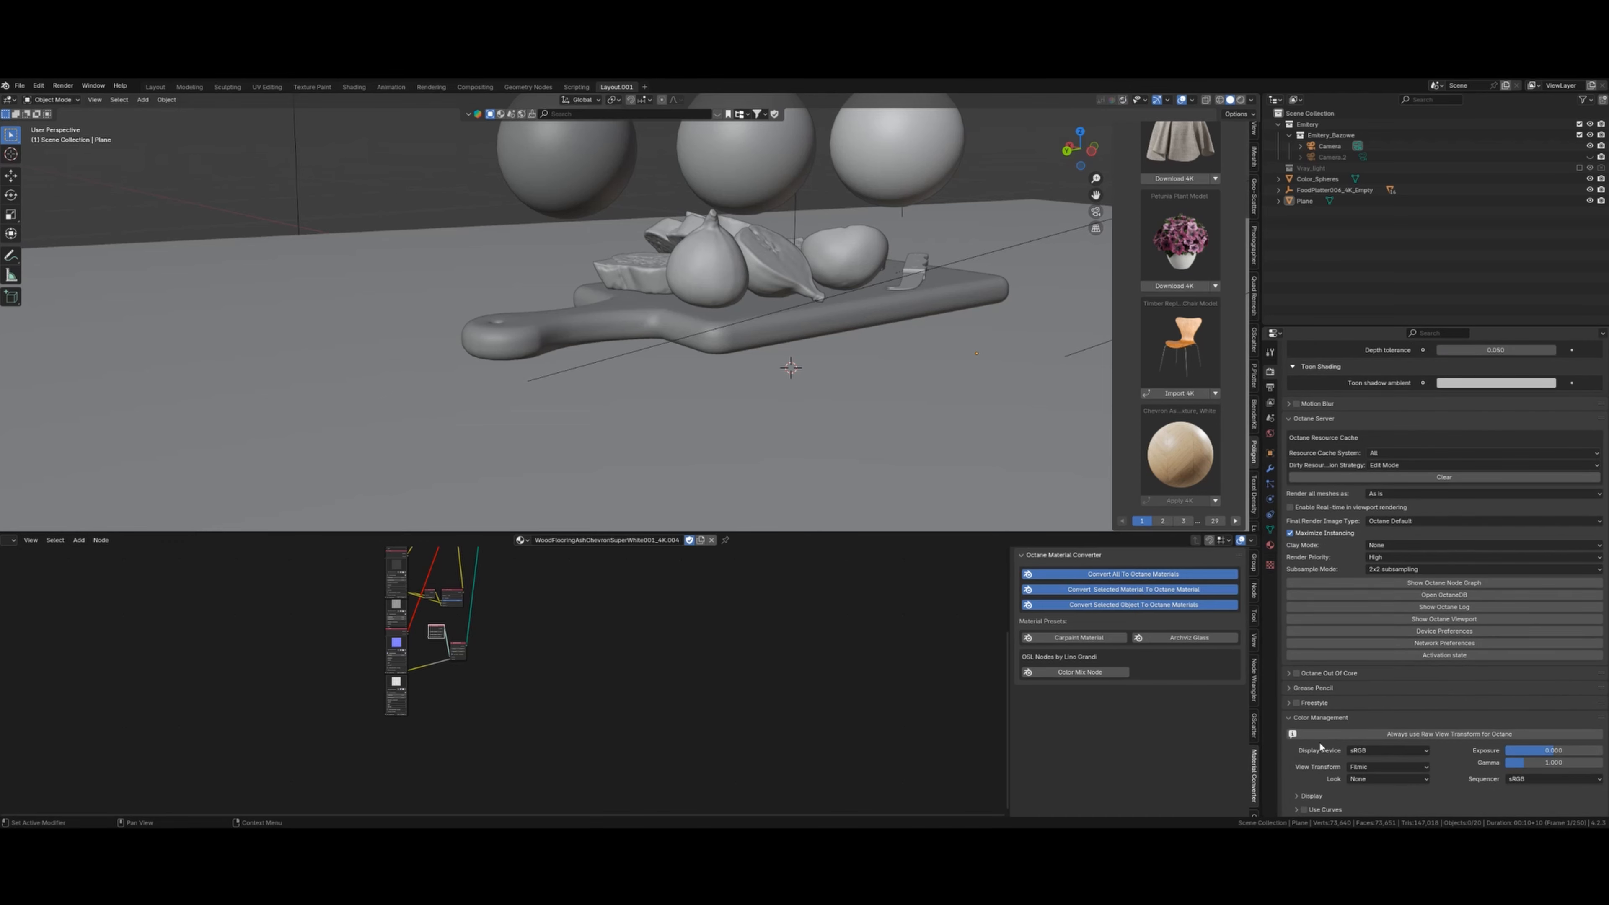
click(1271, 545)
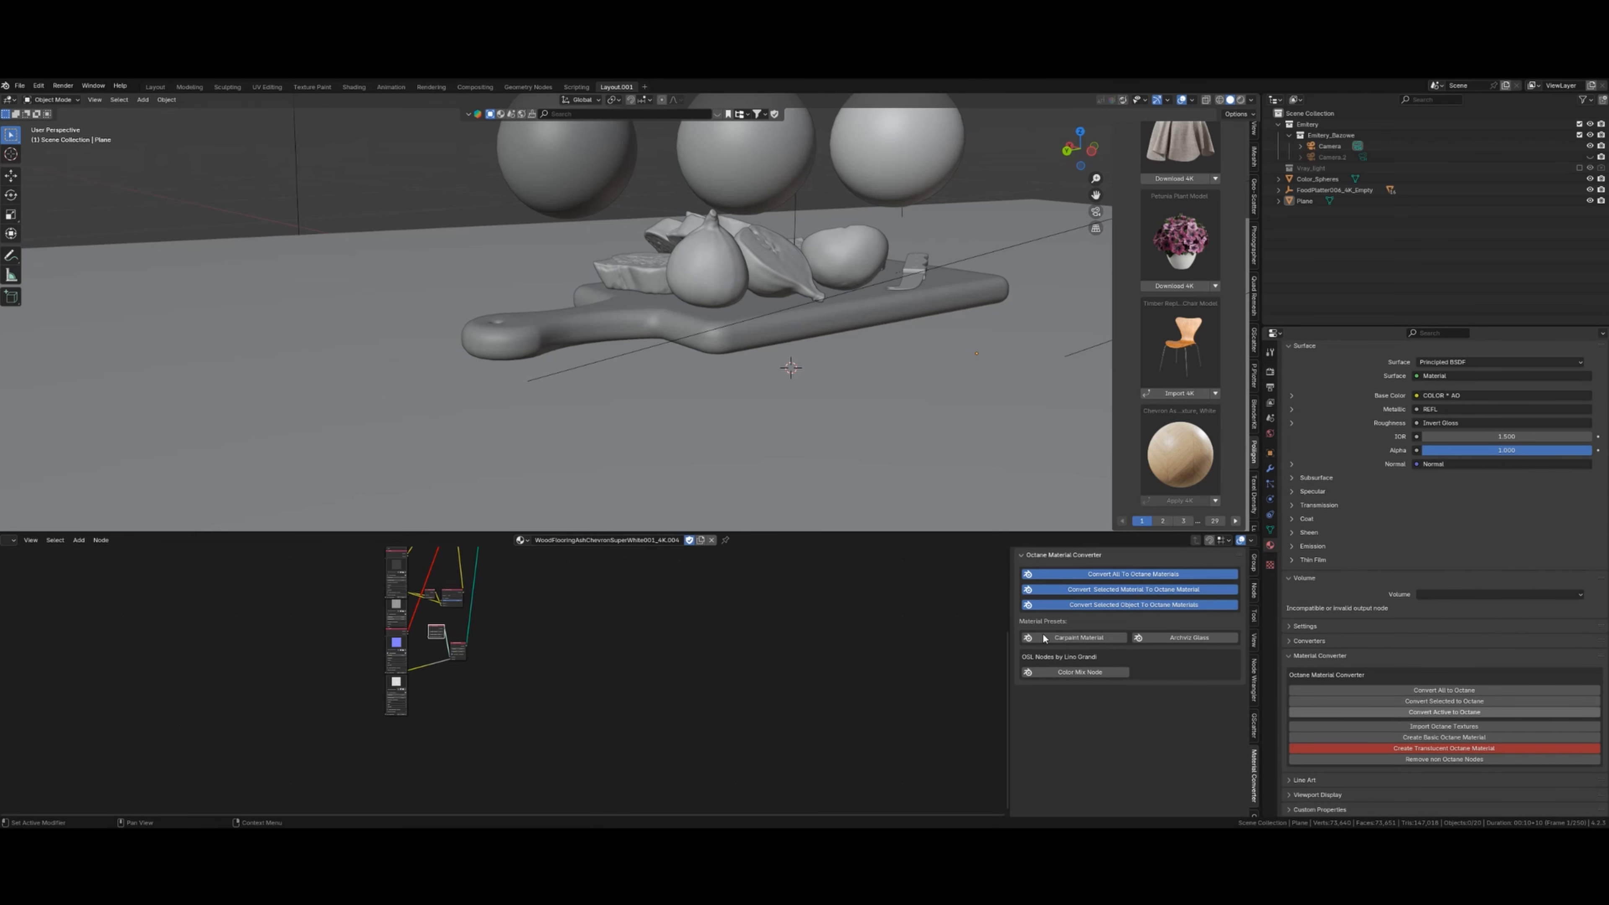
middle_drag(611, 652, 587, 726)
scroll(624, 649, down, 6)
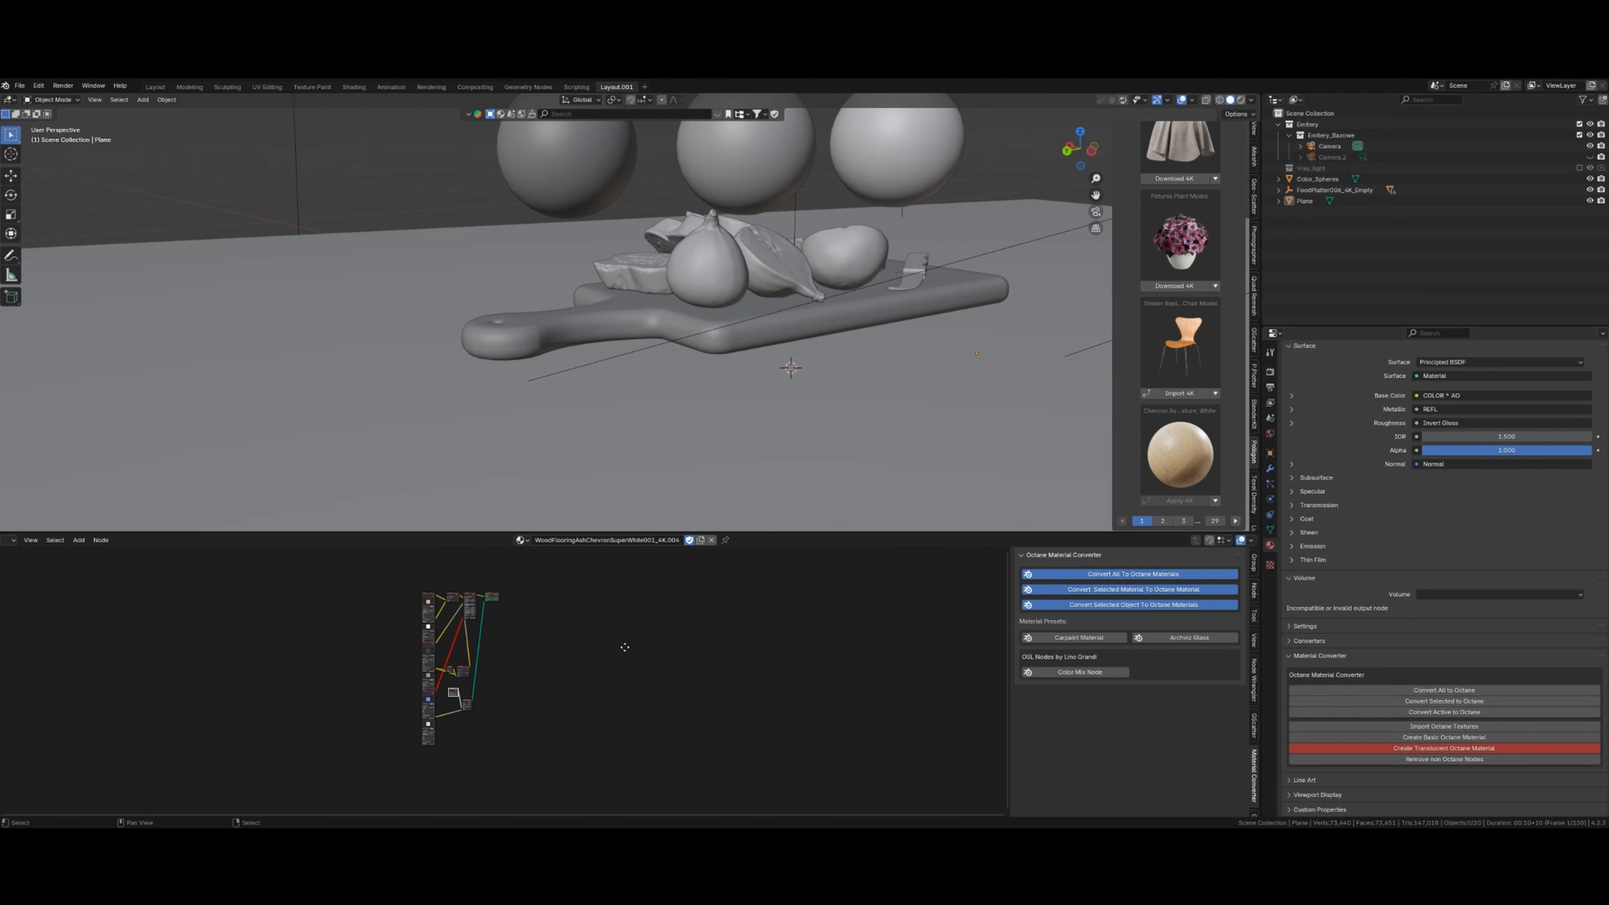
middle_drag(624, 648, 621, 668)
scroll(510, 675, up, 3)
middle_drag(510, 675, 506, 661)
- Convert the cutting board's material to an Octane Universal material and check its BSDF model options
click(768, 327)
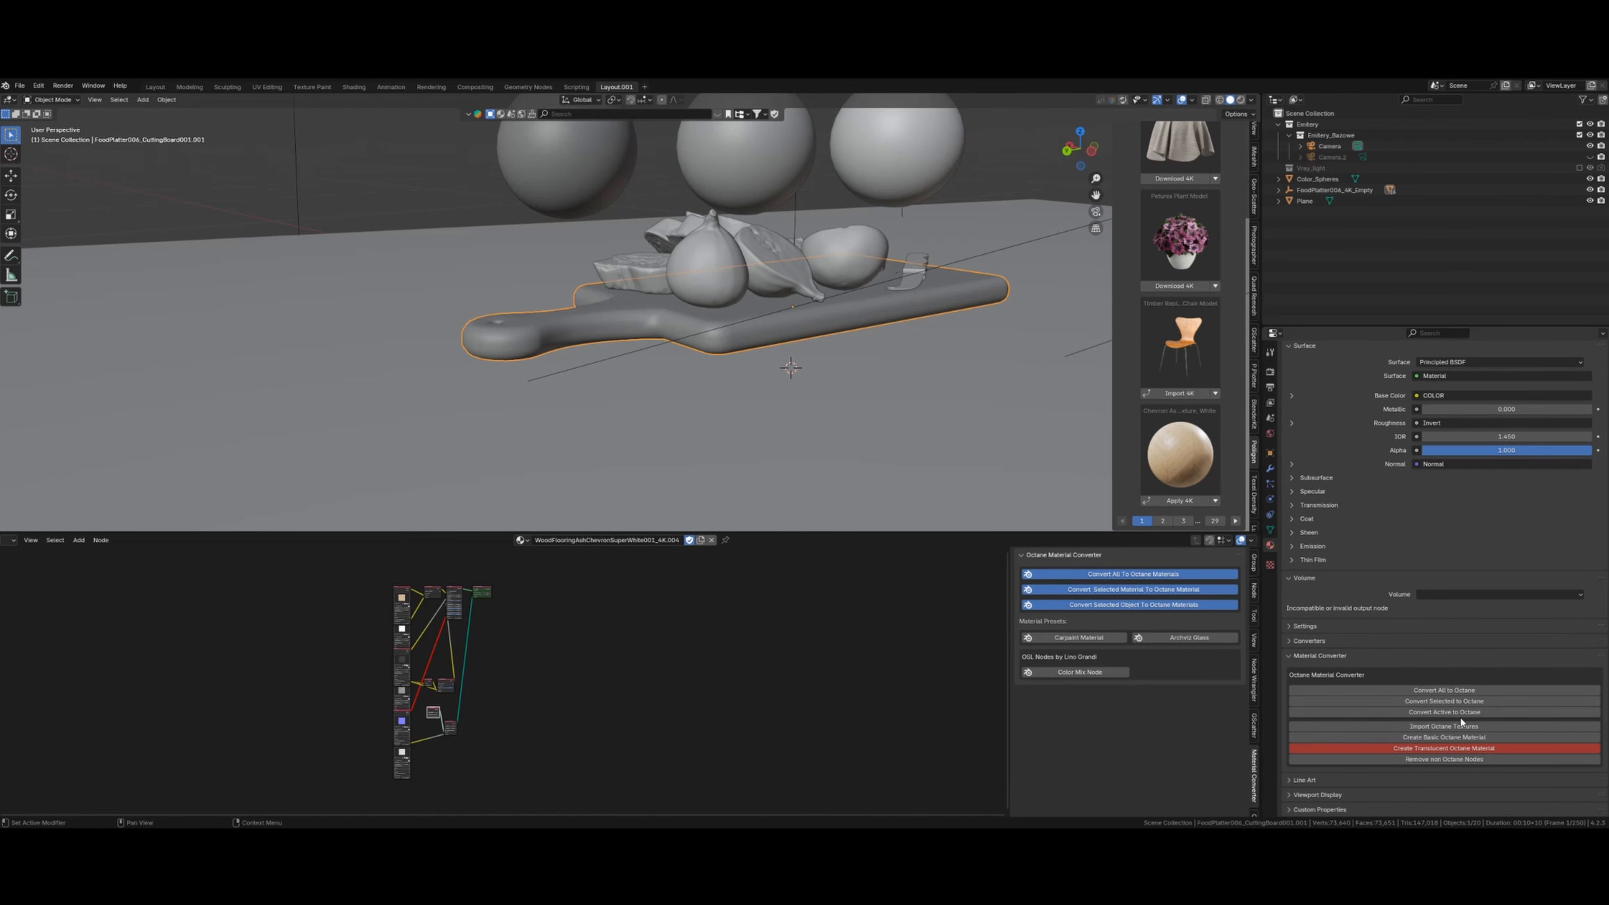
click(1443, 712)
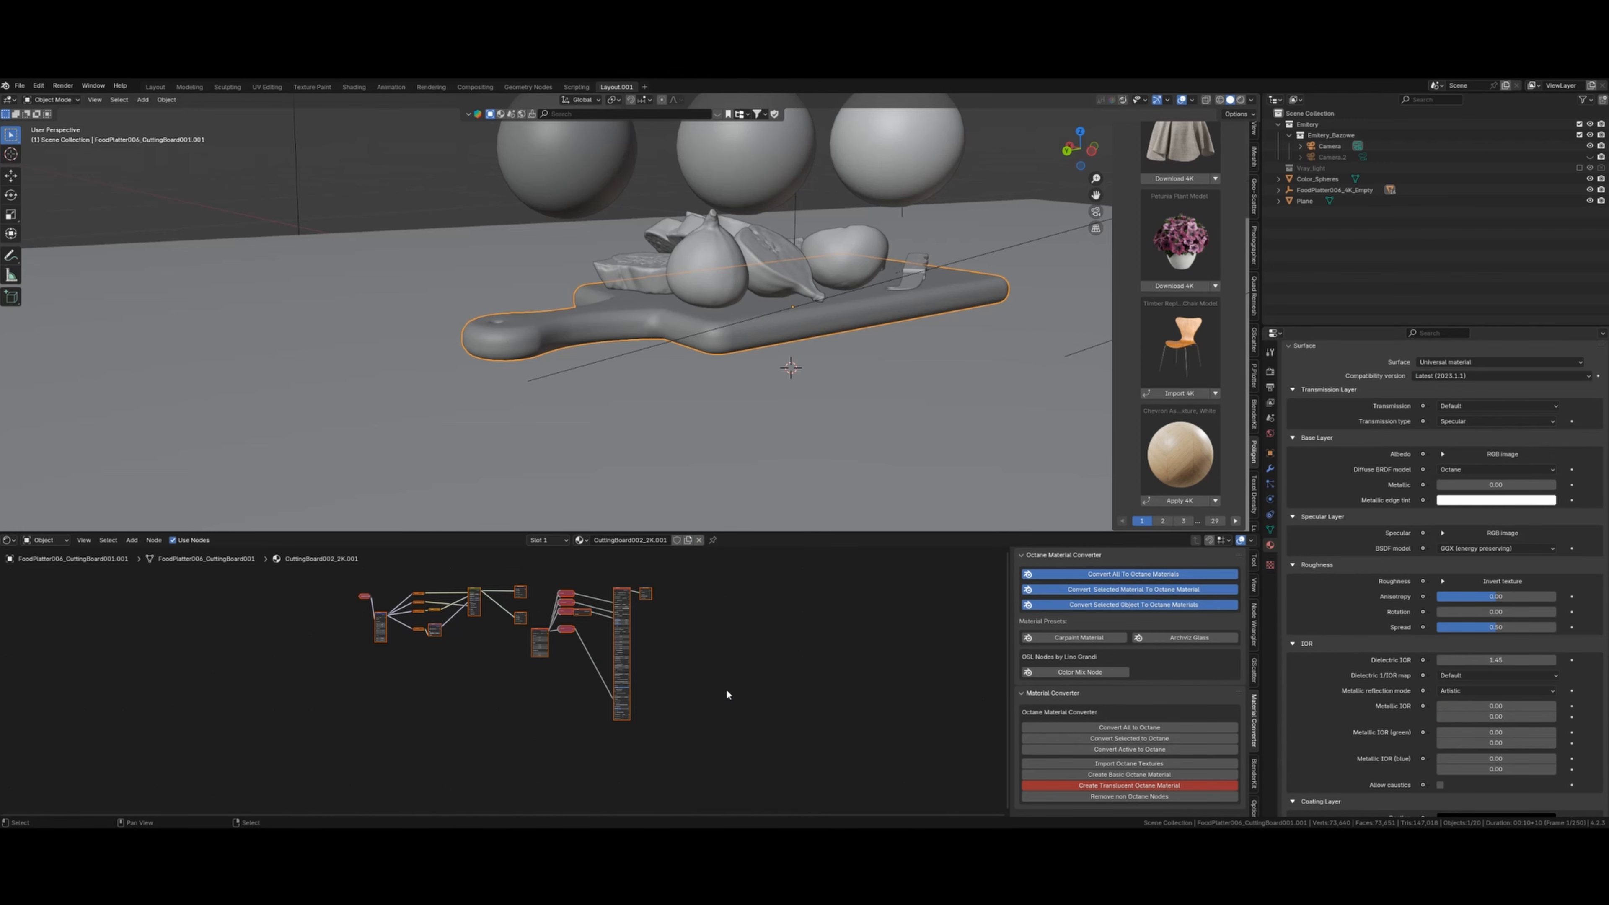
scroll(686, 668, up, 4)
scroll(782, 653, up, 5)
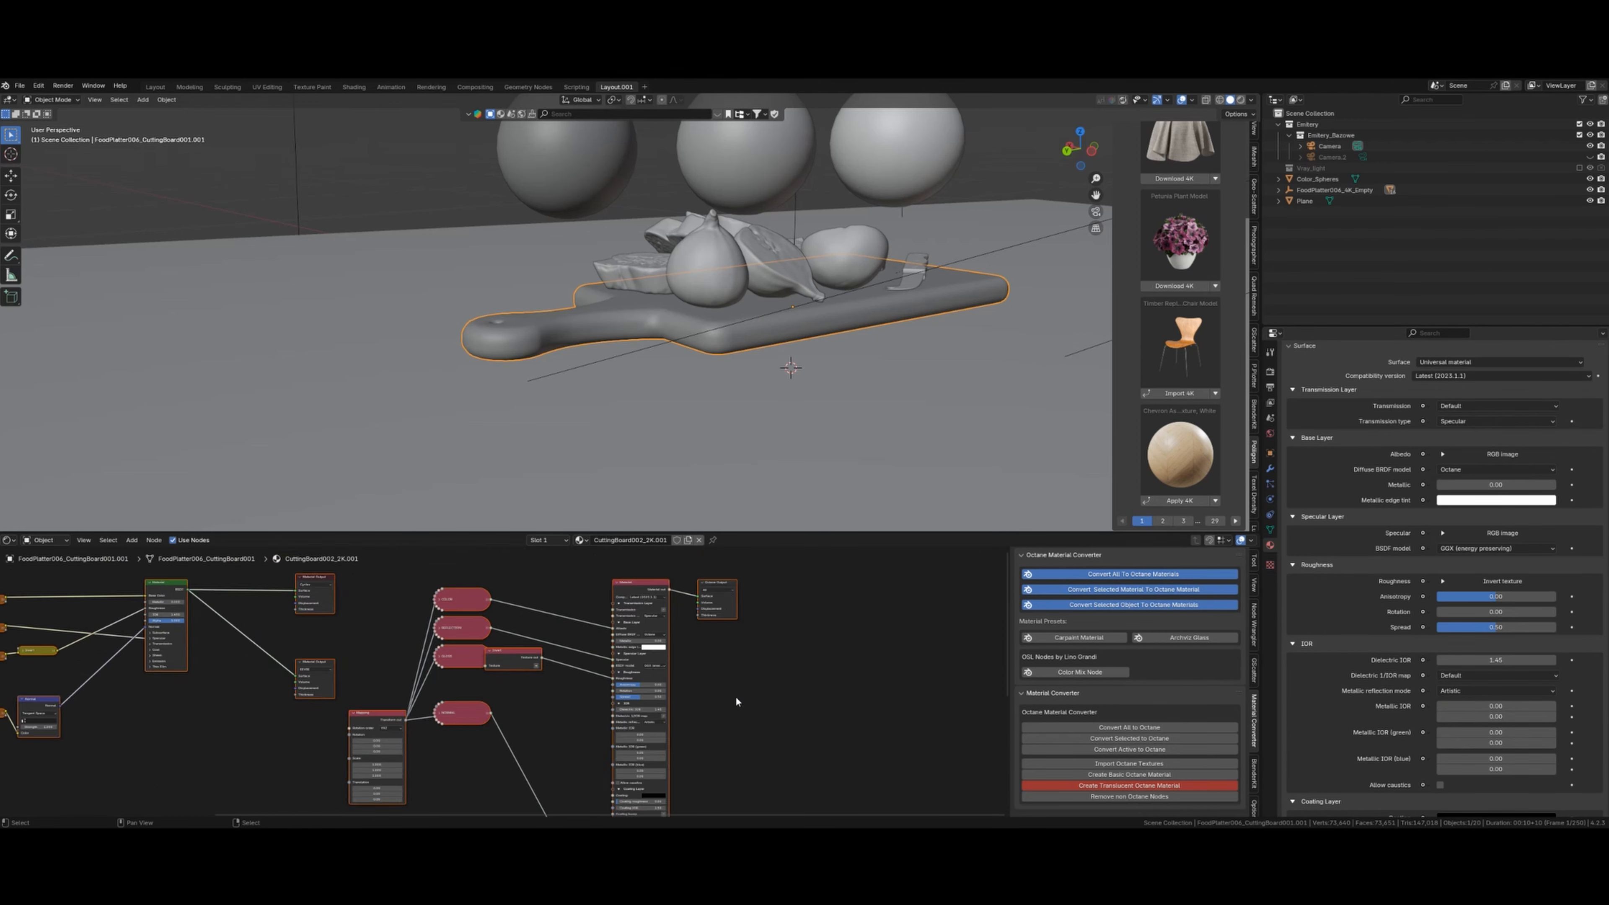
scroll(850, 714, down, 3)
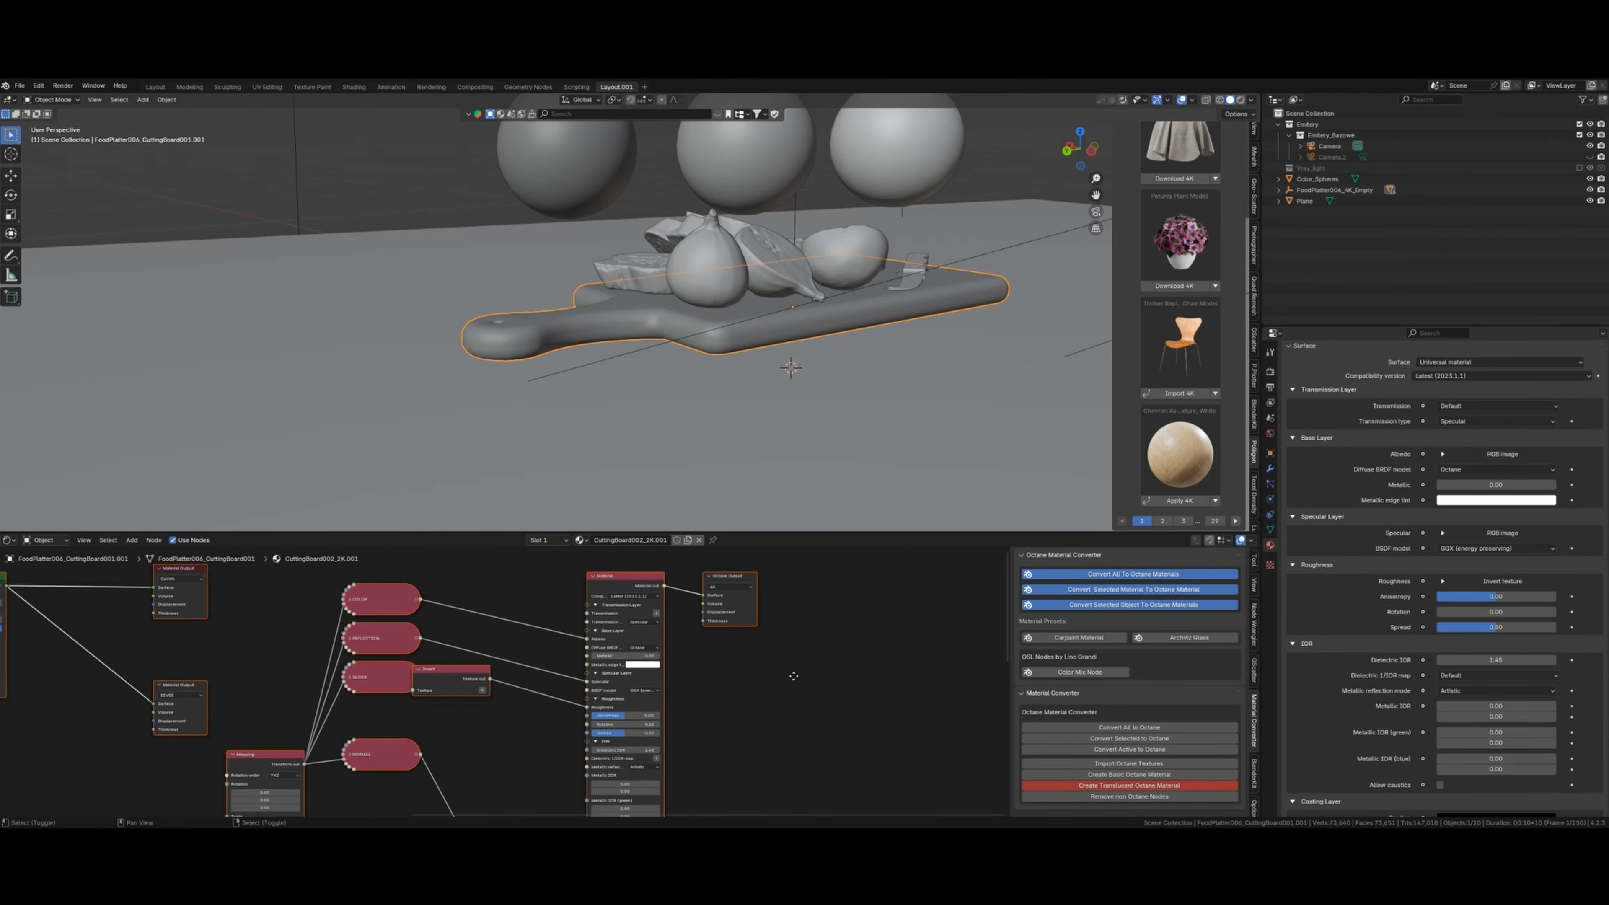
click(599, 613)
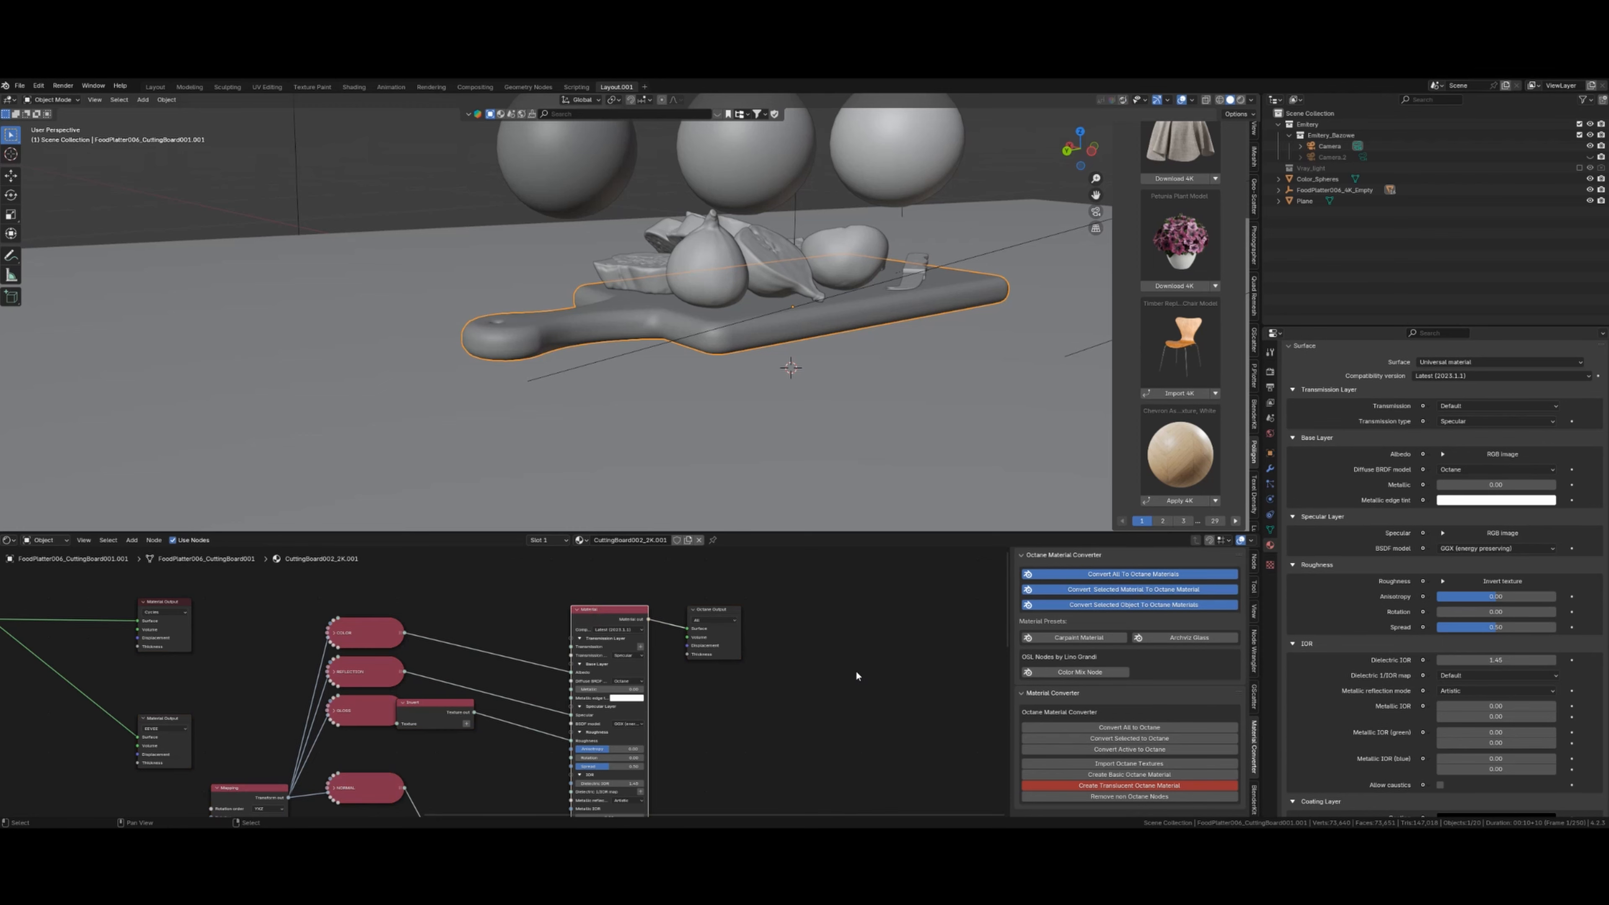
scroll(843, 670, down, 3)
shift+middle_drag(675, 736, 849, 725)
scroll(837, 725, up, 4)
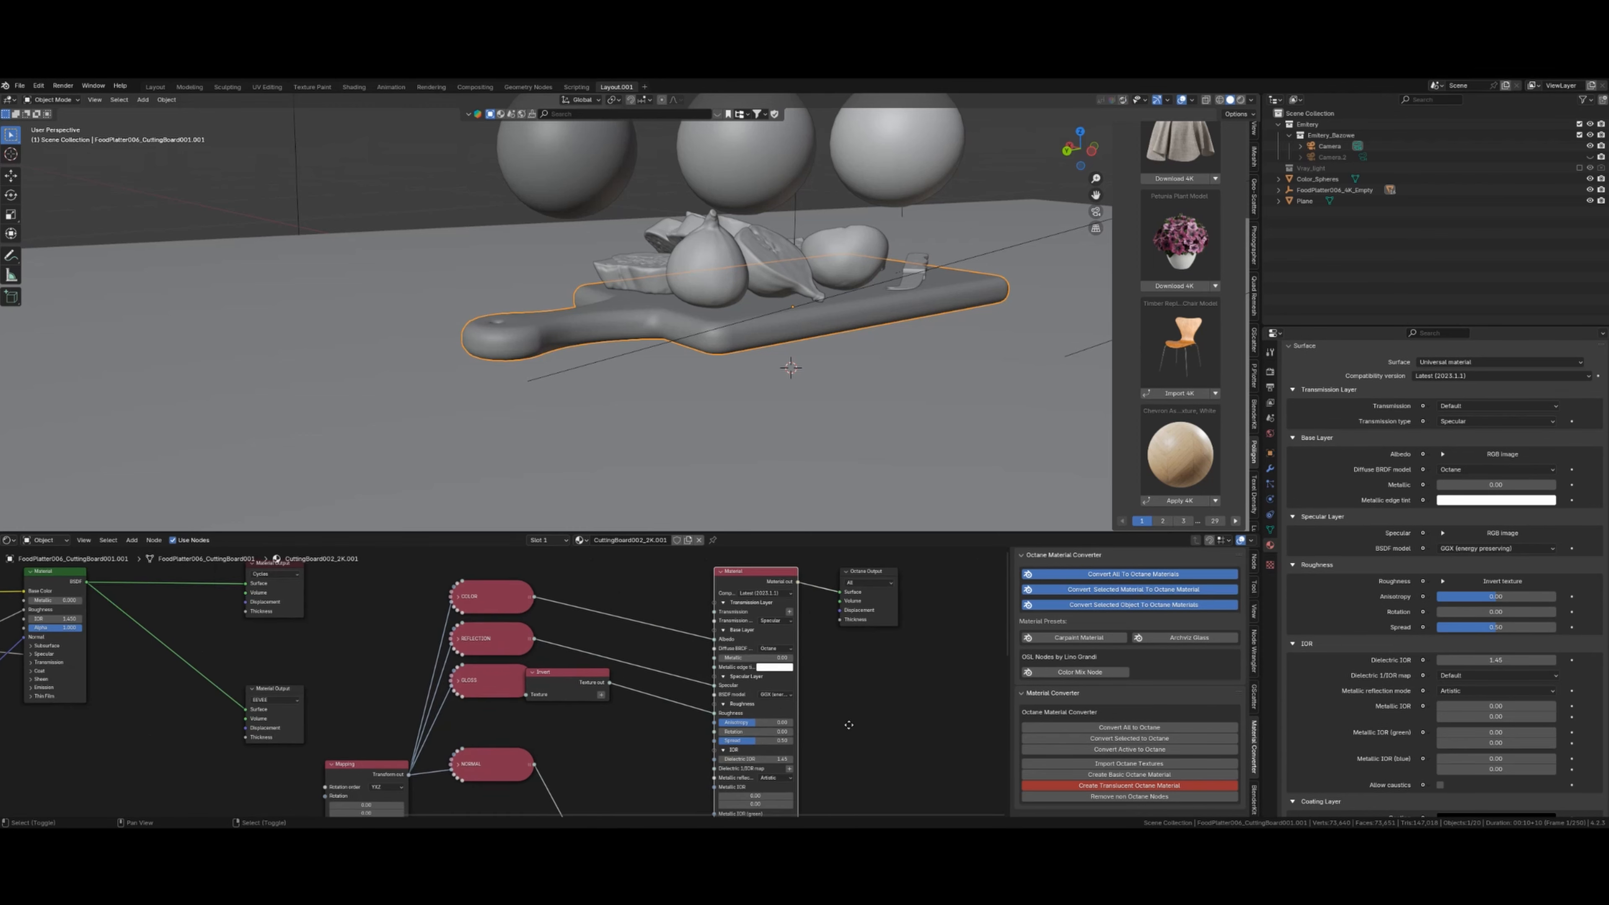
scroll(849, 725, up, 3)
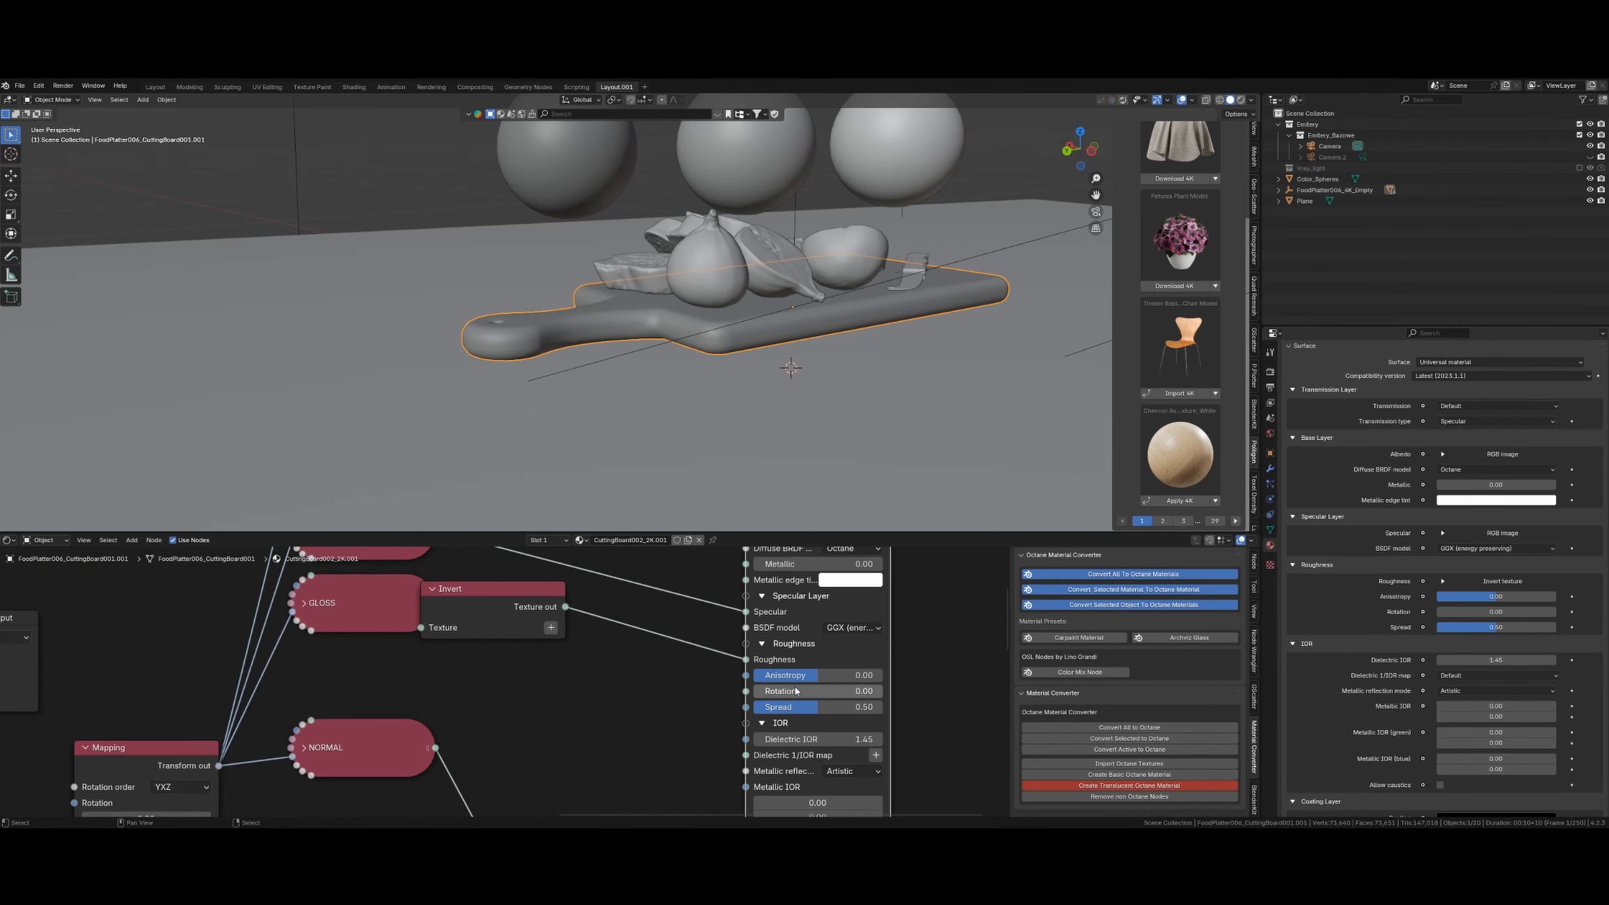
click(865, 628)
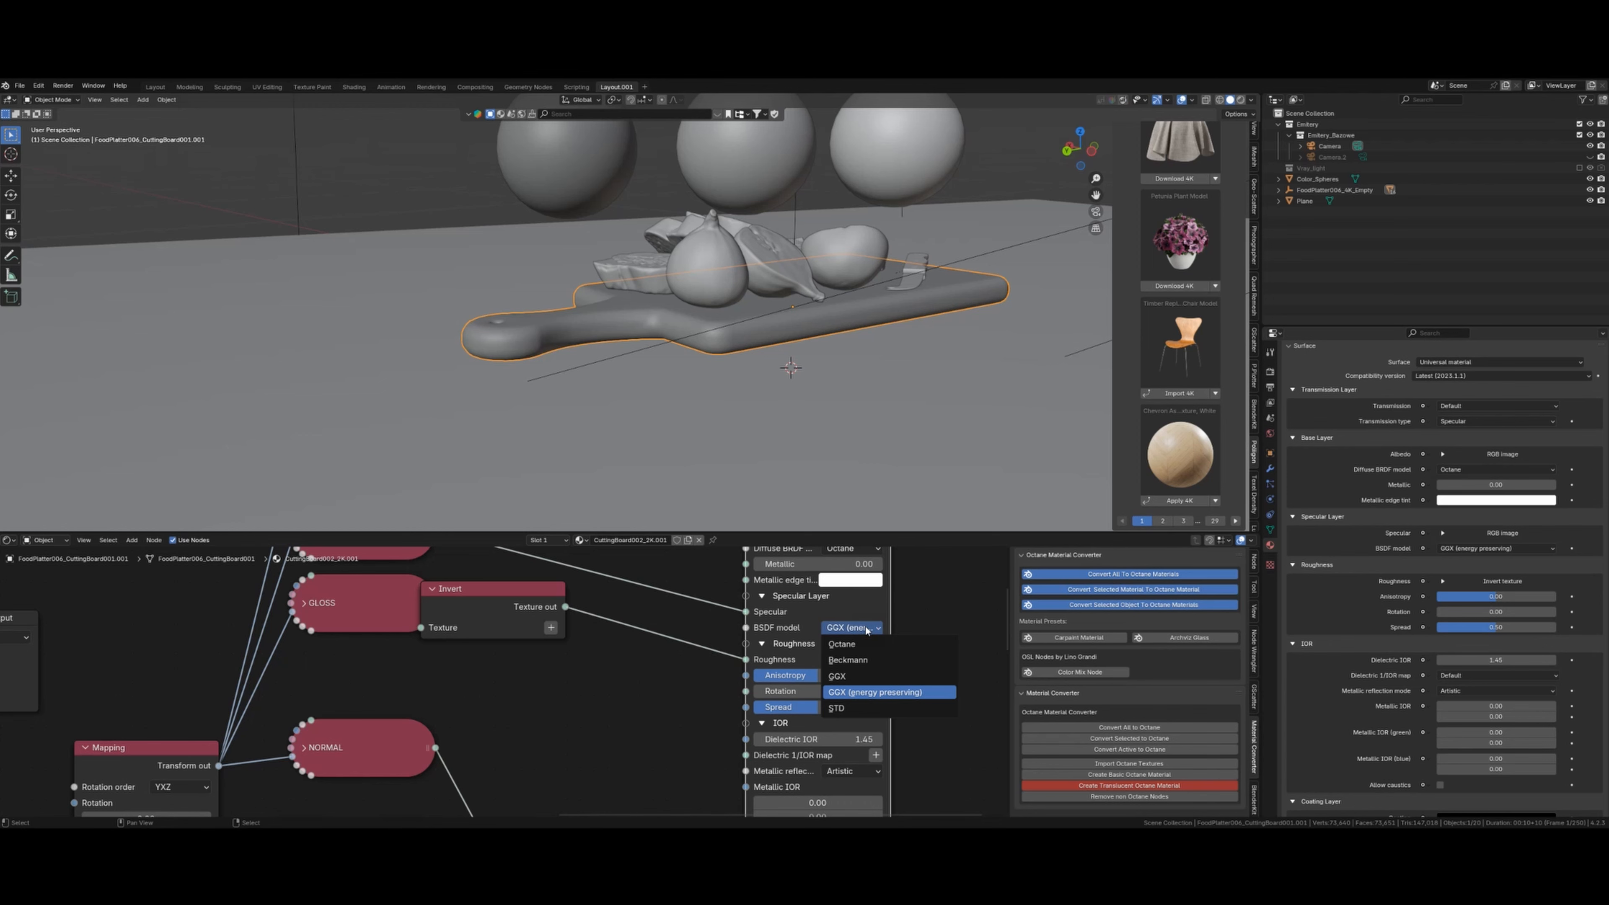
scroll(513, 686, down, 5)
- Review the Principled BSDF's subsurface and specular settings with both Cycles and Octane trees visible
middle_drag(323, 685, 611, 762)
scroll(304, 596, up, 4)
scroll(612, 762, up, 1)
click(456, 716)
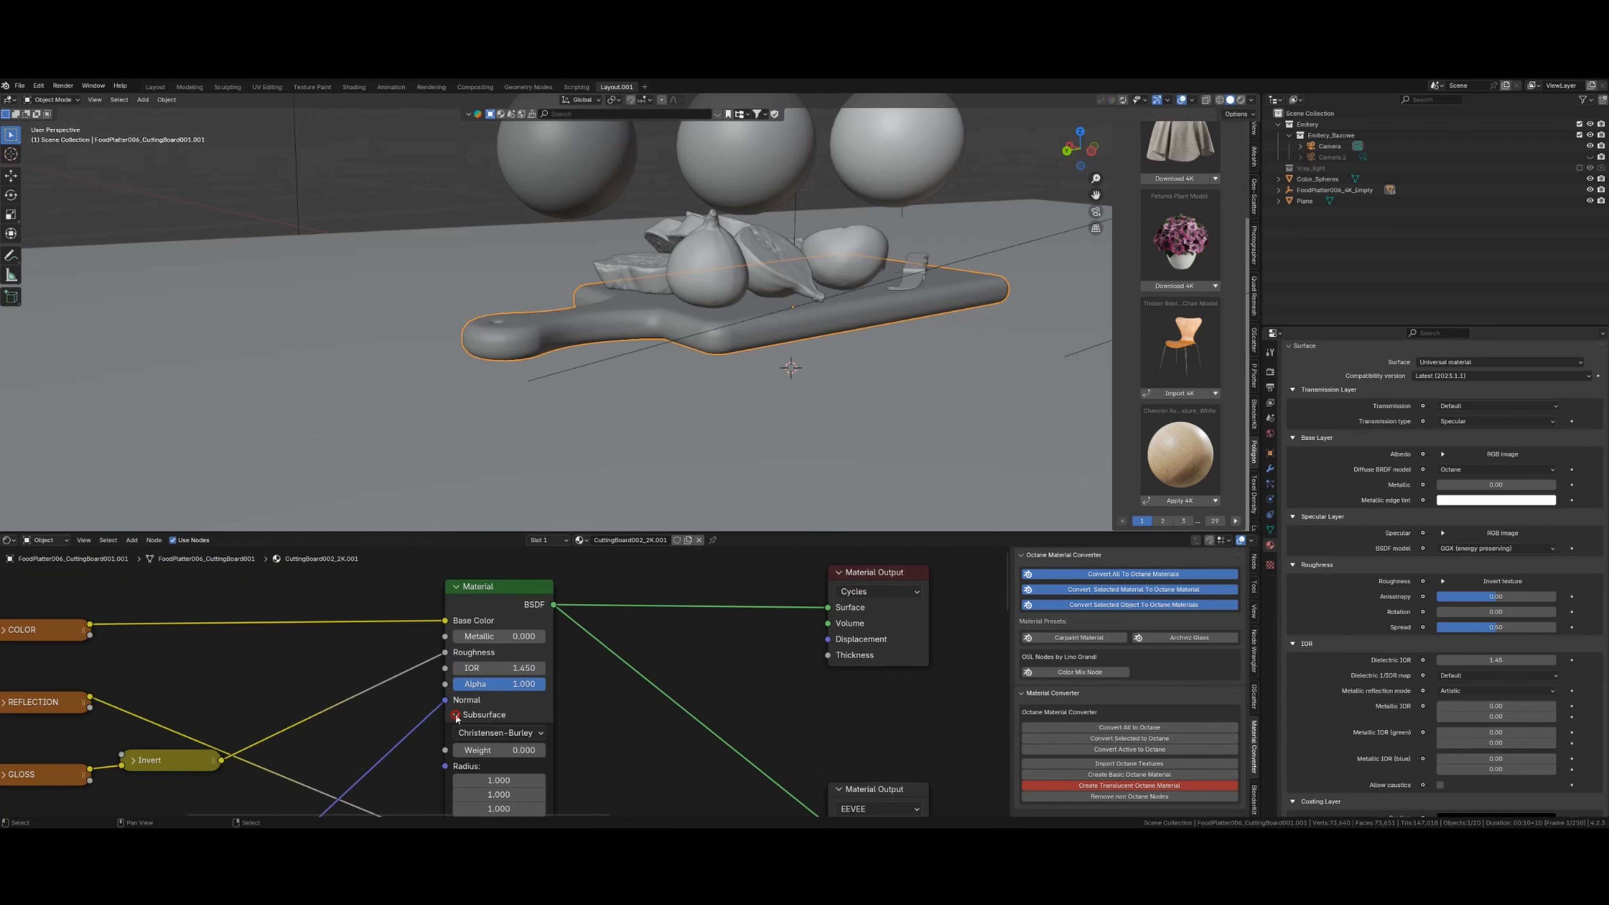
click(457, 715)
click(457, 729)
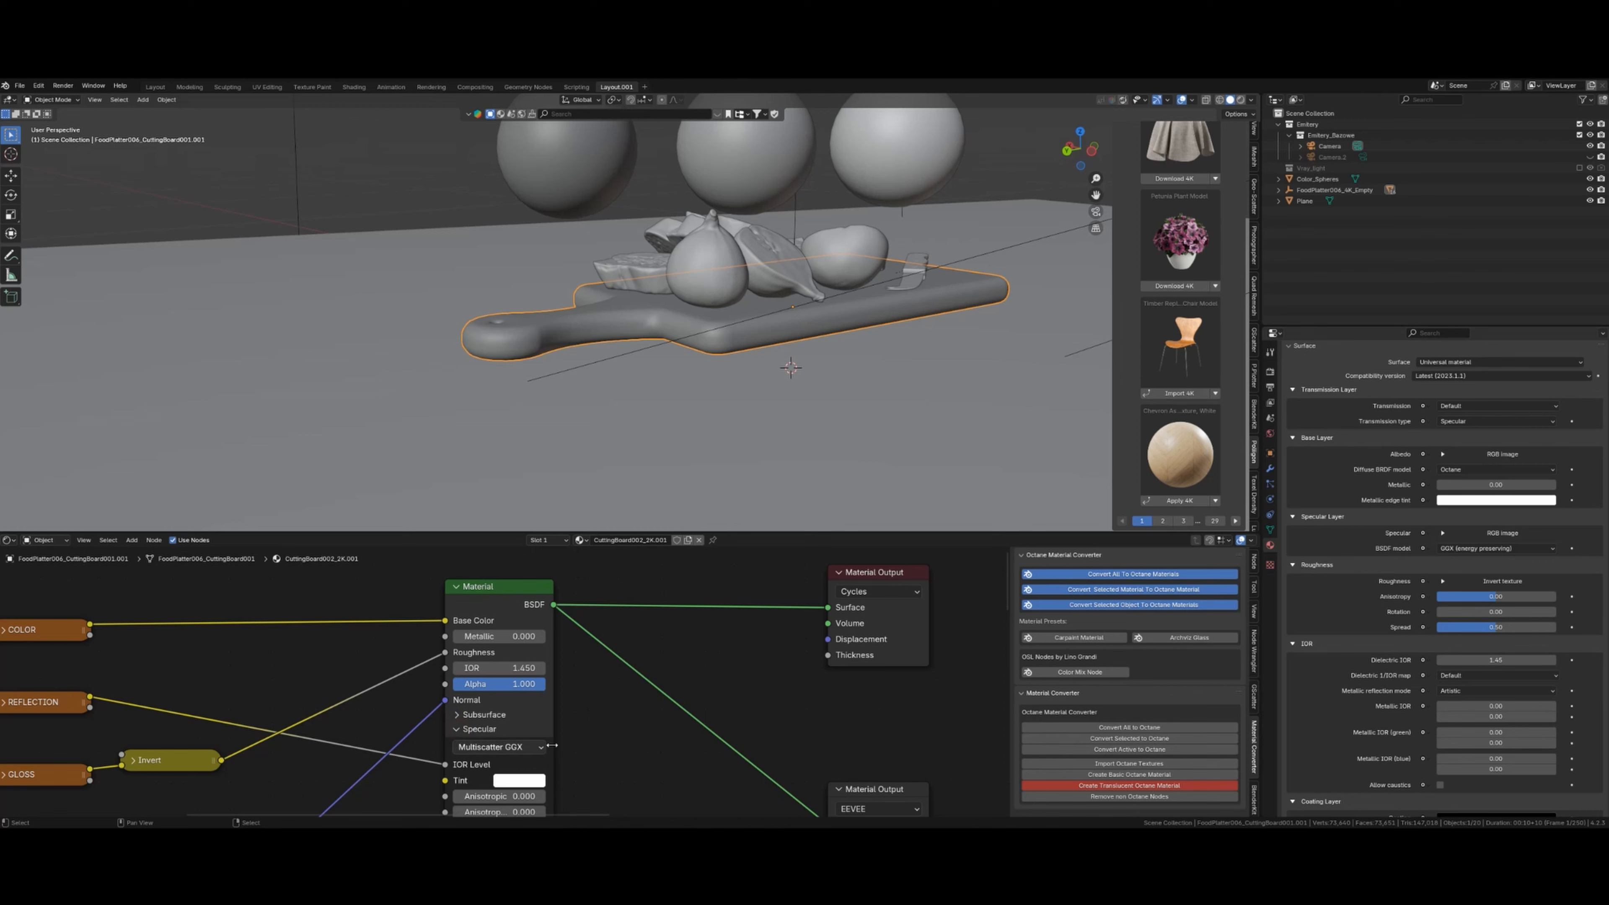
scroll(729, 764, down, 17)
middle_drag(814, 727, 667, 697)
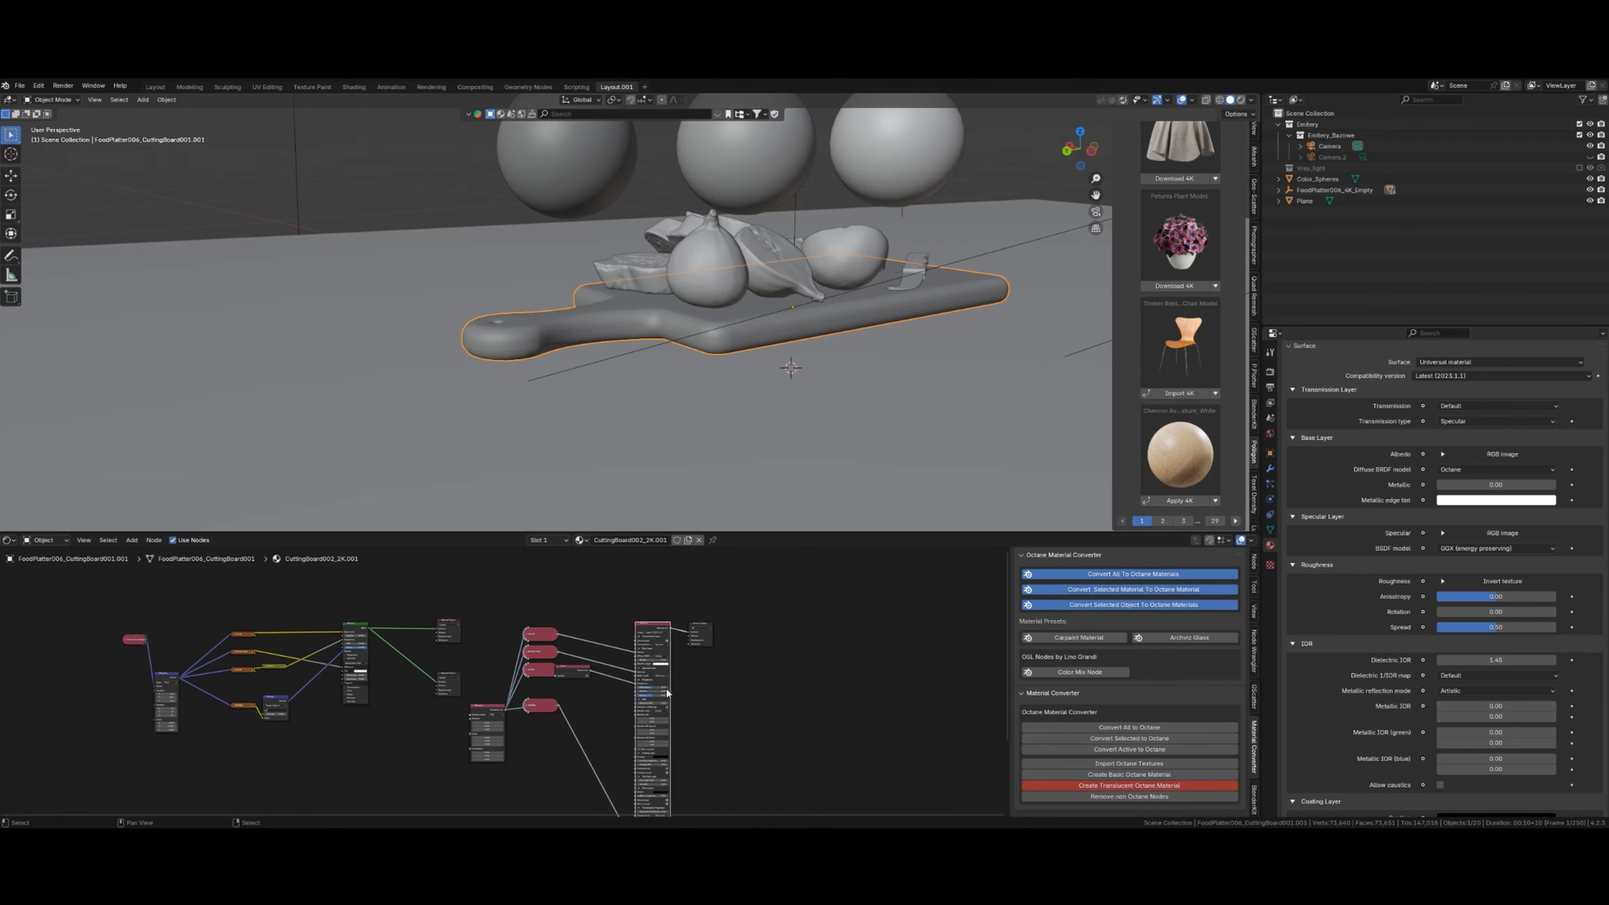
scroll(708, 707, up, 3)
scroll(708, 706, down, 2)
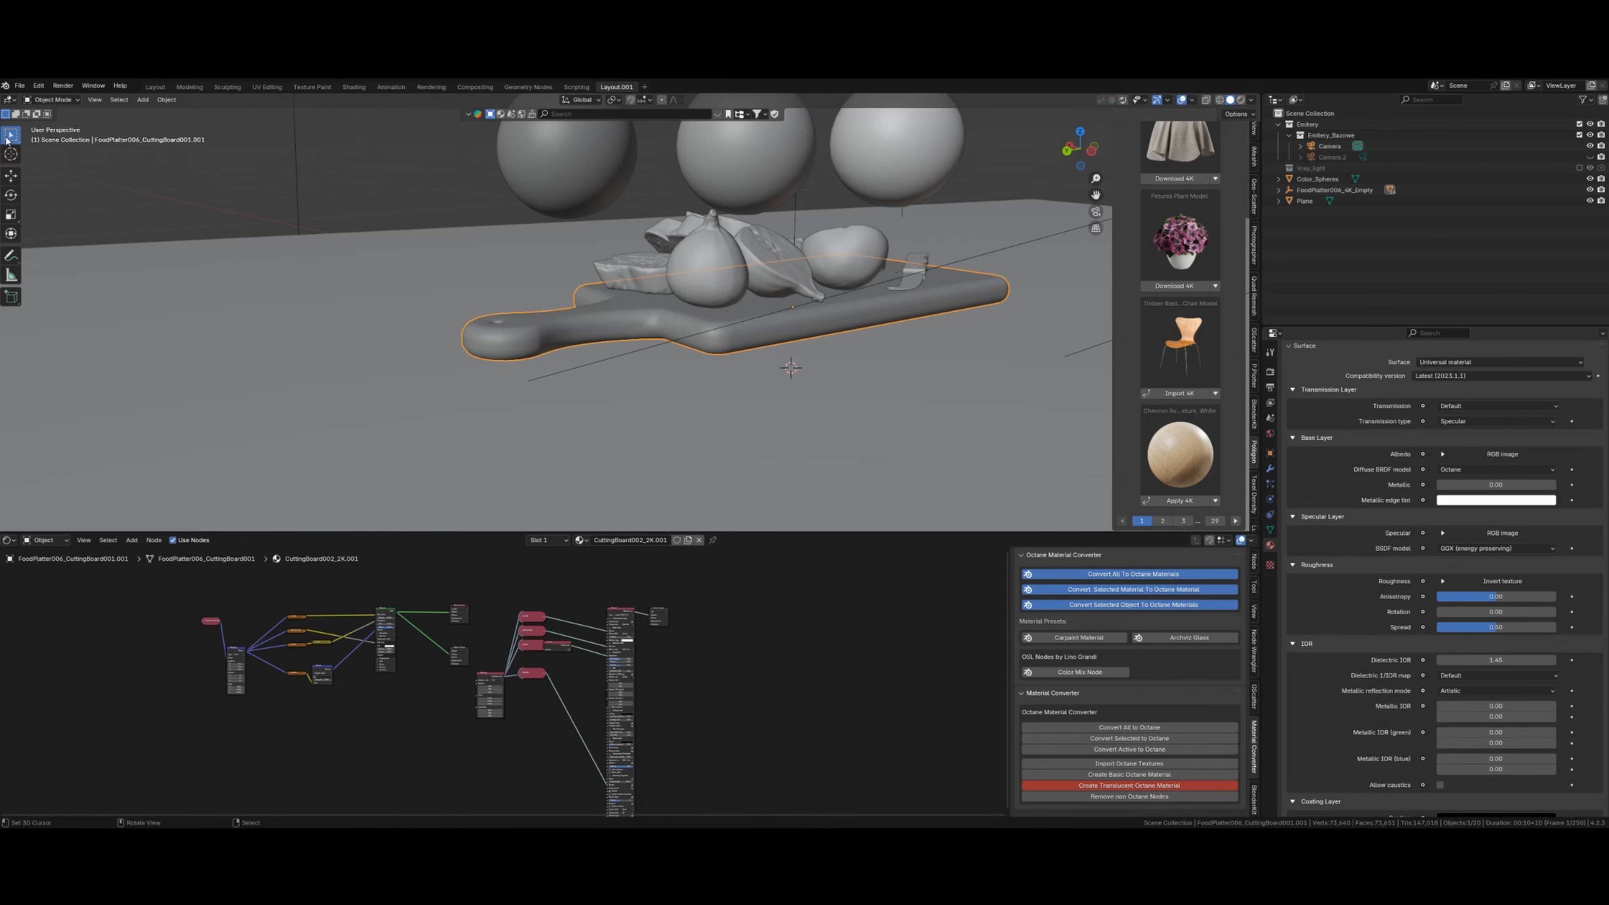
click(24, 86)
- Set the Material Converter add-on to target Octane with Standard Surface Material as base
mouse_move(42, 87)
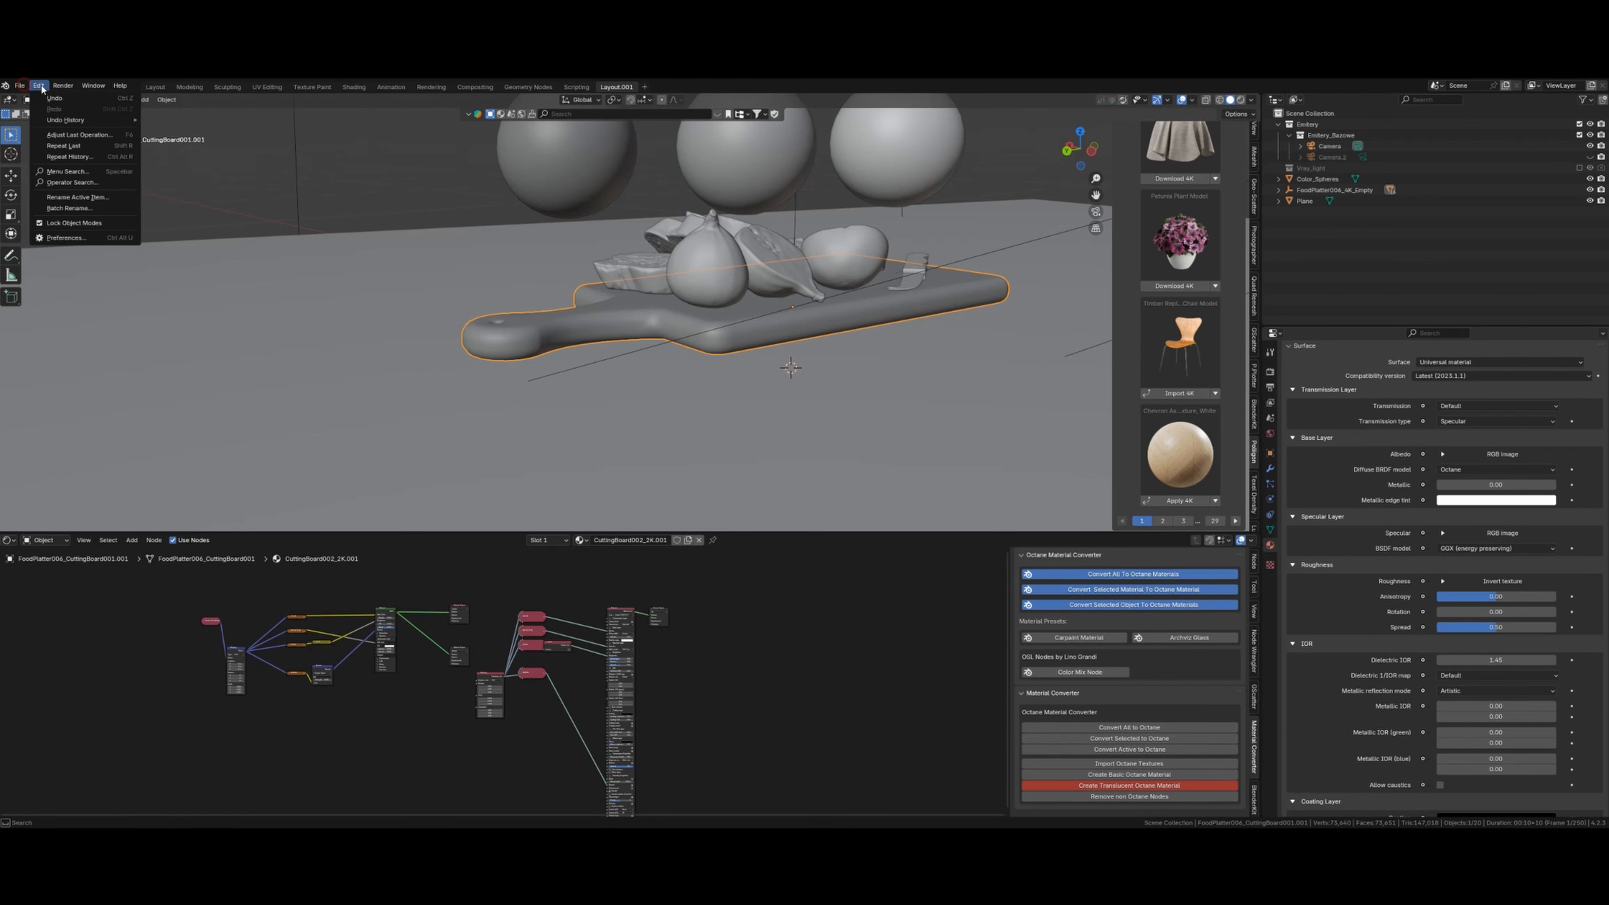
click(66, 238)
scroll(235, 282, down, 1)
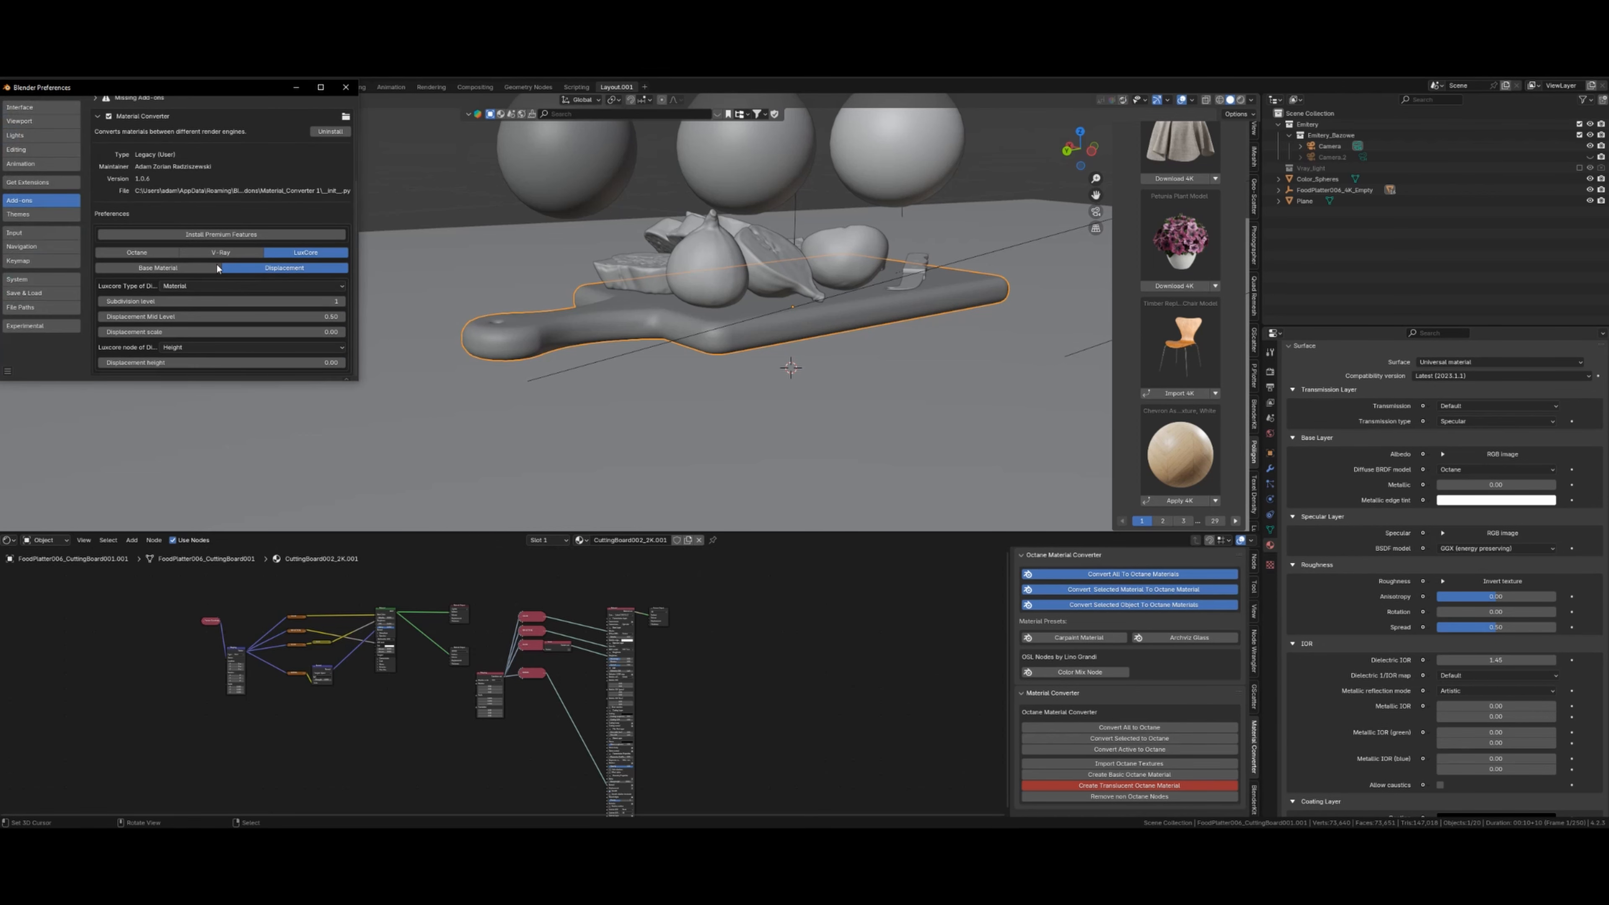
click(151, 253)
click(188, 272)
scroll(194, 281, up, 1)
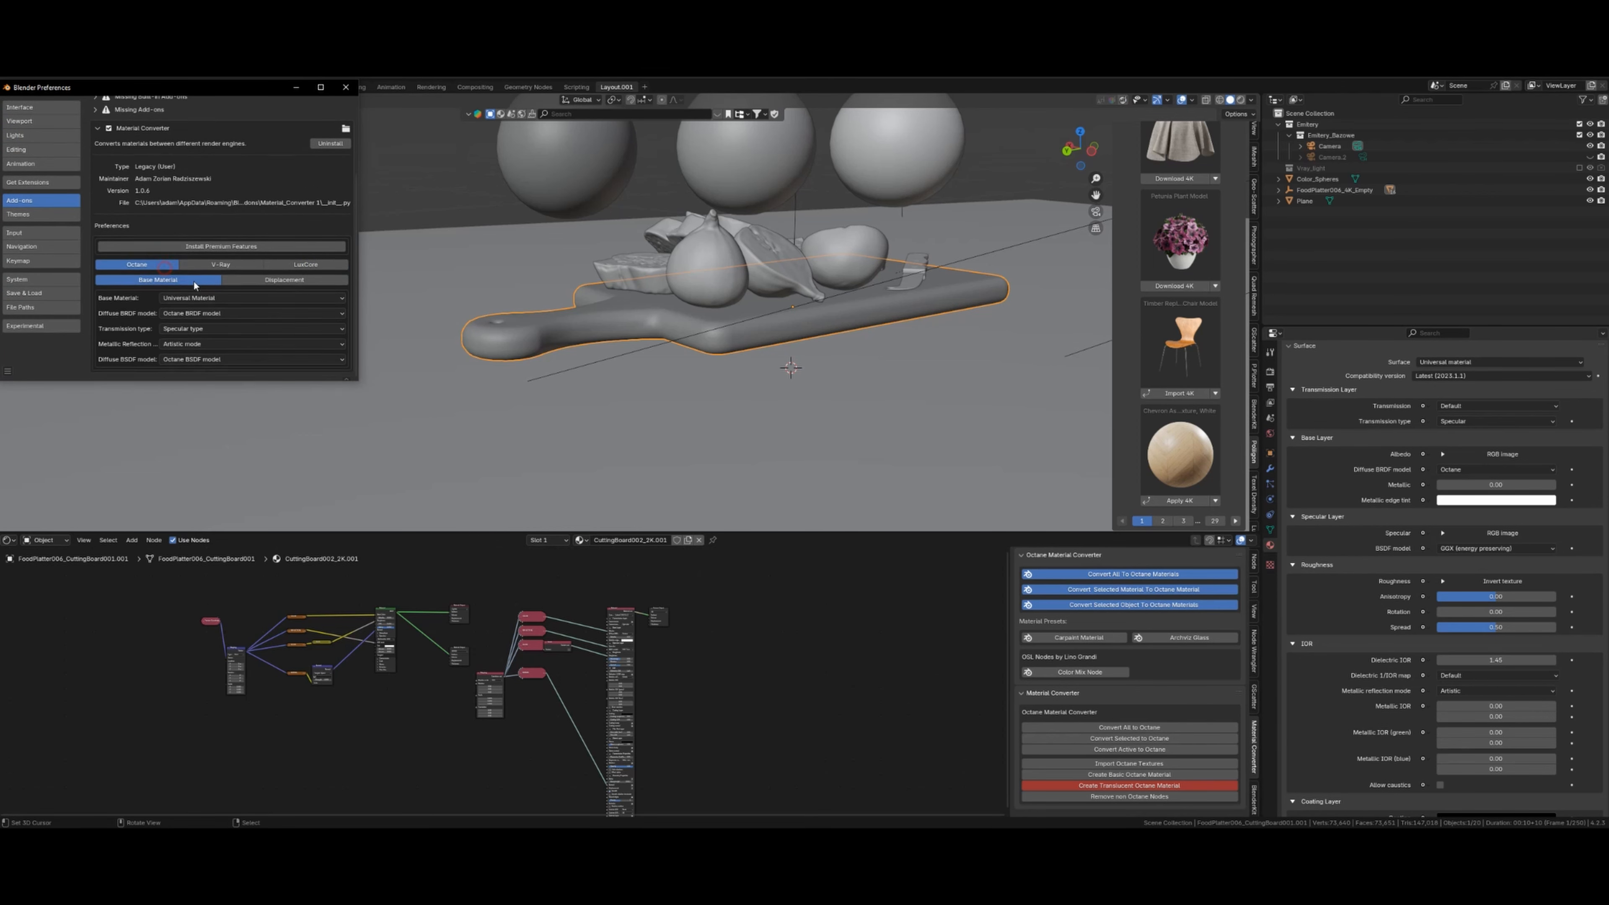
click(201, 302)
click(213, 326)
scroll(214, 333, up, 1)
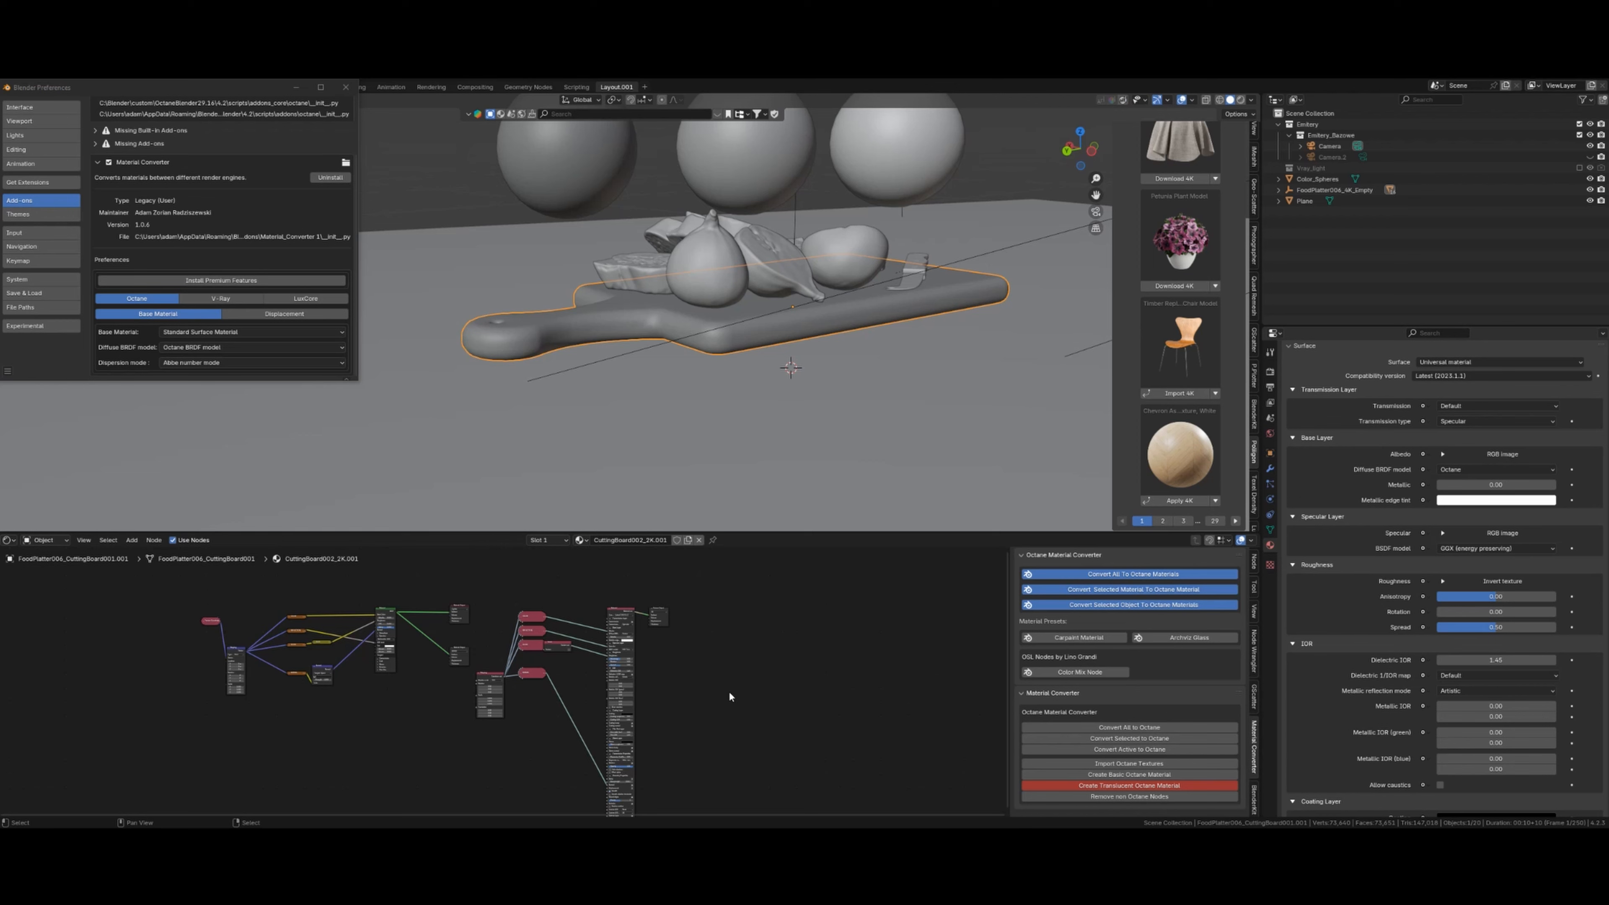
- Box-select the right-hand node cluster and shift it slightly to the right
shift+middle_drag(729, 694, 729, 658)
scroll(721, 708, up, 4)
shift+middle_drag(727, 725, 729, 694)
scroll(733, 695, down, 6)
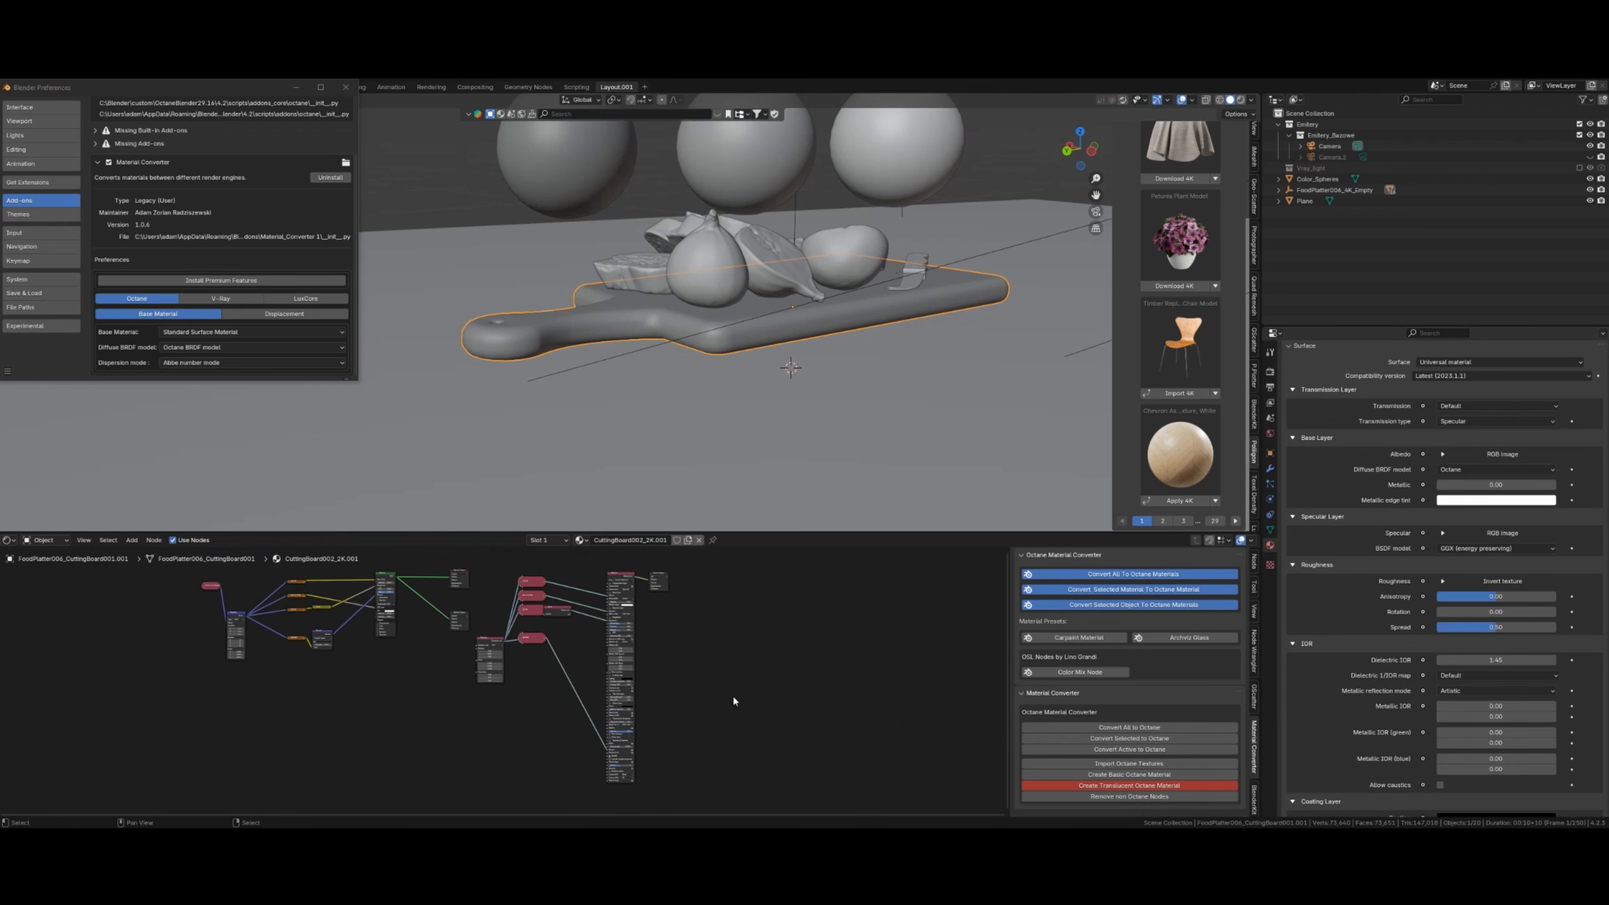
key(a)
key(alt+a)
key(b)
drag(486, 583, 724, 785)
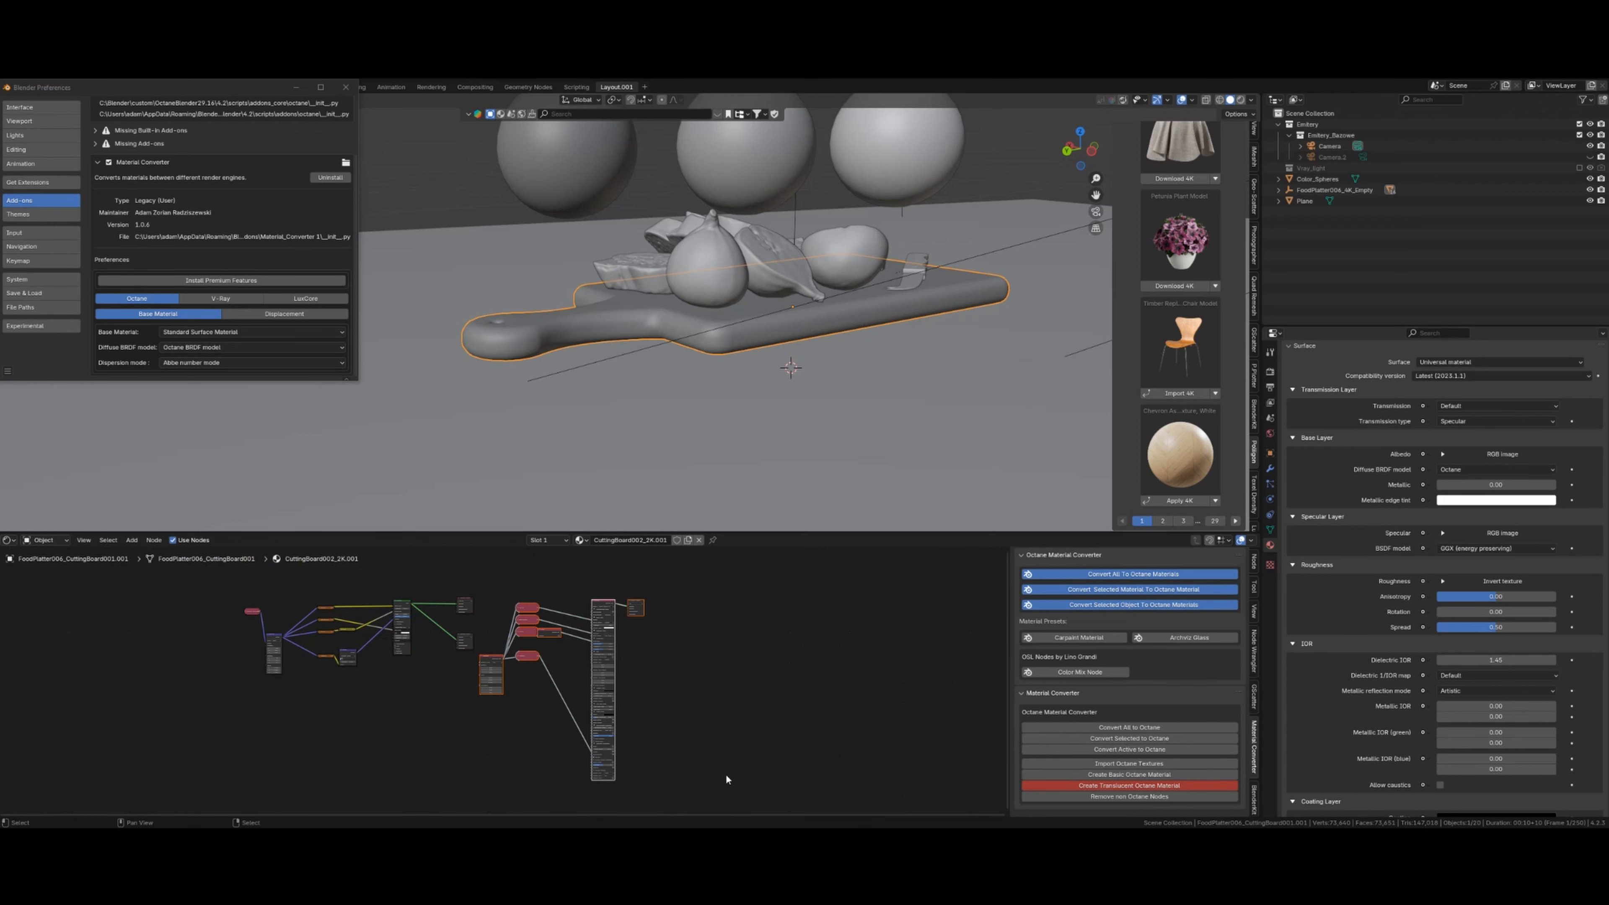
key(g)
click(700, 737)
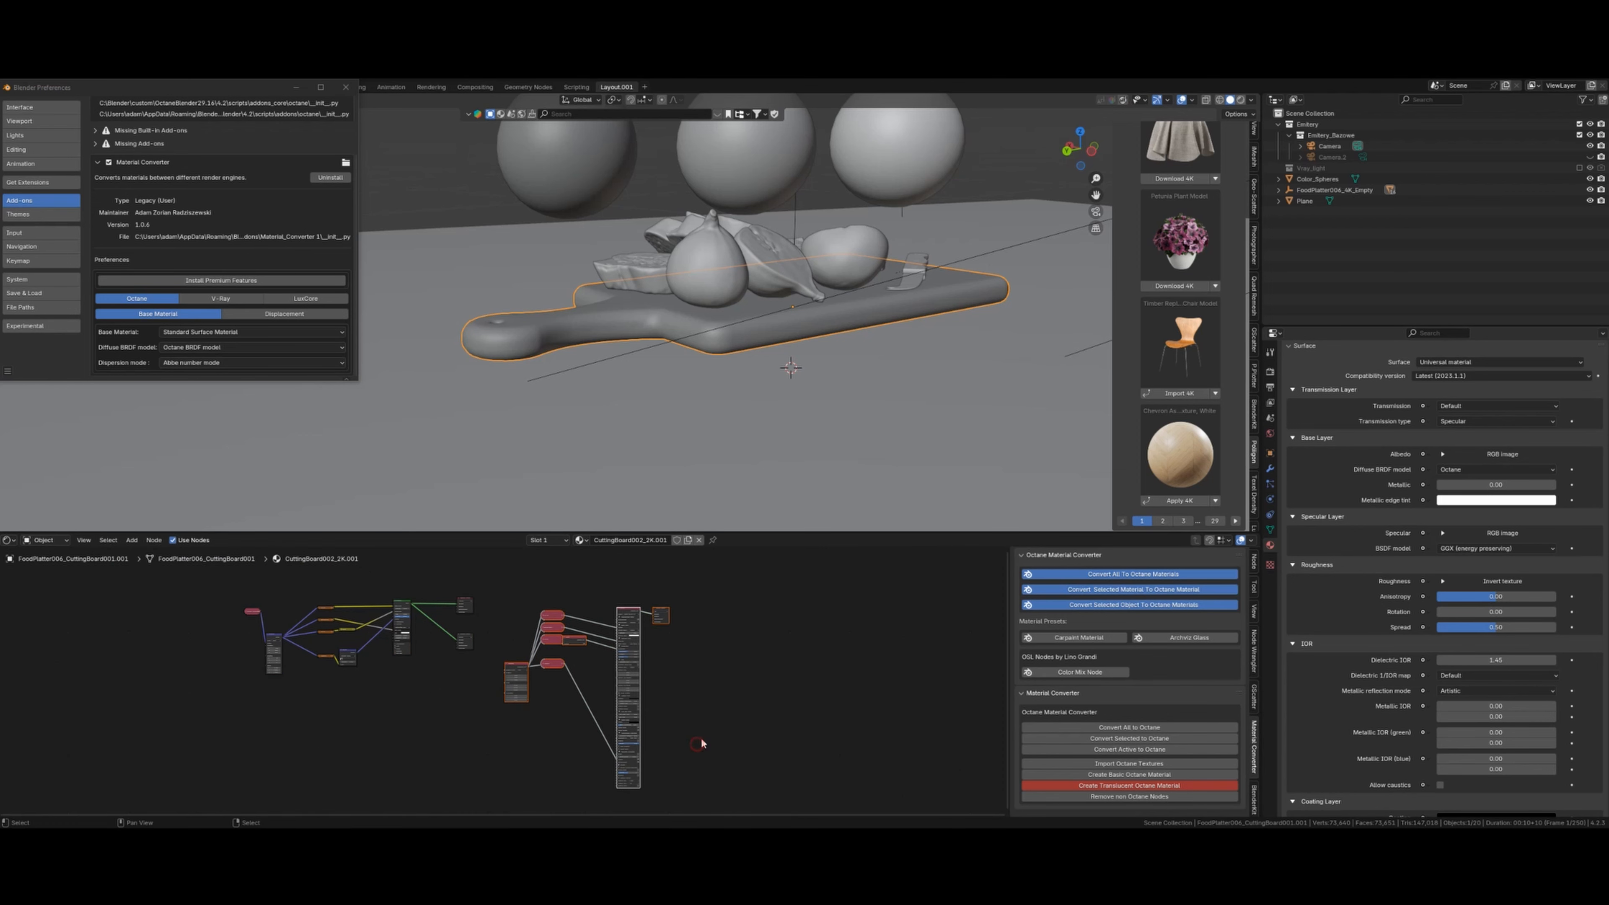
- Convert the cutting board's material to an Octane Standard Surface material
click(1155, 752)
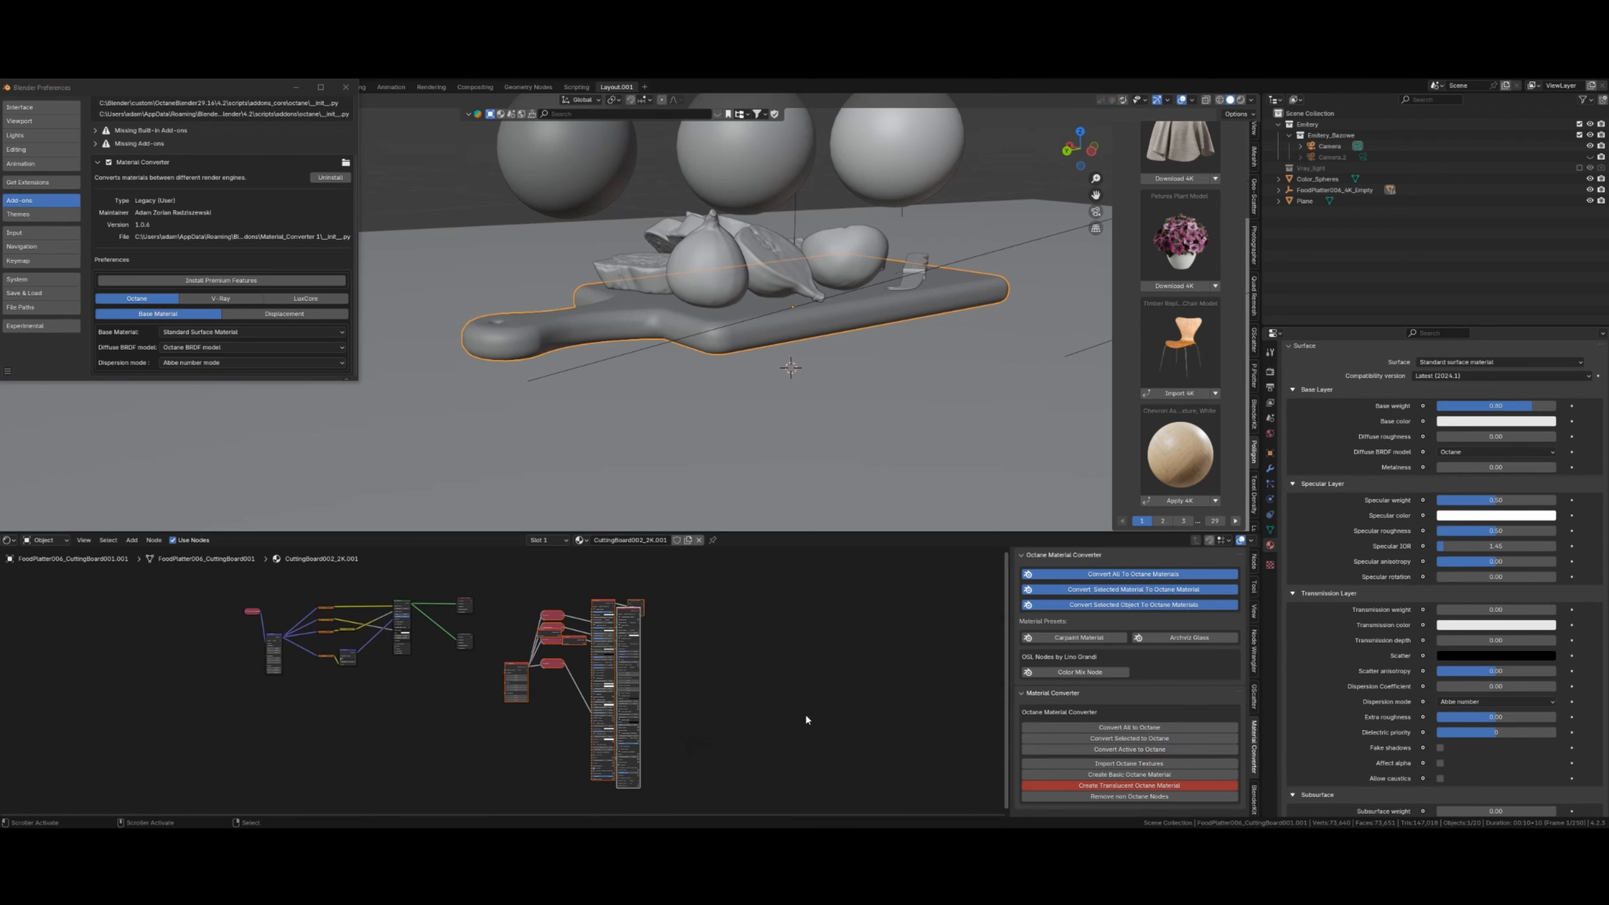
scroll(678, 664, up, 1)
scroll(652, 674, up, 2)
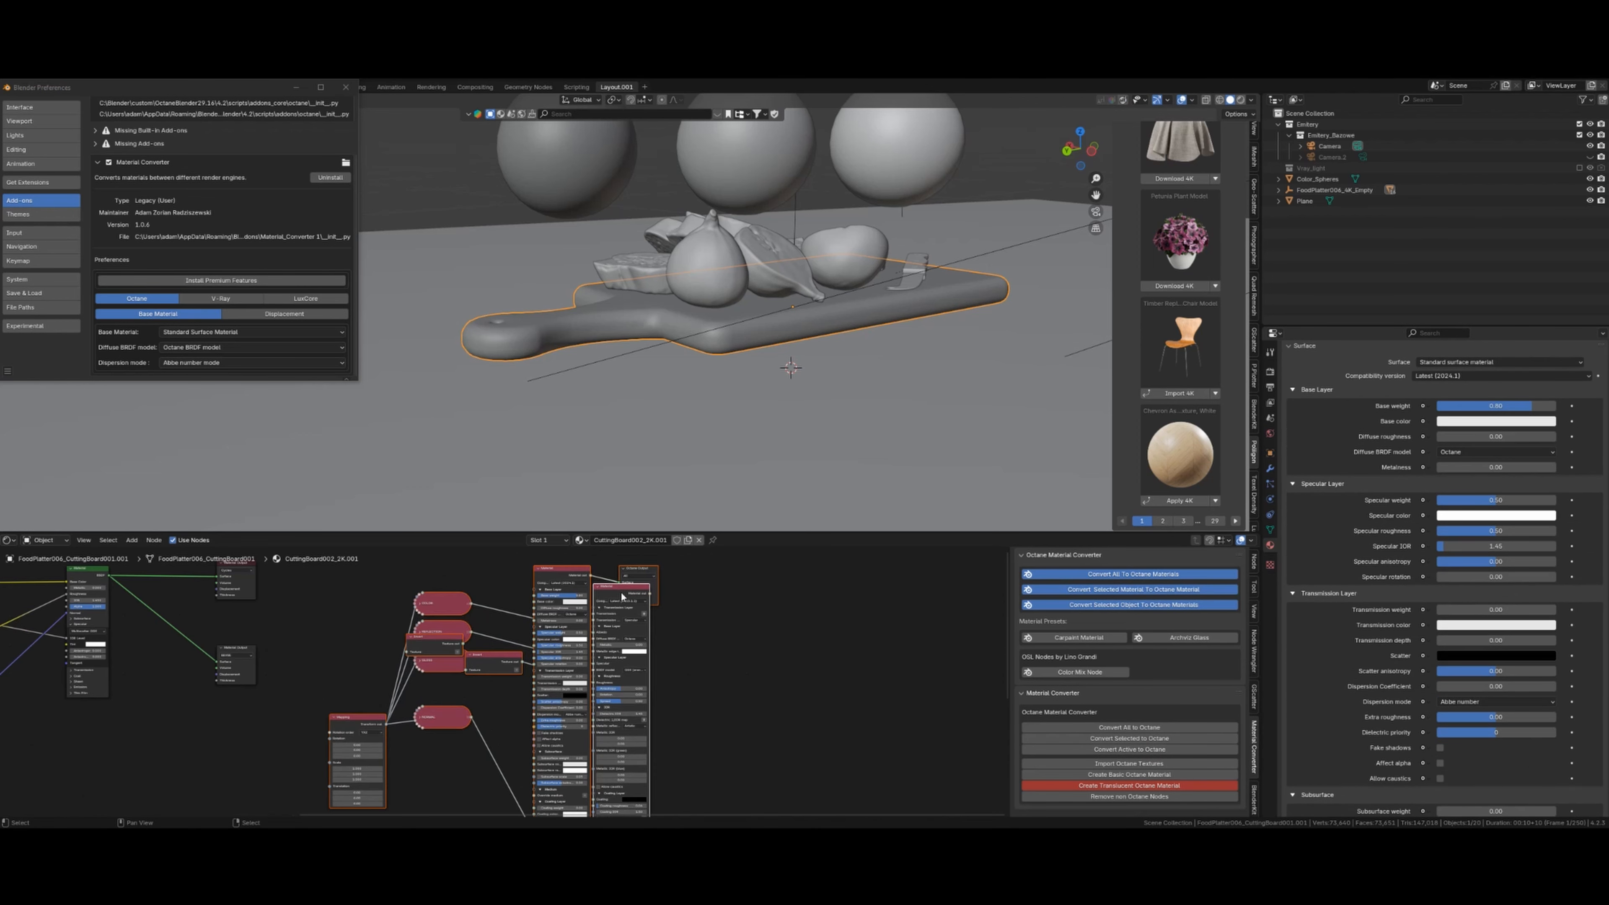
scroll(628, 711, down, 3)
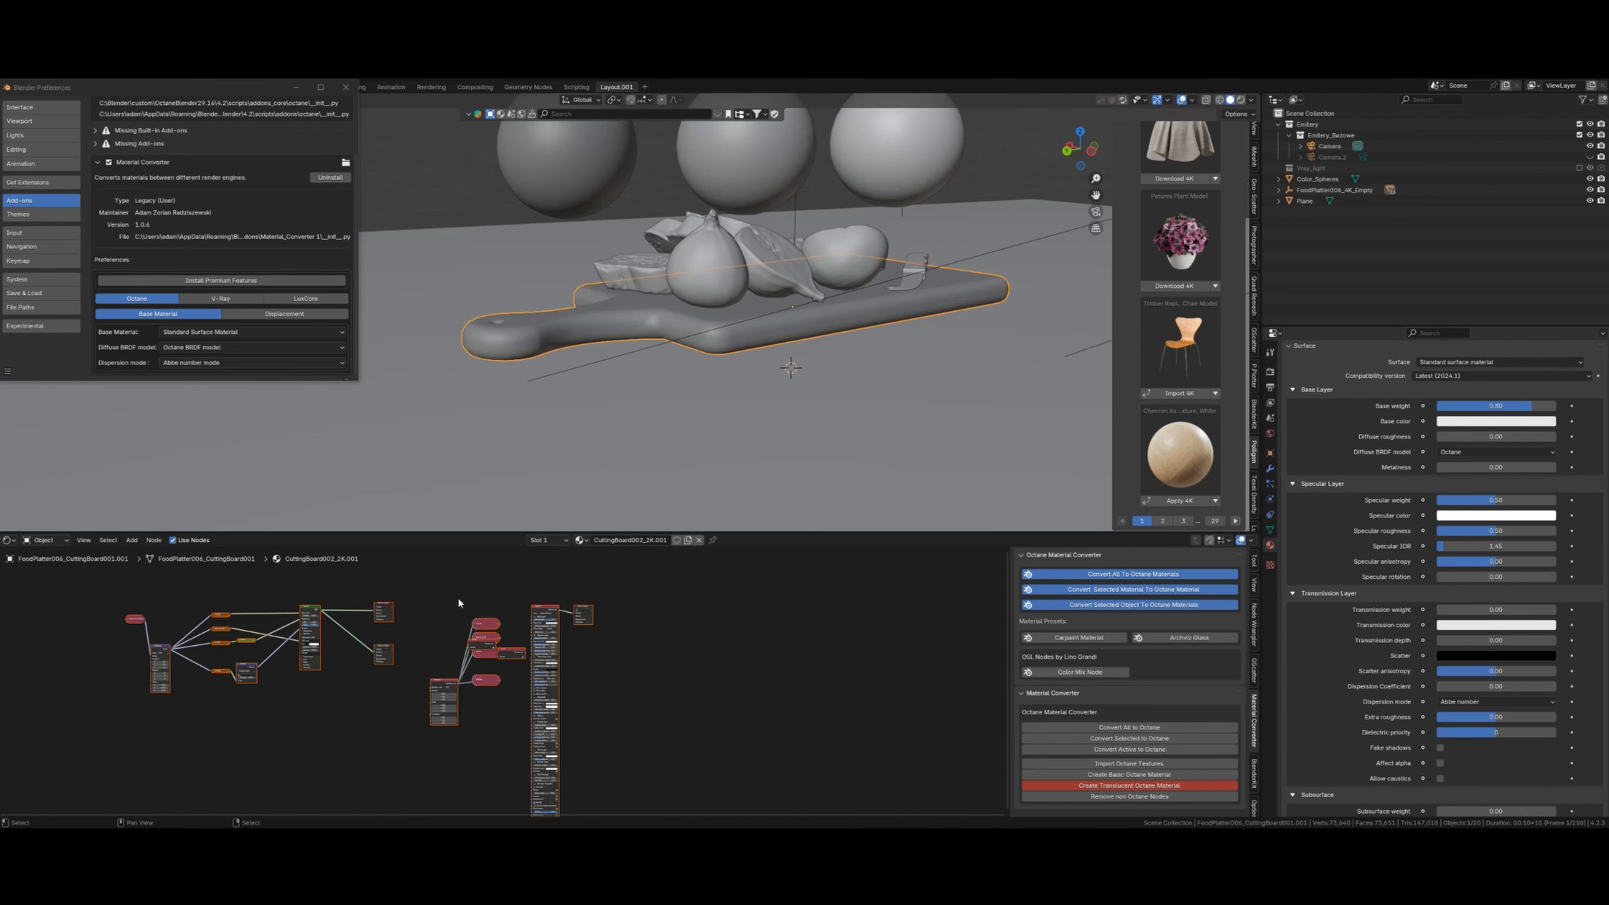
scroll(644, 753, down, 3)
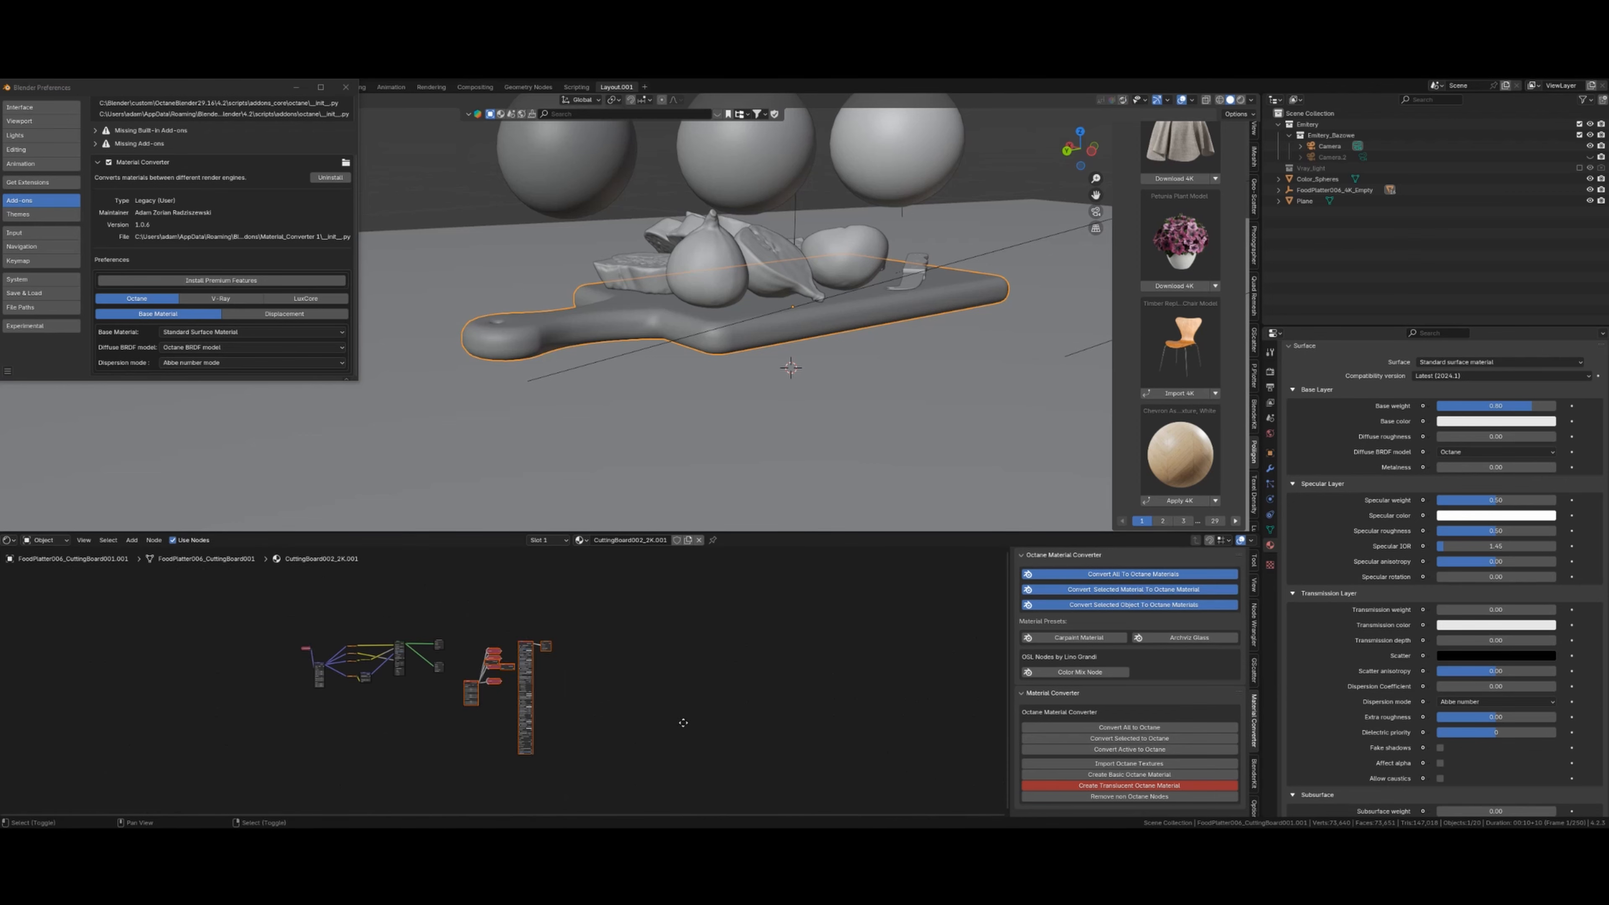
- Delete the generated Octane nodes and reconvert the cutting board material
shift+middle_drag(683, 723, 682, 694)
key(Delete)
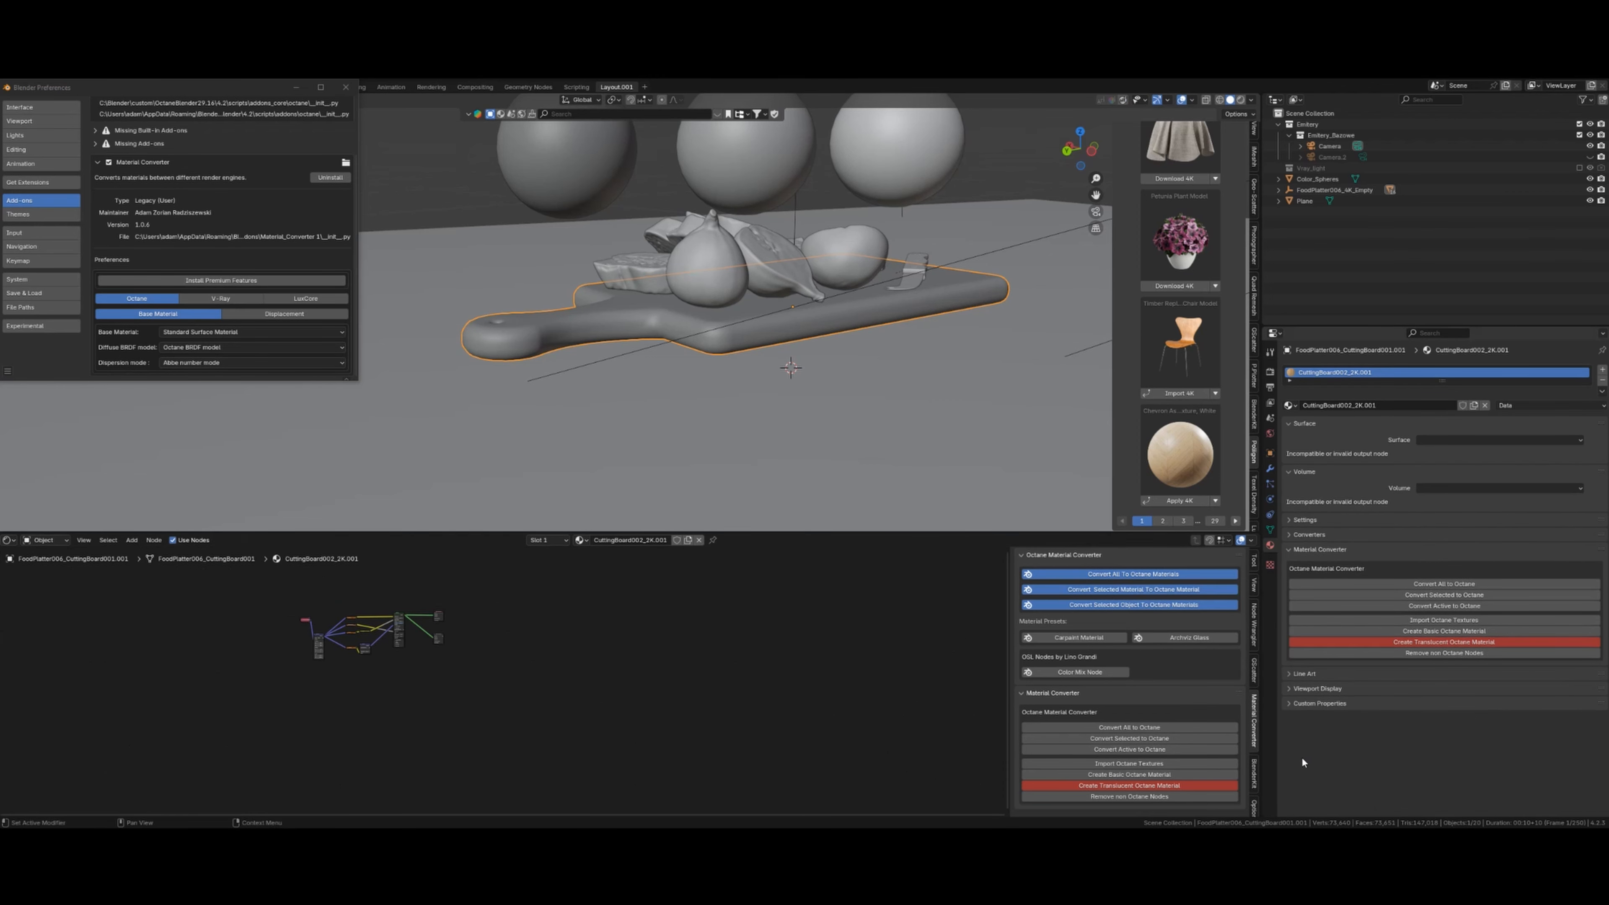
click(1157, 749)
scroll(575, 659, up, 3)
scroll(585, 651, up, 5)
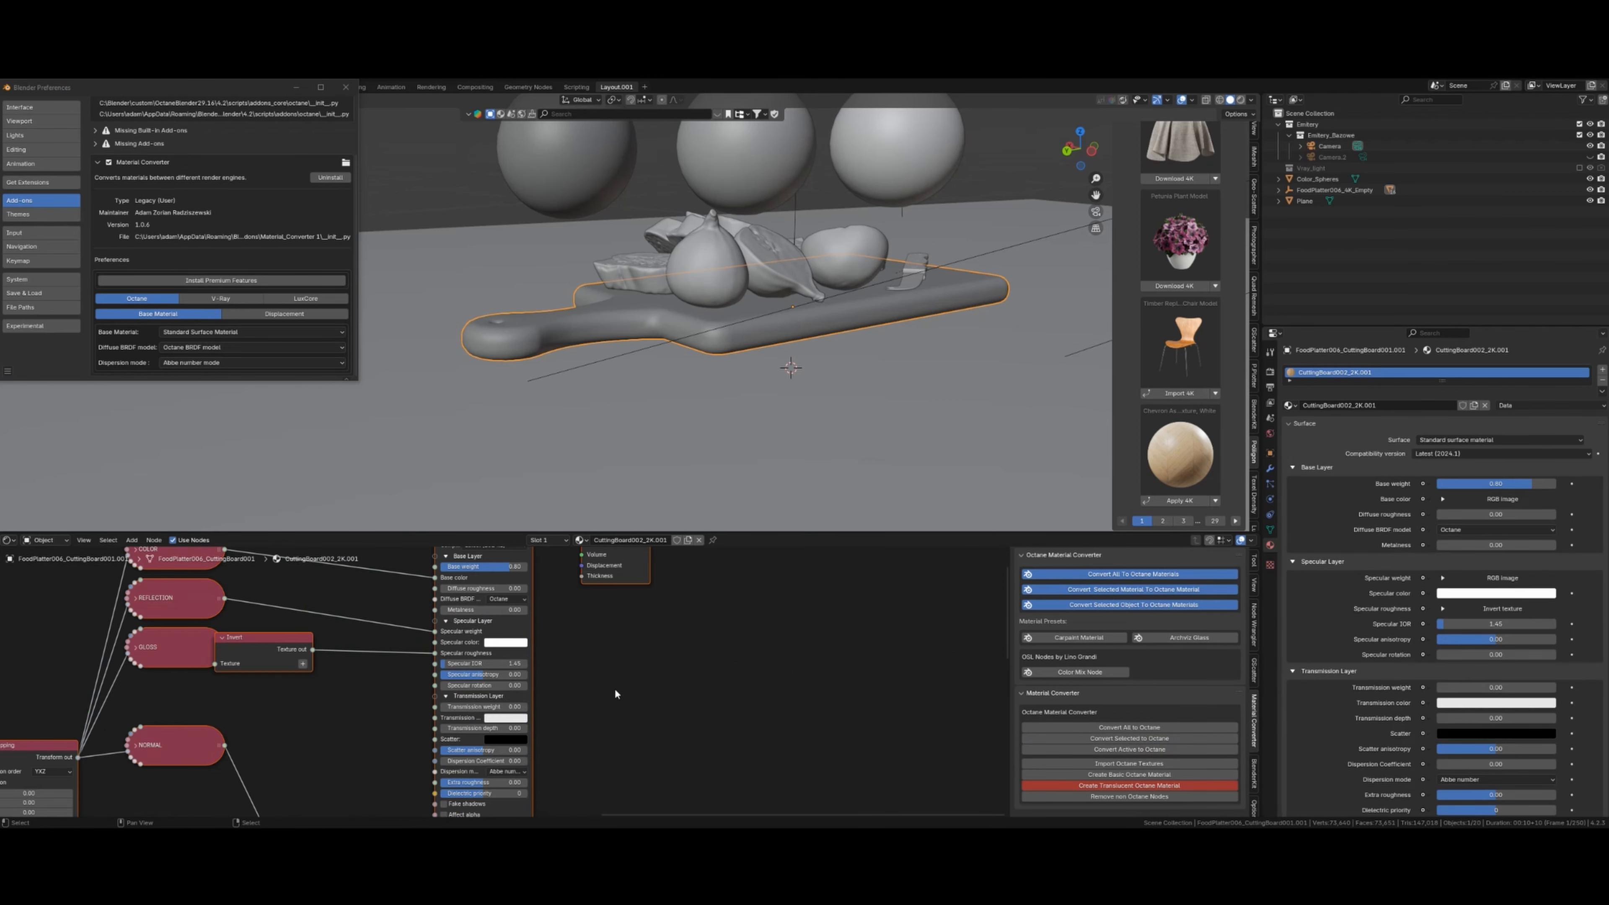
shift+scroll(503, 617, up, 2)
scroll(498, 681, up, 7)
scroll(482, 683, down, 5)
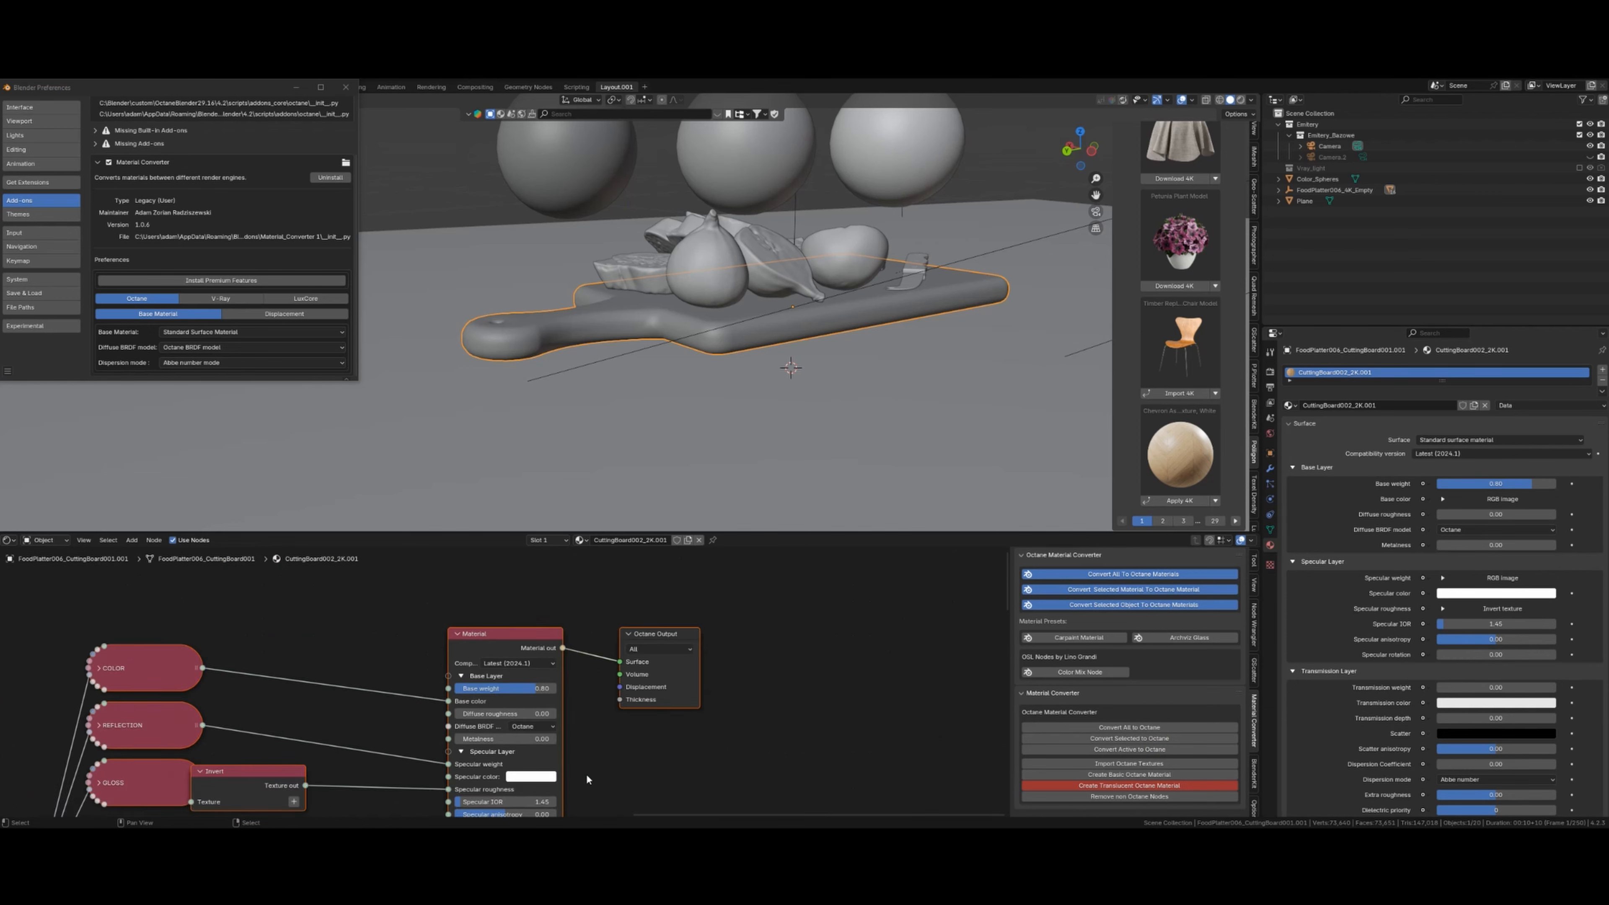
- Check the dispersion modes and make Lambertian the converter's default diffuse BRDF
shift+middle_drag(586, 777, 588, 682)
shift+middle_drag(599, 744, 605, 631)
scroll(612, 707, down, 1)
shift+scroll(610, 702, down, 3)
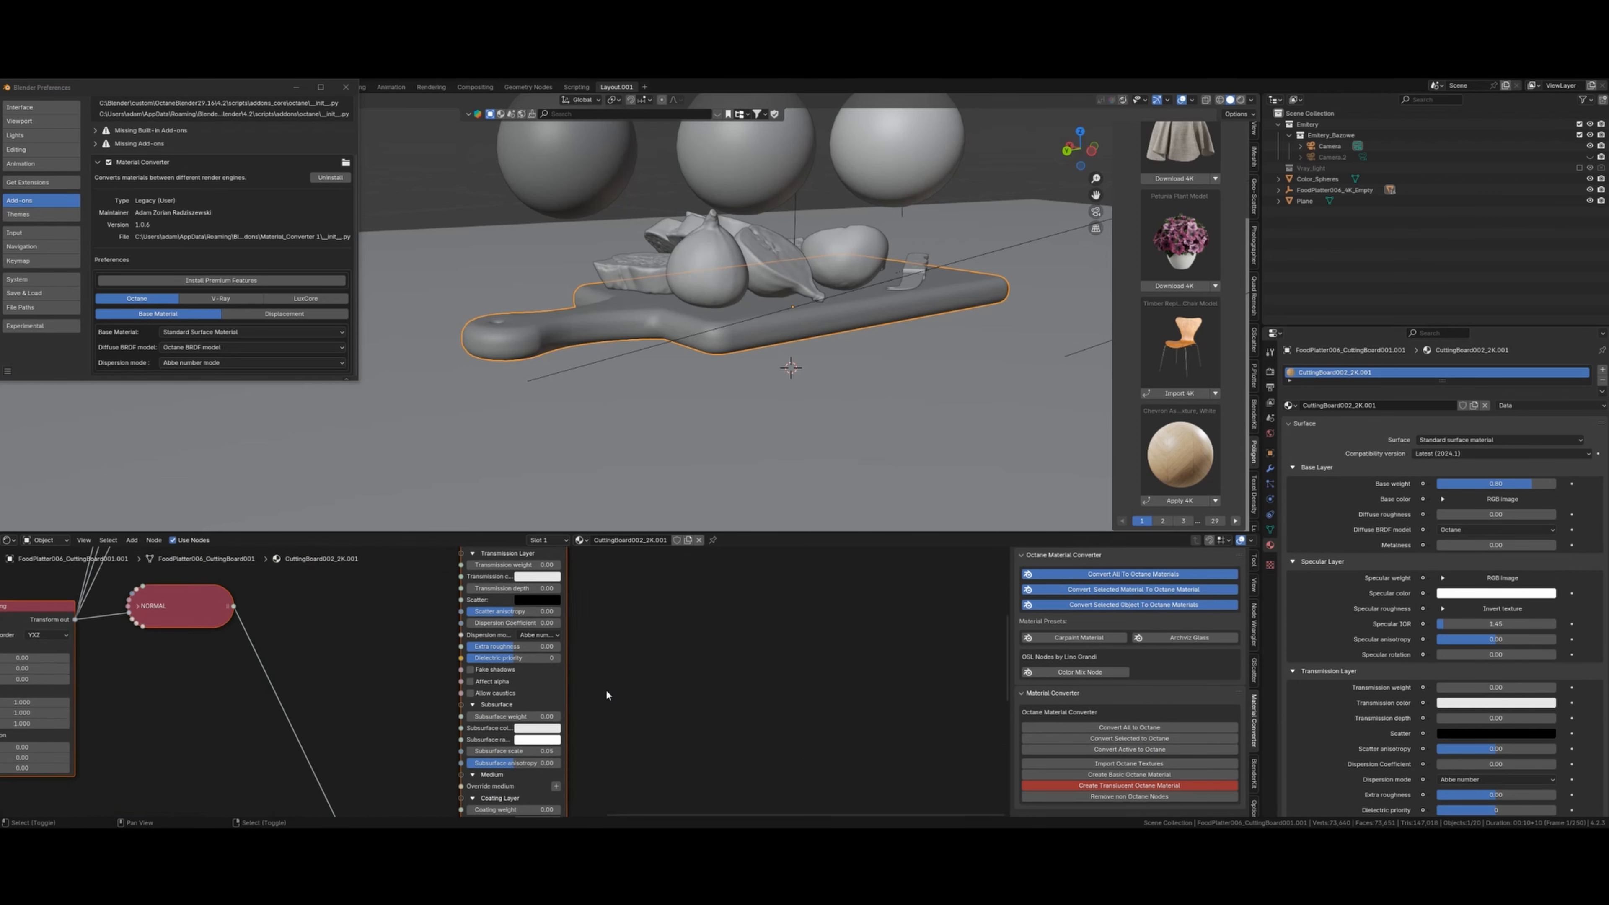
shift+scroll(602, 684, up, 2)
scroll(577, 669, up, 1)
click(544, 695)
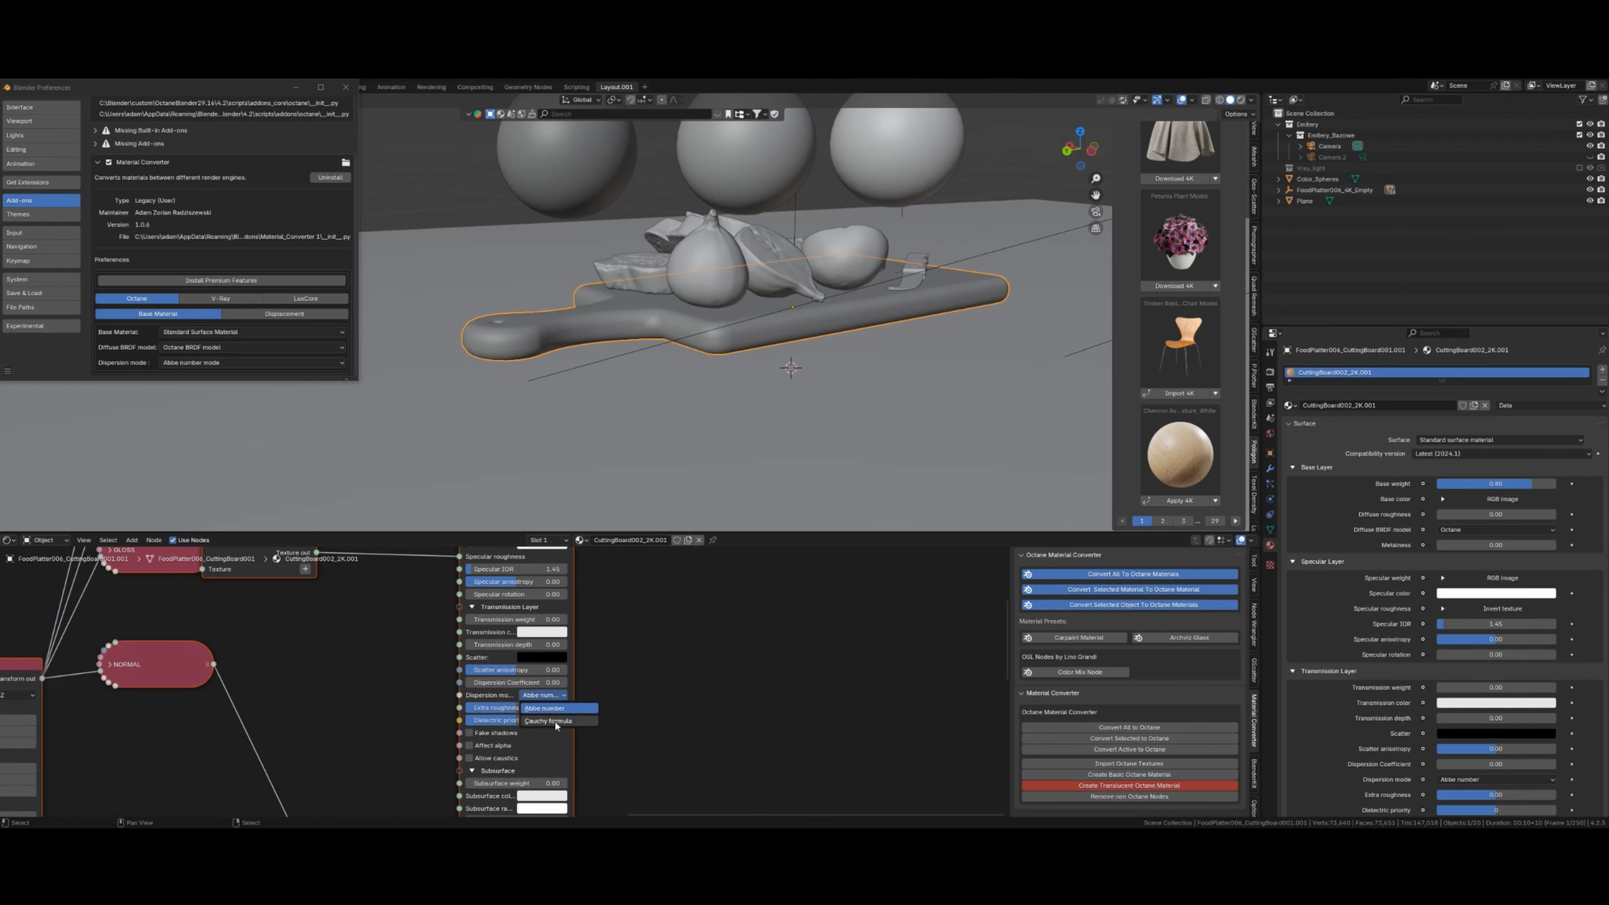
click(207, 349)
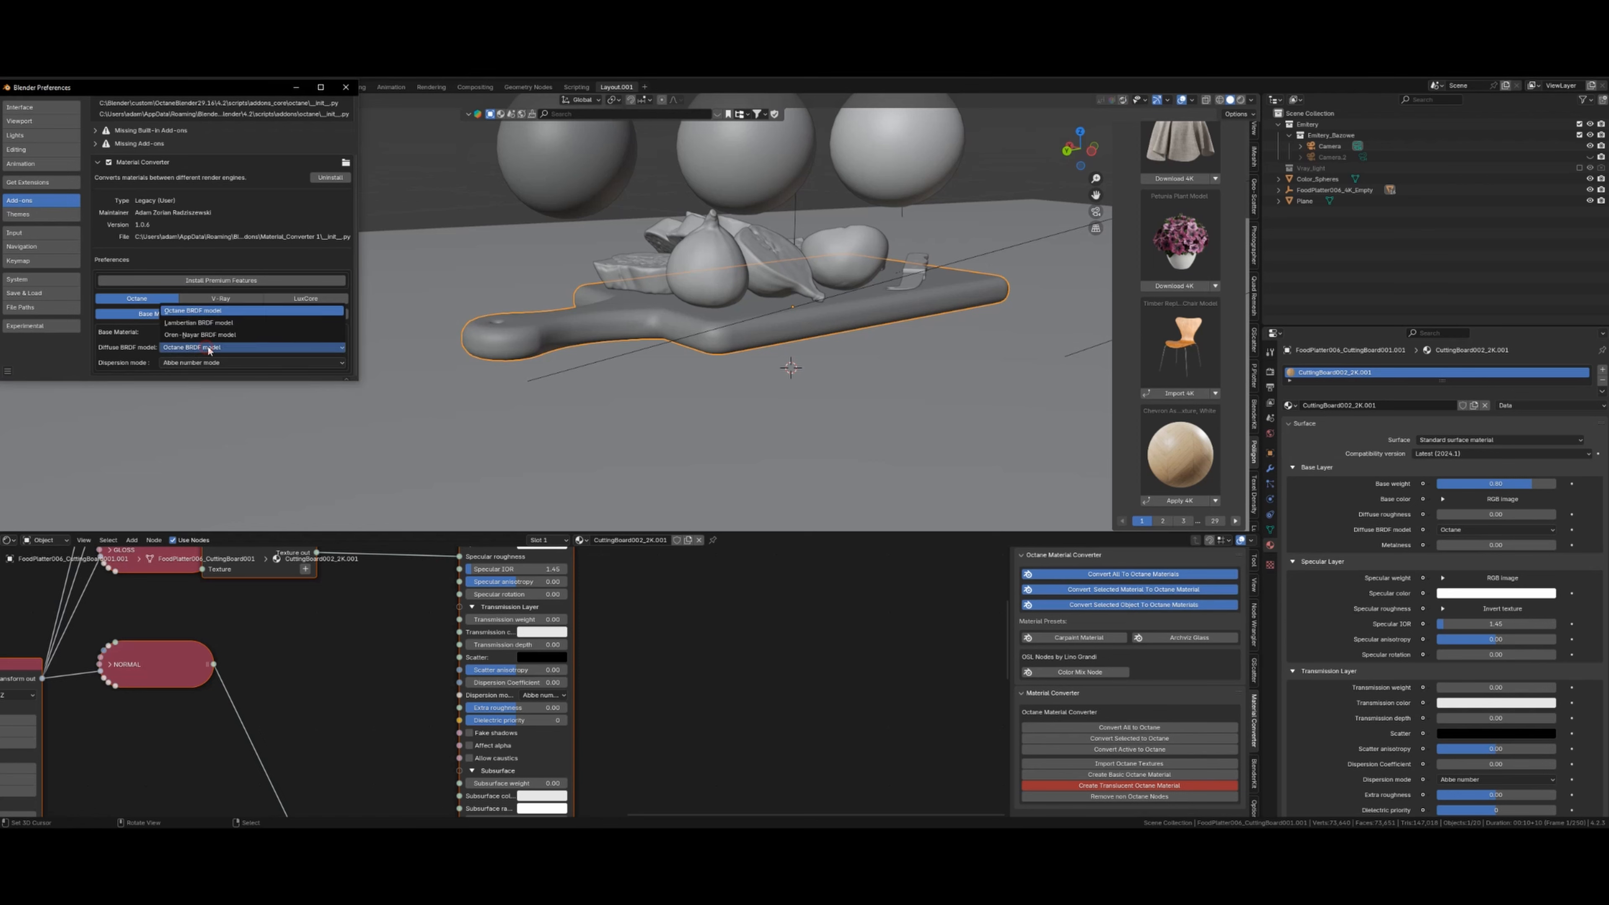
click(204, 323)
scroll(678, 632, down, 1)
- Reconvert the cutting board with Lambertian diffuse, then box-select the new Octane nodes
middle_drag(678, 639, 624, 640)
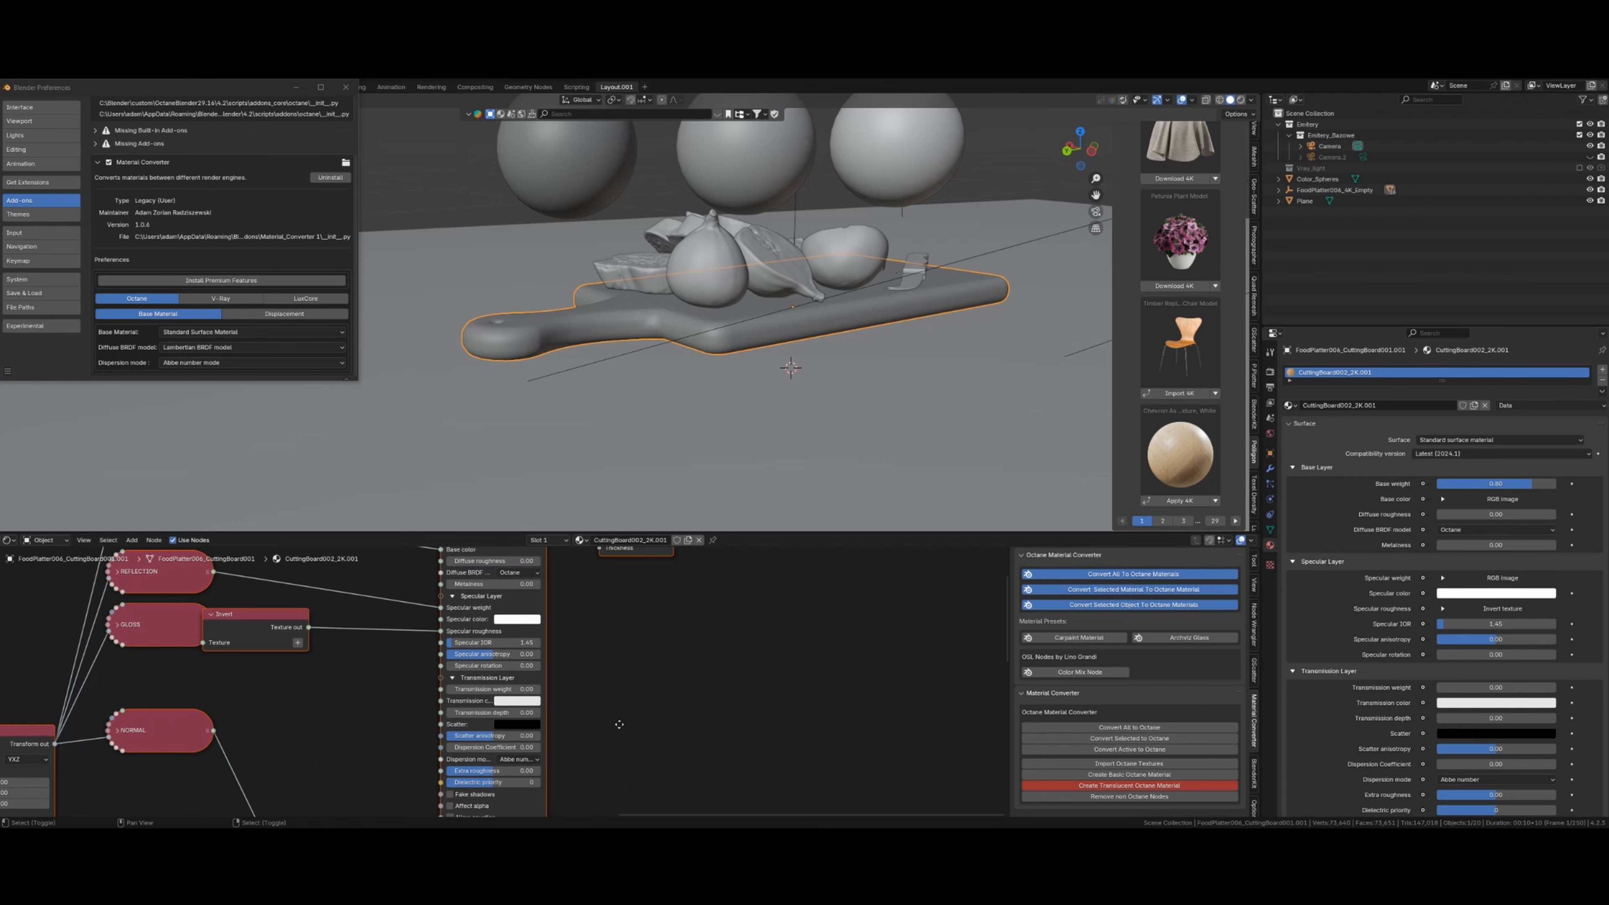
middle_drag(618, 722, 610, 683)
middle_drag(595, 623, 603, 696)
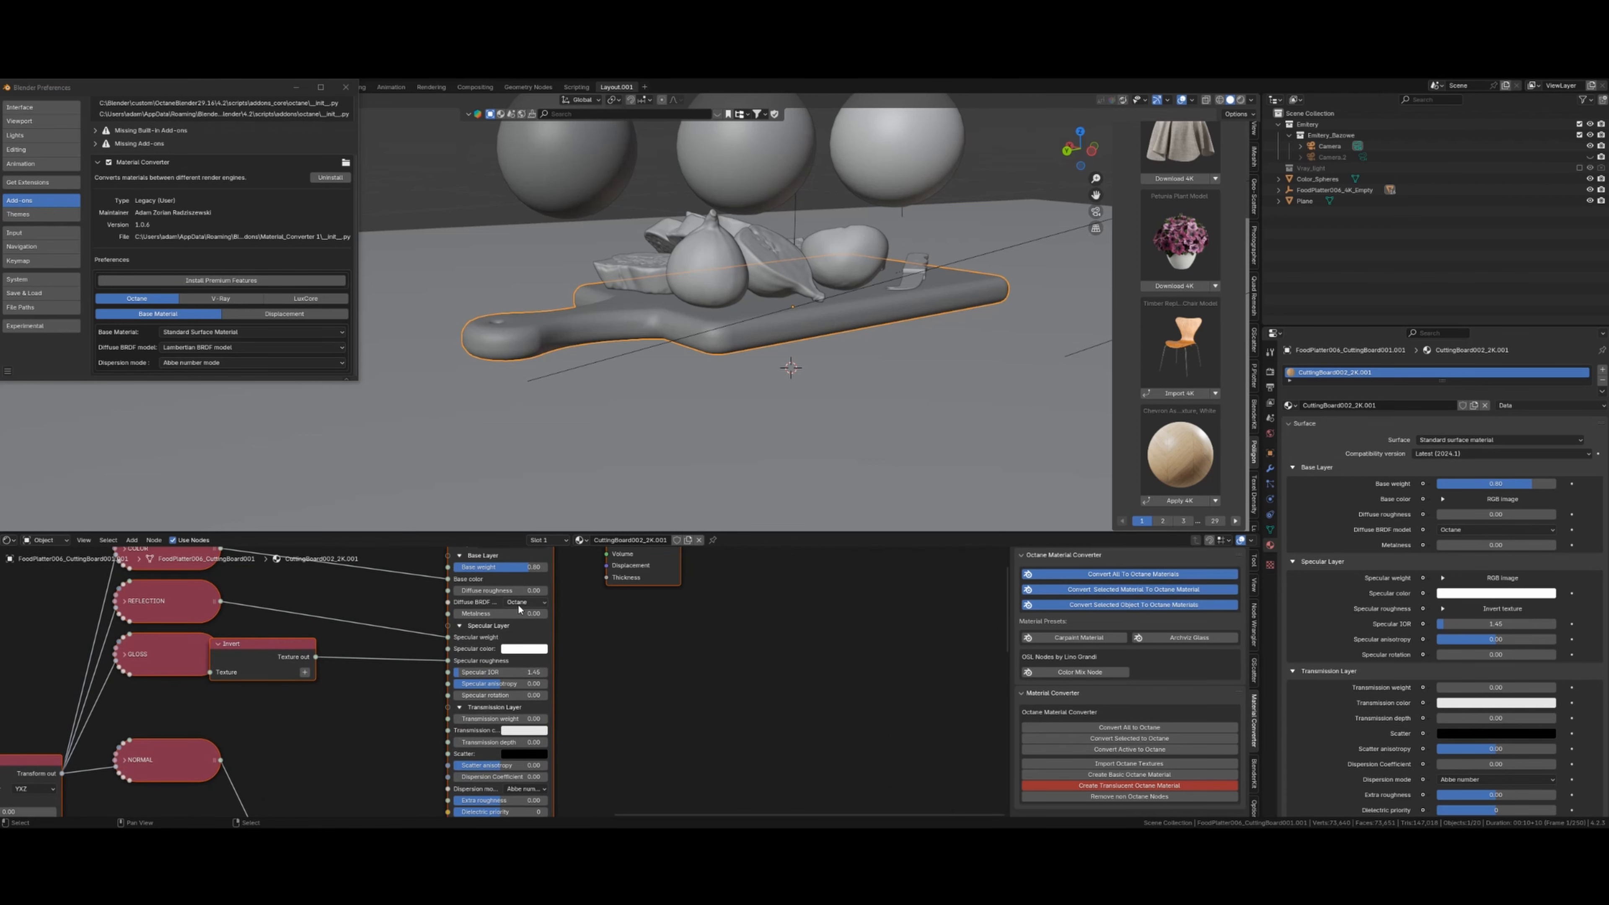
click(1140, 751)
scroll(545, 709, down, 3)
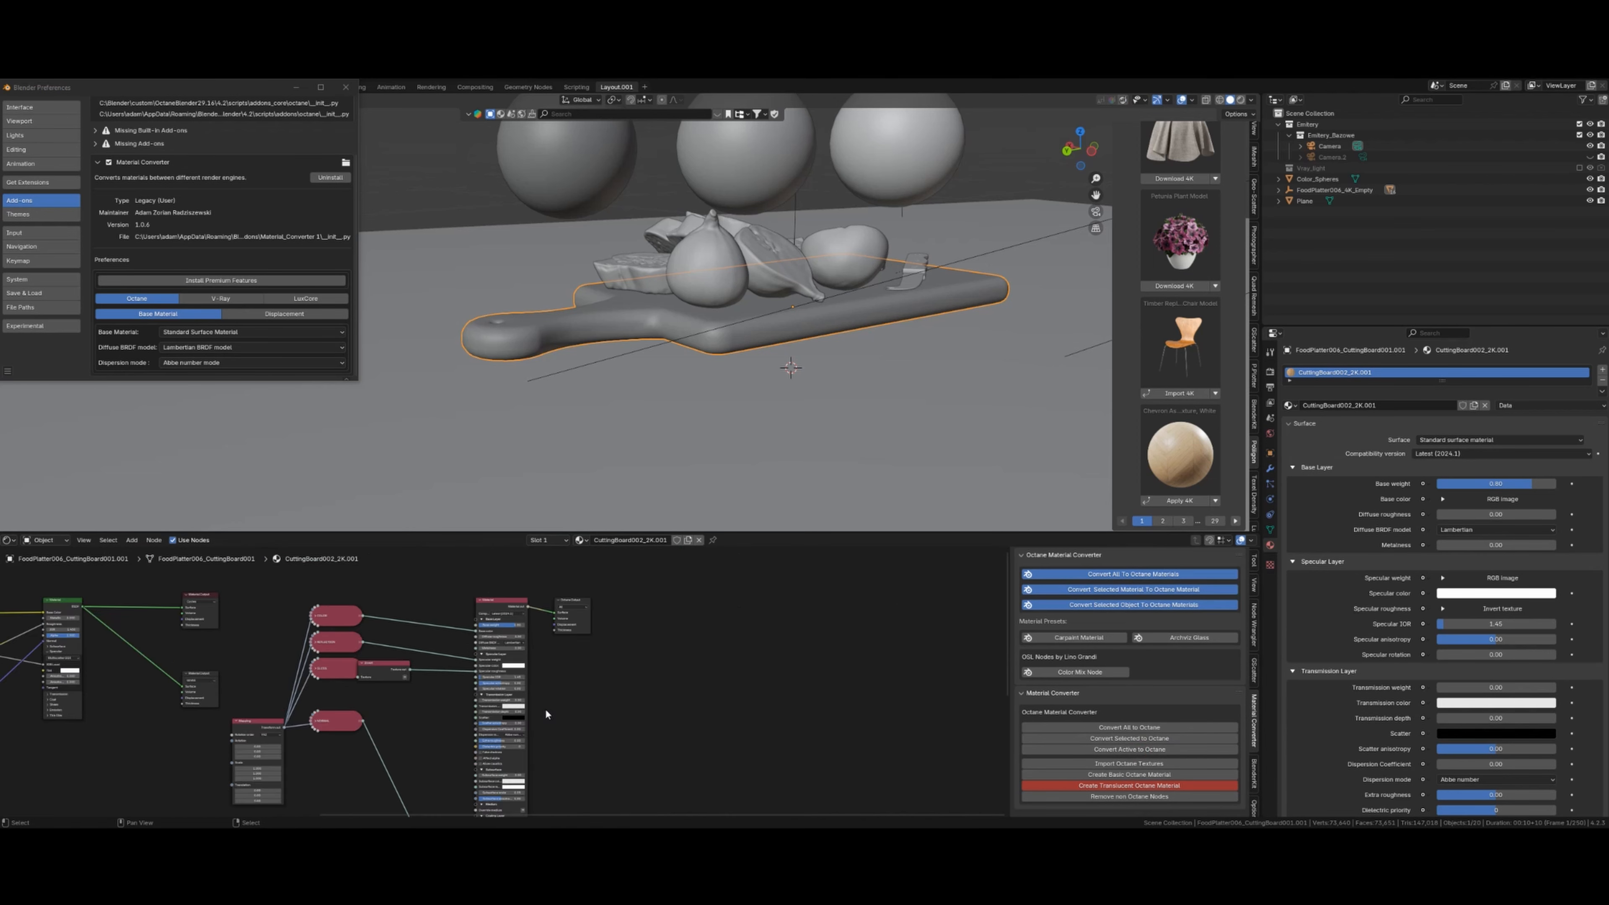
scroll(544, 708, down, 5)
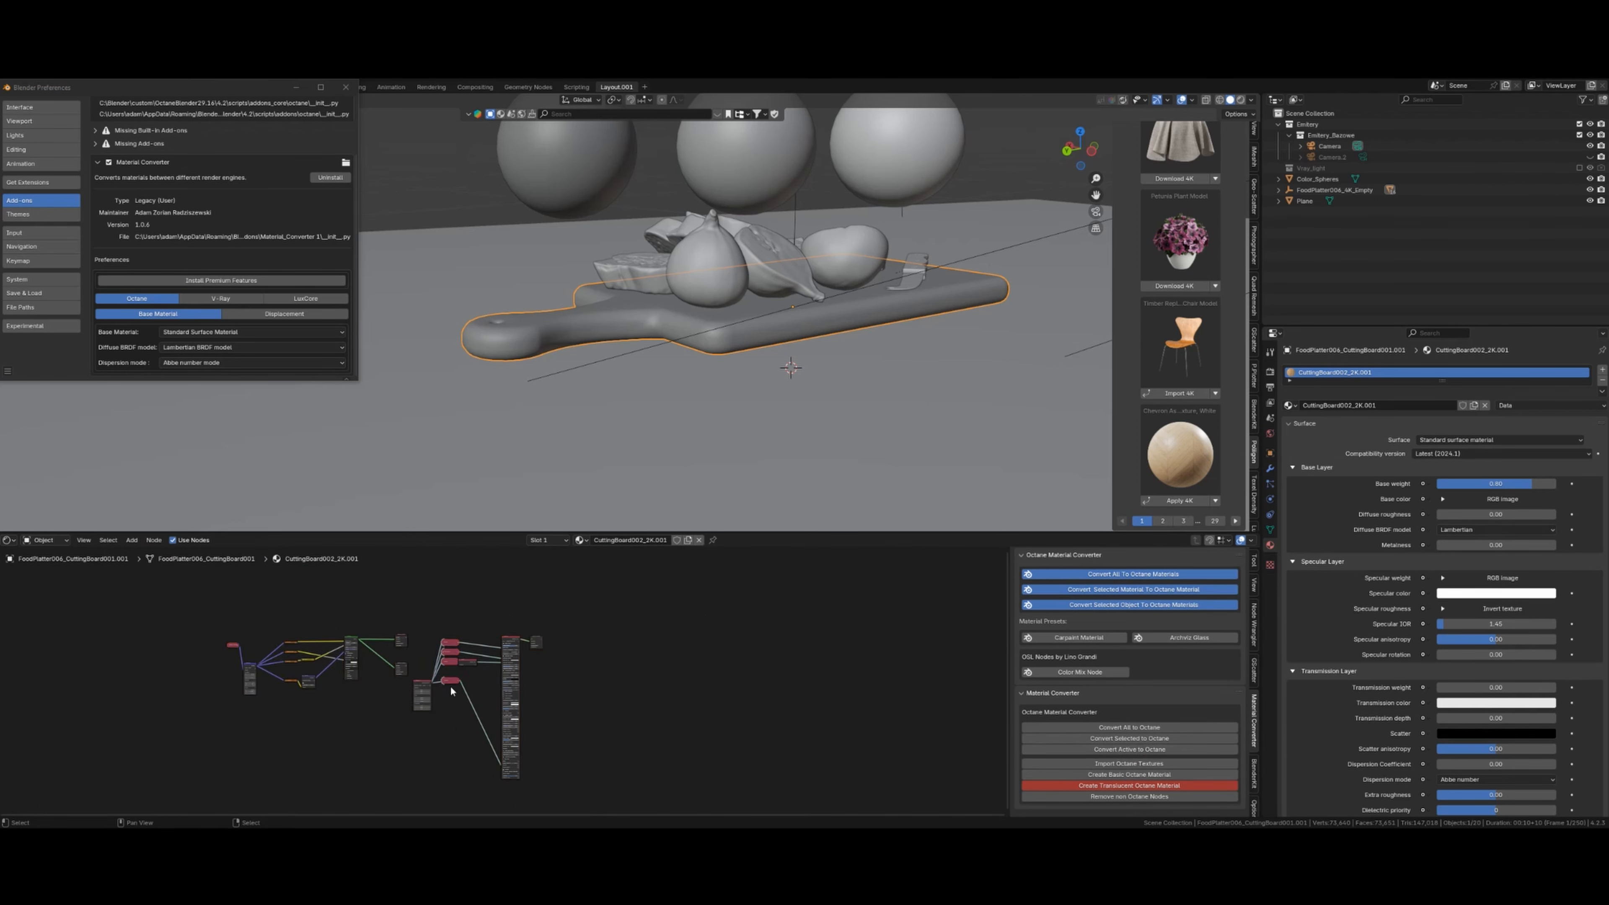
key(b)
drag(424, 619, 612, 785)
- Delete the Octane nodes, restore Octane BRDF as diffuse default, and reconvert the cutting board
key(x)
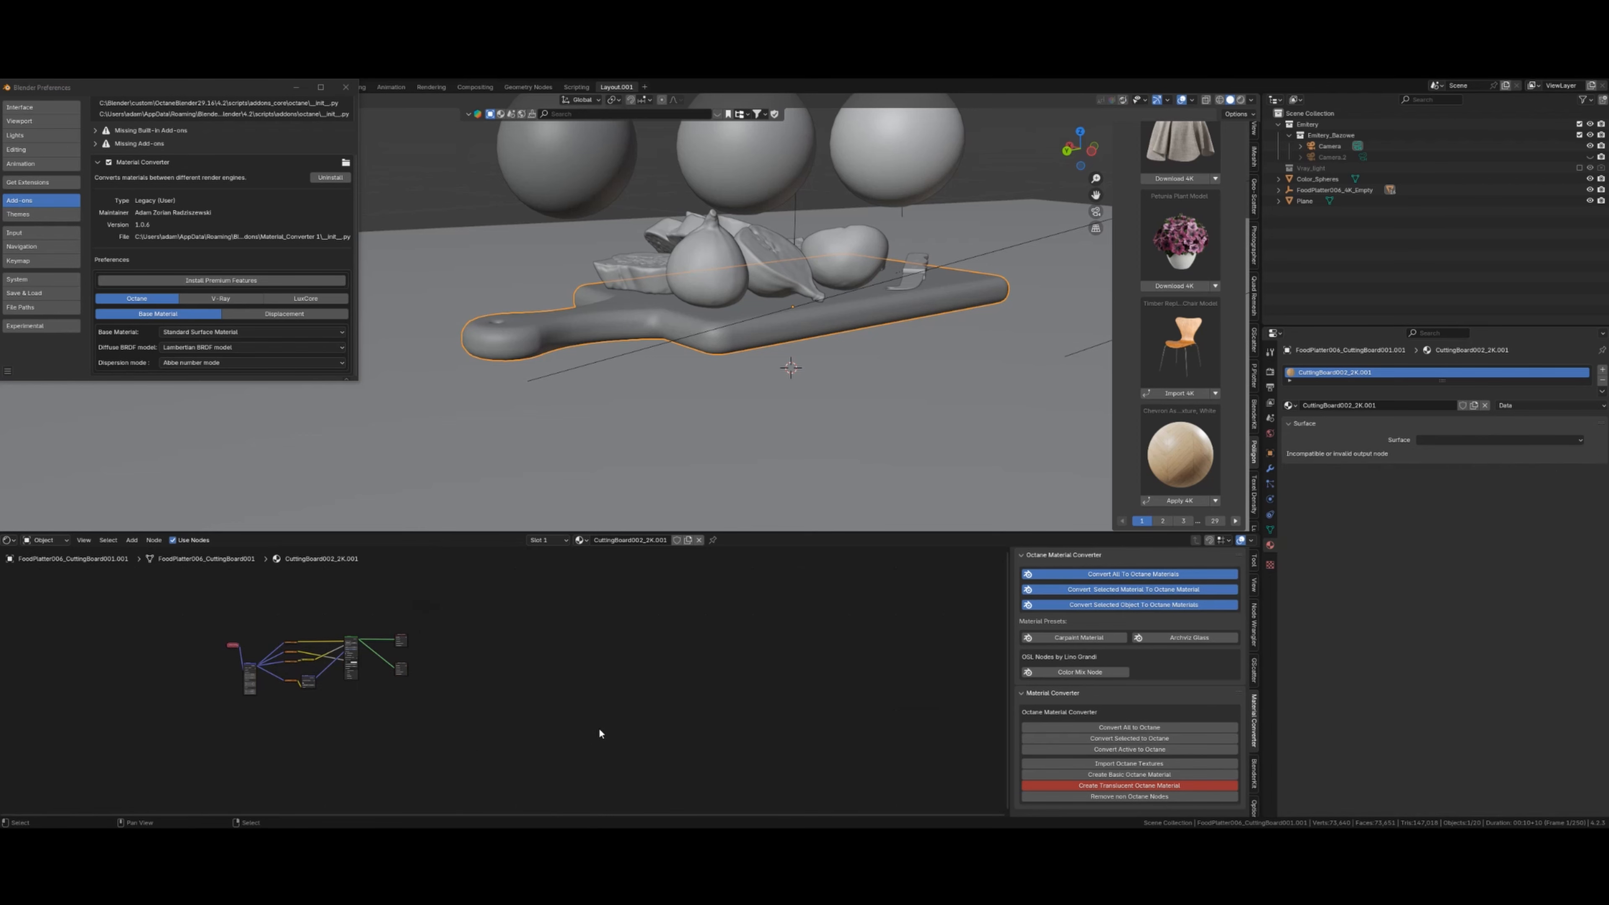
click(246, 346)
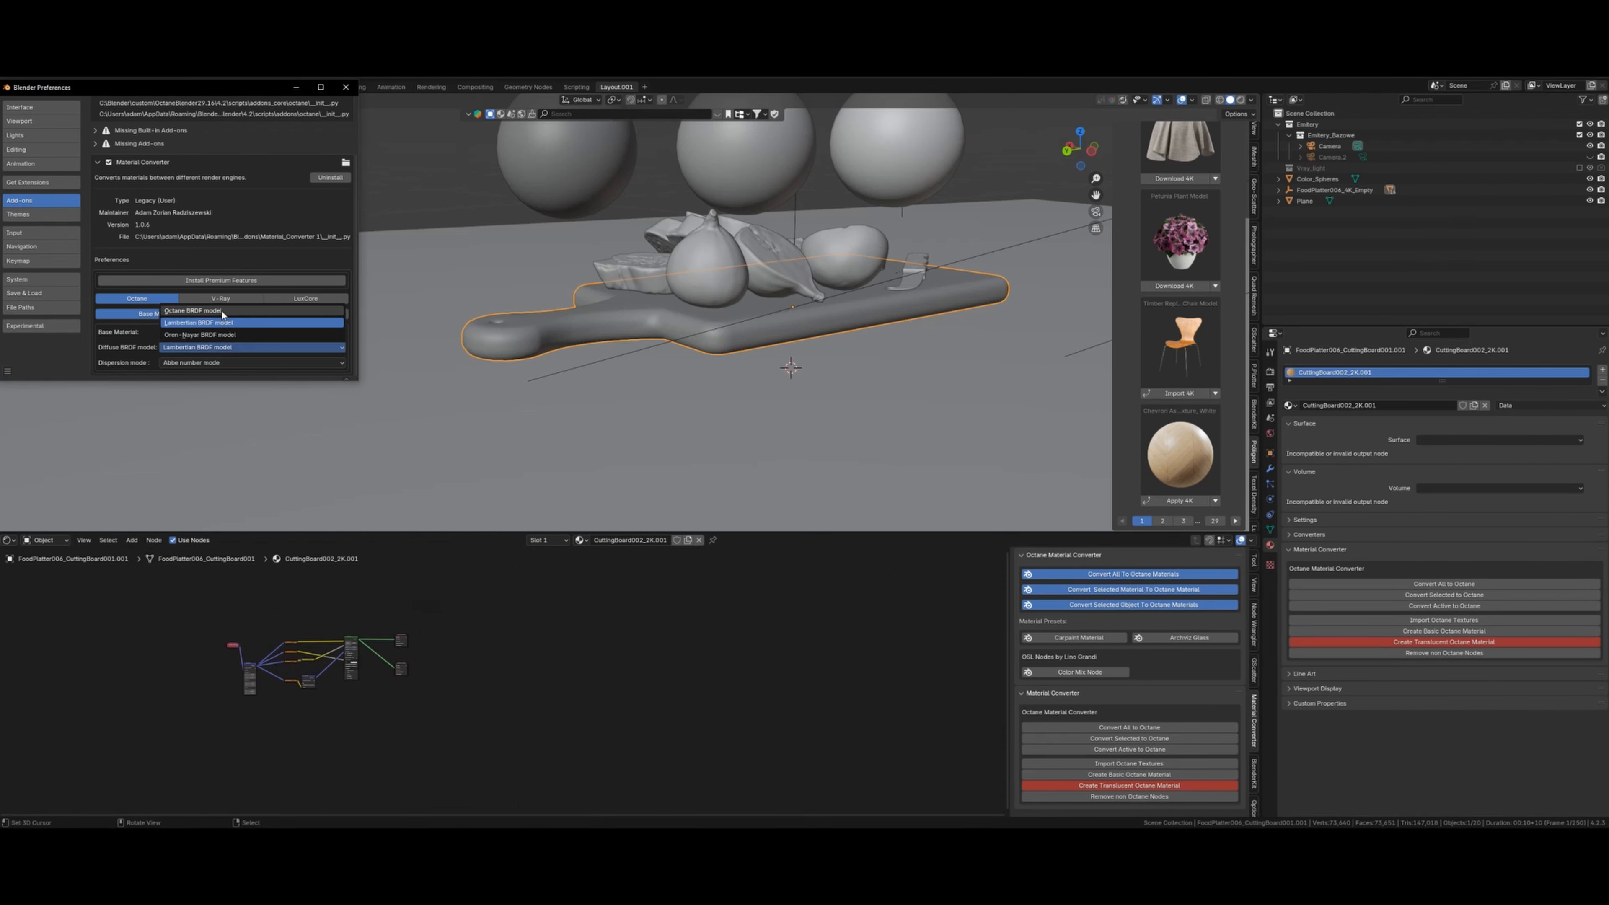
click(190, 317)
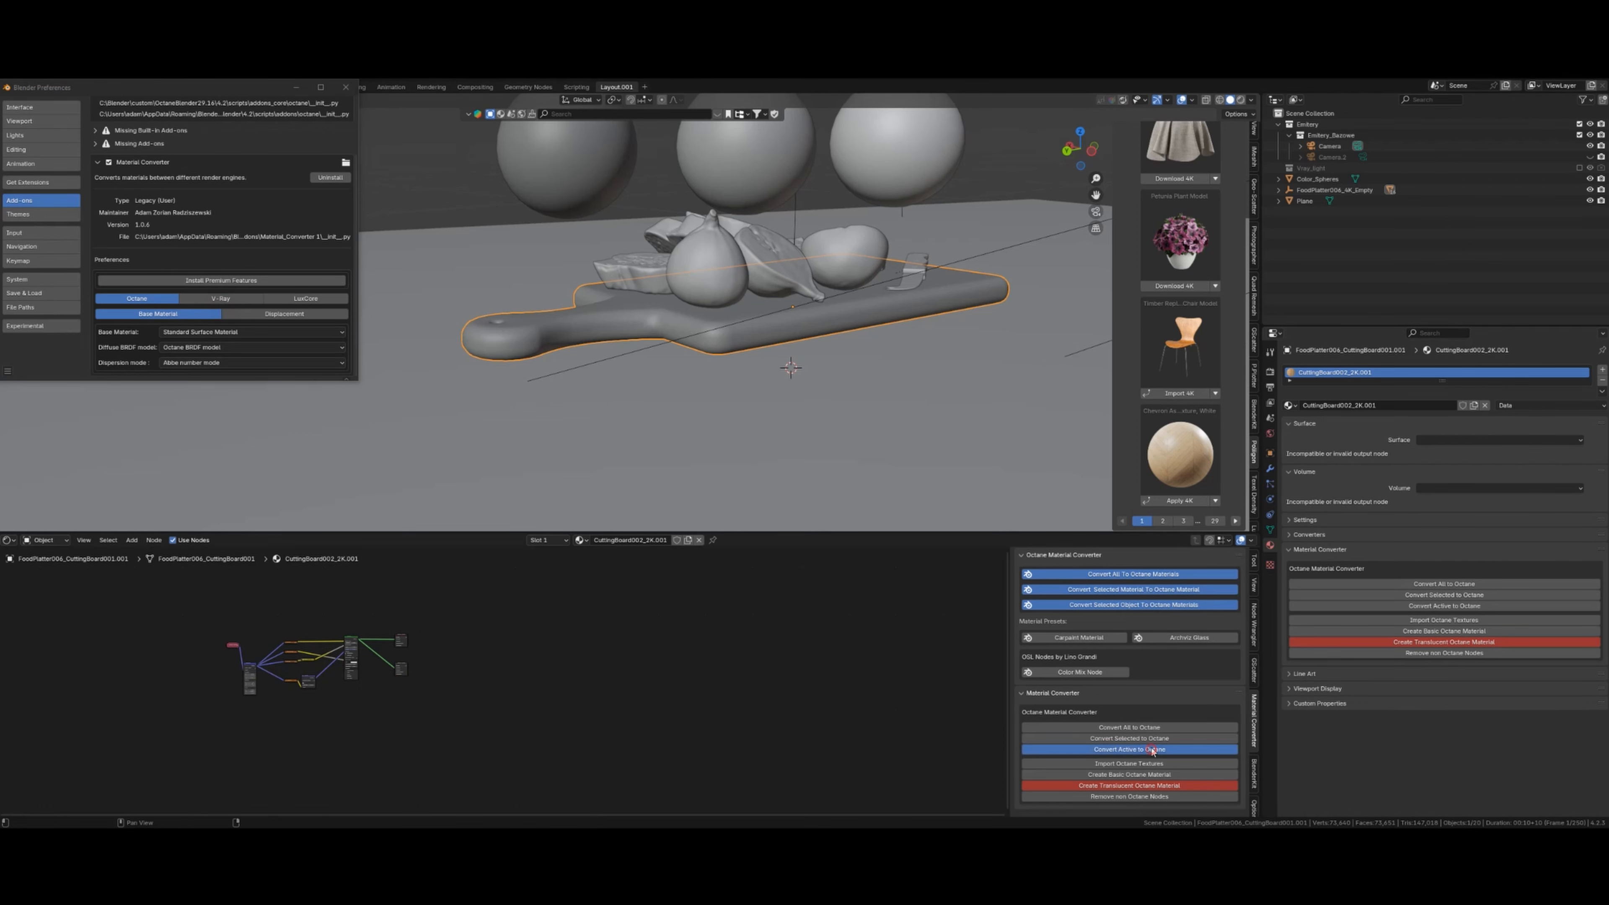
click(1129, 749)
- Show the scene in Octane rendered shading from a slightly higher viewpoint
shift+middle_drag(645, 694, 643, 686)
middle_drag(786, 377, 787, 405)
key(shift+z)
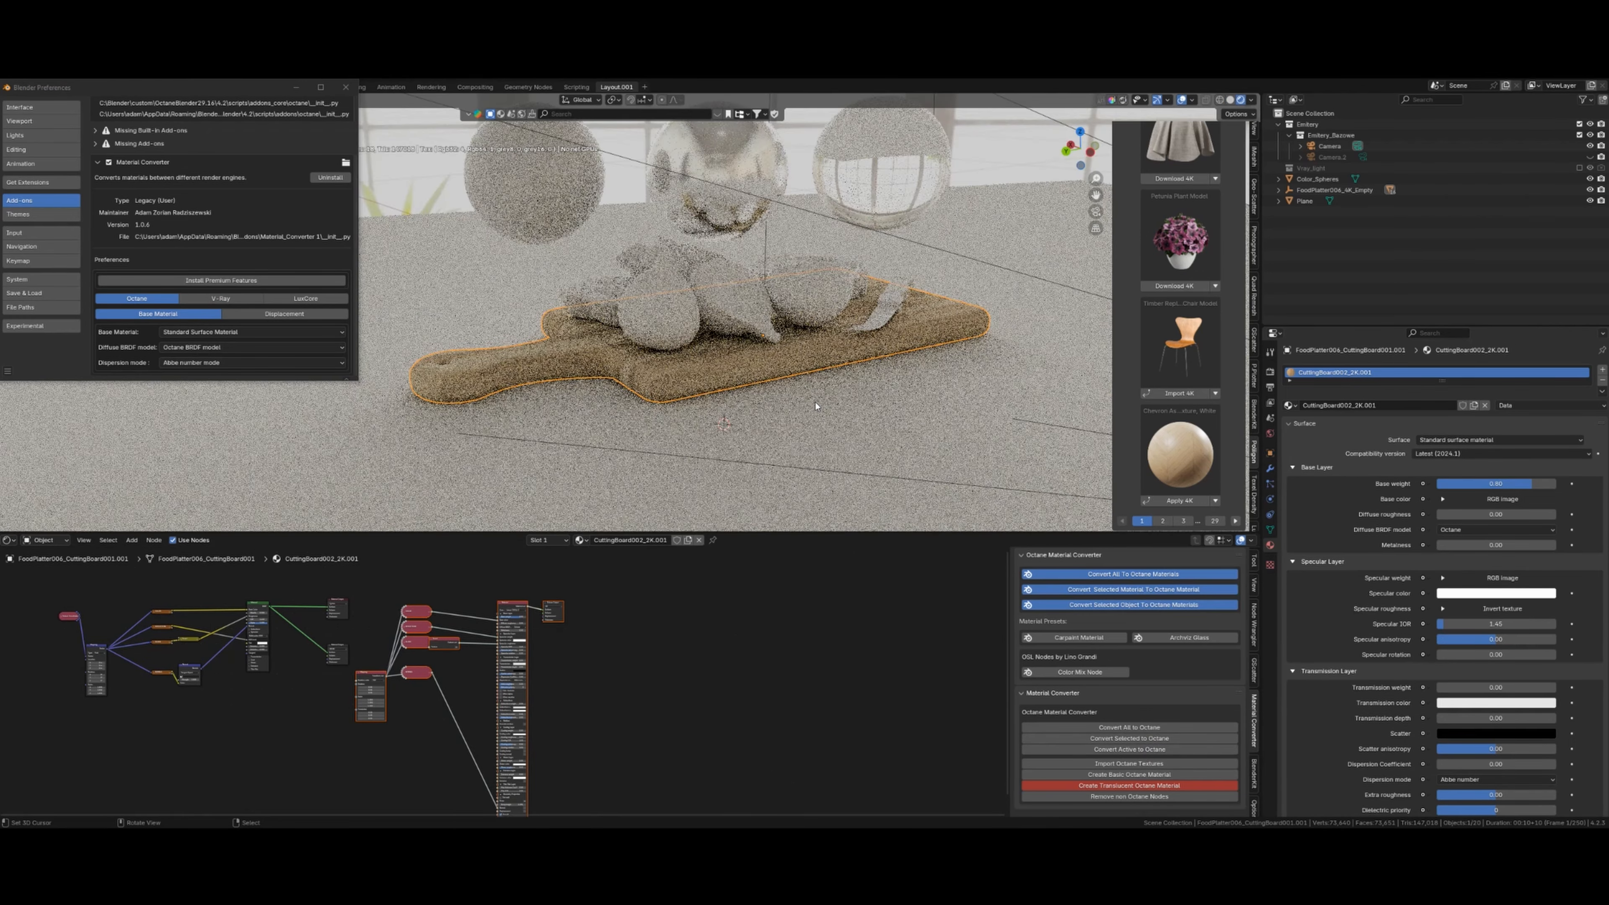
middle_drag(820, 407, 800, 401)
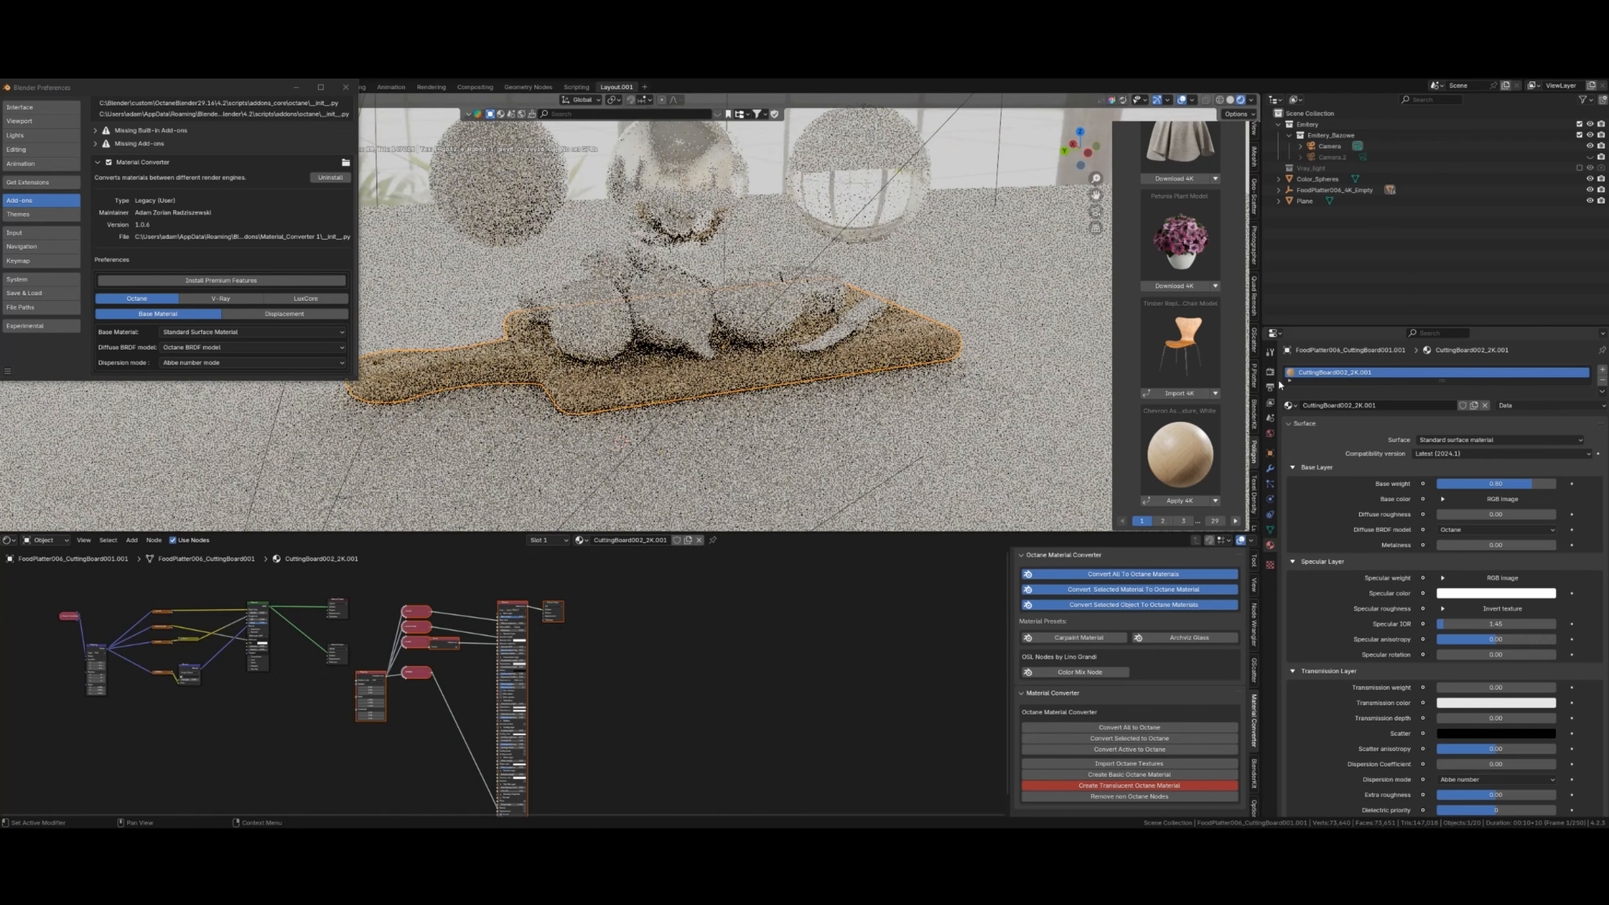
- Set the color management view transform to Raw and look through the scene camera
click(1270, 372)
scroll(1451, 599, down, 10)
scroll(1458, 615, down, 15)
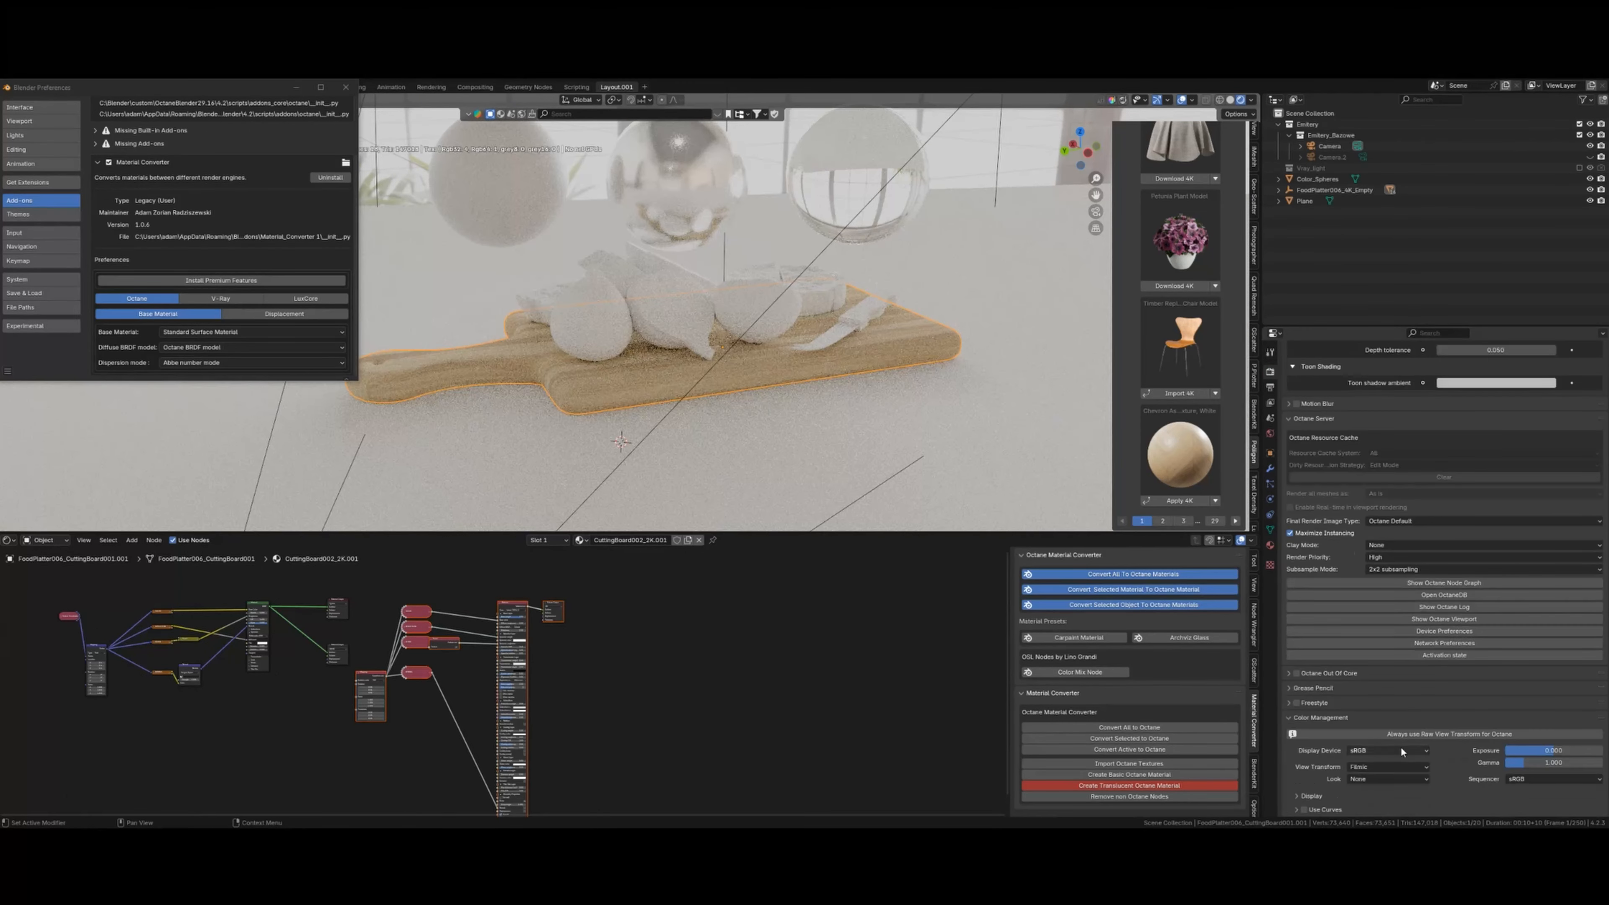
click(1386, 767)
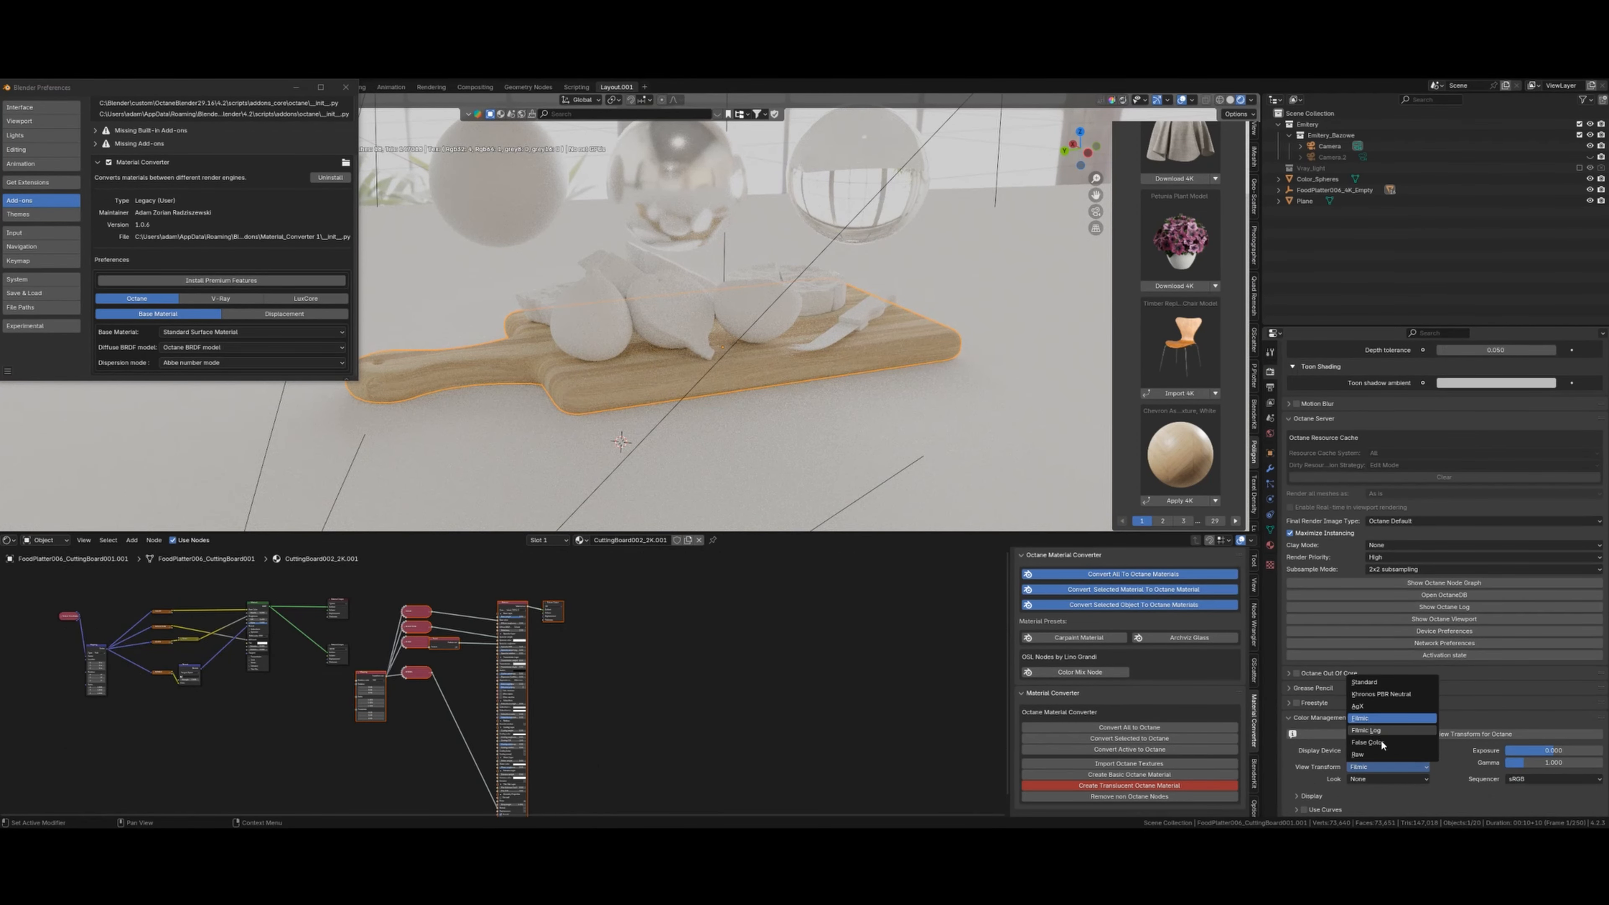
click(1368, 754)
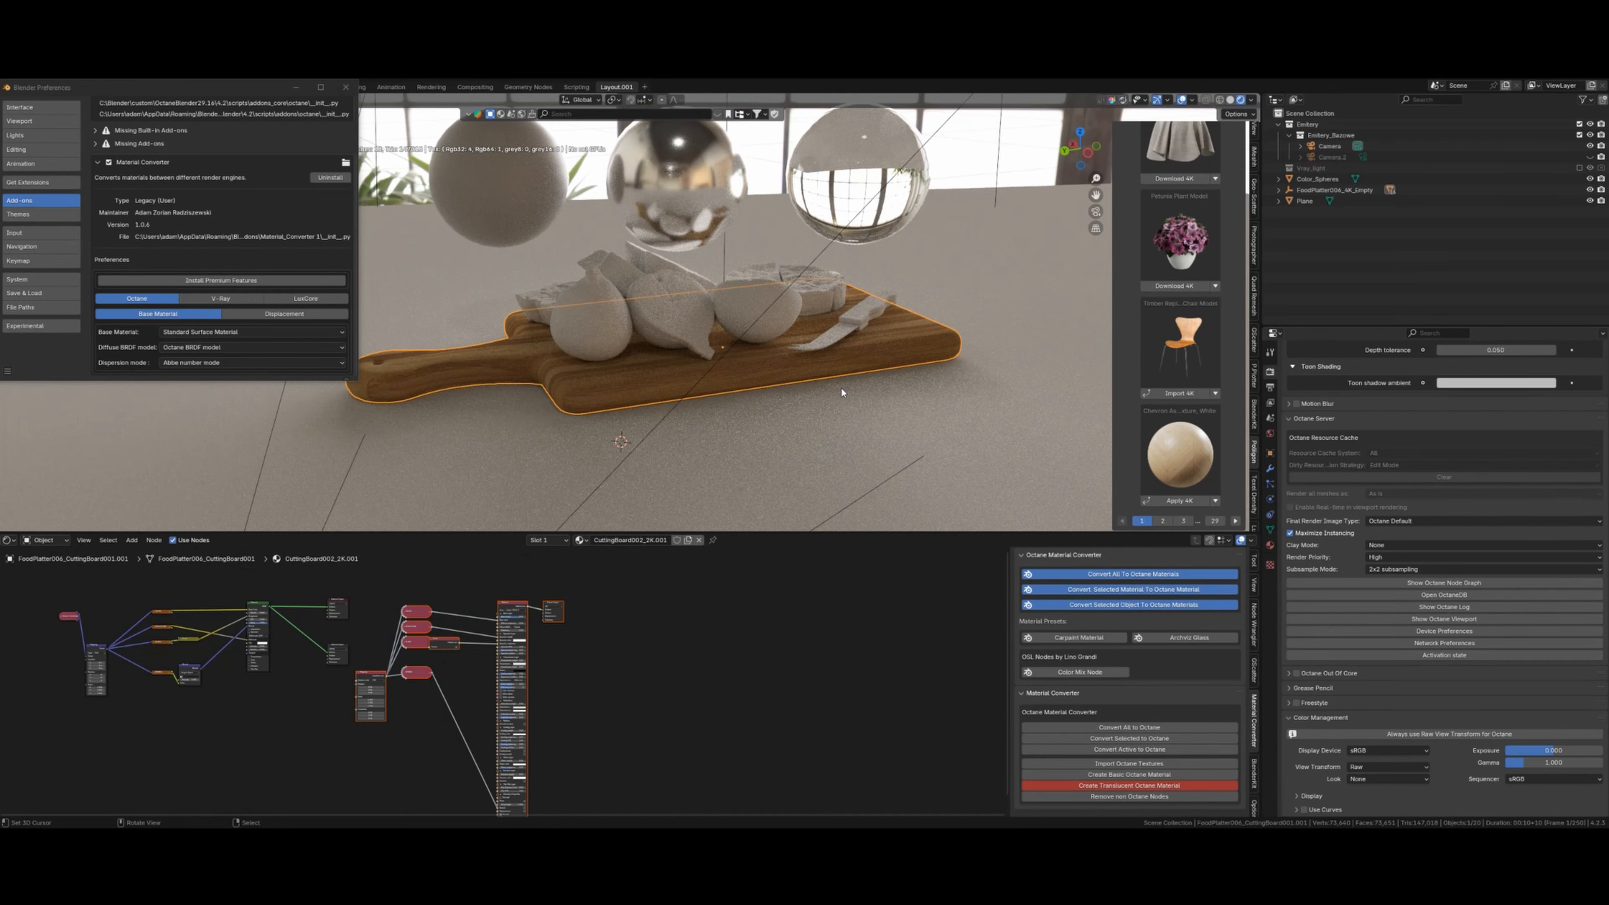
key(KP_0)
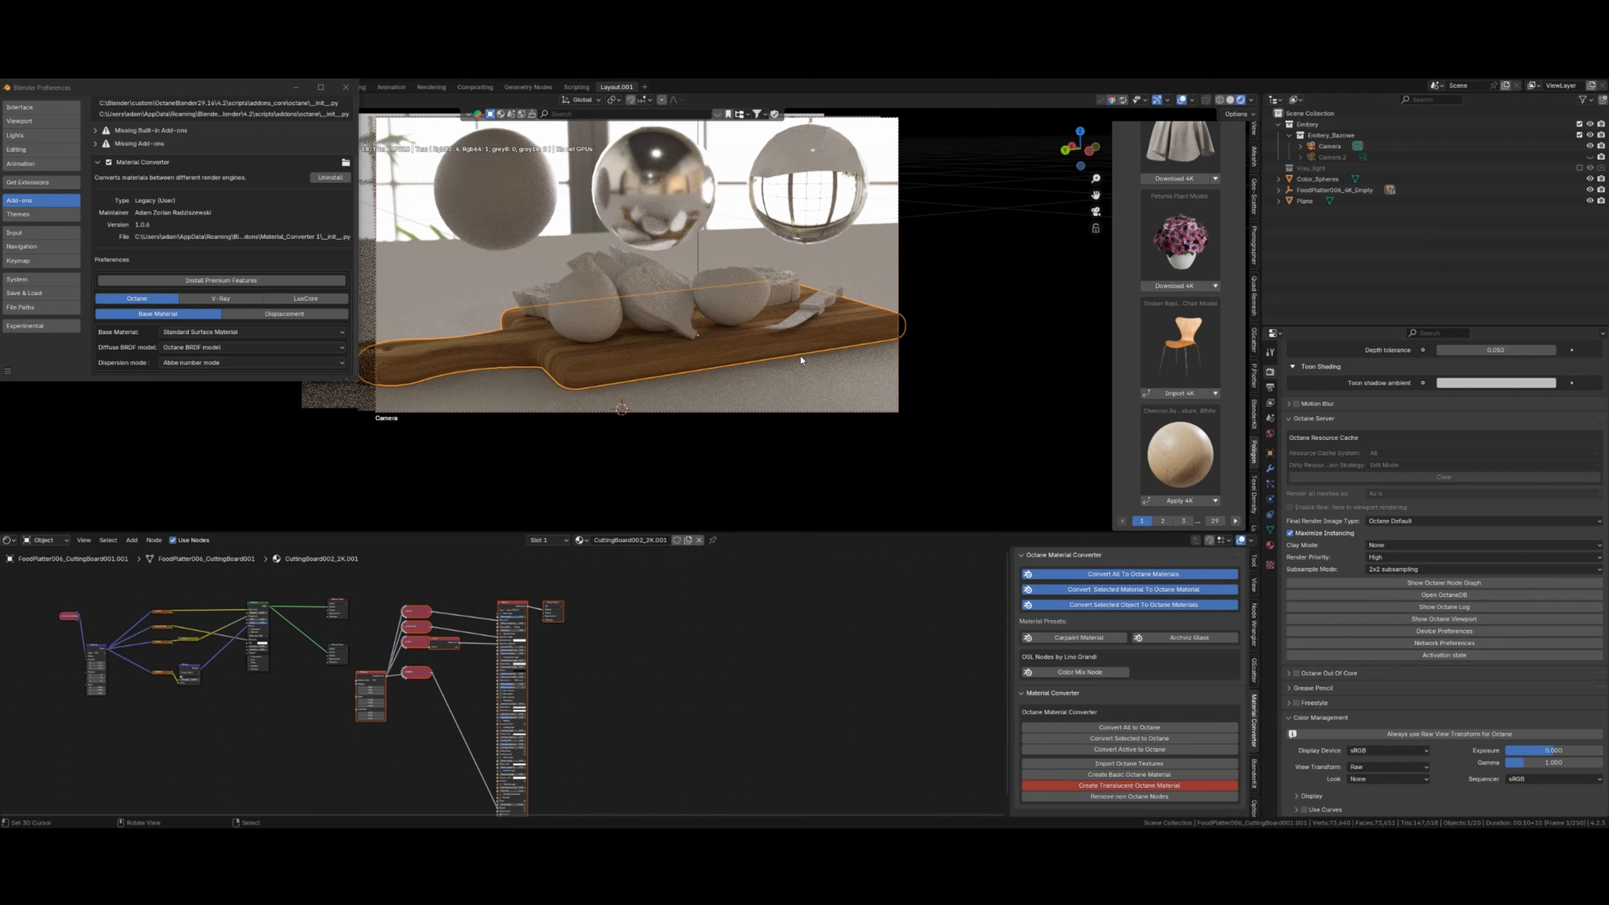
- Convert the fig half, cheese knife and brie wedge materials to Octane
click(729, 308)
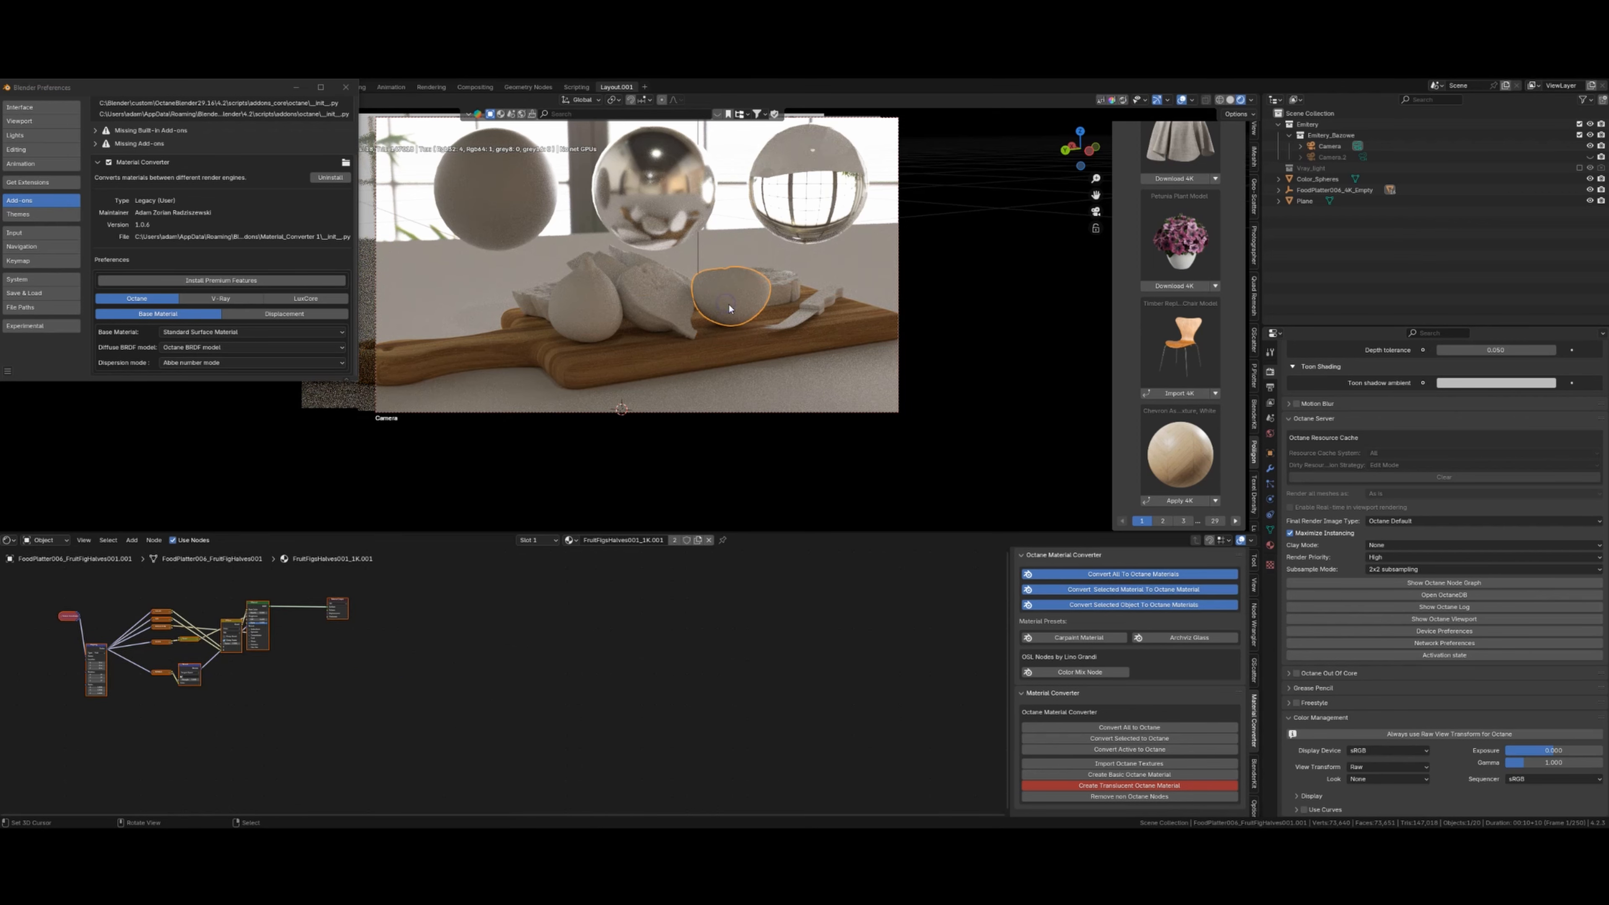
click(1136, 751)
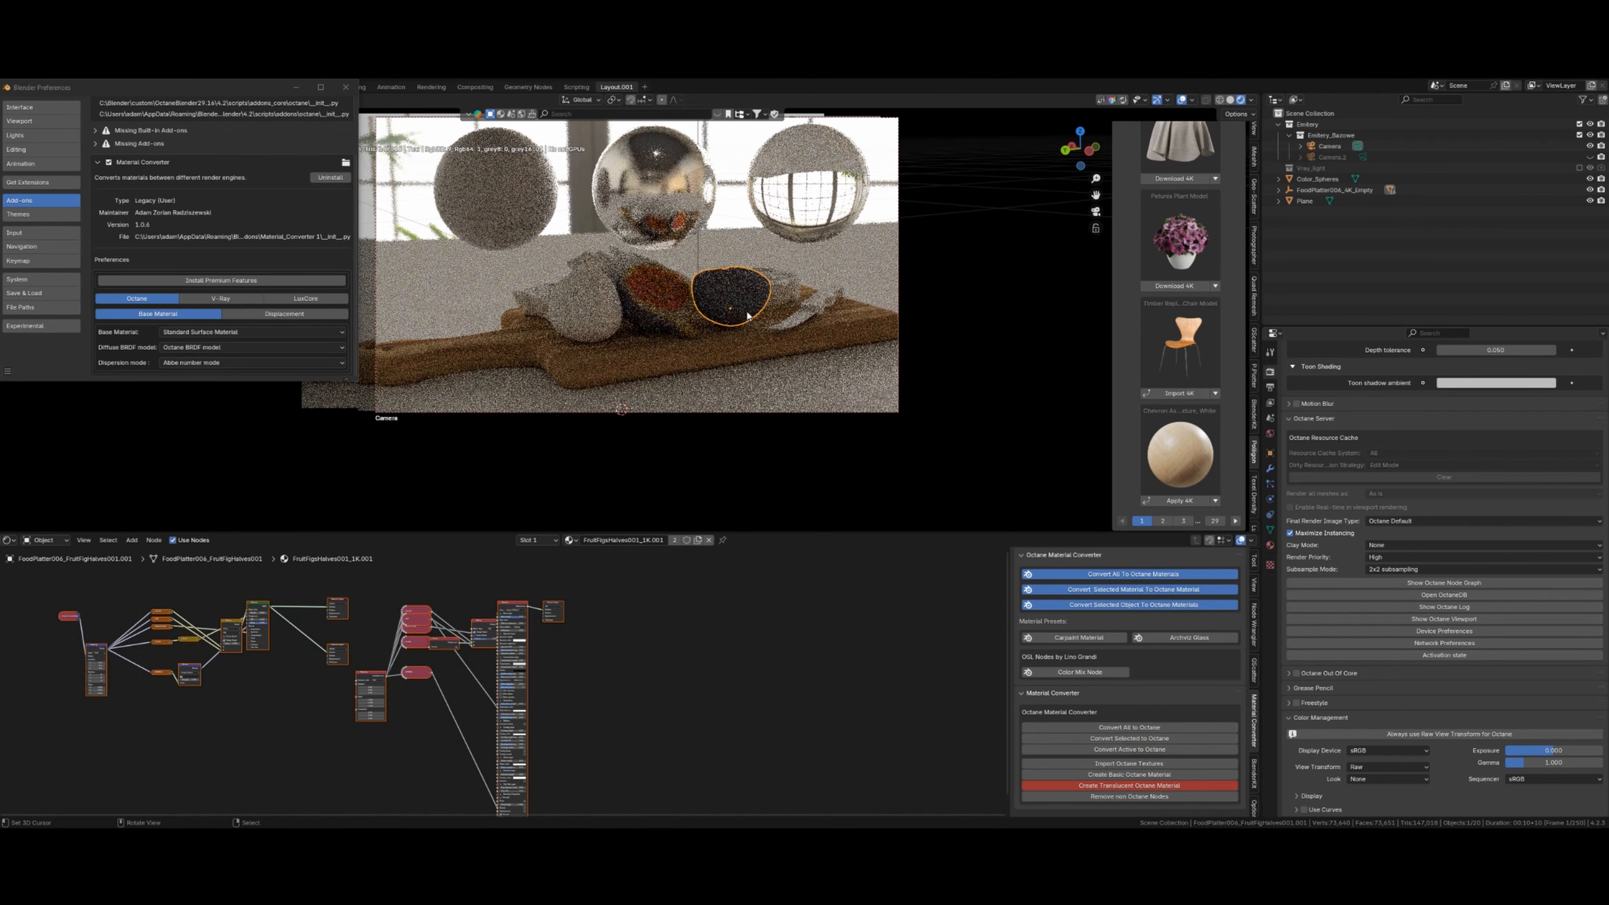
click(815, 315)
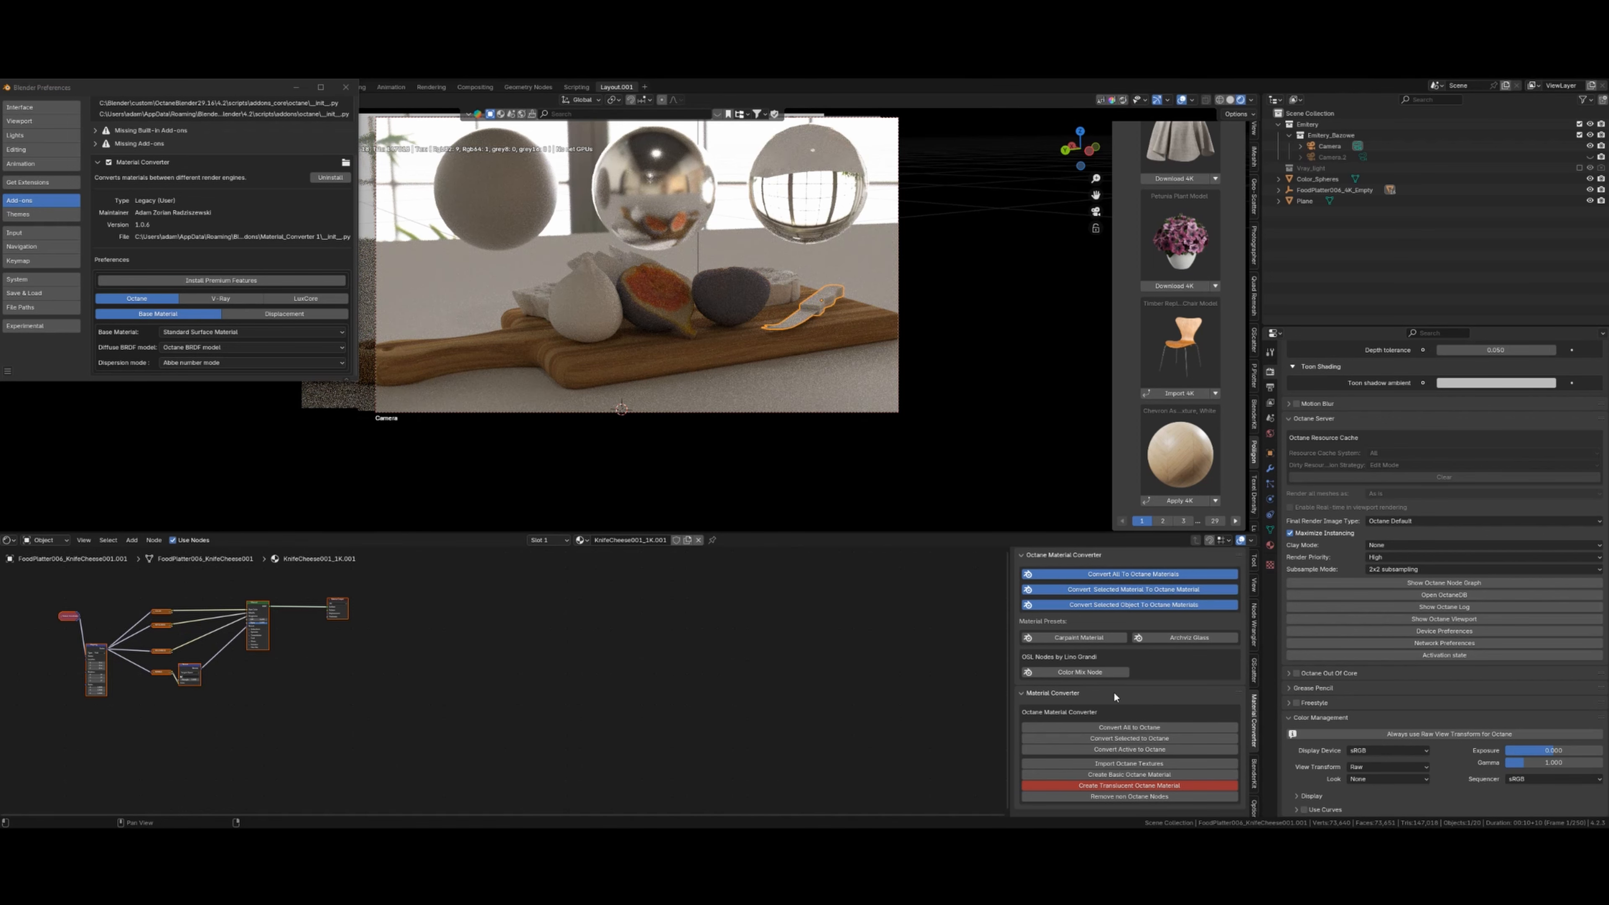
click(1130, 749)
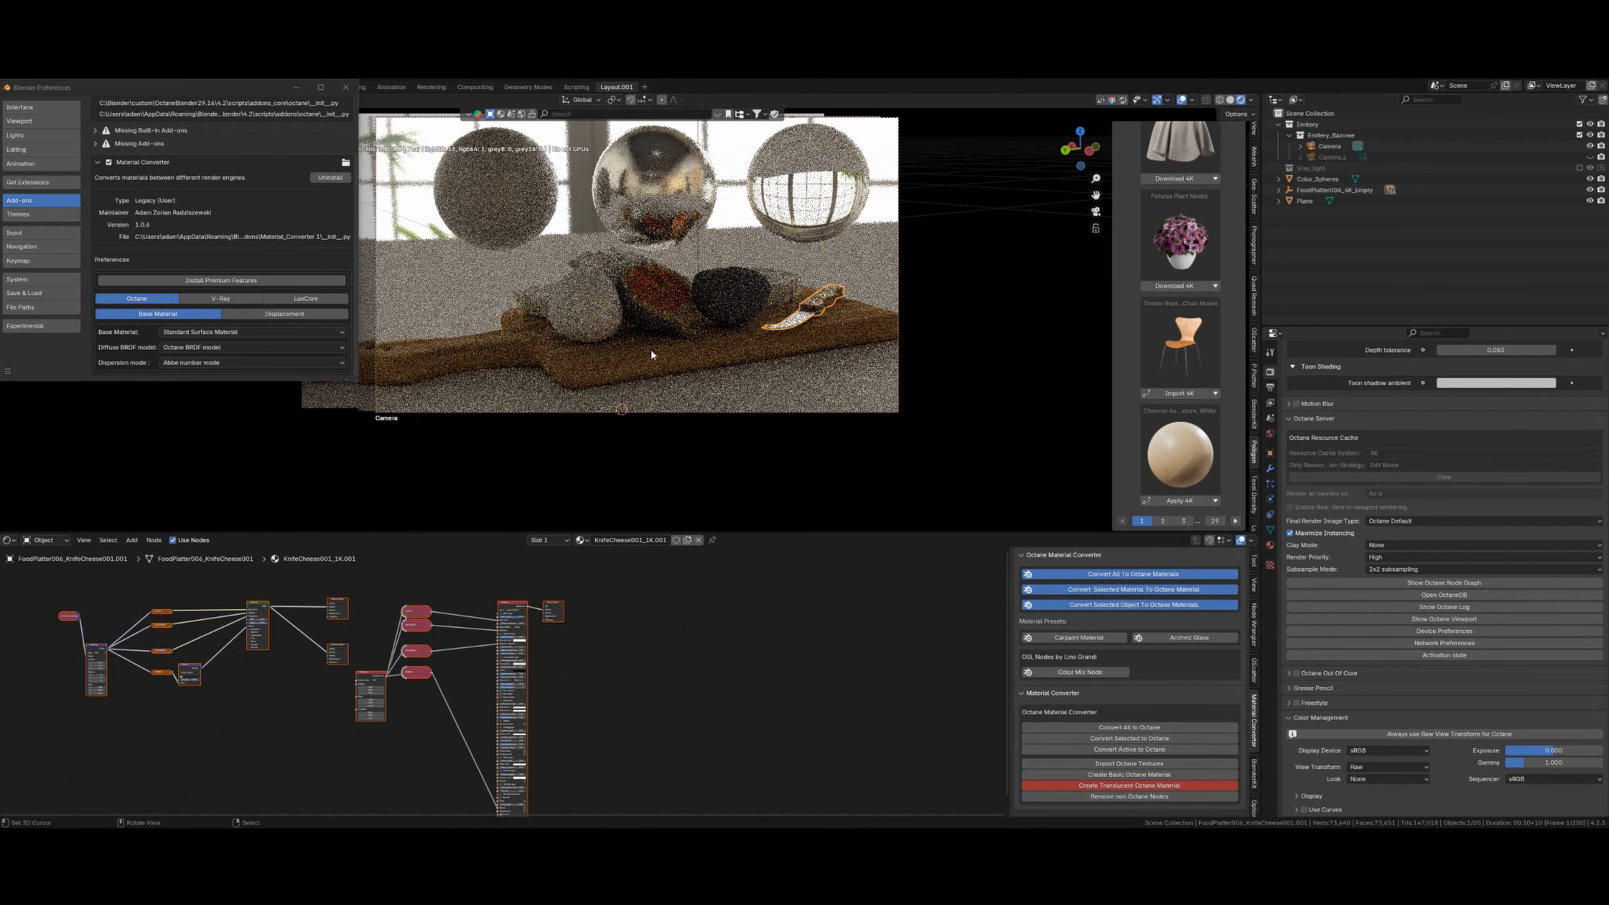
click(787, 283)
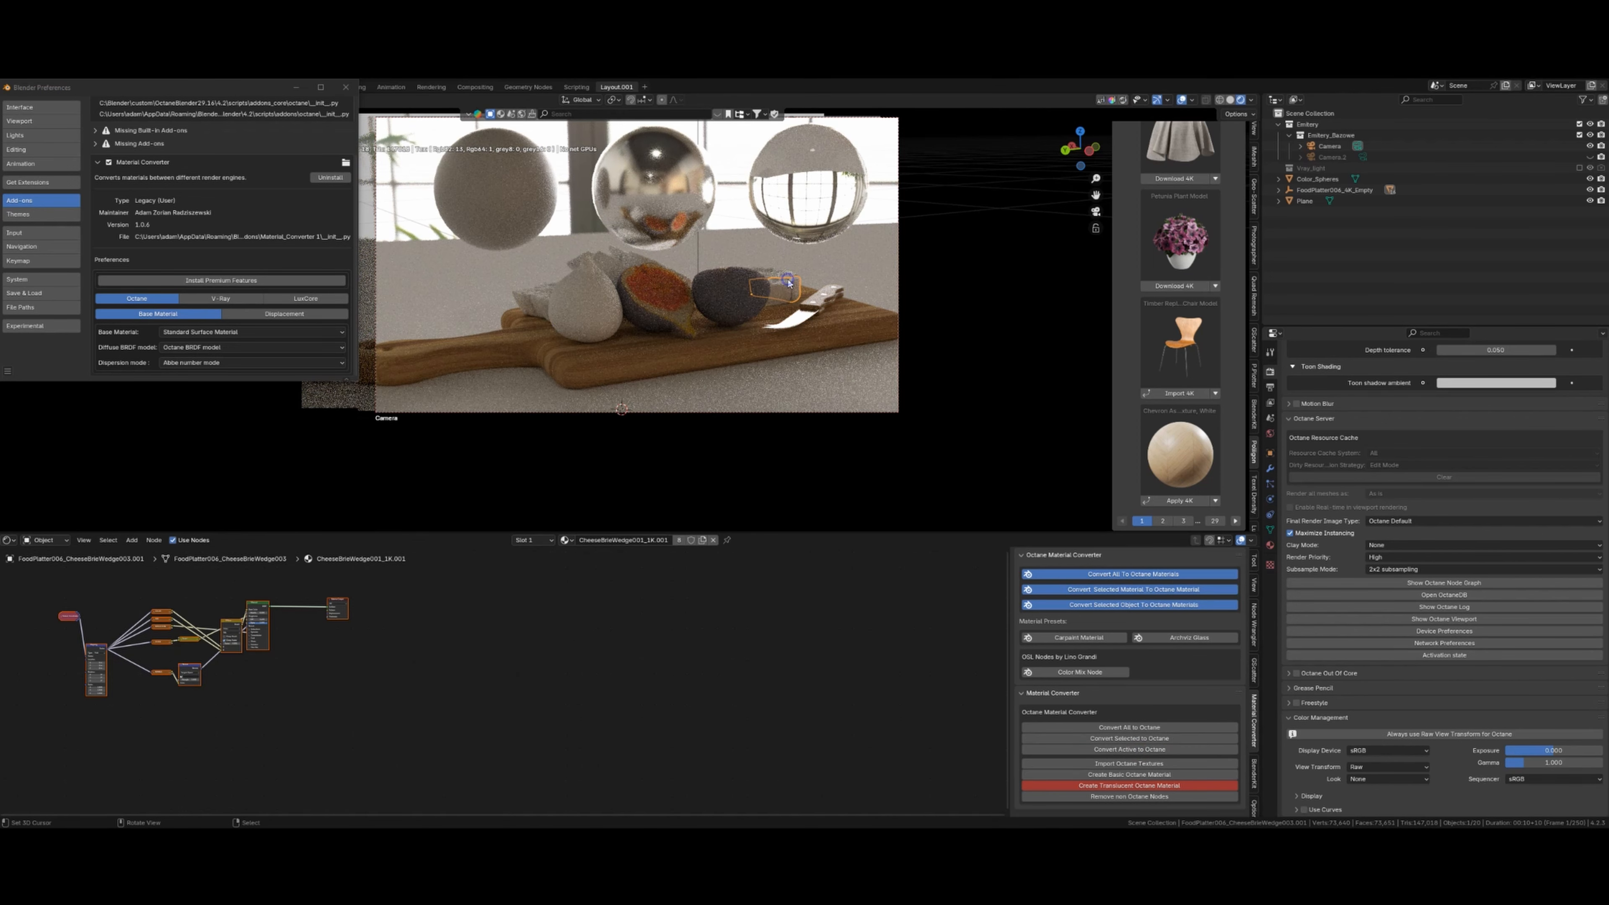
click(1146, 750)
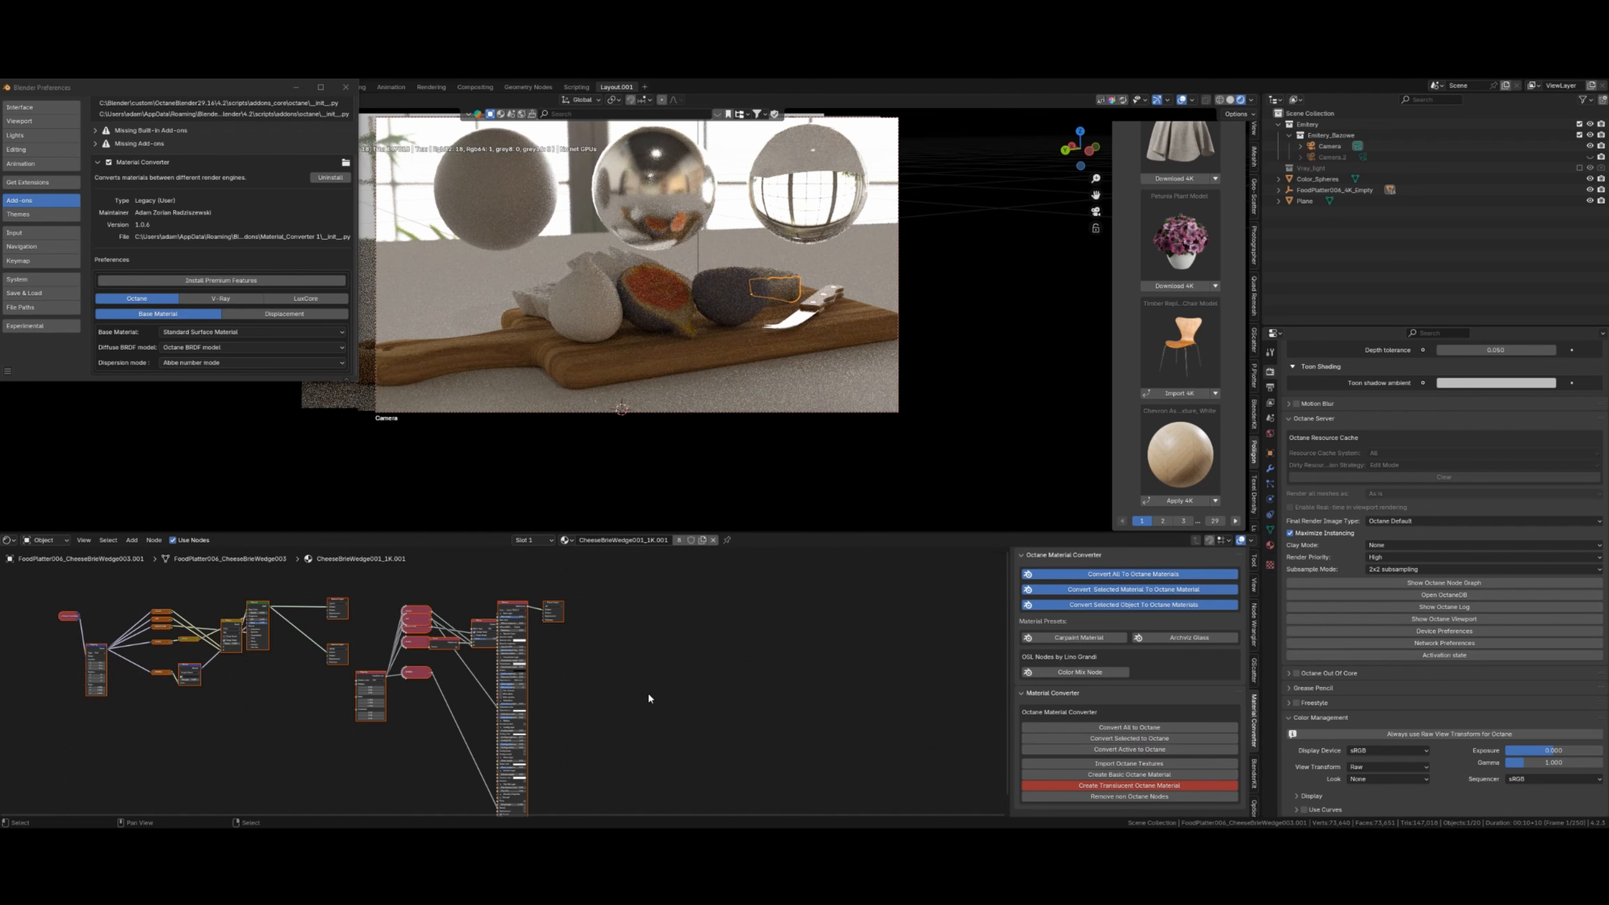
- Move the brie's material and output nodes further right and bring its Subsurface settings into view
scroll(596, 707, up, 3)
drag(437, 575, 532, 618)
key(g)
click(599, 620)
scroll(620, 707, up, 12)
mouse_move(600, 698)
middle_down()
mouse_move(582, 673)
mouse_move(658, 711)
middle_up()
middle_drag(652, 769, 643, 693)
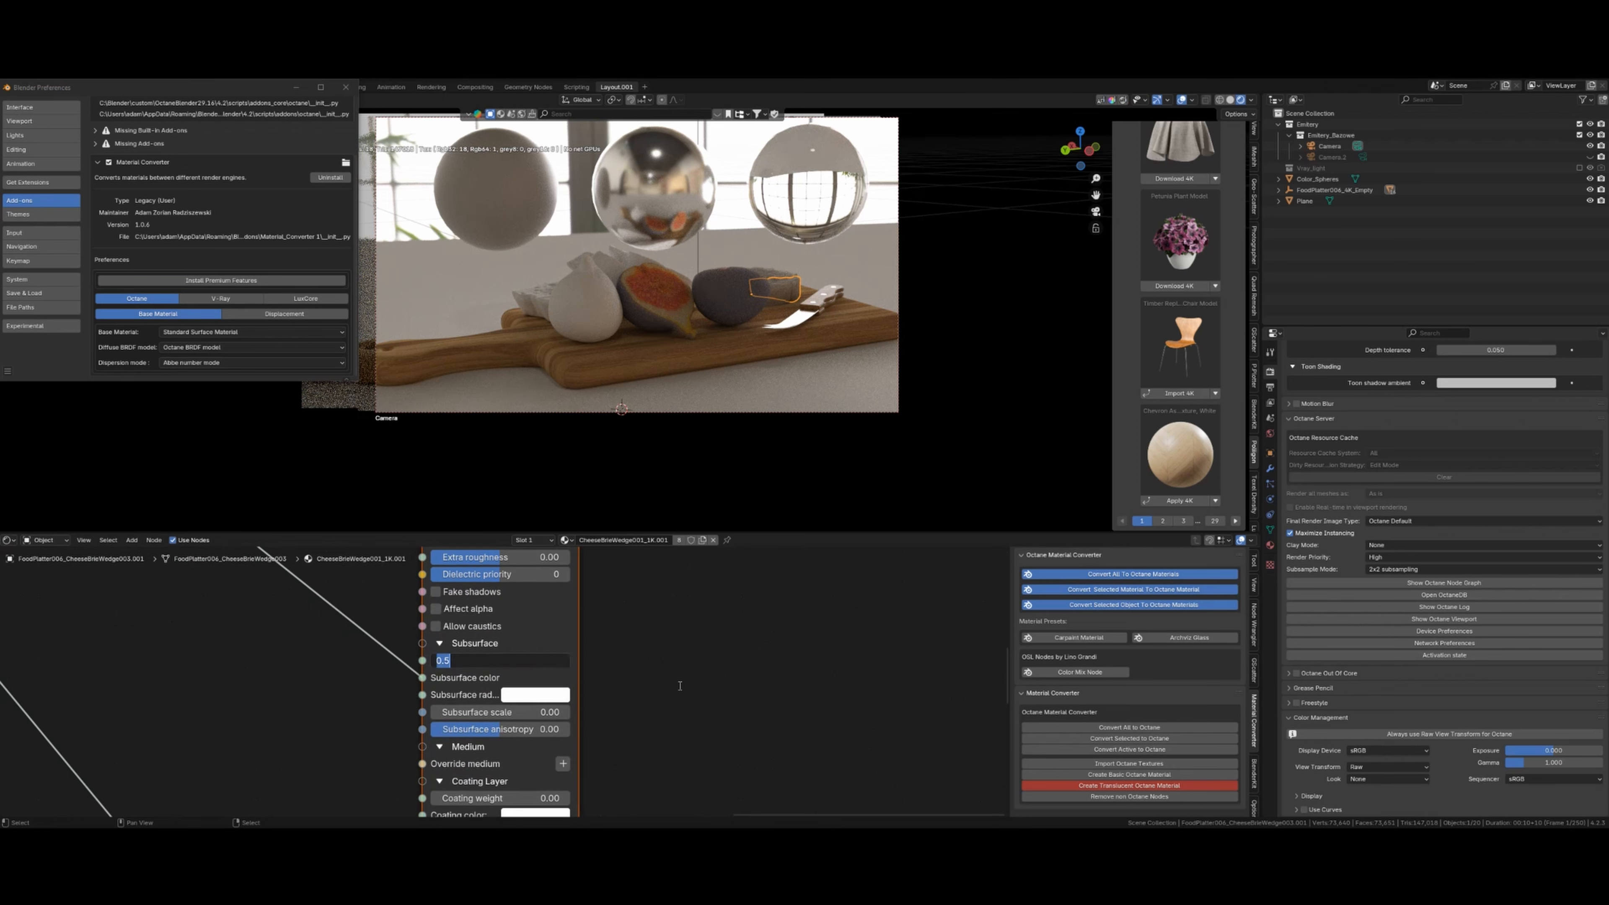
- Set the Octane subsurface weight to 0.2 on the brie and the cut fig half
key(Return)
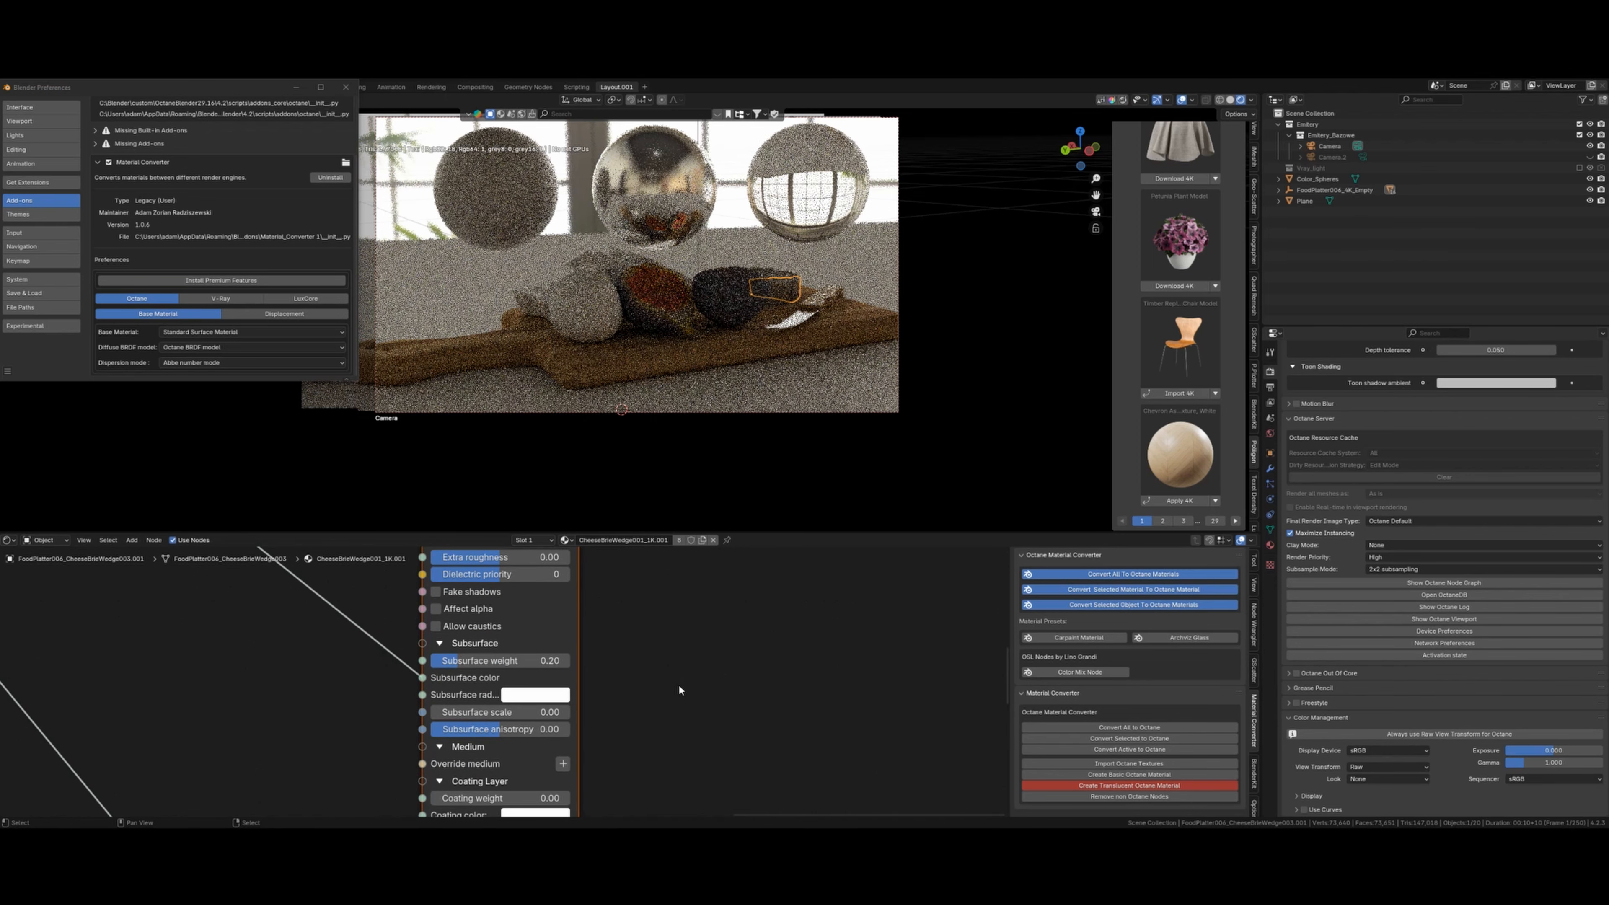
click(729, 285)
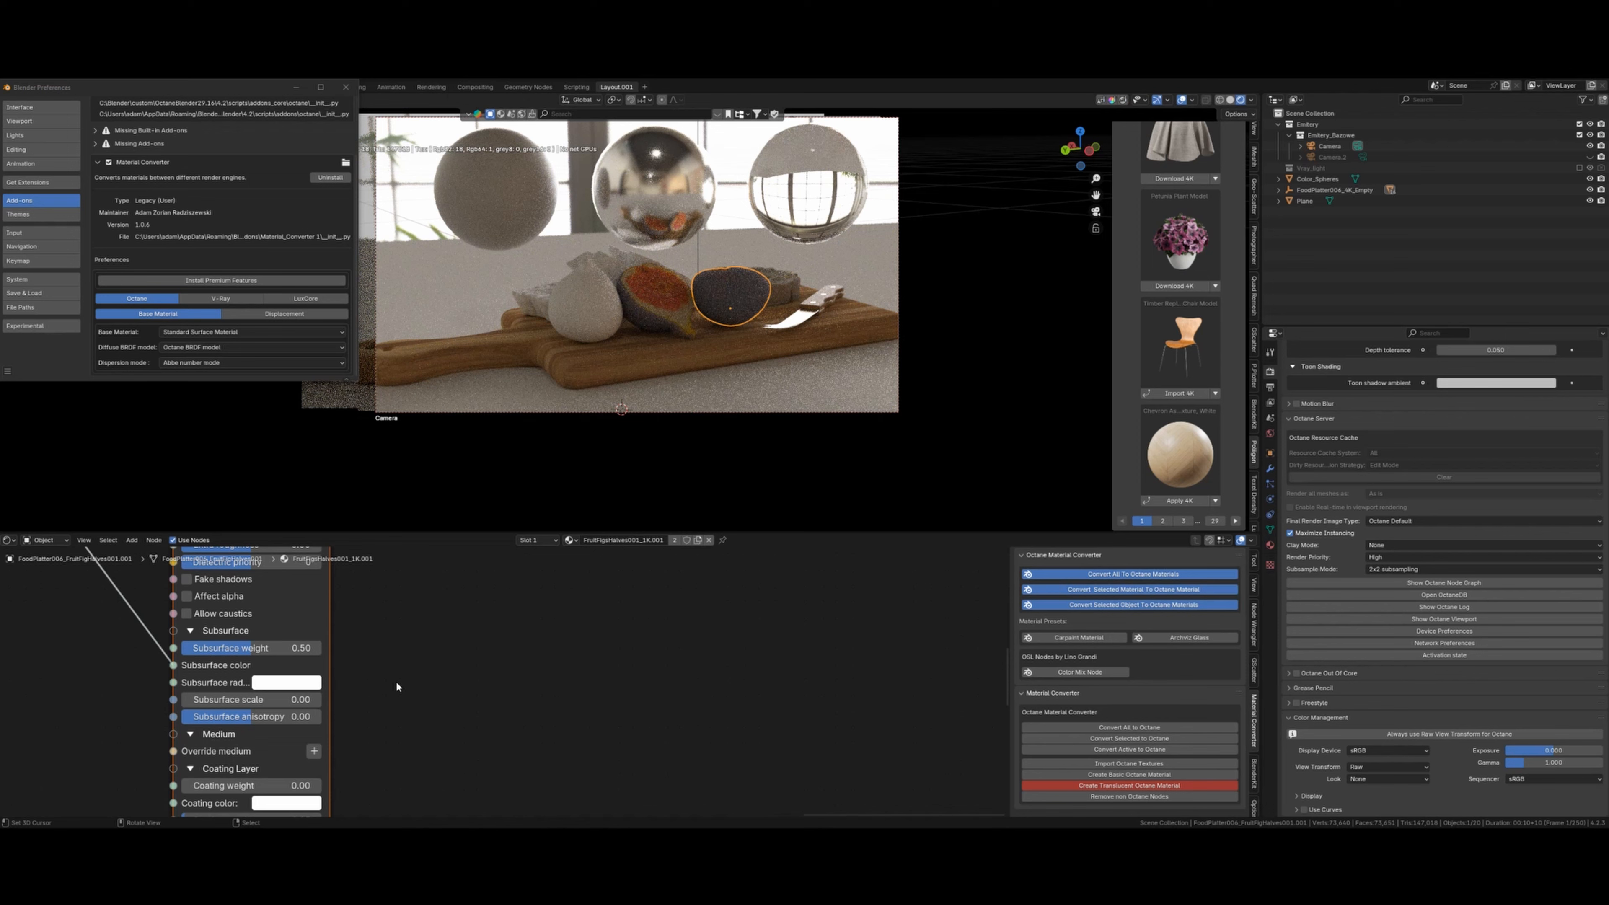
double_click(236, 648)
key(Return)
double_click(255, 648)
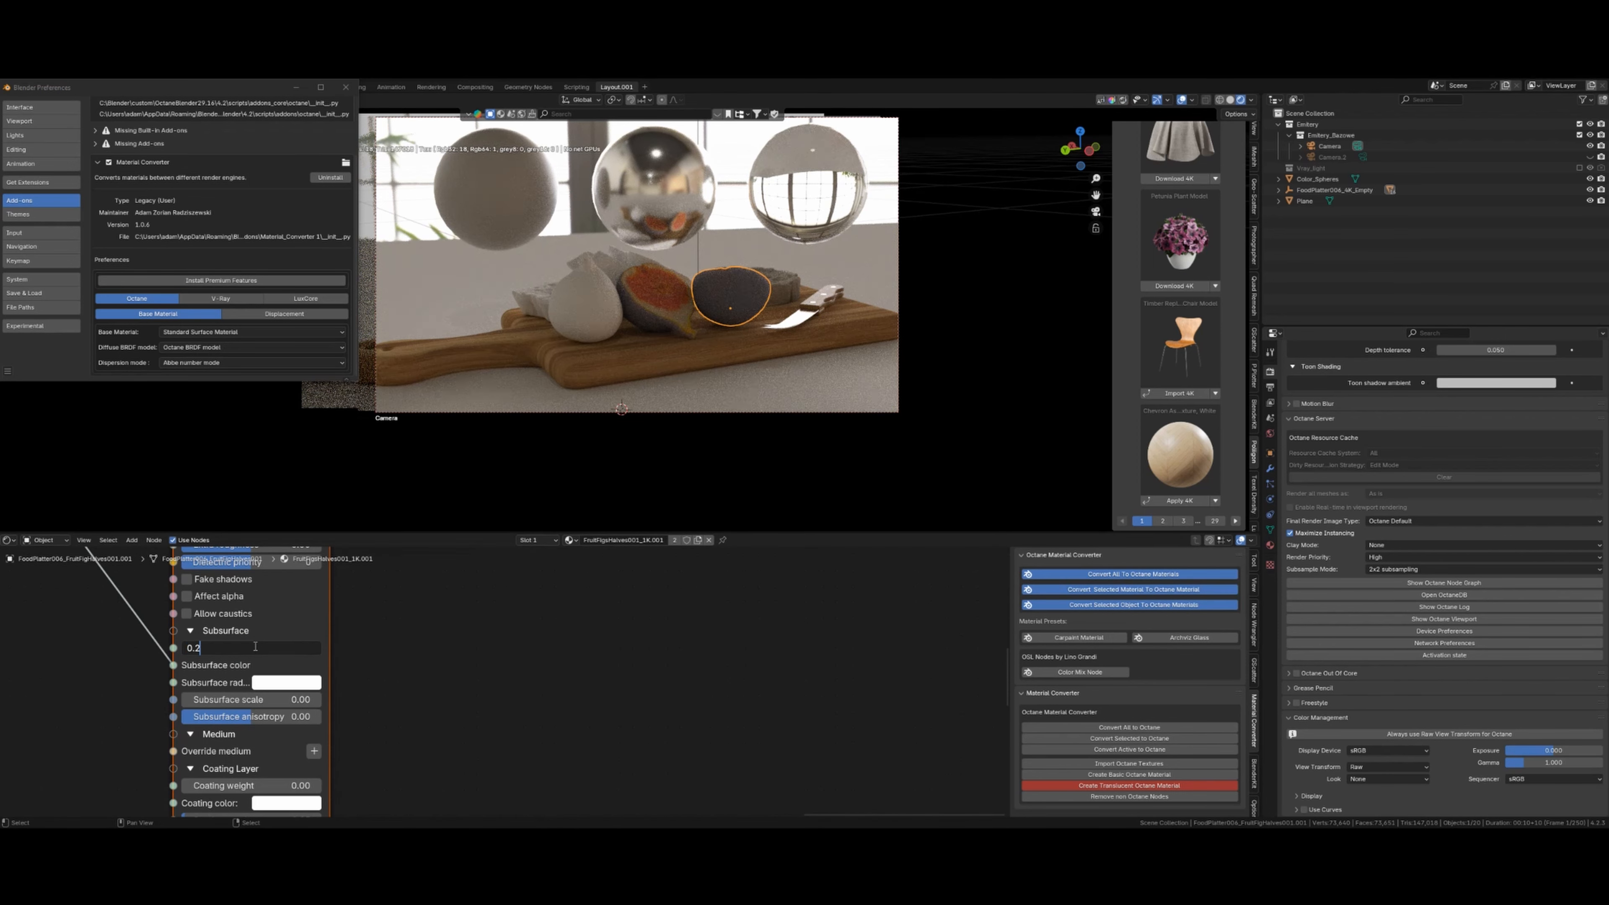
text(0.2)
key(Return)
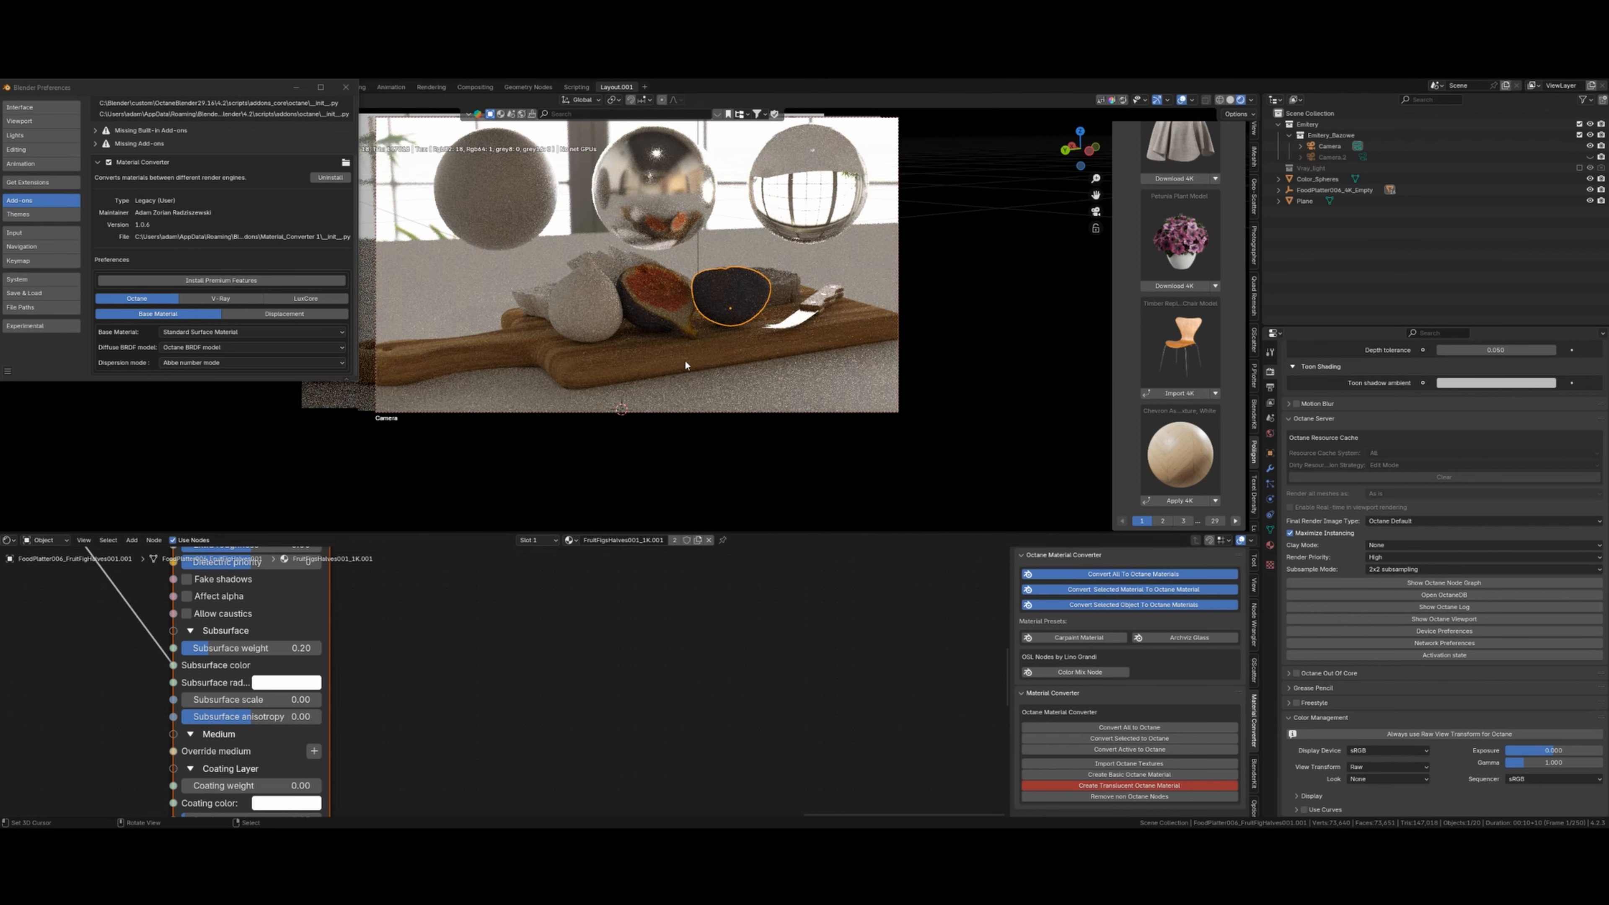
- Inspect the whole fig's node tree and its Subsurface settings
scroll(649, 344, down, 3)
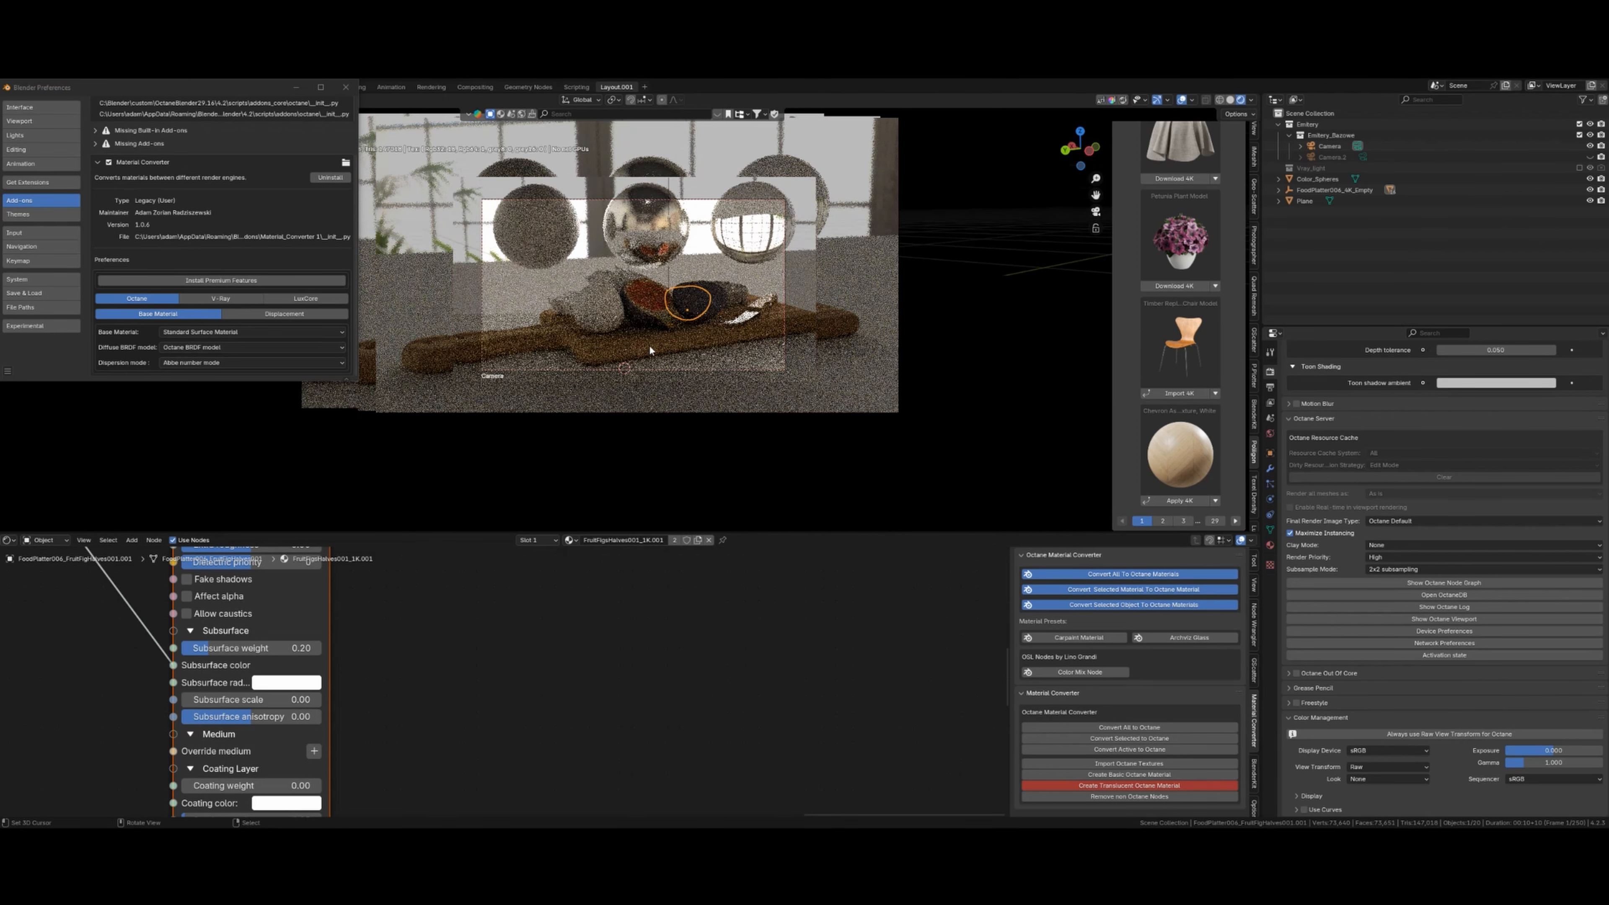
click(603, 307)
scroll(589, 637, down, 8)
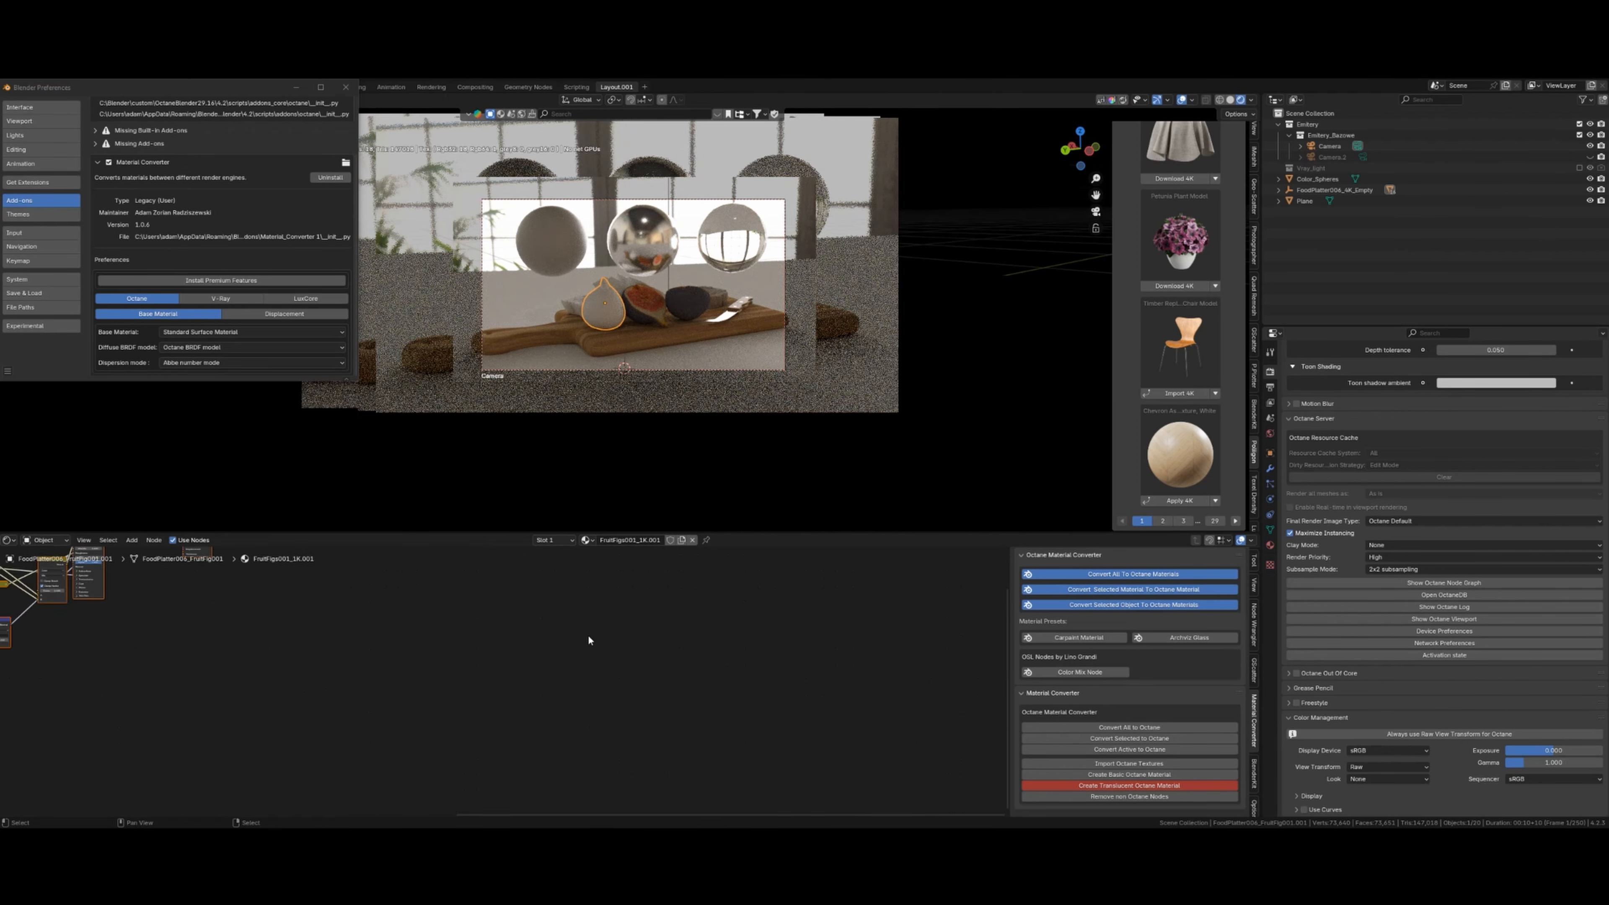
scroll(549, 702, up, 3)
shift+middle_drag(364, 603, 531, 646)
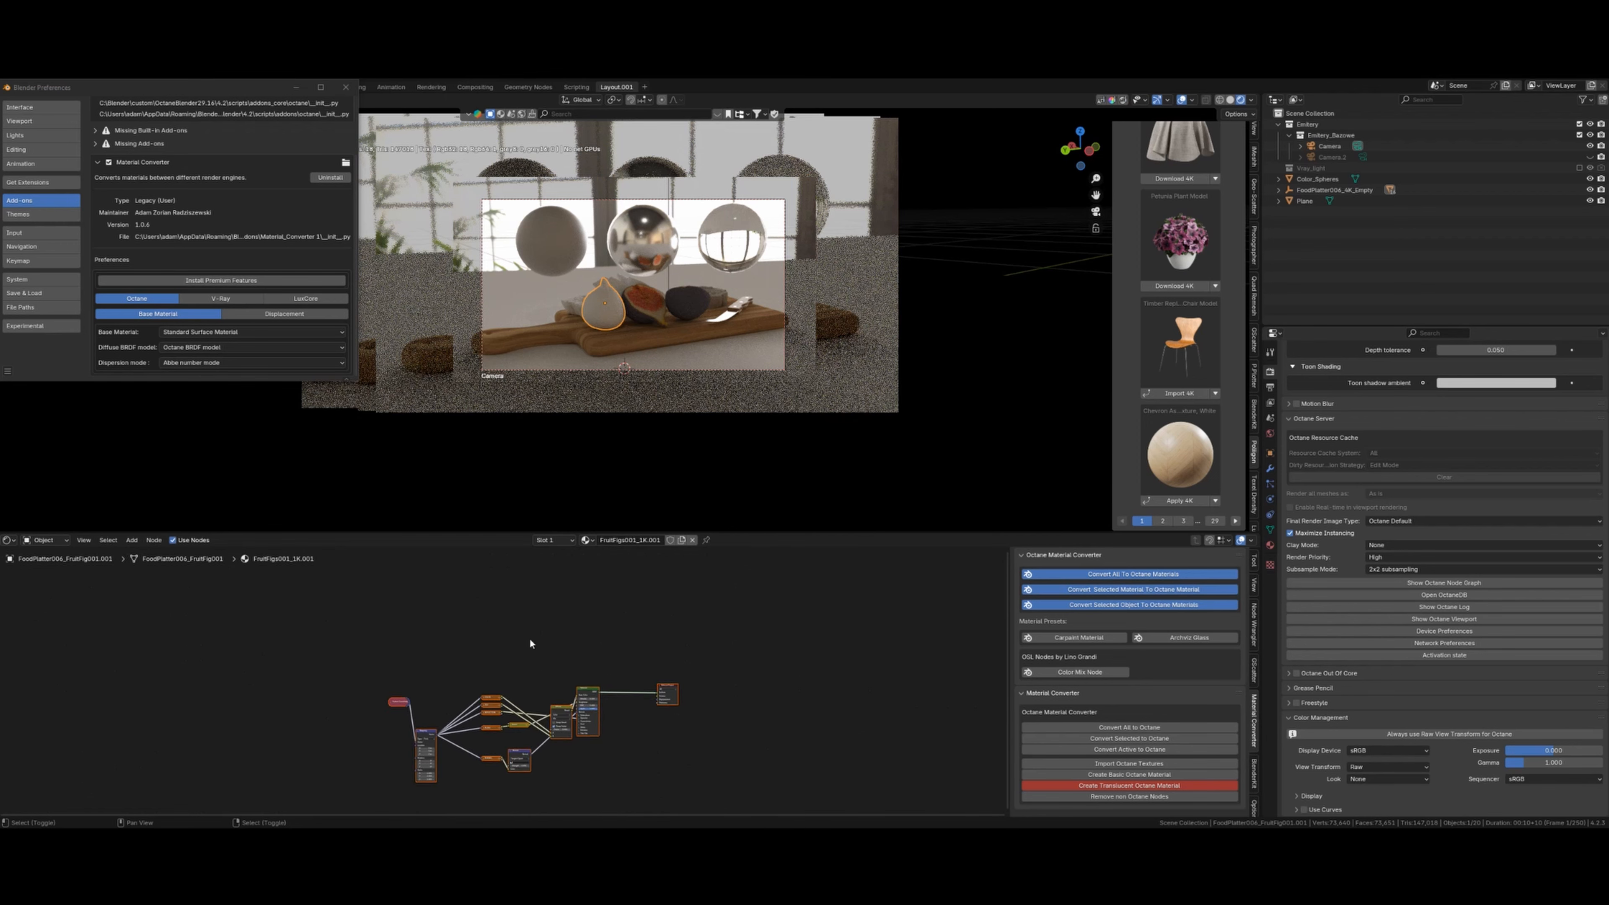
scroll(575, 690, up, 5)
shift+middle_drag(680, 713, 526, 717)
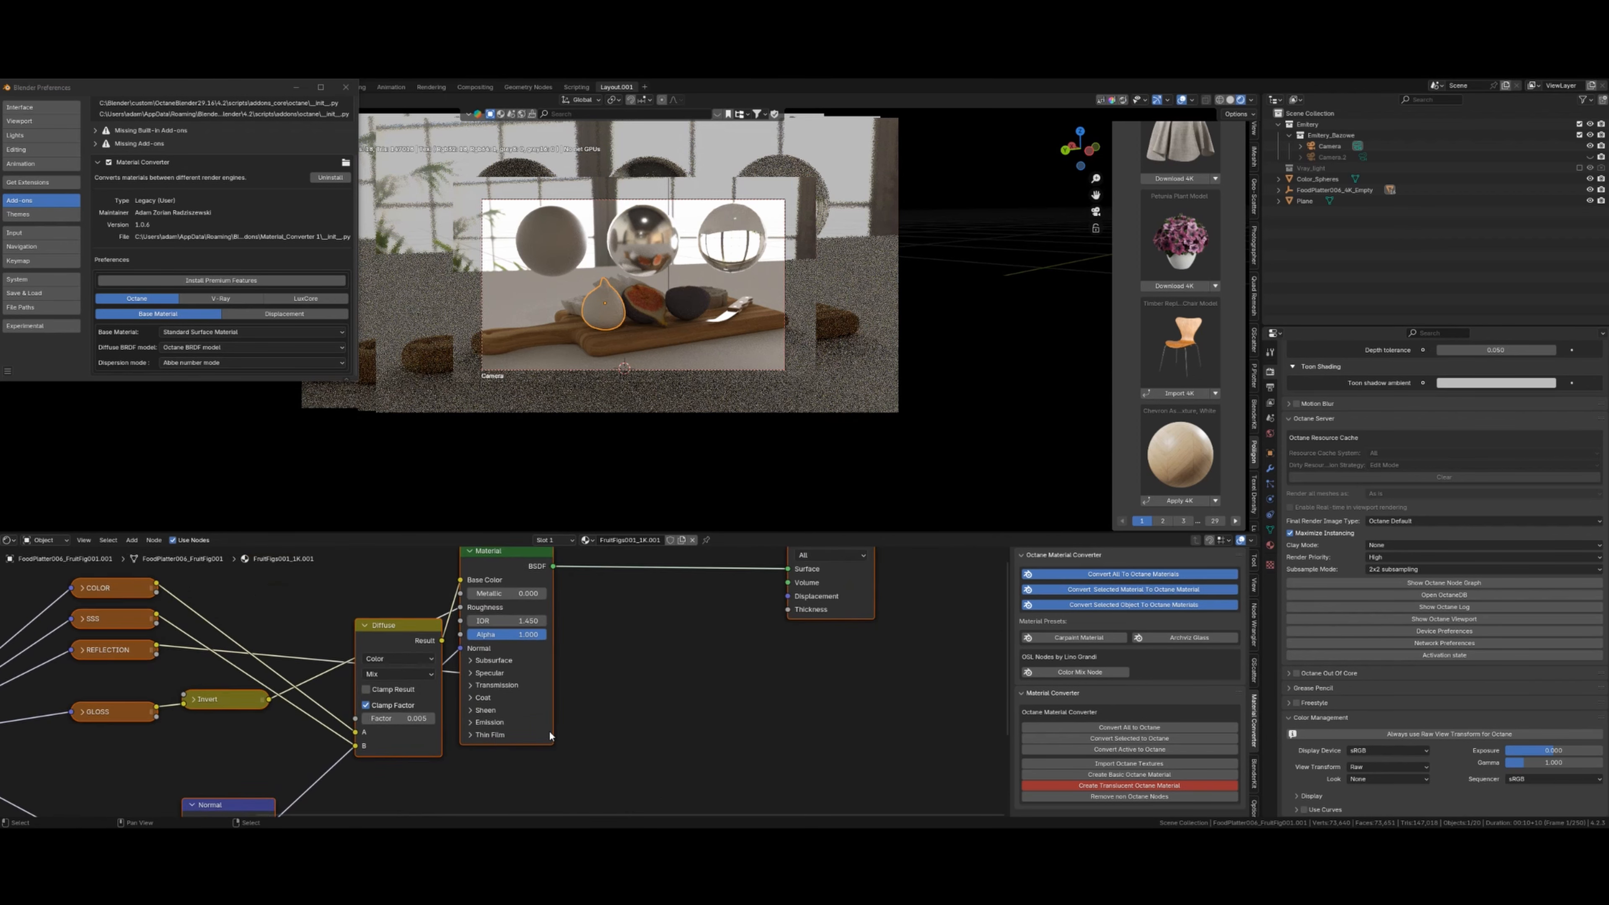
scroll(577, 681, up, 4)
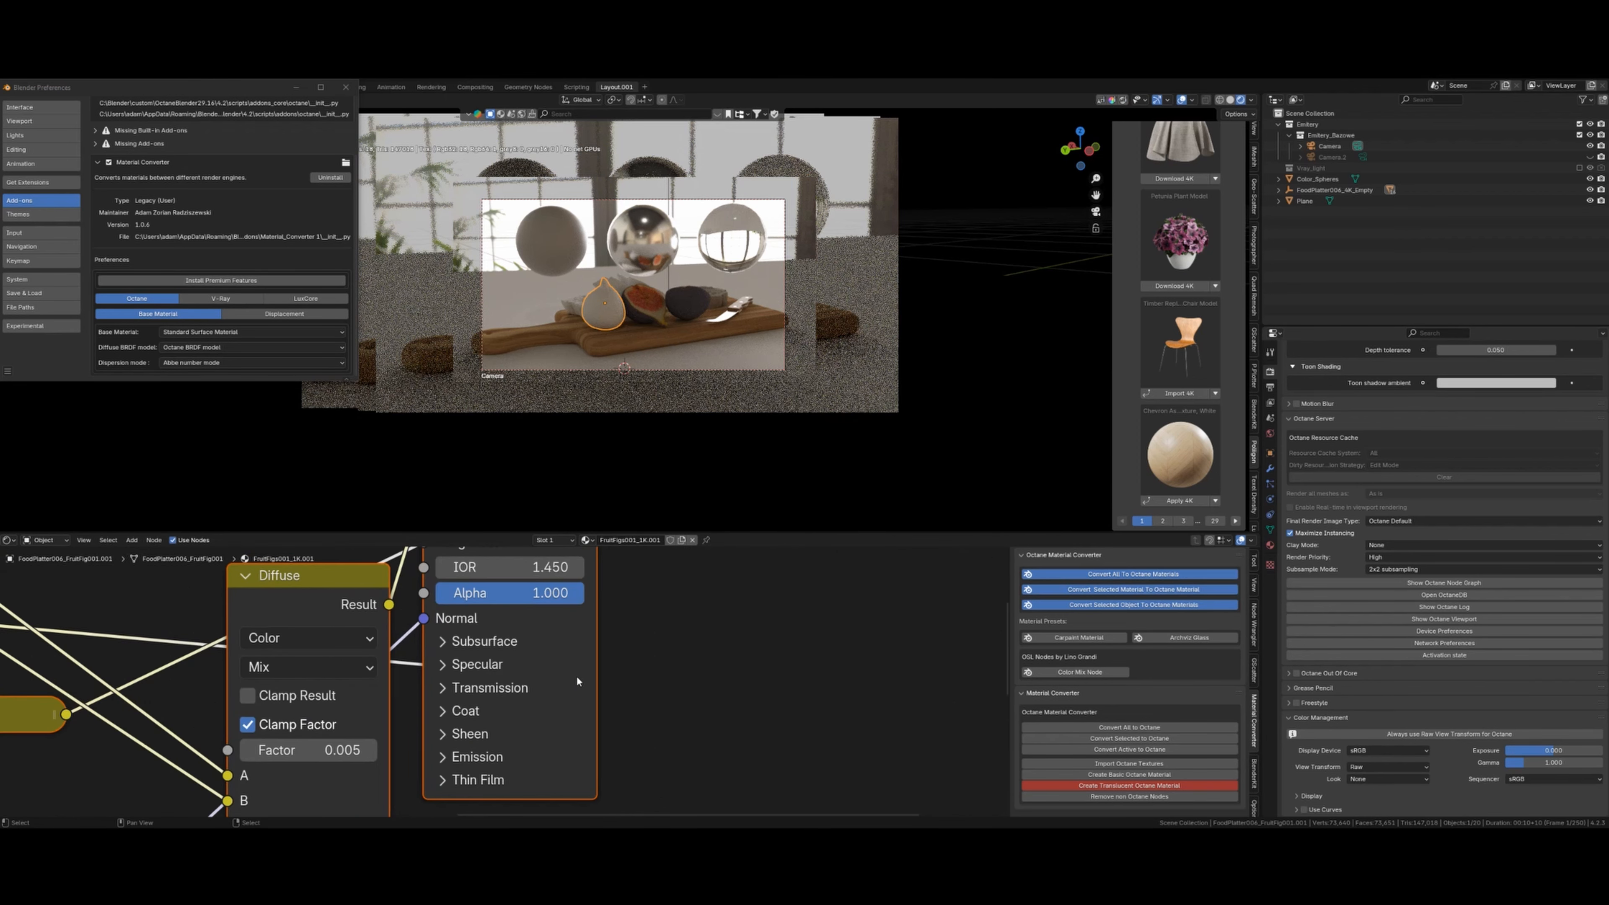
click(443, 642)
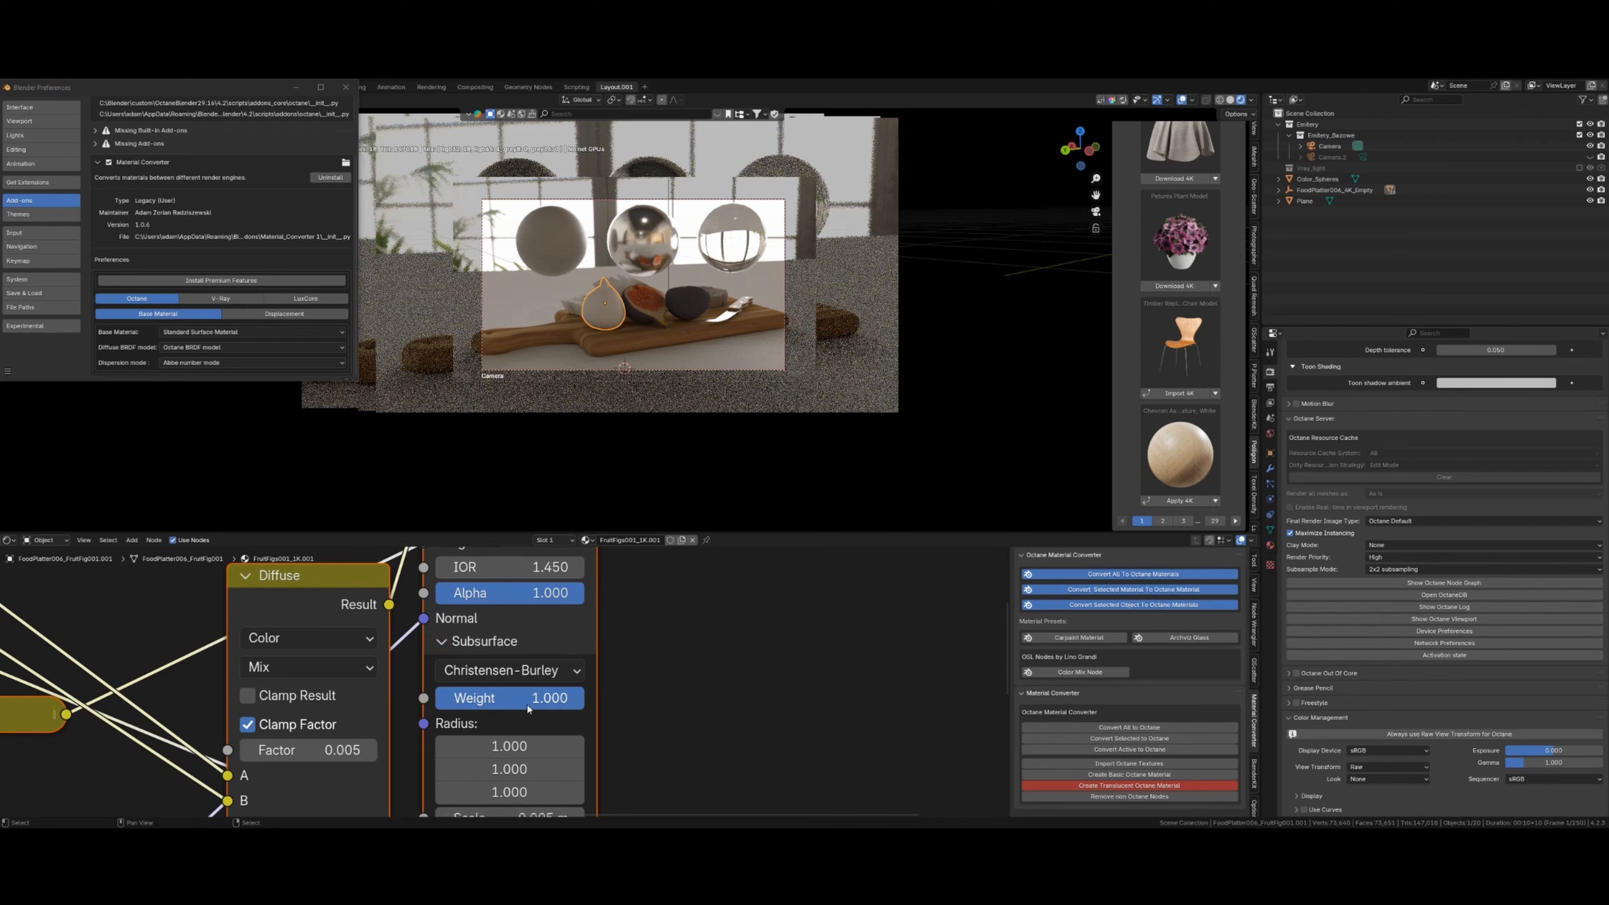
scroll(534, 709, down, 7)
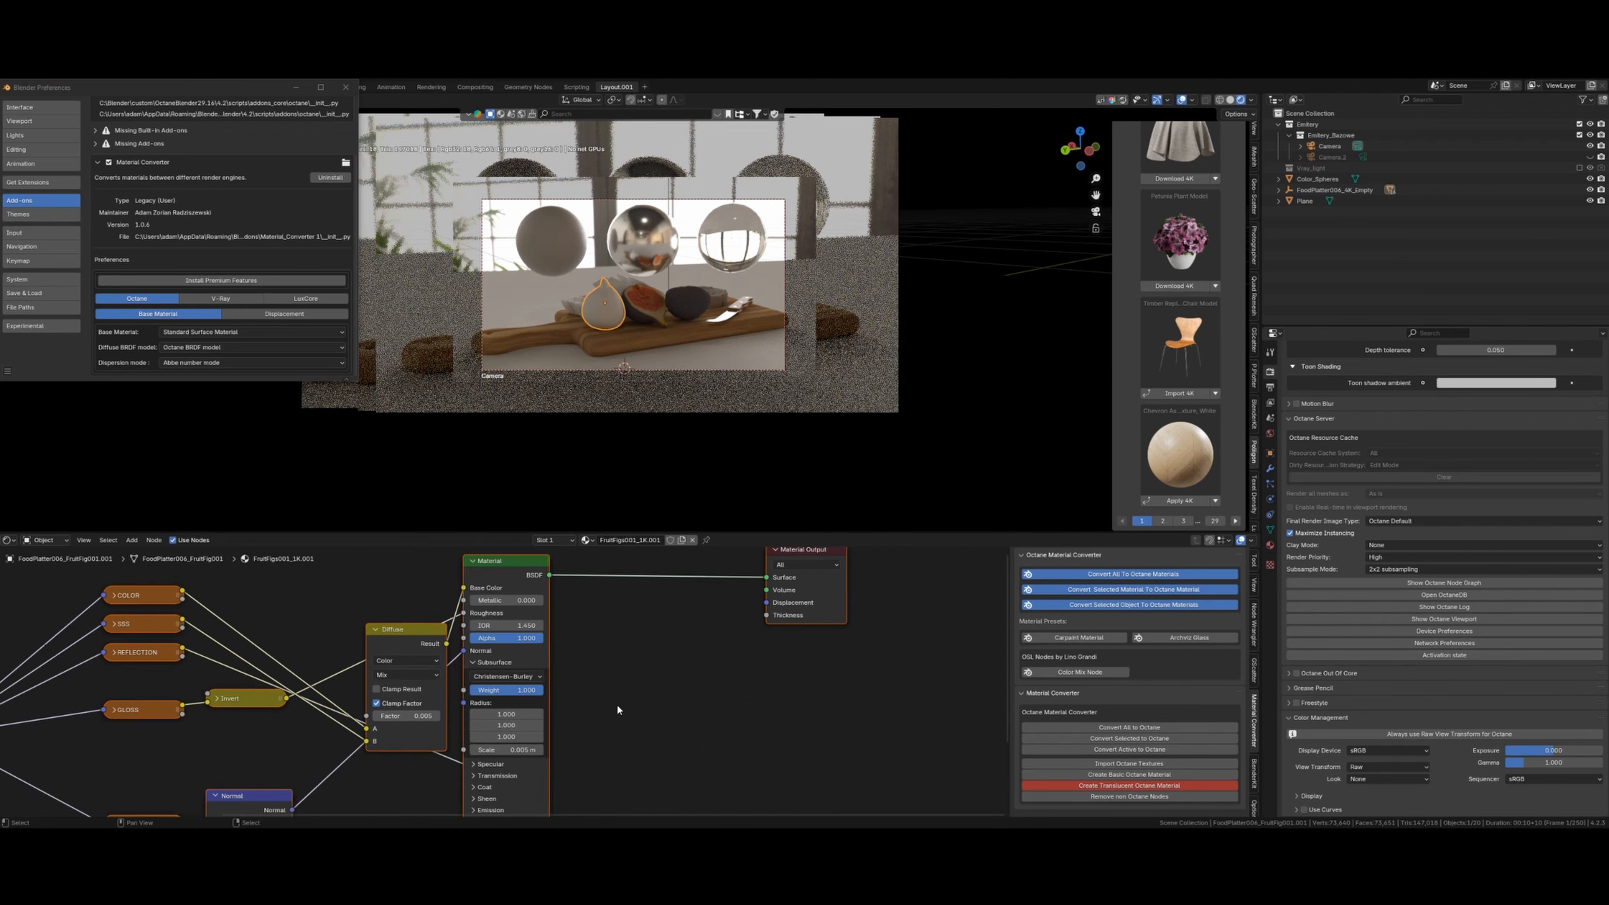
- Zoom in on the cut fig half and settle its subsurface weight at 0.2
click(691, 296)
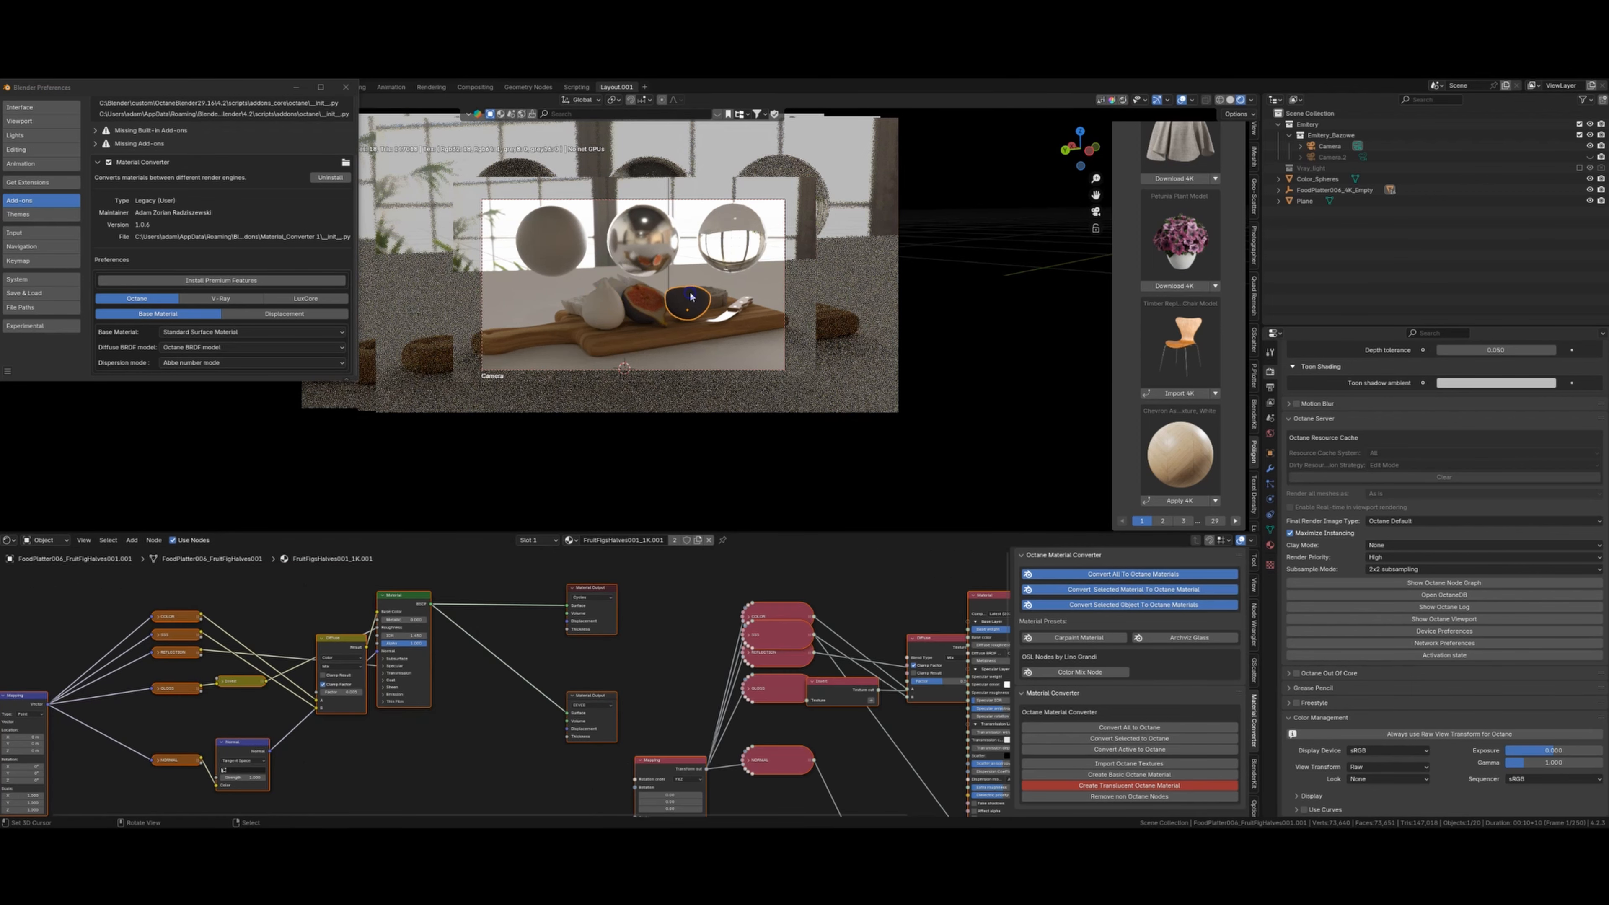
scroll(712, 705, up, 6)
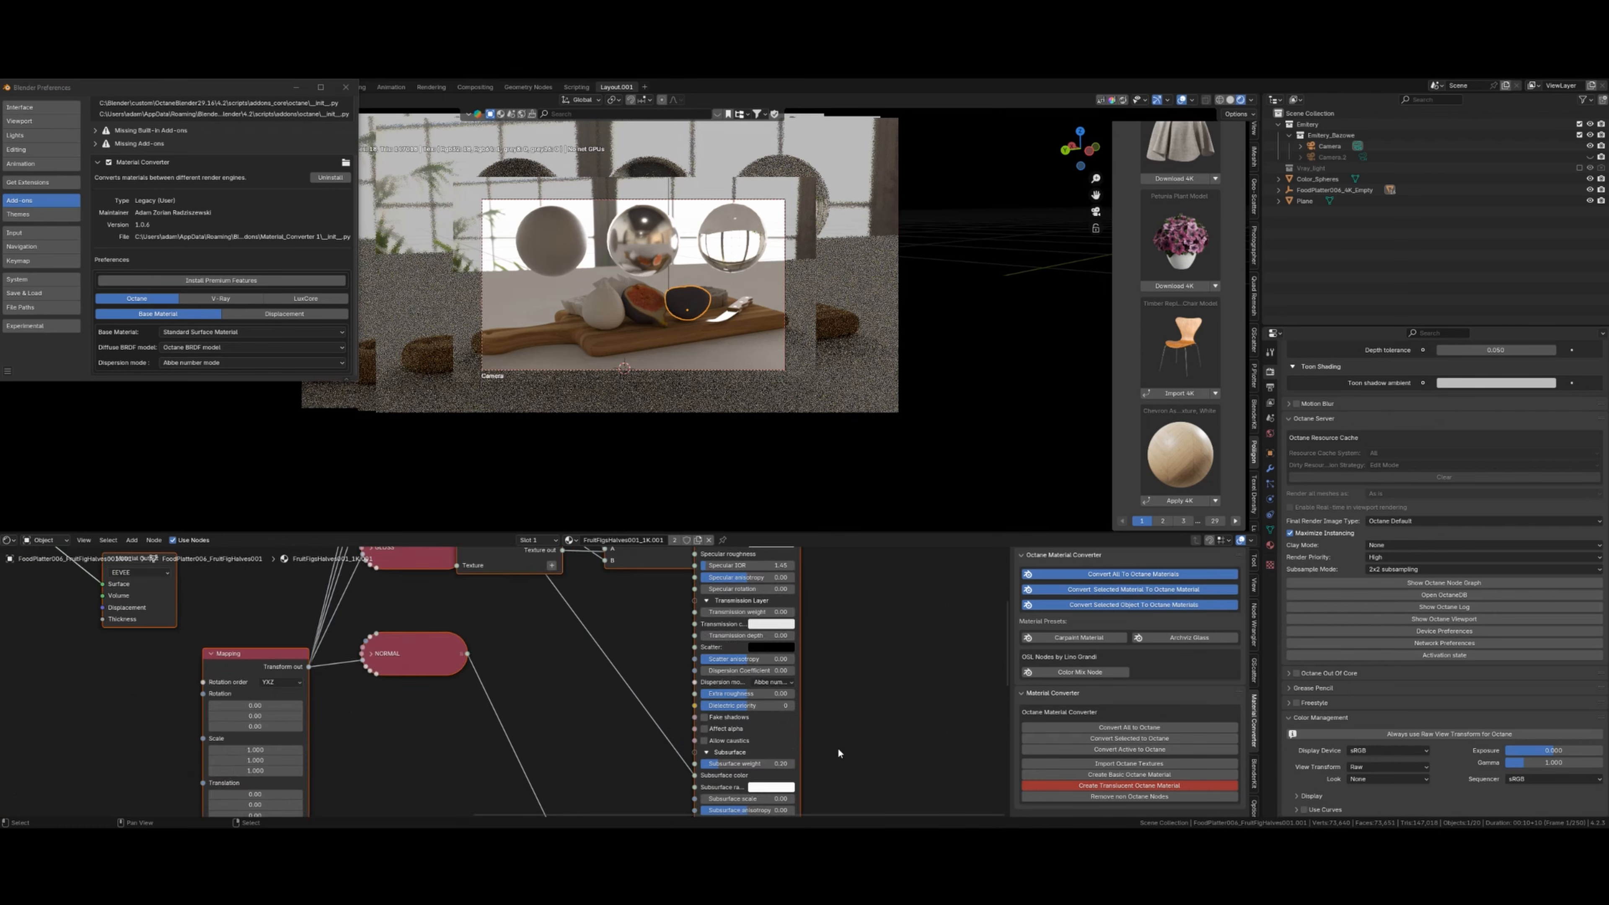
click(695, 726)
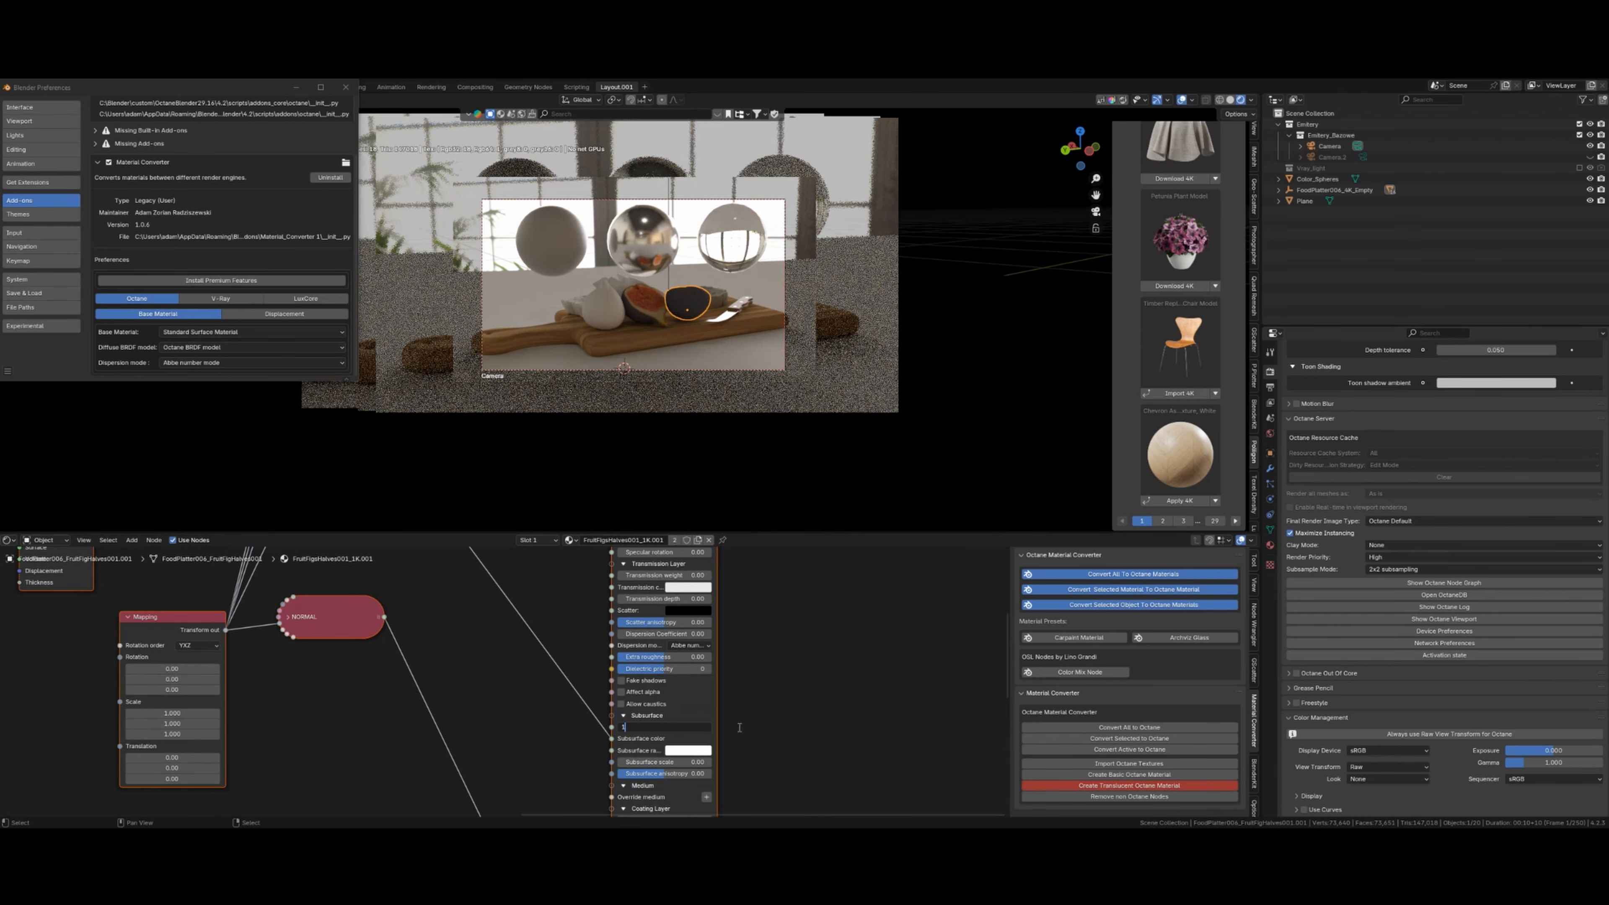
key(Return)
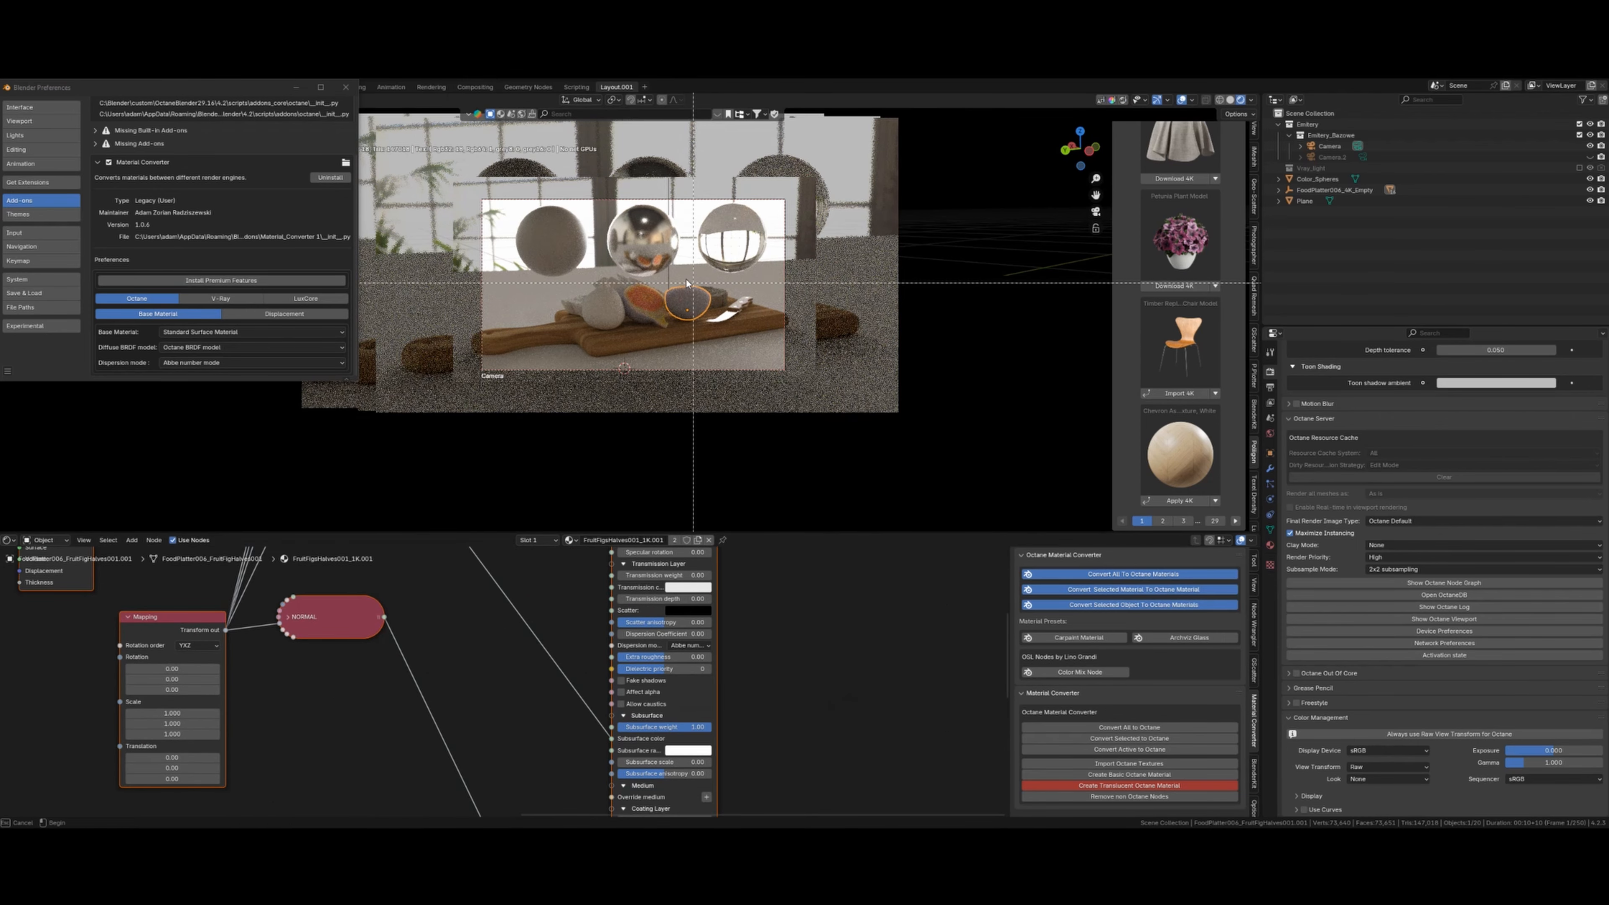
key(KP_Decimal)
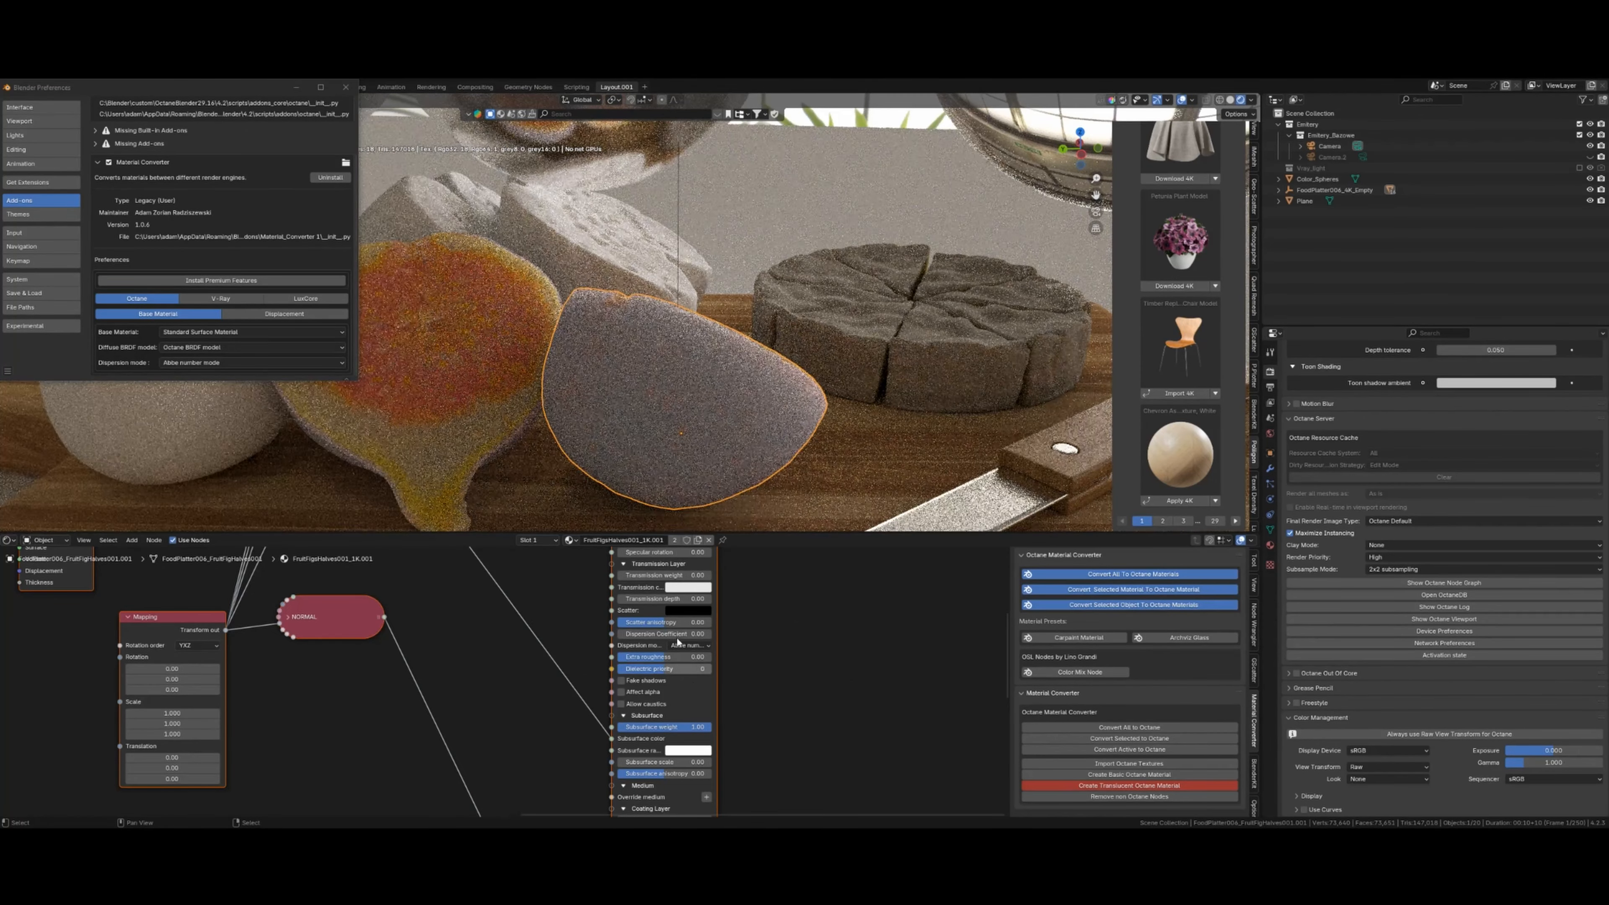
click(682, 725)
text(0.2)
key(Return)
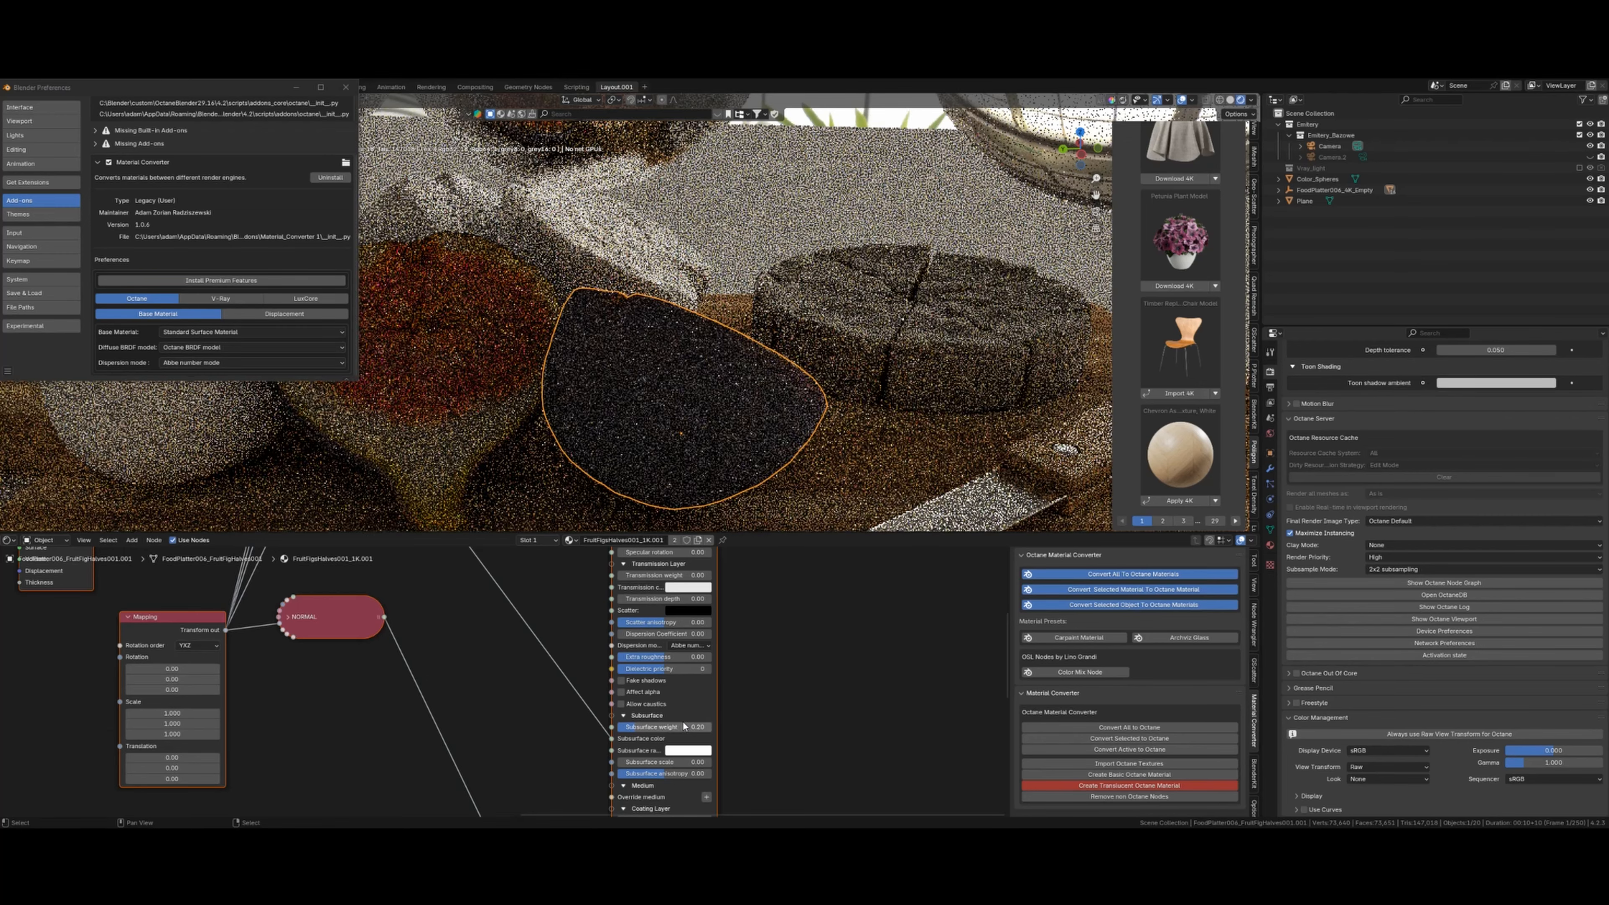
- Return the viewport to solid shading and orbit around the platter
scroll(849, 328, down, 5)
key(shift+z)
mouse_move(835, 336)
middle_down()
mouse_move(809, 318)
mouse_move(599, 332)
middle_up()
- Convert the bread slice beside the fig to an Octane material
right_click(596, 330)
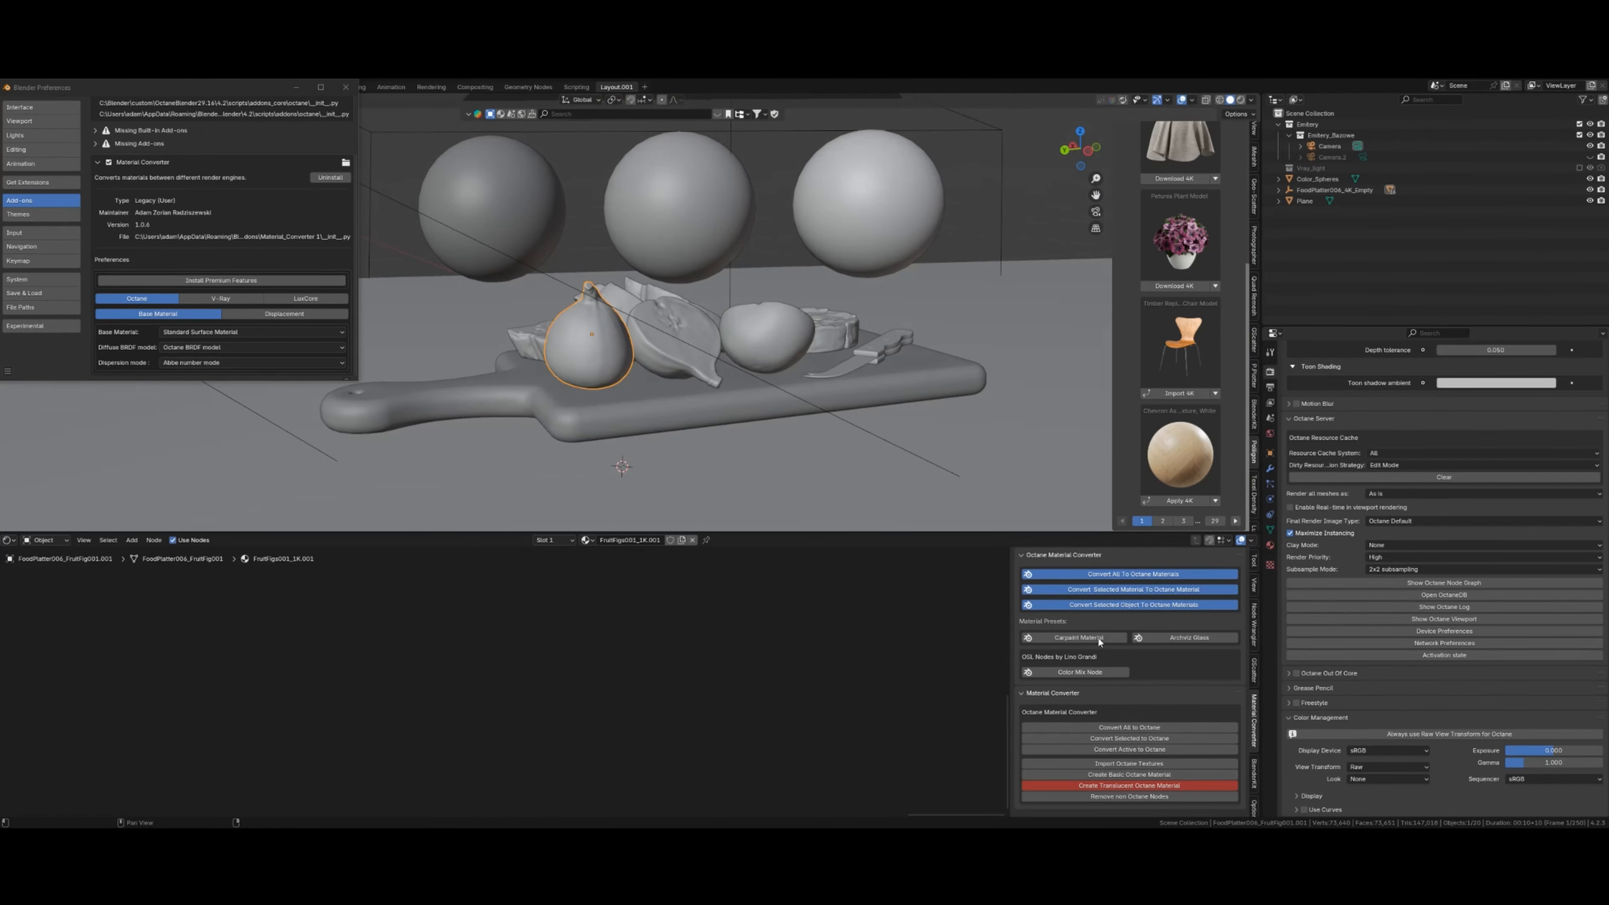
right_click(585, 432)
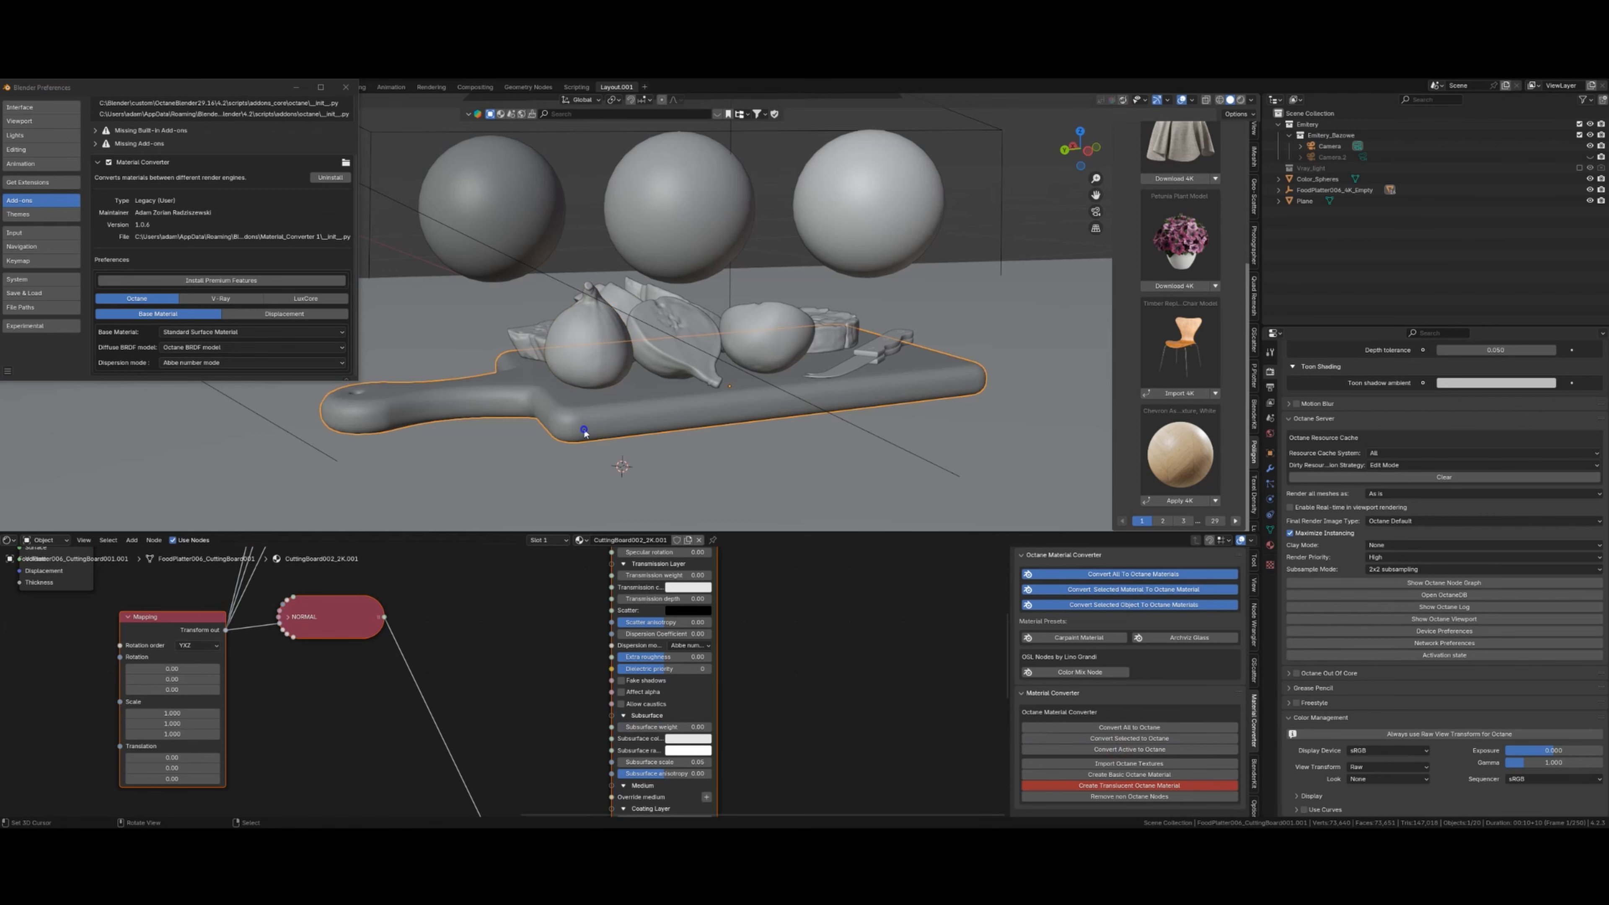
right_click(545, 339)
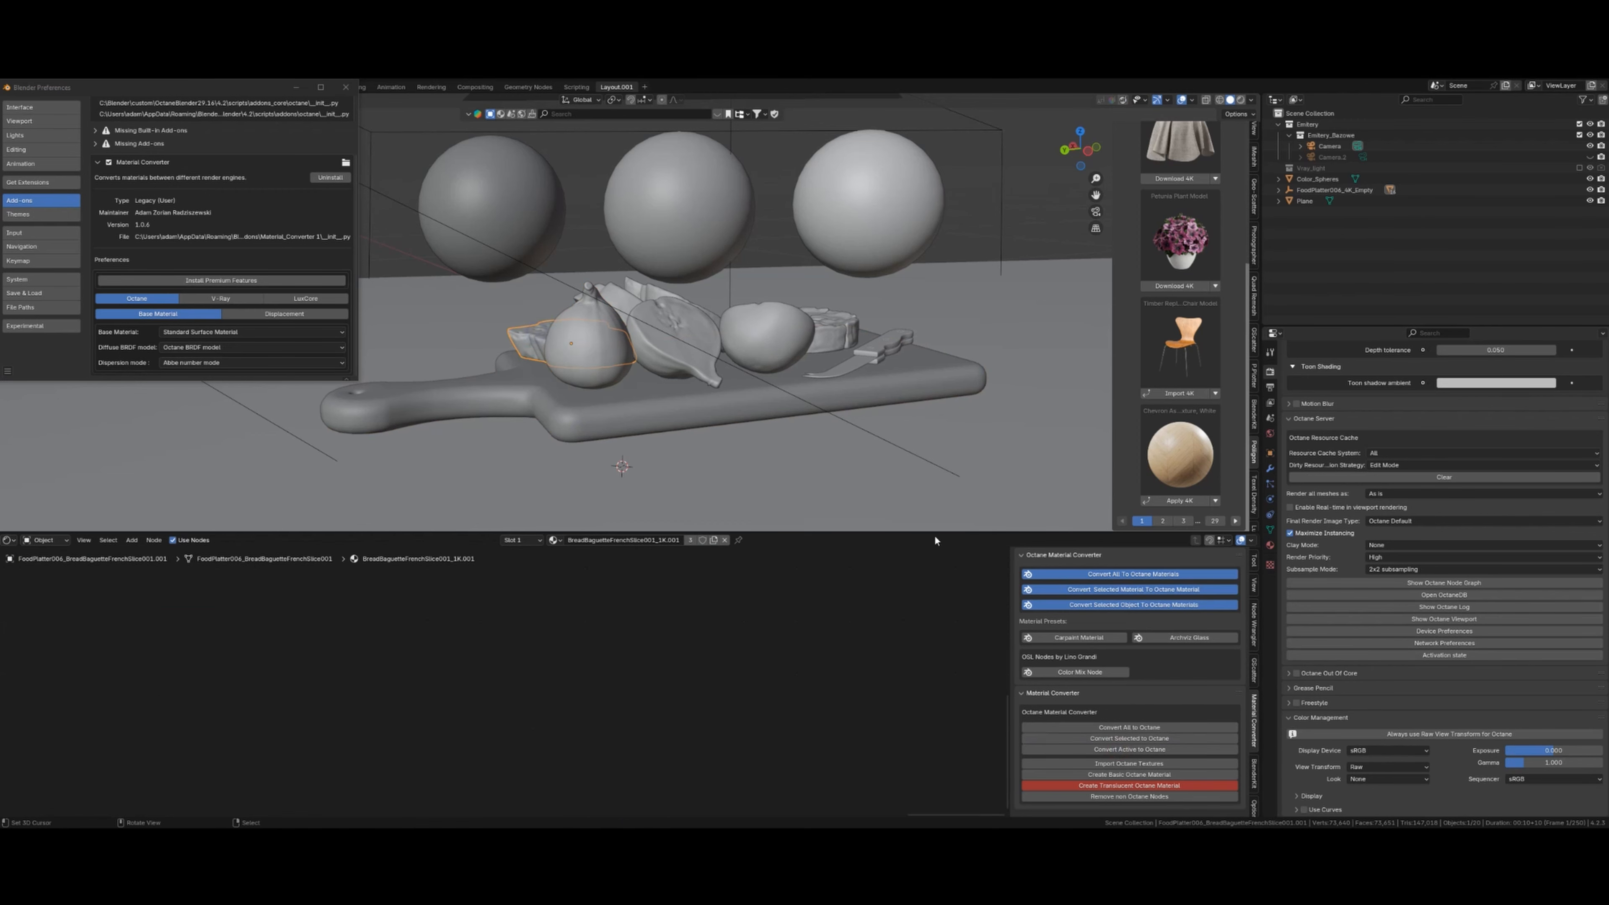
click(1155, 750)
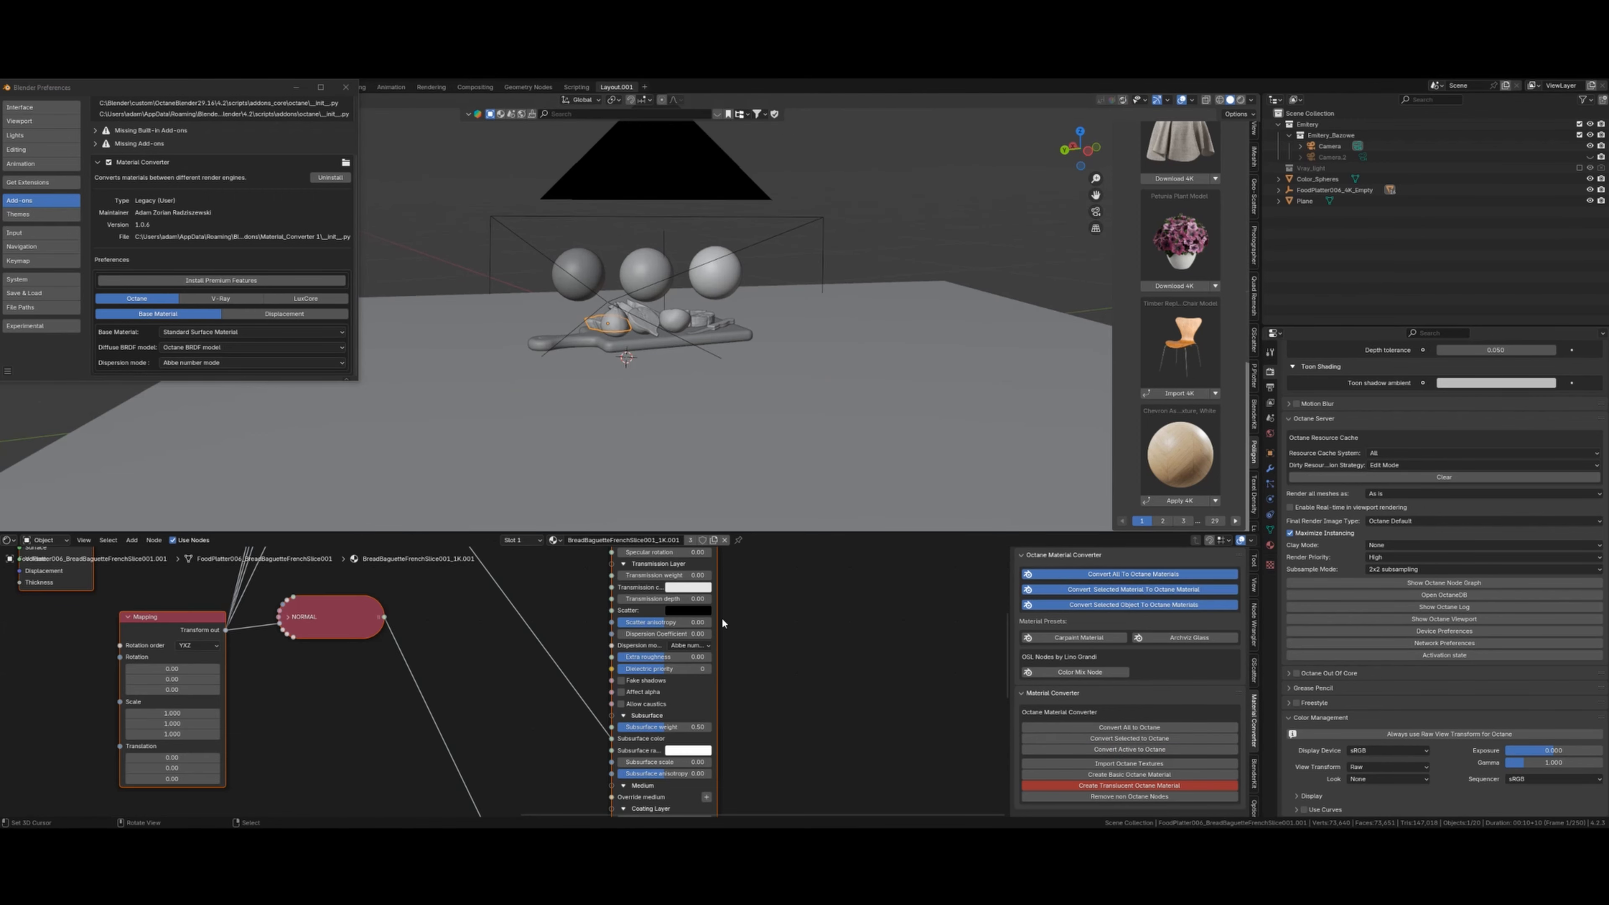
- Select the floor plane and bring its wood material's displacement nodes into view
right_click(753, 419)
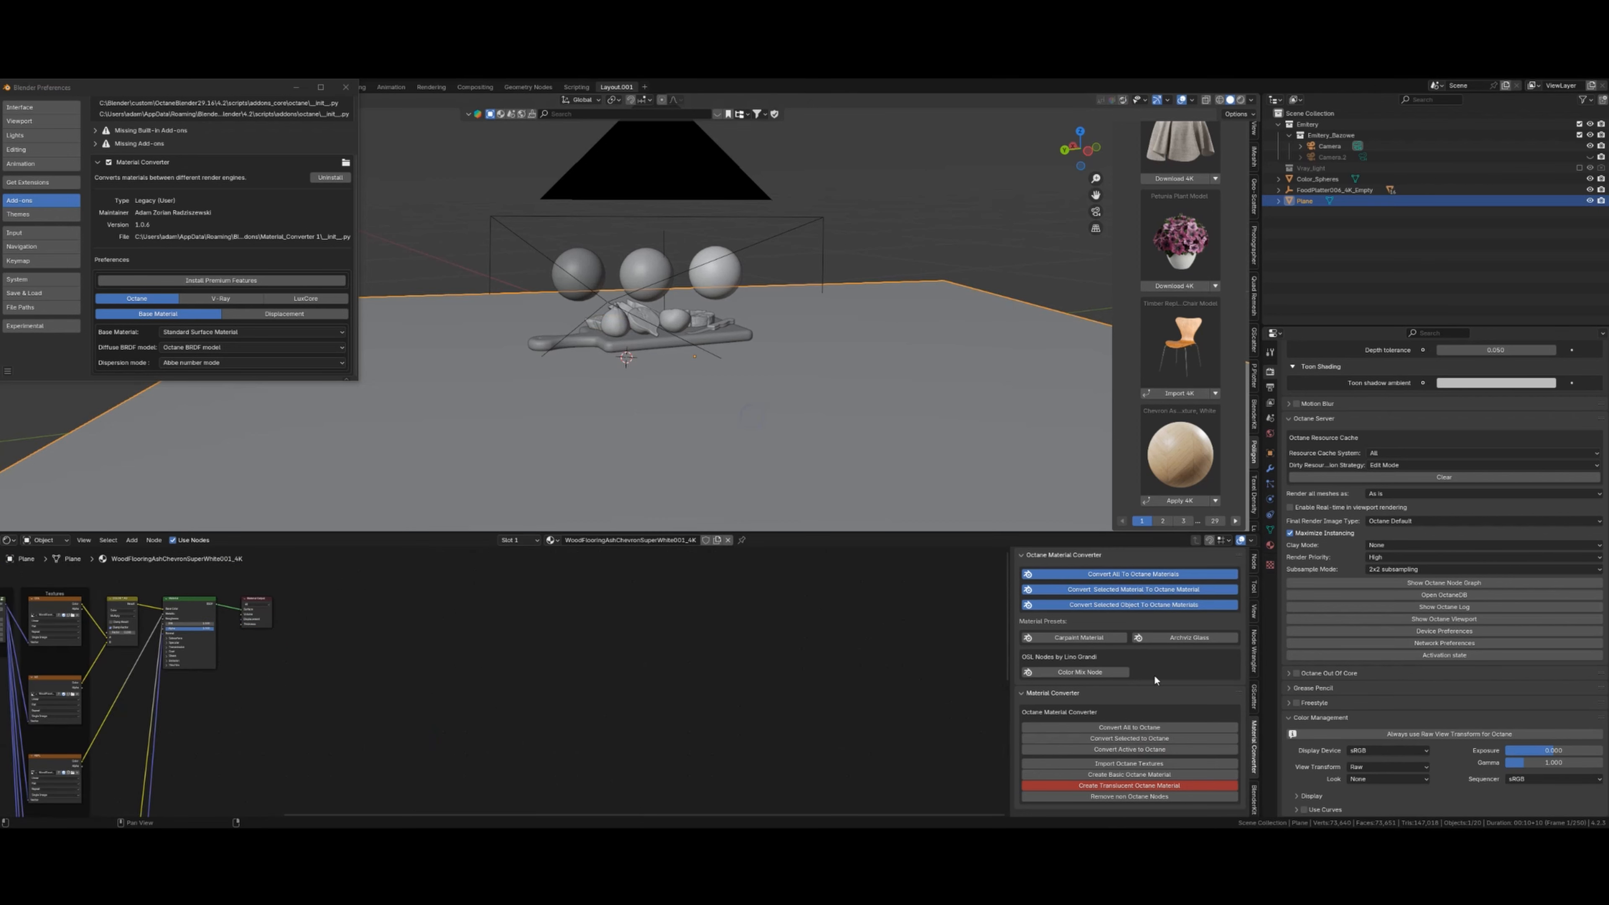
scroll(538, 697, down, 7)
middle_drag(379, 800, 703, 620)
scroll(529, 703, up, 7)
scroll(606, 702, up, 6)
scroll(491, 726, up, 2)
shift+middle_drag(483, 746, 478, 673)
scroll(477, 673, up, 5)
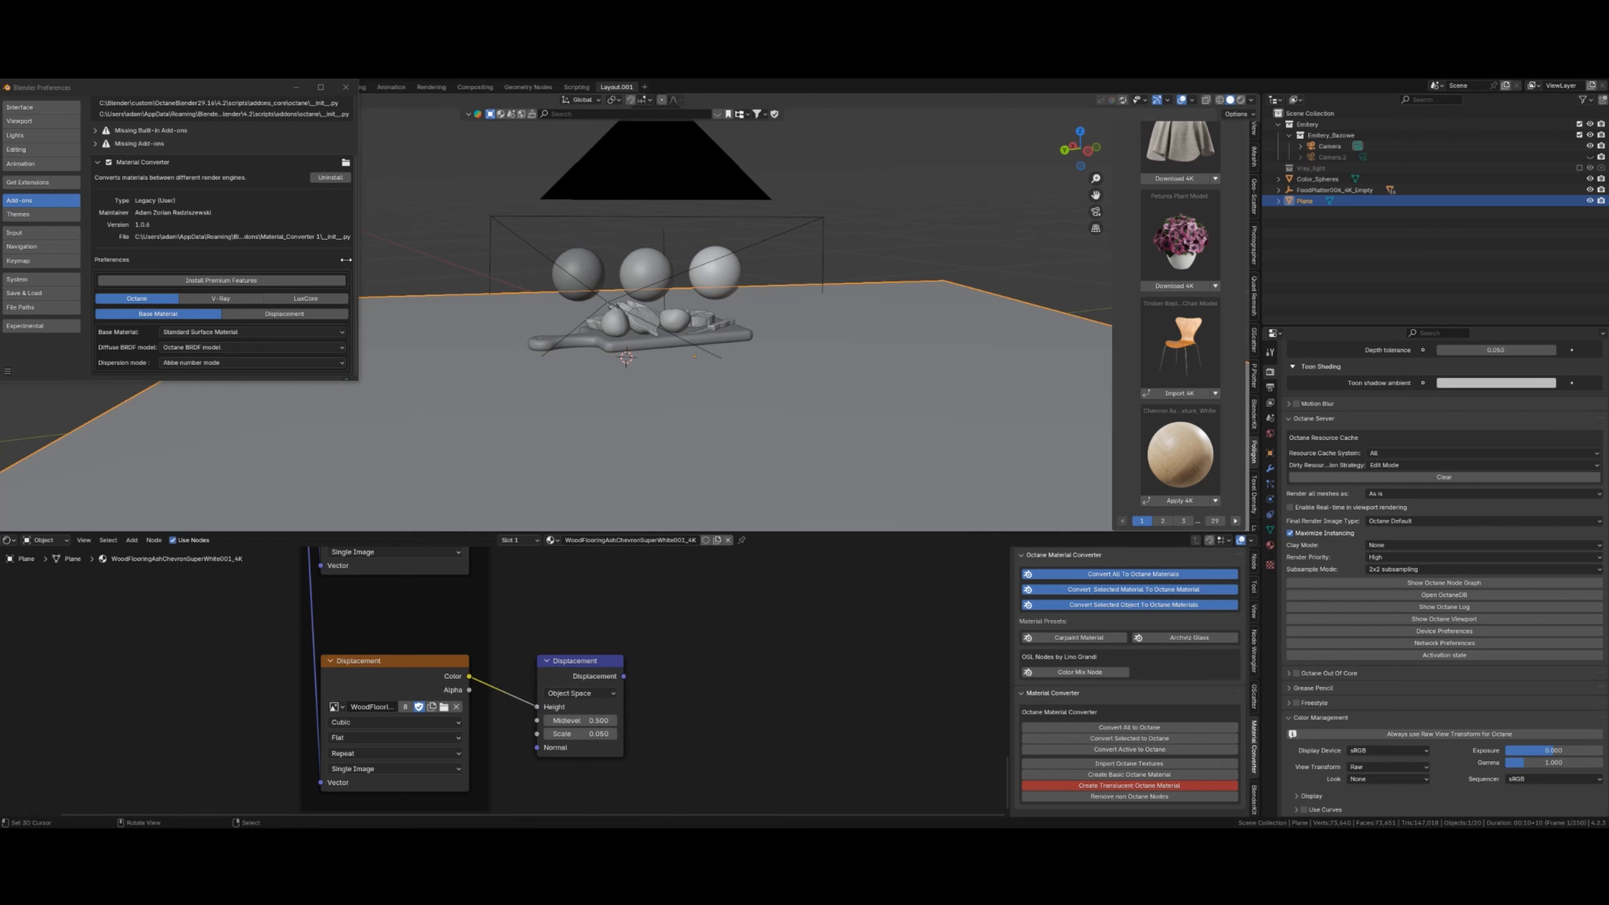
- Show the Material Converter's Displacement settings
click(298, 315)
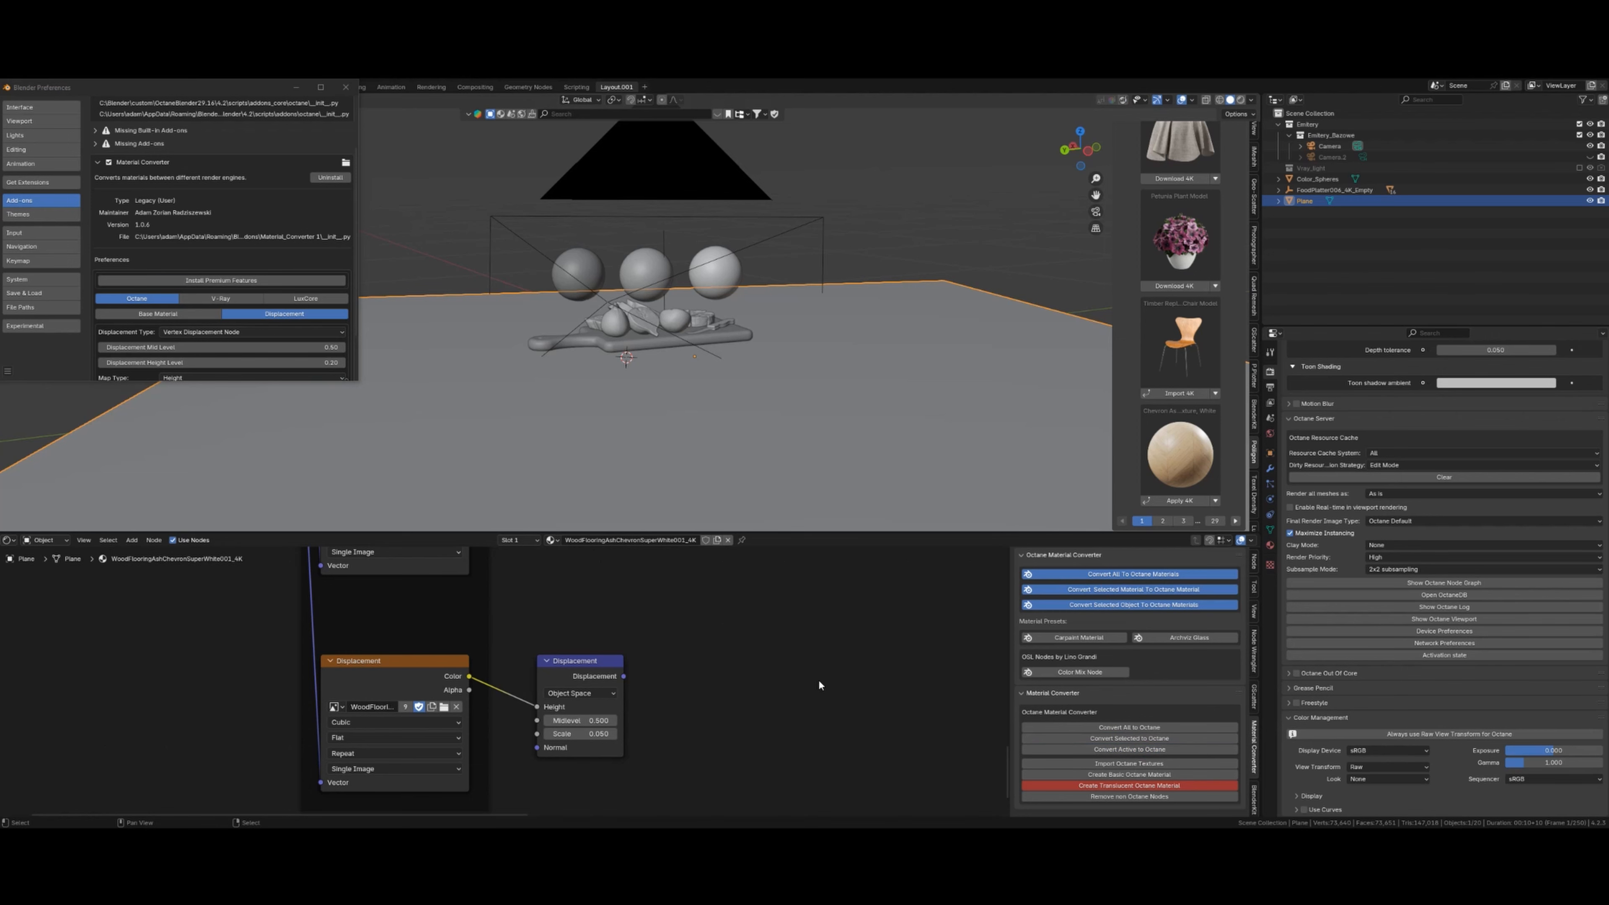
scroll(821, 677, up, 3)
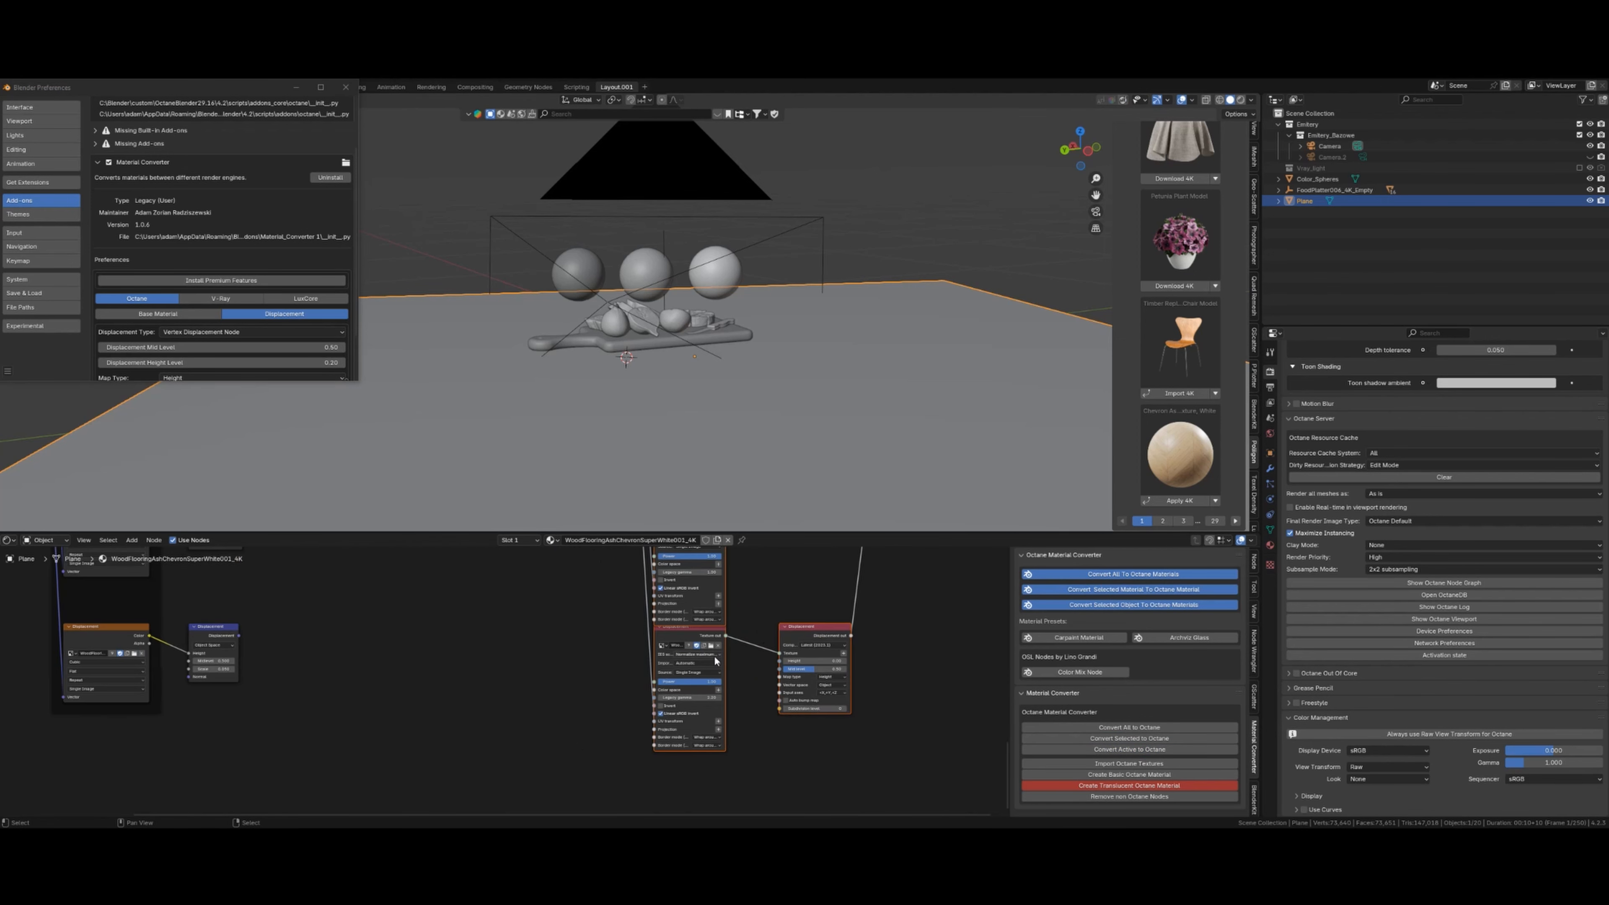
scroll(797, 672, up, 4)
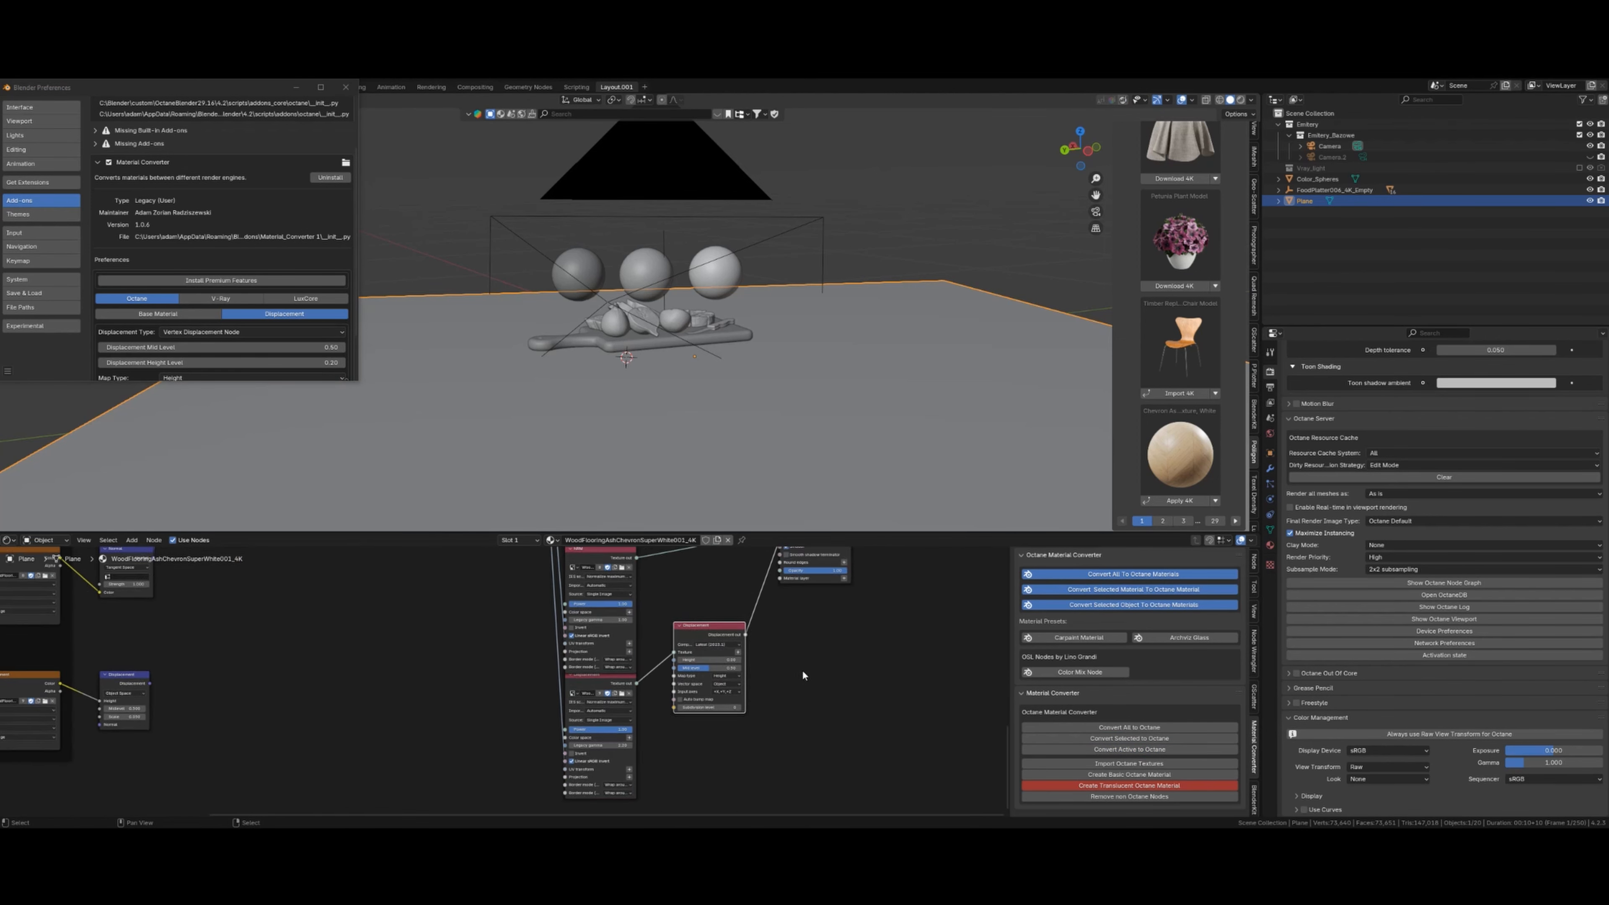
scroll(829, 673, up, 4)
- Set the floor's Displacement Height to 0.005 and view the camera shot rendered live in Octane
click(740, 584)
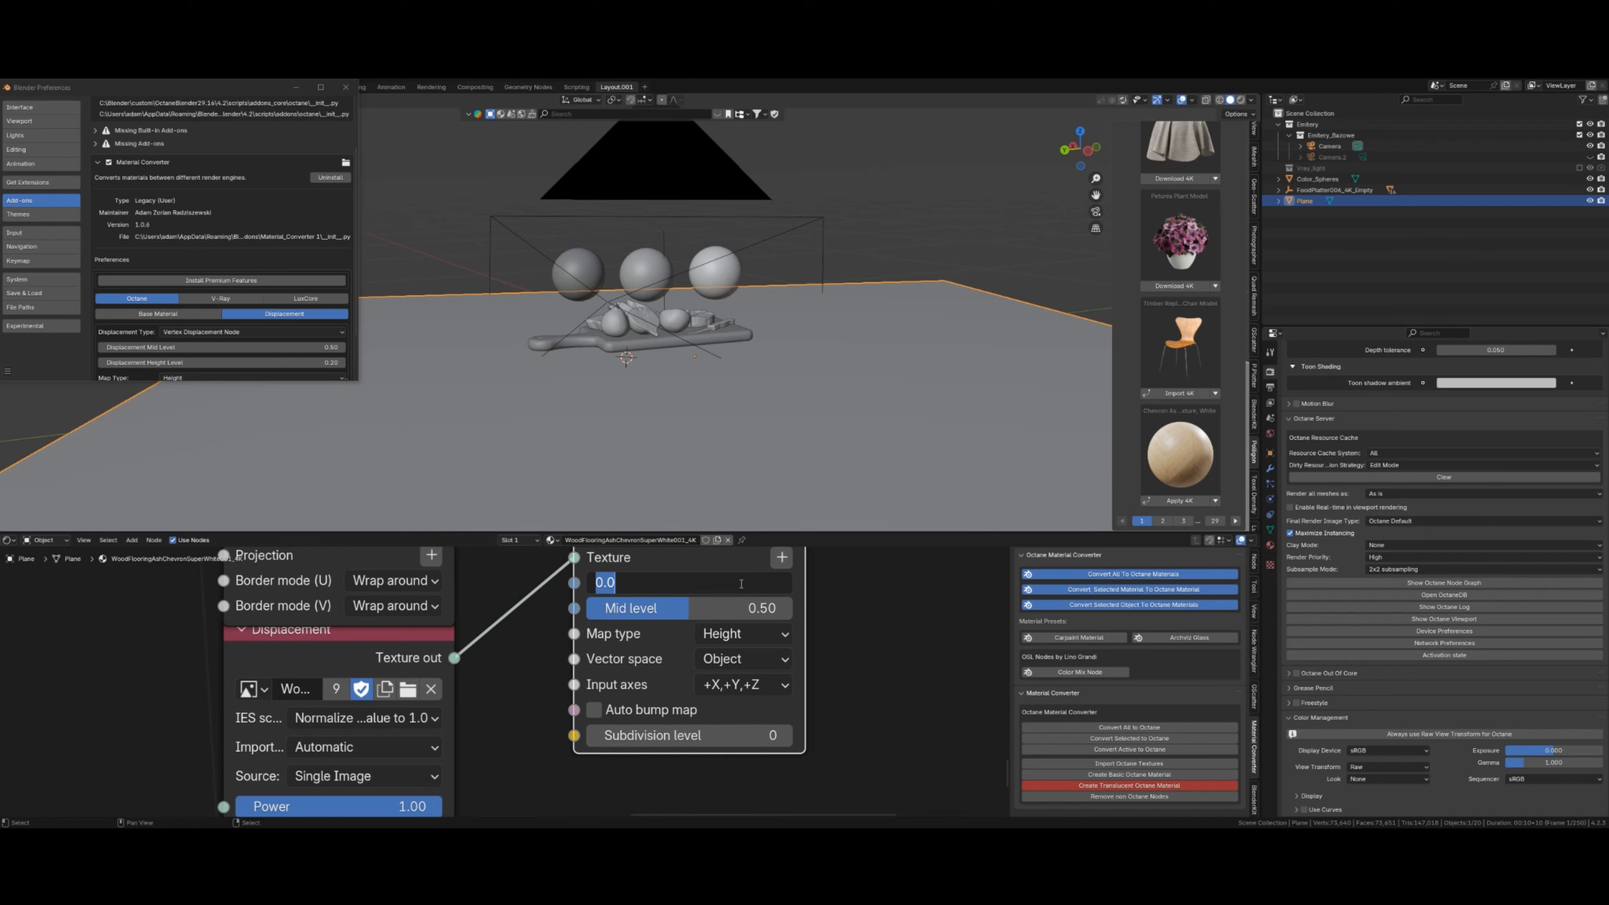
key(Return)
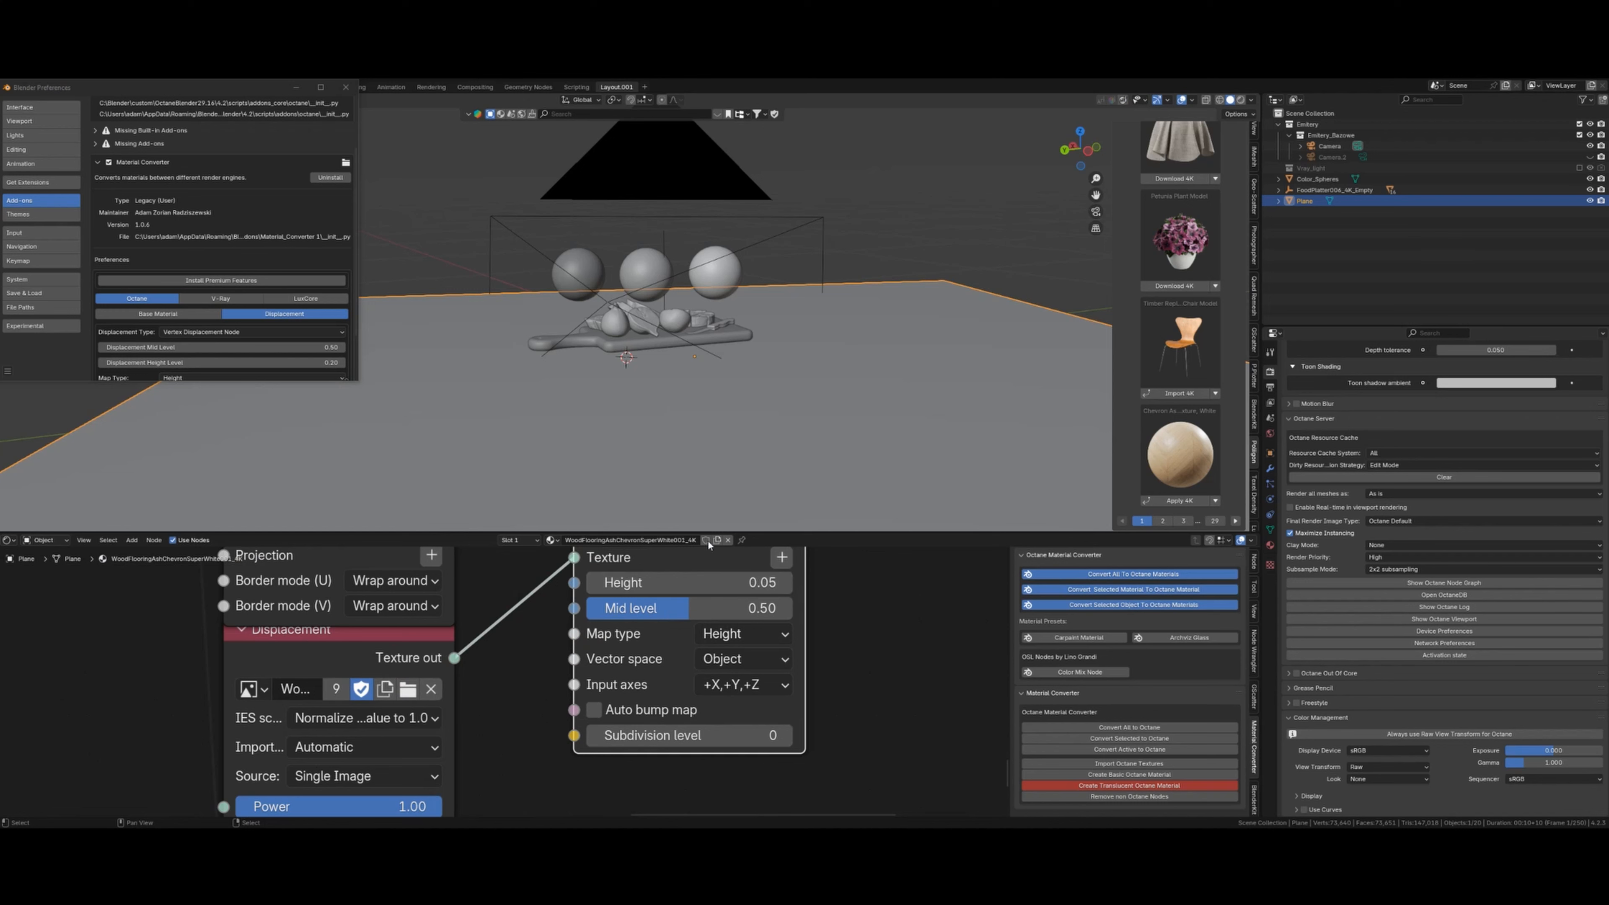
click(719, 583)
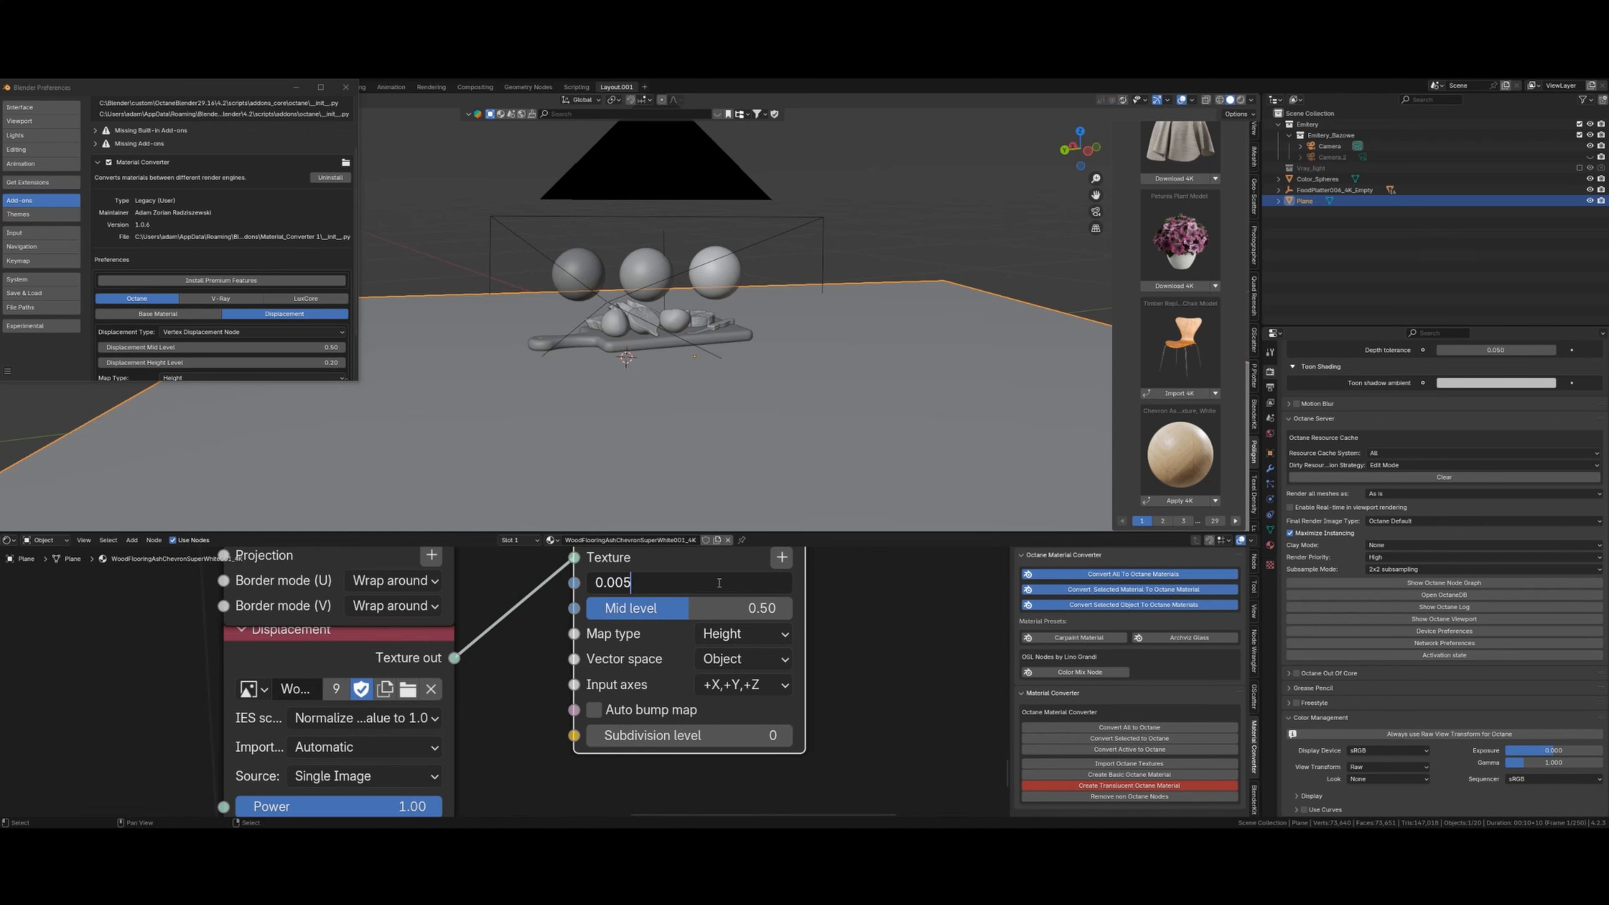
text(0.005)
key(Return)
key(KP_0)
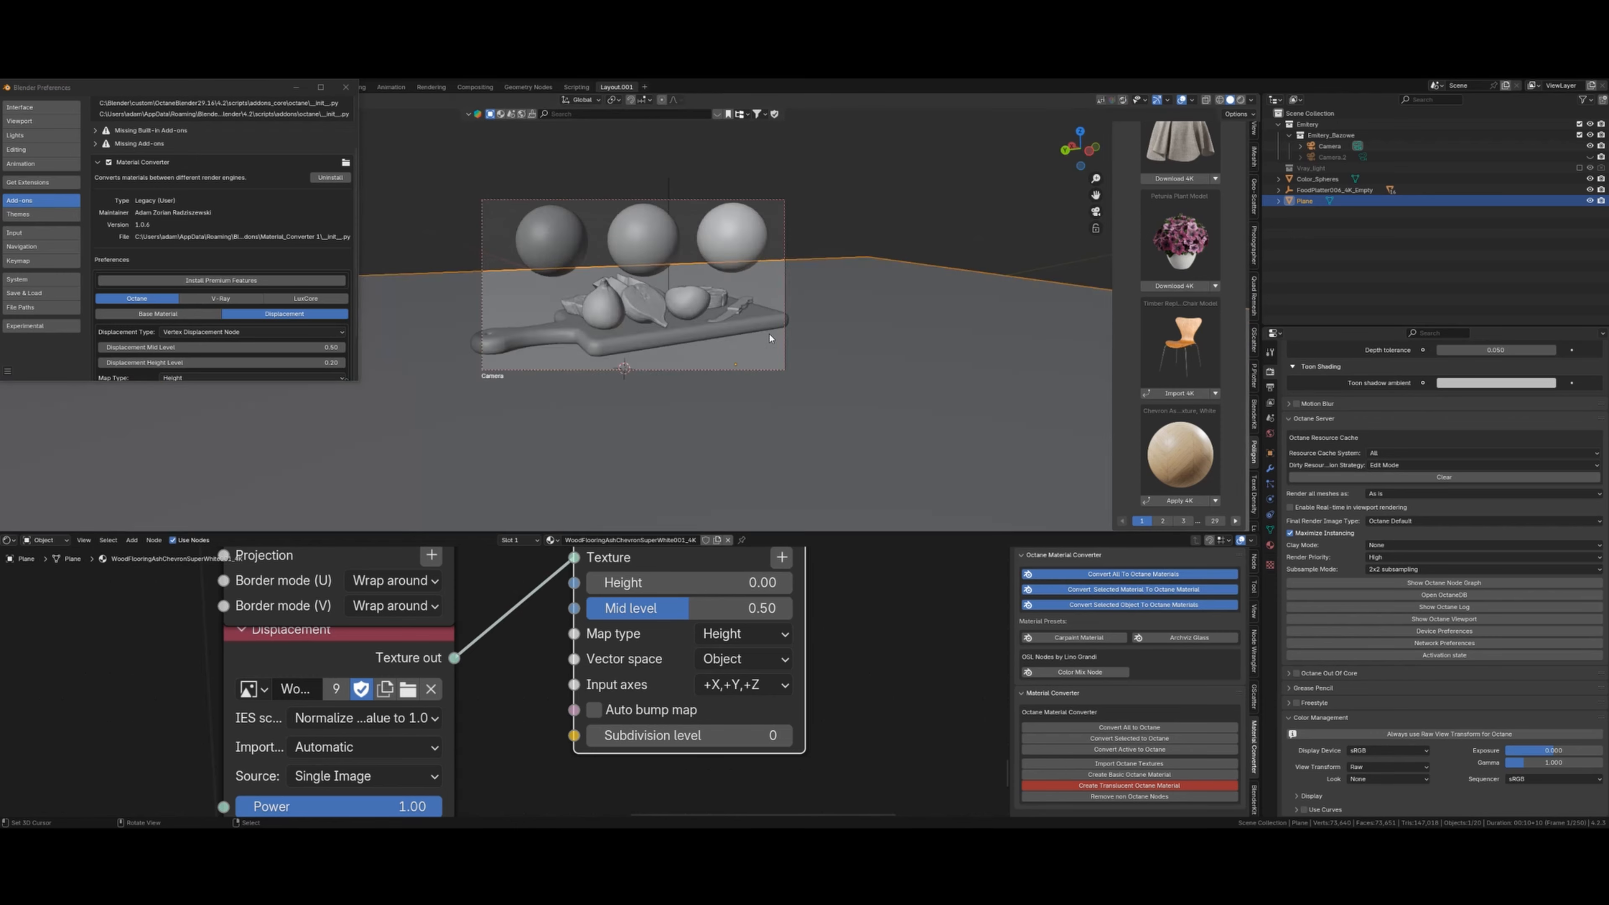
key(shift+z)
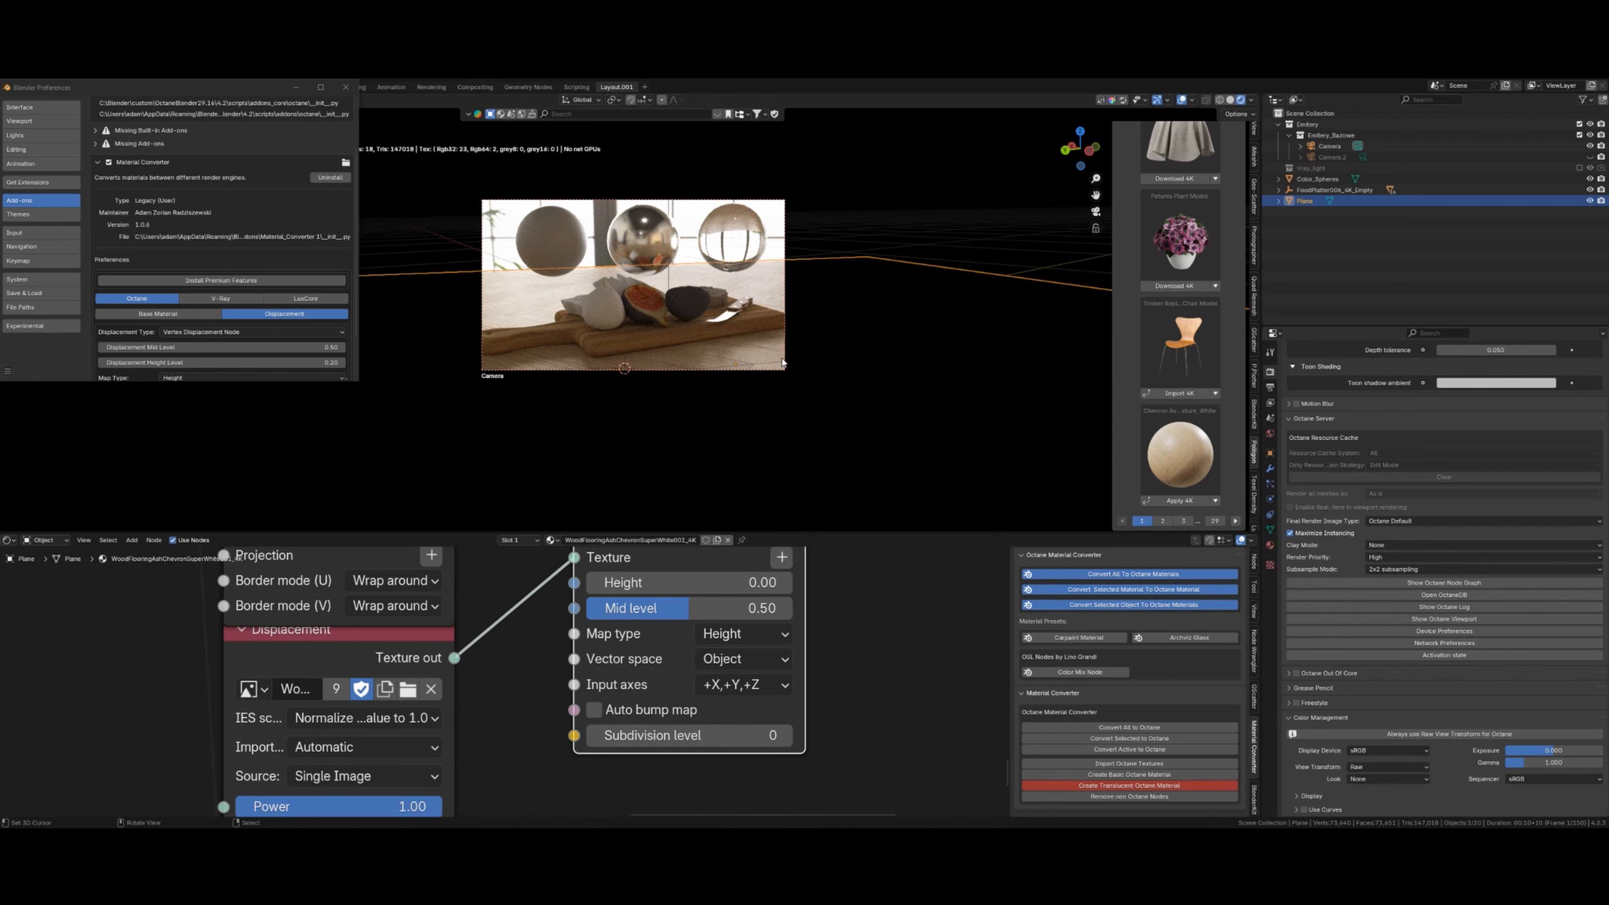
click(617, 314)
scroll(615, 326, up, 4)
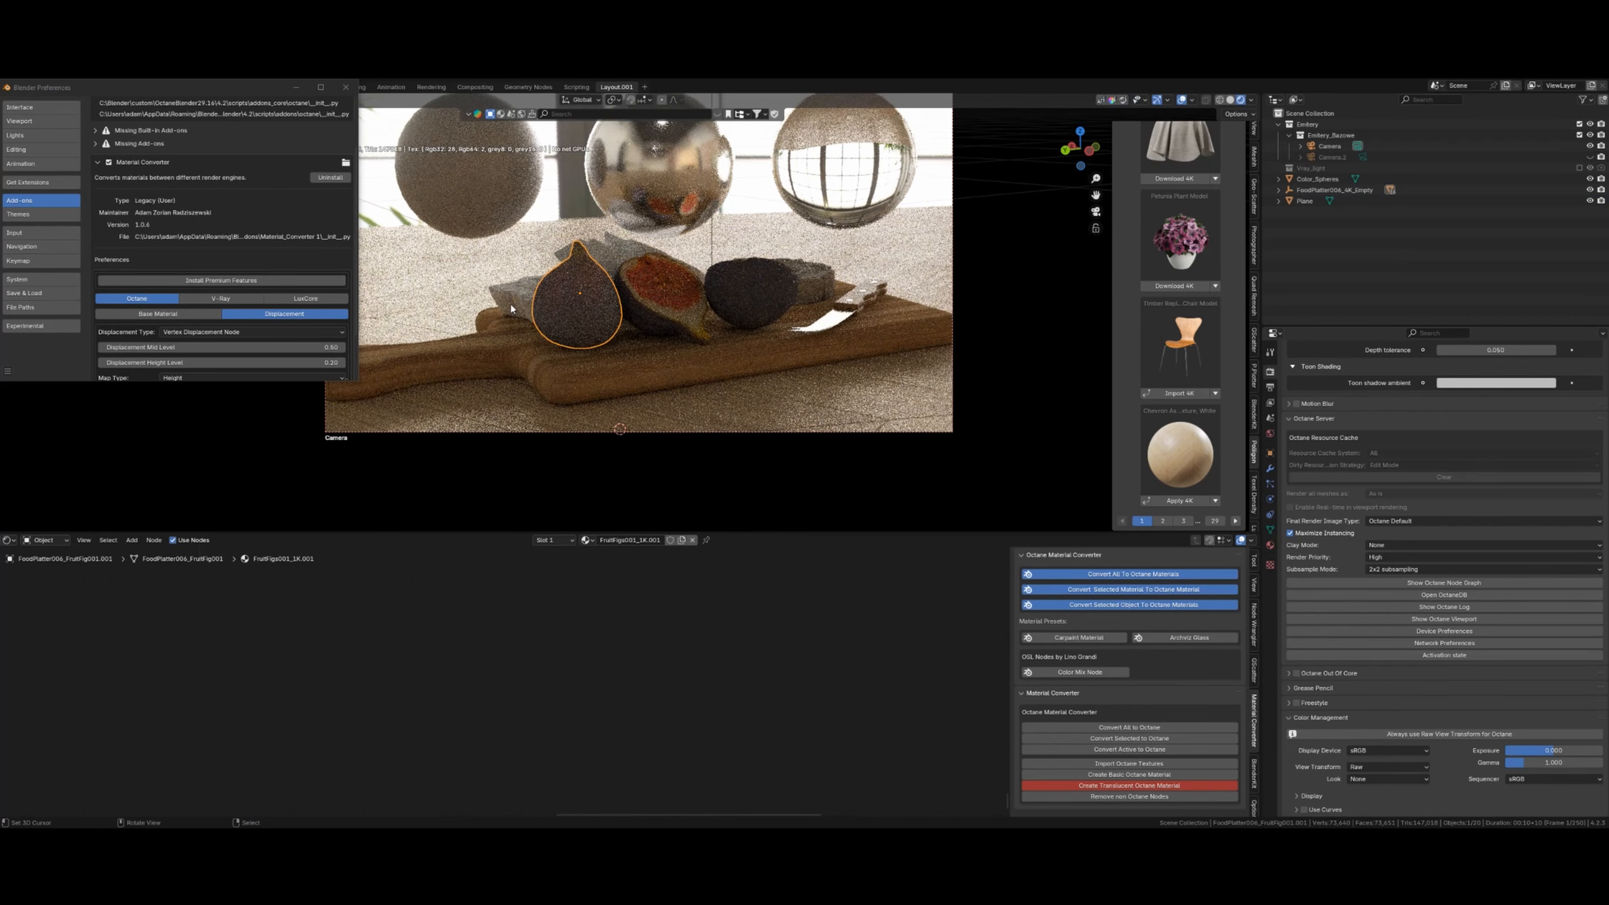
click(524, 296)
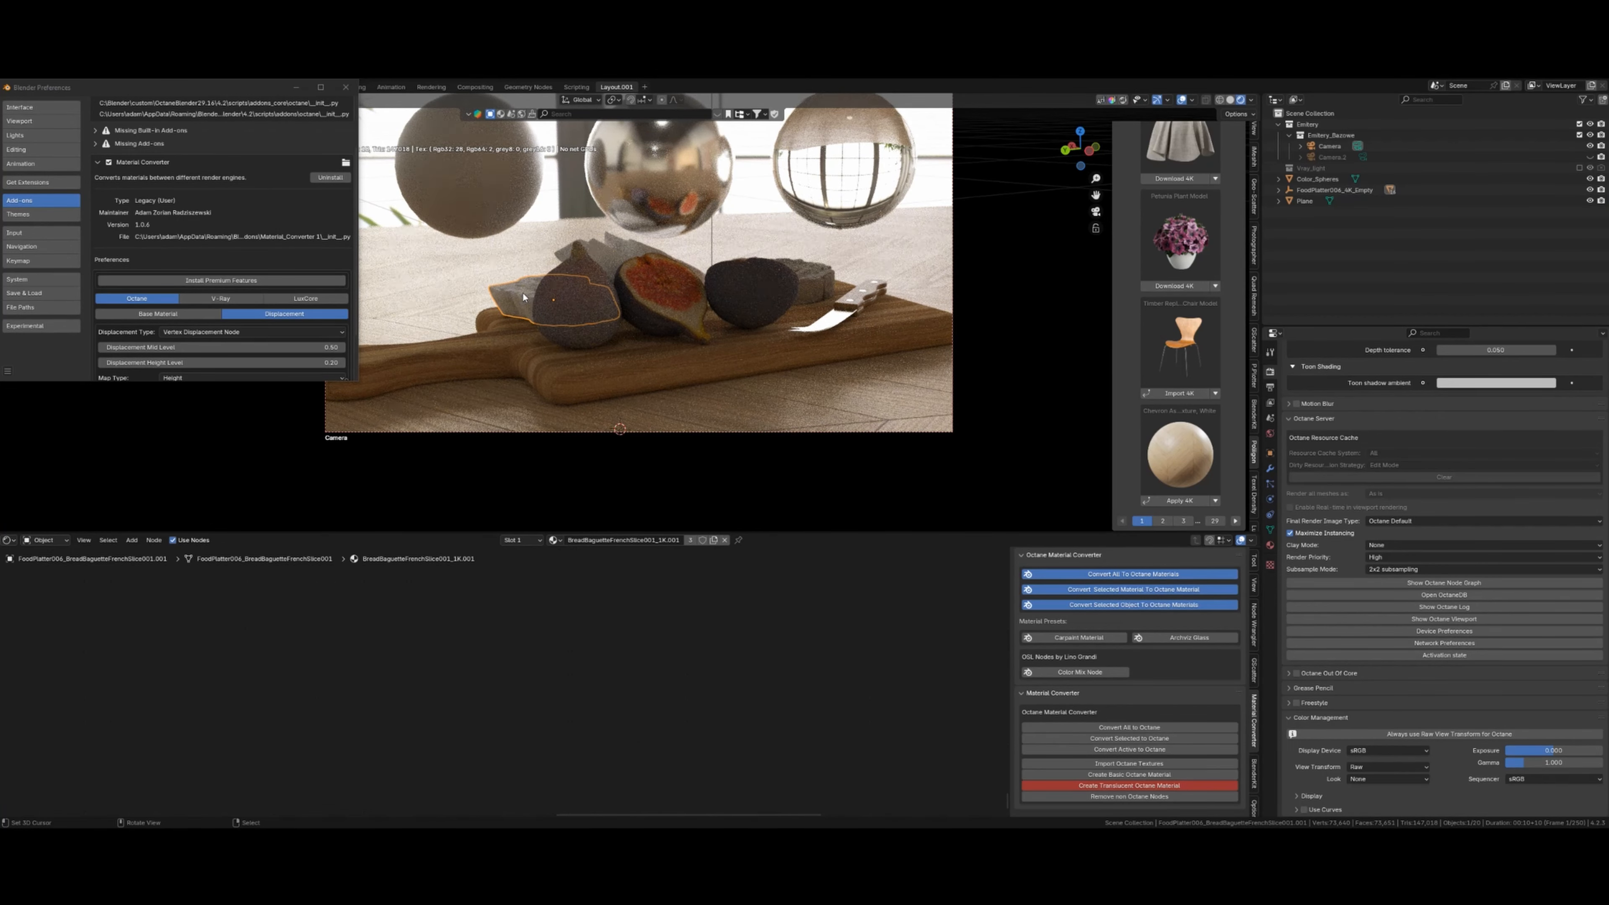
key(Tab)
key(Tab)
right_click(612, 239)
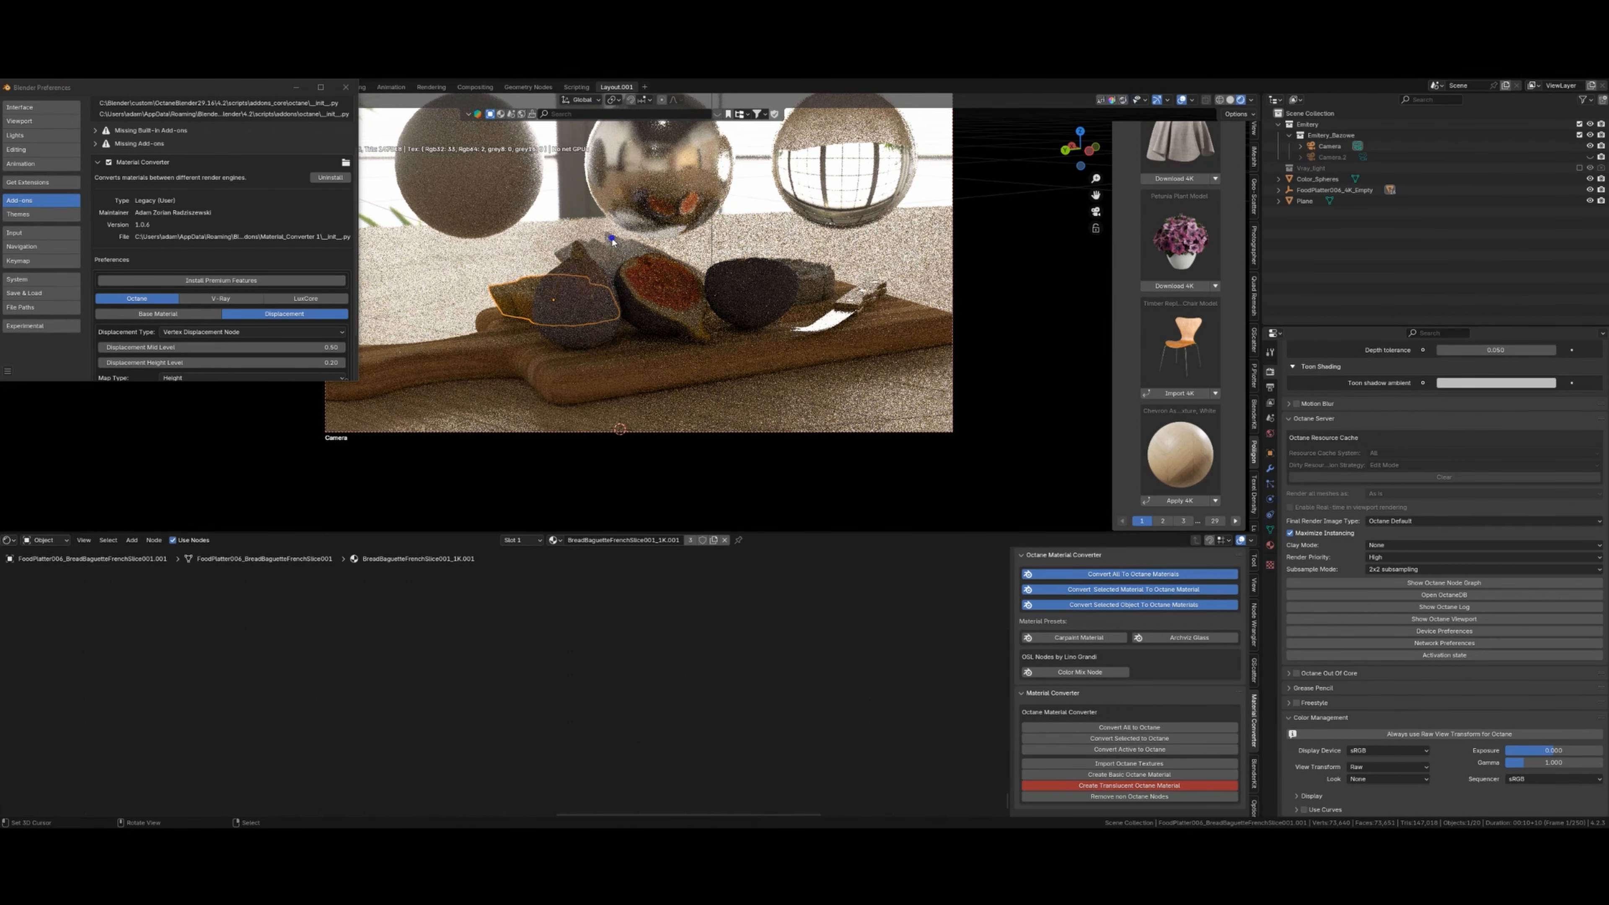
click(608, 256)
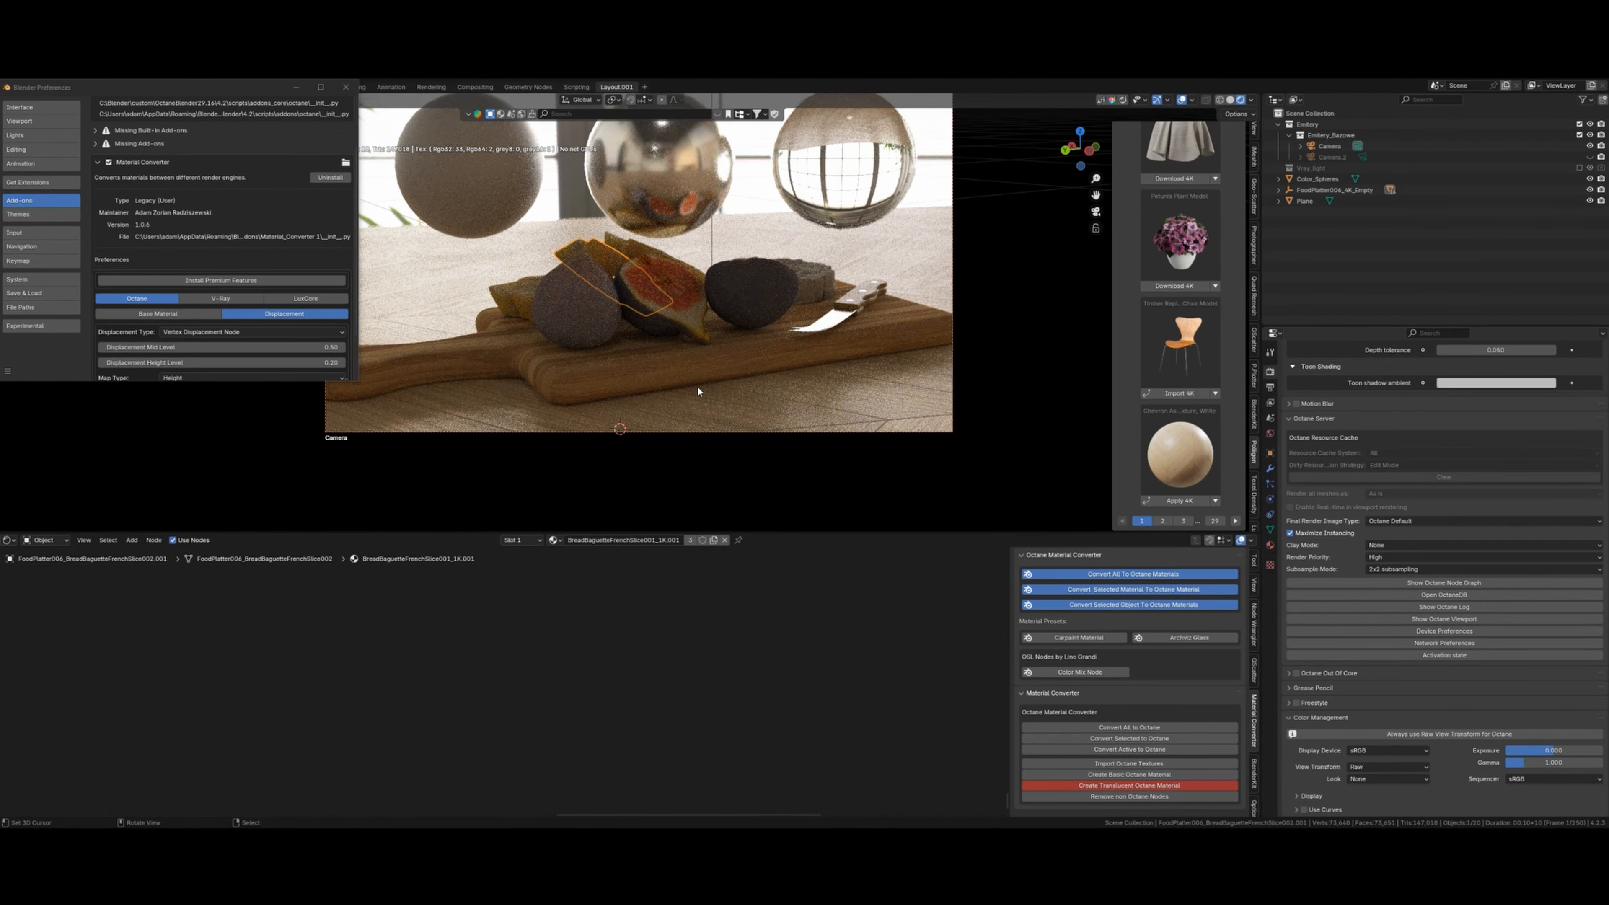
- Switch the render engine to V-Ray and preview the platter in rendered shading
key(z)
scroll(758, 359, down, 2)
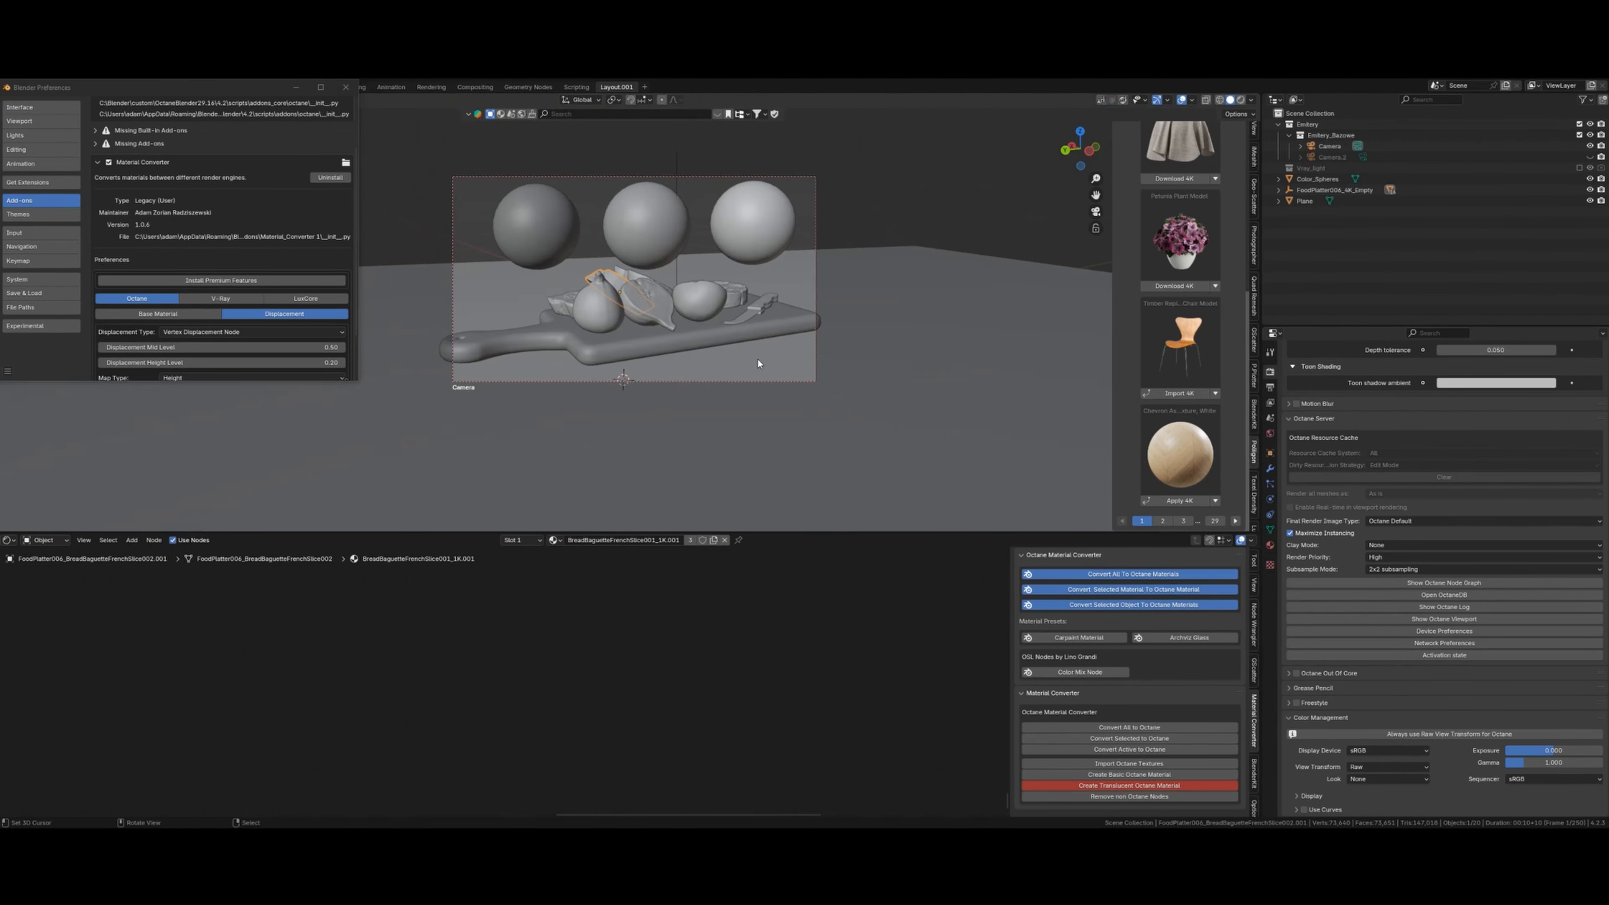
middle_drag(759, 358, 744, 364)
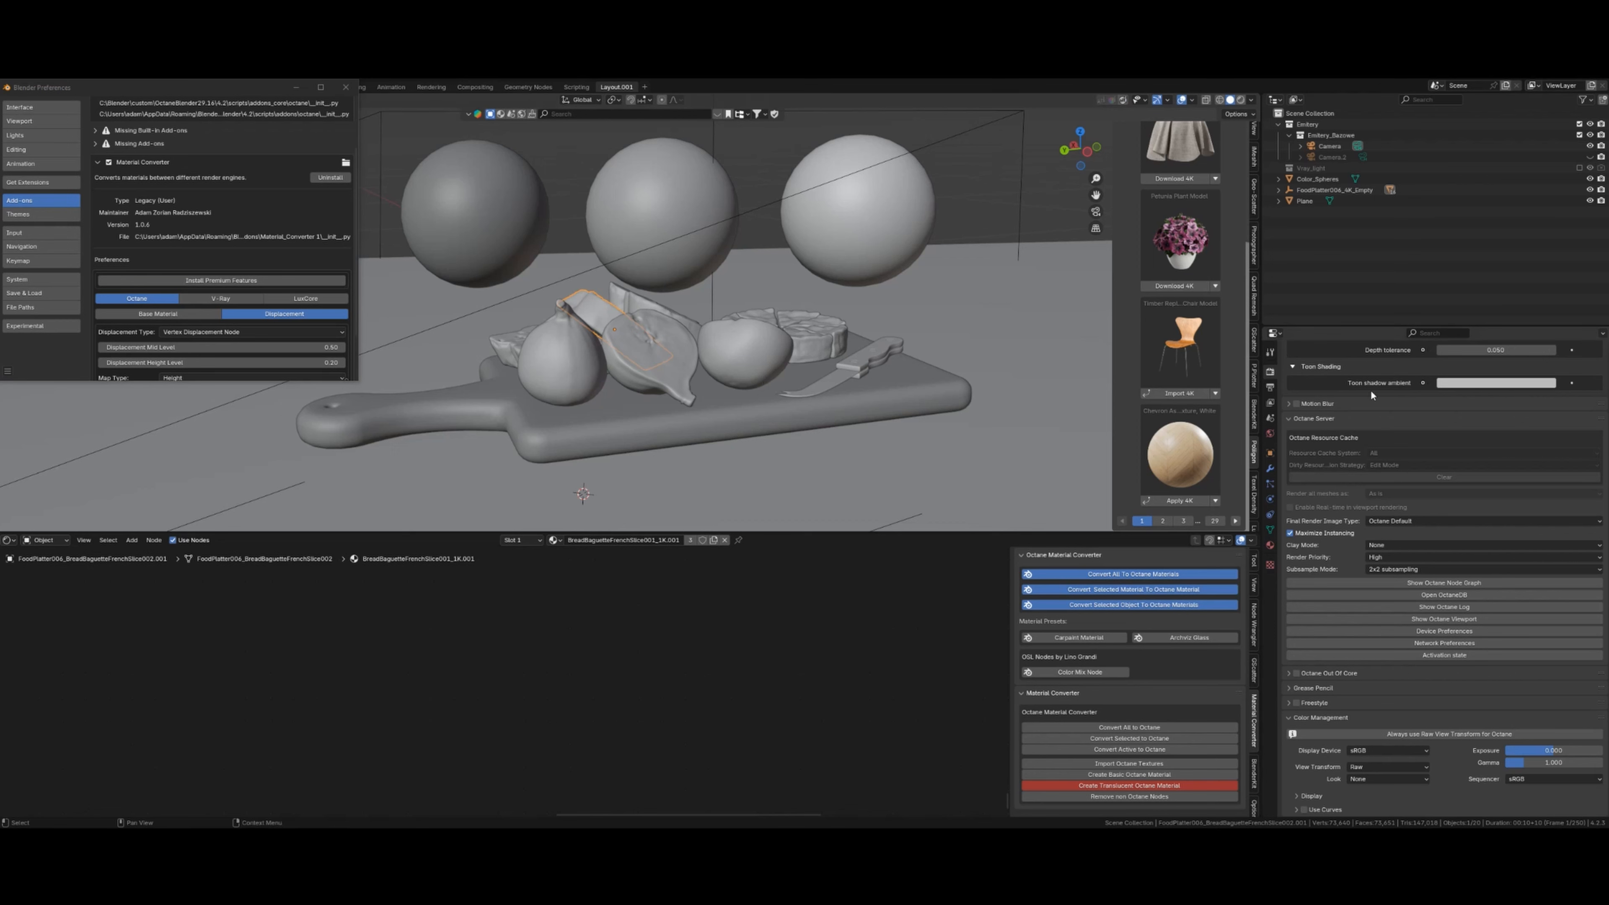
scroll(1341, 478, up, 15)
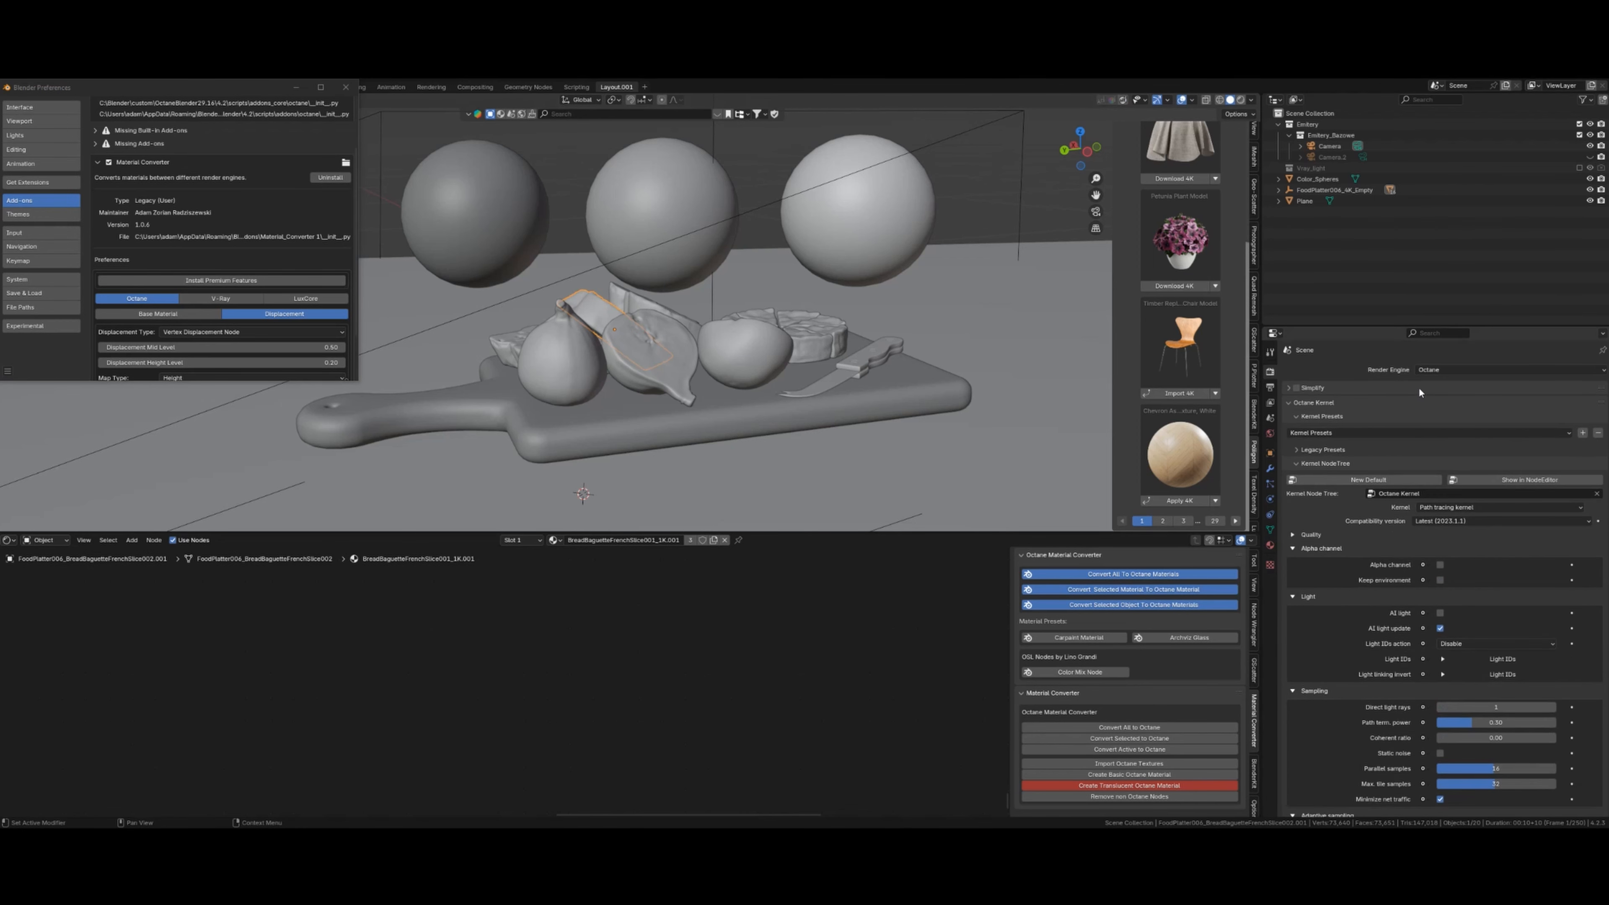
click(1450, 373)
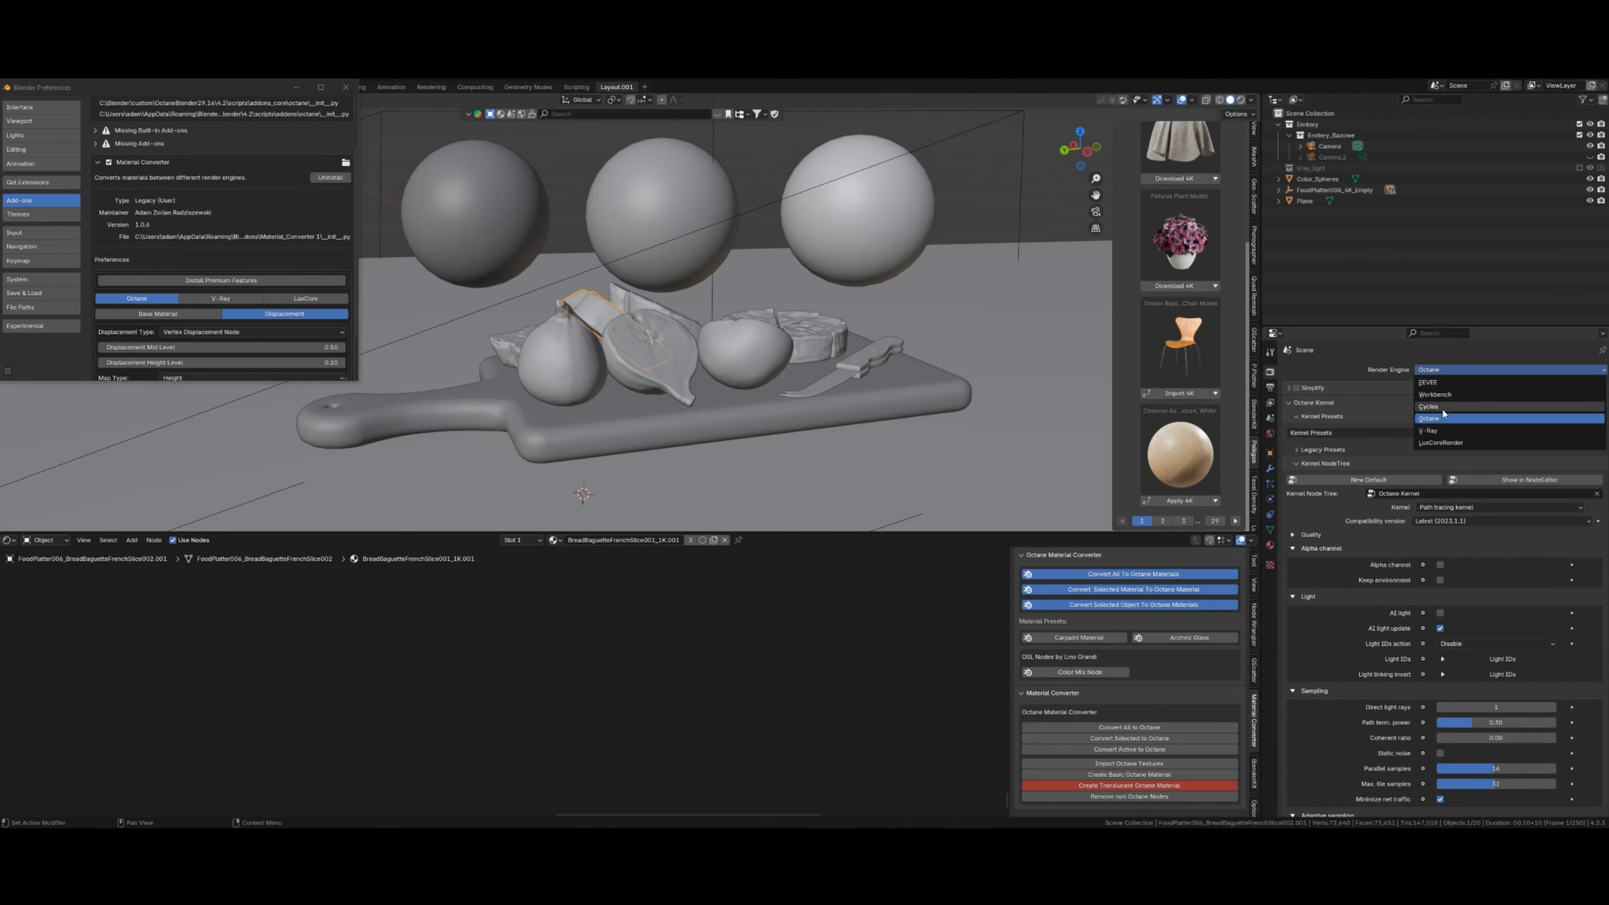
click(1447, 431)
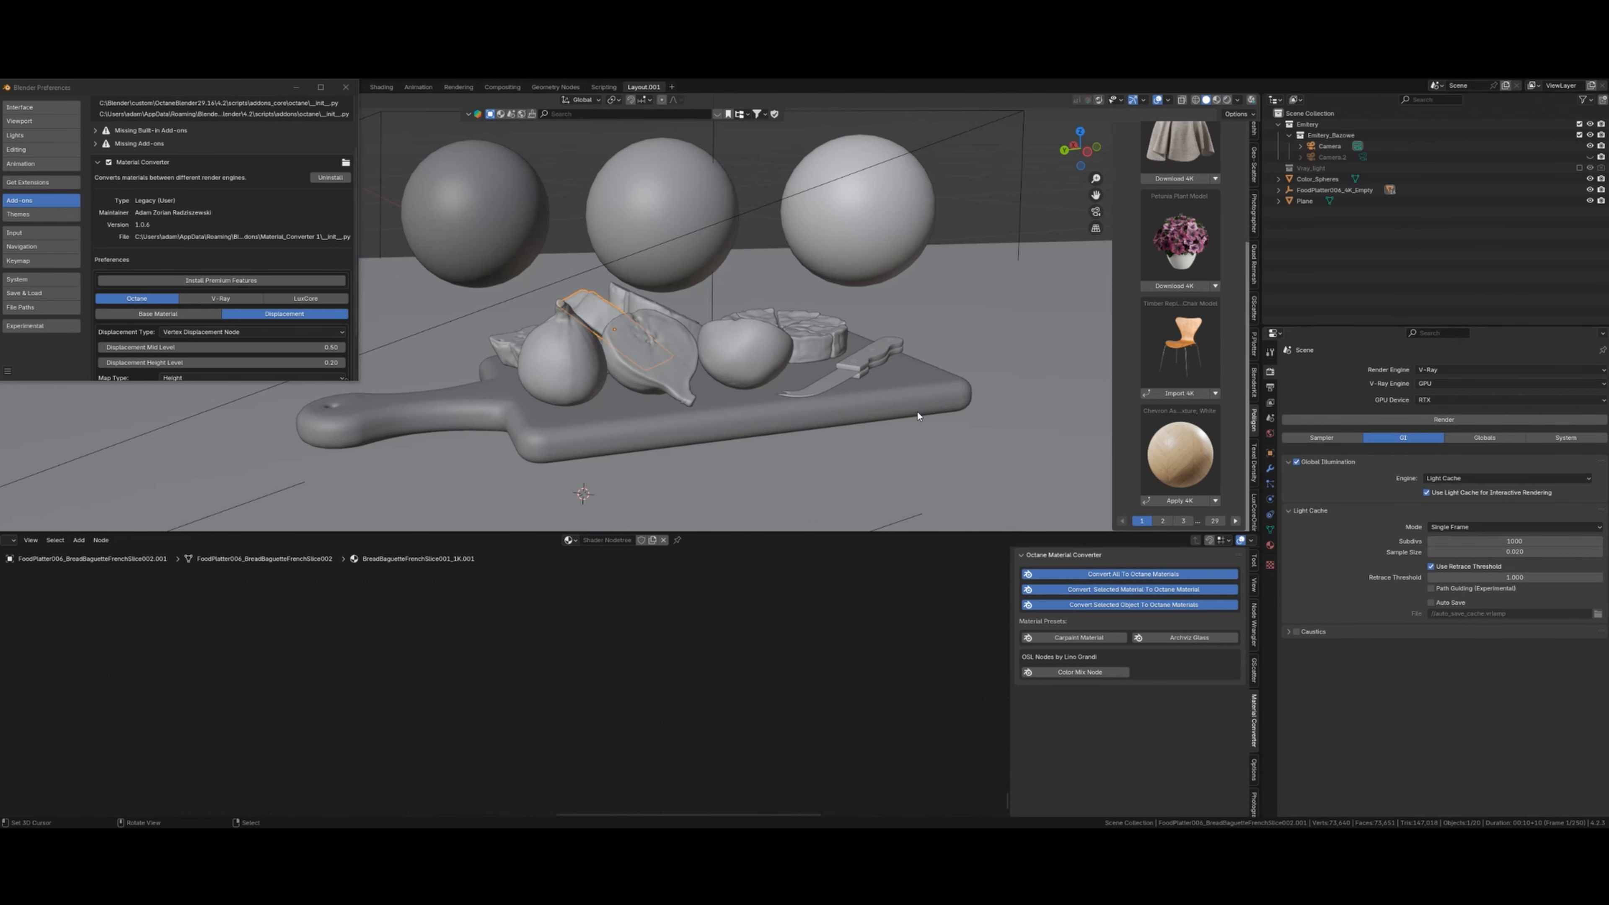
middle_drag(919, 416, 750, 372)
key(shift+z)
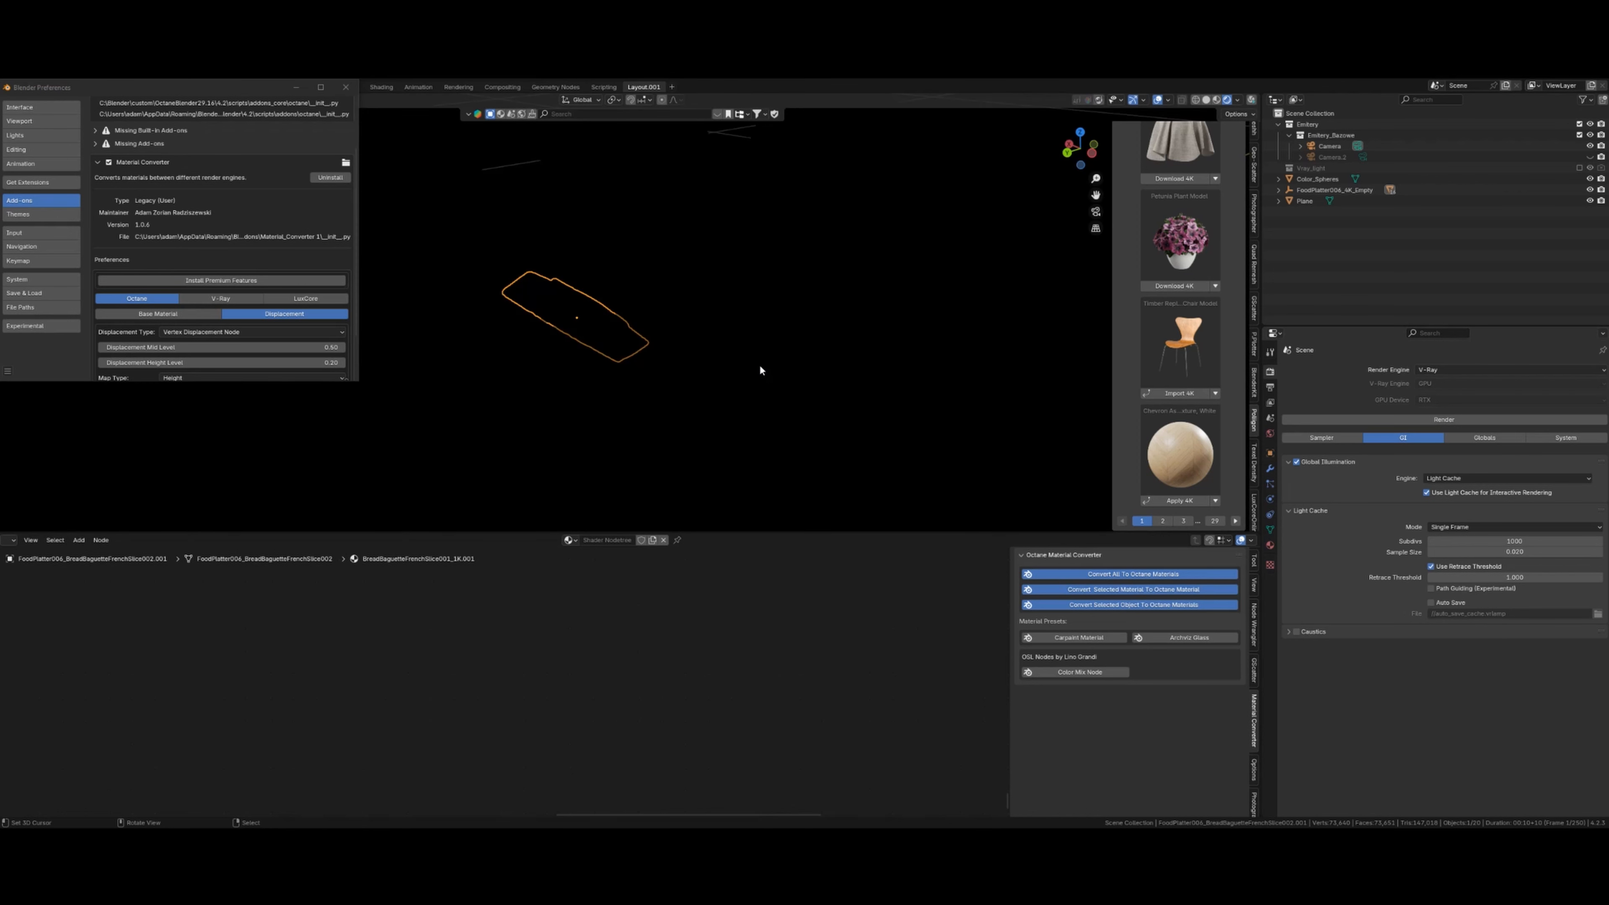
- Assign the V-Ray world to the scene, then return the viewport to solid shading
click(1270, 433)
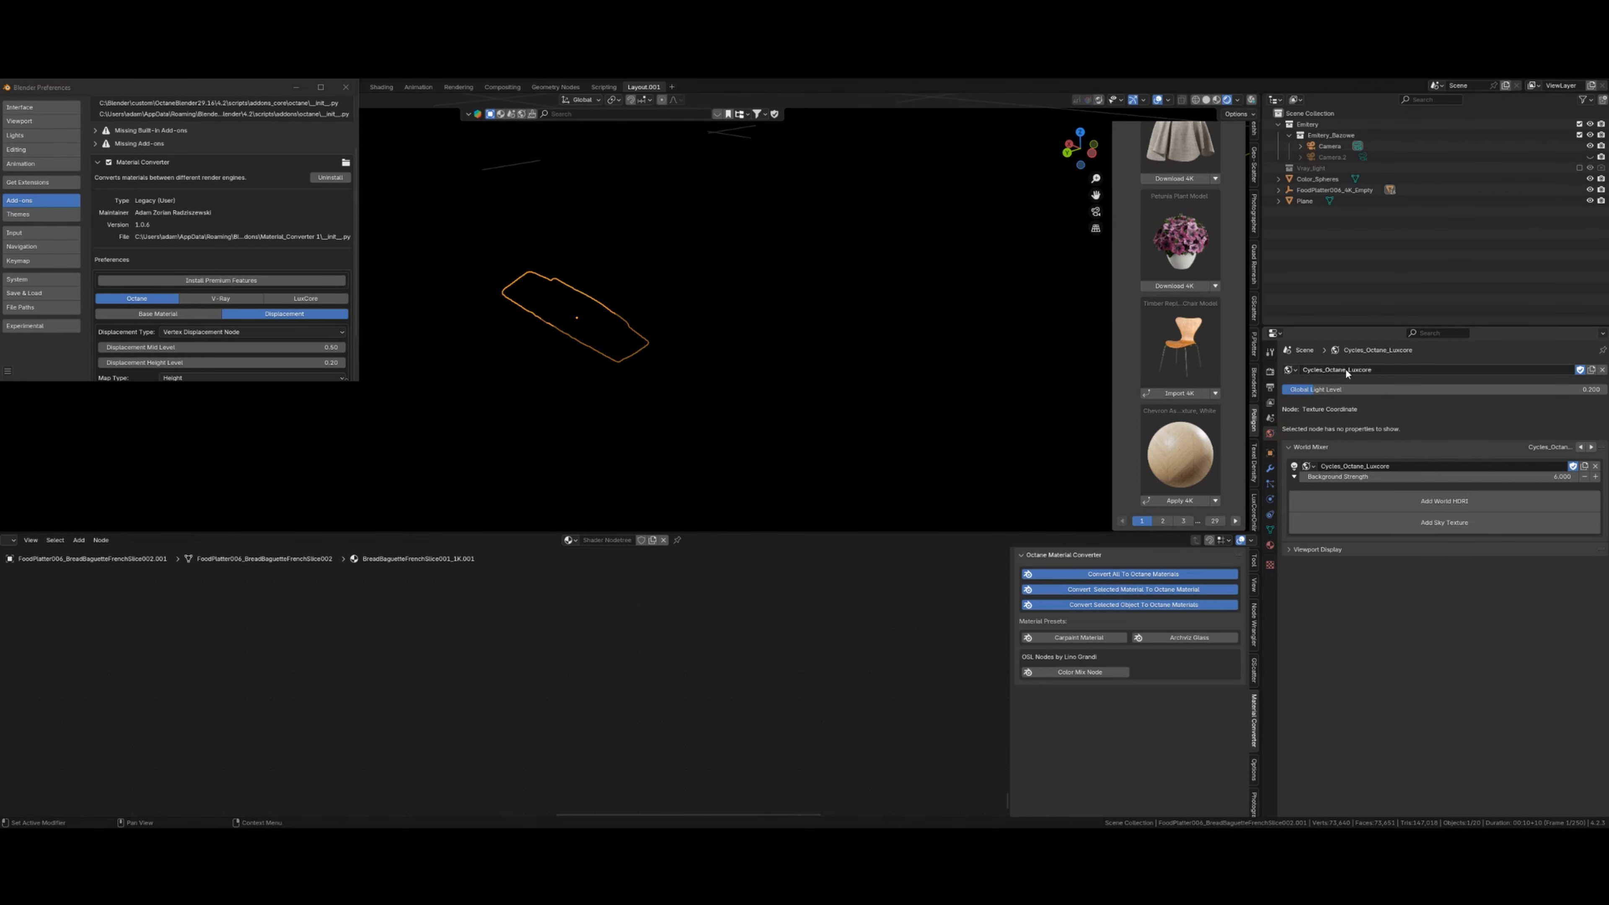
click(1290, 372)
click(1326, 399)
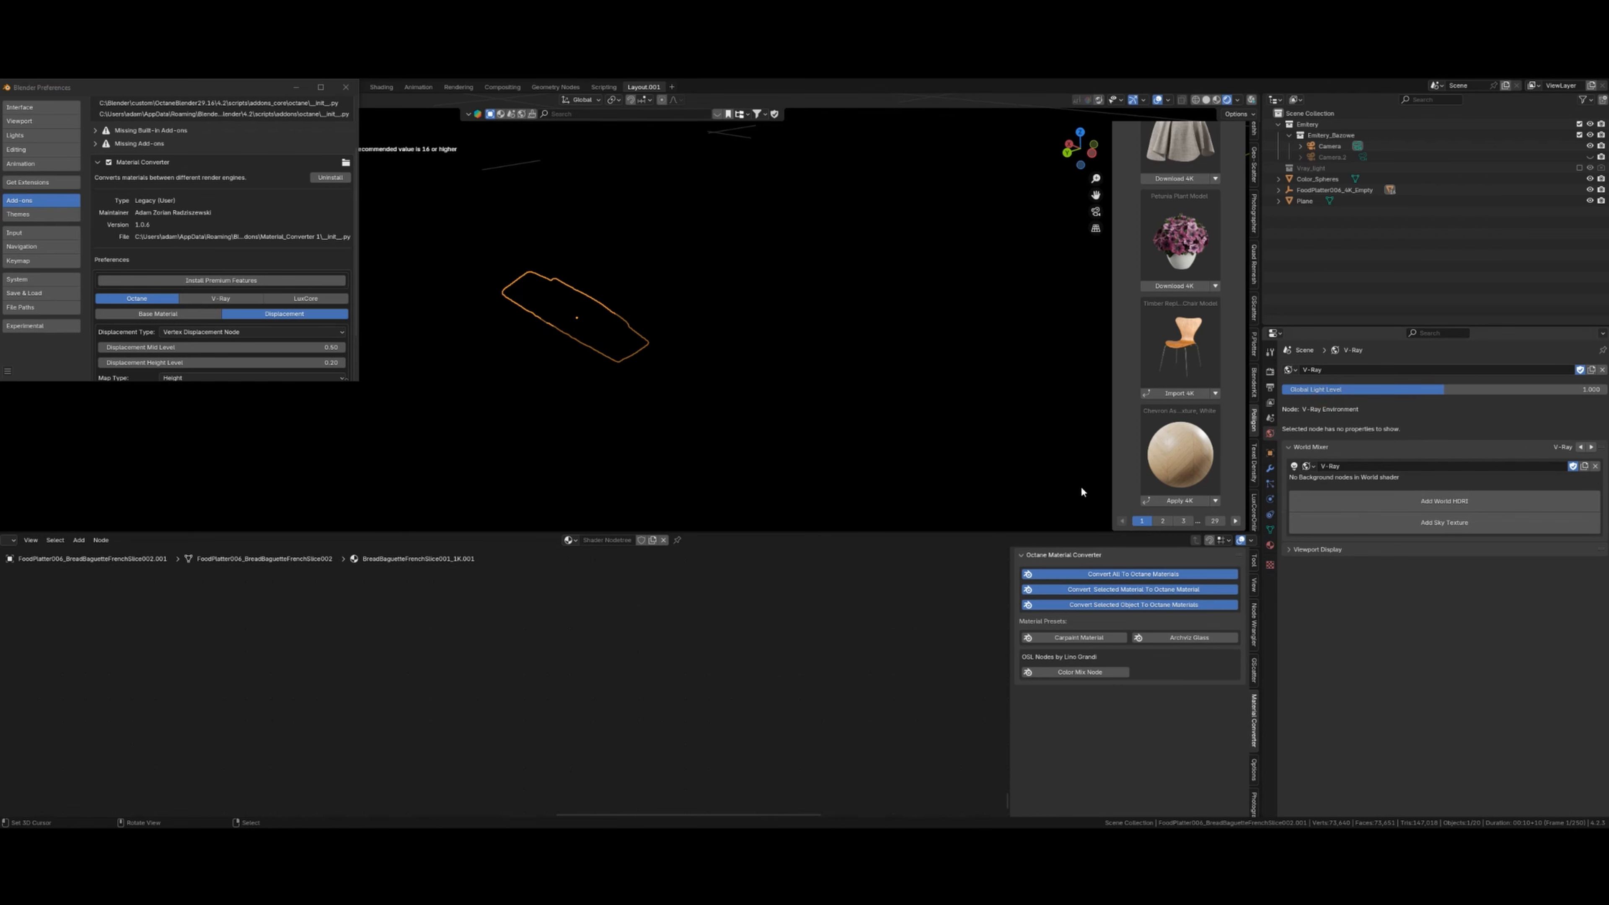
key(shift+z)
middle_drag(805, 419, 786, 406)
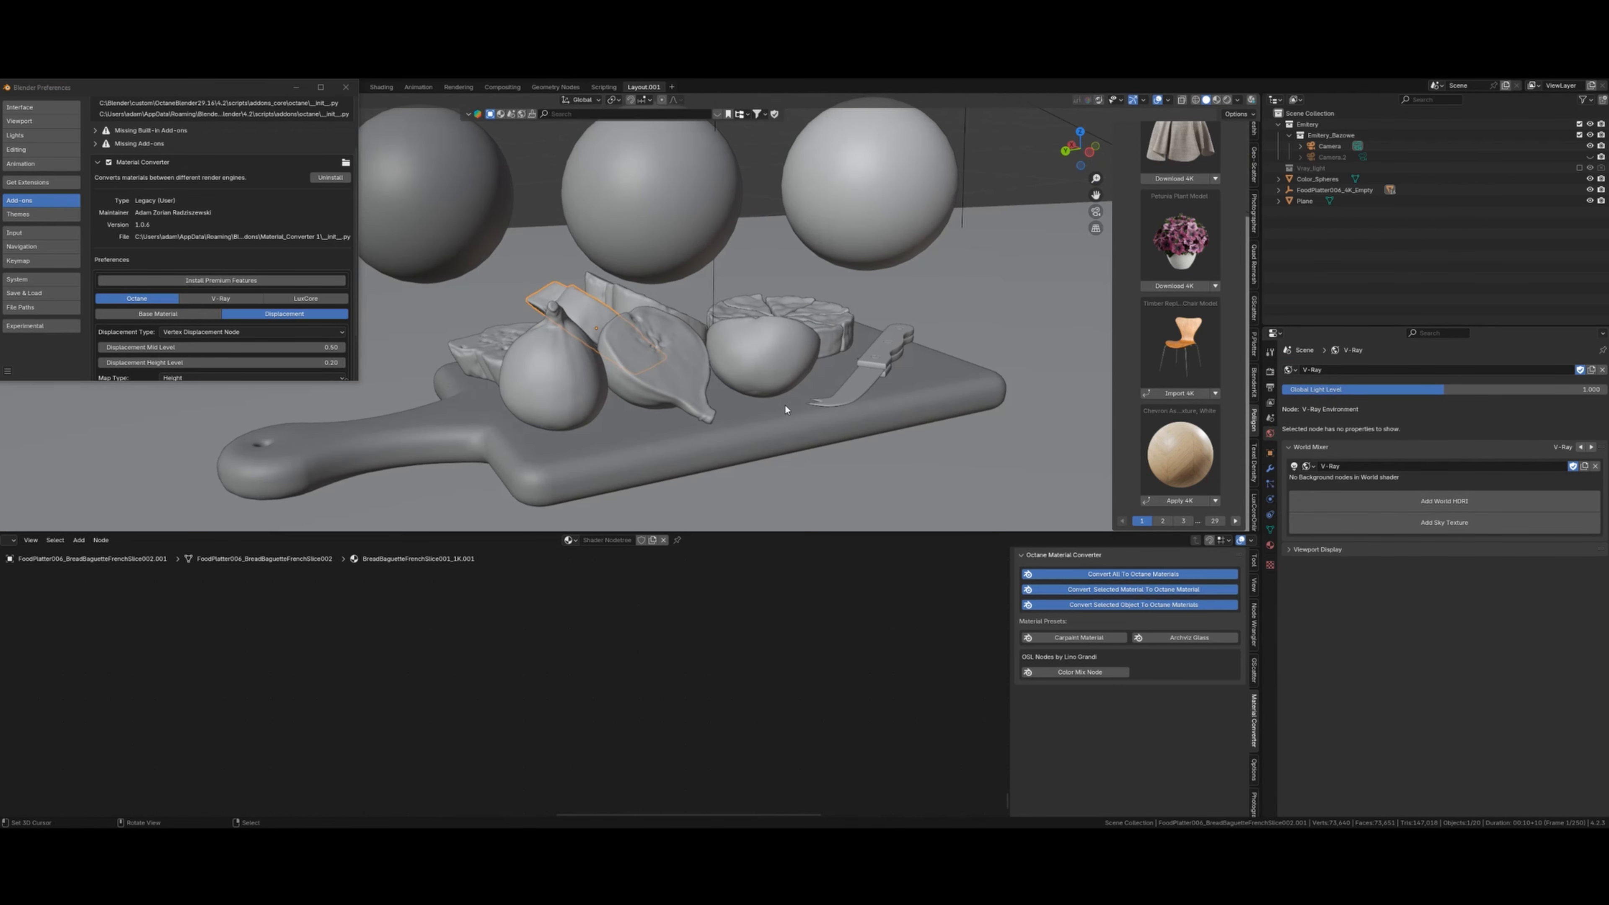
key(shift+z)
key(shift+z)
middle_drag(793, 392, 781, 379)
key(shift+z)
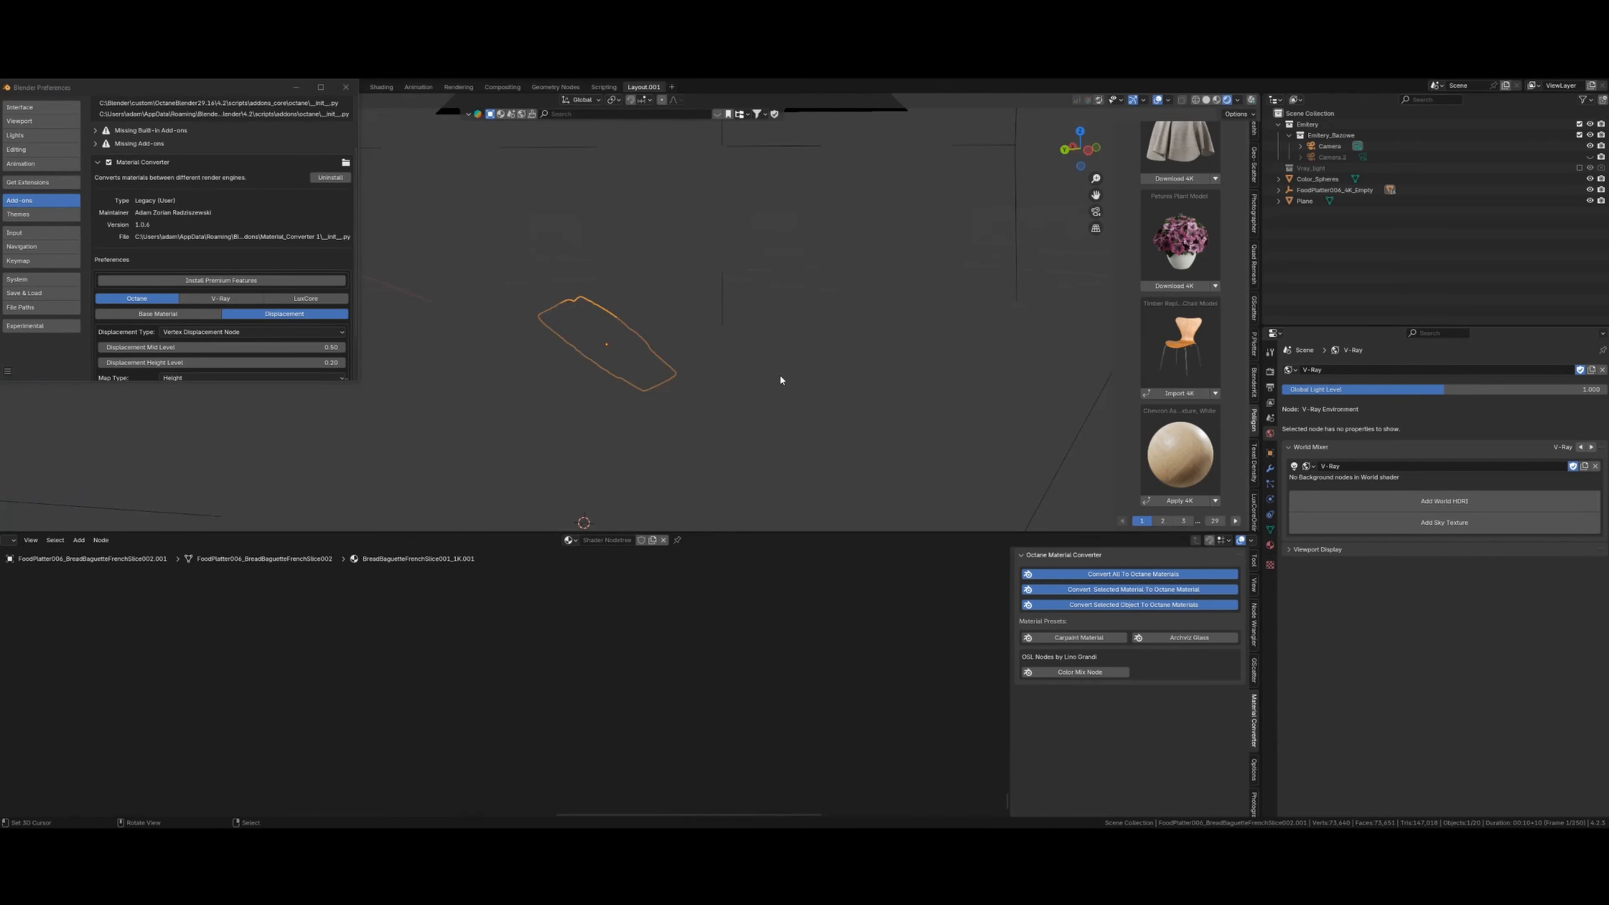
key(shift+z)
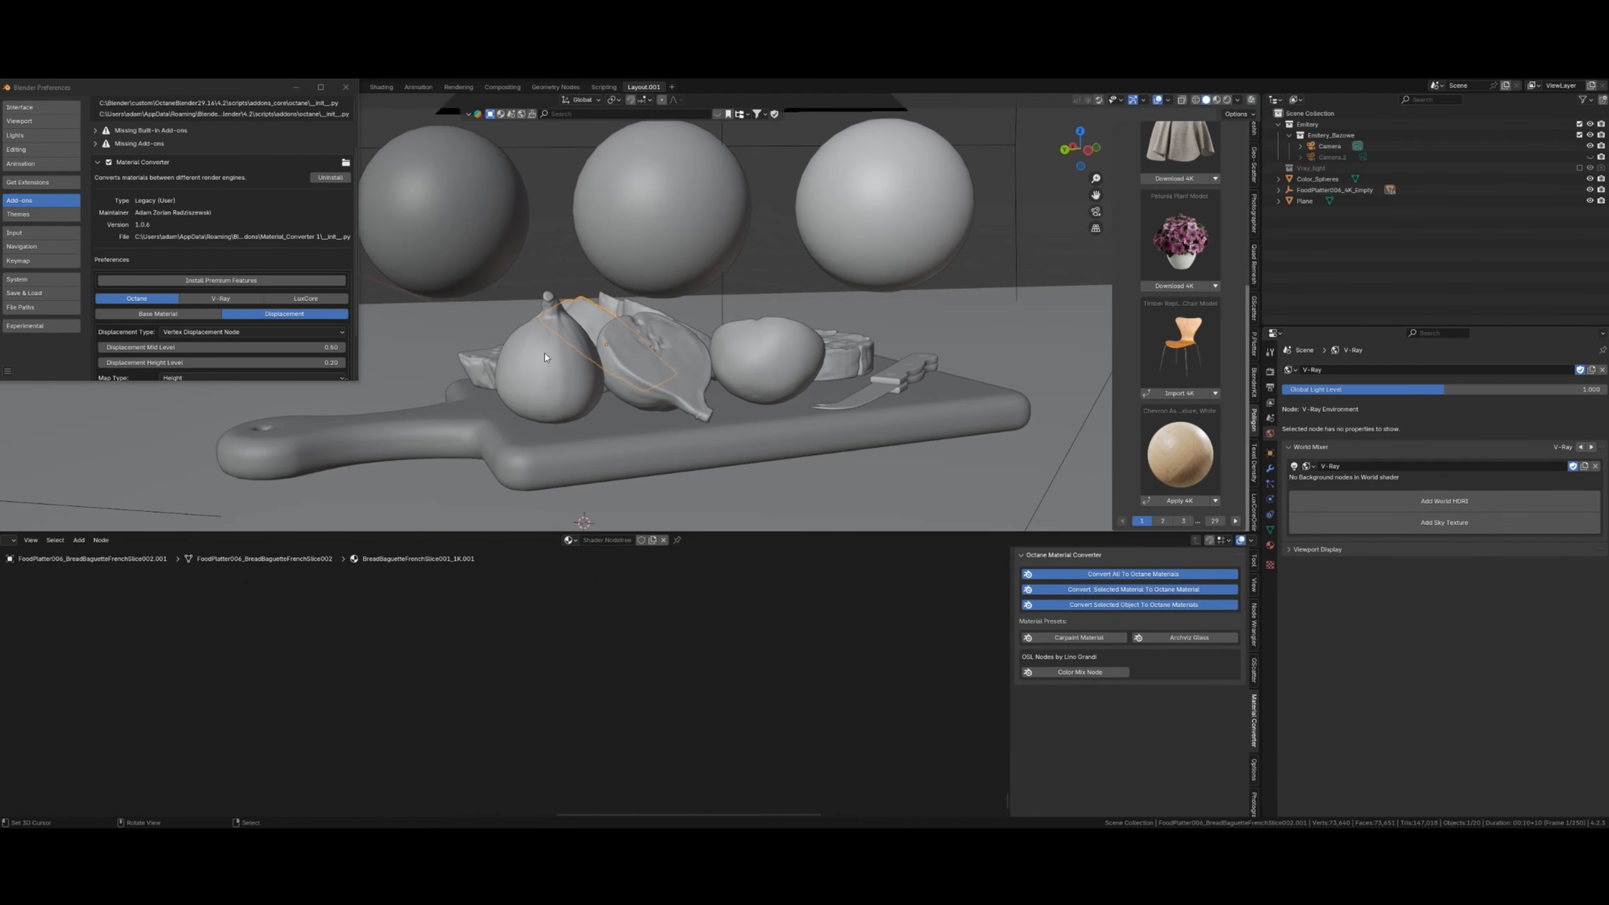
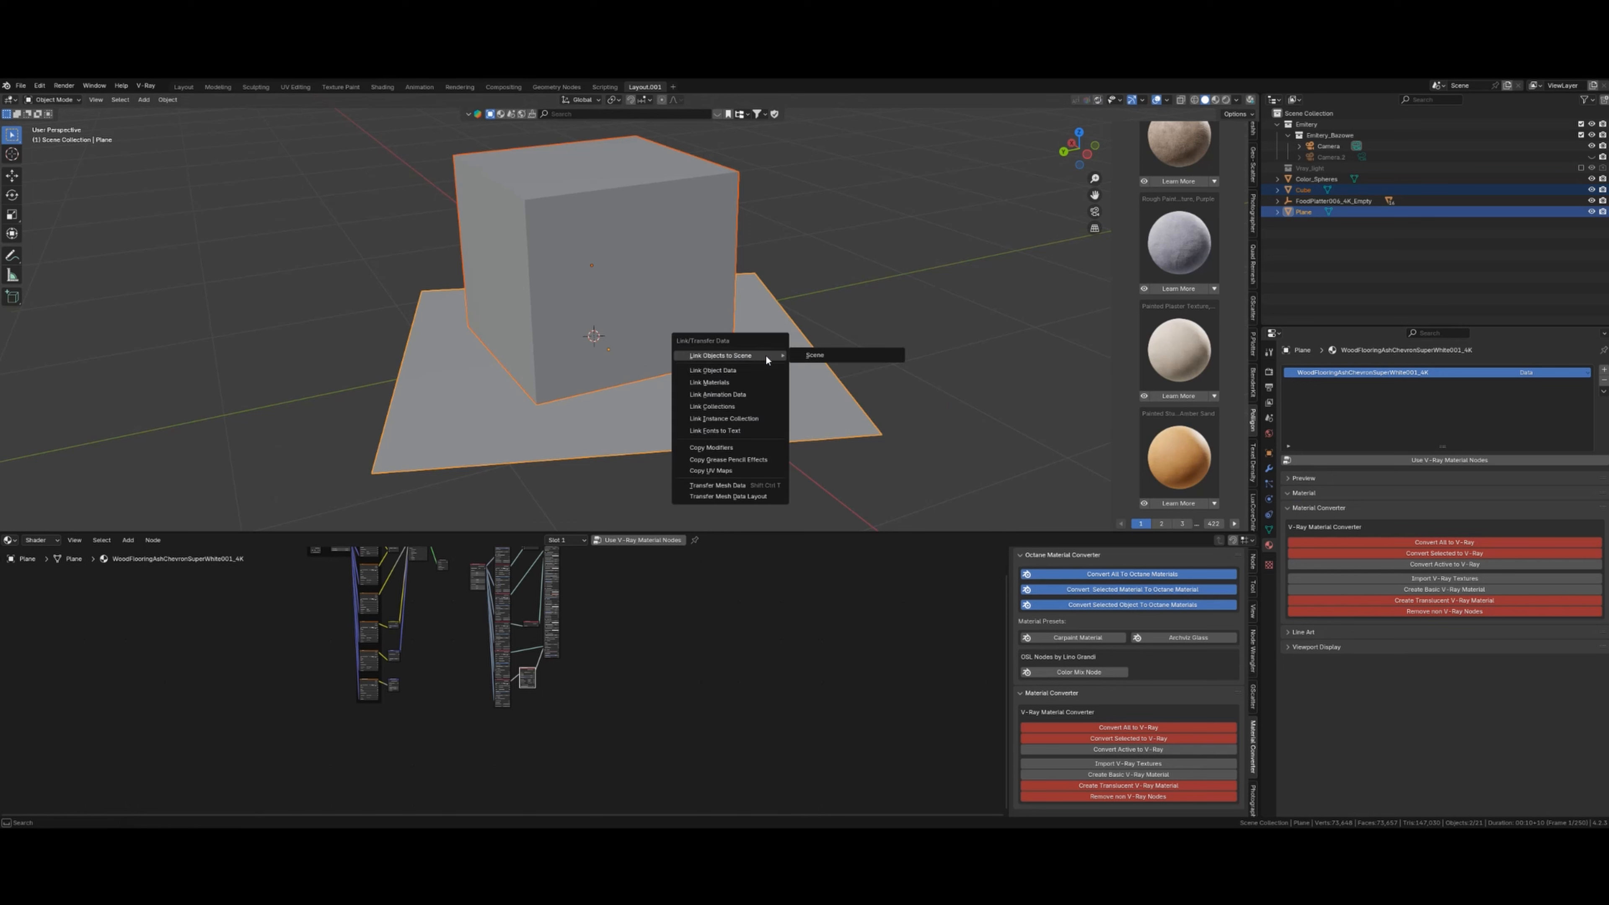
- Link the Plane's WoodFlooringAshChevronSuperWhite001_4K material to the Cube and hide every other object
click(724, 383)
click(607, 241)
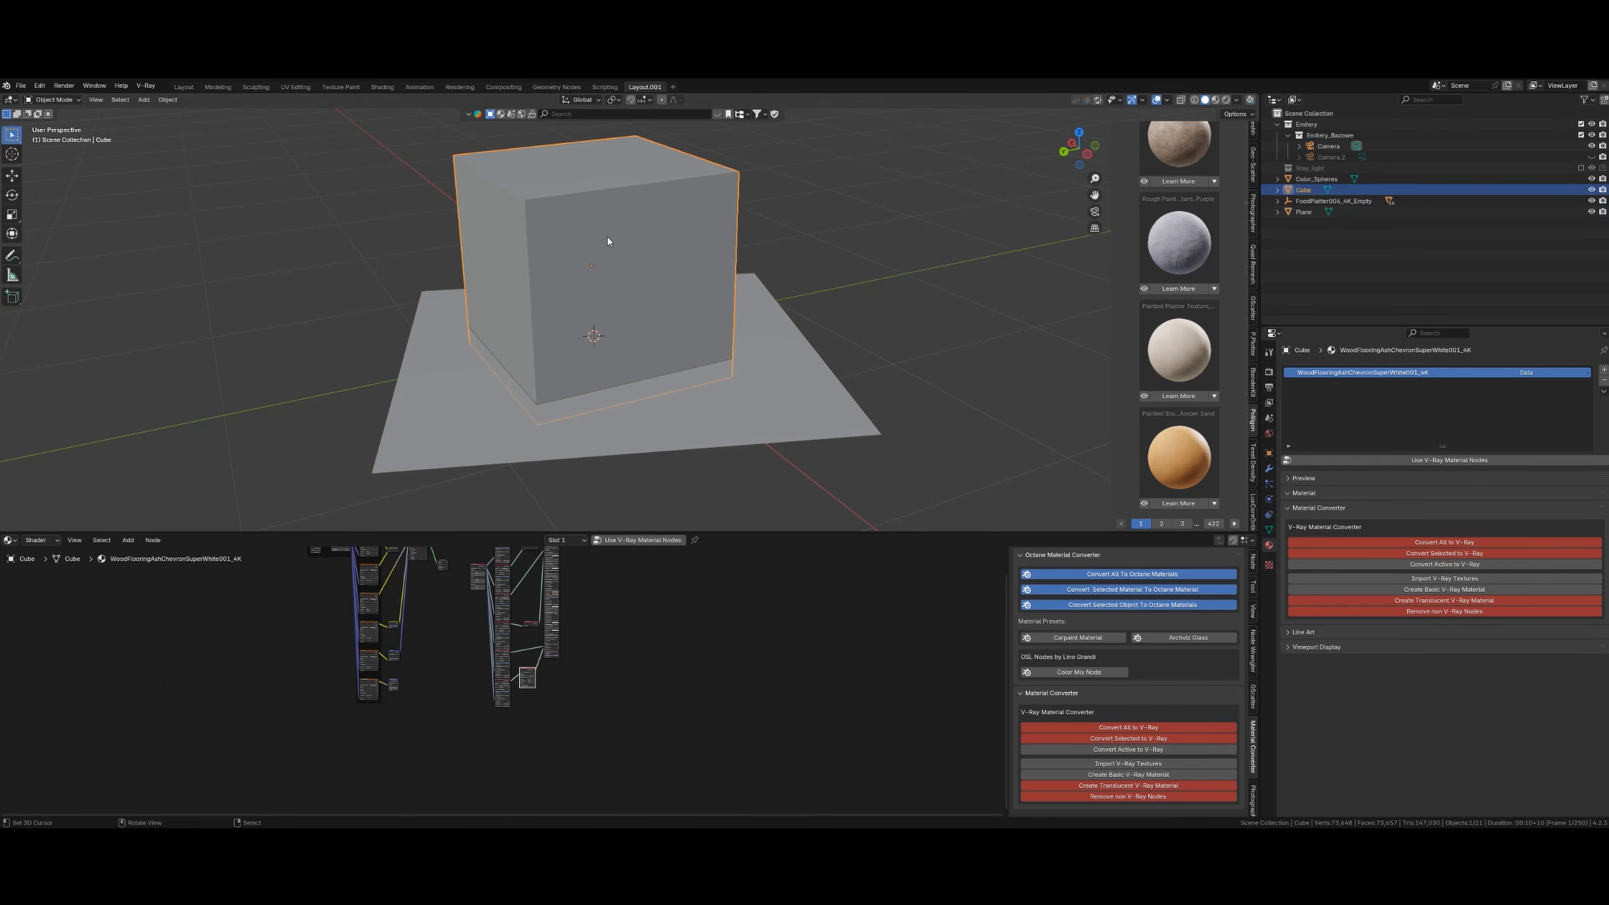
key(shift+h)
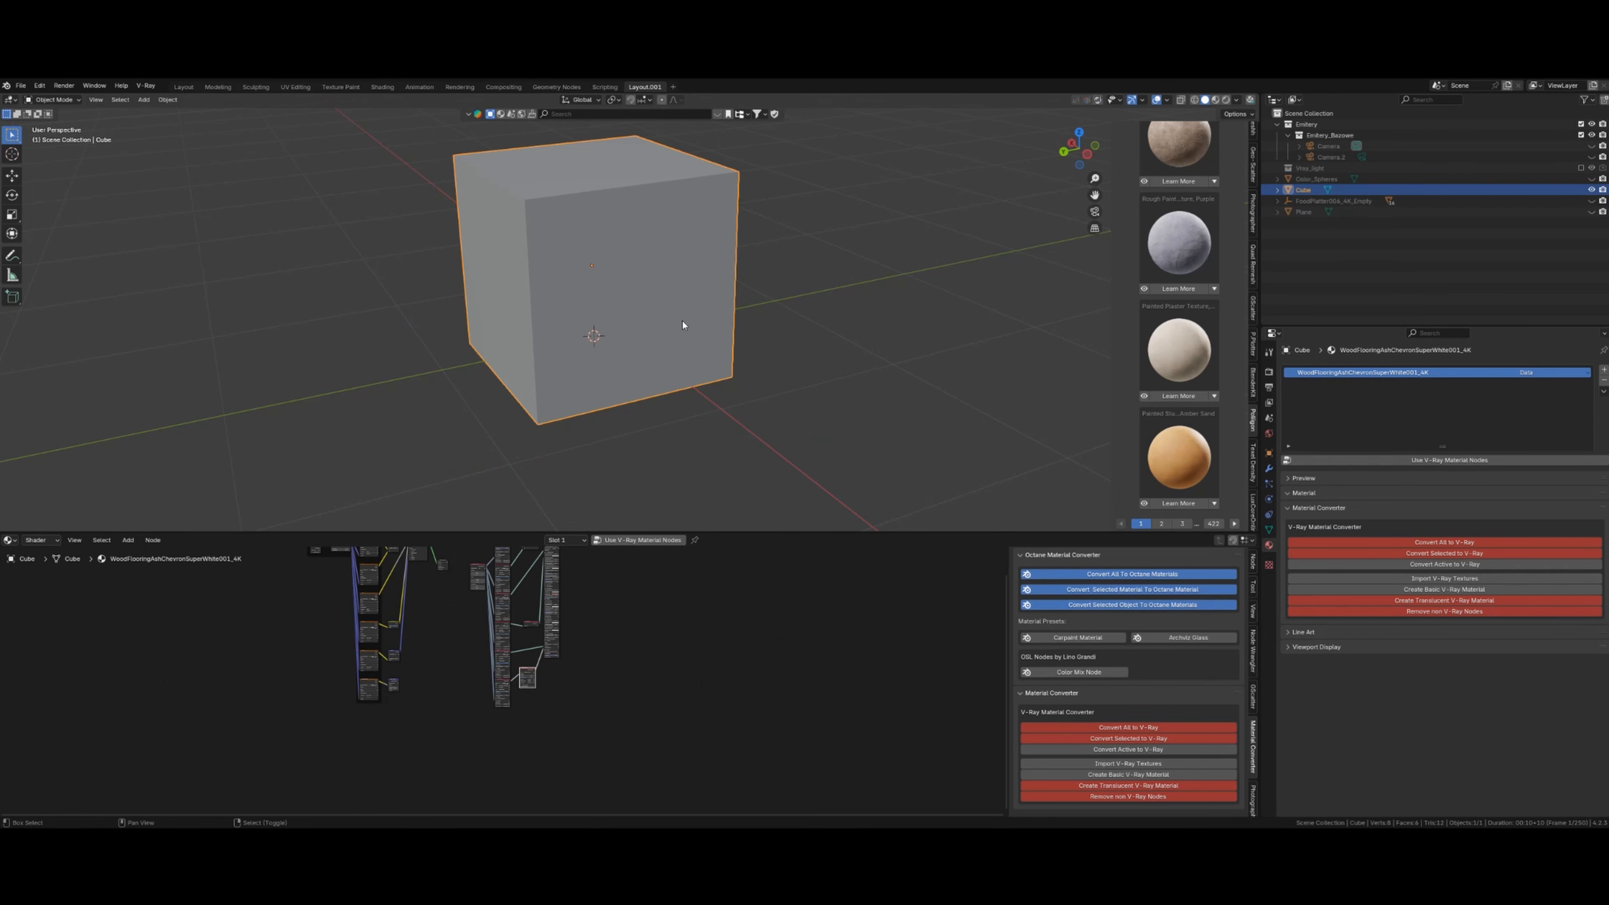
- Orbit around the isolated Cube and preview it briefly in rendered shading
scroll(627, 276, down, 3)
scroll(755, 279, up, 5)
mouse_move(628, 276)
middle_down()
mouse_move(754, 279)
mouse_move(703, 245)
mouse_move(730, 310)
middle_up()
key(shift+z)
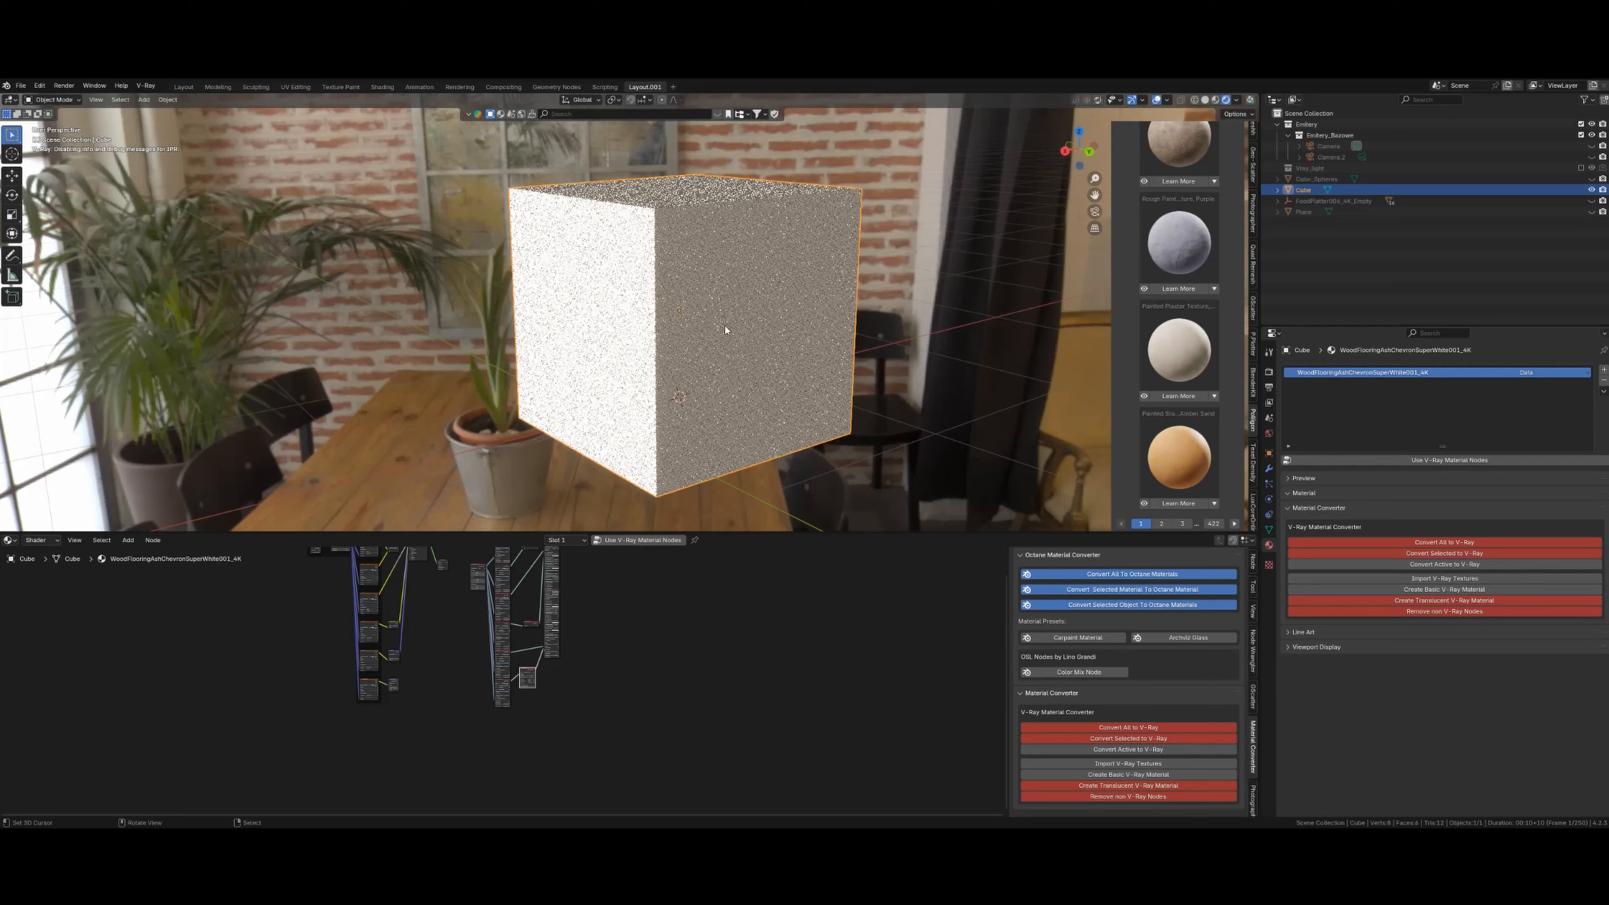
middle_drag(719, 325, 714, 327)
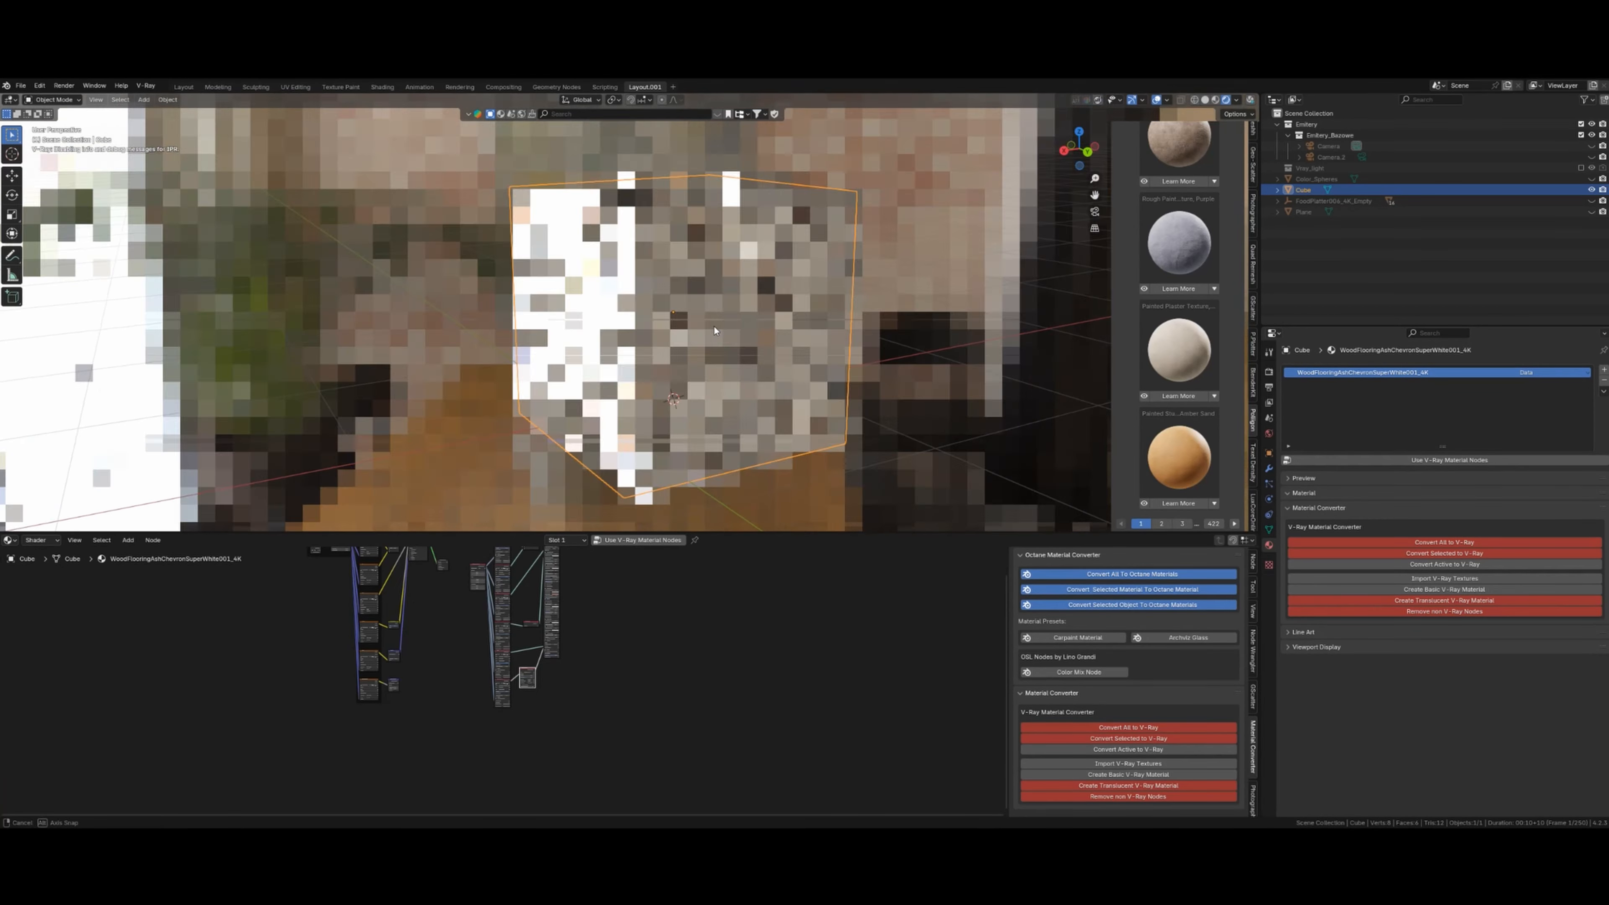
key(shift+z)
scroll(711, 324, up, 2)
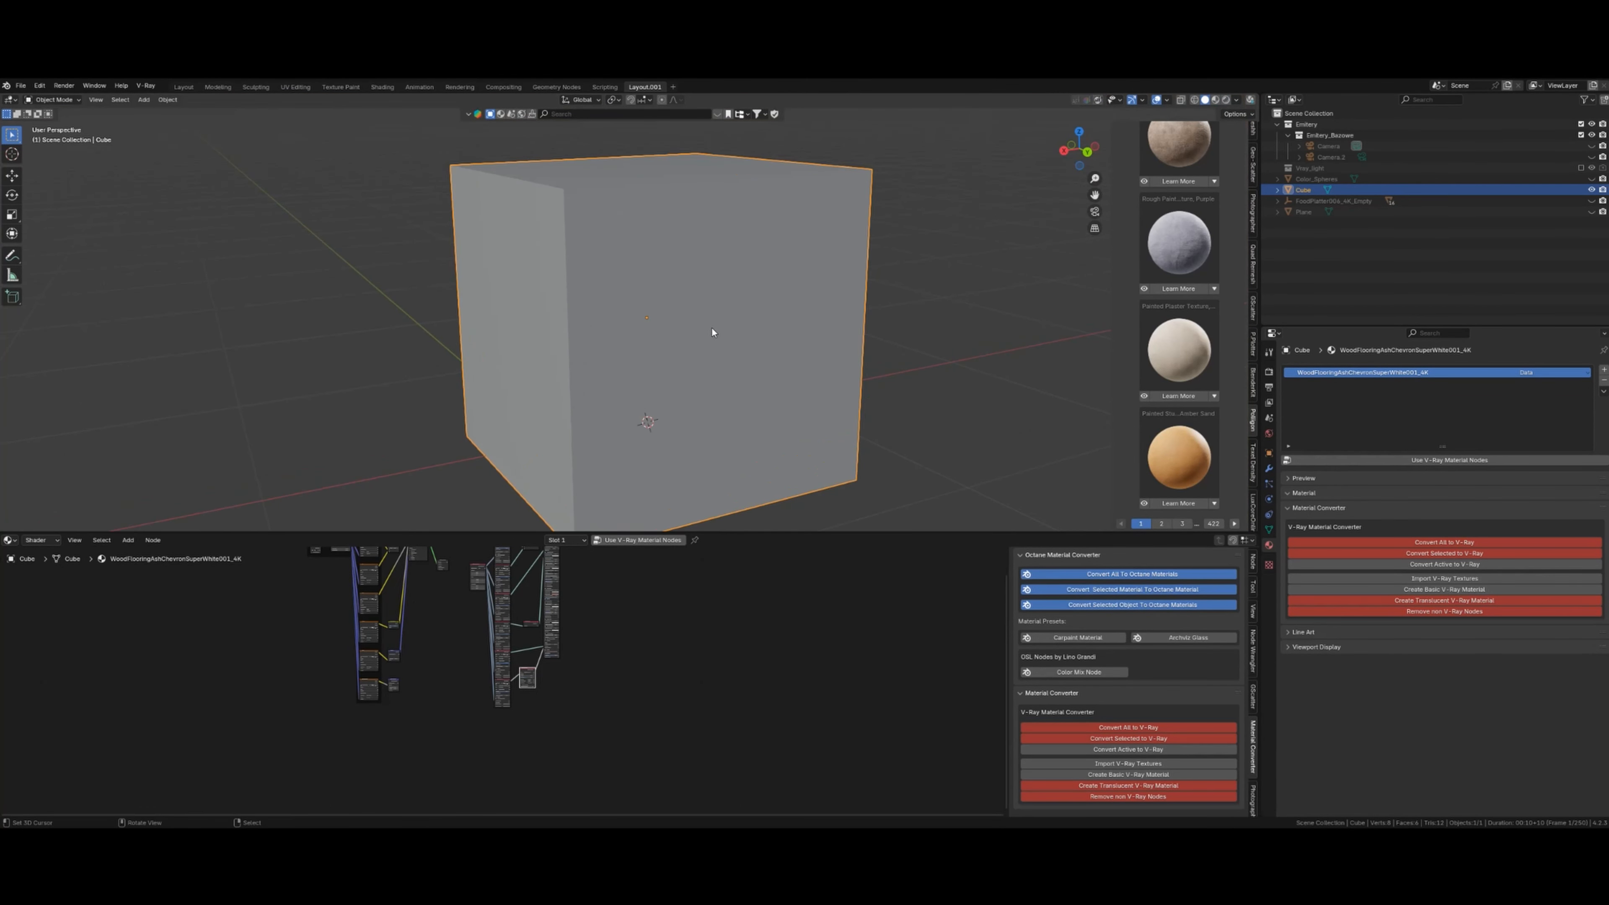
scroll(1188, 295, down, 5)
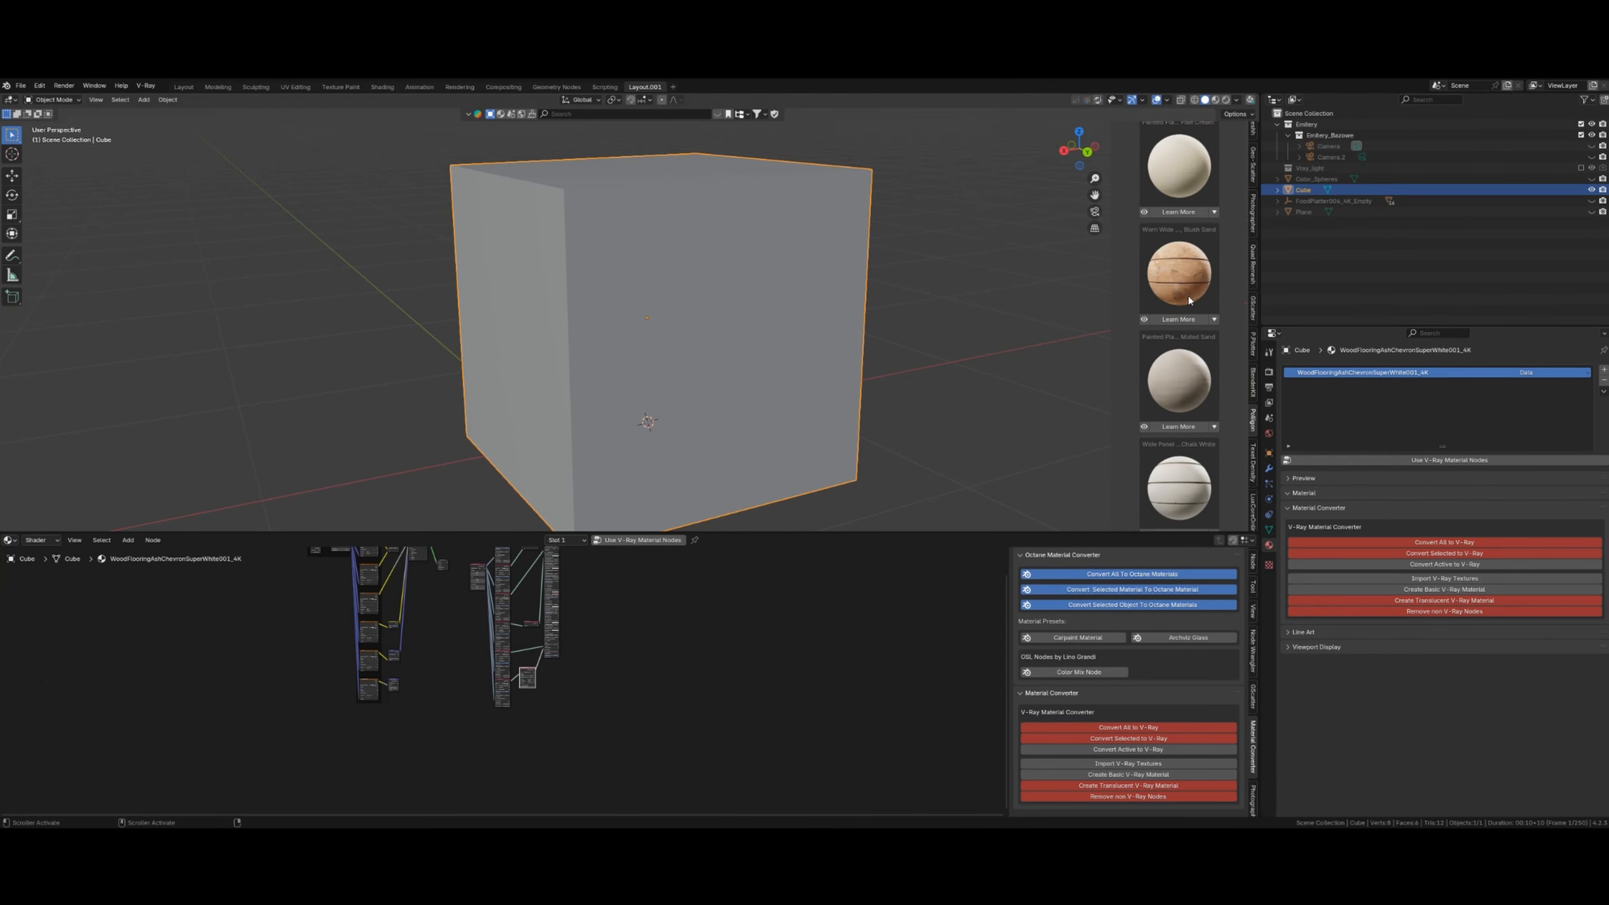
- In Edit Mode, apply CordKnittedCotton001_4K from My Assets in Poliigon to the Cube's left face
scroll(1188, 295, up, 8)
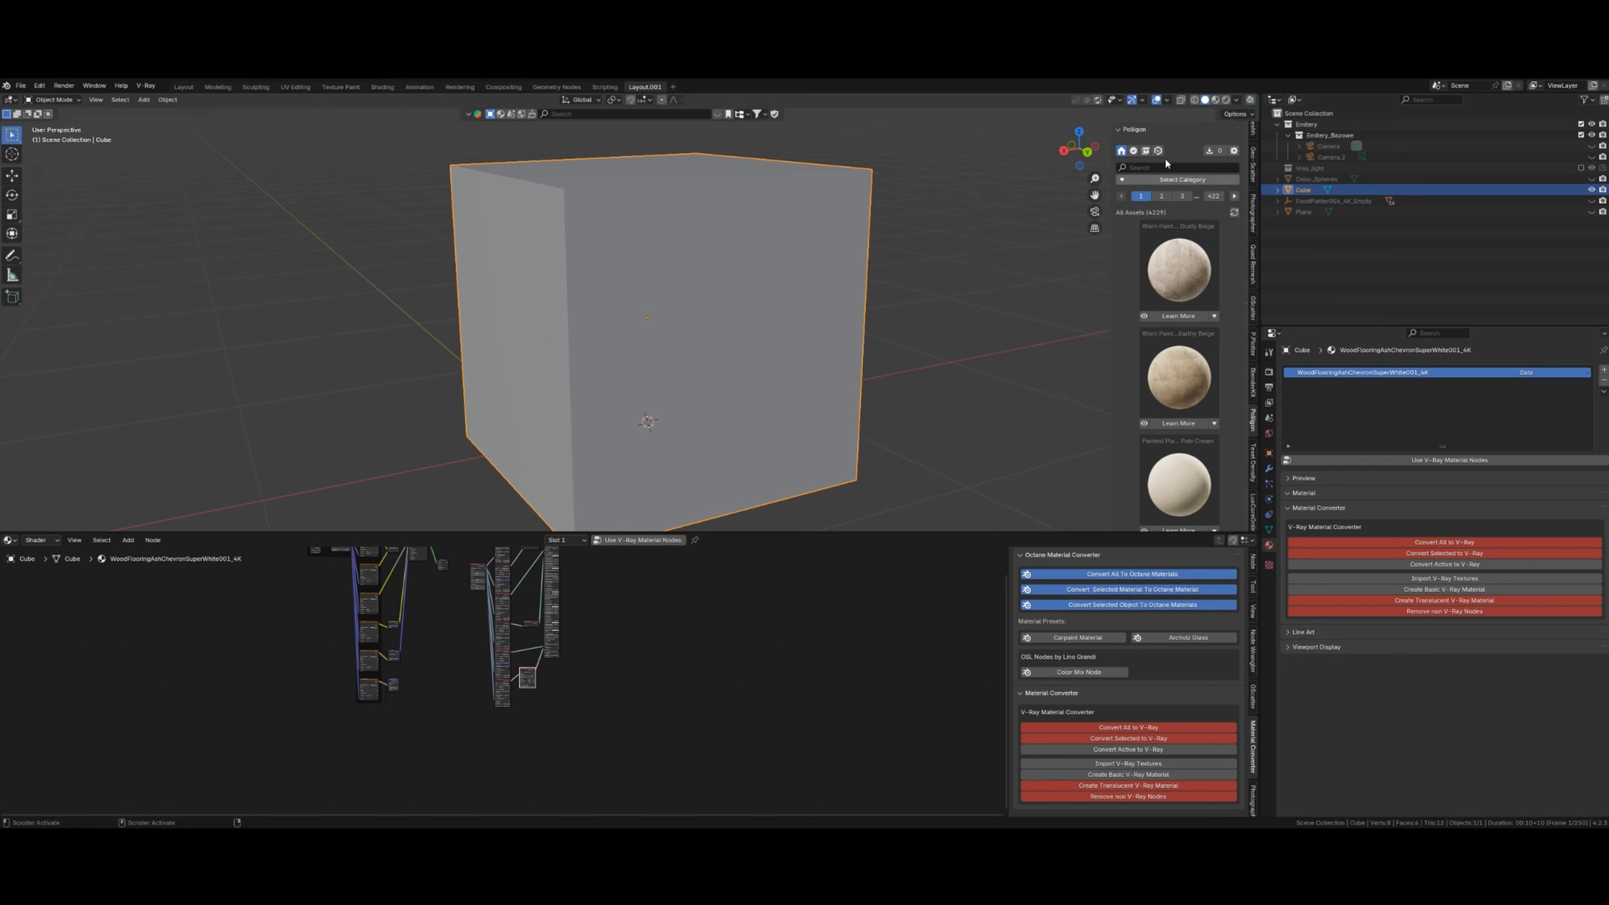
click(1133, 151)
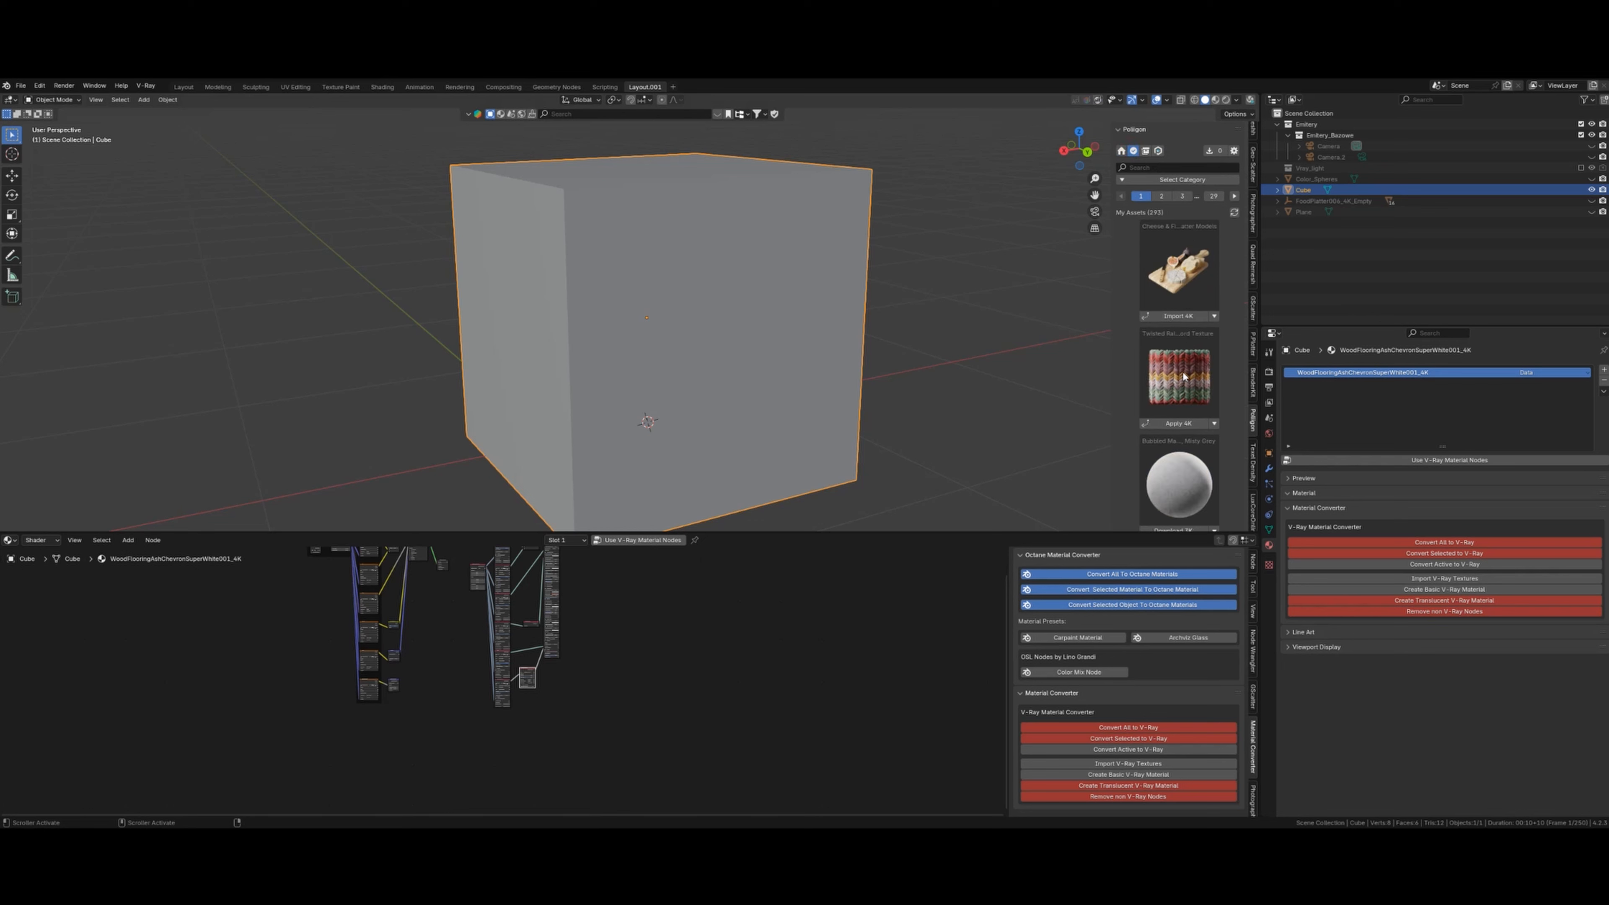
key(Tab)
click(564, 331)
click(105, 99)
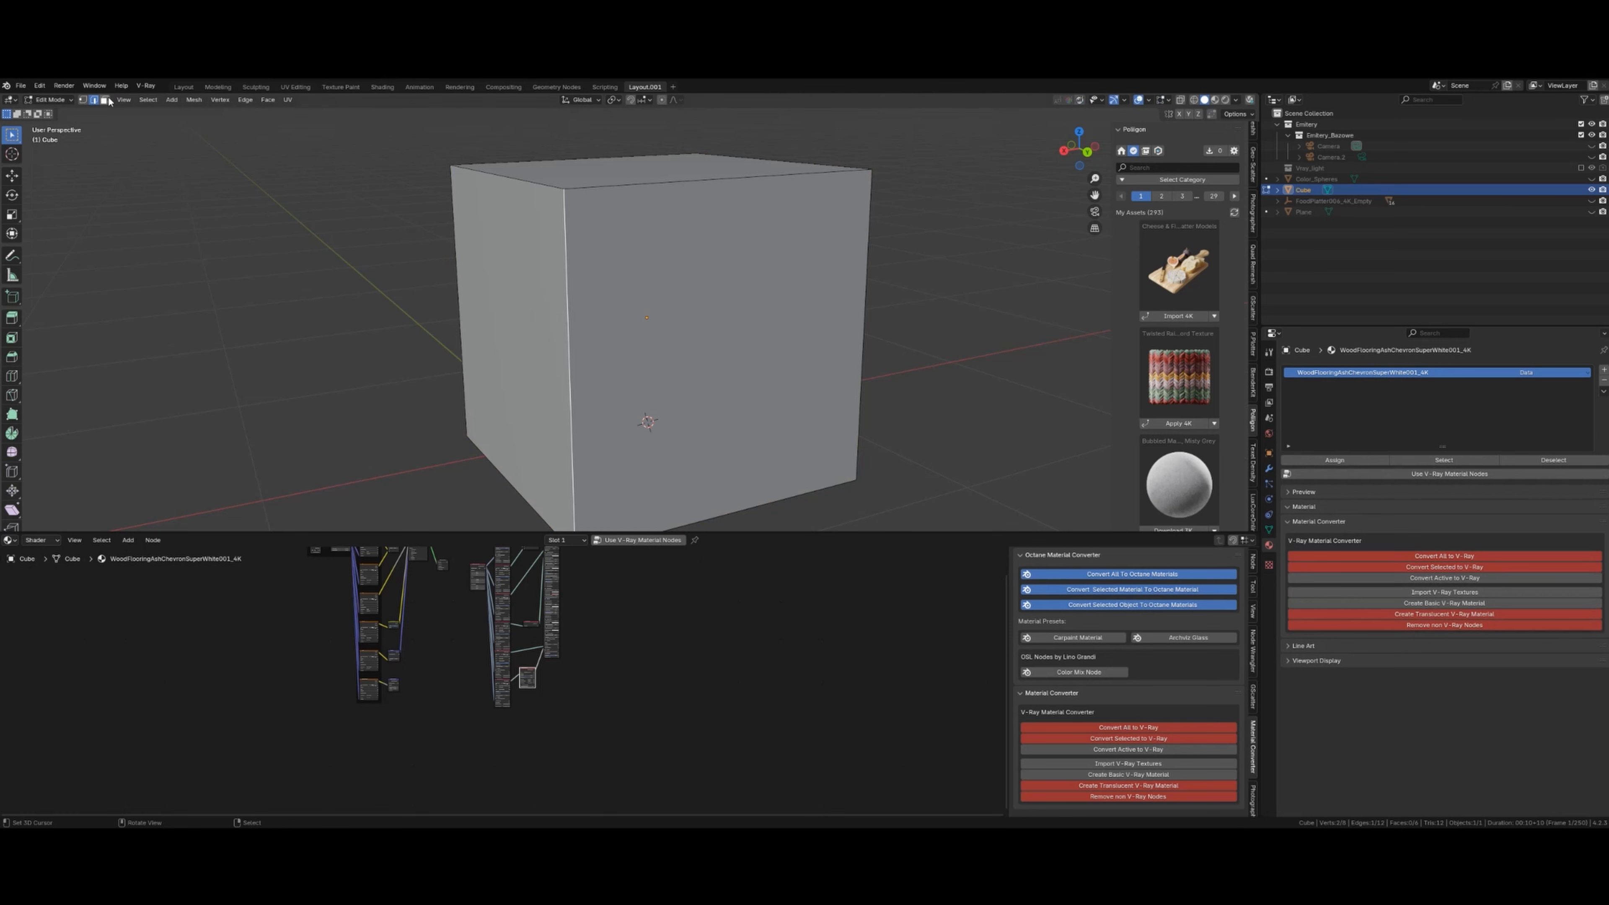
click(549, 316)
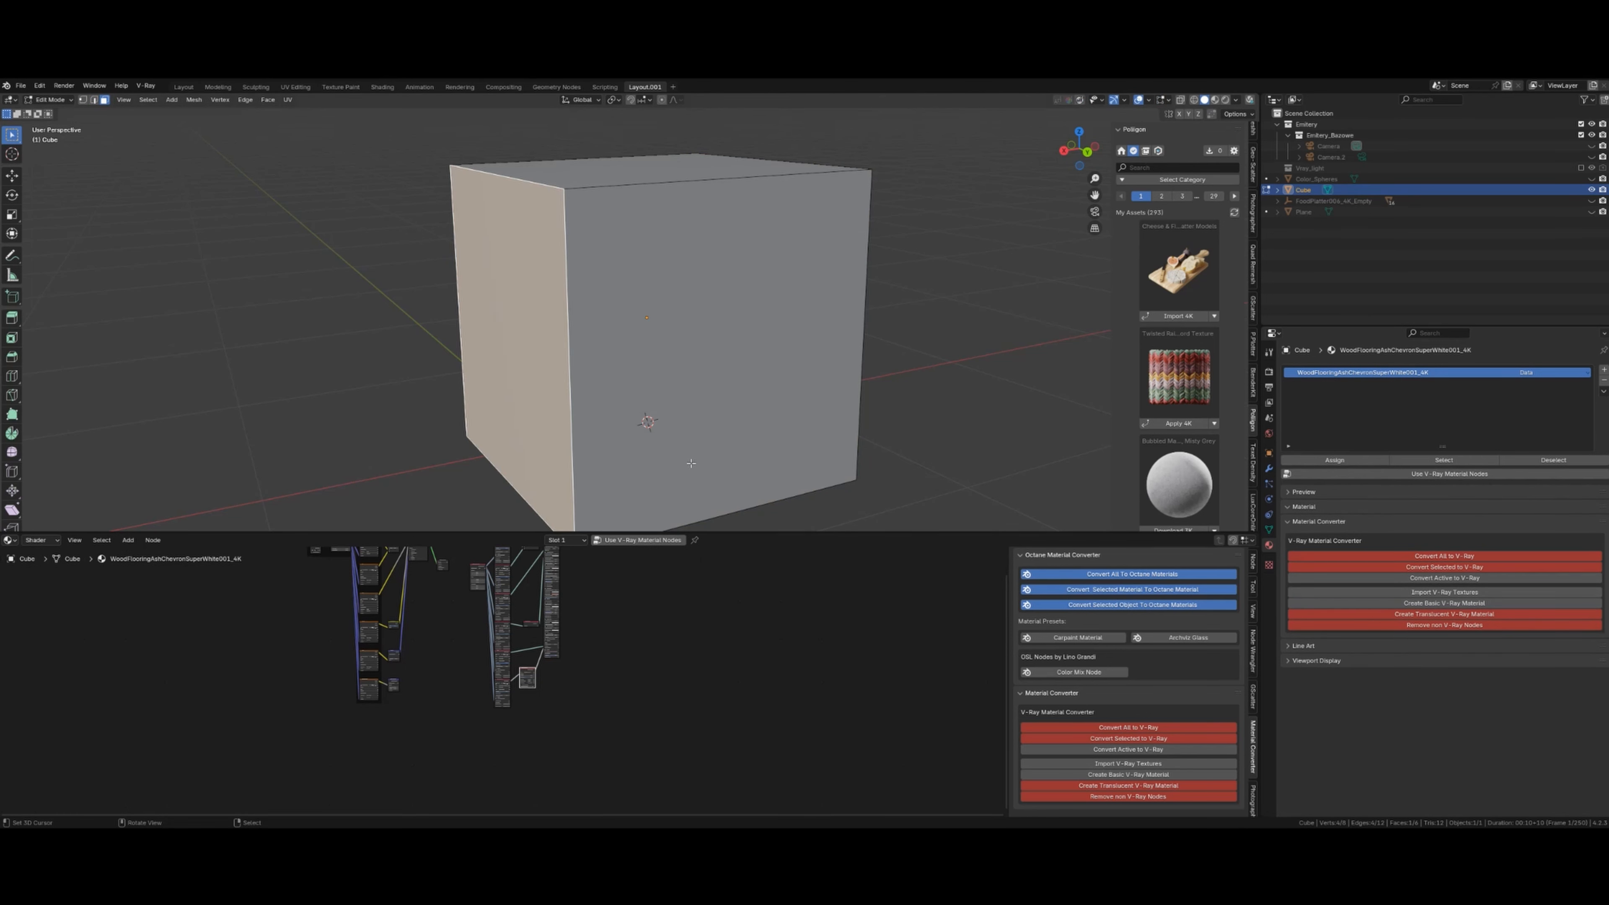
click(1191, 424)
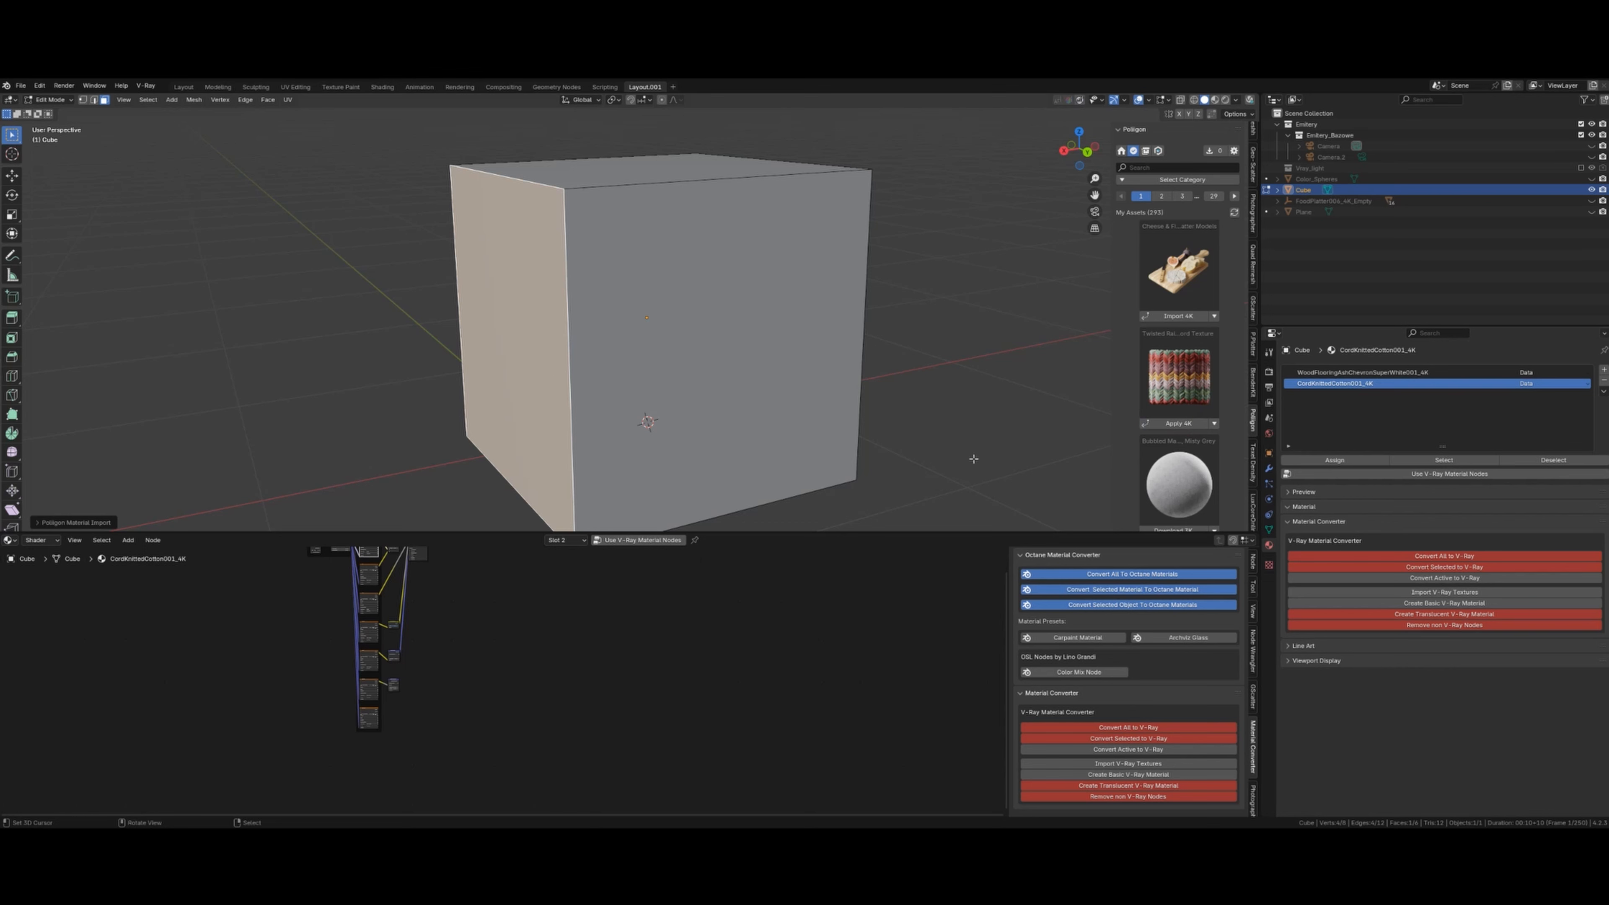
- Check the cotton face in a rendered preview, then select the WoodFlooringAshChevronSuperWhite001_4K material slot
key(Tab)
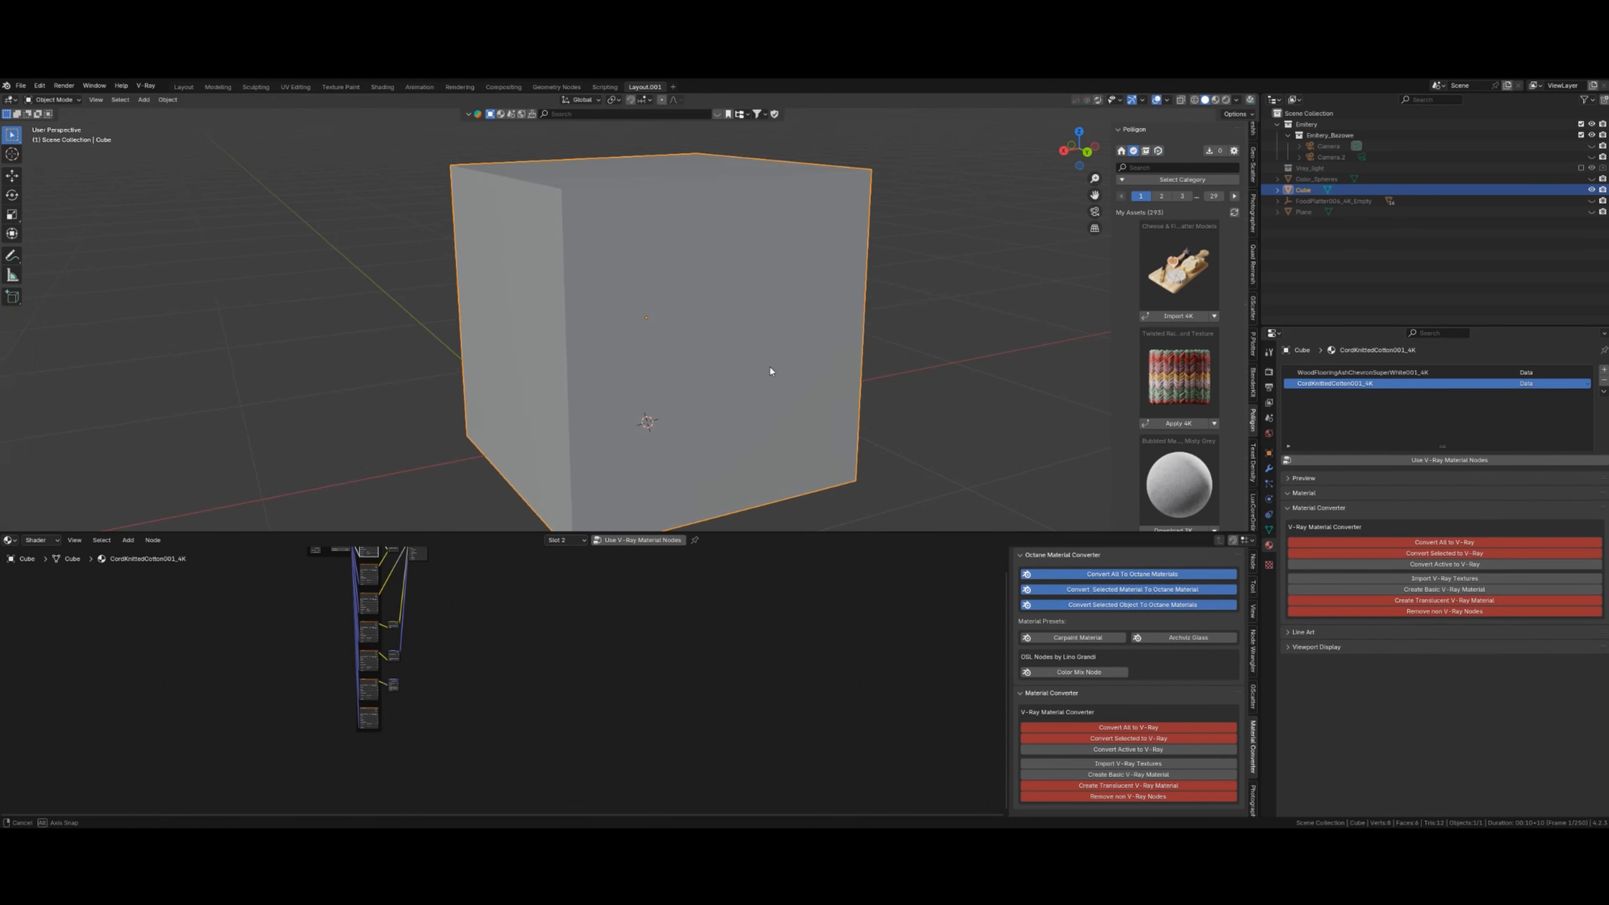
middle_drag(771, 367, 767, 366)
key(shift+z)
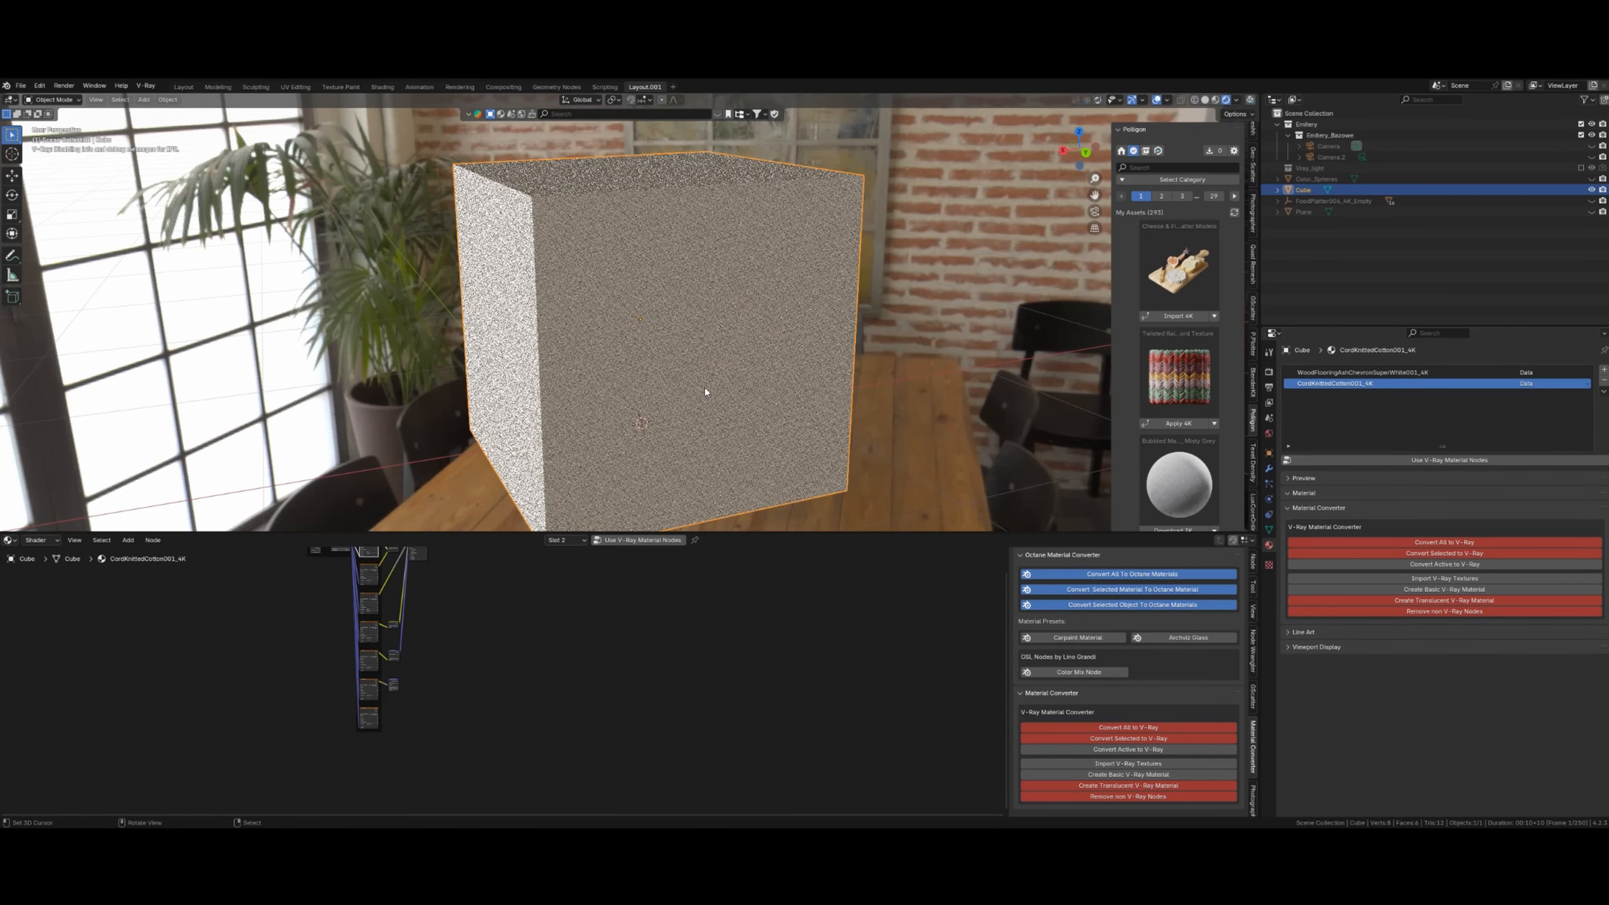
mouse_move(704, 387)
middle_down()
mouse_move(646, 376)
mouse_move(806, 376)
mouse_move(761, 399)
mouse_move(695, 395)
mouse_move(710, 403)
middle_up()
key(shift+z)
scroll(708, 399, up, 3)
click(1362, 372)
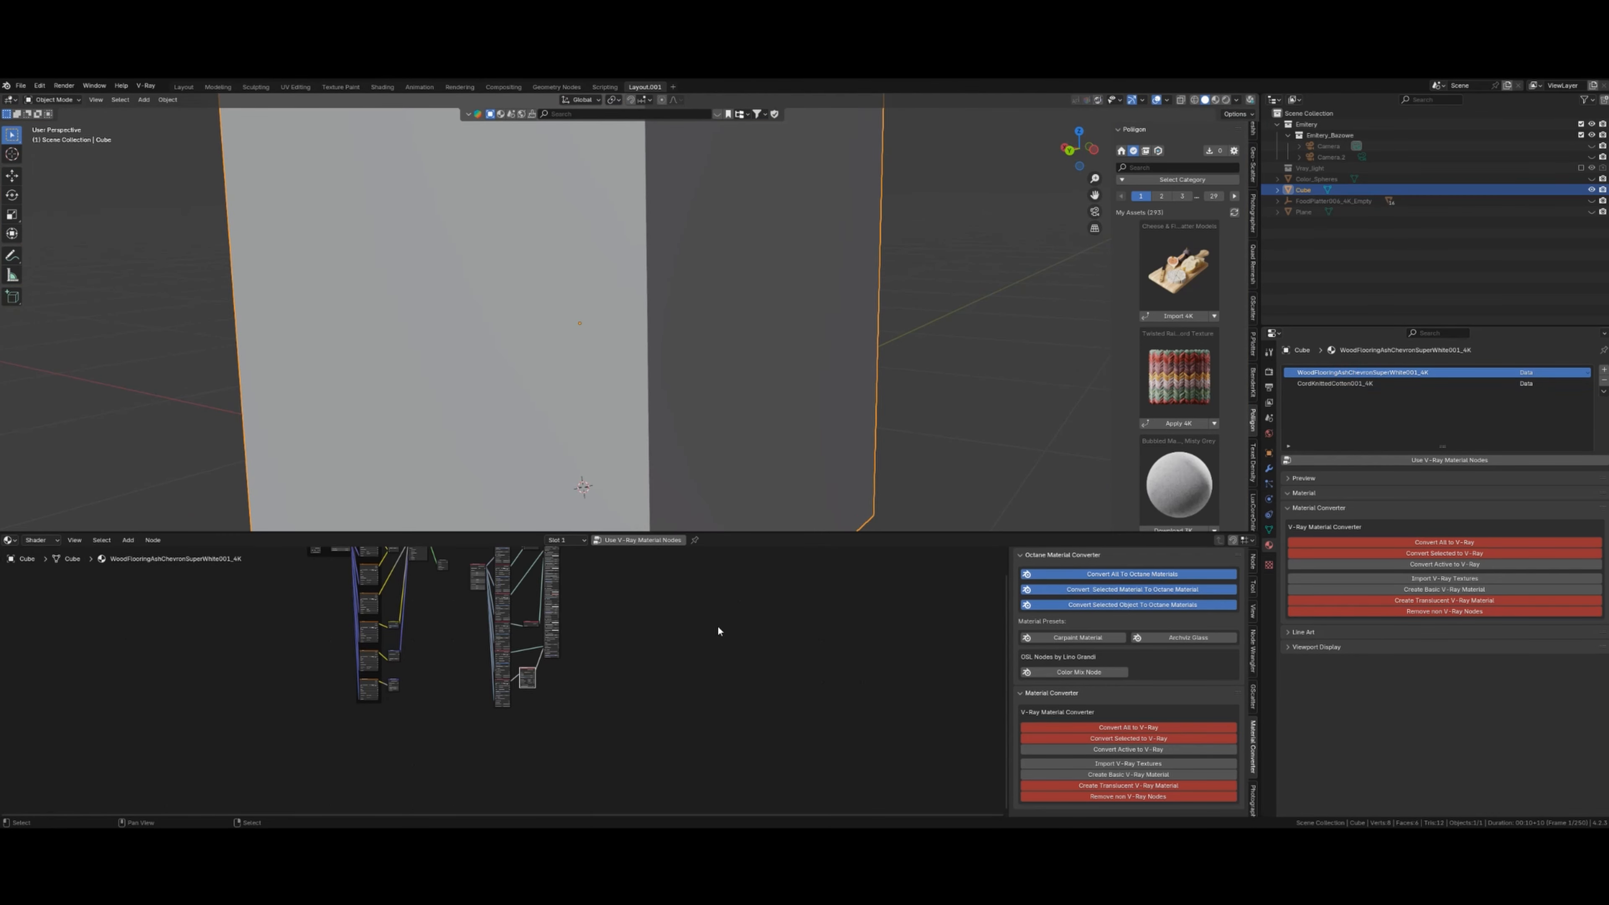
scroll(631, 660, down, 2)
scroll(631, 659, up, 5)
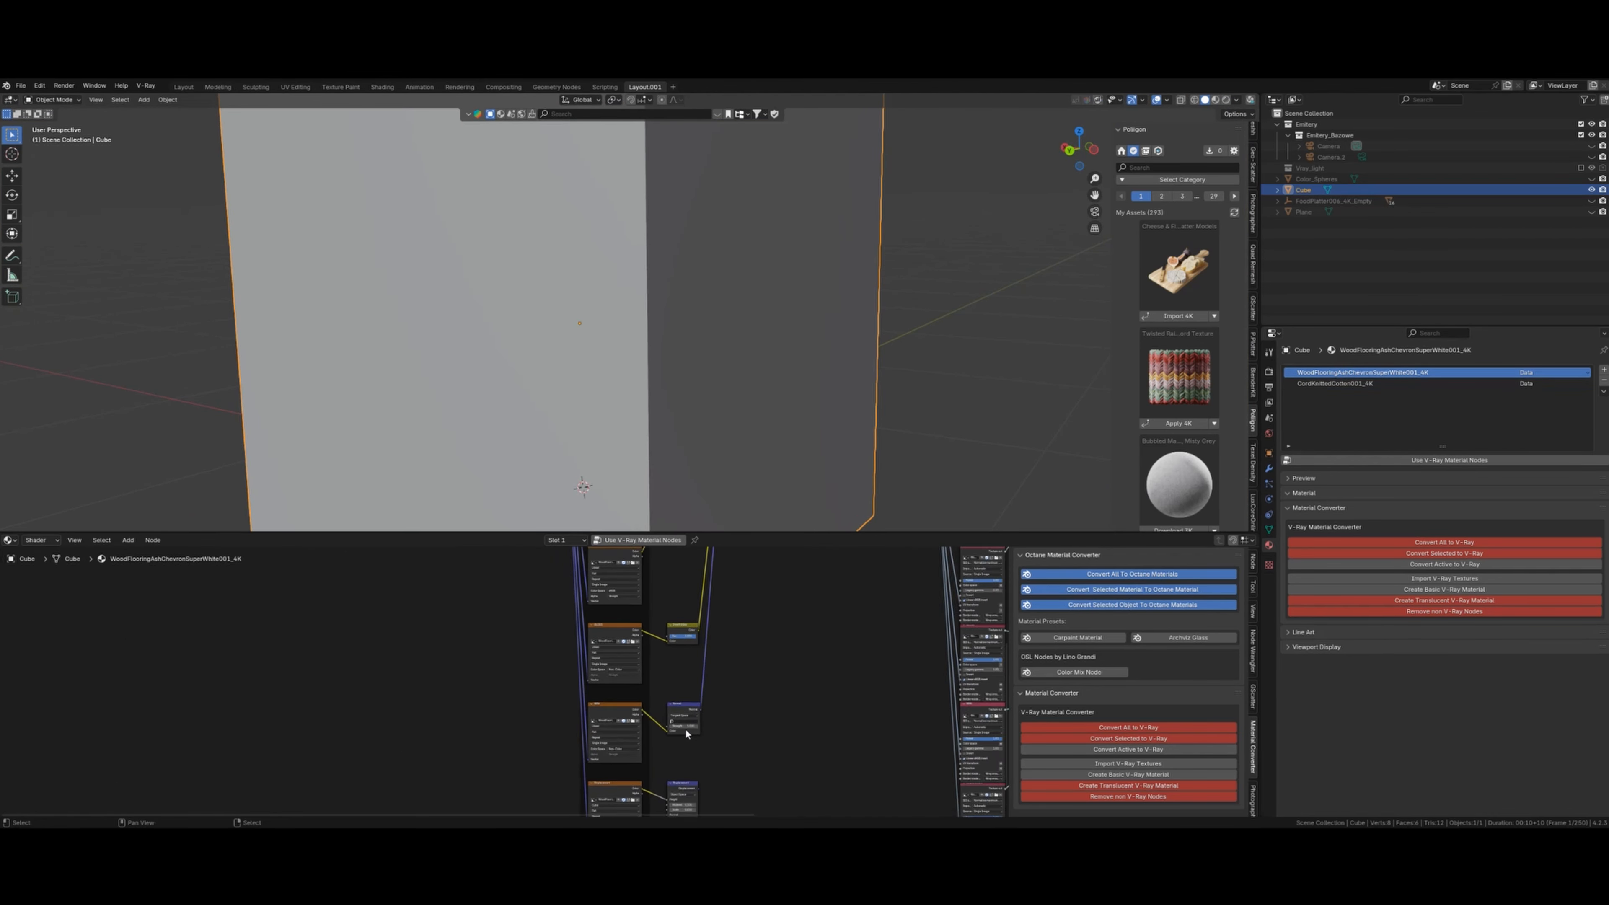
click(44, 541)
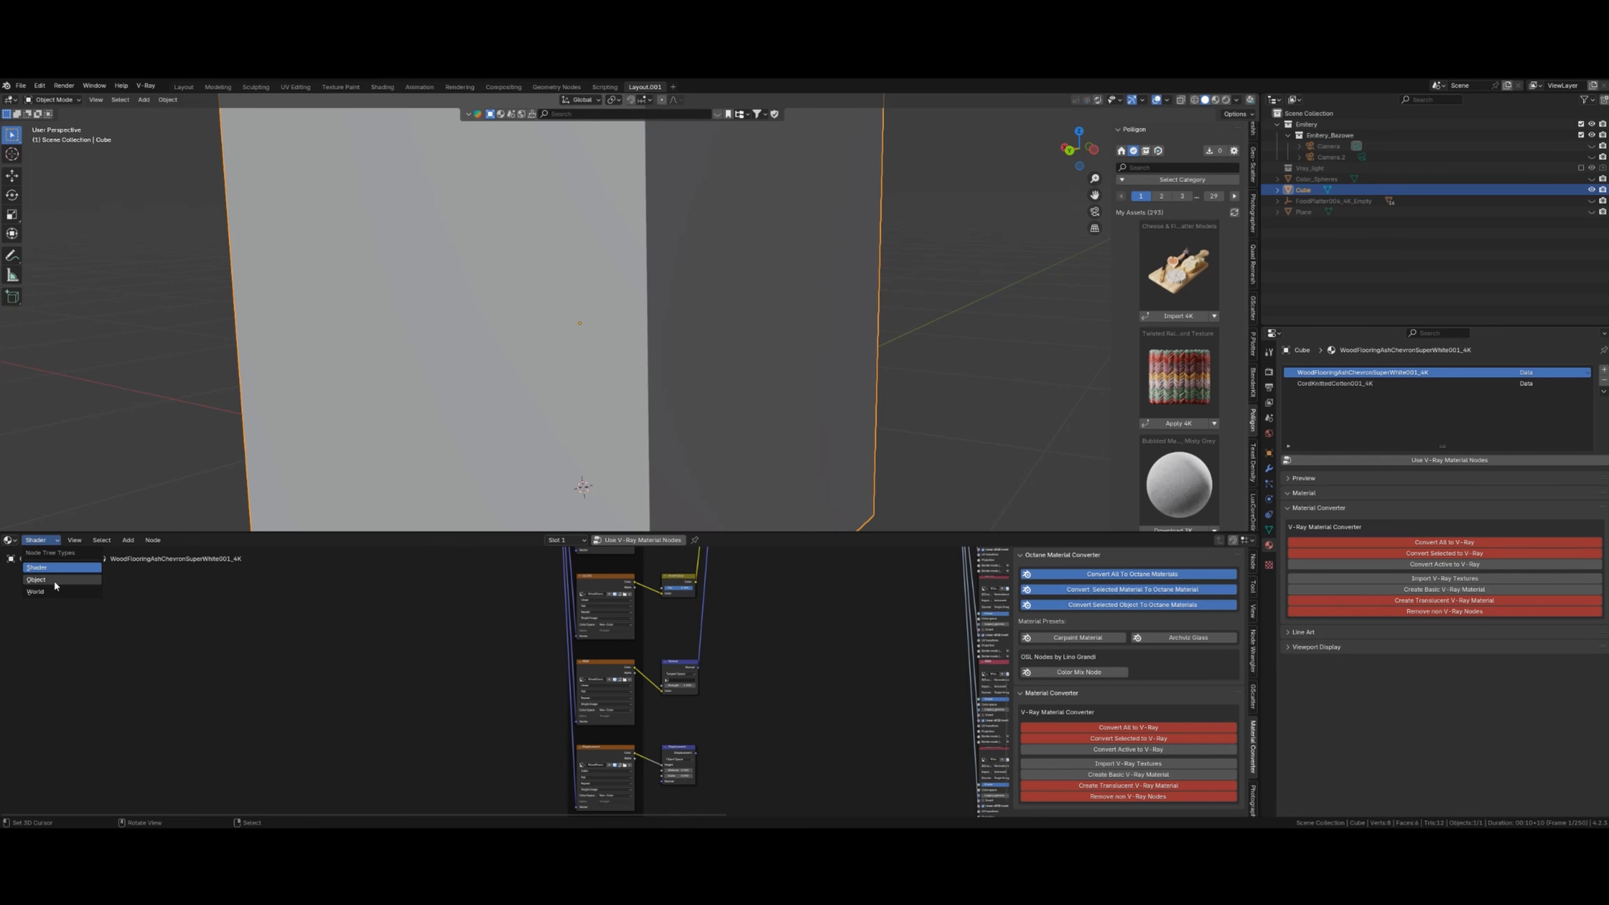
click(38, 580)
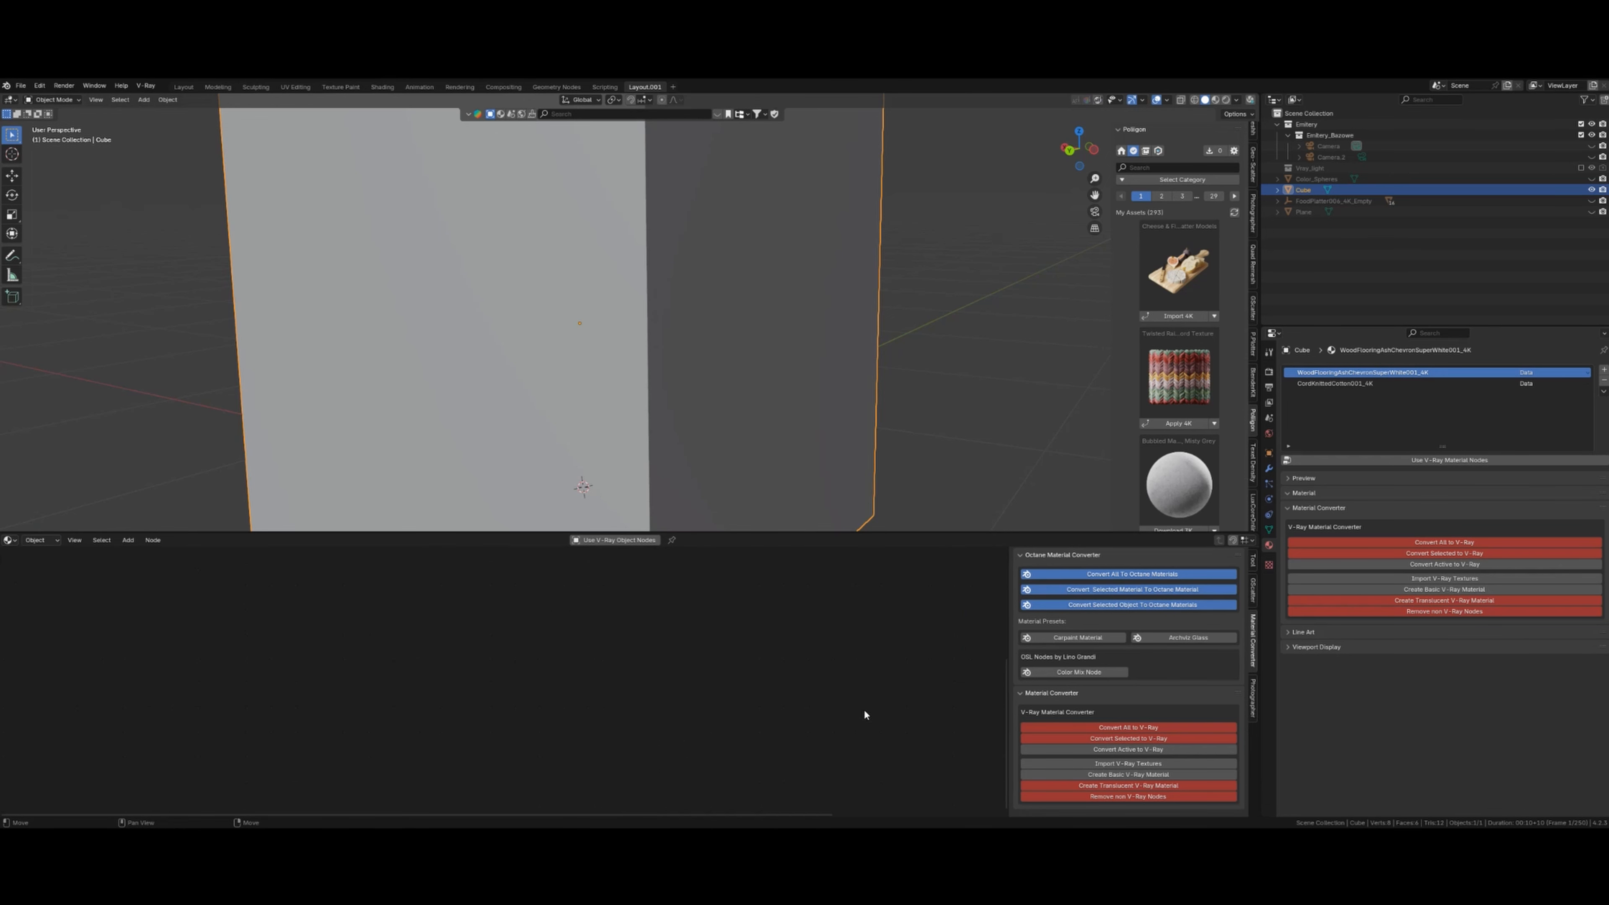
click(45, 539)
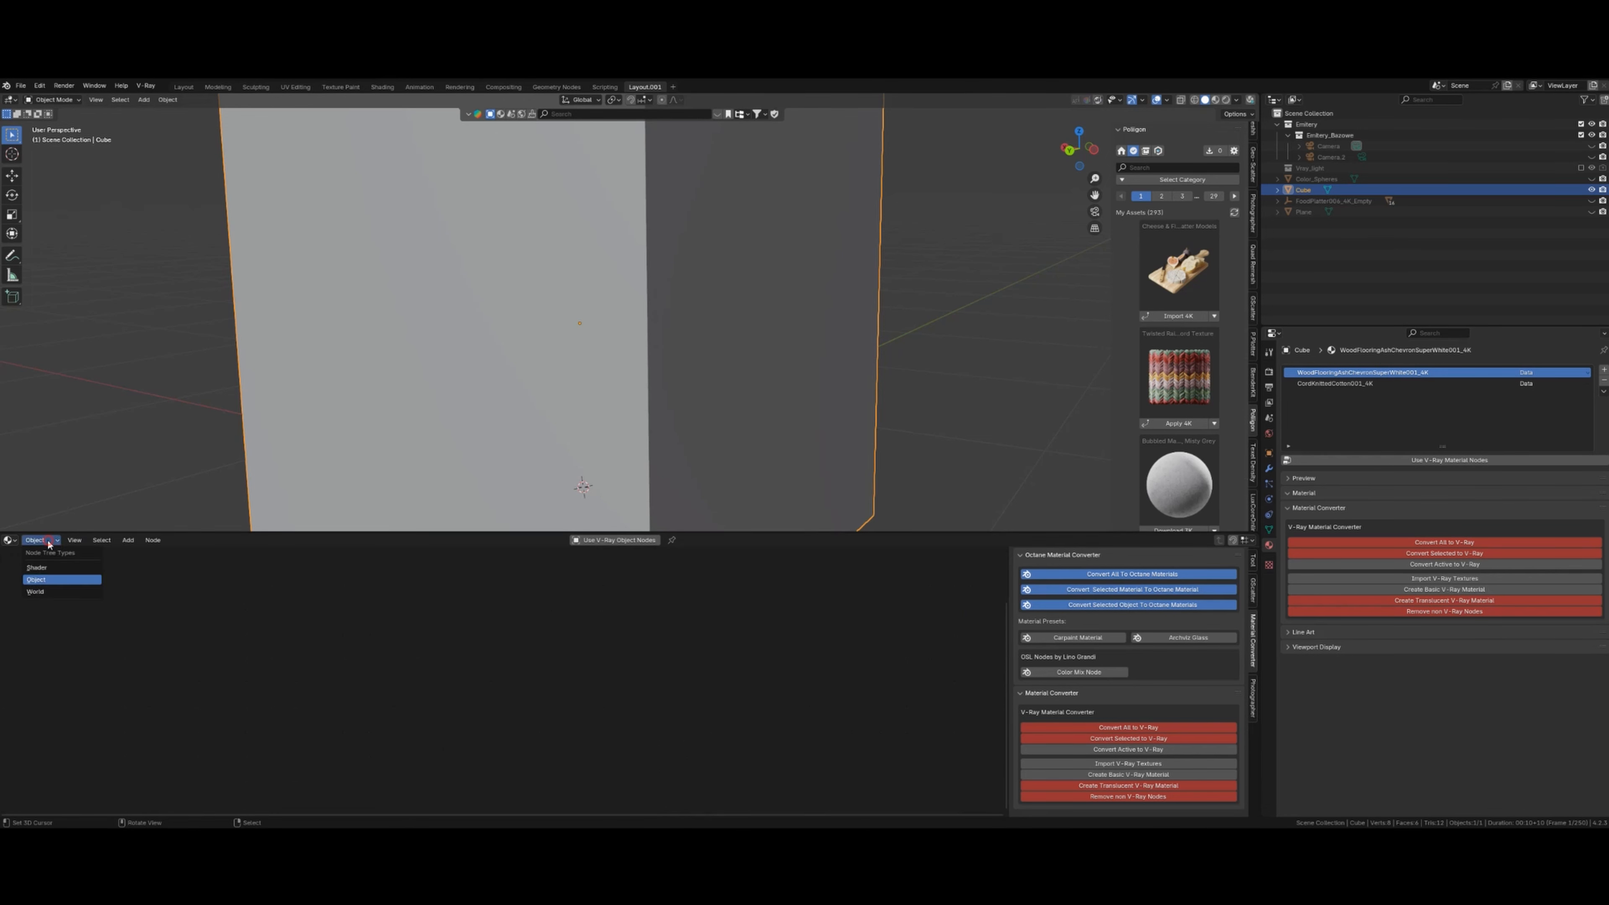
click(67, 568)
scroll(719, 484, down, 2)
scroll(719, 490, down, 5)
middle_drag(719, 489, 729, 403)
scroll(631, 367, up, 9)
scroll(628, 374, down, 3)
scroll(704, 394, up, 1)
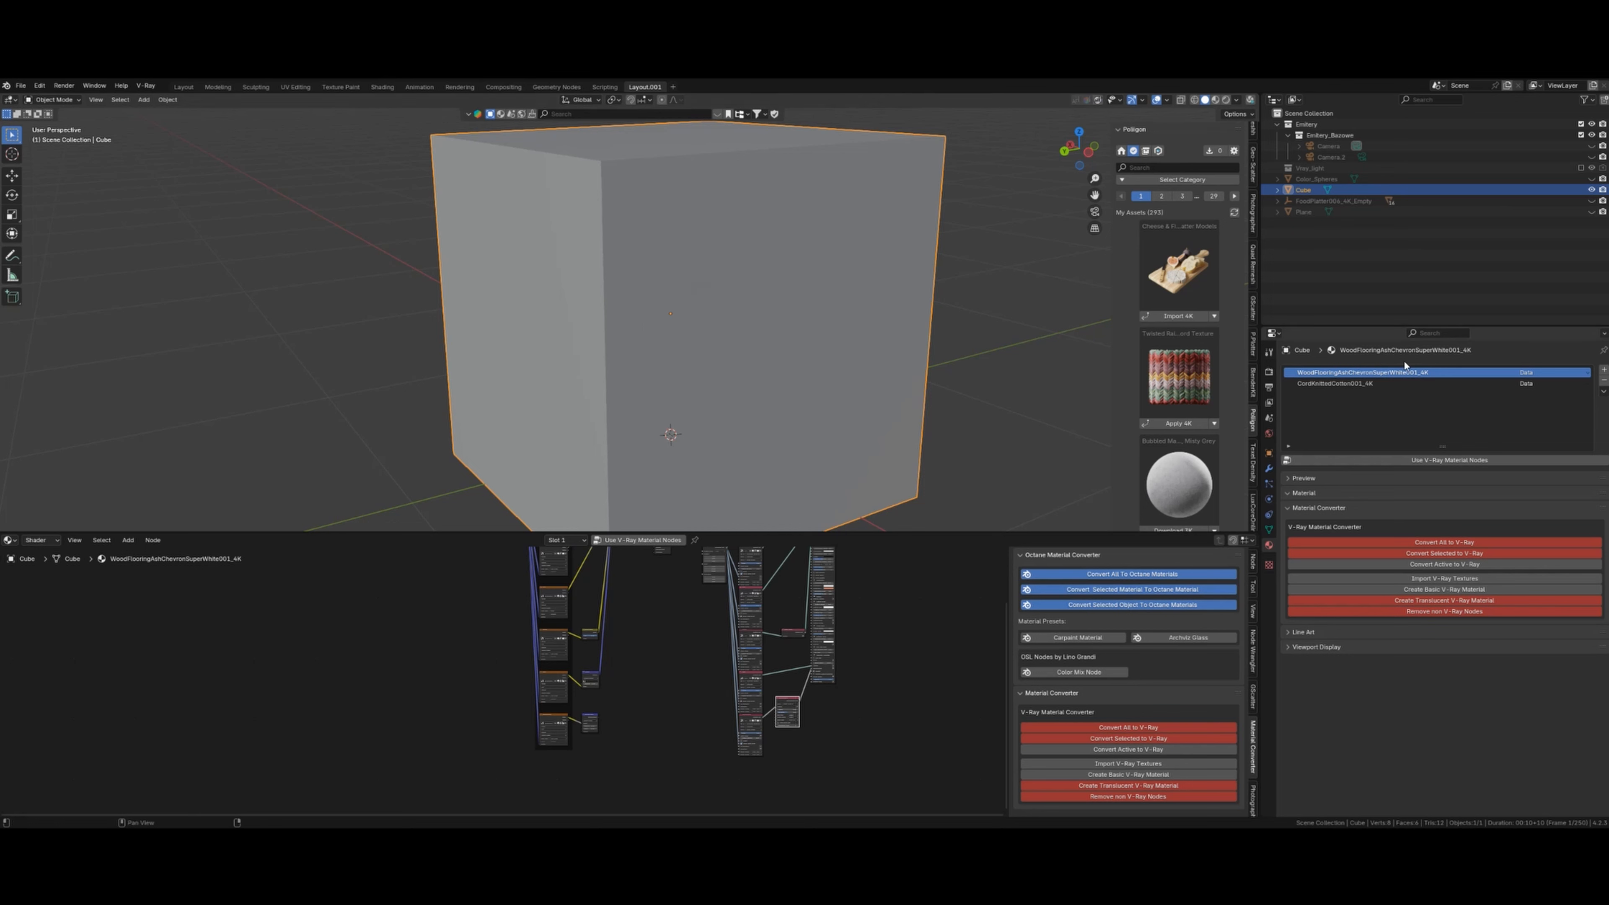
- Compare both materials' nodes, then convert the wood flooring material to V-Ray
click(1335, 385)
click(1335, 373)
click(1334, 386)
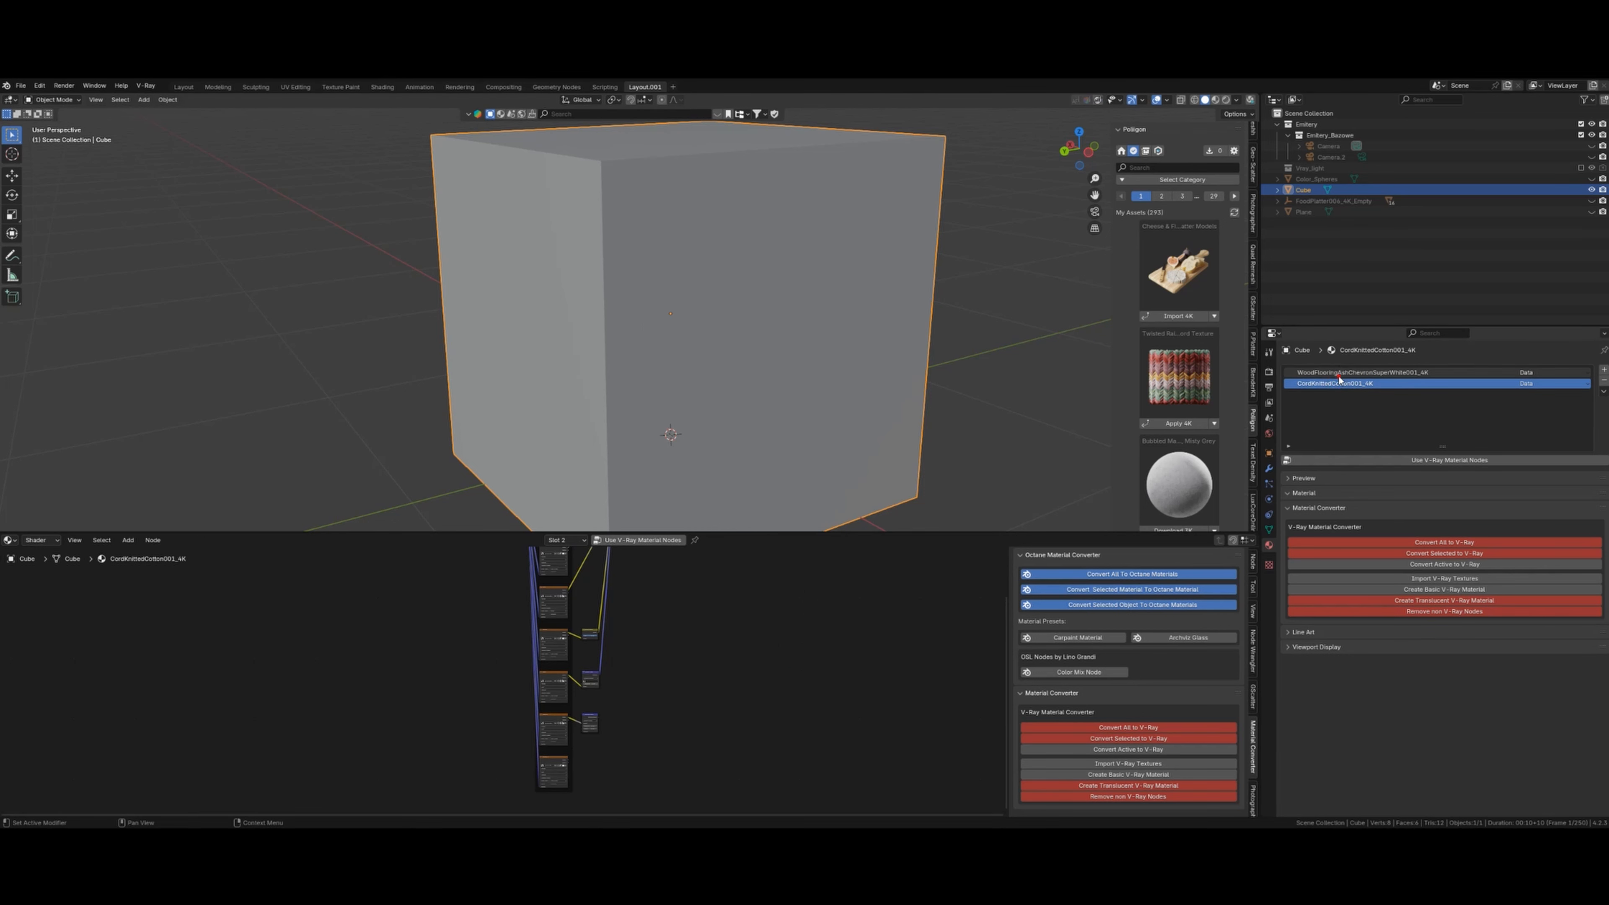
click(1335, 373)
click(1335, 385)
click(1335, 373)
scroll(720, 646, down, 7)
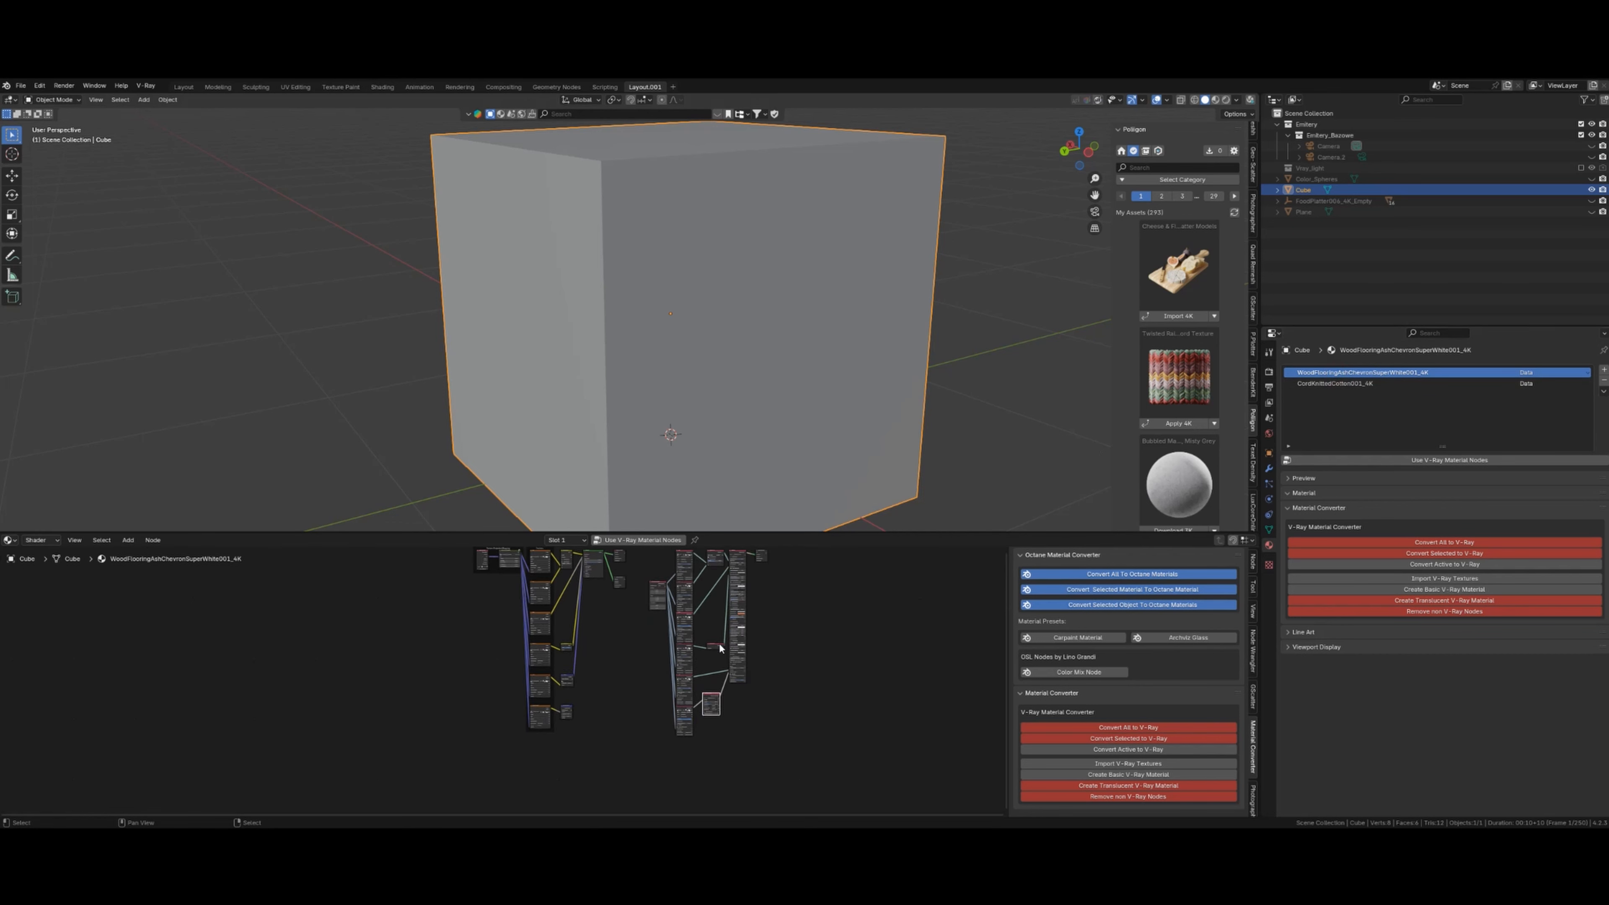
middle_drag(720, 647, 692, 651)
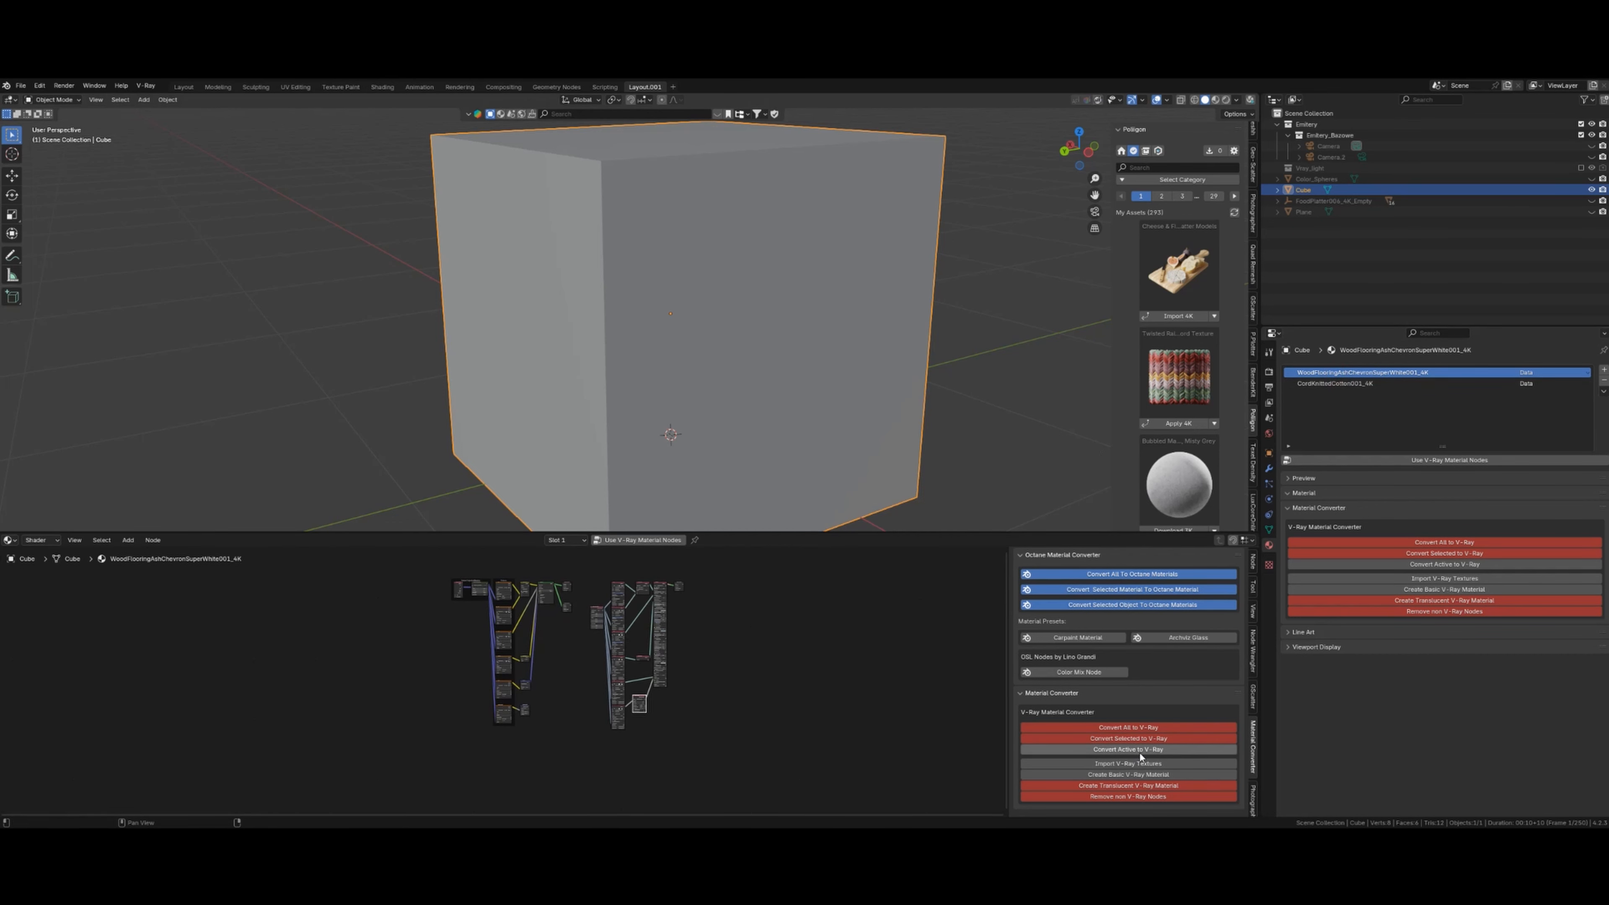
click(1138, 749)
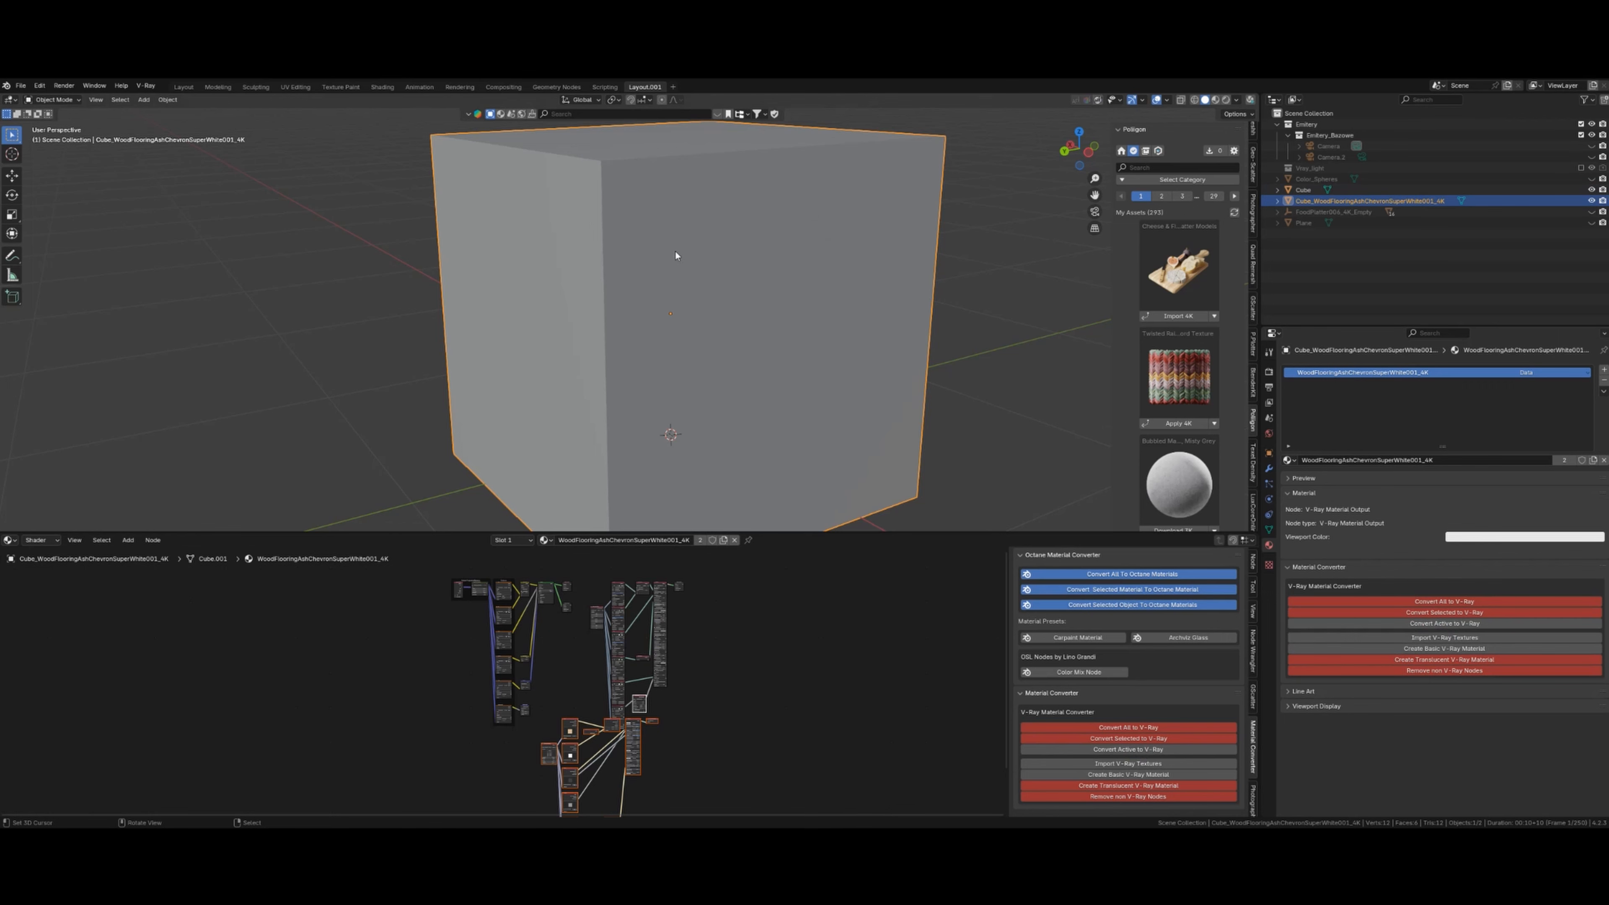
- Orbit the scene and select the original Cube, then the converted wood flooring cube
scroll(930, 296, down, 5)
mouse_move(841, 312)
middle_down()
mouse_move(742, 324)
mouse_move(872, 311)
middle_up()
scroll(749, 321, up, 2)
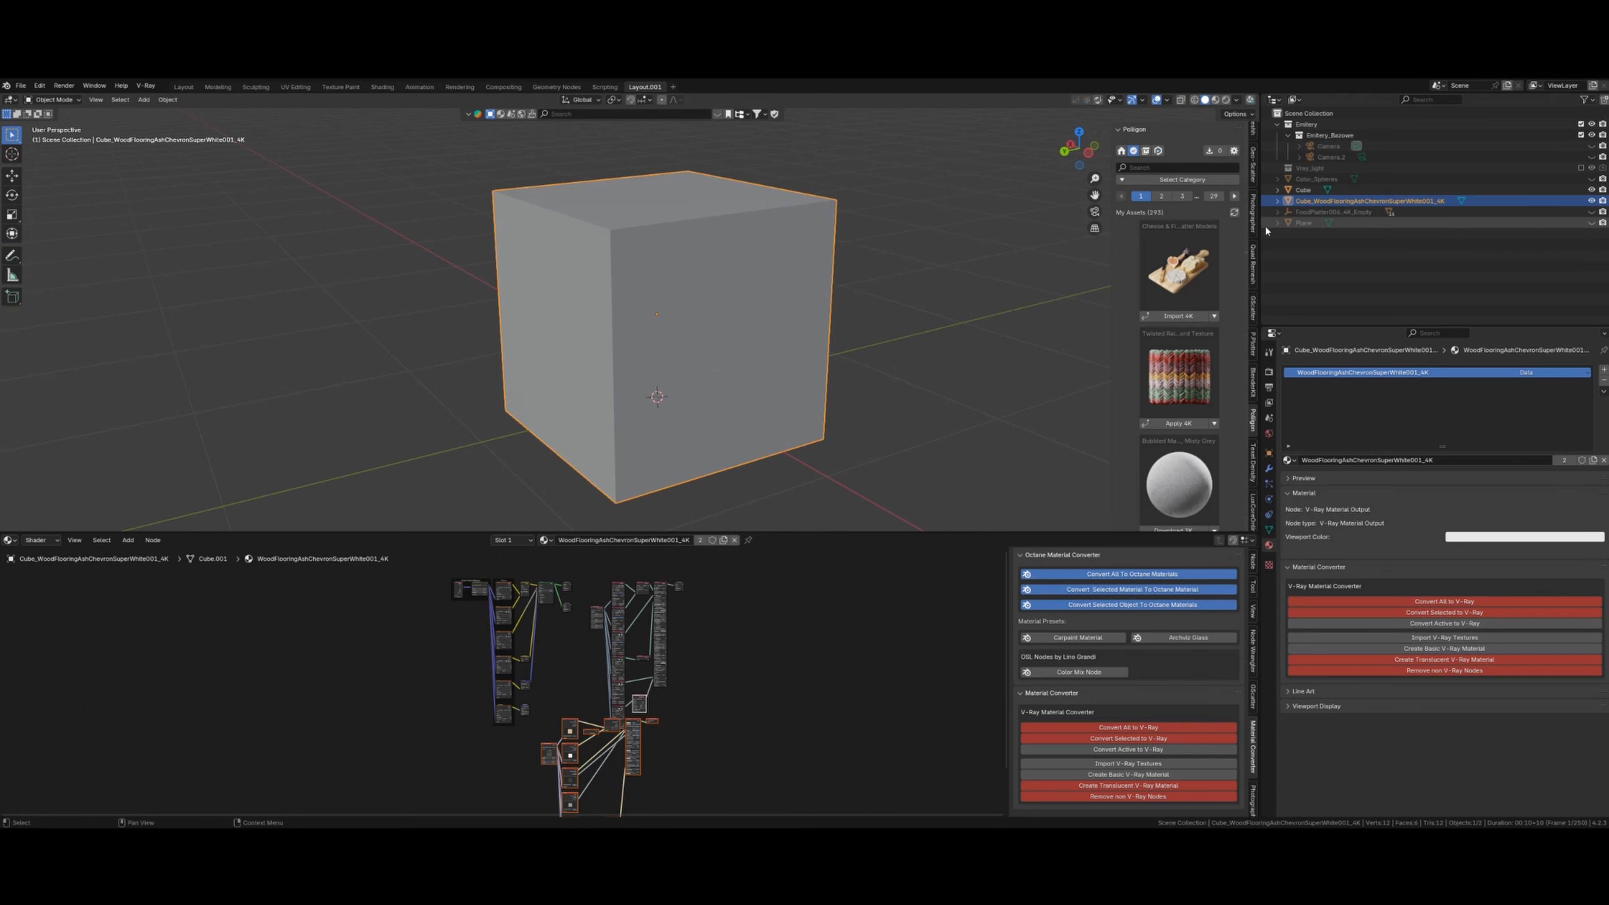
click(1305, 190)
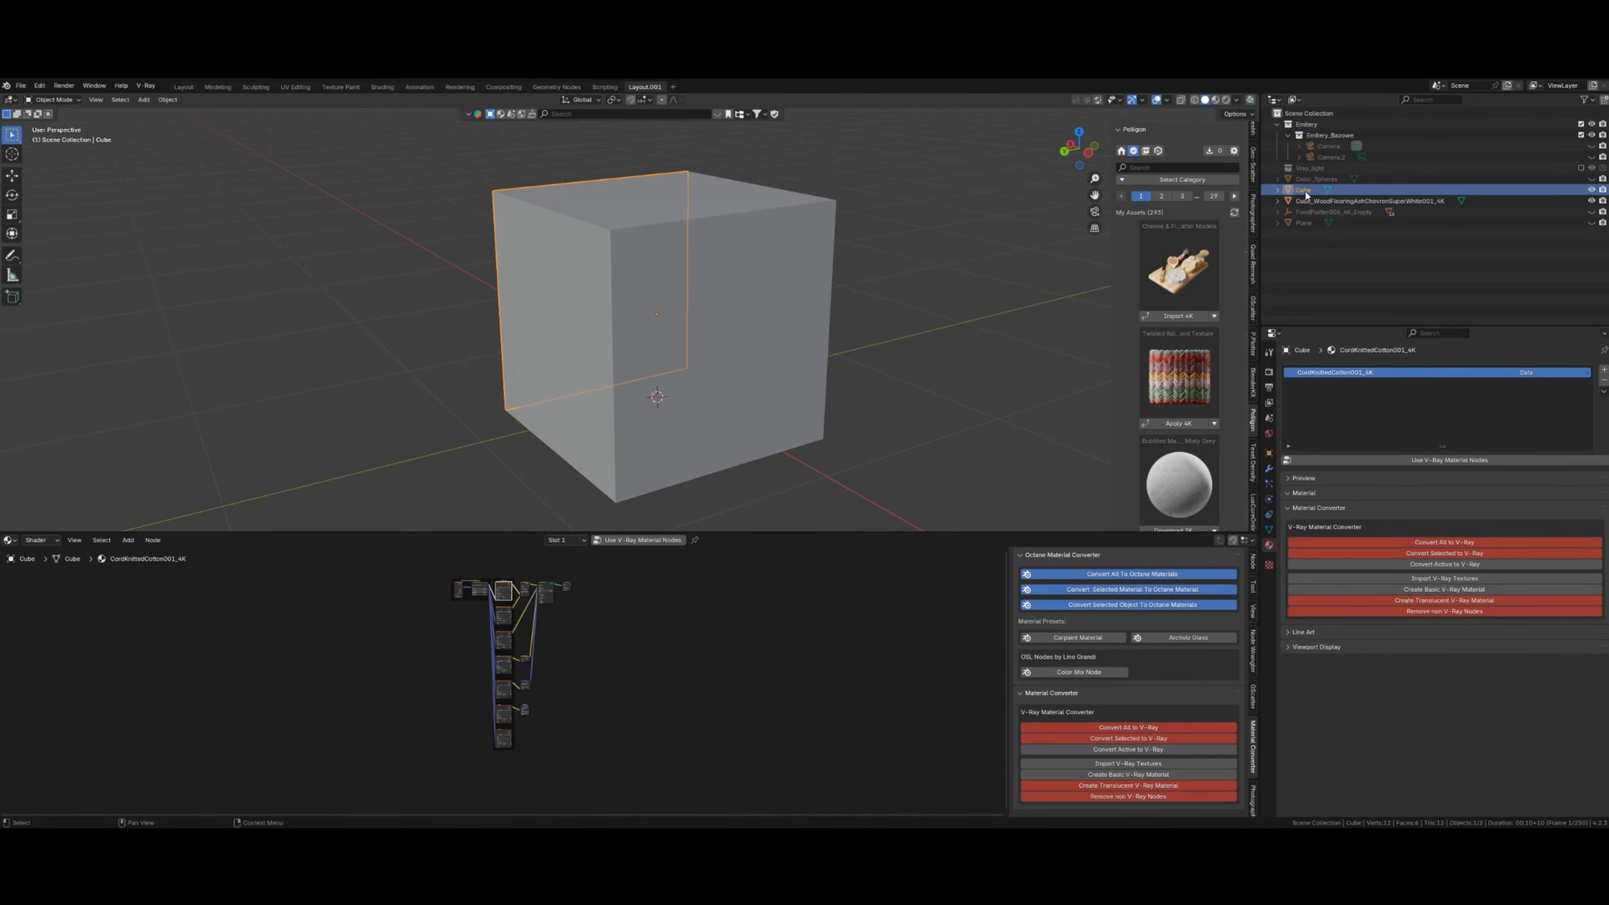
middle_drag(614, 330, 705, 302)
scroll(715, 304, up, 1)
right_click(719, 305)
key(g)
right_click(801, 304)
- Box-select the converted V-Ray shader nodes with the Material Output and move them down-left
middle_drag(828, 320, 726, 343)
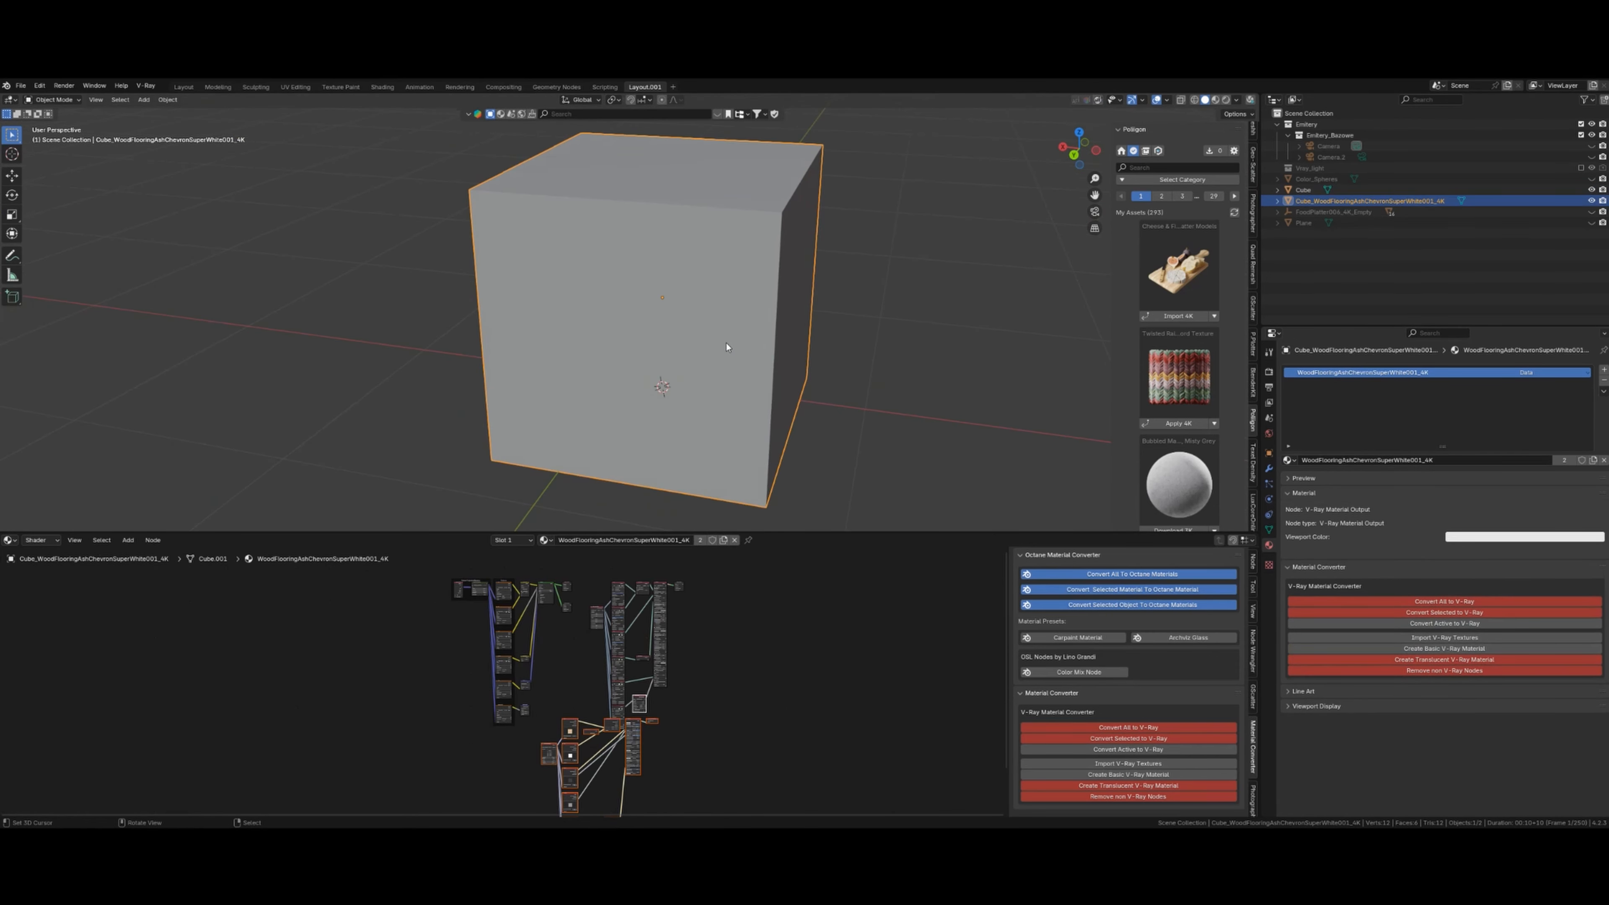
middle_drag(749, 708, 738, 584)
scroll(680, 632, up, 4)
scroll(680, 632, down, 3)
click(680, 633)
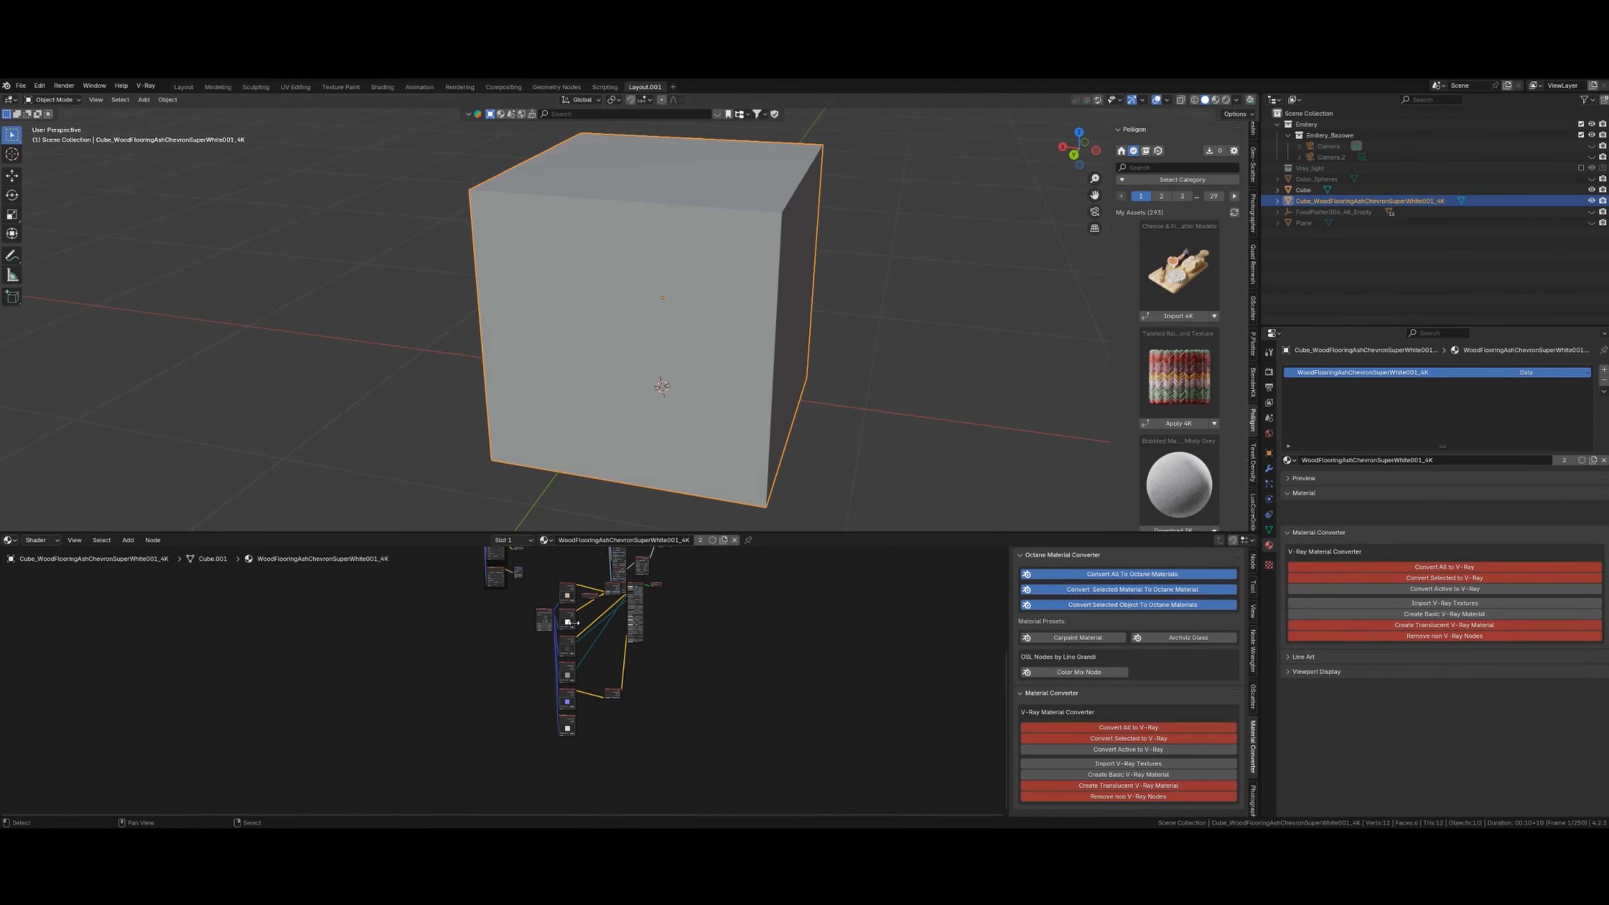
key(b)
drag(553, 597, 688, 699)
key(g)
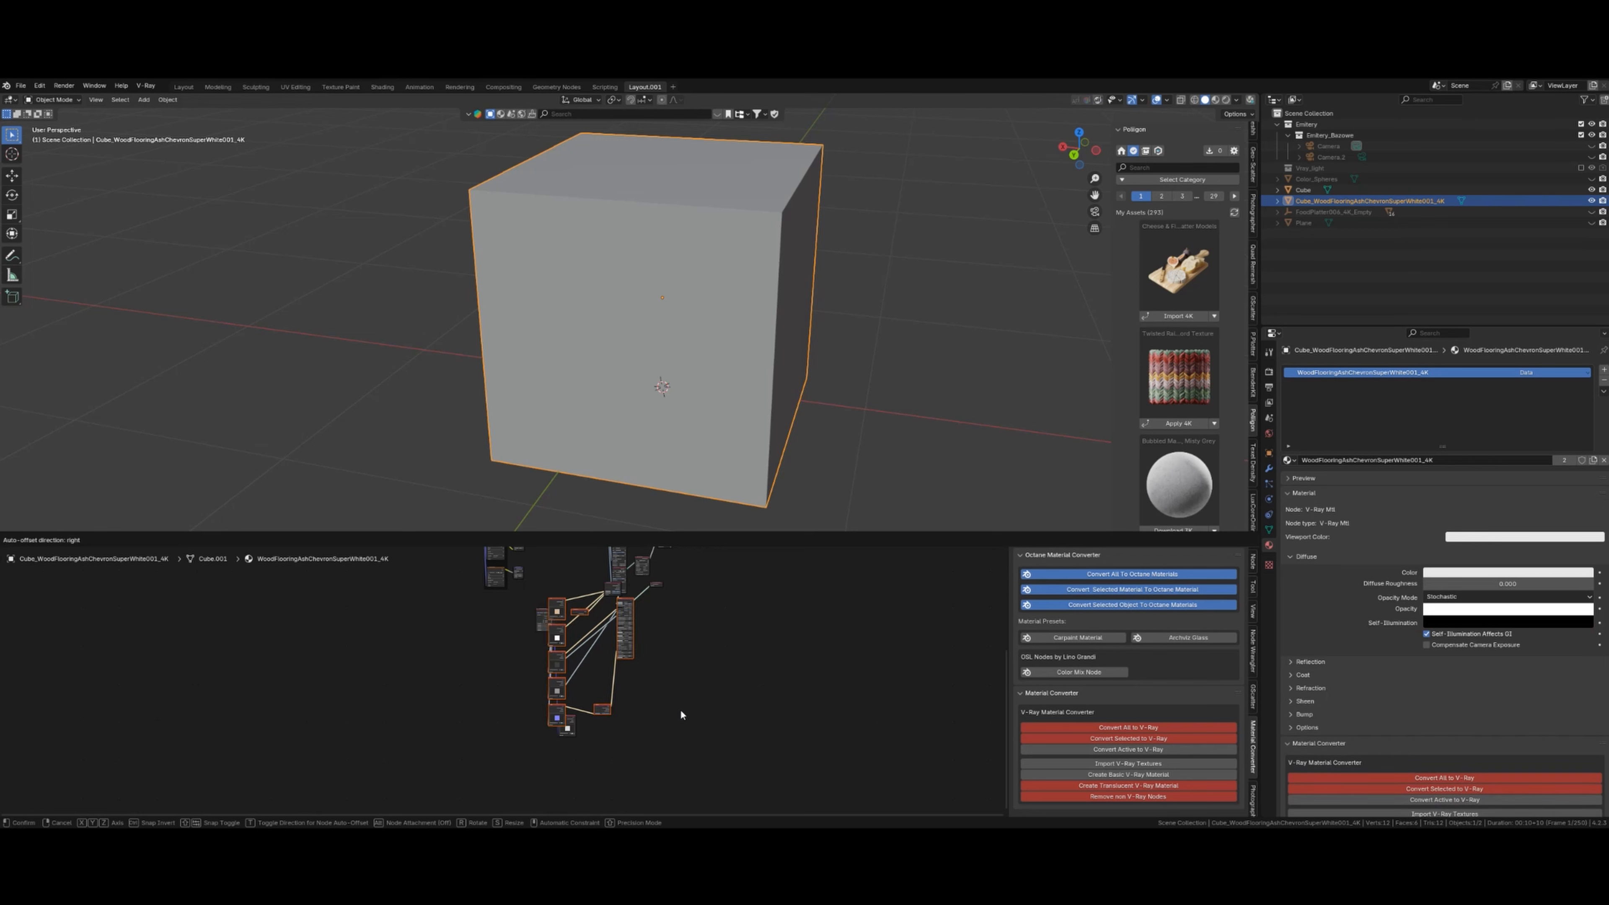
click(685, 710)
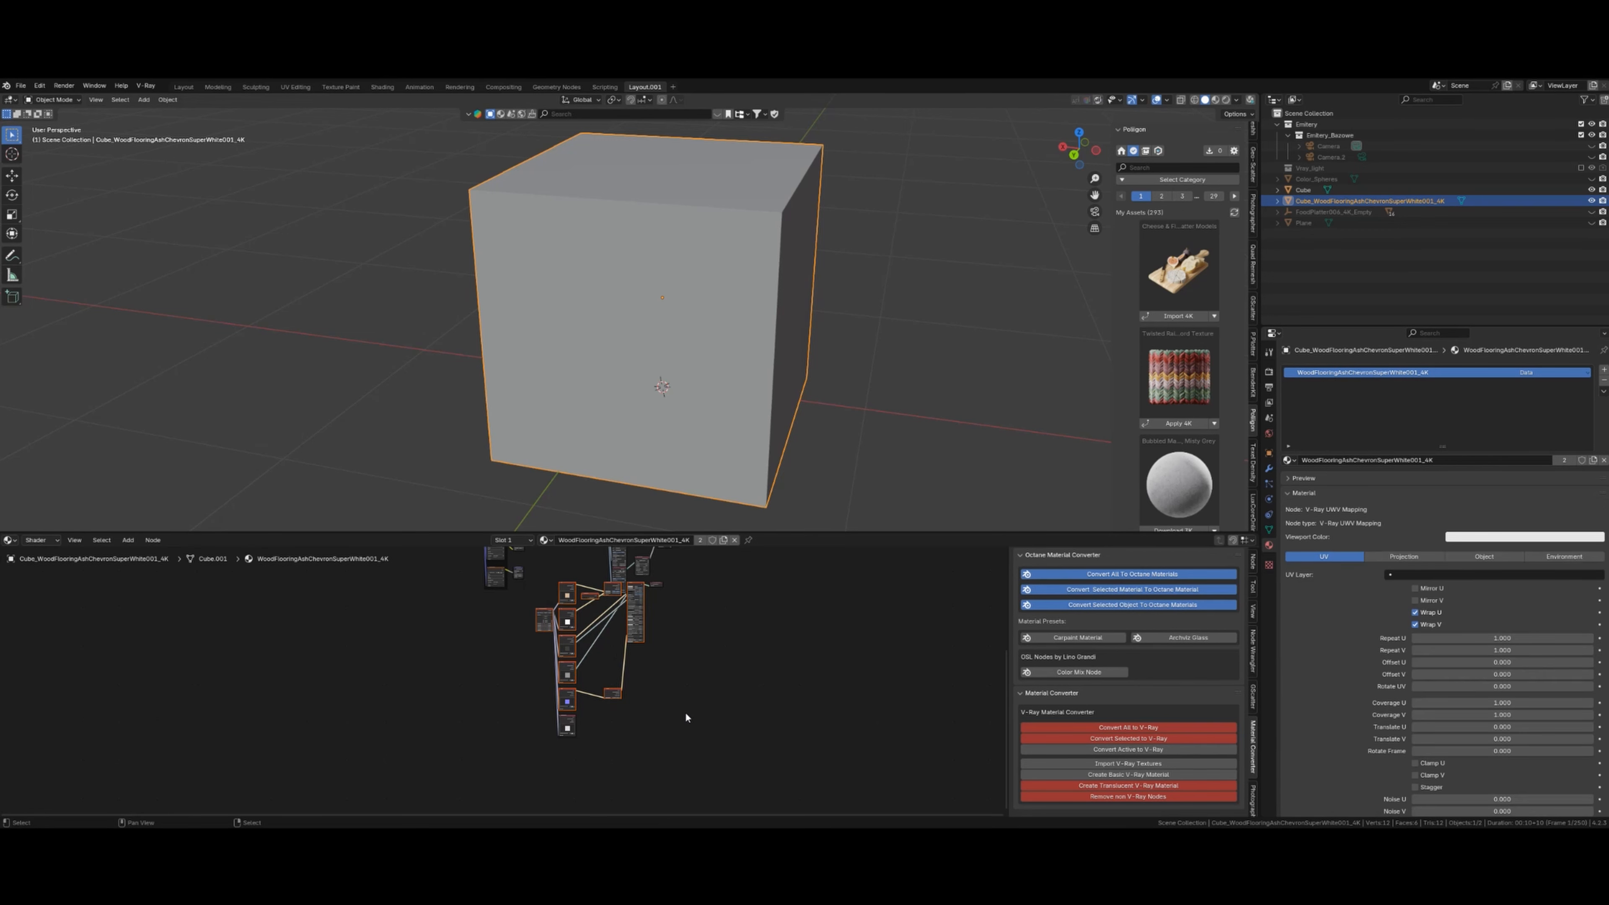
key(b)
drag(648, 578, 676, 598)
key(g)
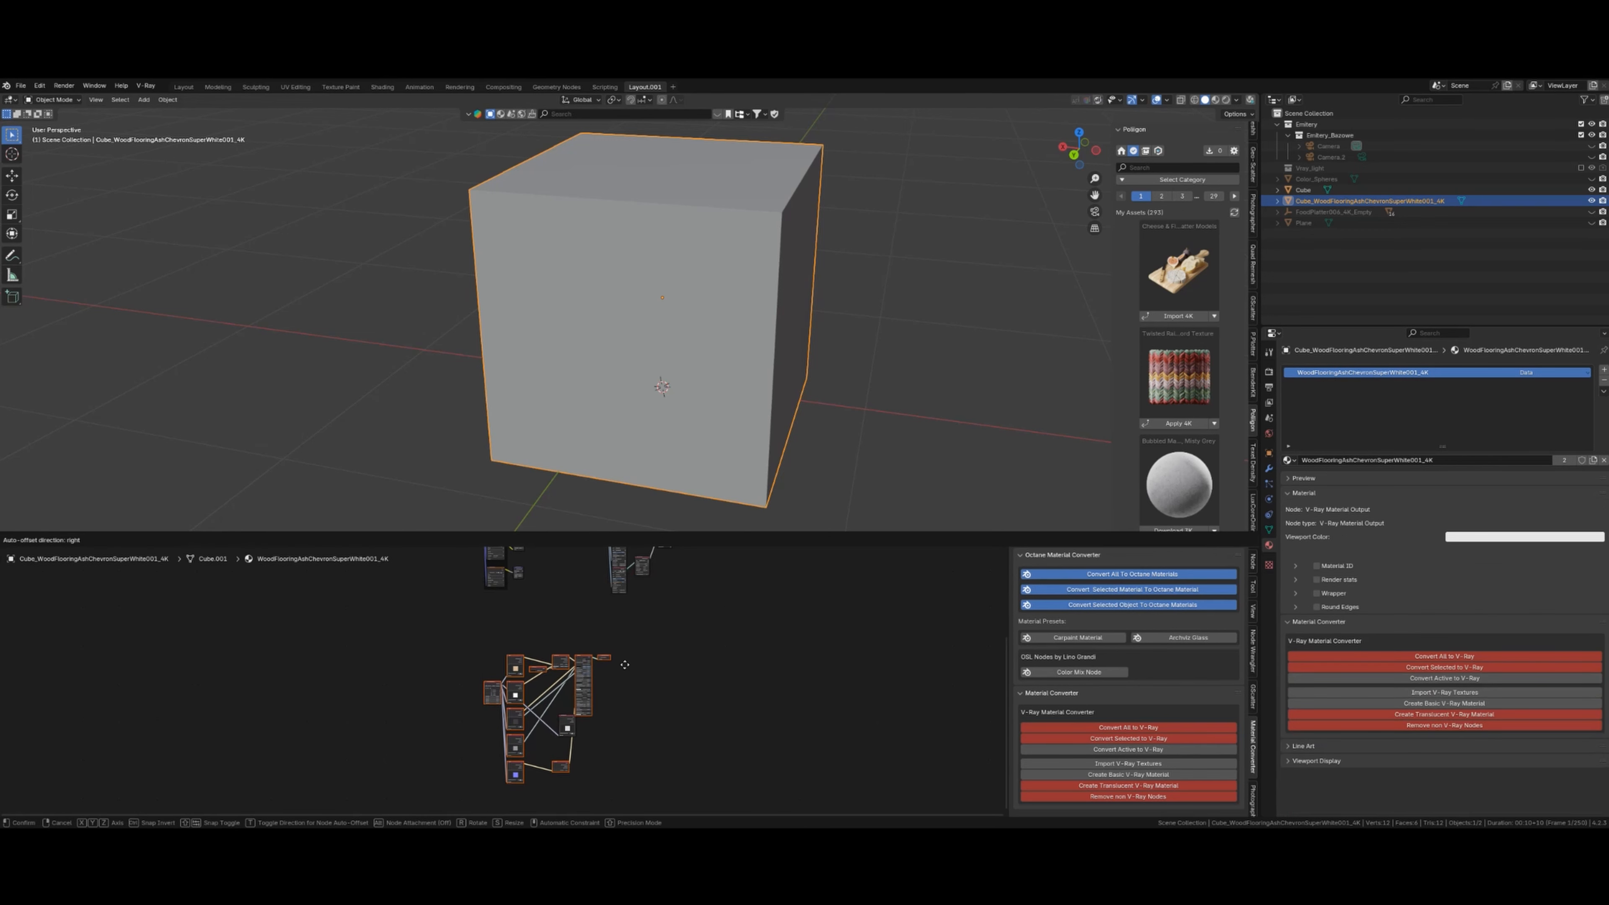
click(645, 661)
- Reposition the V-Ray Bitmap.002 node and the leftmost bitmap node to tidy the tree
click(571, 722)
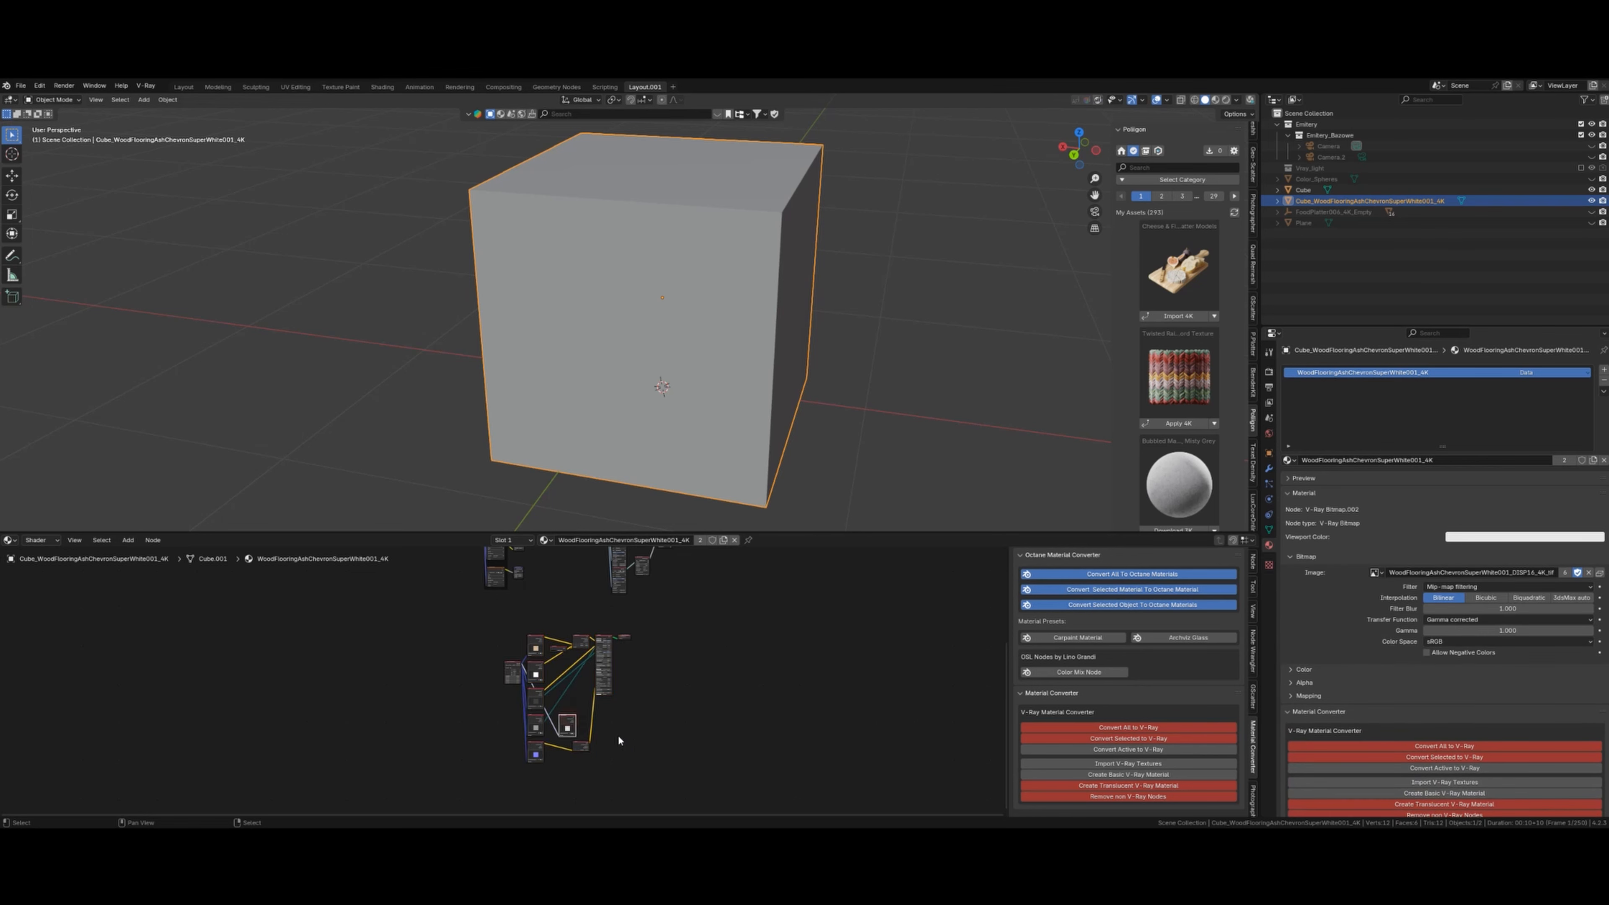
key(g)
middle_drag(620, 738, 750, 747)
click(626, 695)
scroll(657, 687, up, 4)
click(581, 573)
key(b)
drag(579, 571, 607, 622)
key(g)
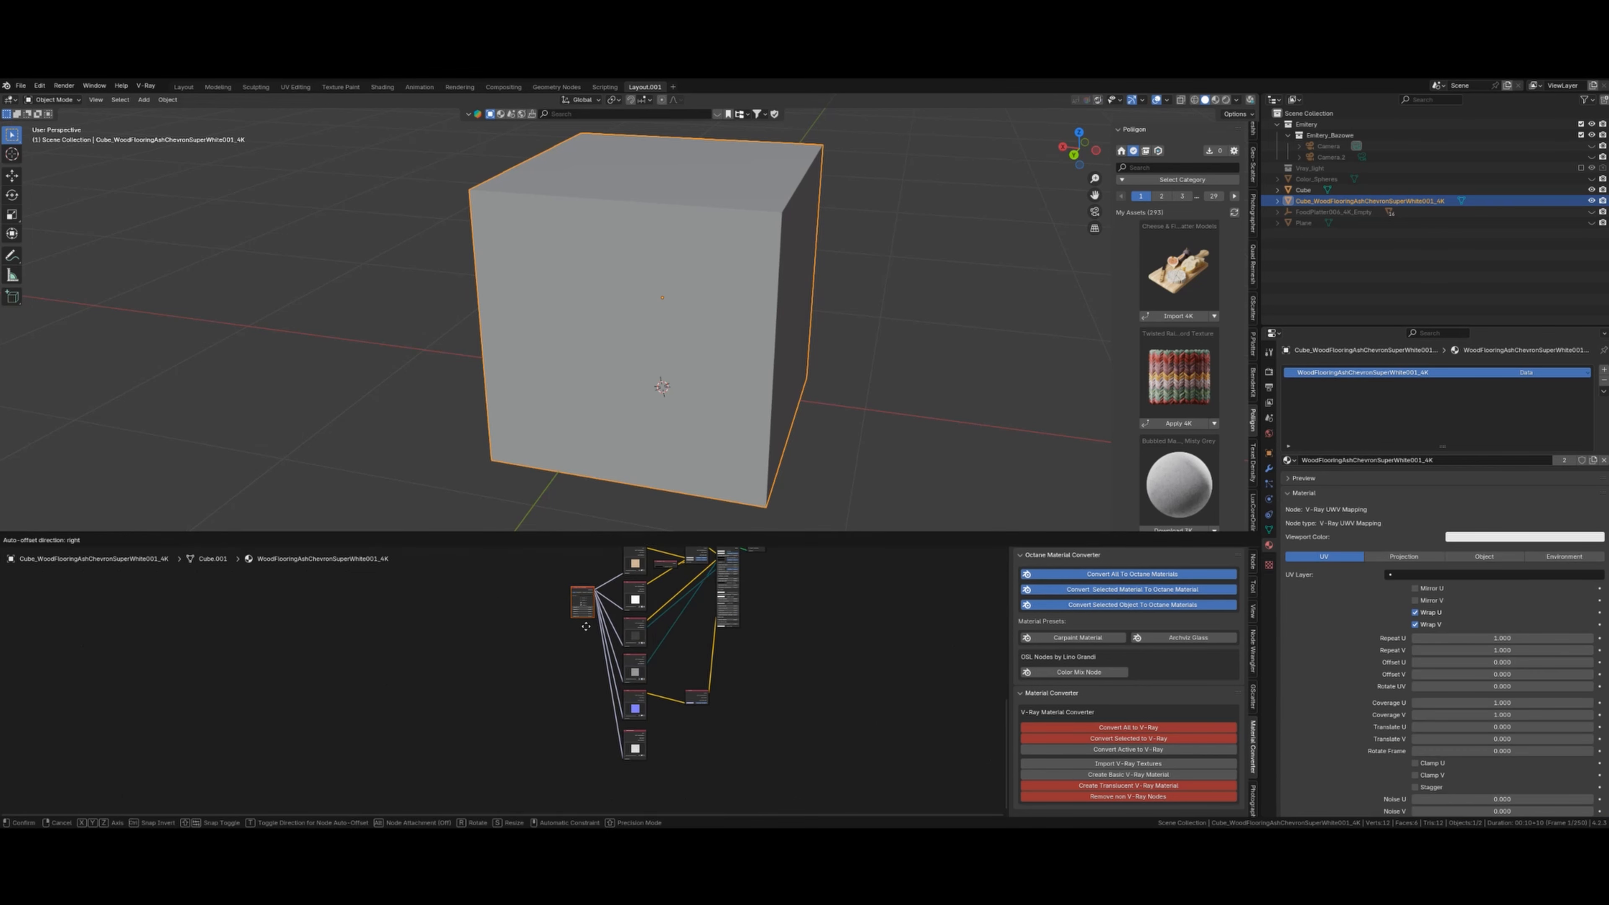
click(637, 731)
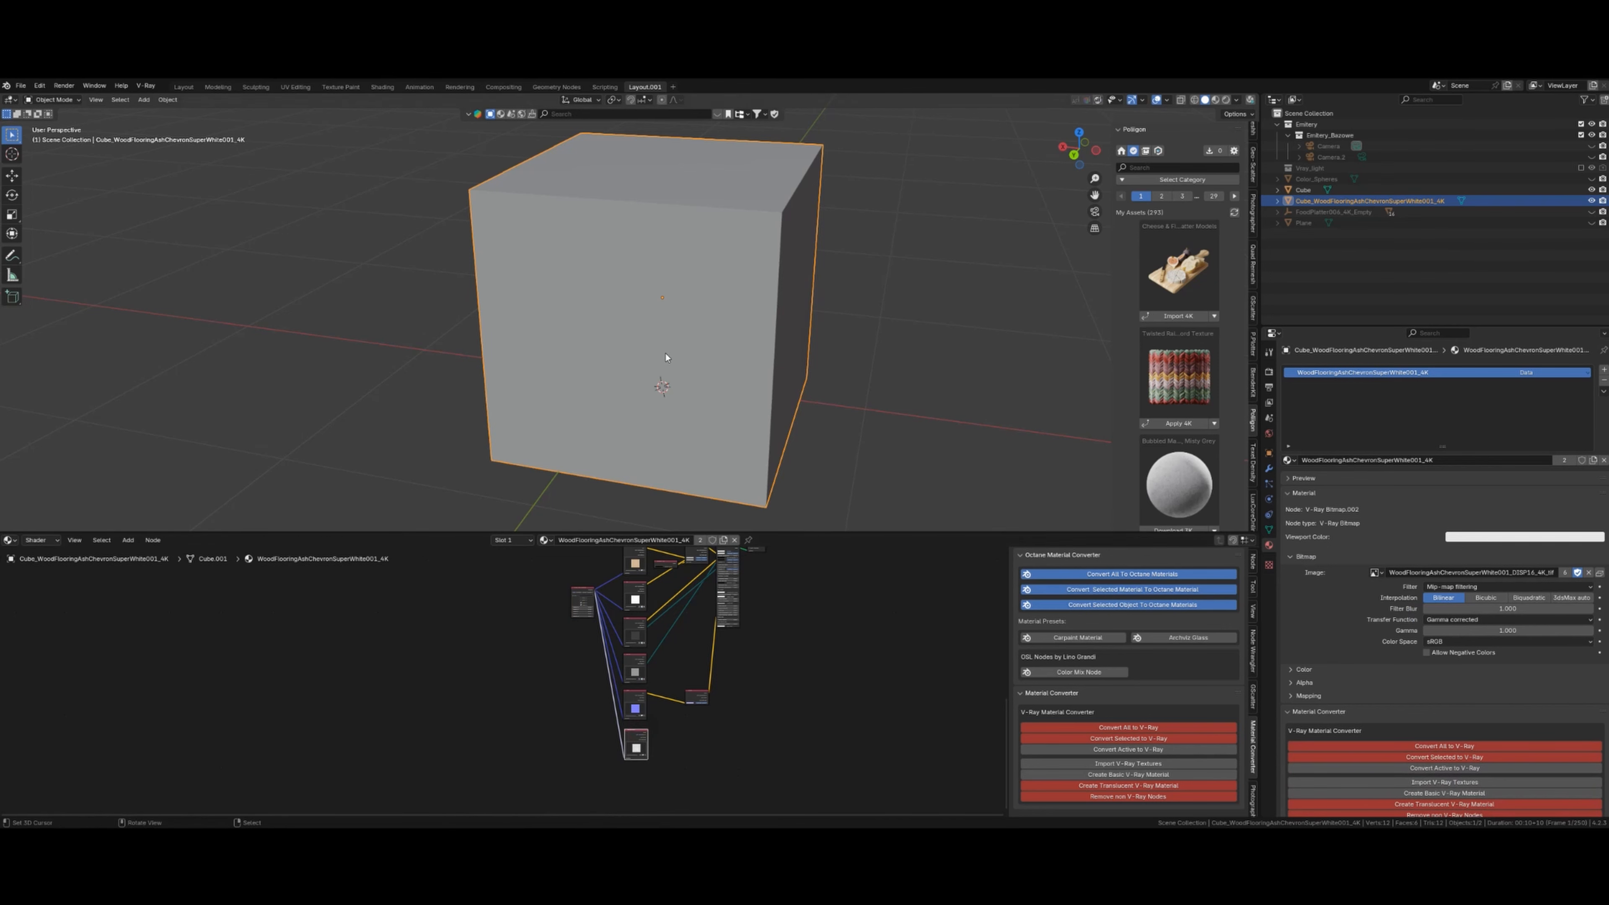
click(42, 540)
- Switch to the Object node tree and inspect the V-Ray Subdivision and V-Ray Displacement node settings
click(54, 583)
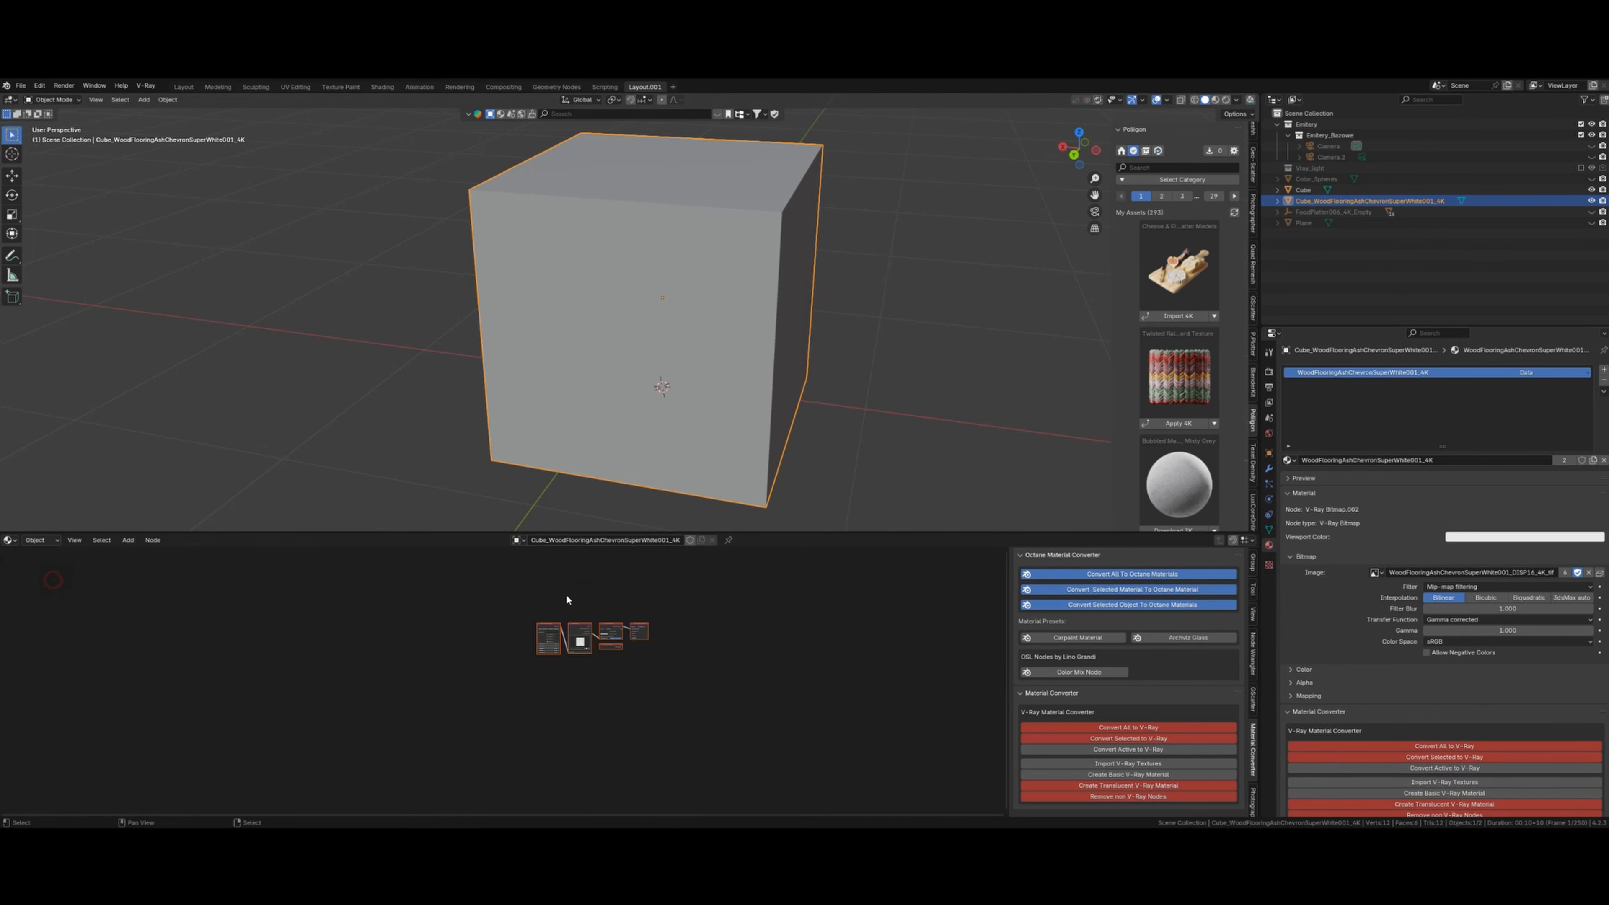
scroll(646, 671, up, 8)
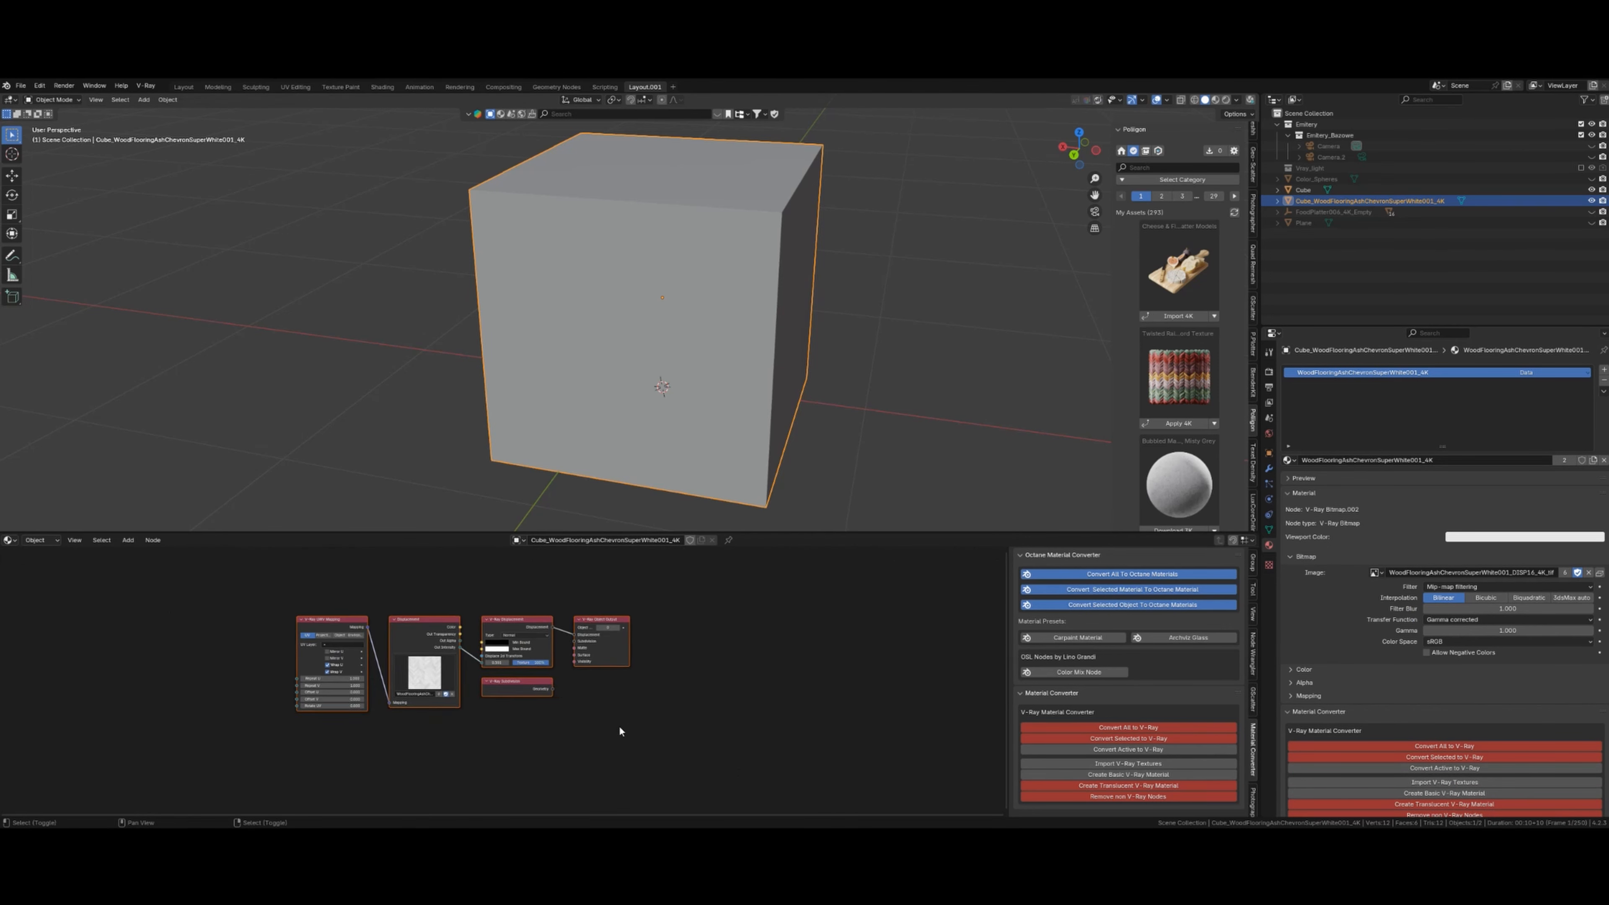
scroll(641, 736, up, 7)
shift+middle_drag(649, 725, 626, 749)
scroll(631, 744, down, 3)
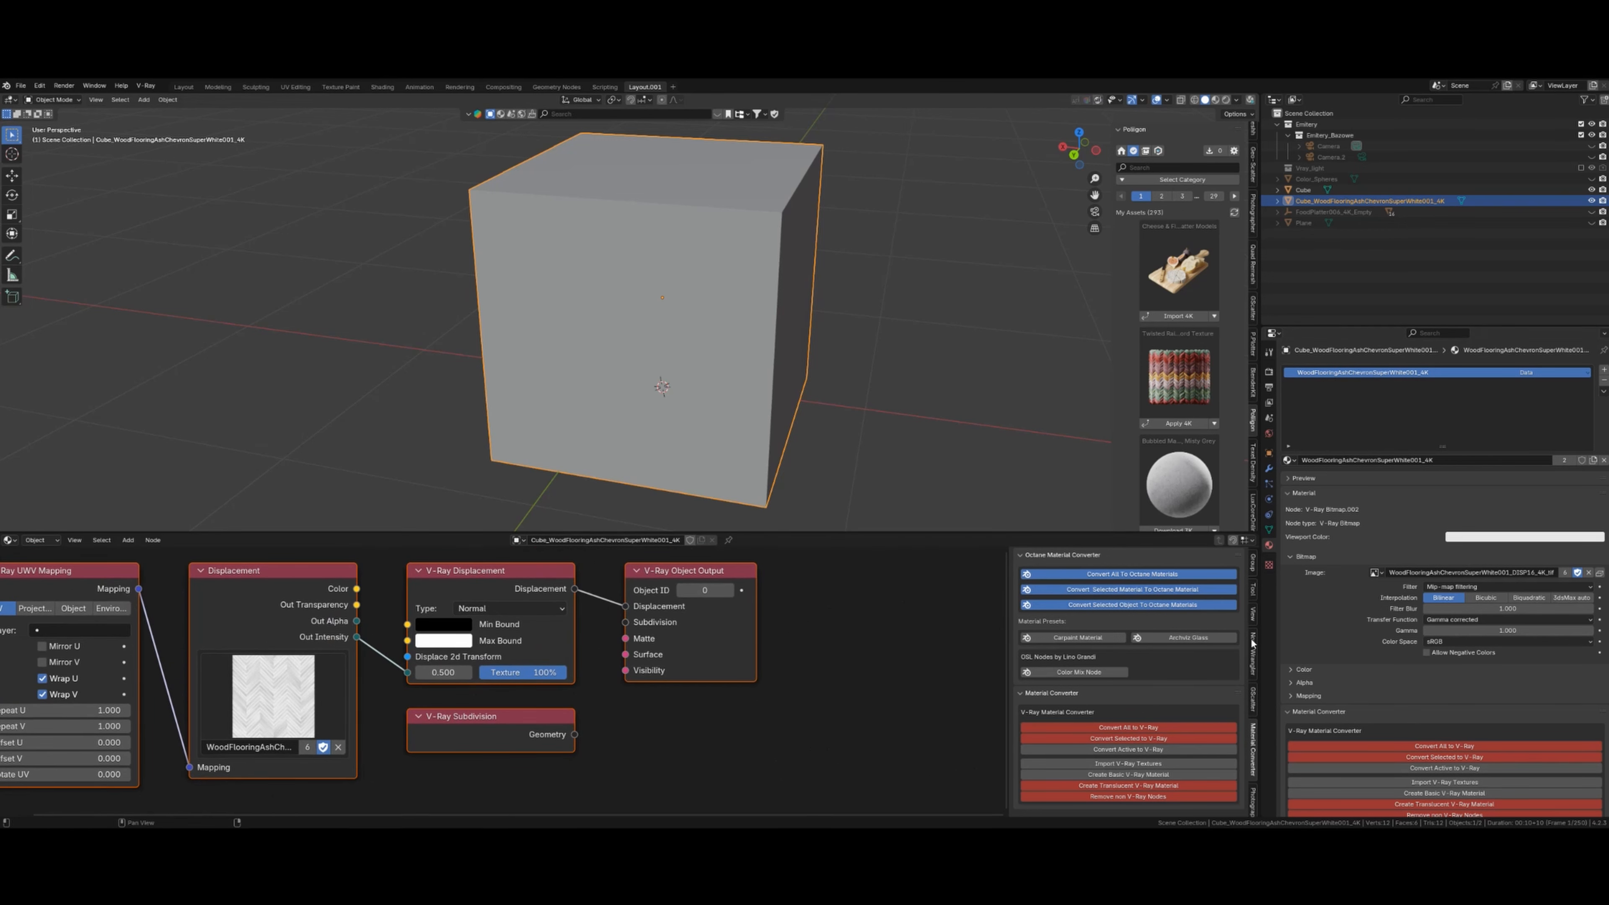
click(442, 568)
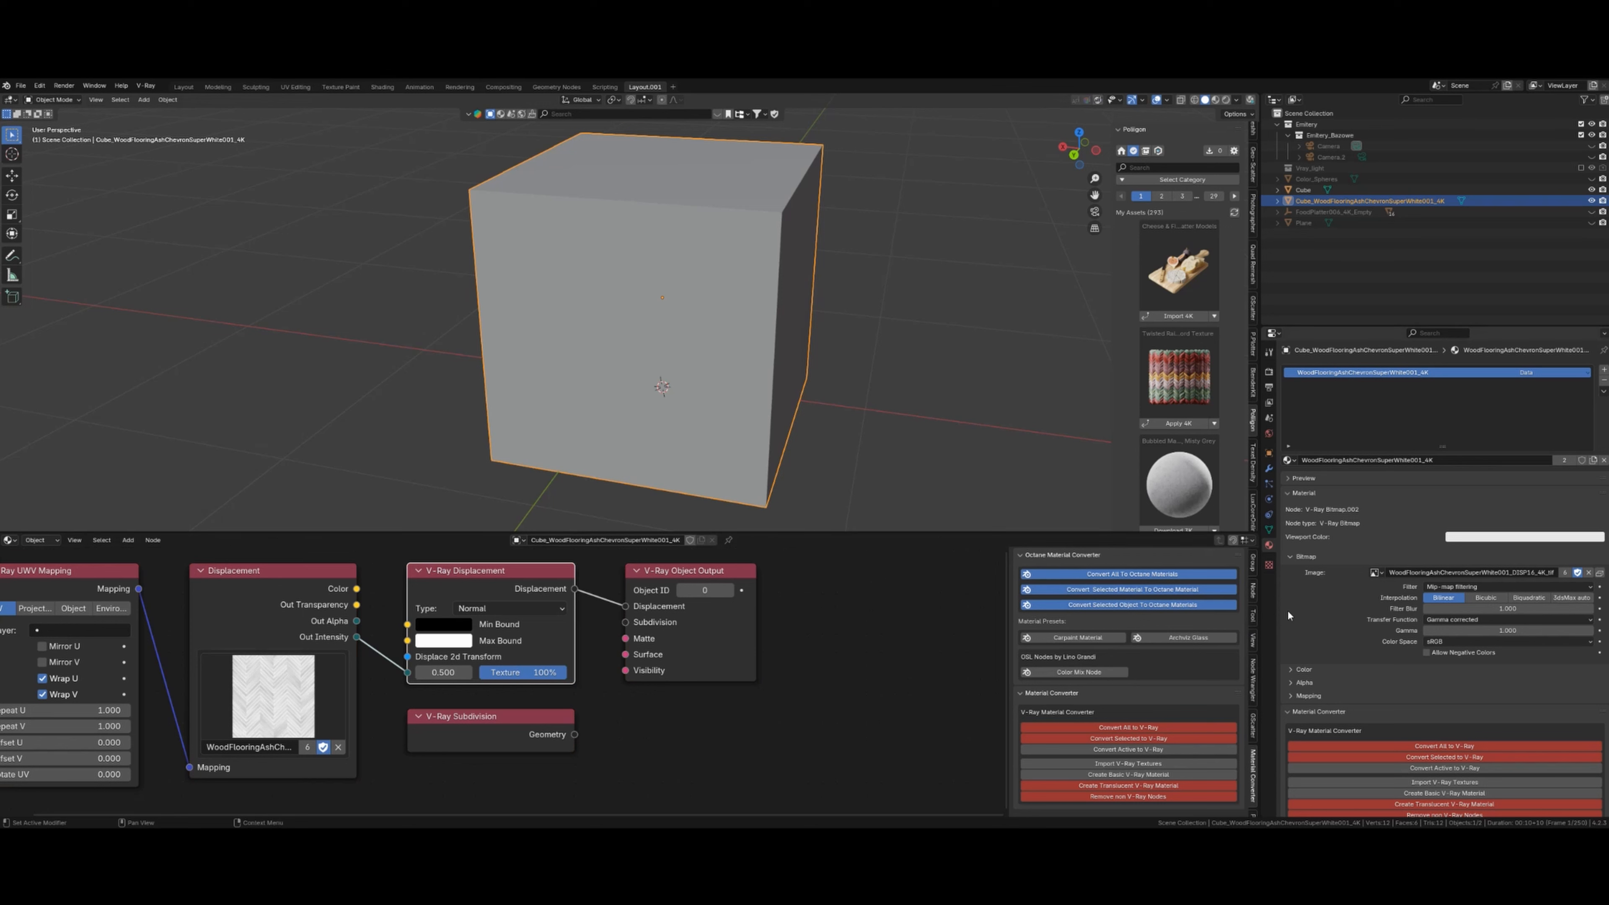
click(1253, 590)
scroll(1116, 666, down, 3)
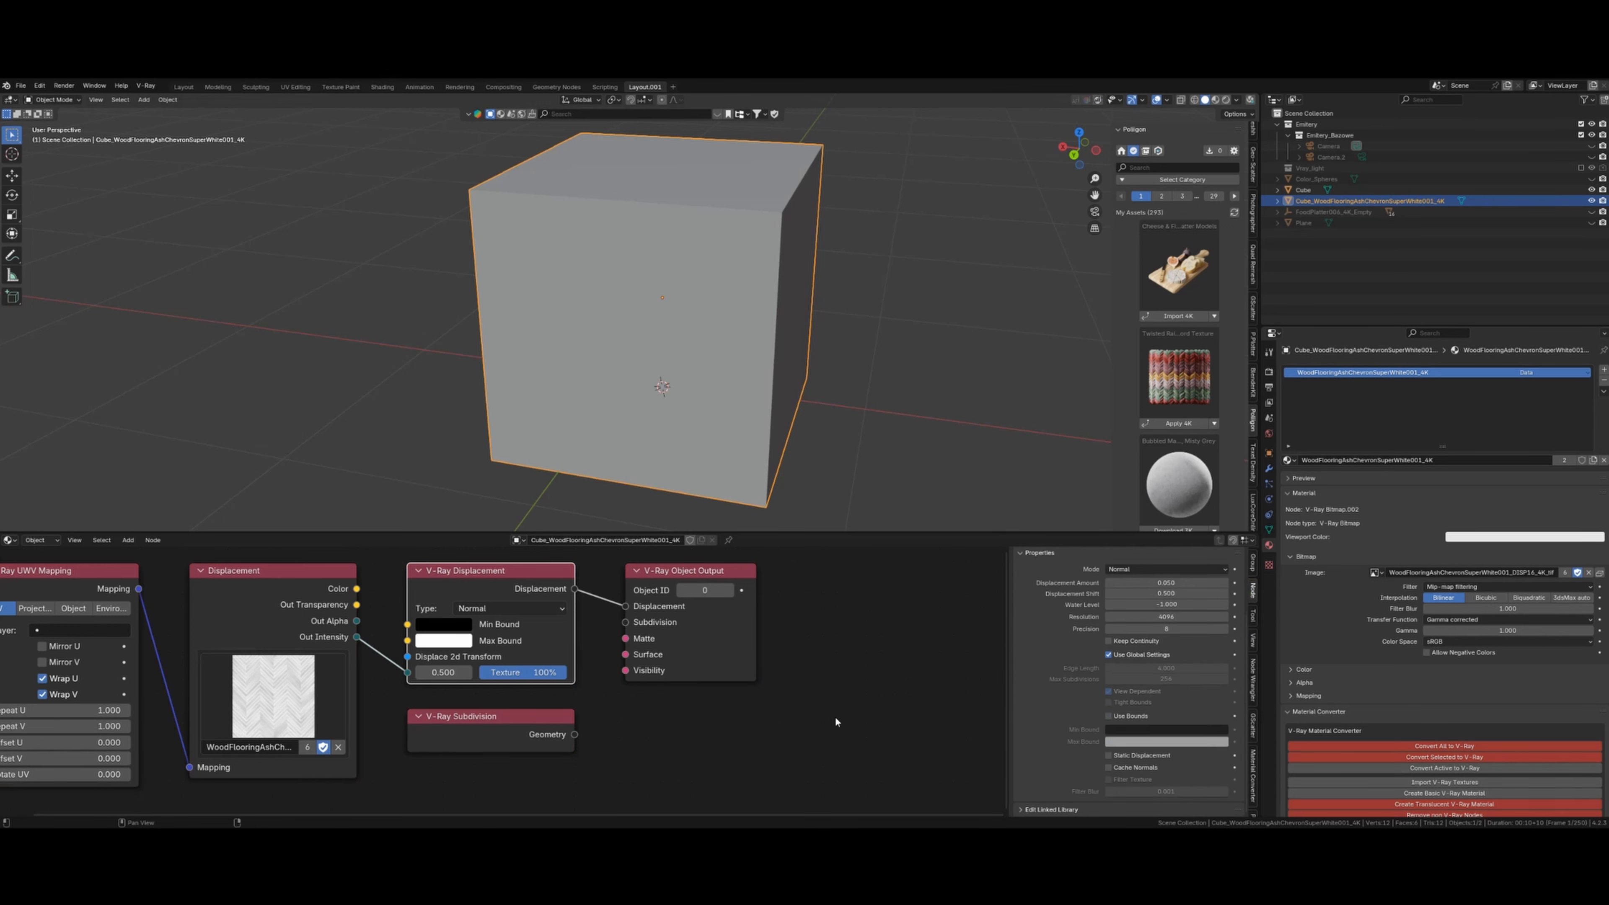
click(542, 726)
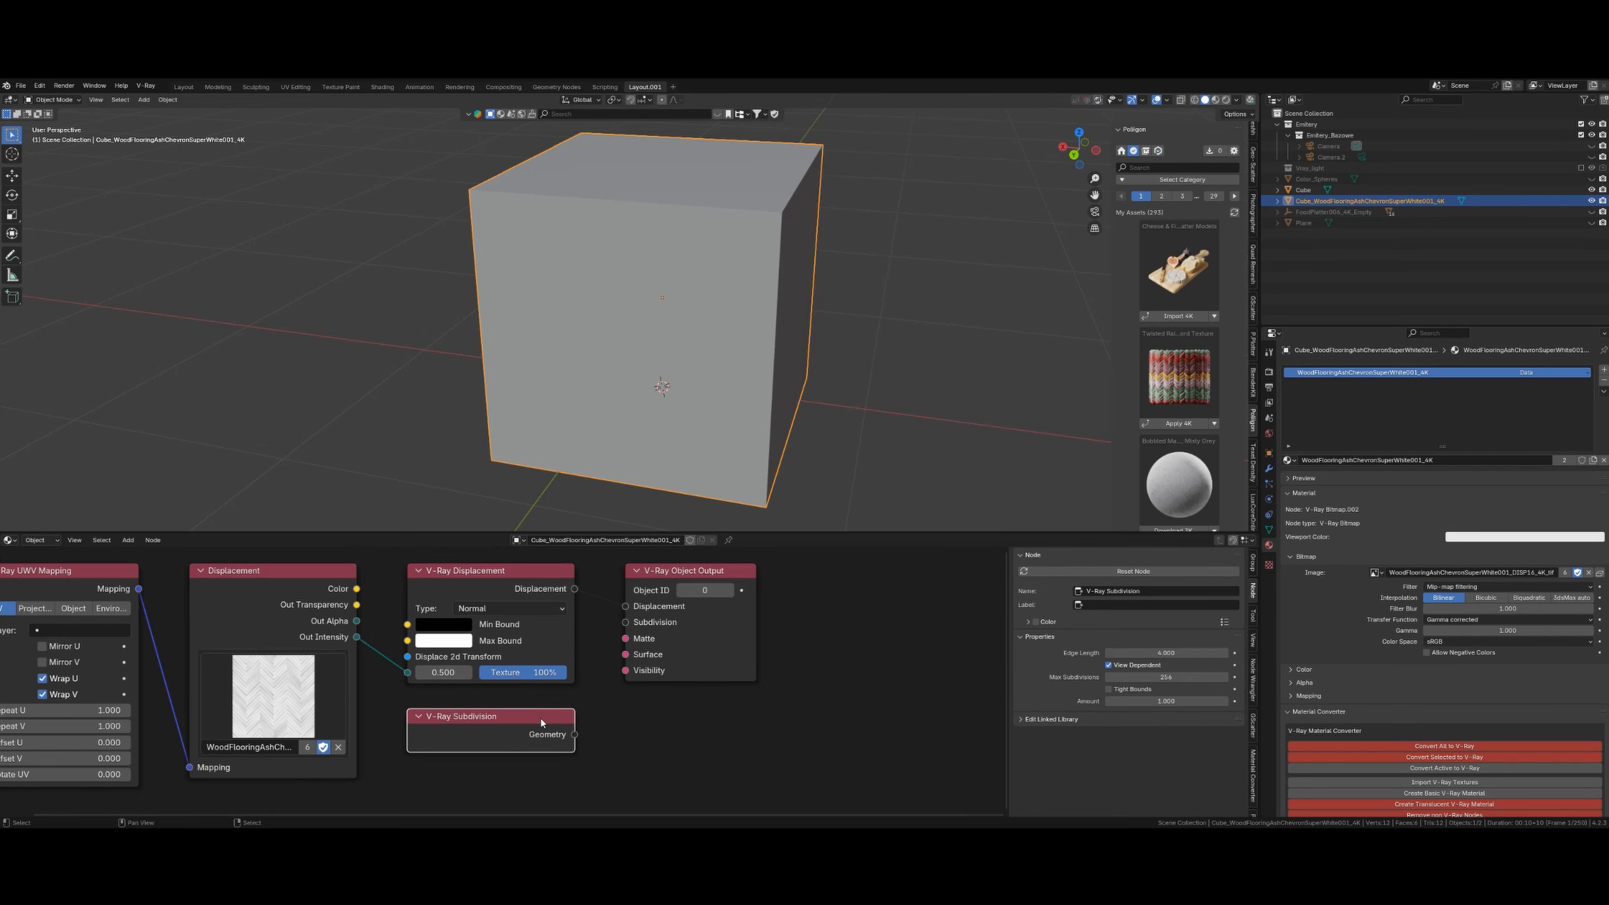
click(611, 722)
click(487, 577)
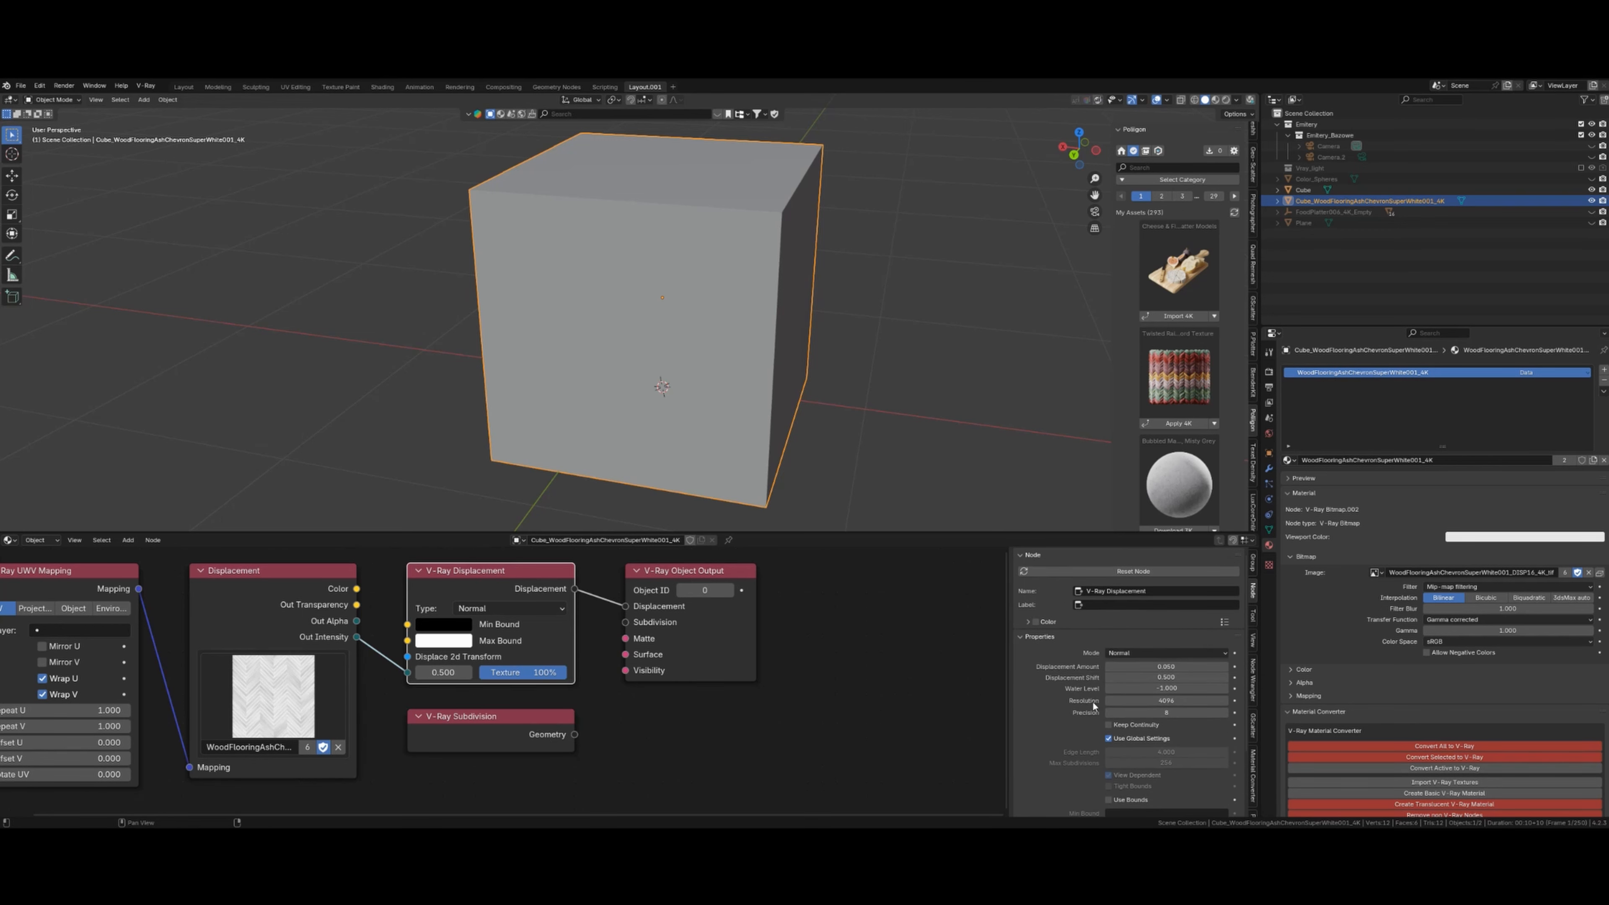
- Change the Displacement Shift to a negative value and preview the cube in rendered shading
click(1169, 677)
text(0)
text(-)
key(Return)
middle_drag(672, 415, 743, 384)
key(shift+z)
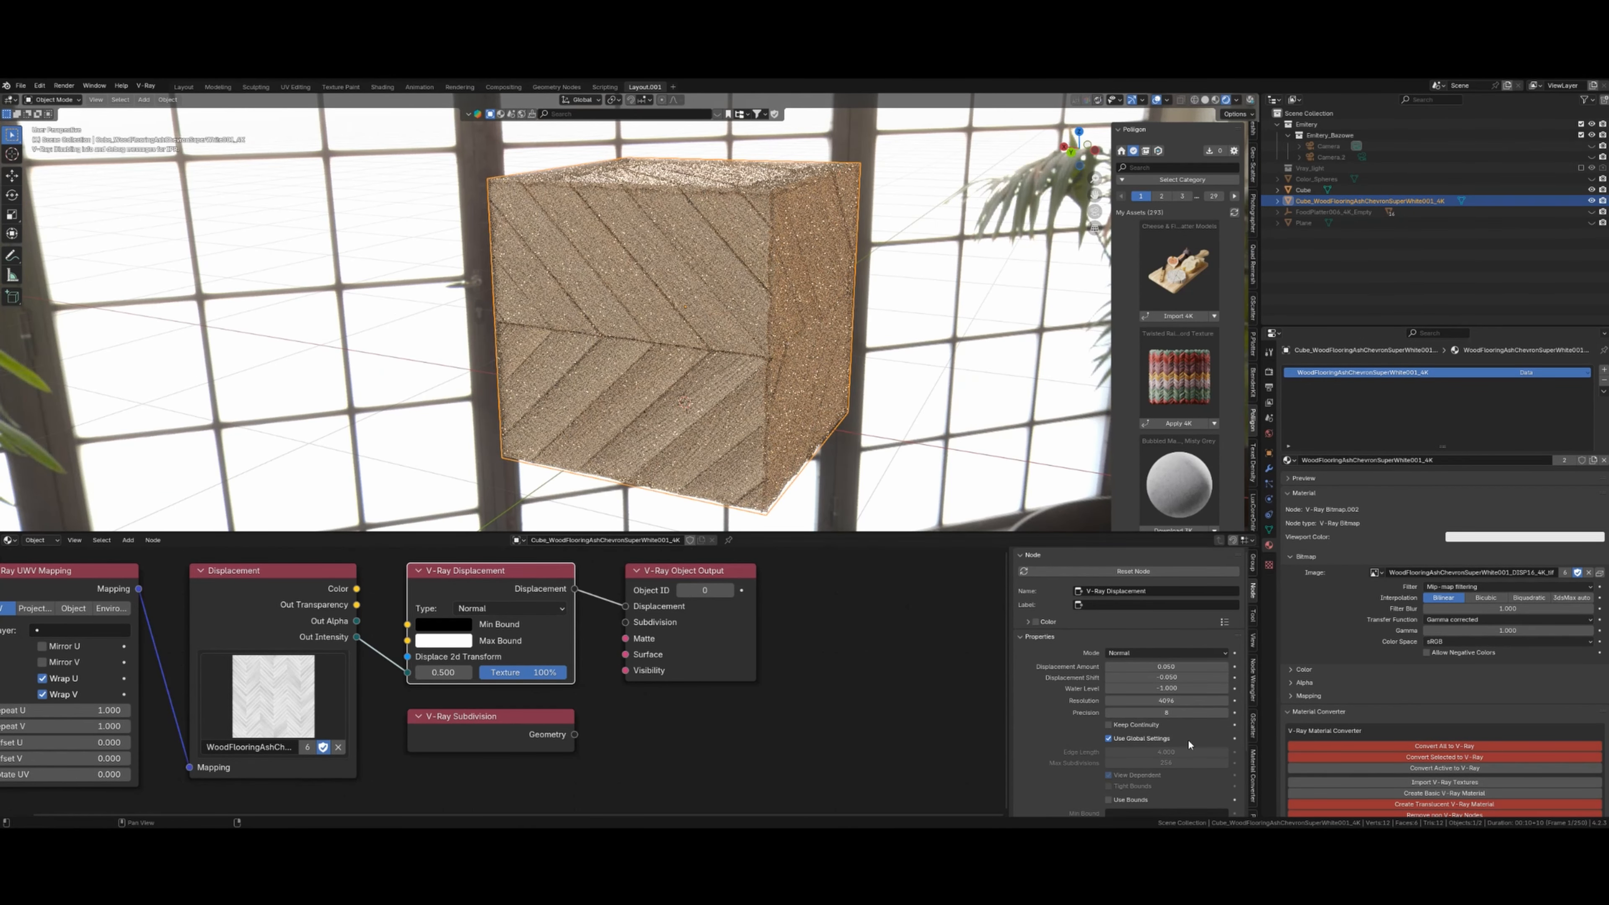
- Set Displacement Amount to 0.020 and Shift to -0.020, keeping resolution at 4096, and inspect the rendered cube
click(1171, 701)
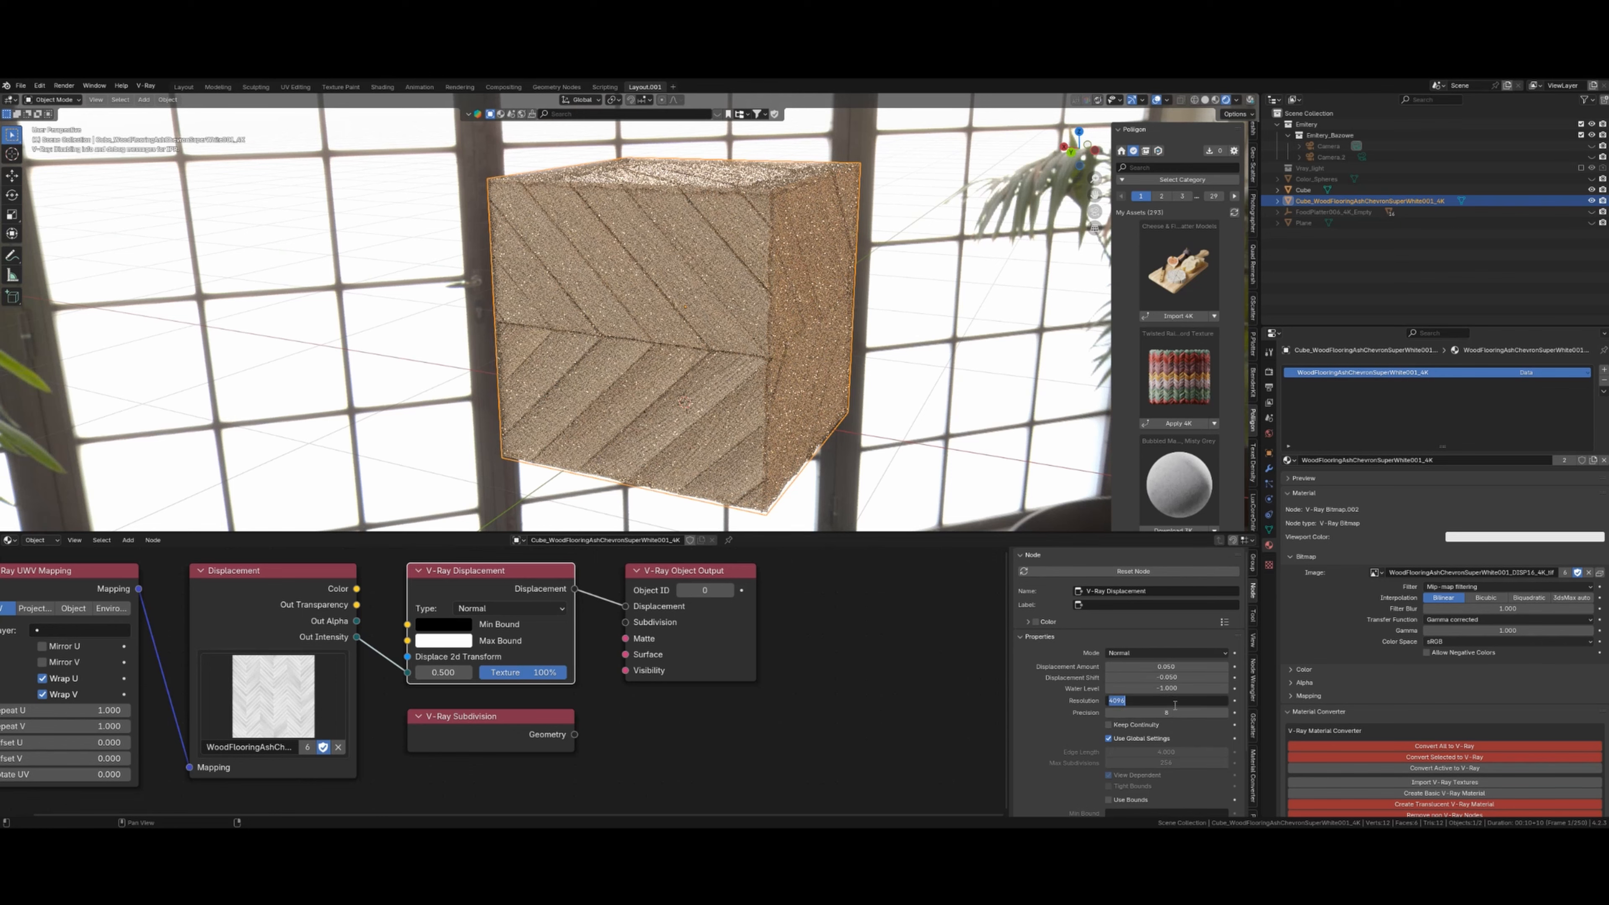
key(Return)
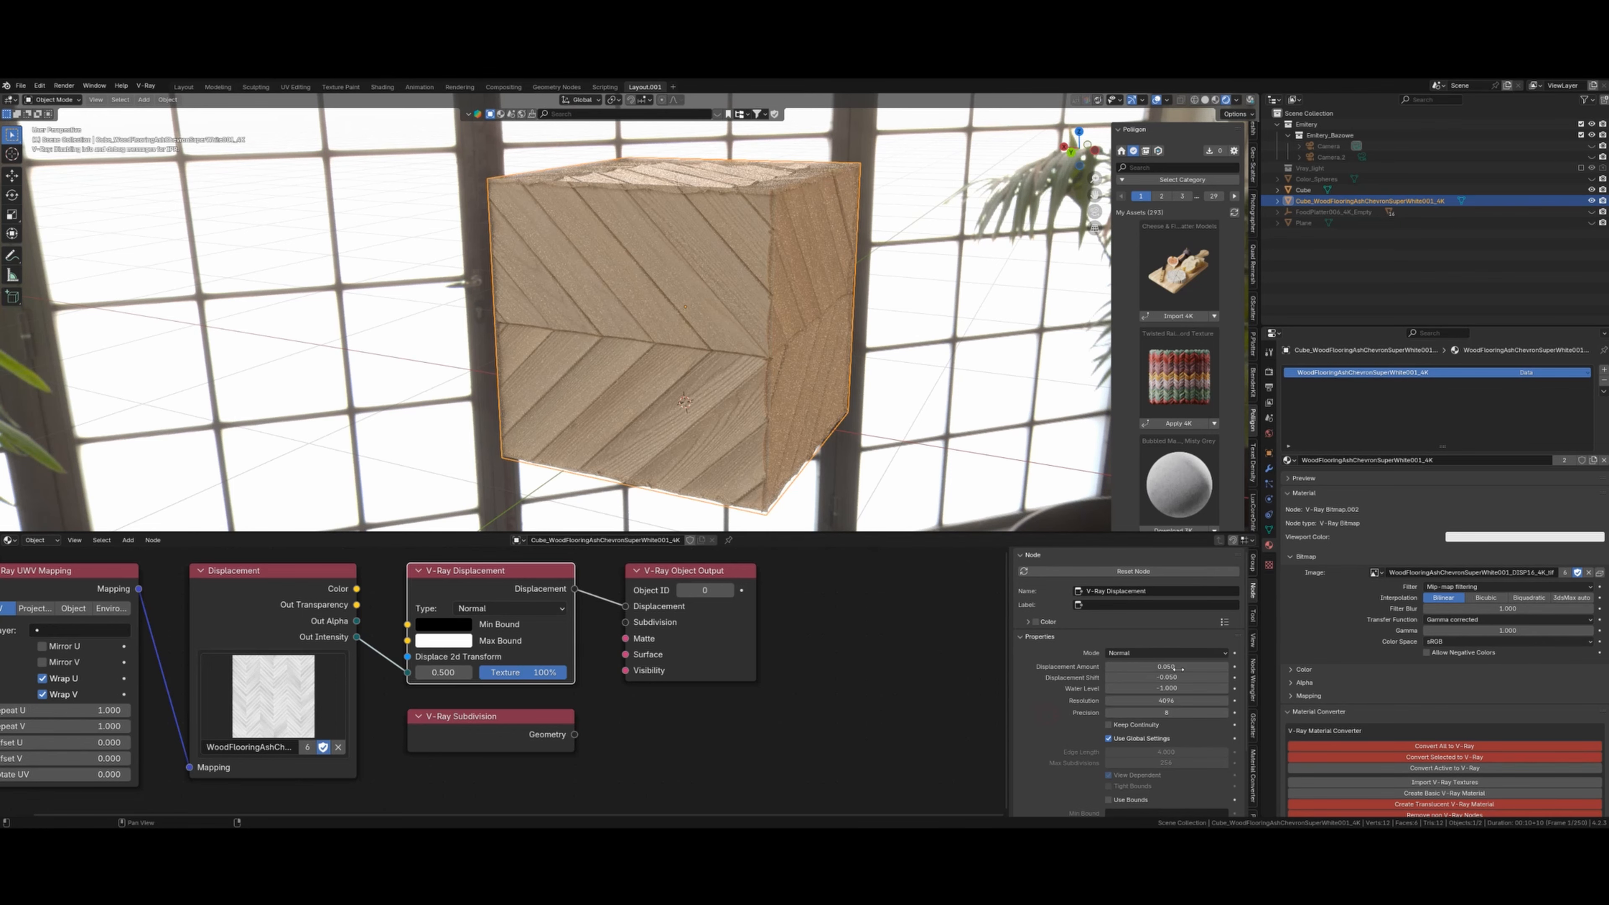
click(1178, 665)
text(0.)
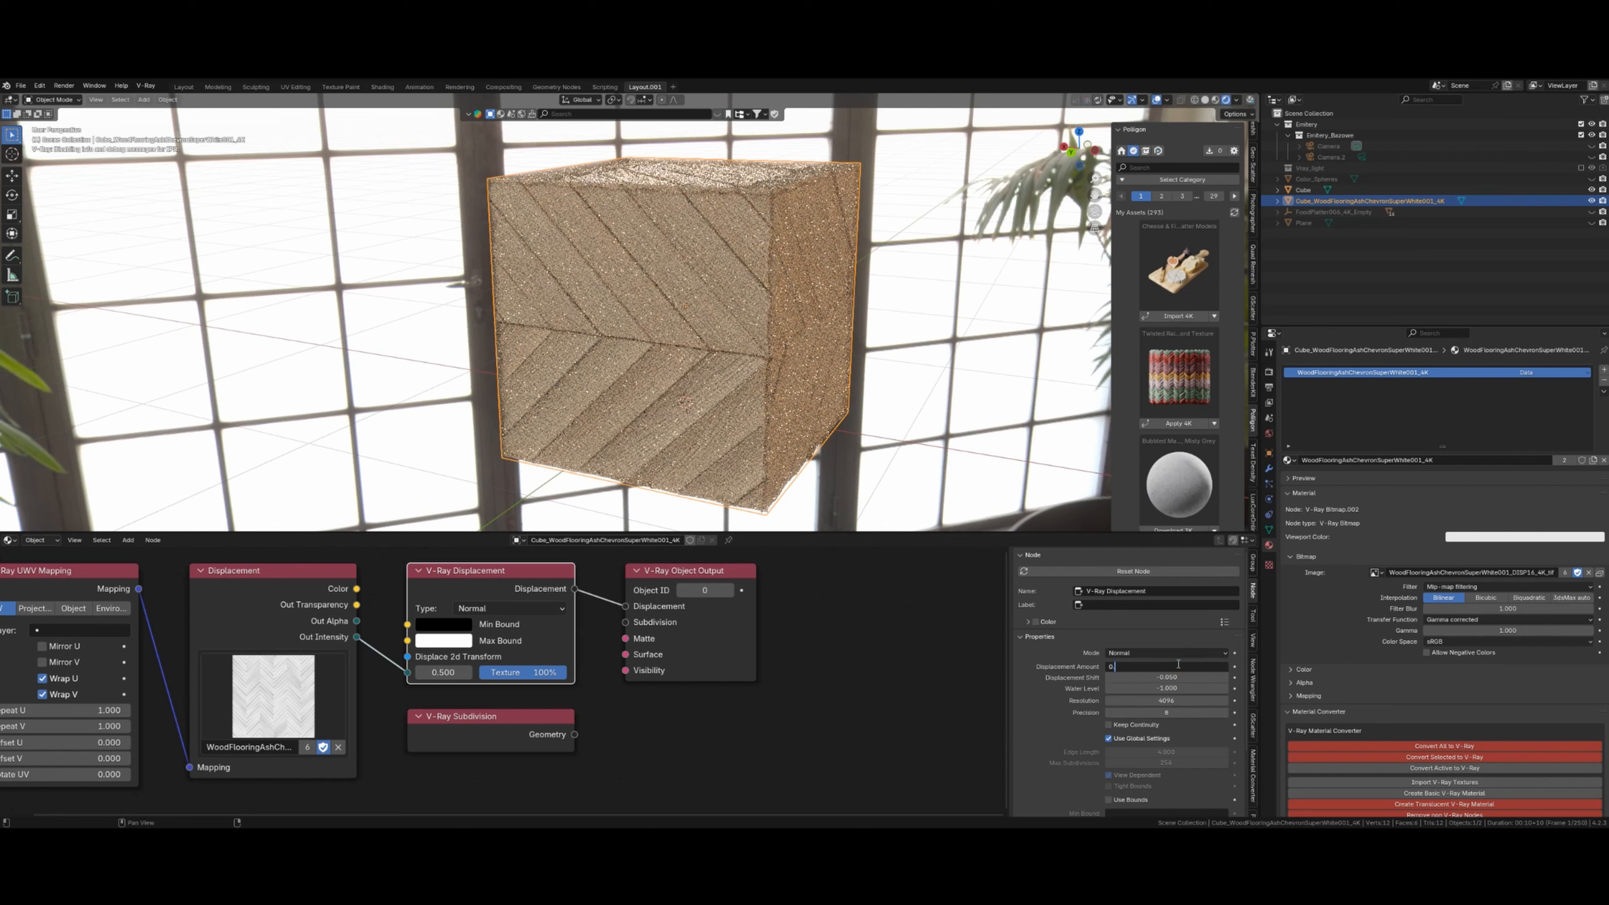
key(Tab)
text(0.0)
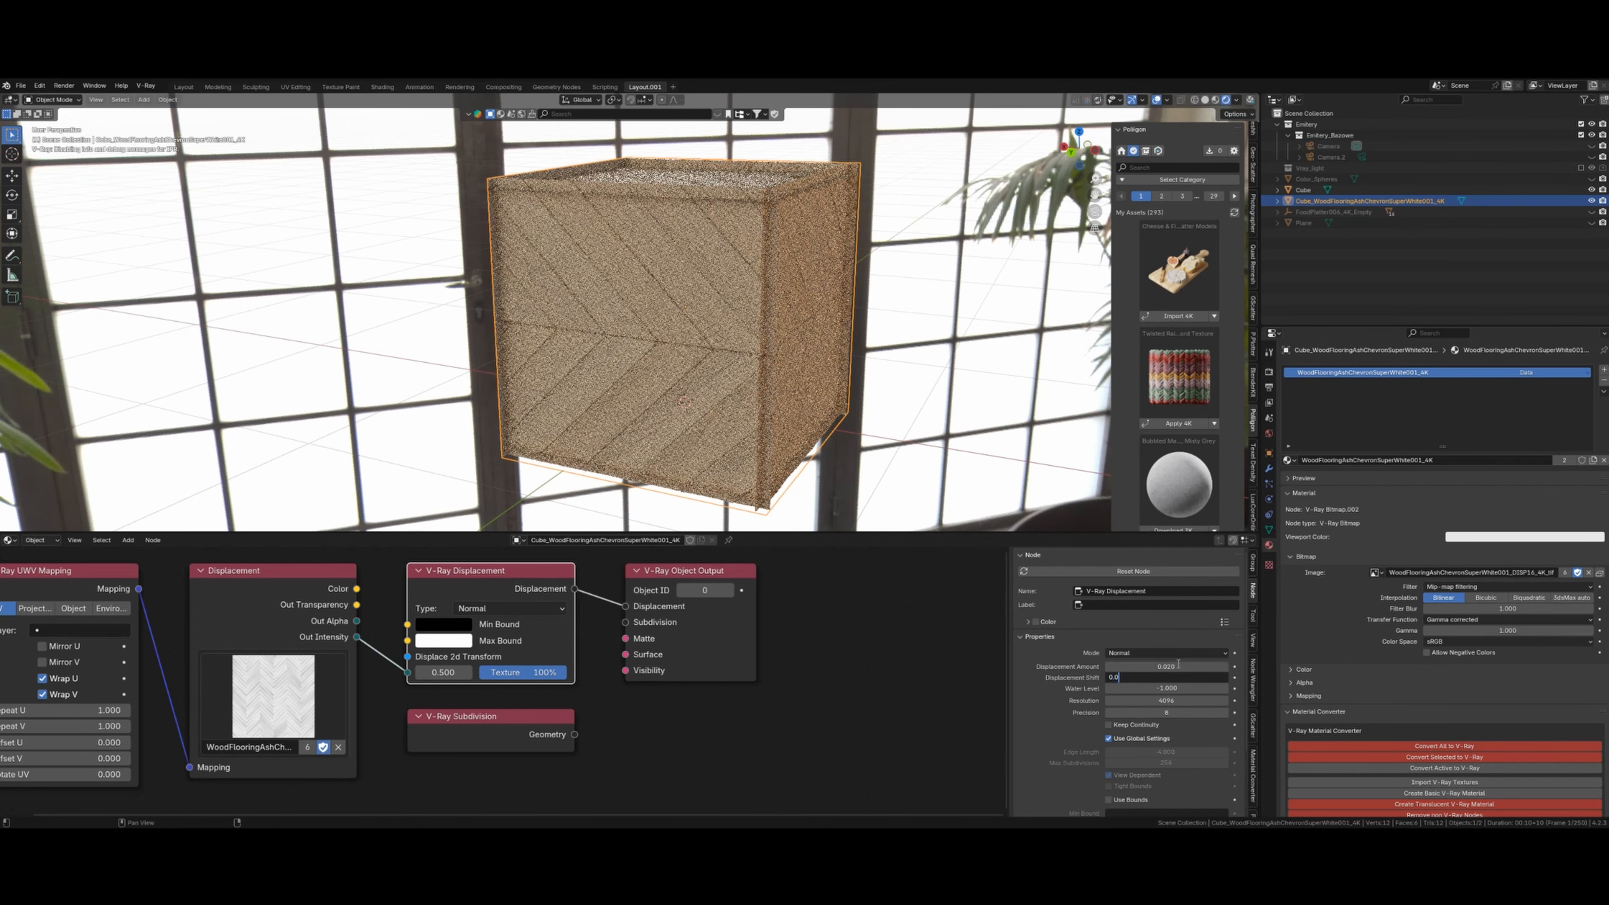
text(2)
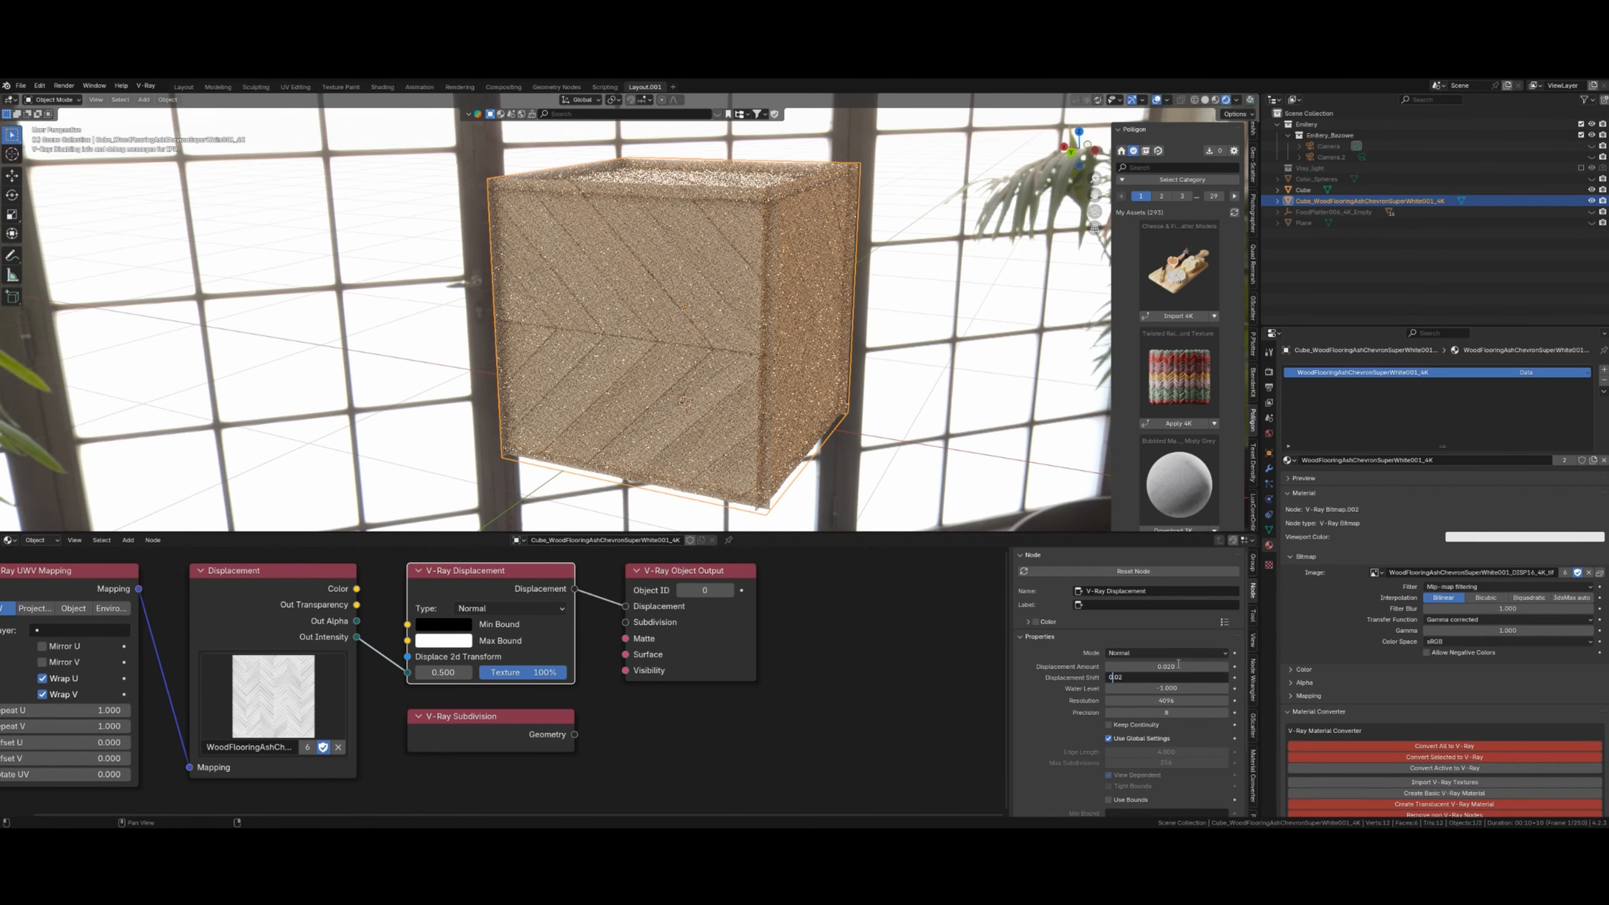
text(-)
key(Return)
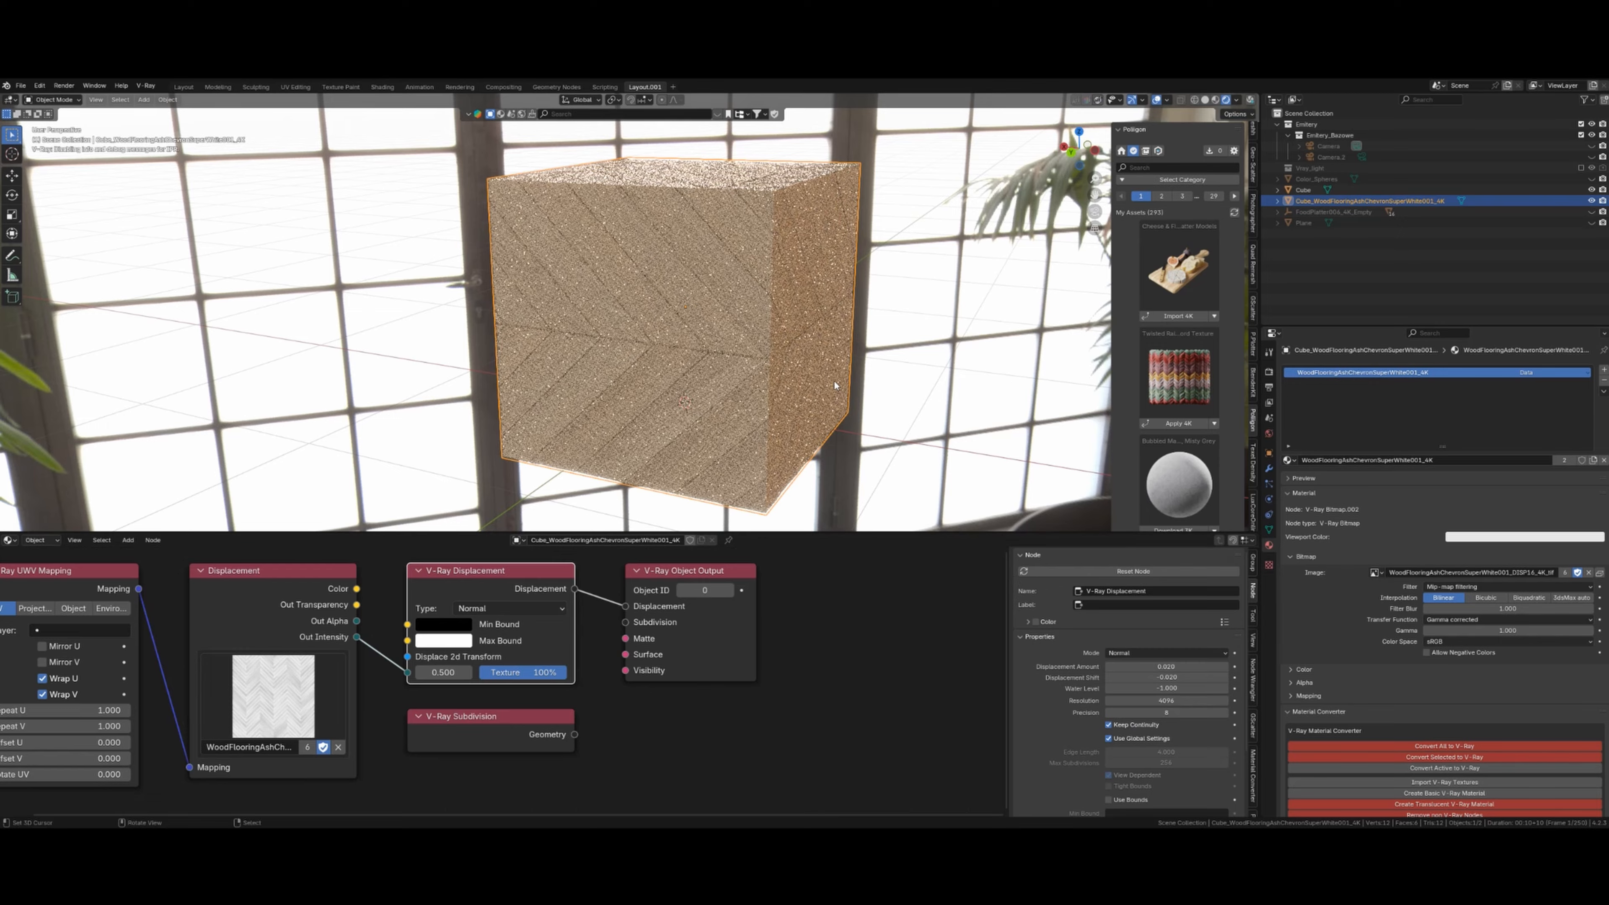
middle_drag(849, 396, 681, 346)
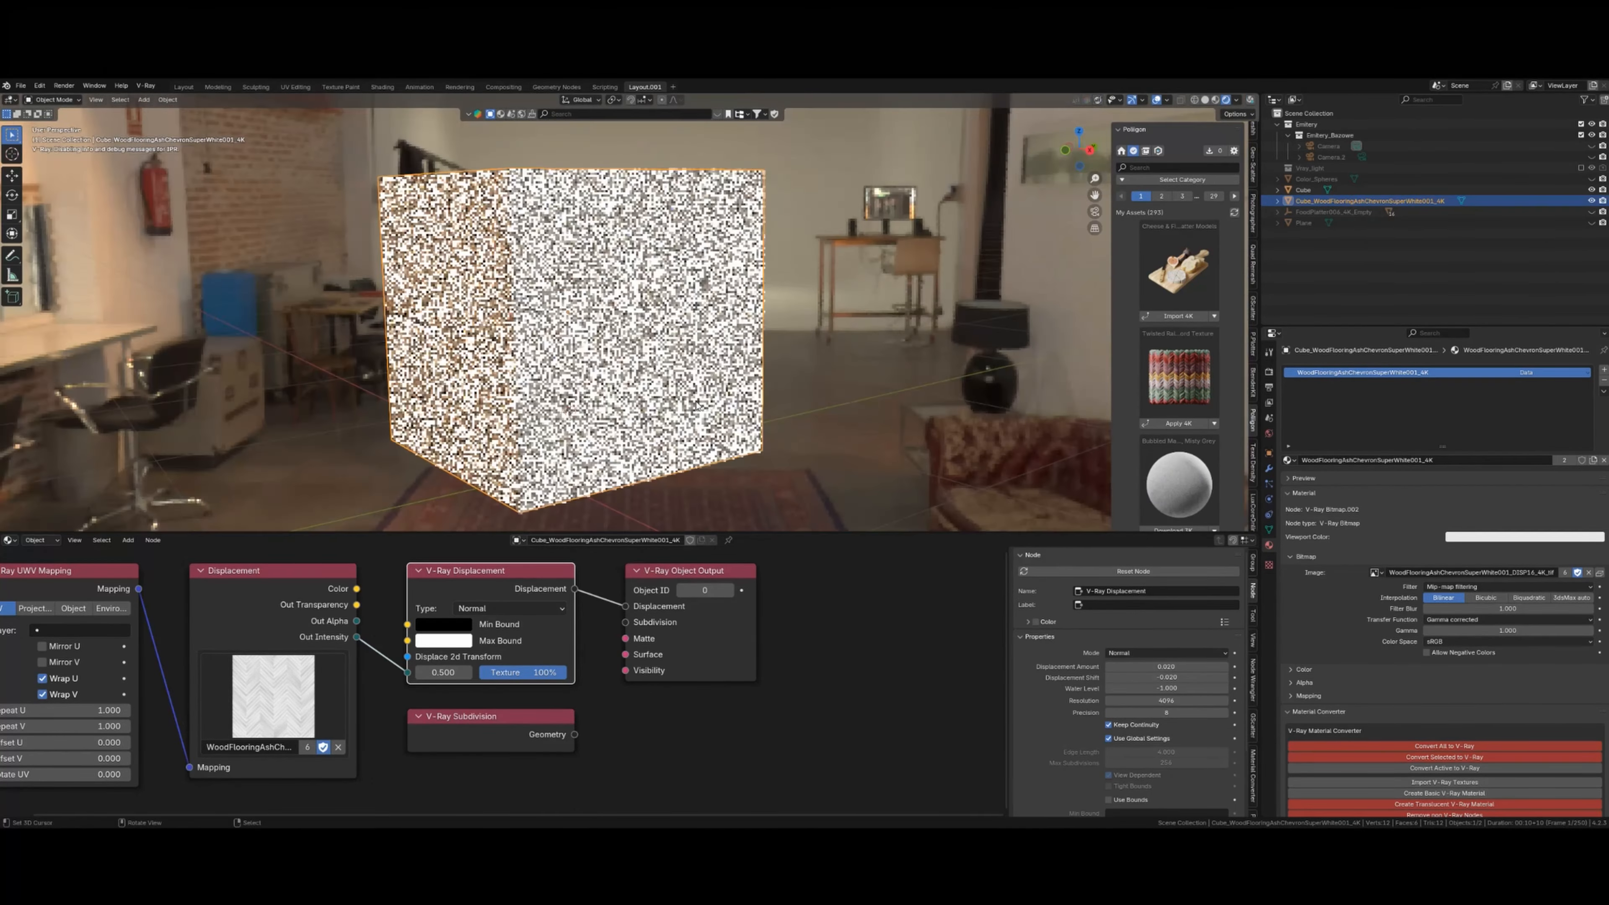
right_click(679, 336)
key(shift+z)
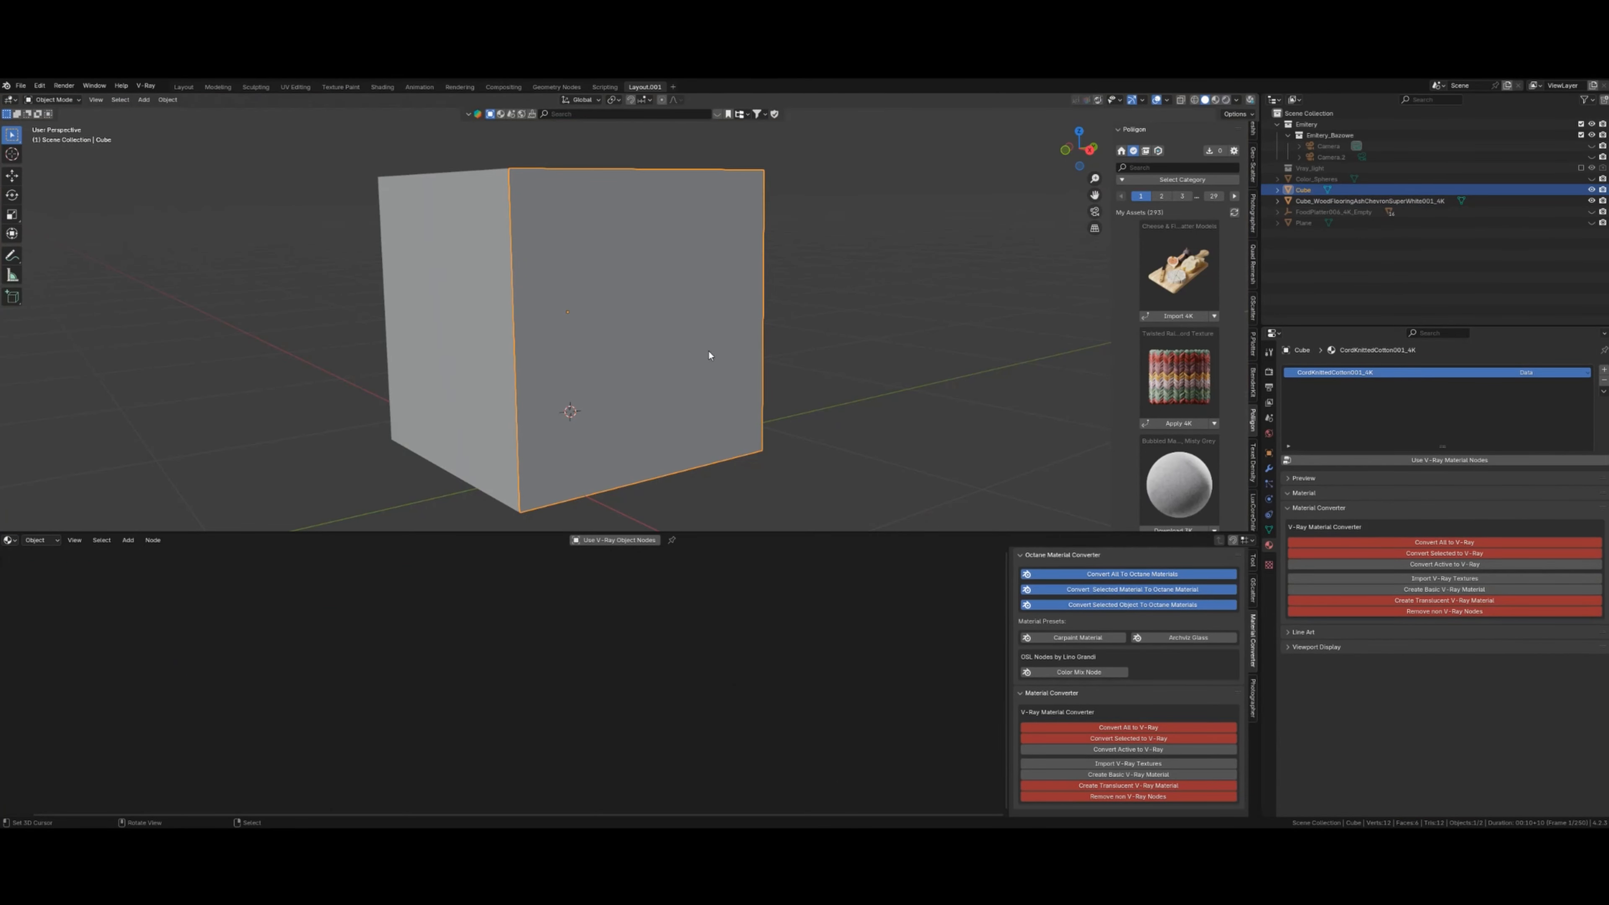
- Convert the Cube's CordKnittedCotton001_4K material to V-Ray nodes, then show its object node tree
scroll(544, 457, down, 1)
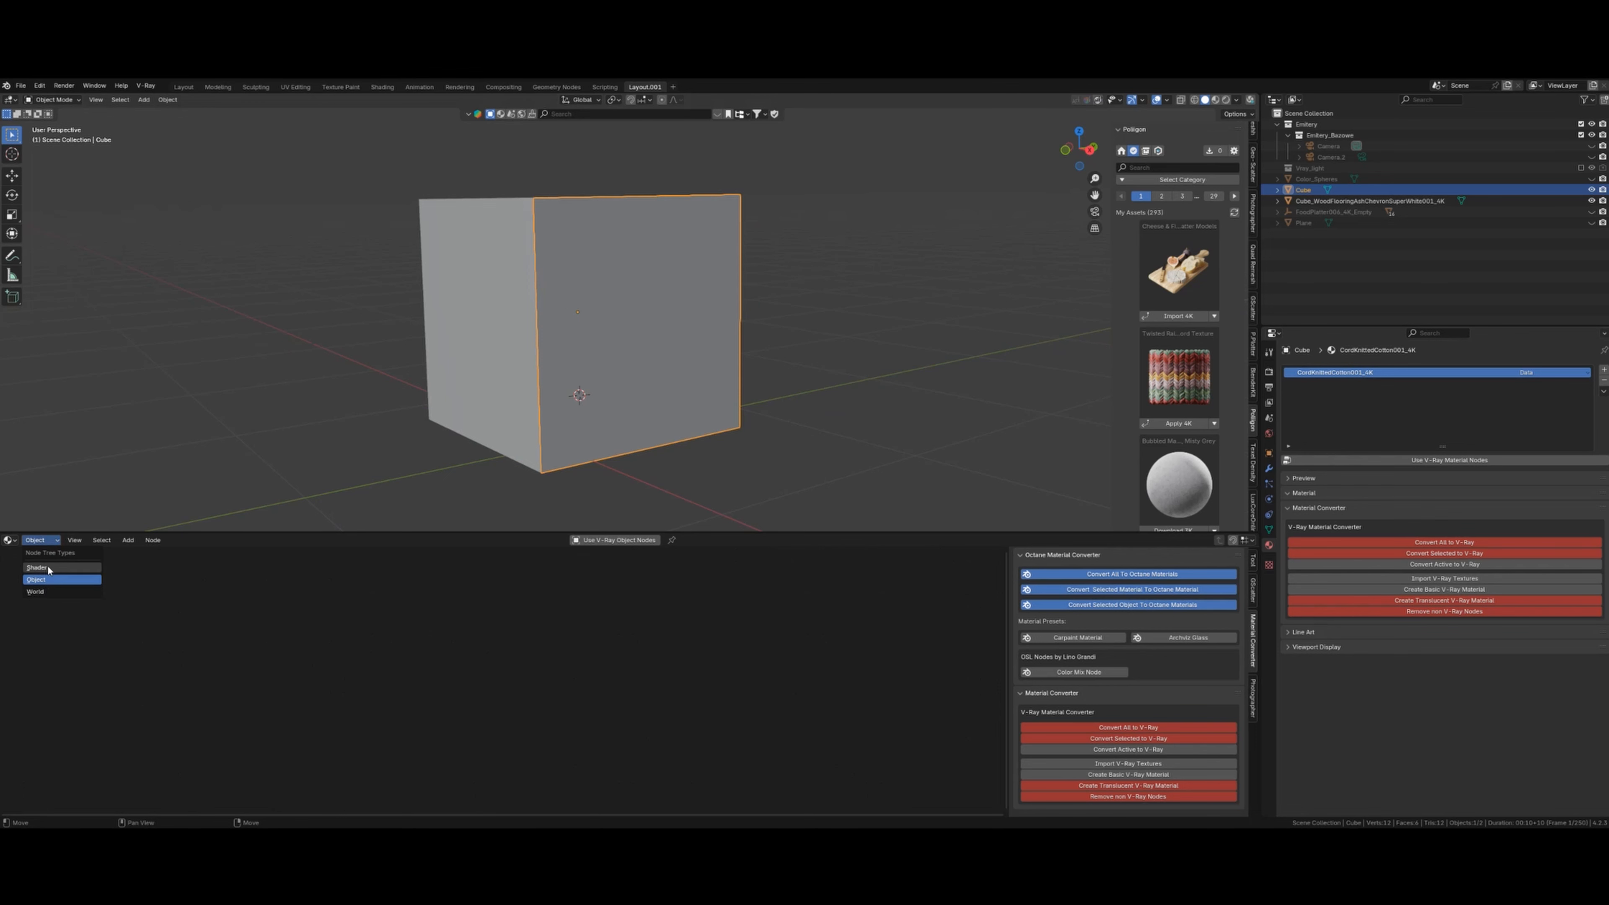
click(48, 566)
scroll(534, 665, down, 8)
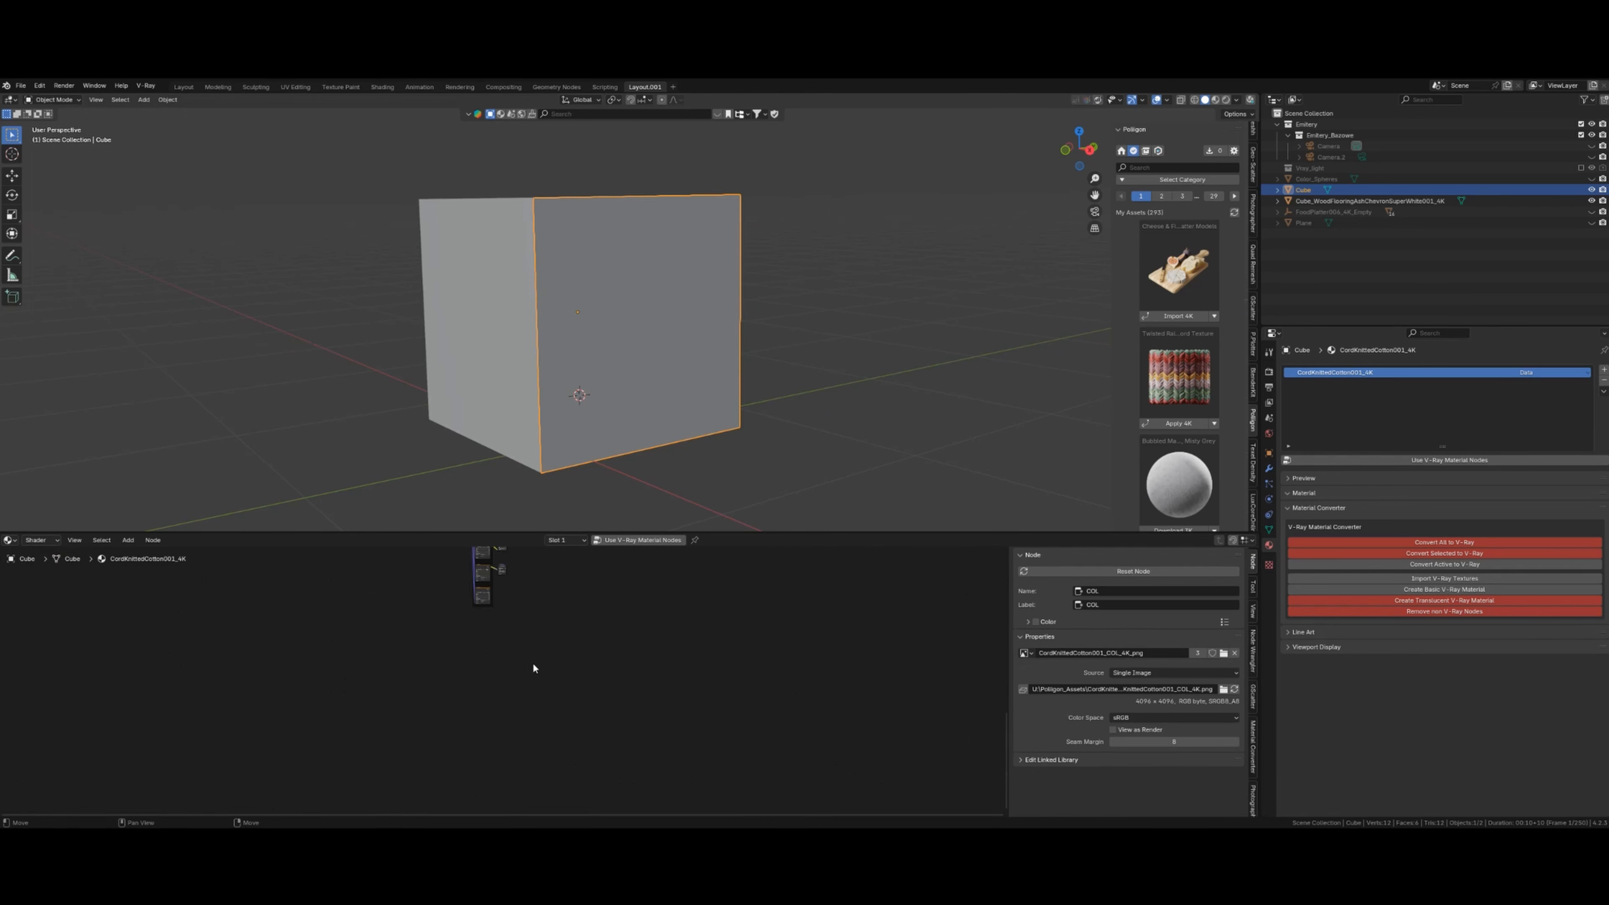
middle_drag(589, 704, 571, 772)
scroll(571, 761, up, 1)
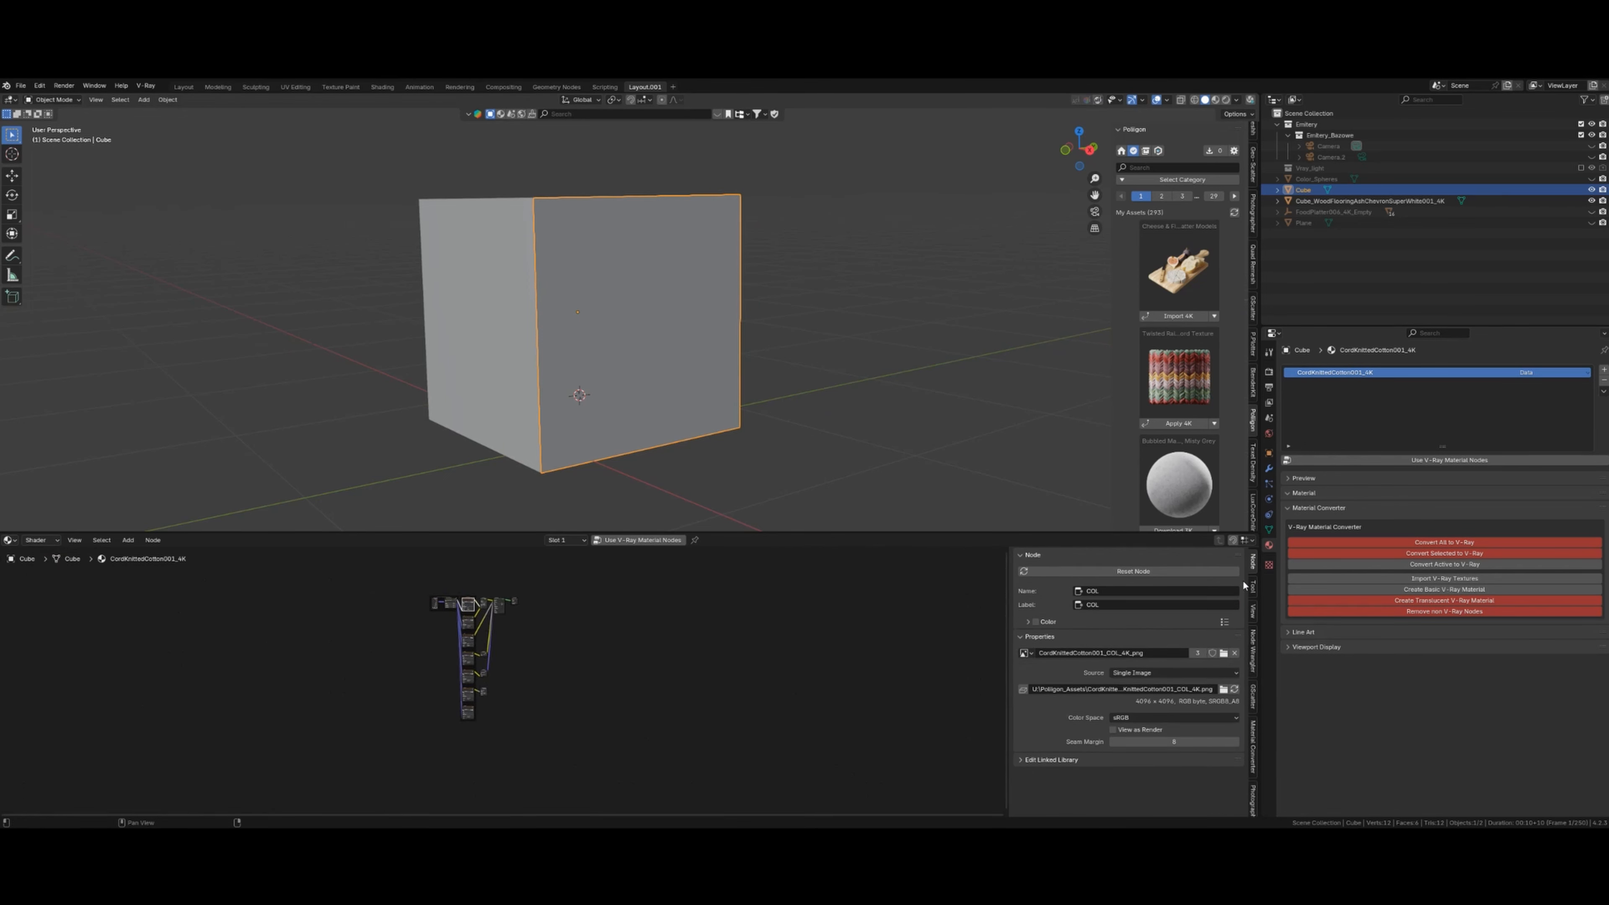
click(1254, 739)
click(1153, 751)
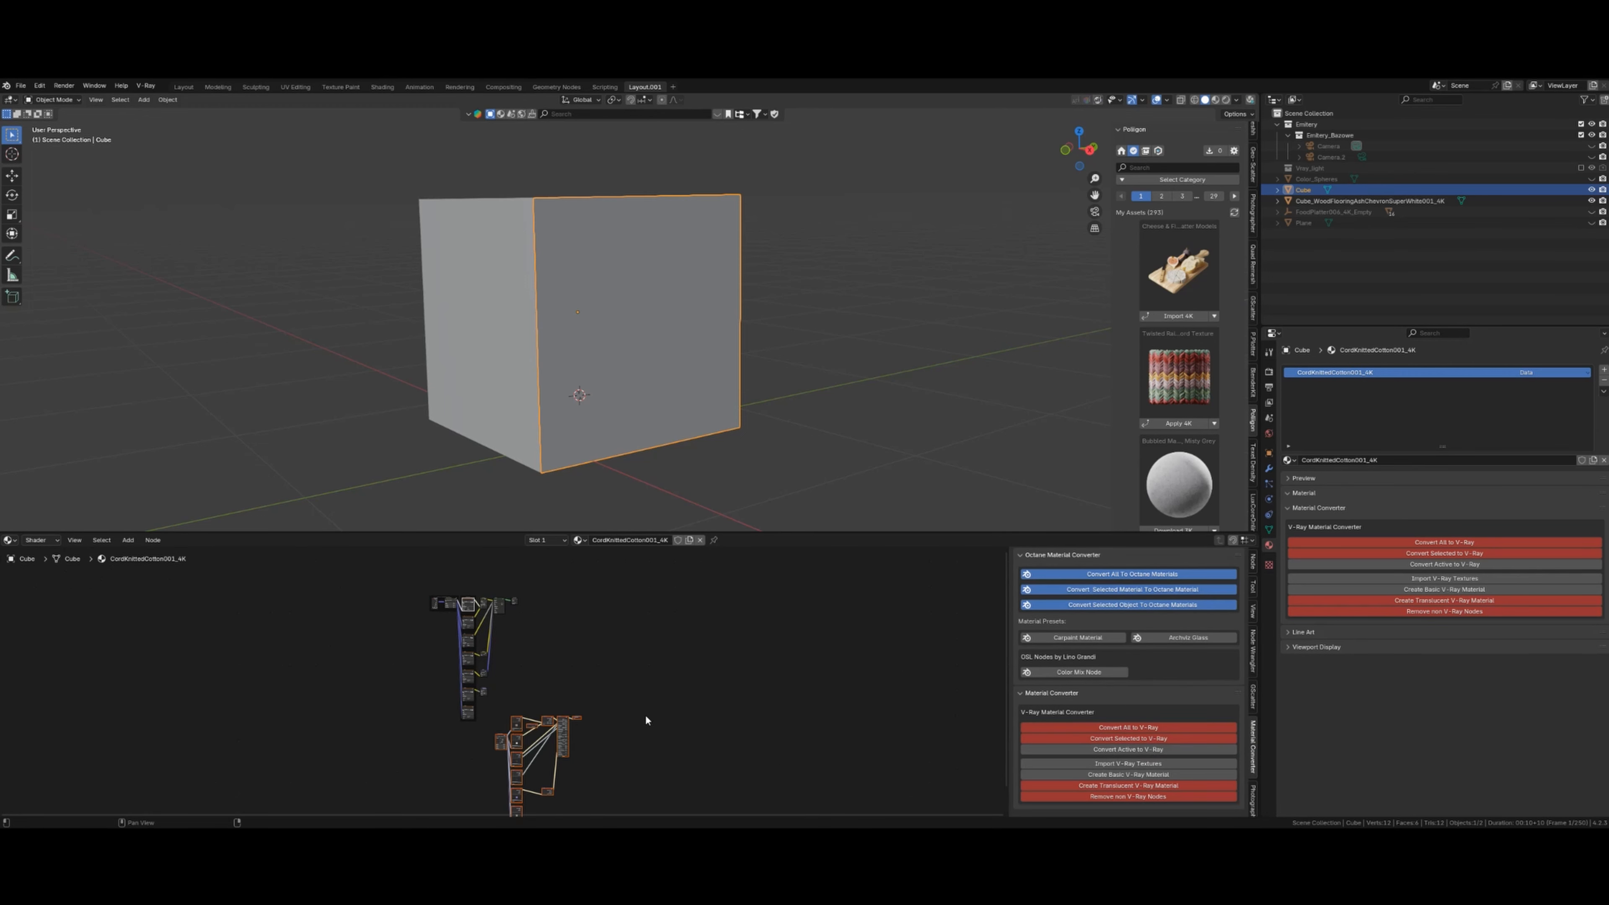
middle_drag(665, 738, 682, 654)
scroll(682, 654, up, 3)
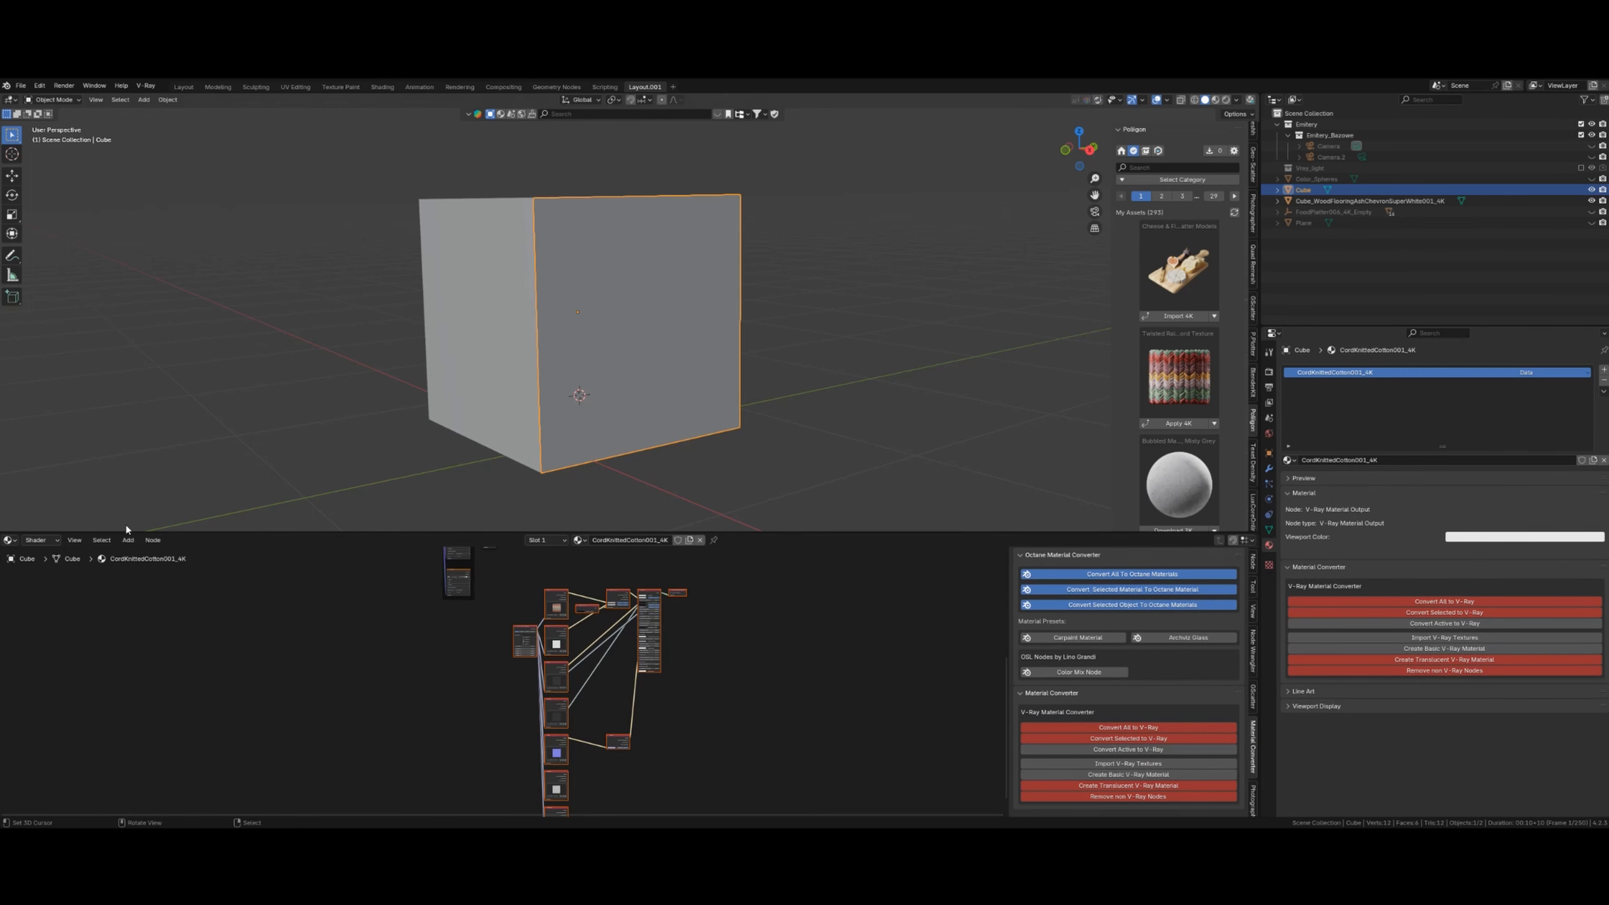
click(46, 542)
click(52, 581)
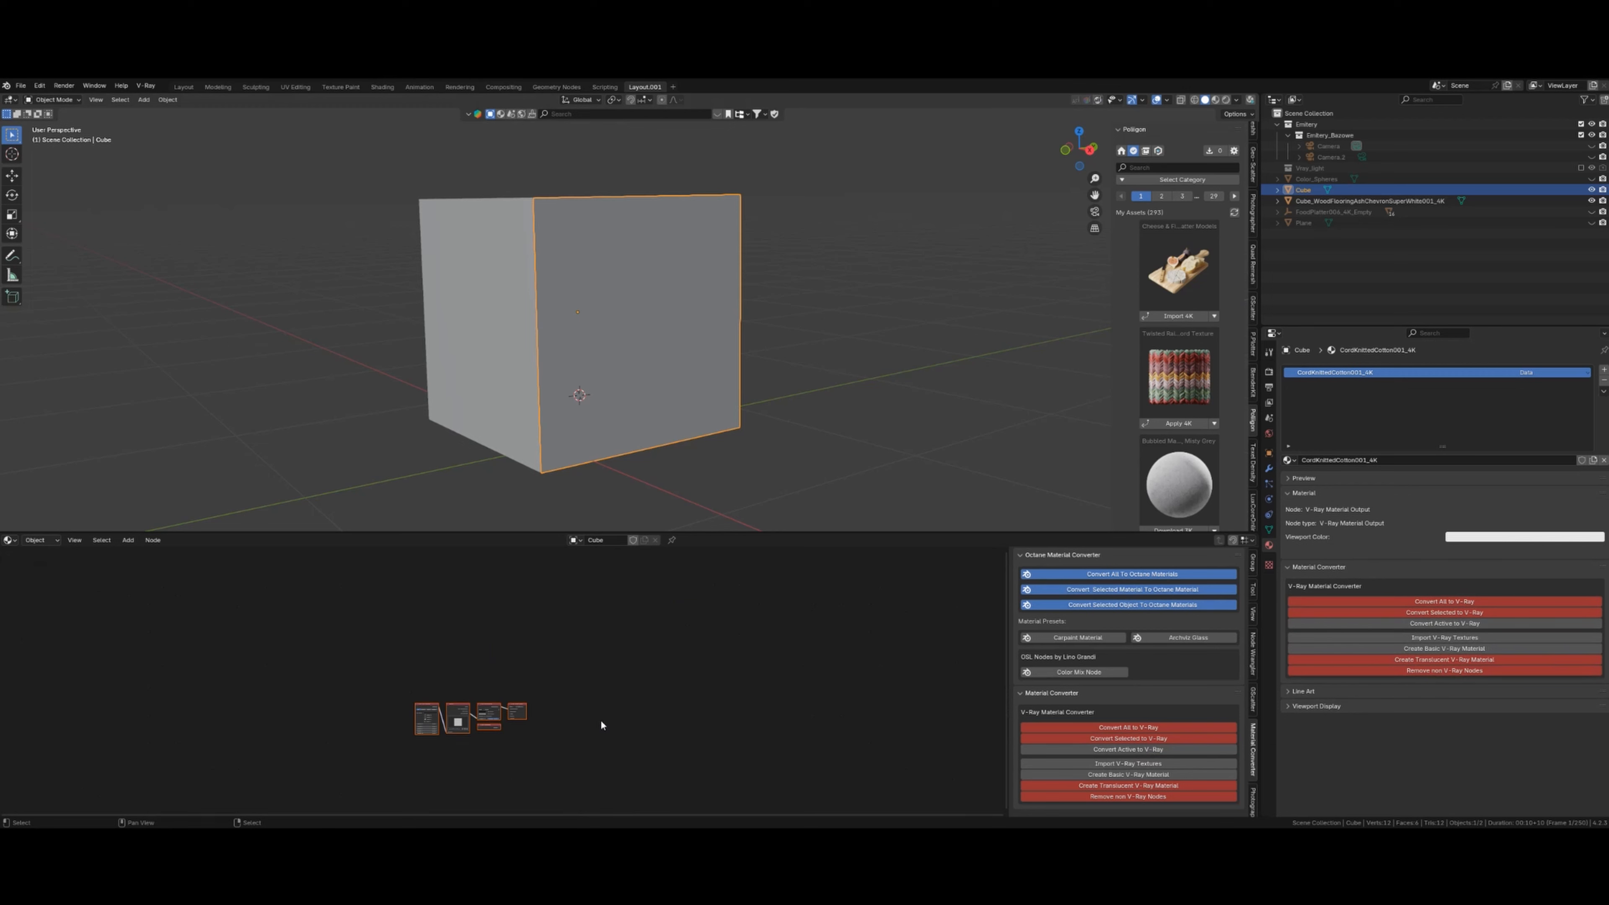
scroll(618, 664, up, 7)
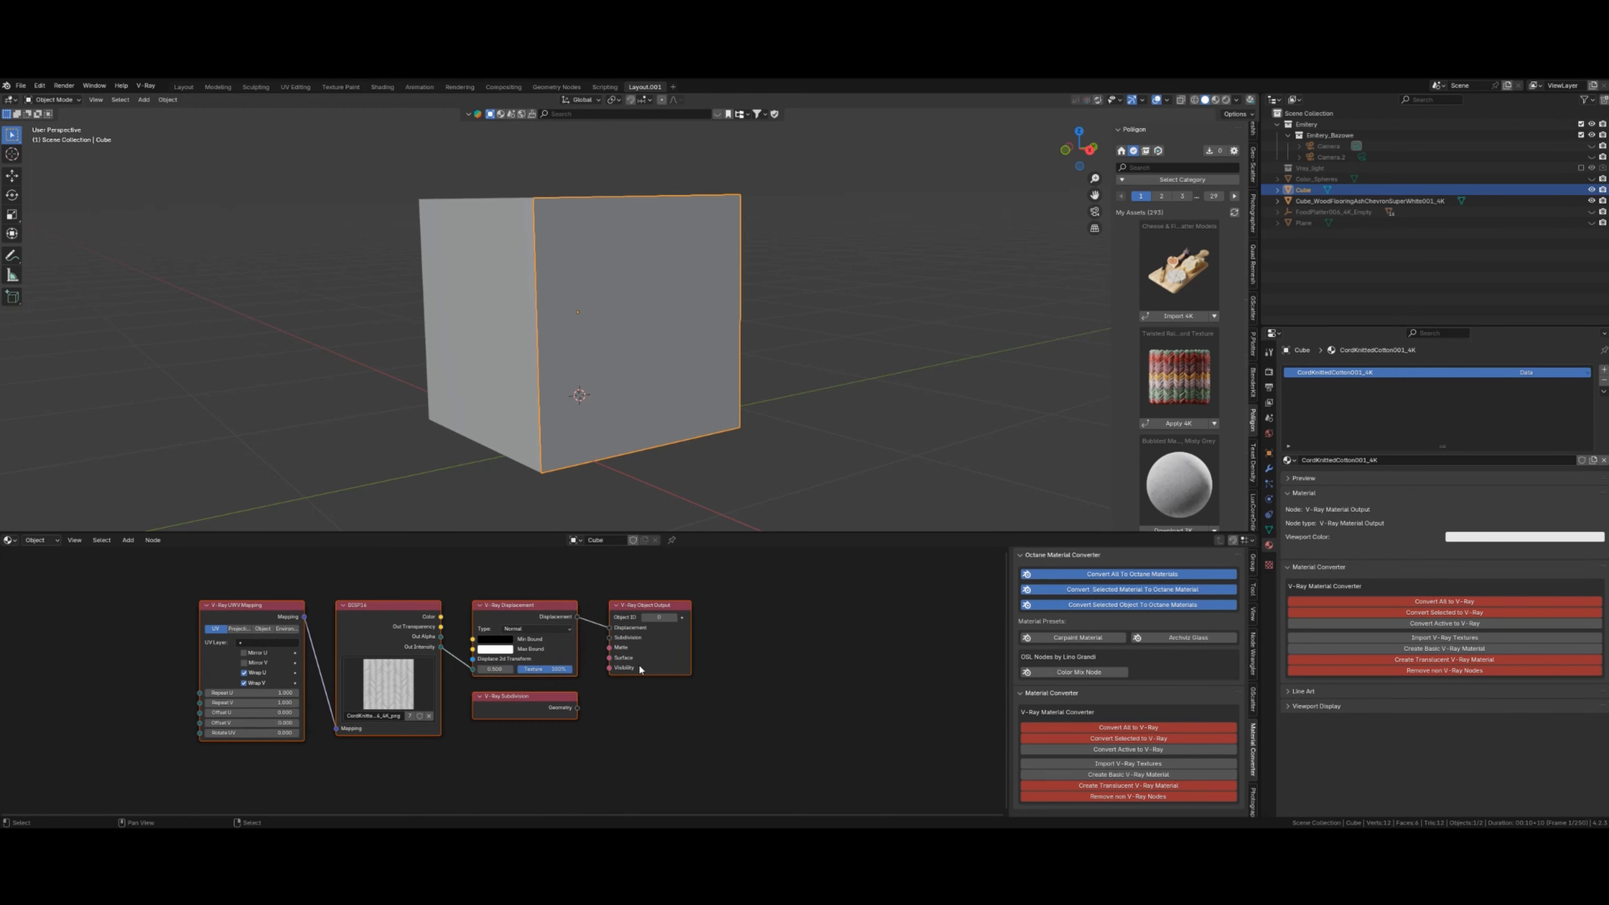
- Set the cotton Cube's V-Ray Displacement Amount to 0.050 and Shift to 0.050
click(549, 603)
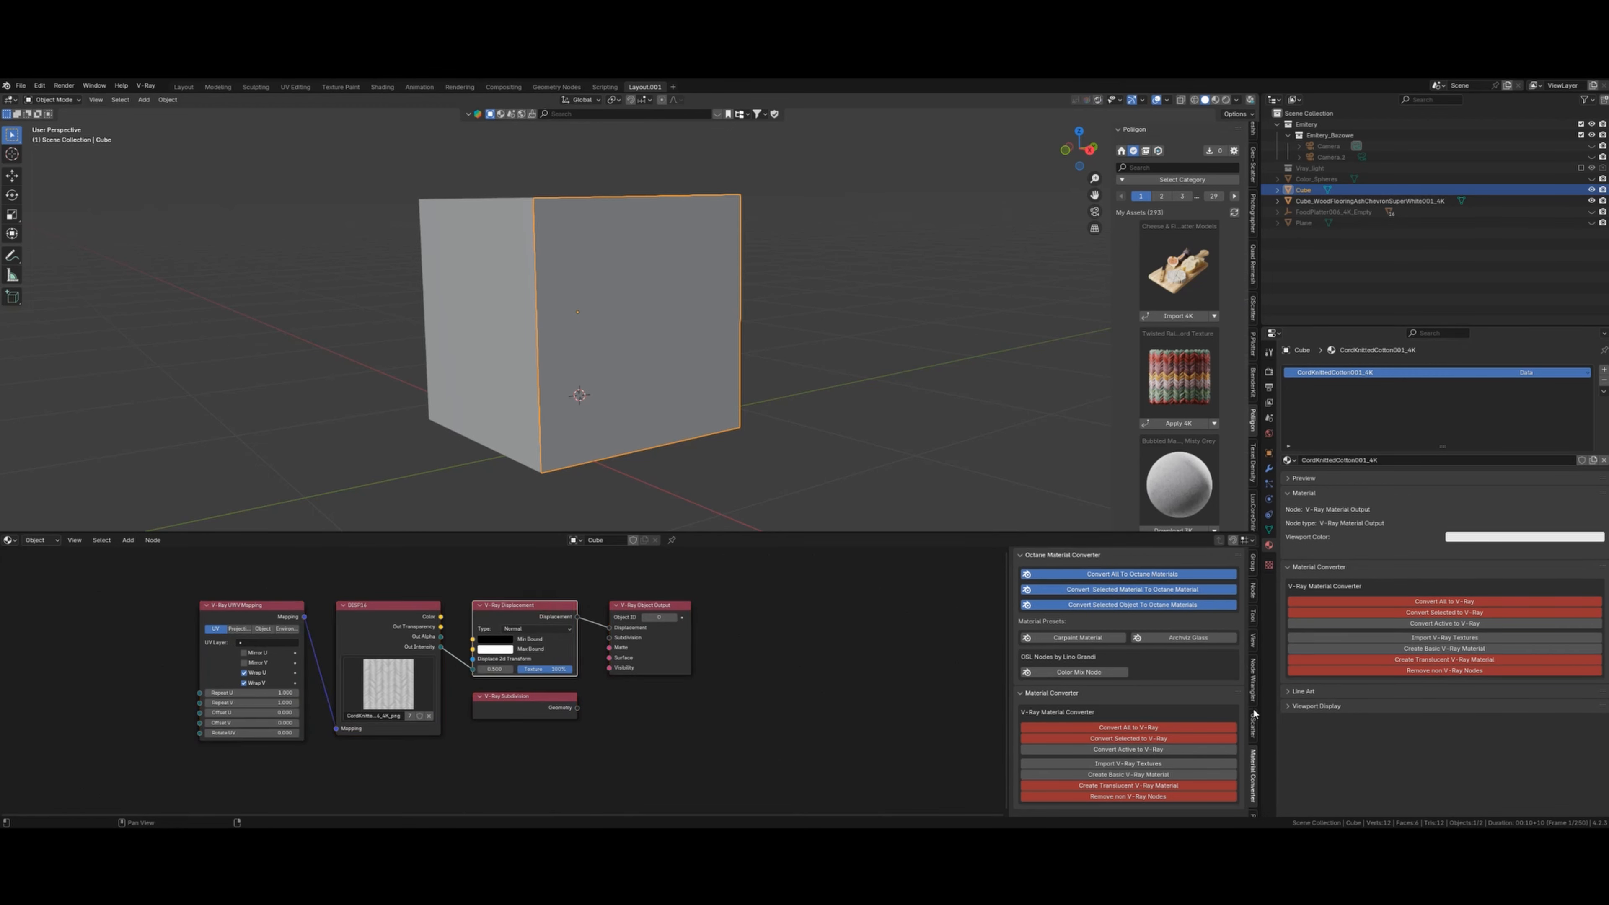
click(1253, 597)
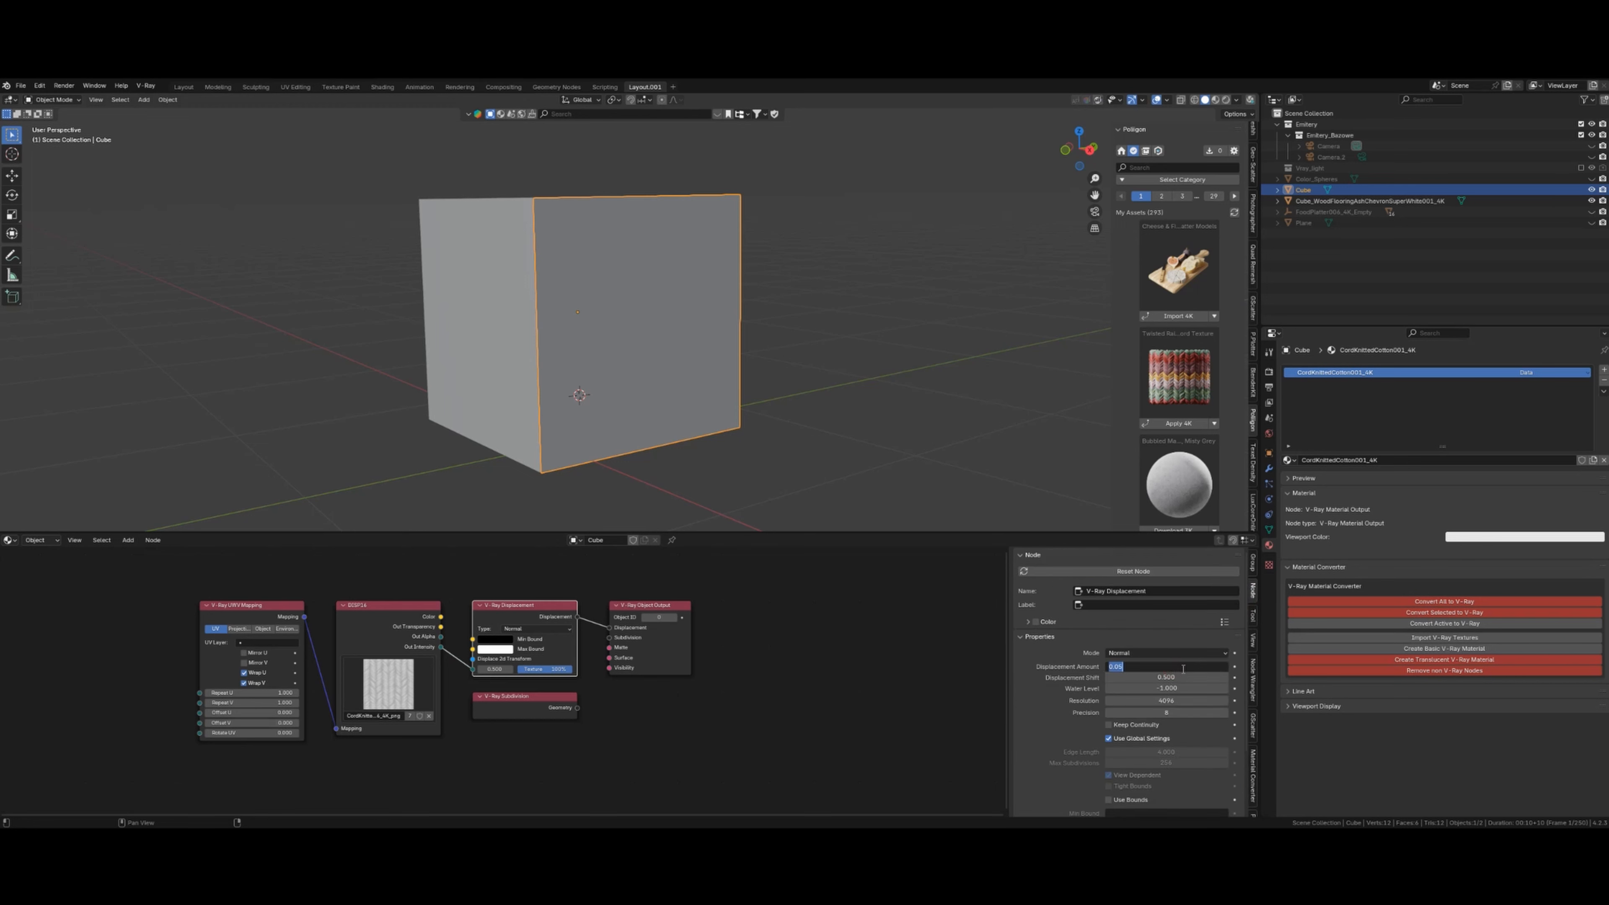
key(Tab)
text(0.0)
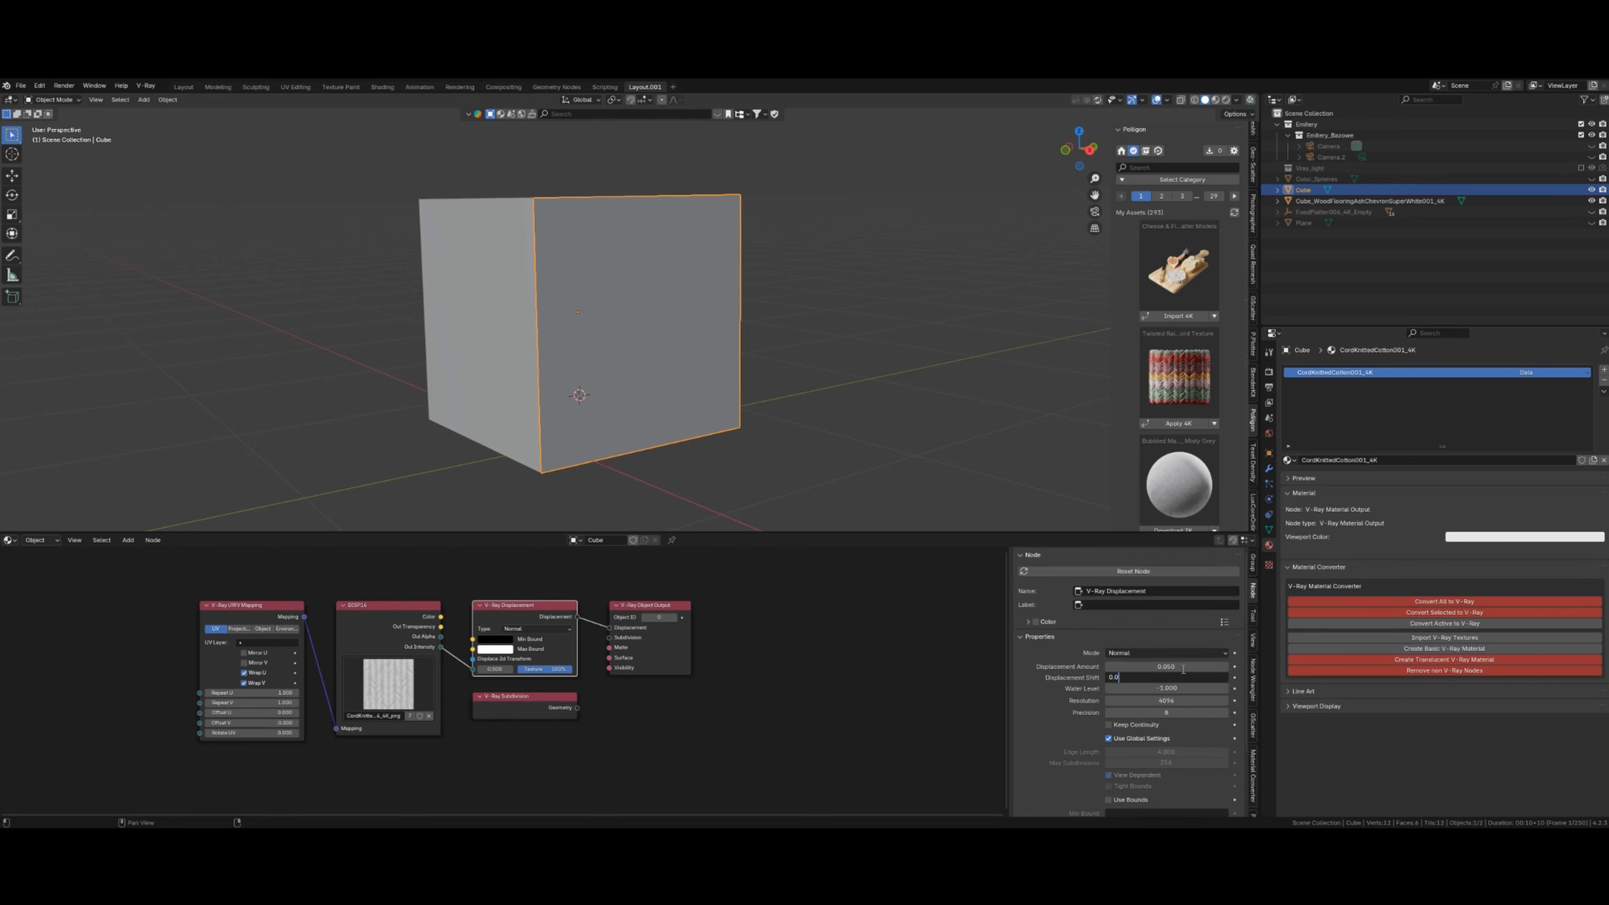
key(Return)
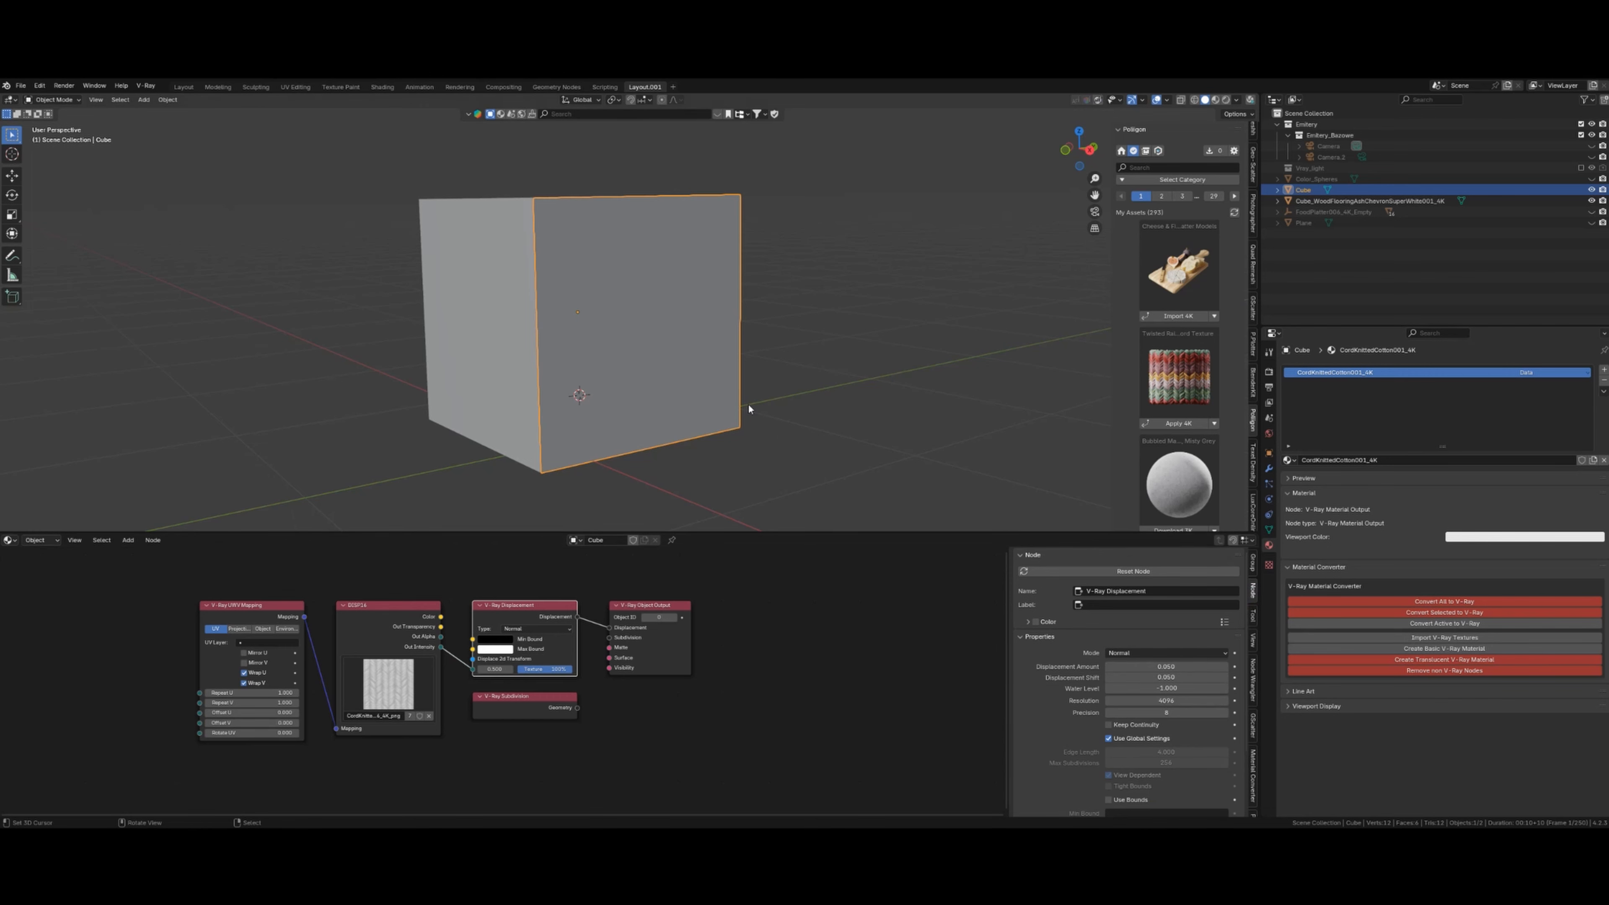
- Orbit the displaced cotton cube in rendered preview, then return to solid shading
middle_drag(748, 404, 699, 343)
key(shift+z)
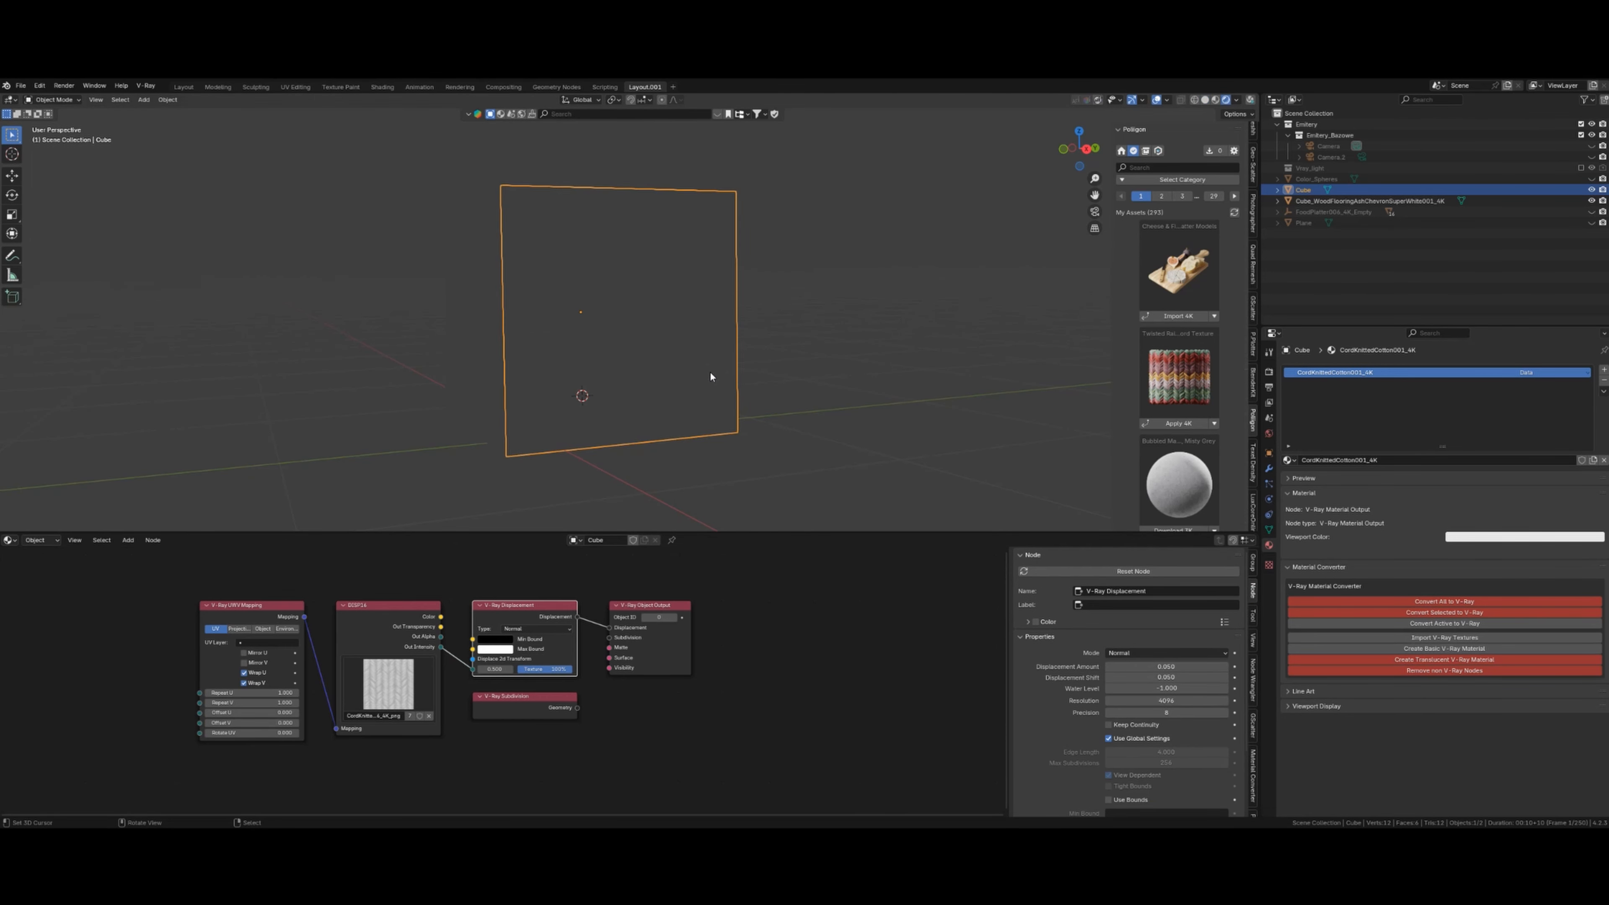
key(shift+z)
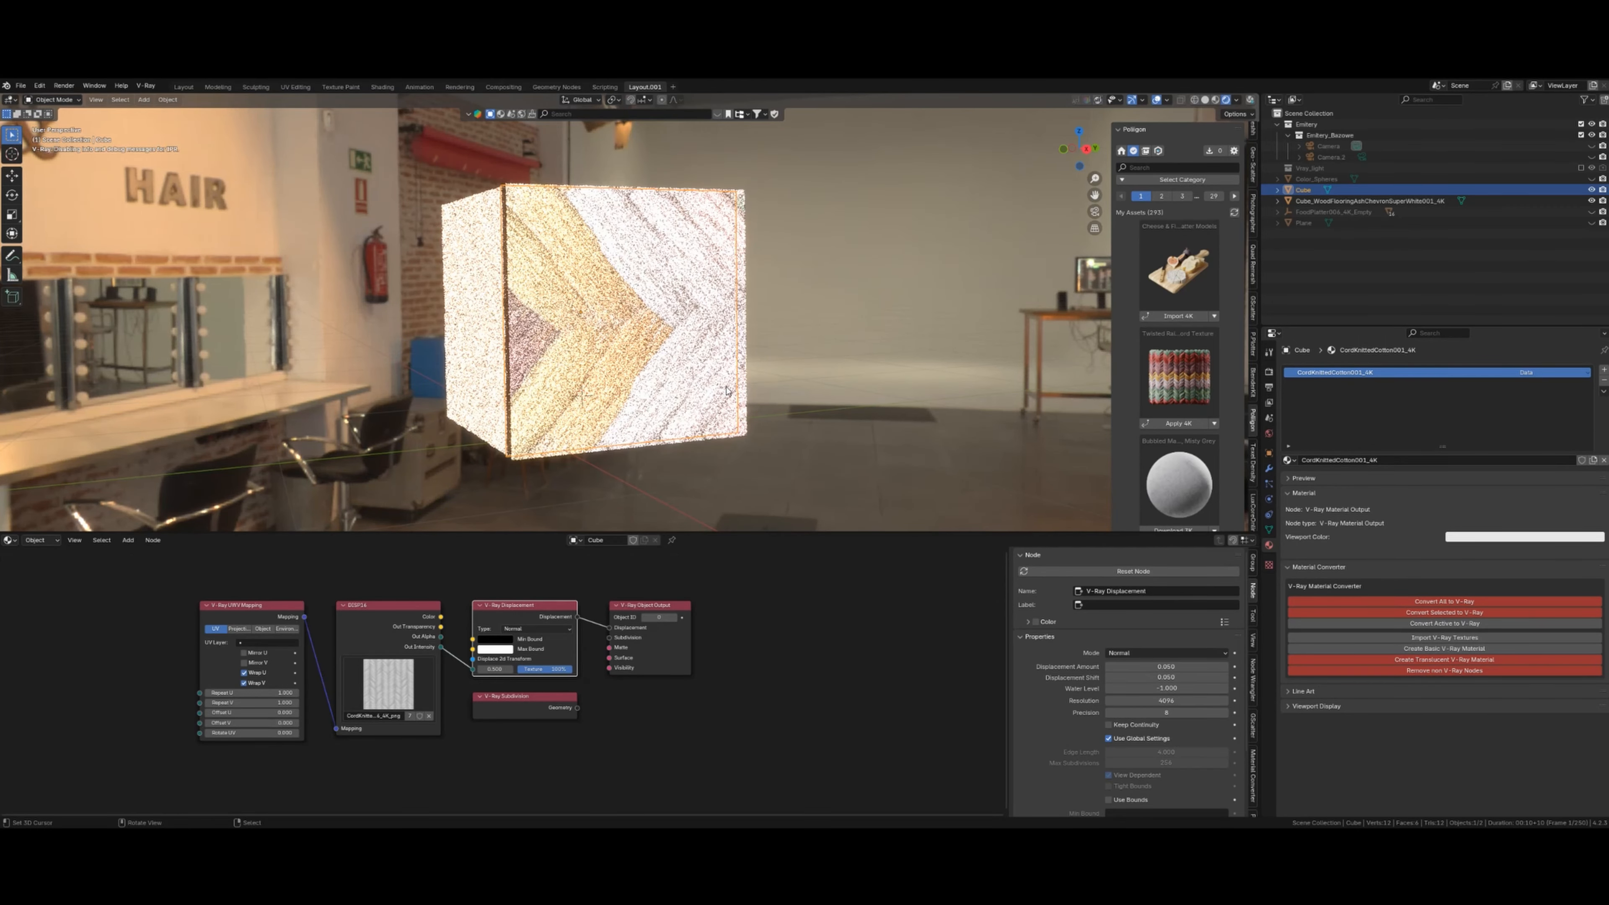
mouse_move(735, 388)
middle_down()
mouse_move(666, 409)
mouse_move(788, 416)
mouse_move(723, 411)
middle_up()
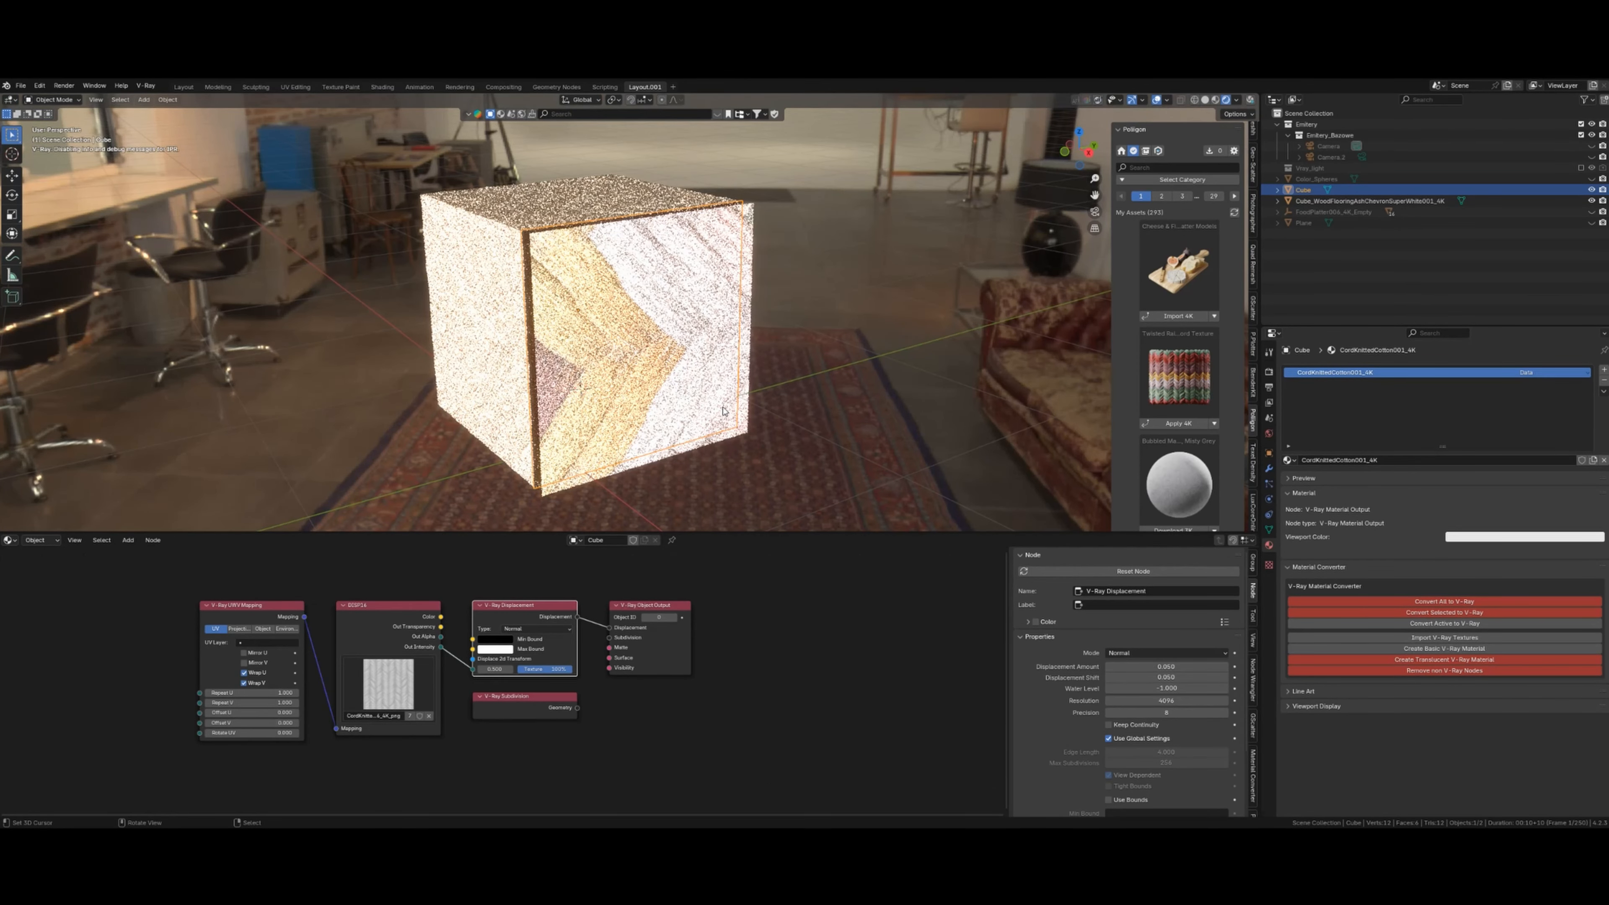
key(shift+z)
middle_drag(831, 632, 858, 595)
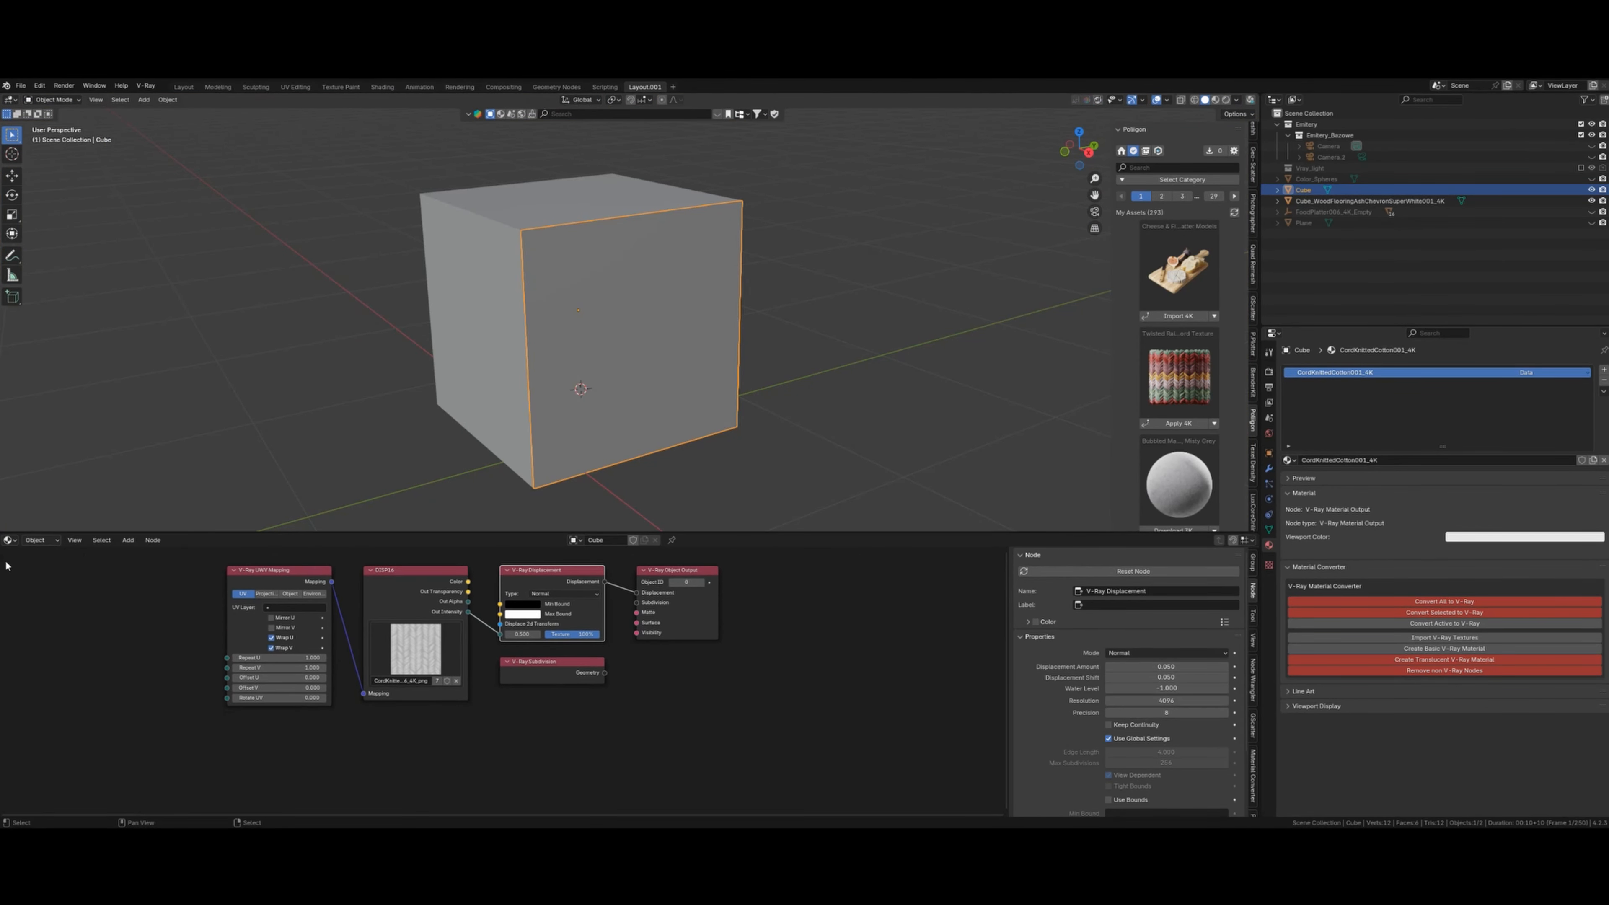
- Show the cube material's shader nodes and box-select and delete the old lower node group
click(41, 541)
click(56, 567)
scroll(808, 664, down, 5)
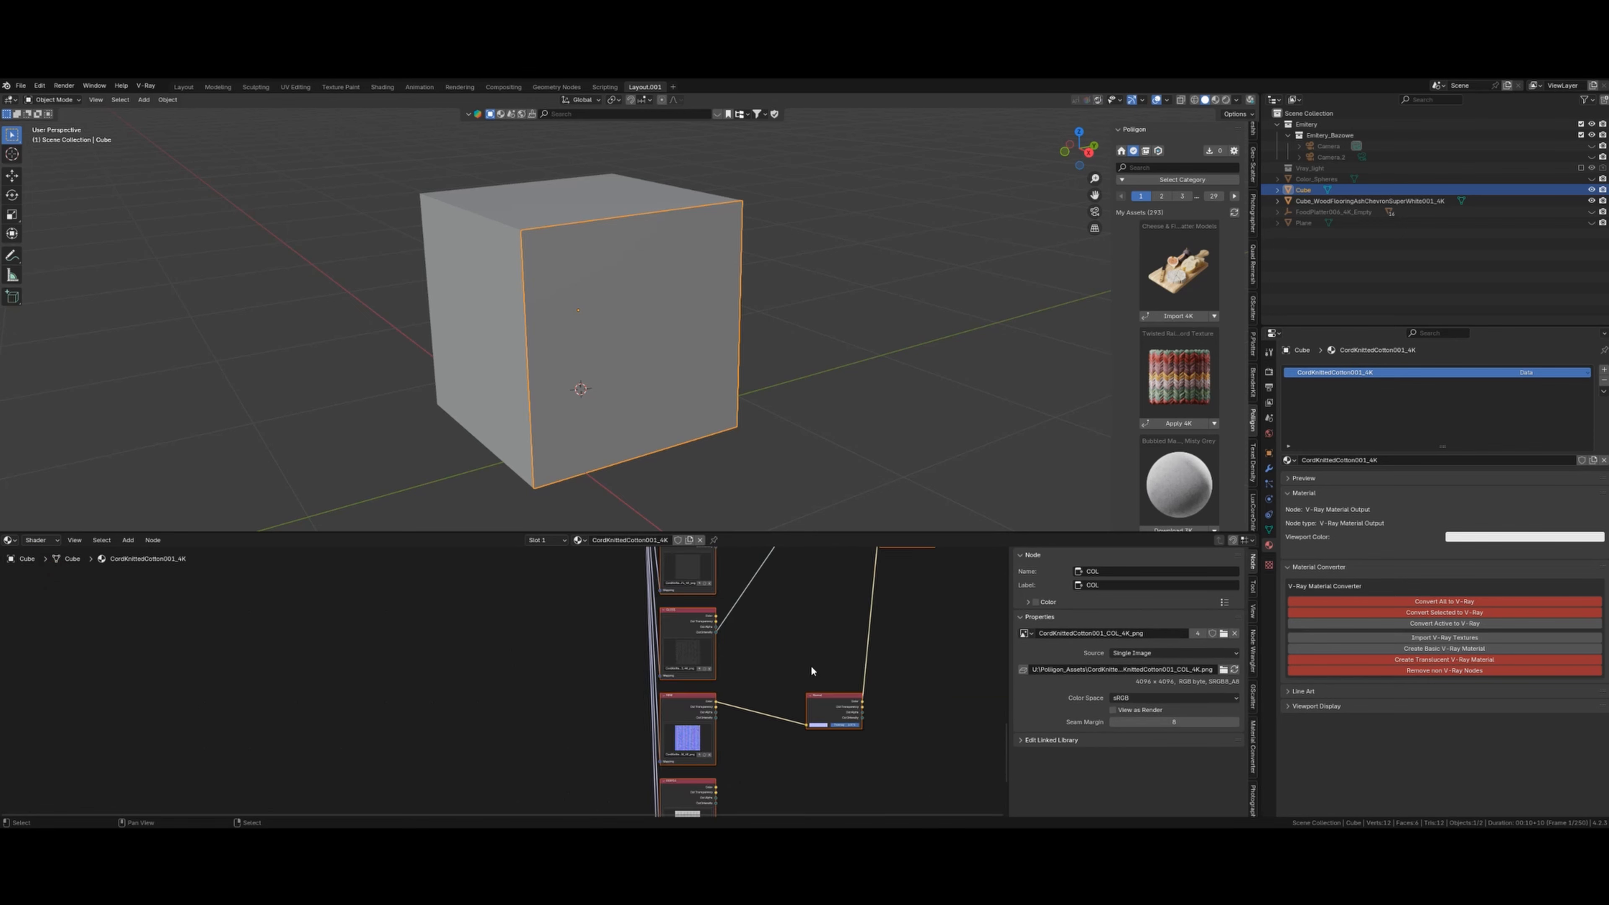
scroll(717, 682, up, 3)
middle_drag(724, 653, 691, 675)
scroll(697, 711, down, 9)
click(662, 387)
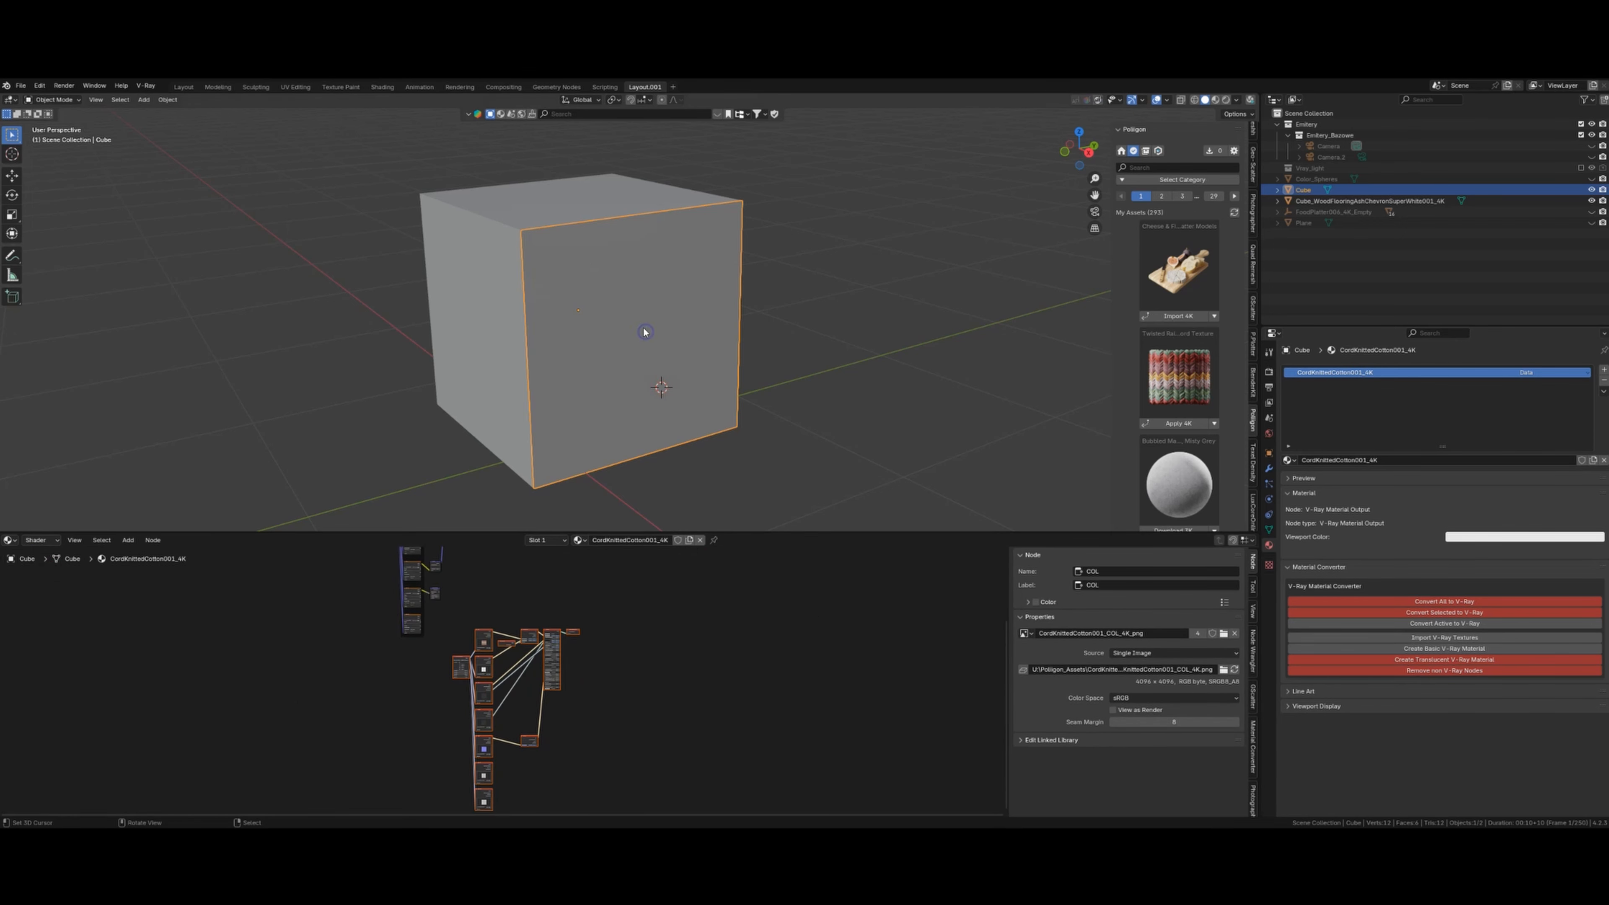
scroll(669, 643, down, 5)
click(557, 683)
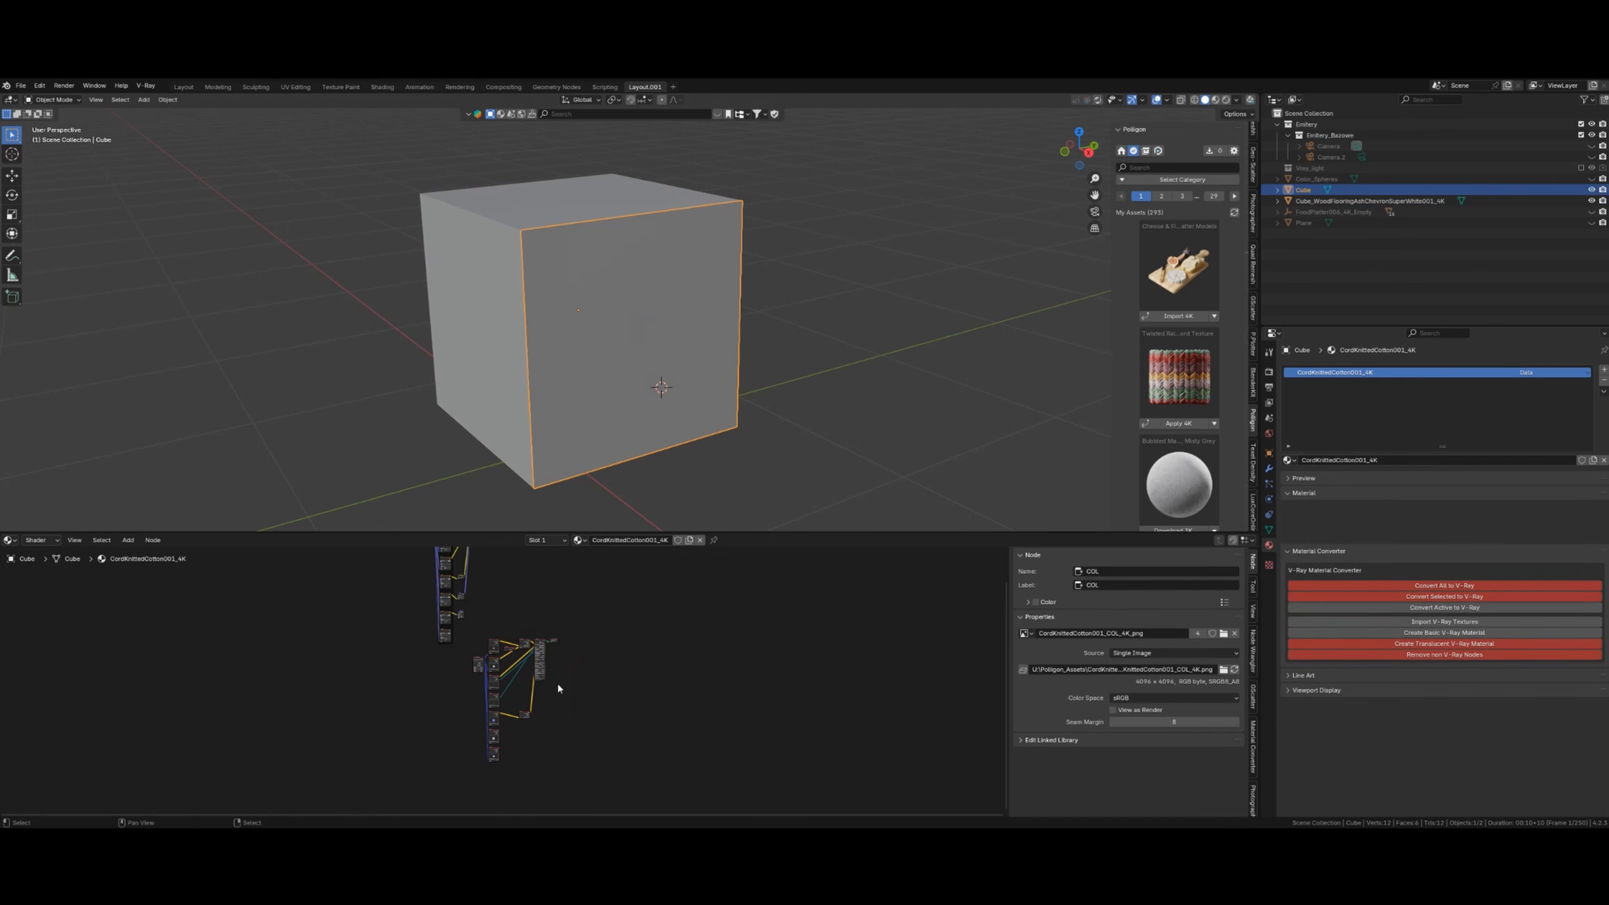
key(b)
drag(474, 630, 622, 773)
key(Delete)
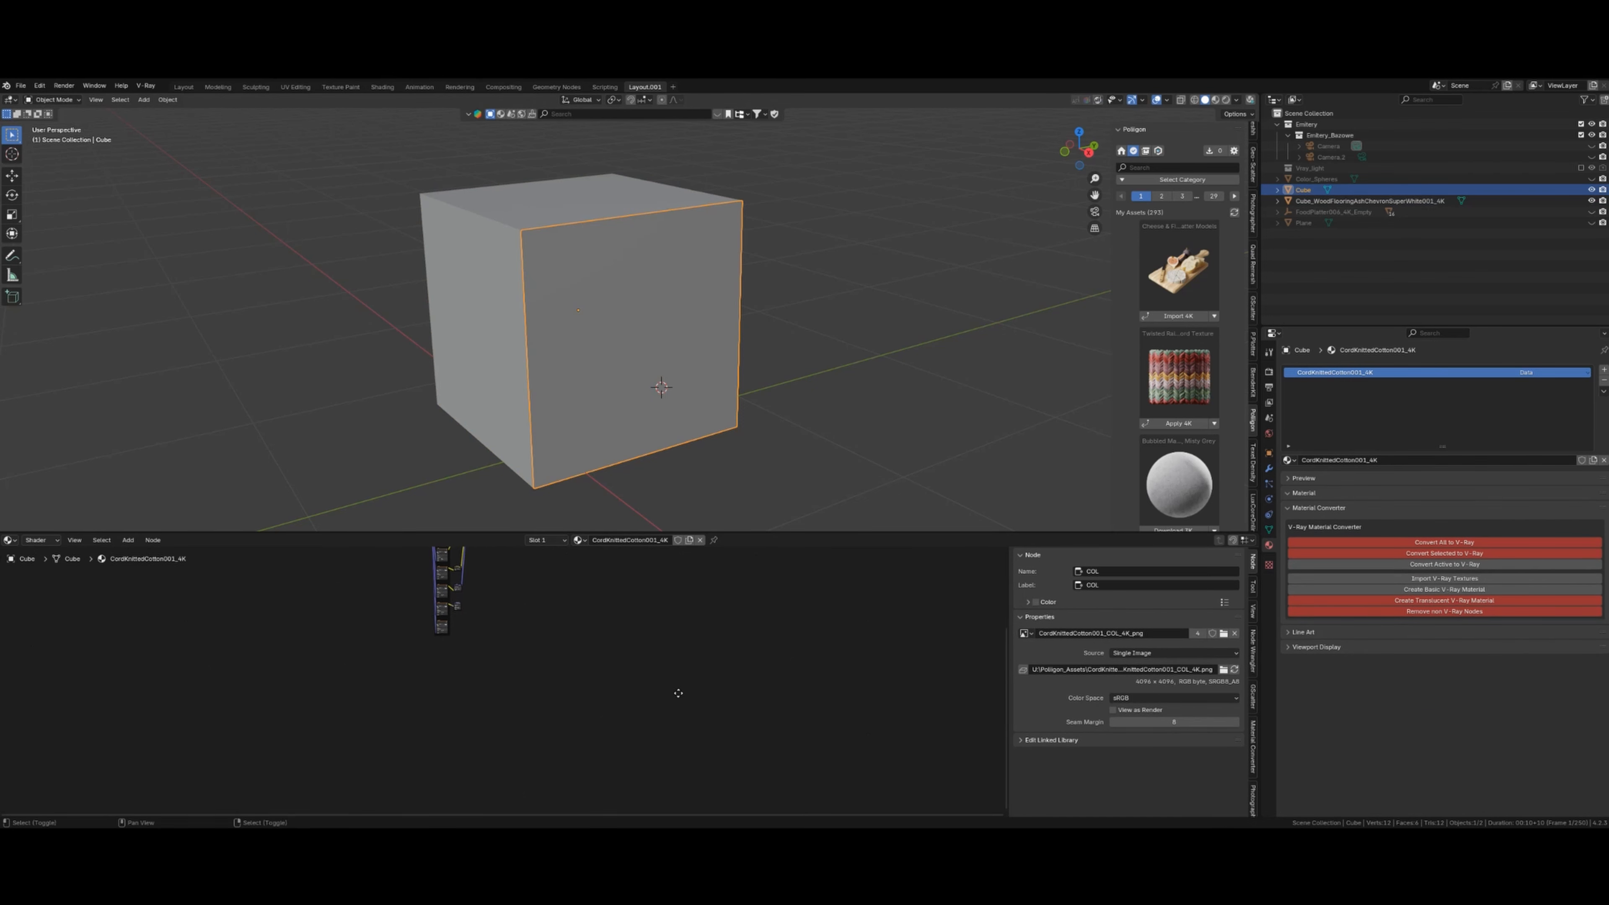
- Import the udmndg1g_4K Normal, Displacement, Roughness, Albedo and AO images from U:\textures\lastriko as nodes
click(1452, 580)
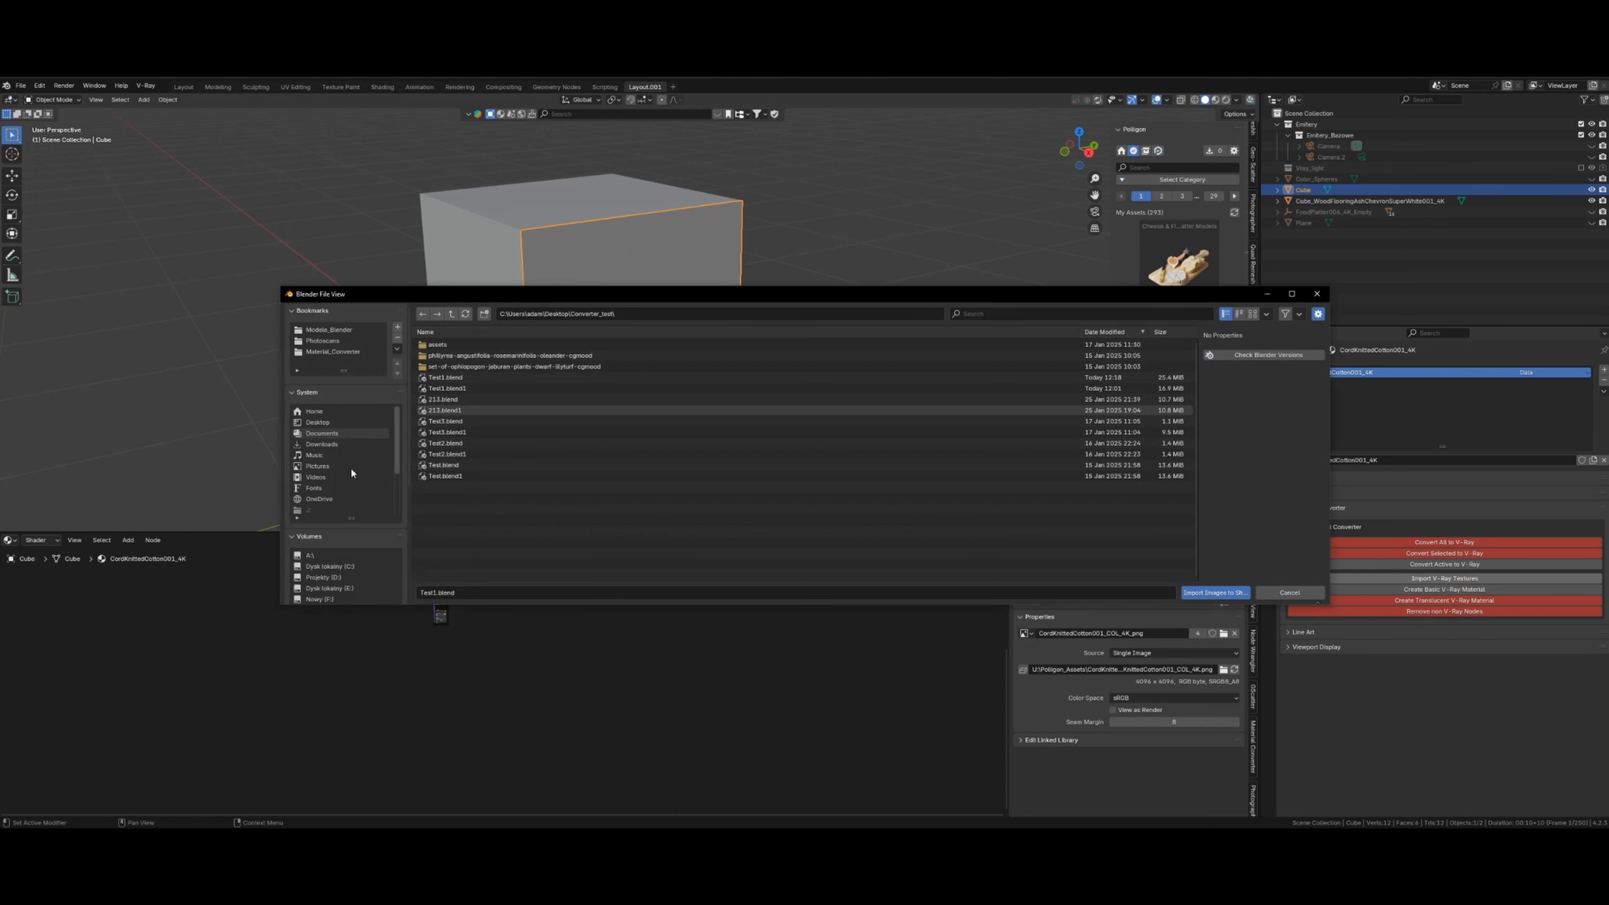
scroll(342, 487, down, 1)
scroll(353, 544, down, 3)
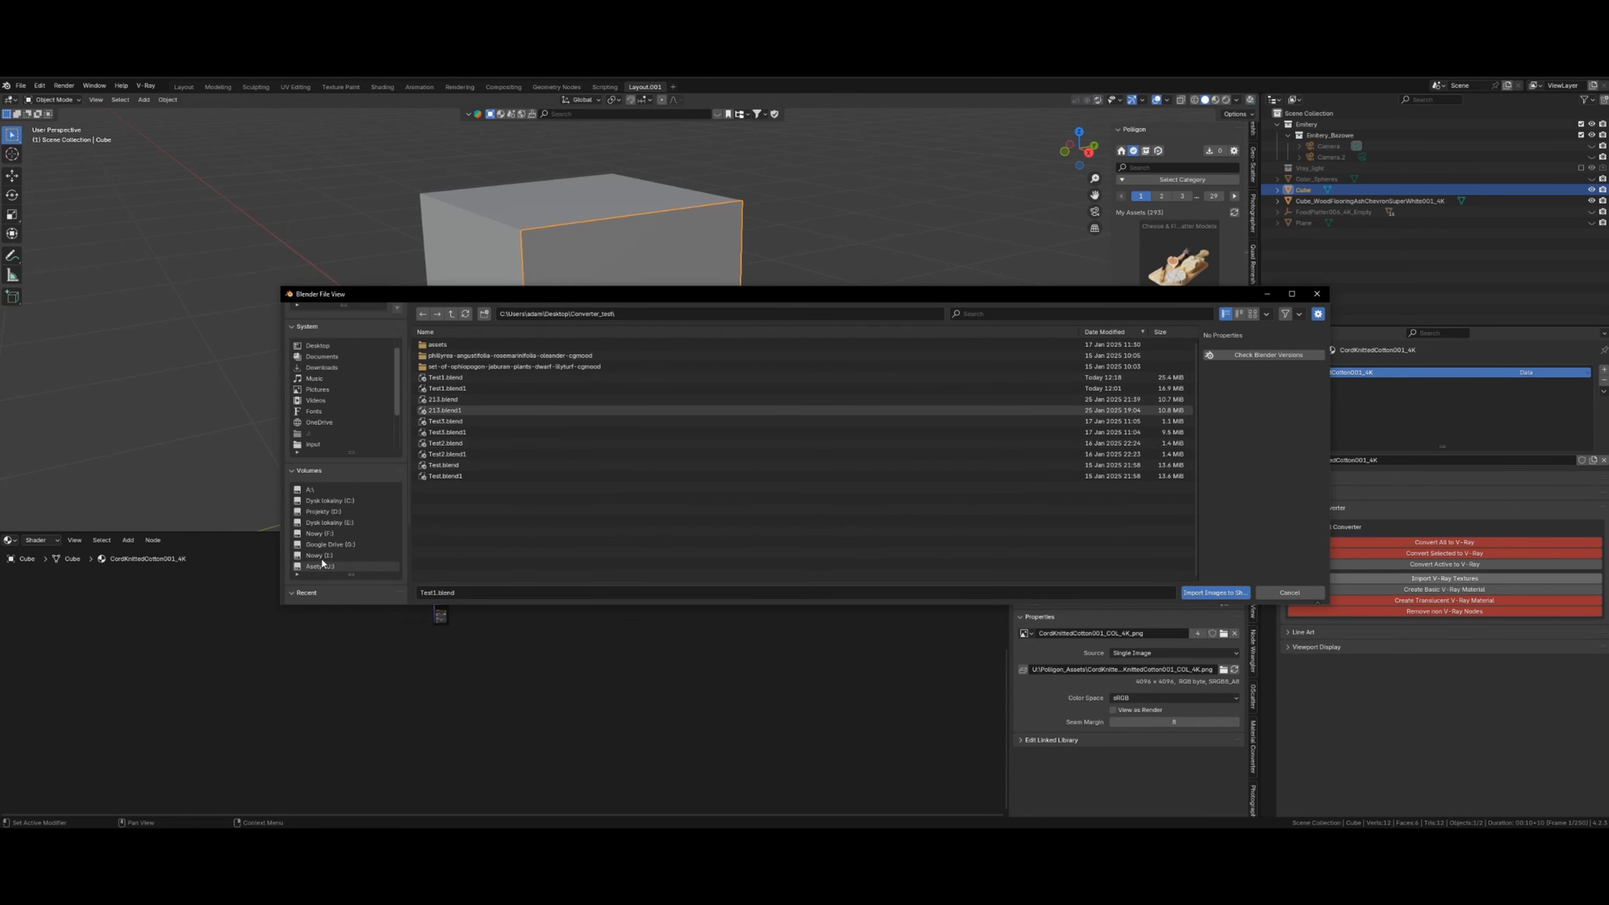
click(322, 566)
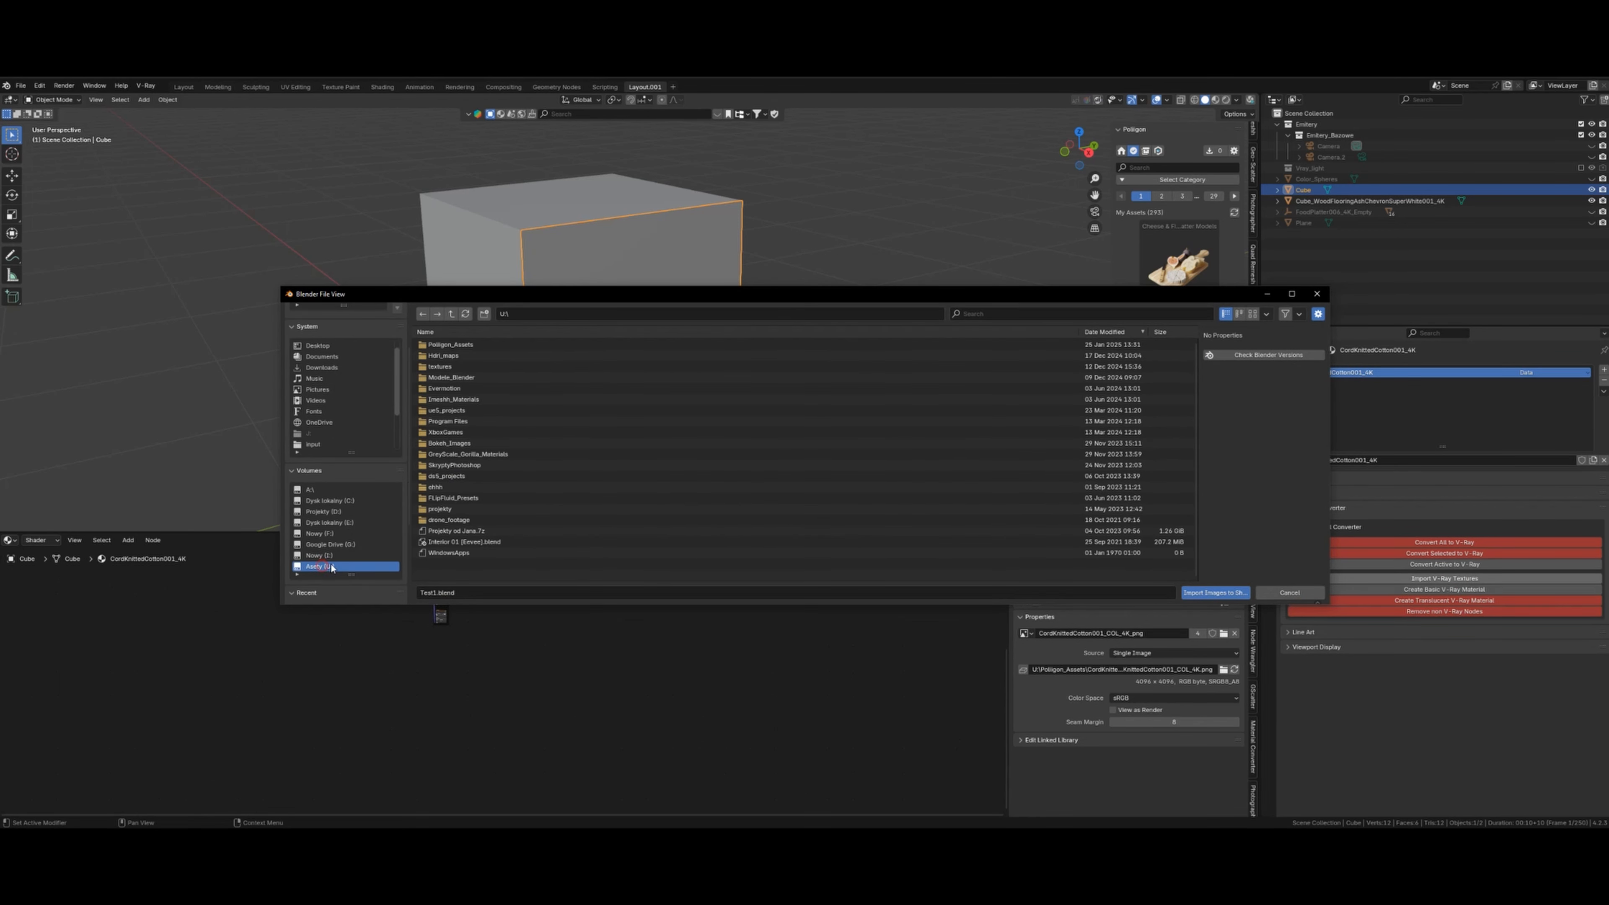
click(444, 367)
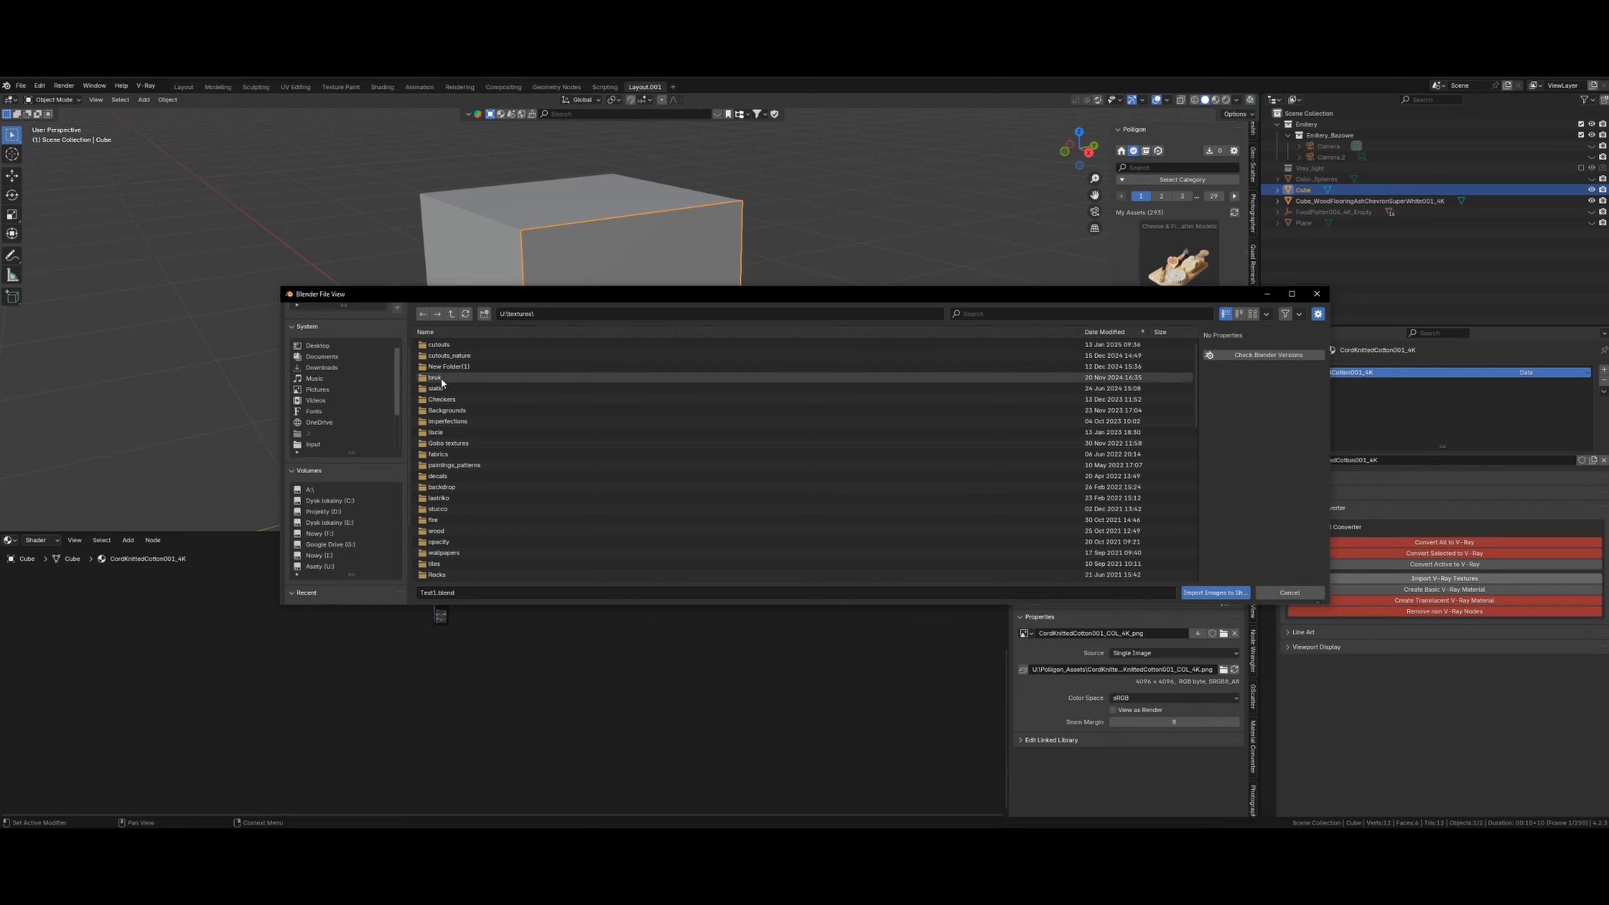
click(439, 498)
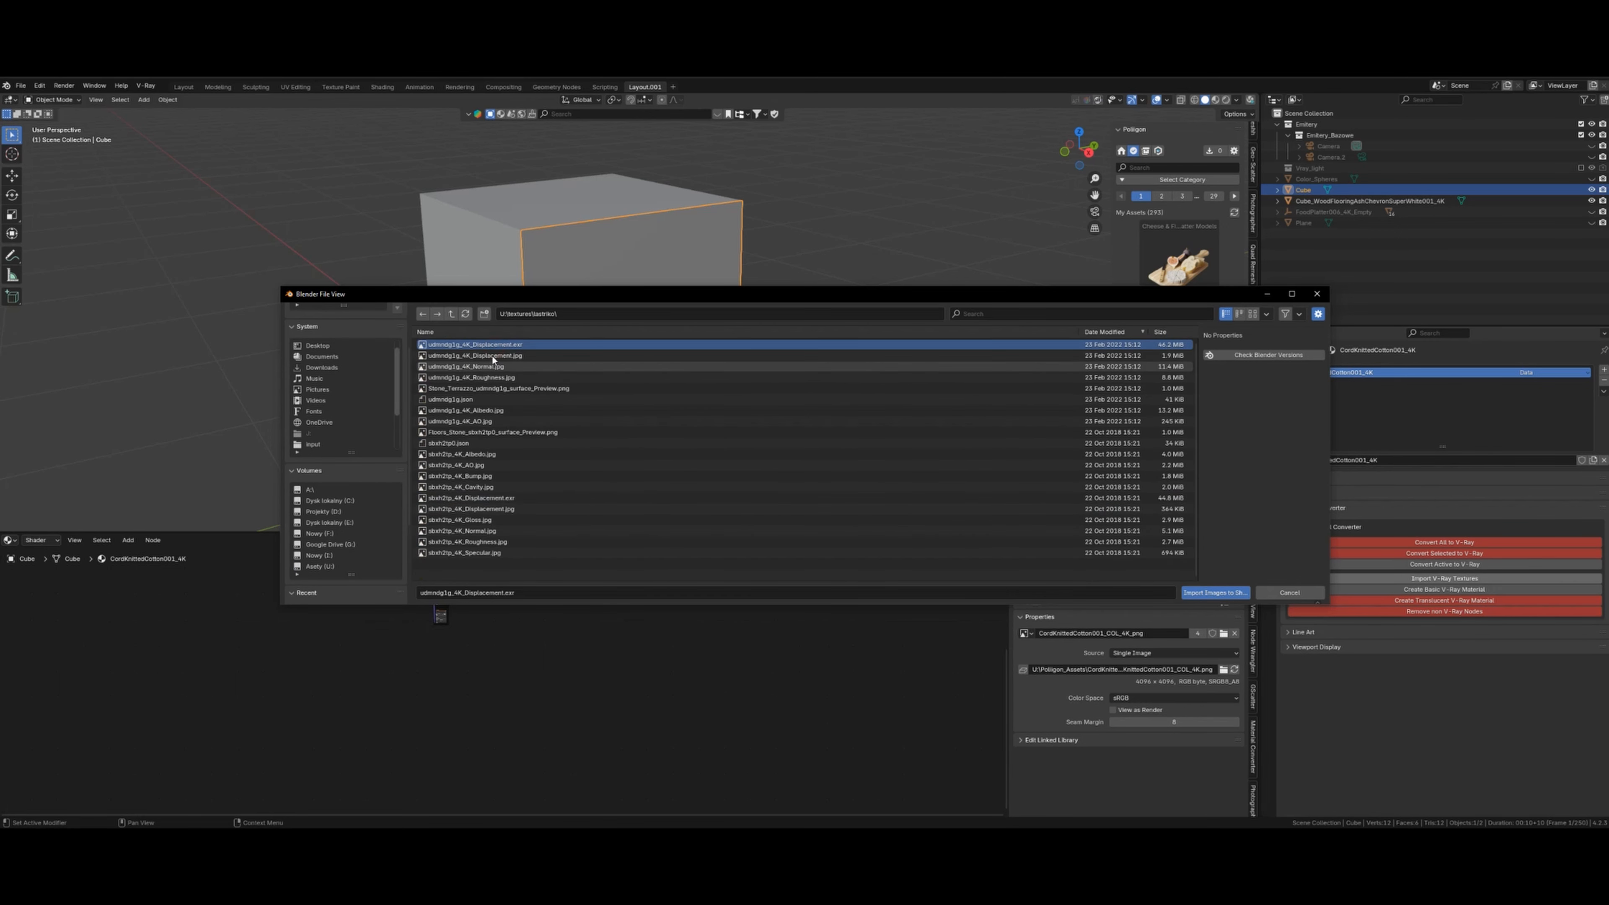
click(493, 367)
ctrl+click(481, 356)
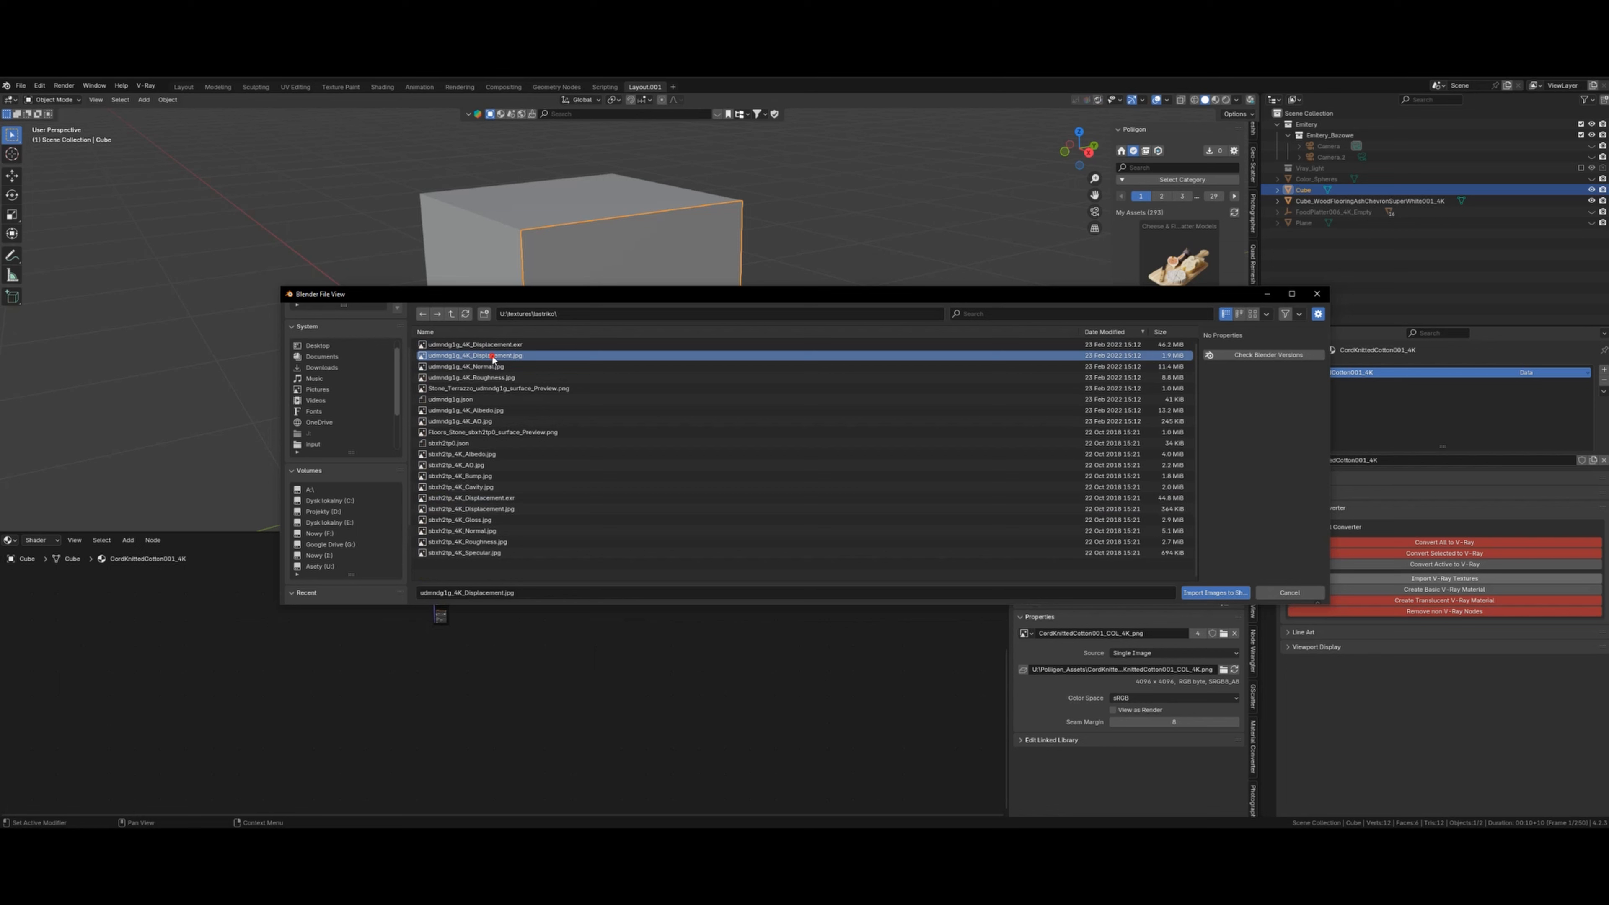
ctrl+click(489, 378)
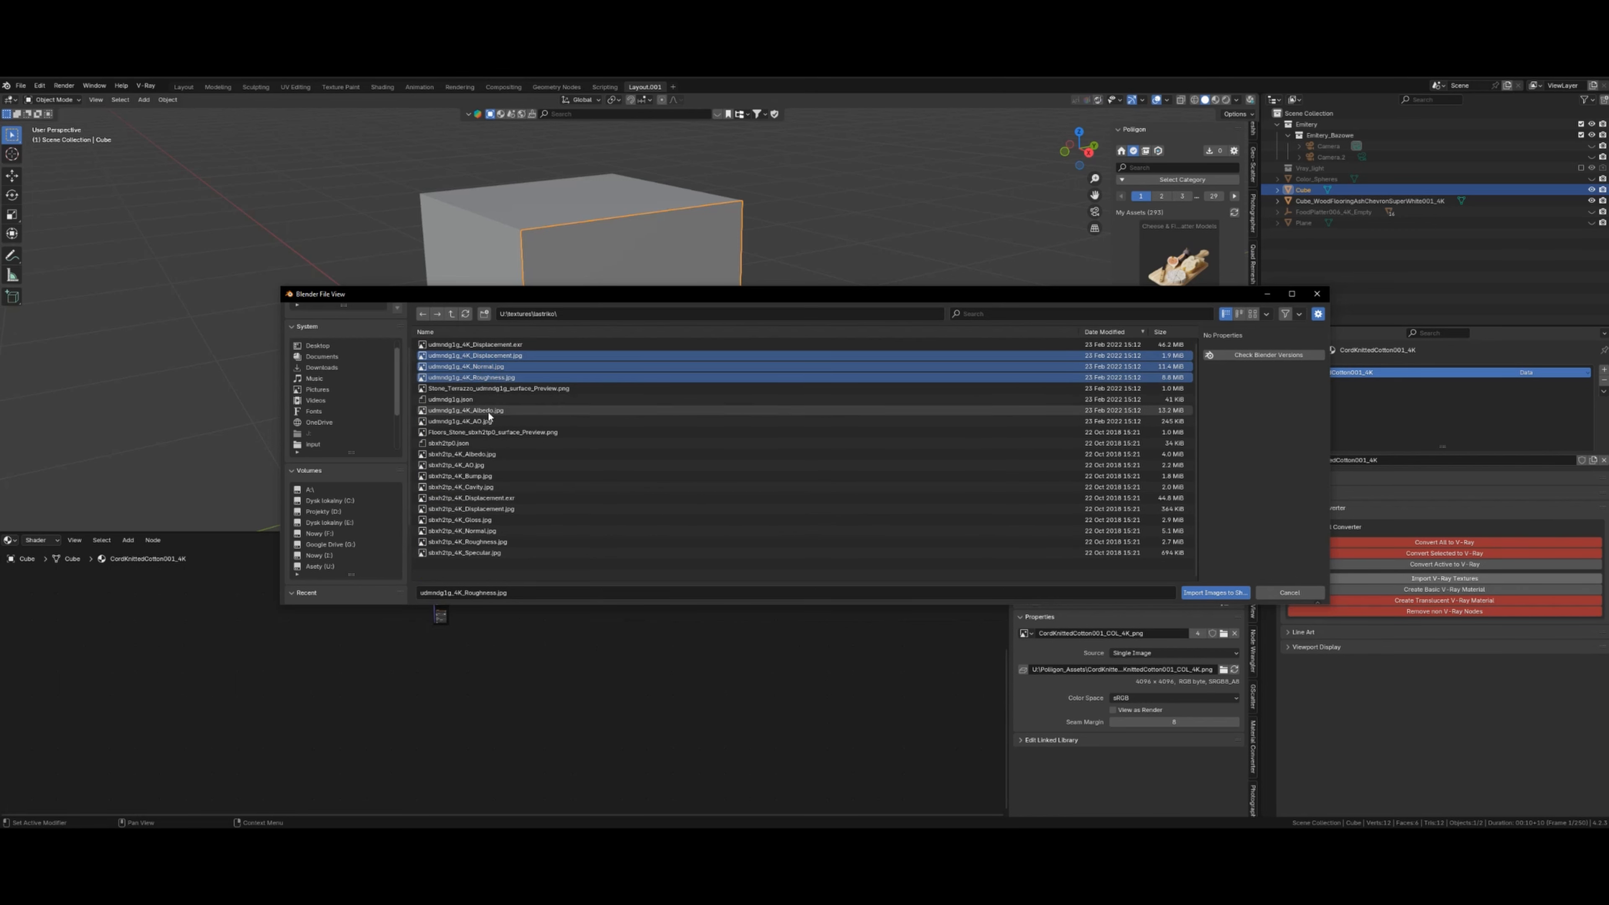
ctrl+click(541, 412)
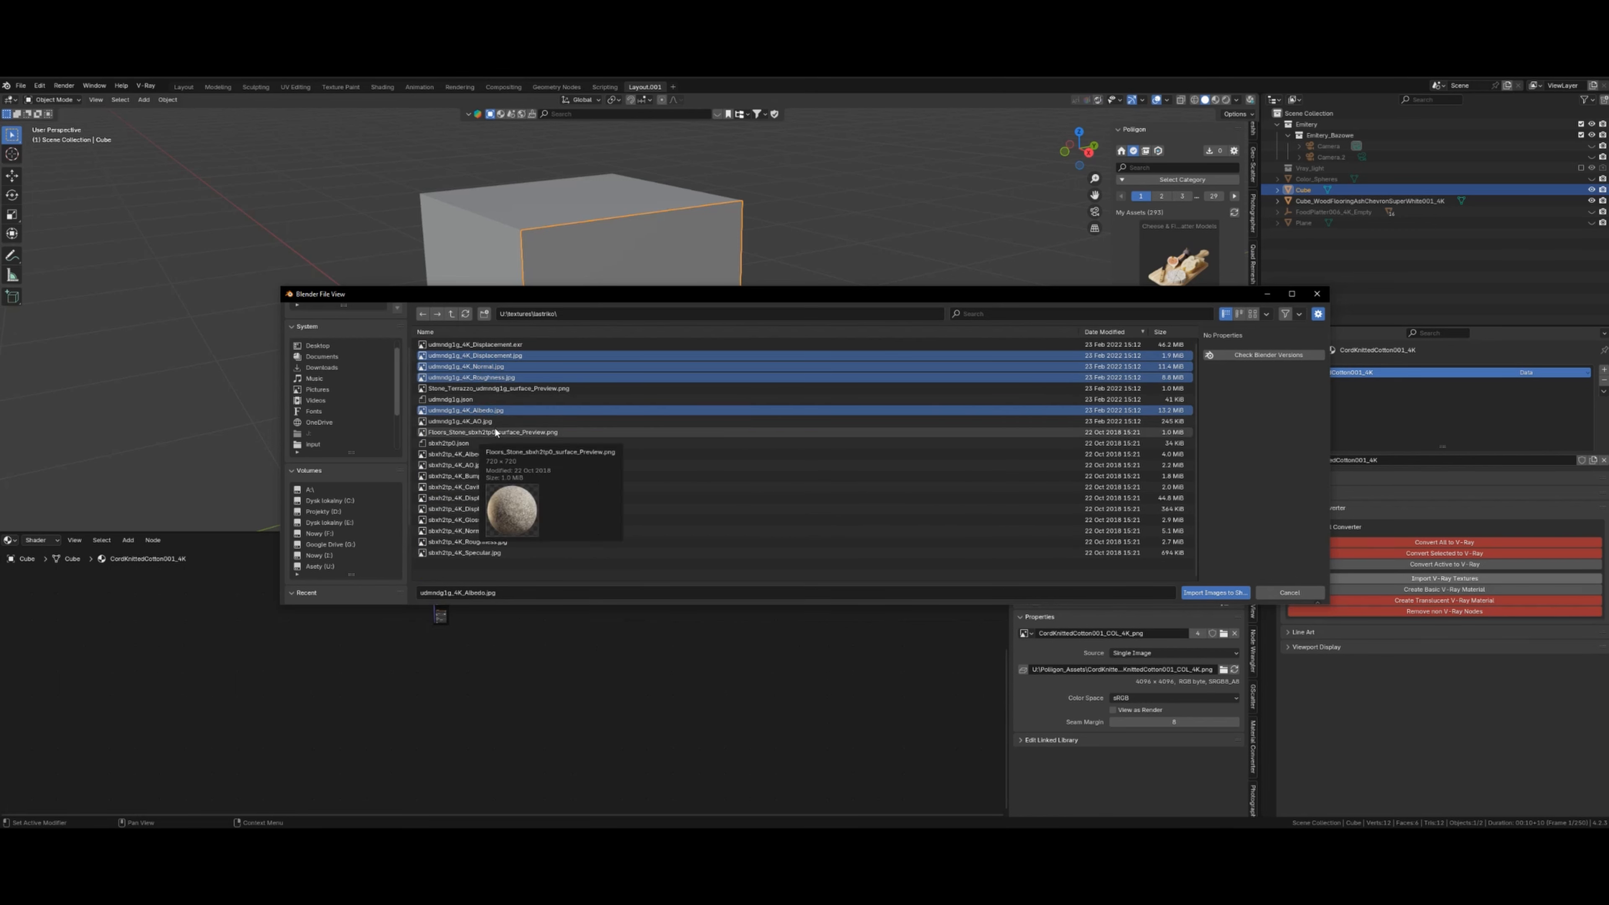
ctrl+click(480, 421)
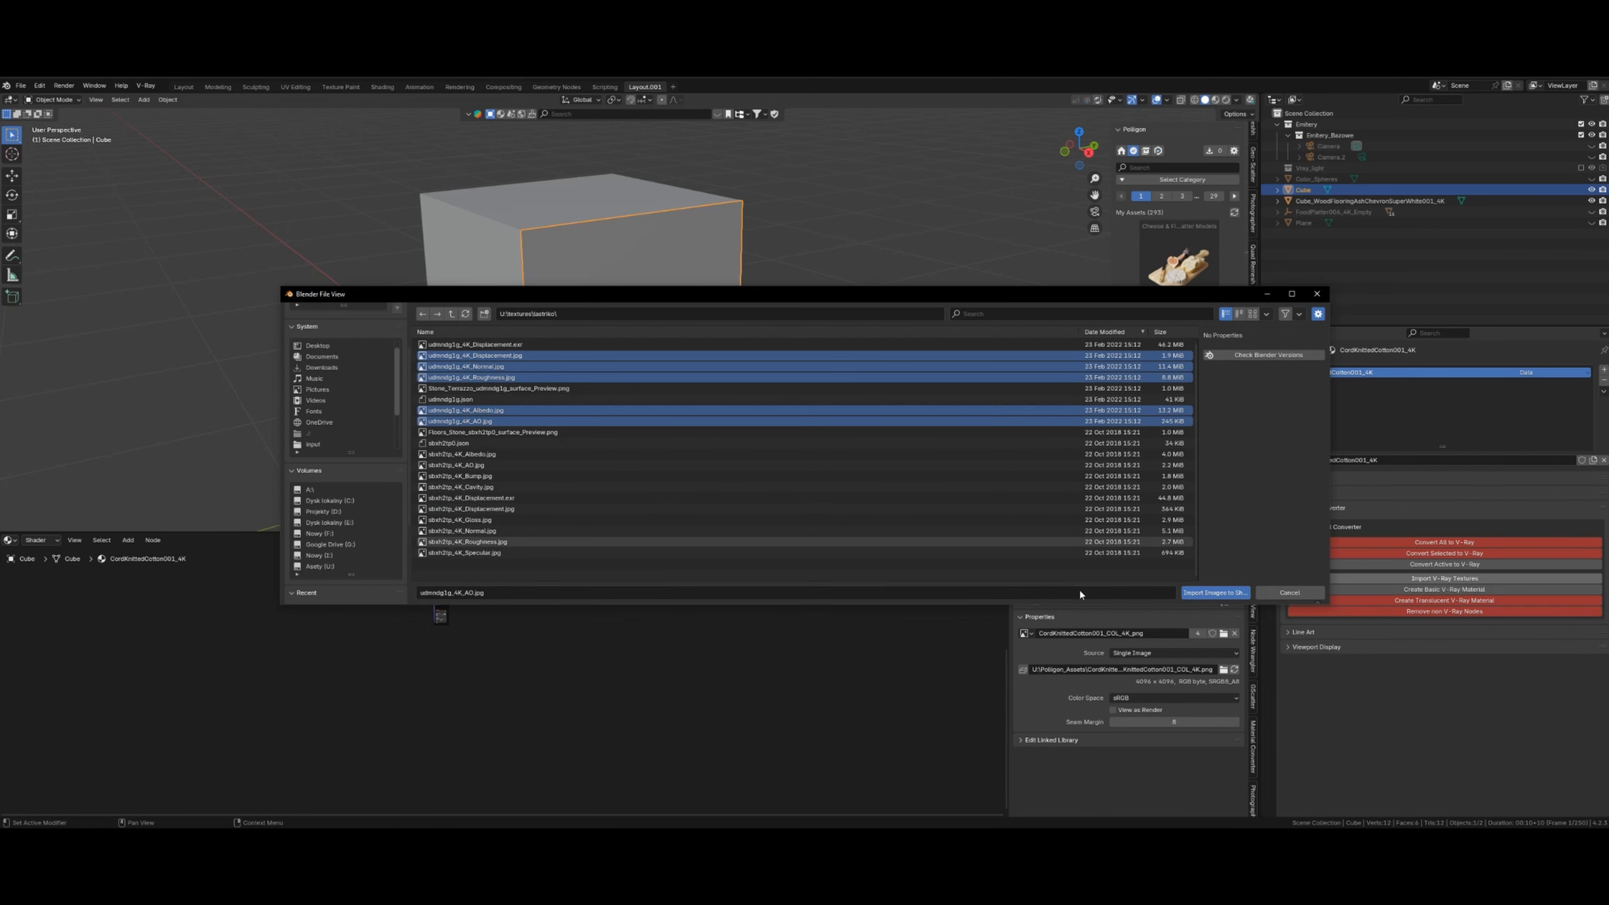
click(1207, 593)
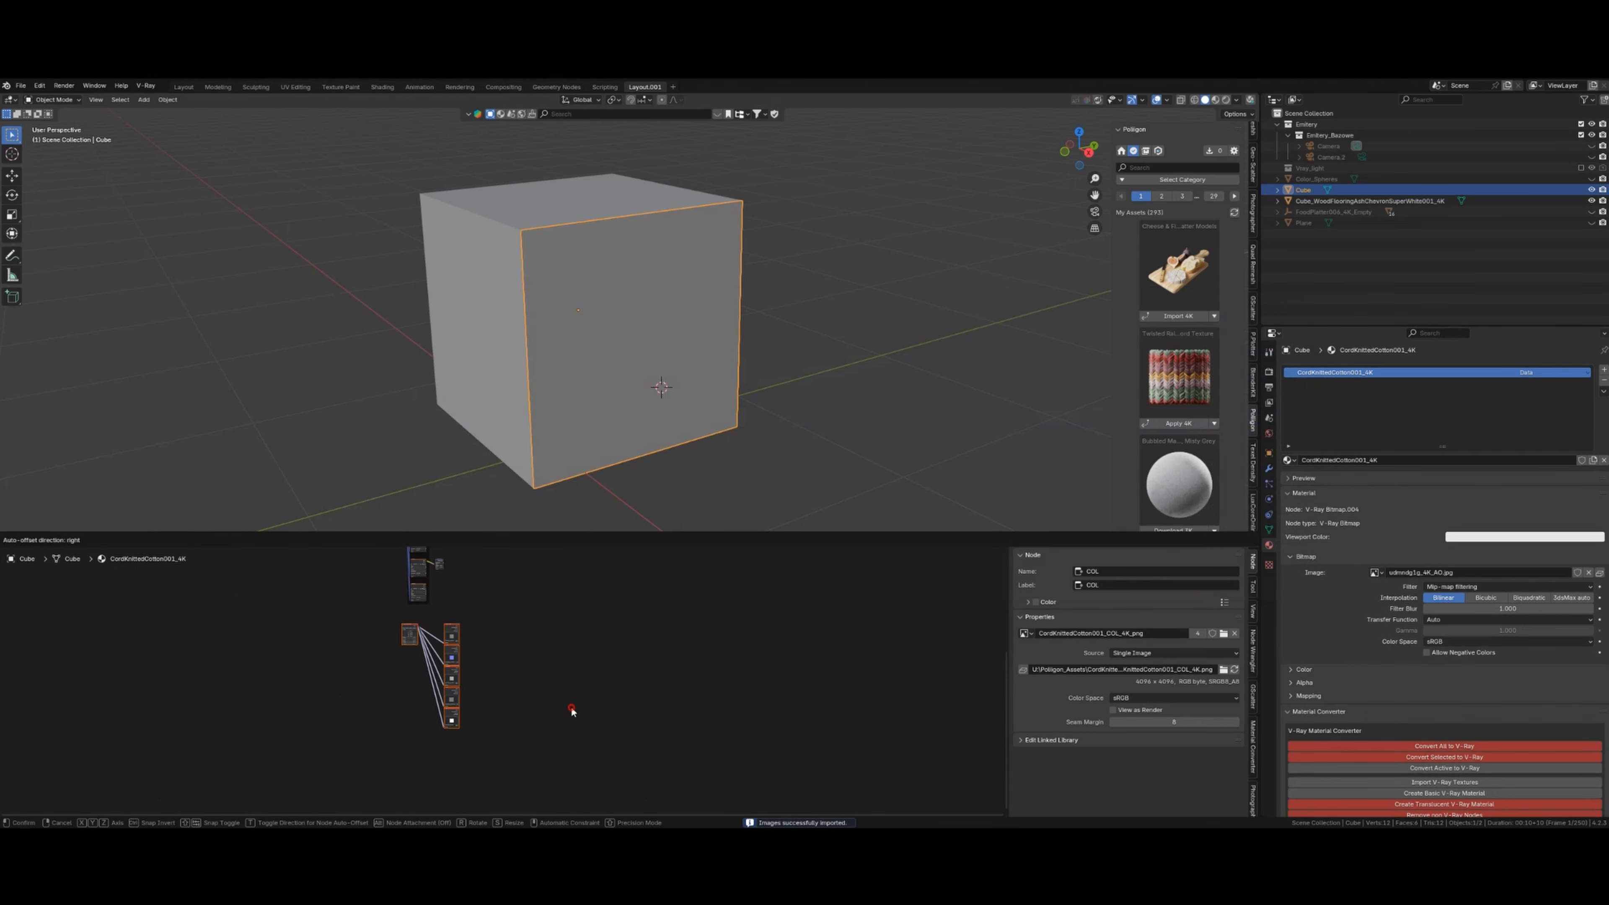
click(520, 686)
scroll(574, 688, up, 3)
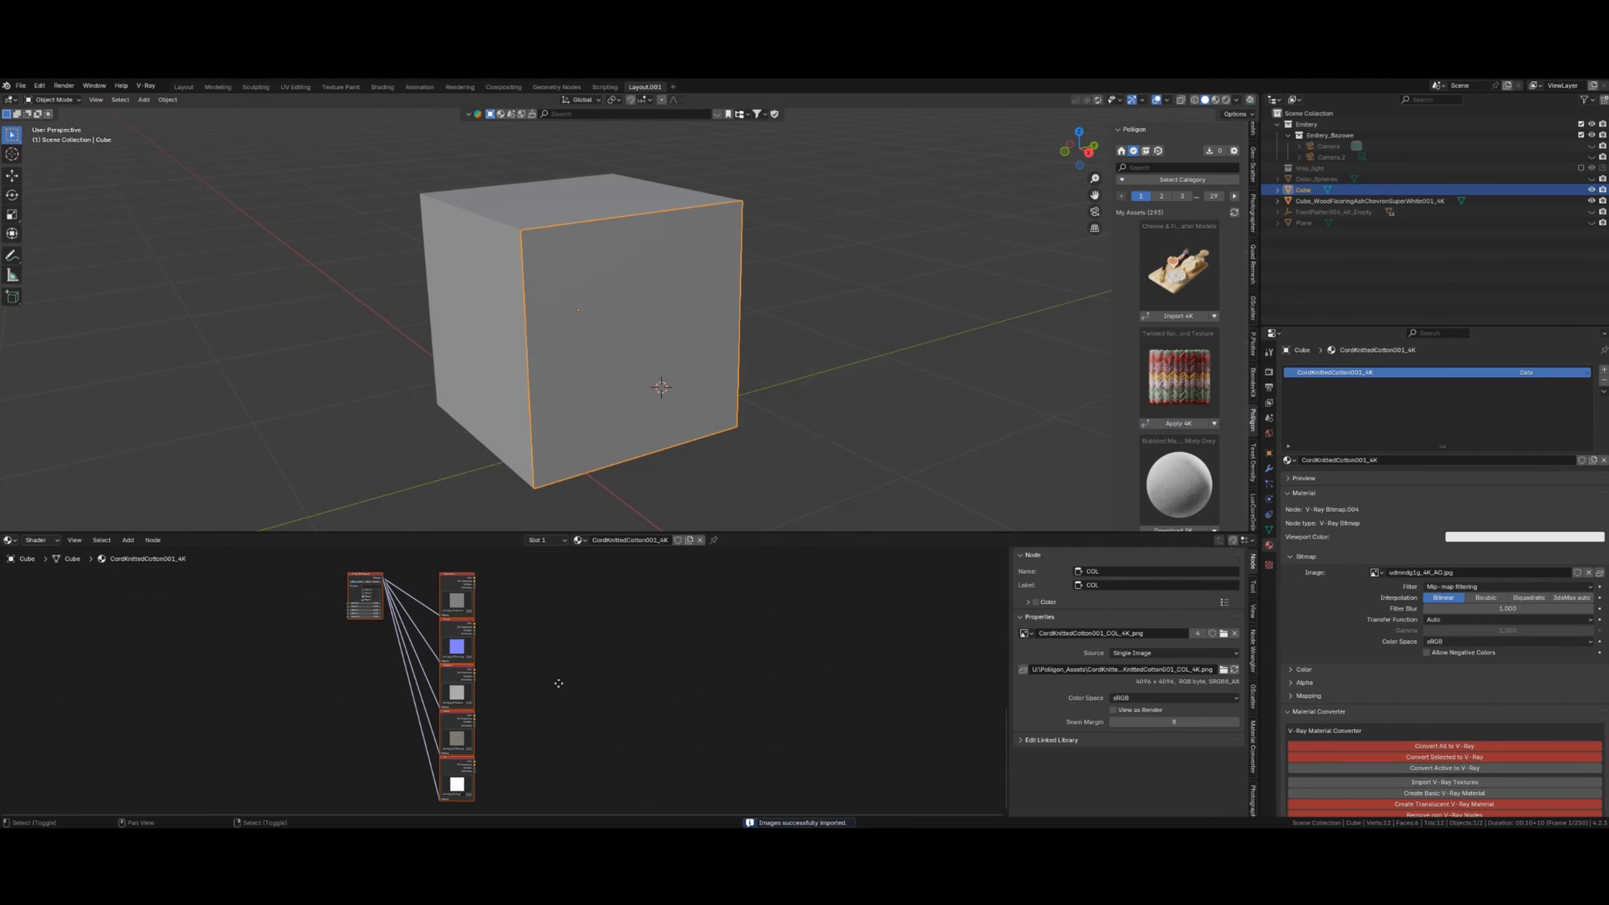
scroll(564, 691, up, 5)
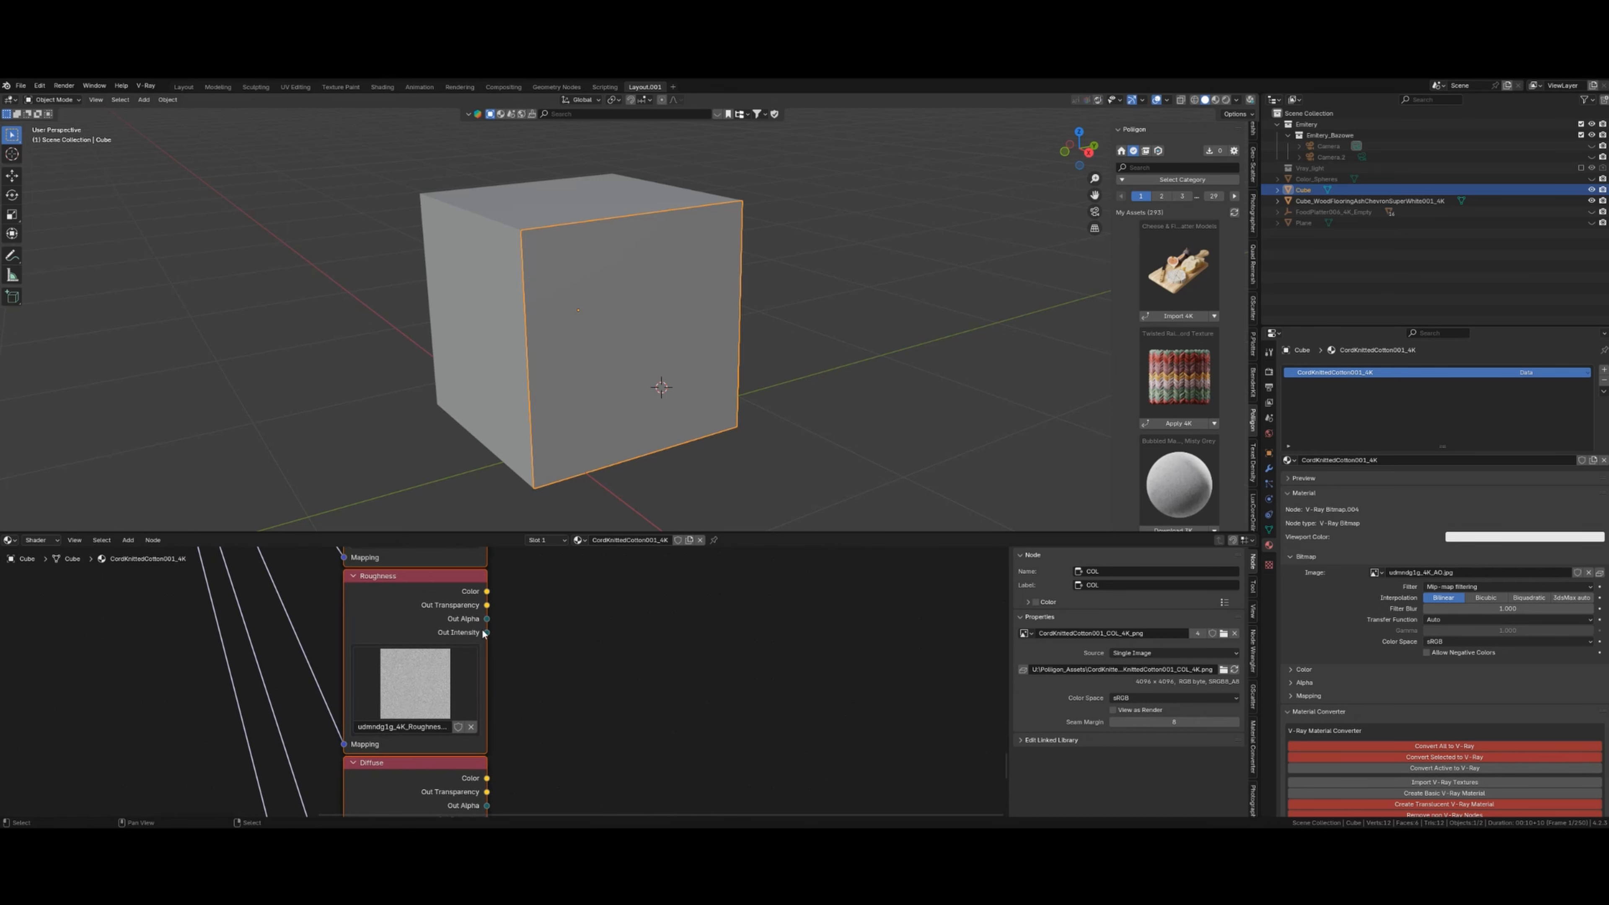
- Check the Roughness node's Color settings, then build a basic V-Ray material from the textures
click(416, 576)
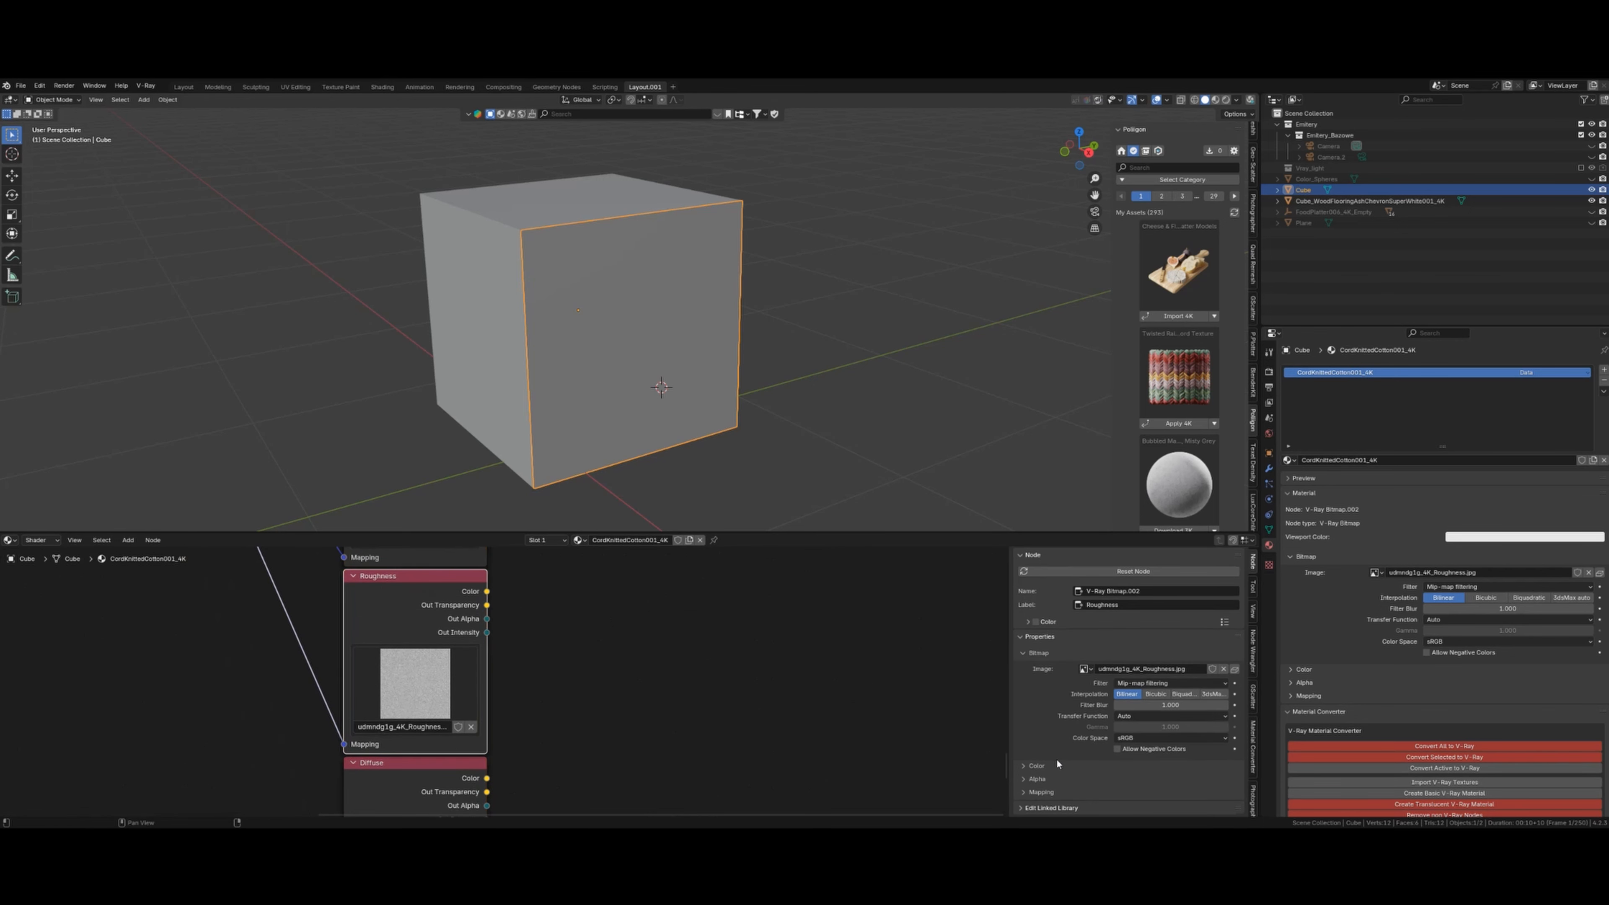
click(1024, 764)
scroll(1045, 729, down, 2)
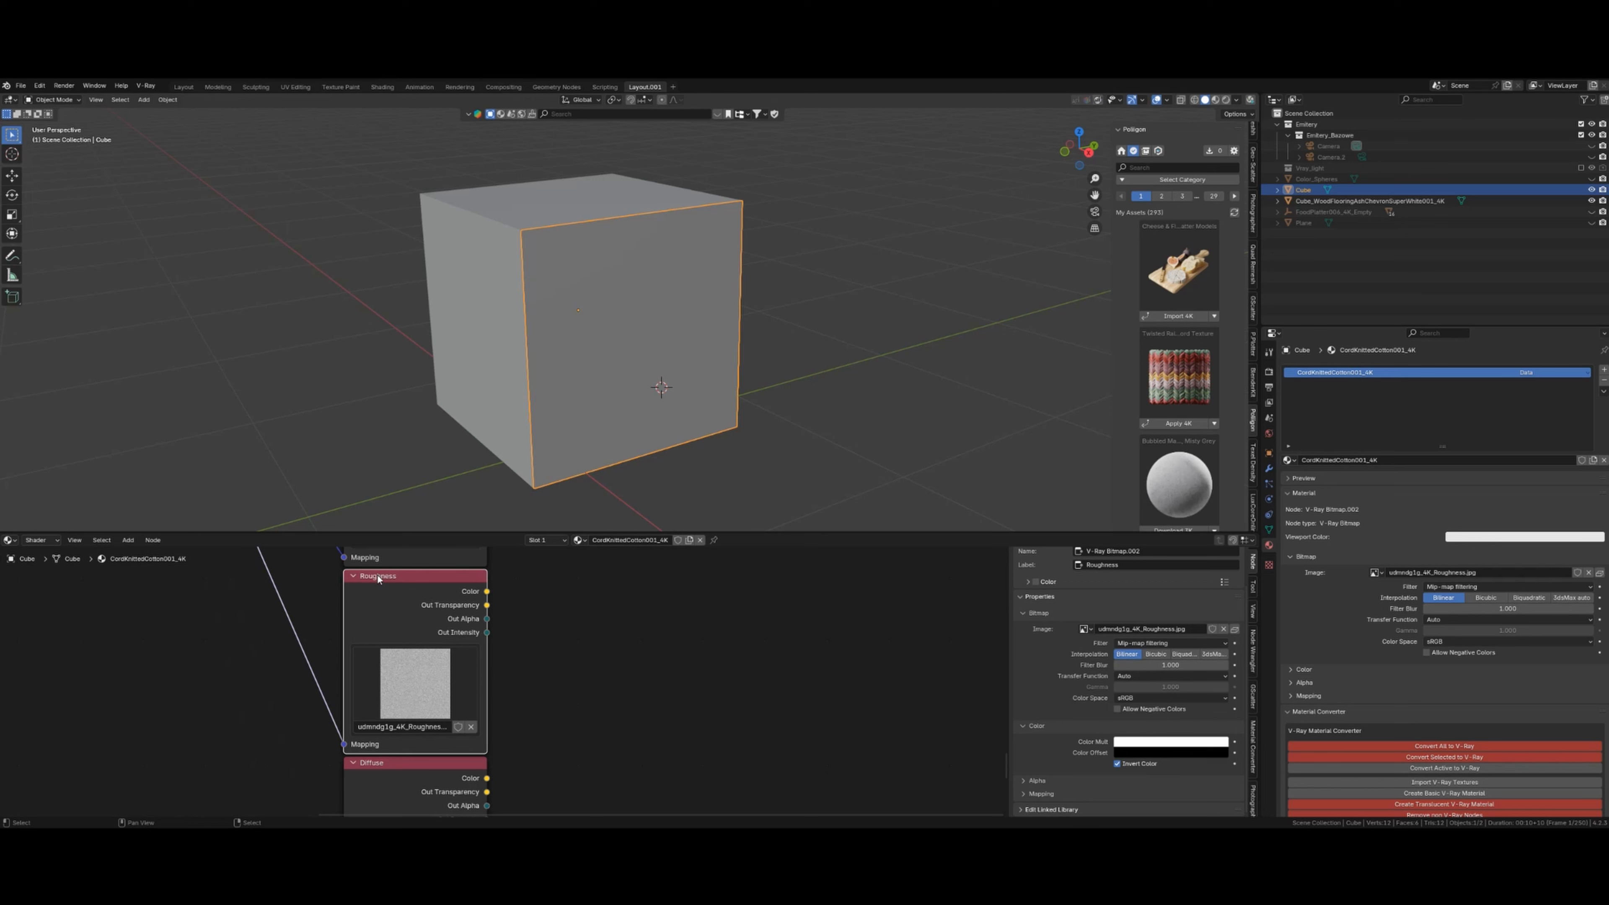
scroll(728, 698, down, 7)
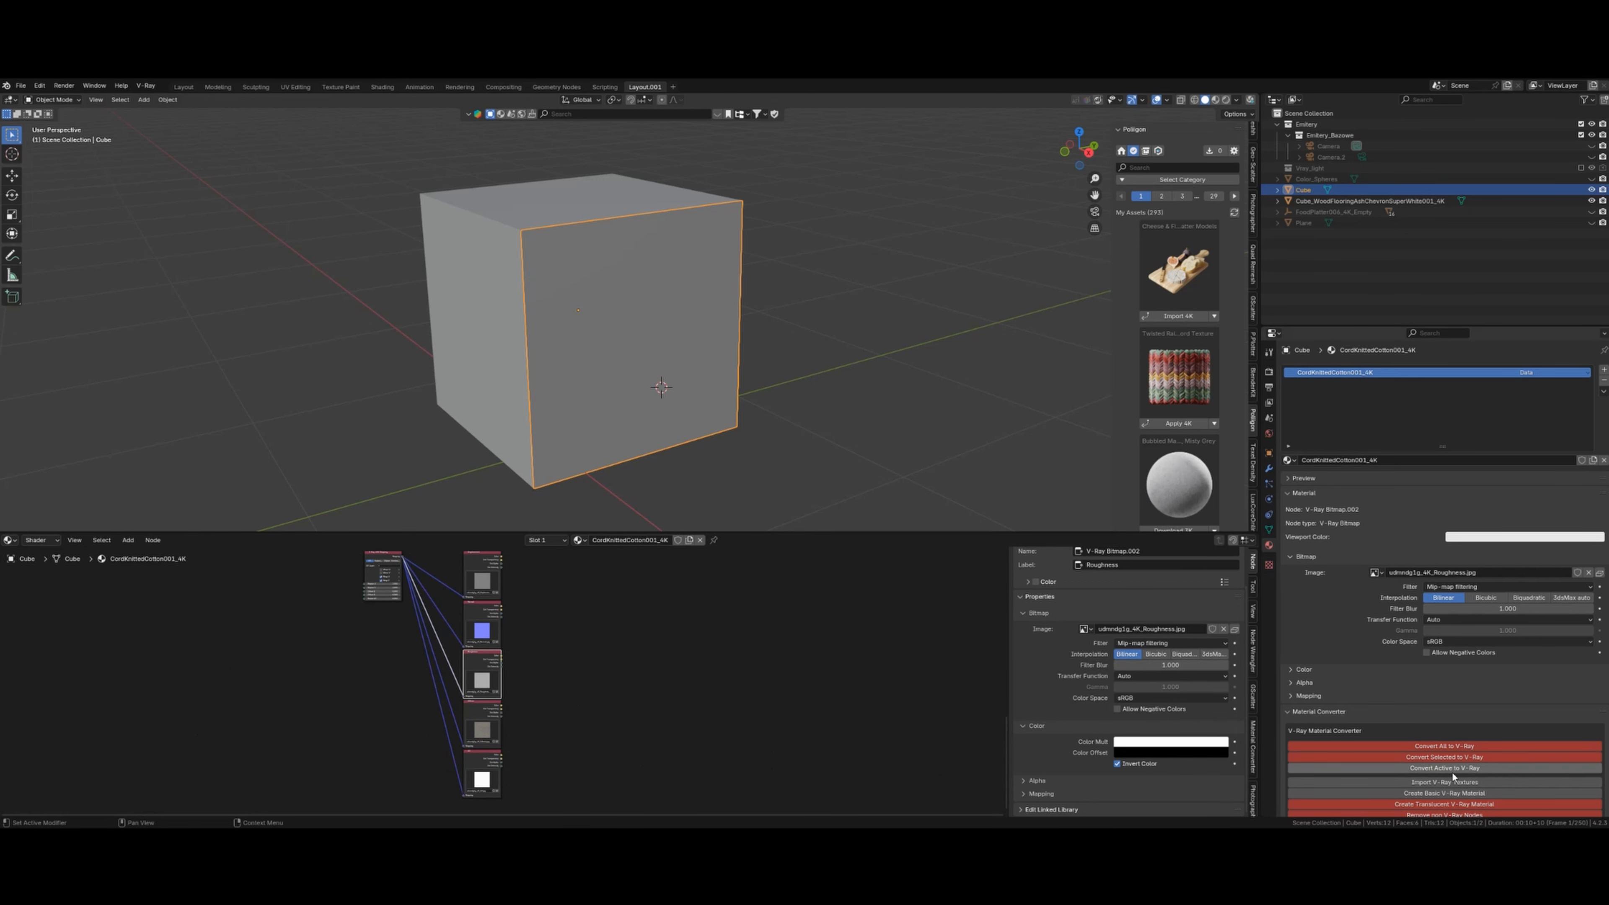
click(1455, 794)
- Move the Normal Map node up and to the right
scroll(657, 697, up, 5)
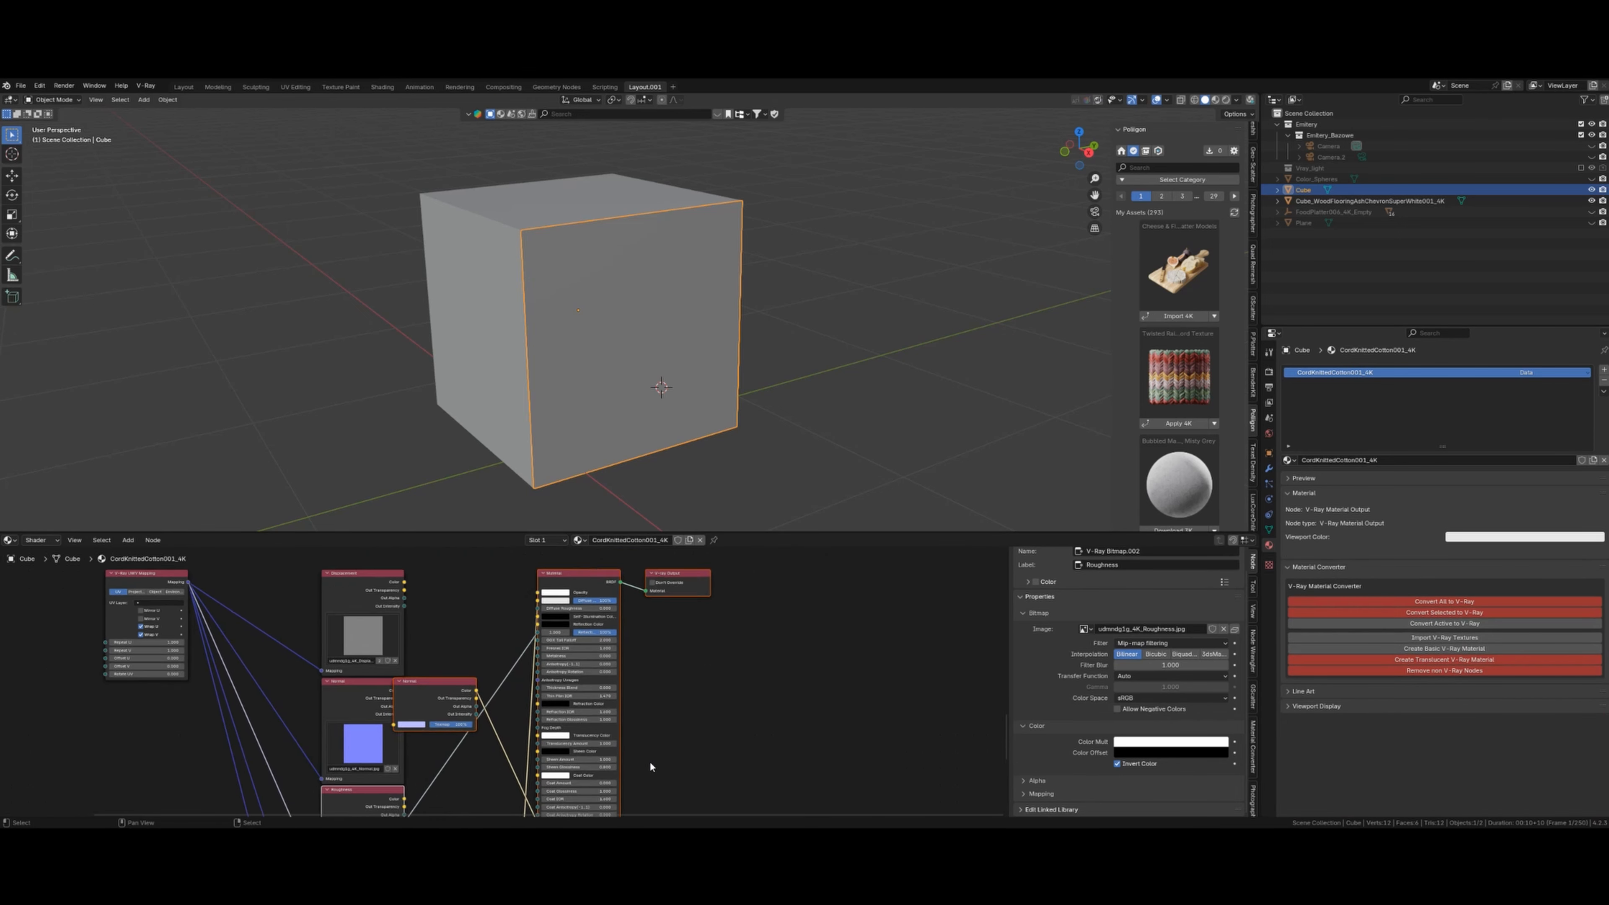
scroll(562, 716, up, 1)
drag(409, 694, 471, 596)
scroll(469, 698, down, 3)
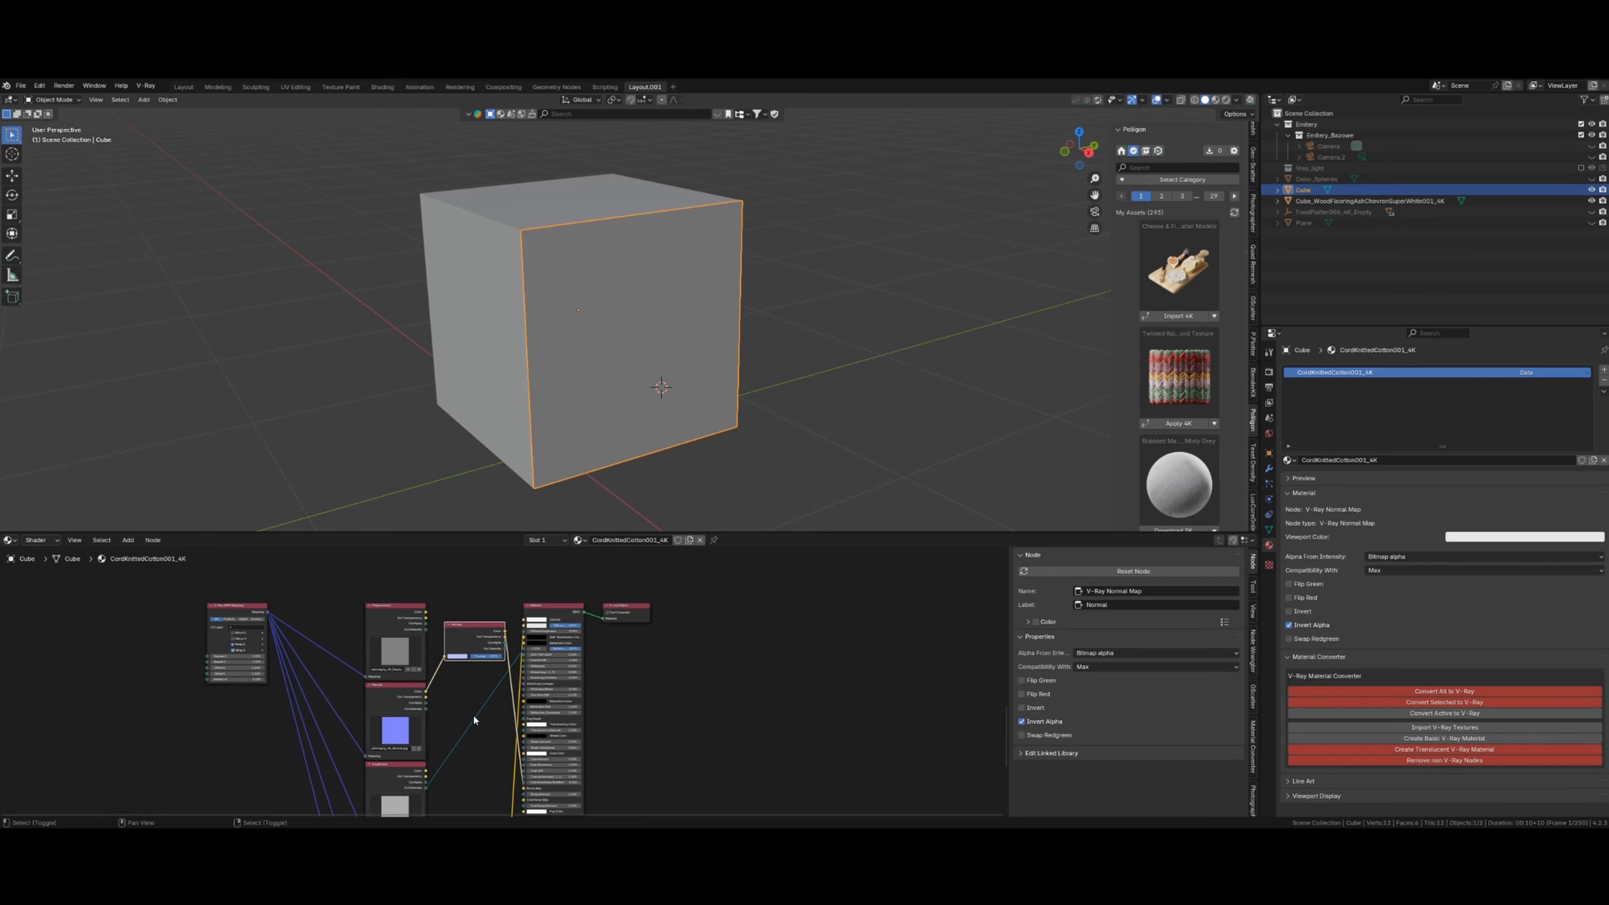
click(395, 747)
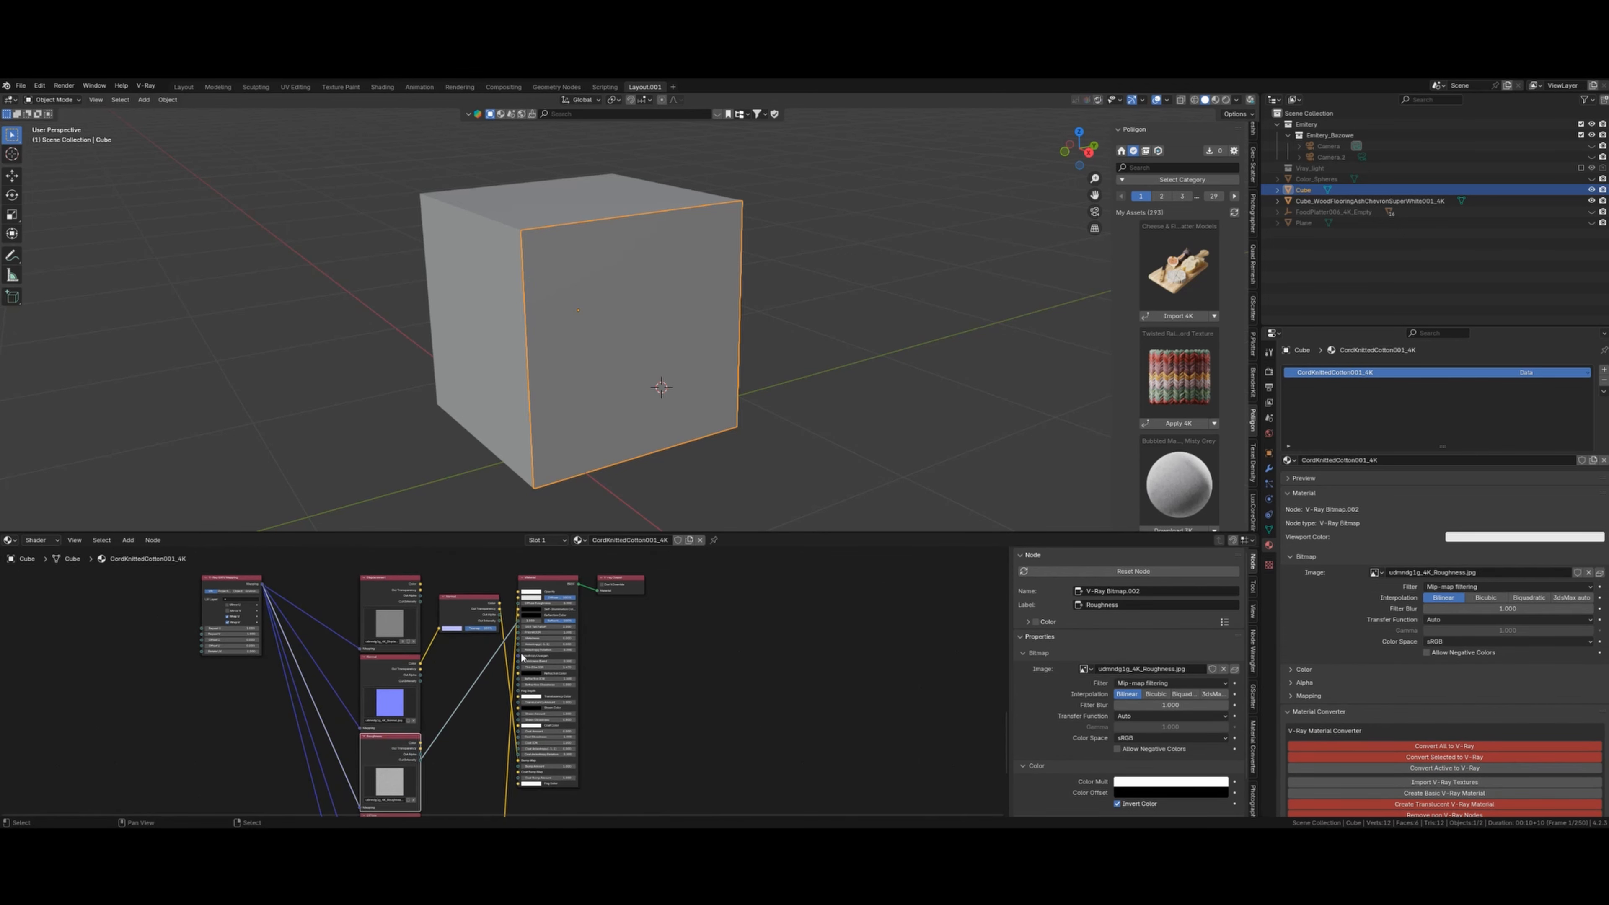
scroll(522, 672, down, 3)
scroll(522, 672, up, 5)
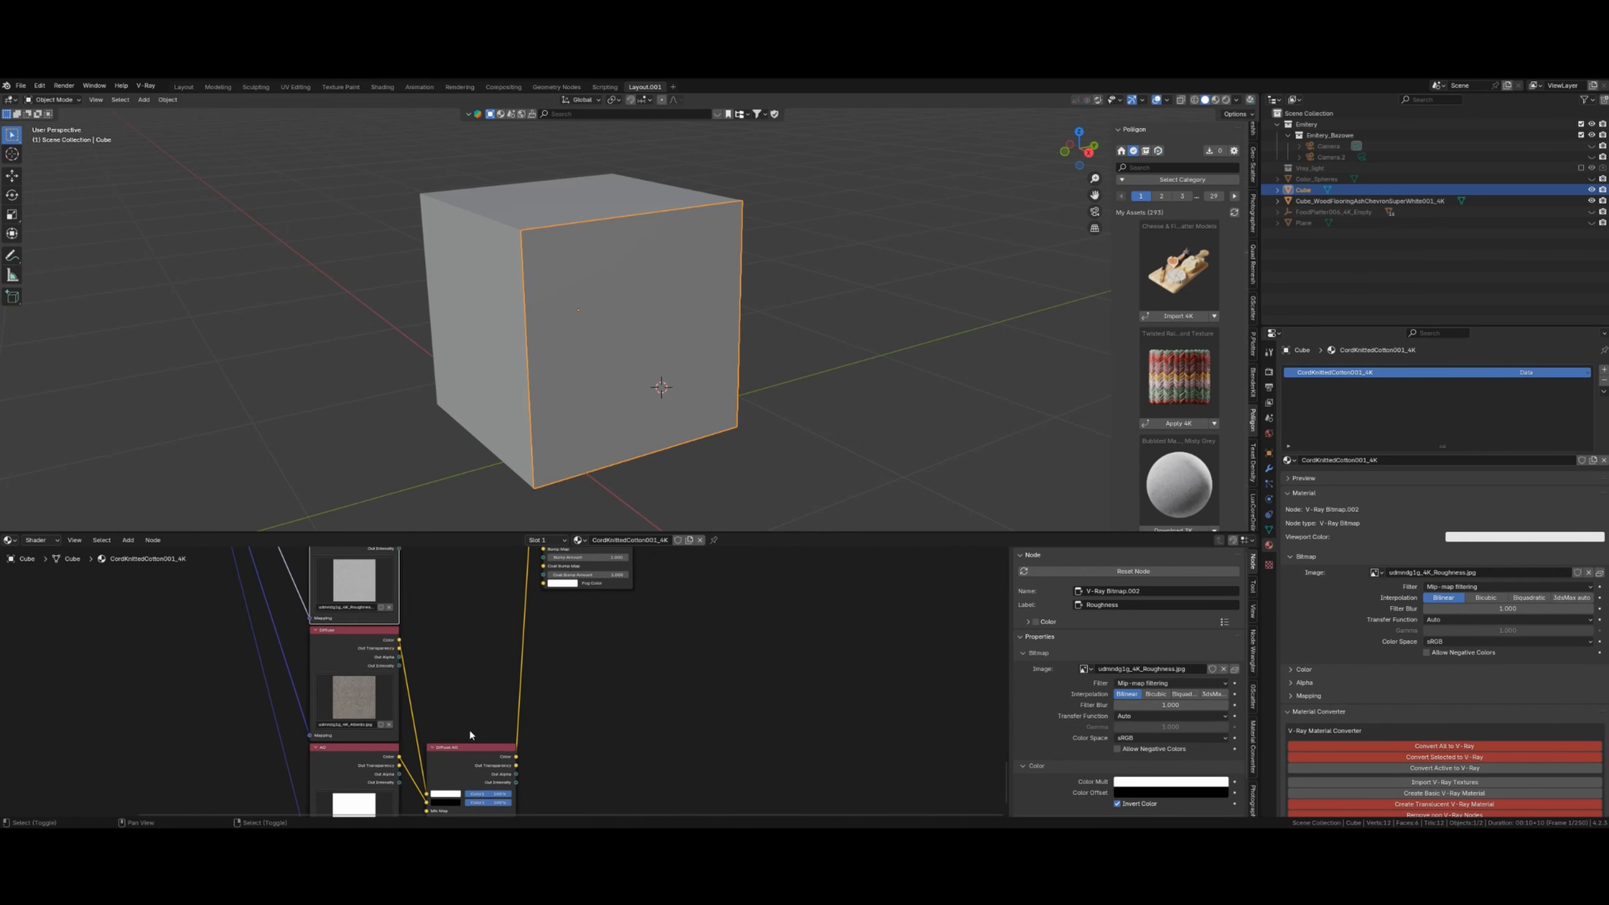
- Move the Diffuse AO mix node upward and nudge the Displacement node slightly up
click(481, 725)
drag(480, 690, 484, 621)
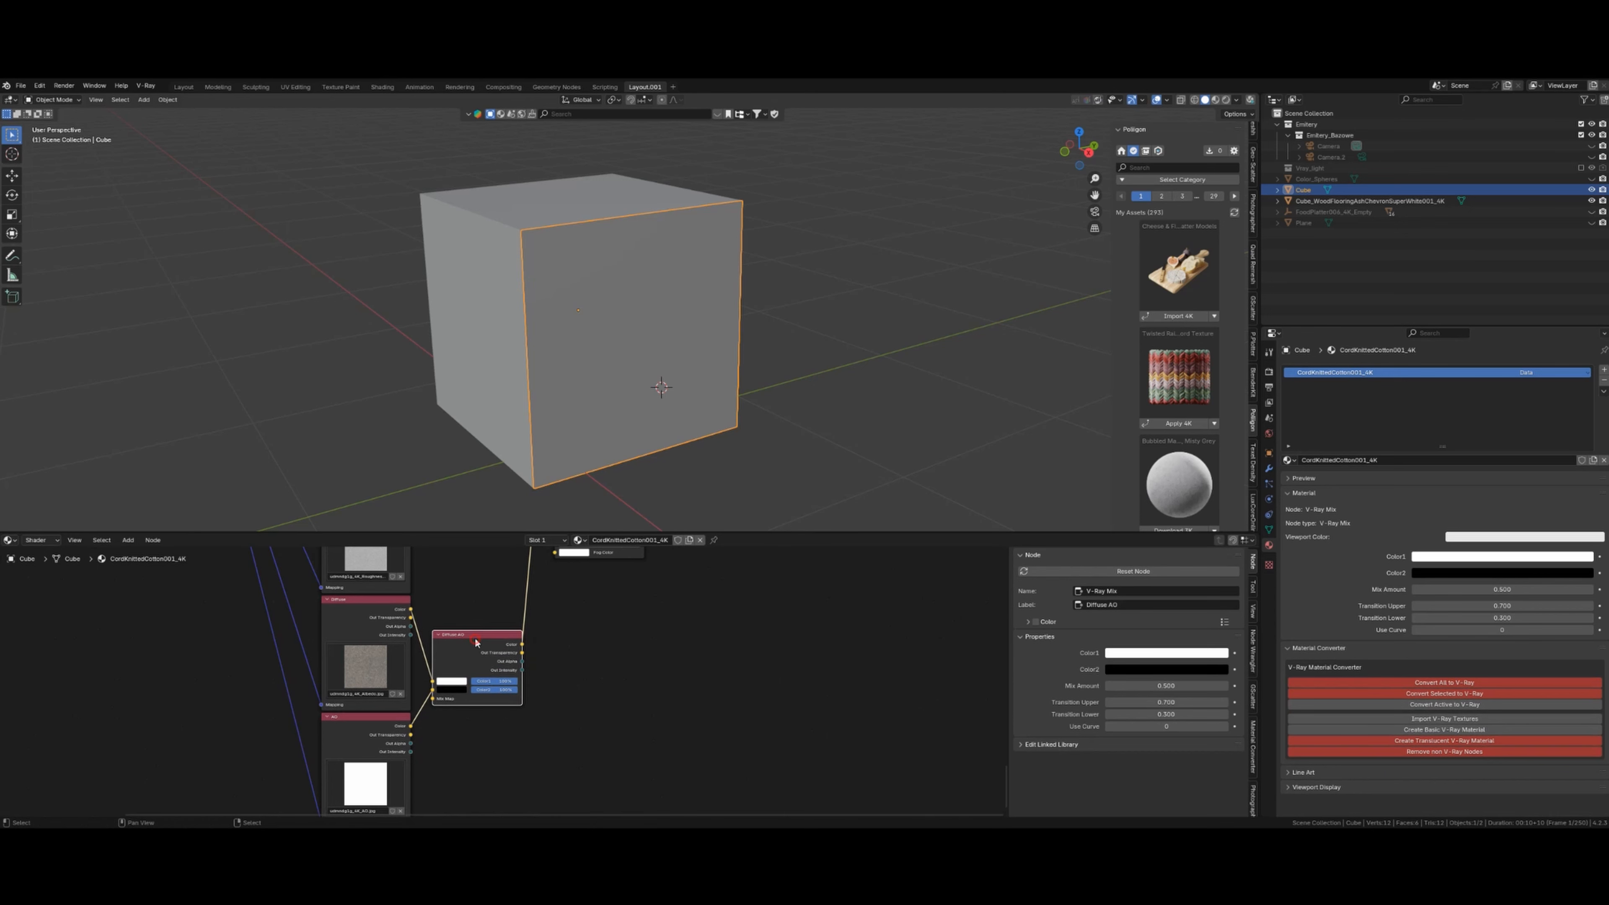
scroll(572, 676, up, 2)
scroll(574, 688, up, 3)
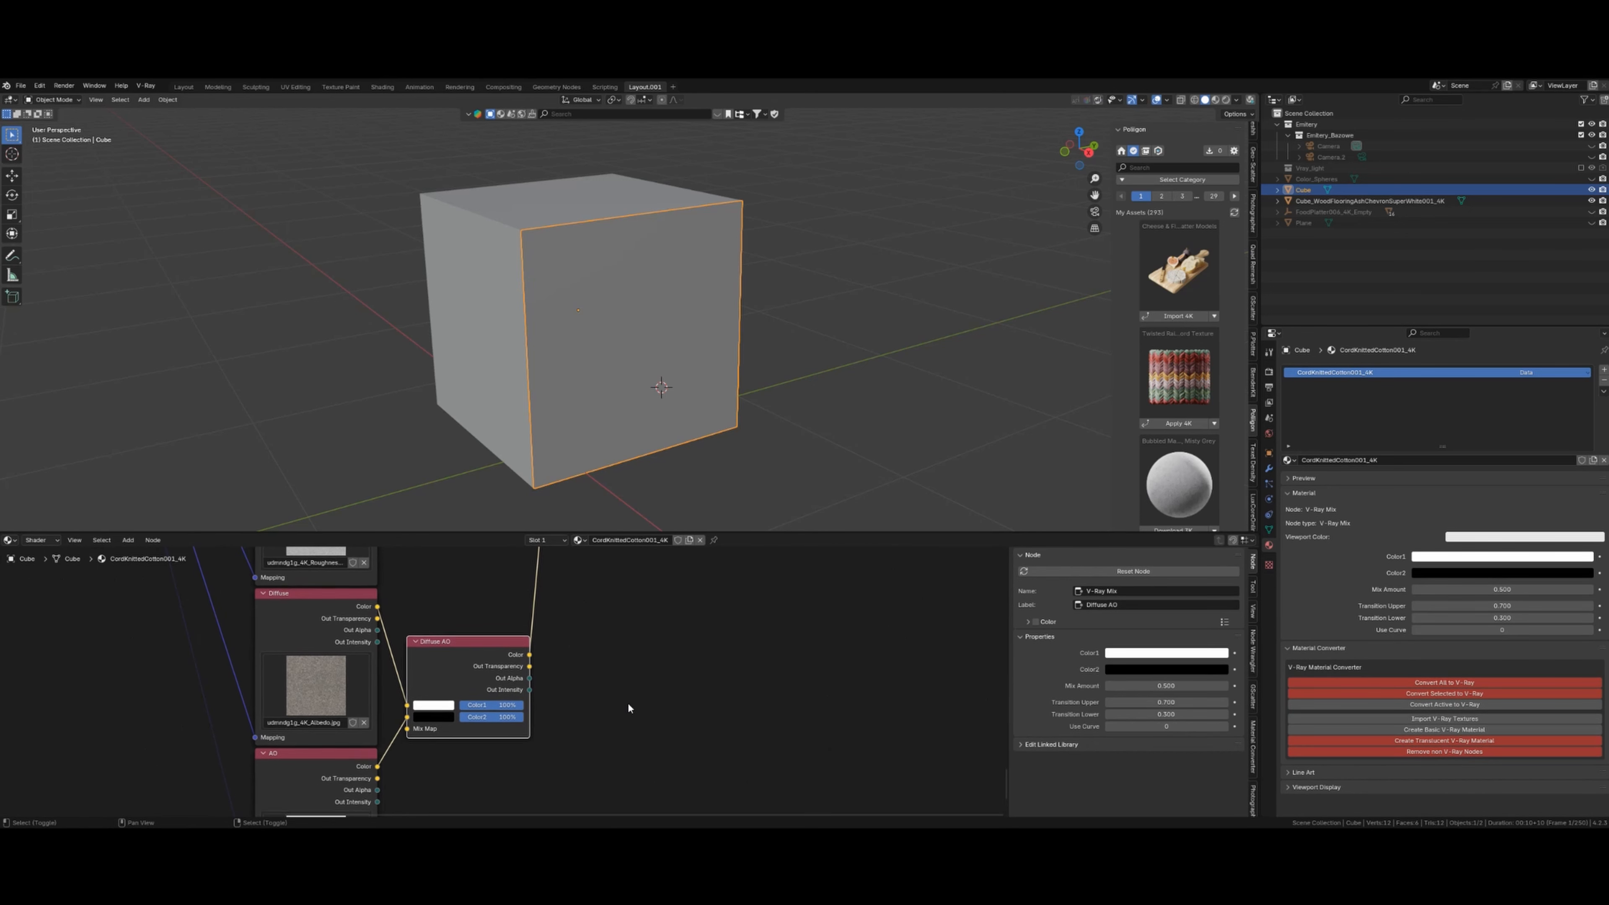
scroll(503, 685, down, 1)
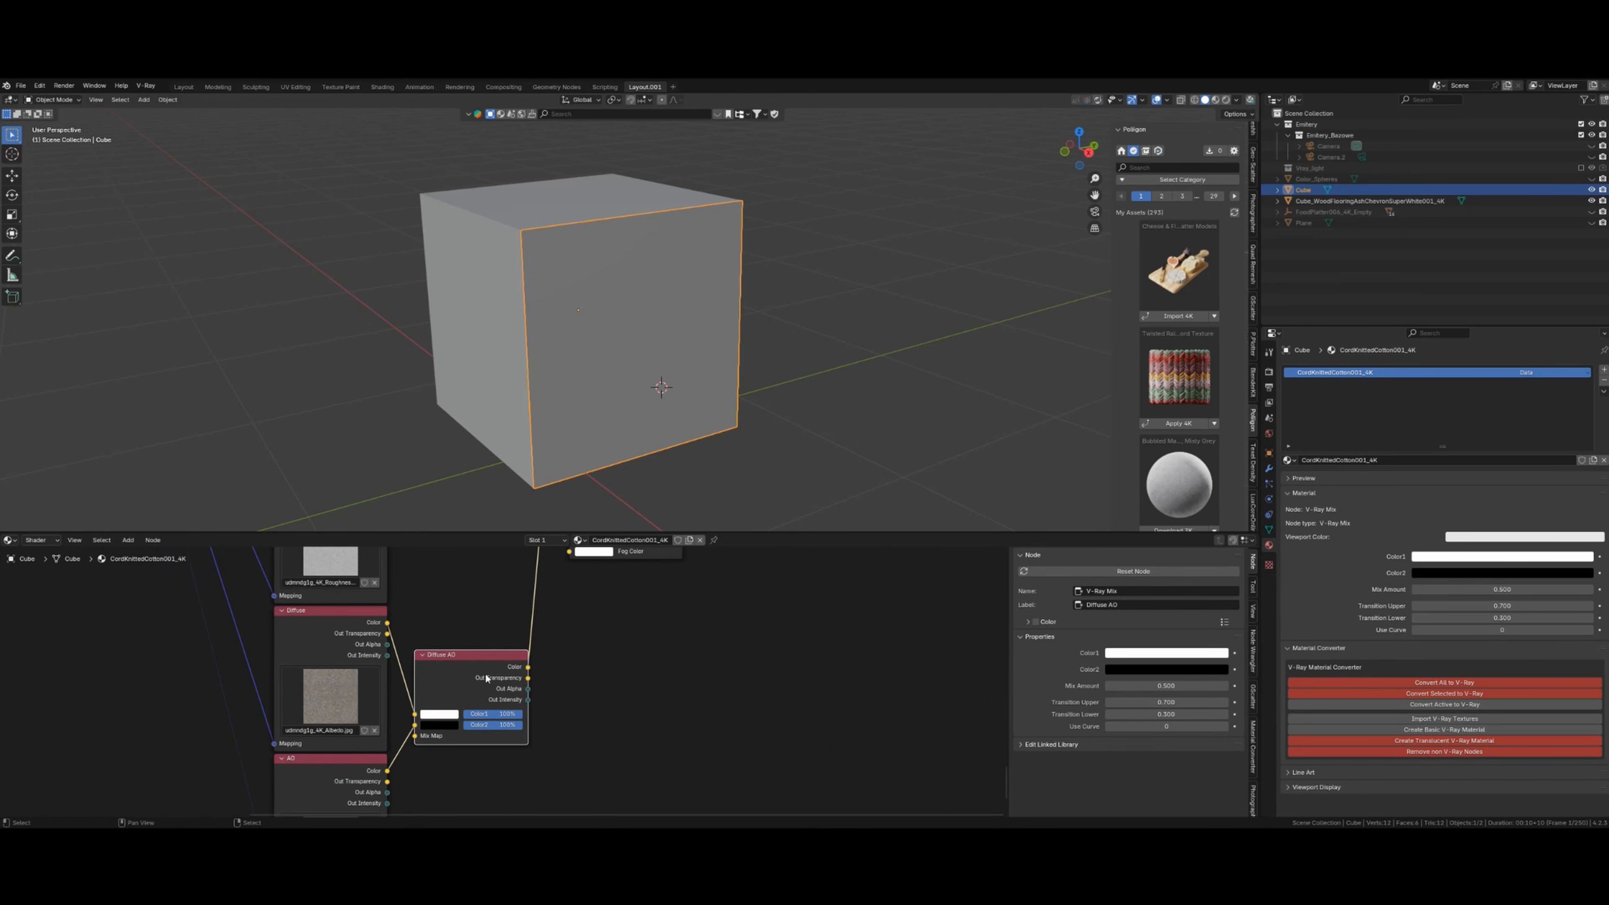
scroll(477, 685, down, 1)
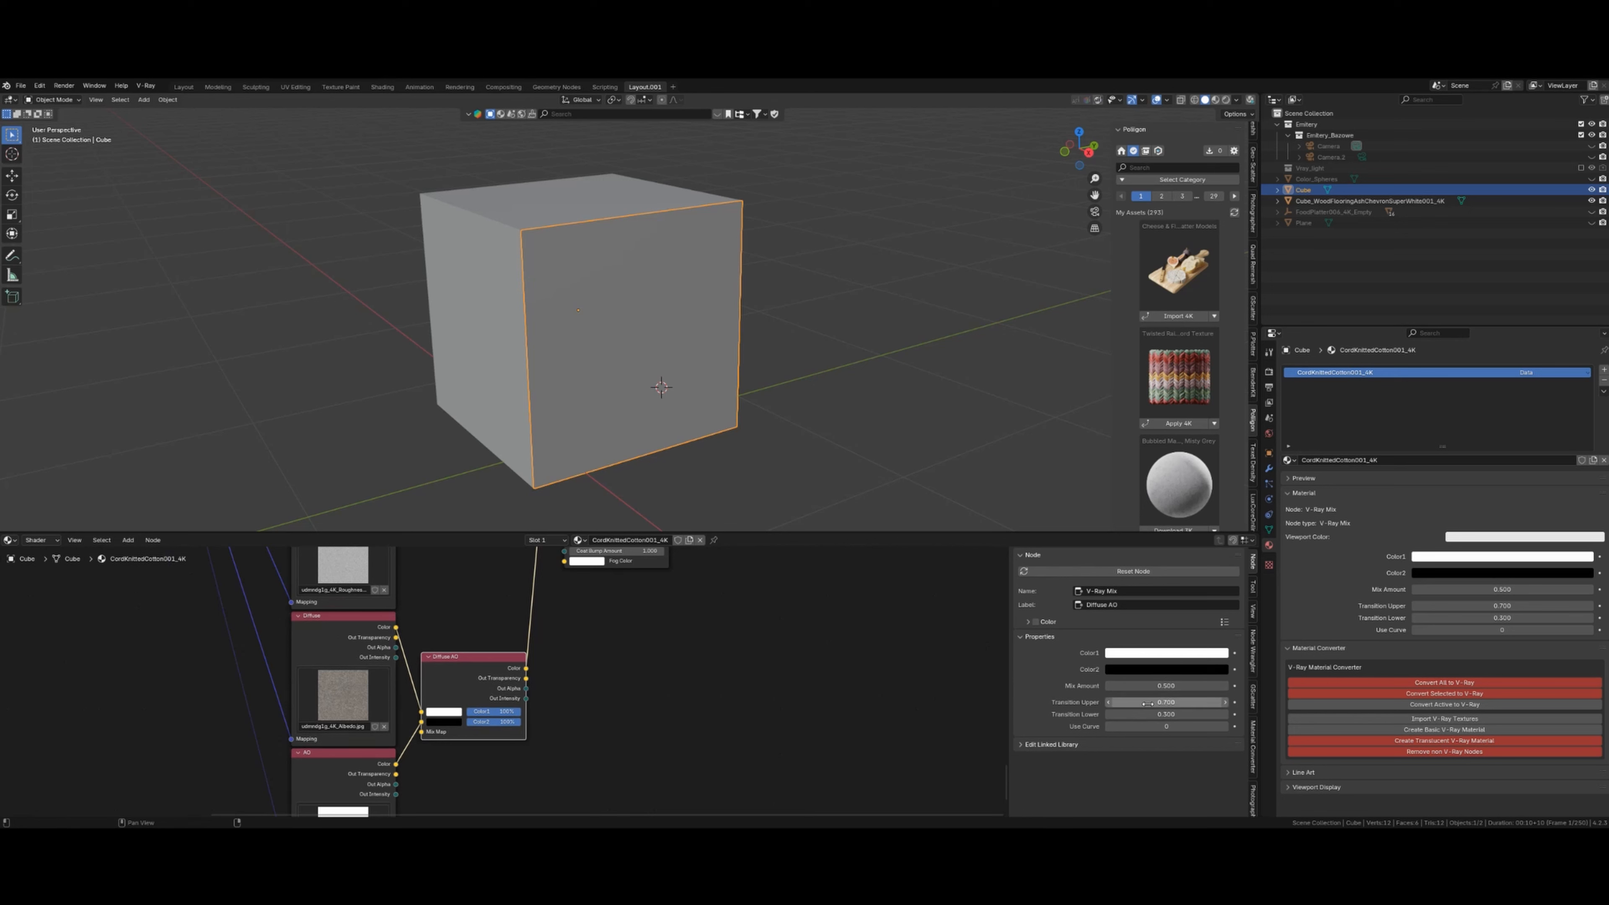
scroll(495, 727, down, 3)
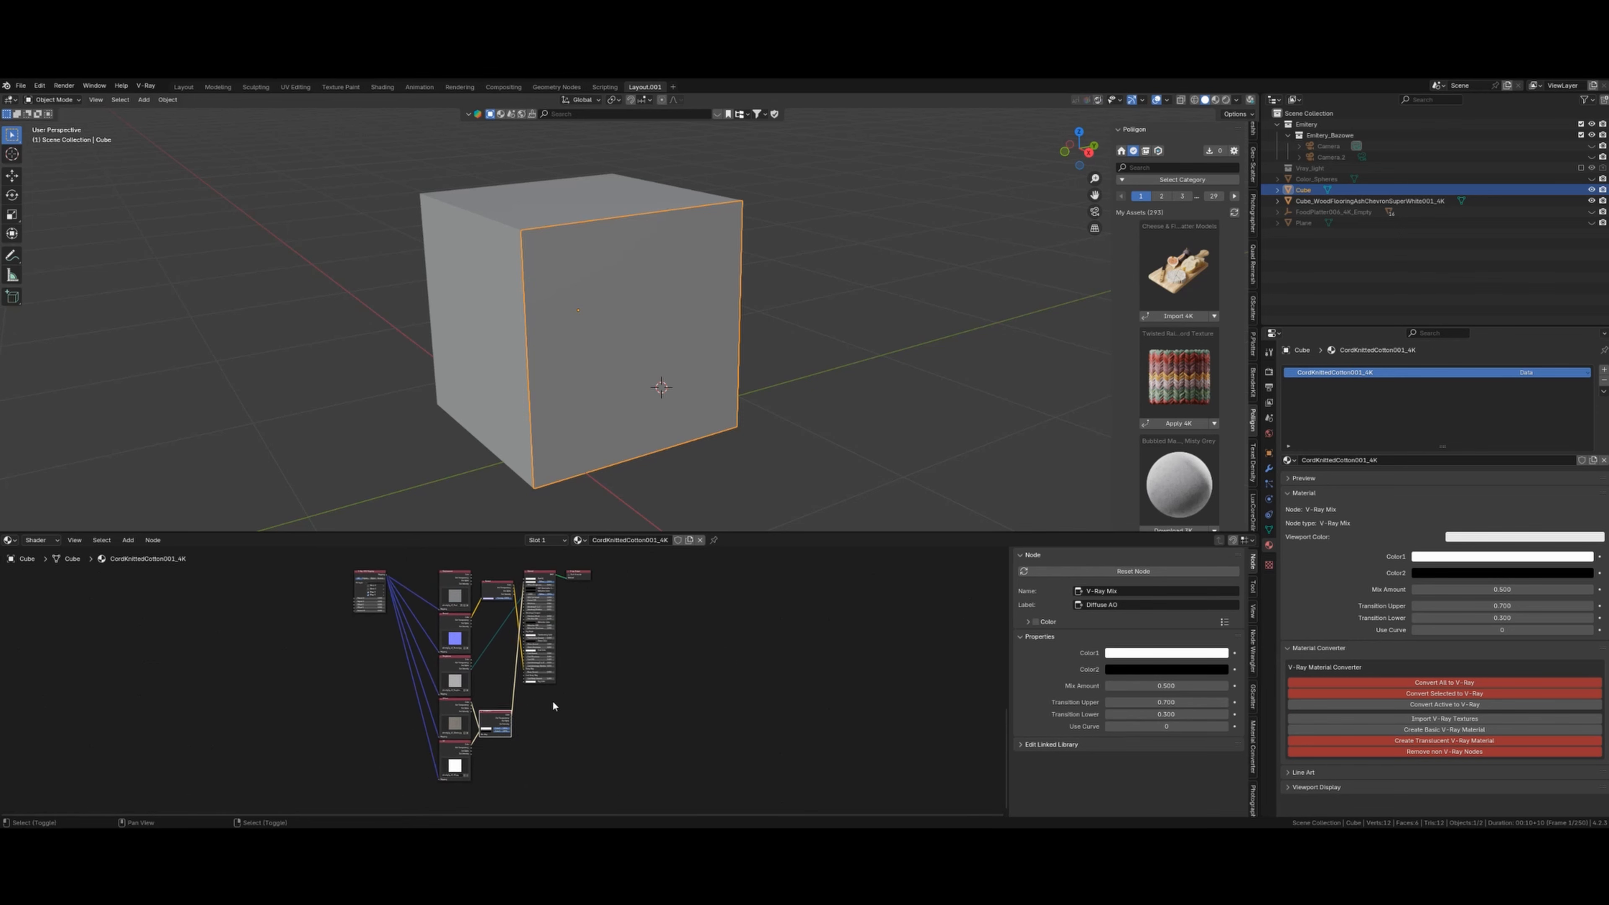
scroll(506, 699, up, 4)
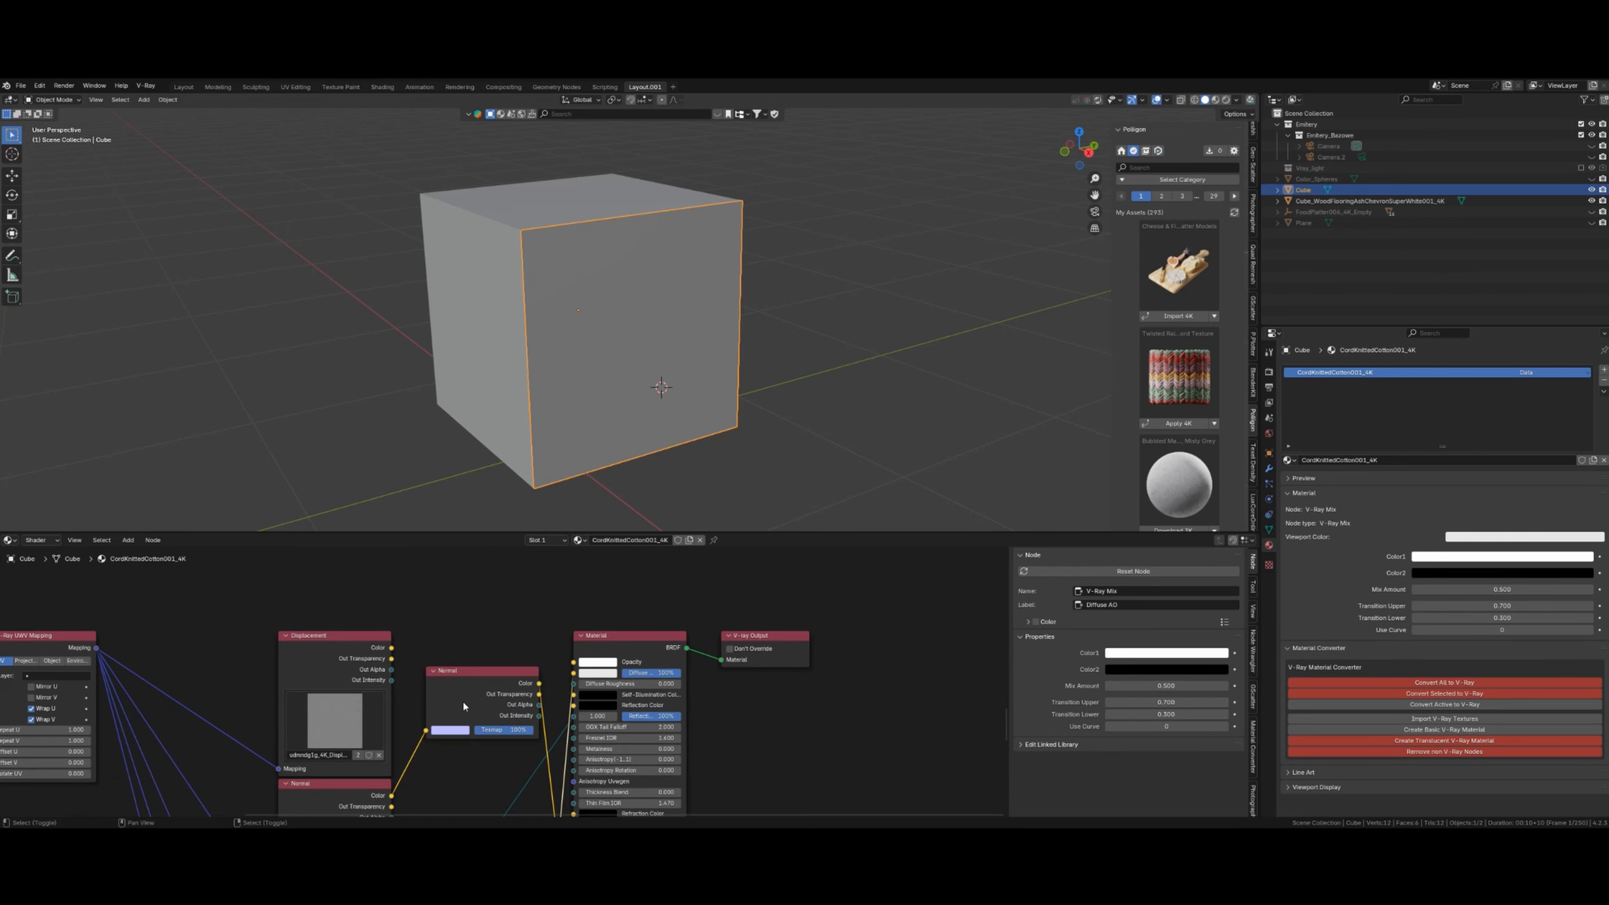
drag(363, 626, 364, 603)
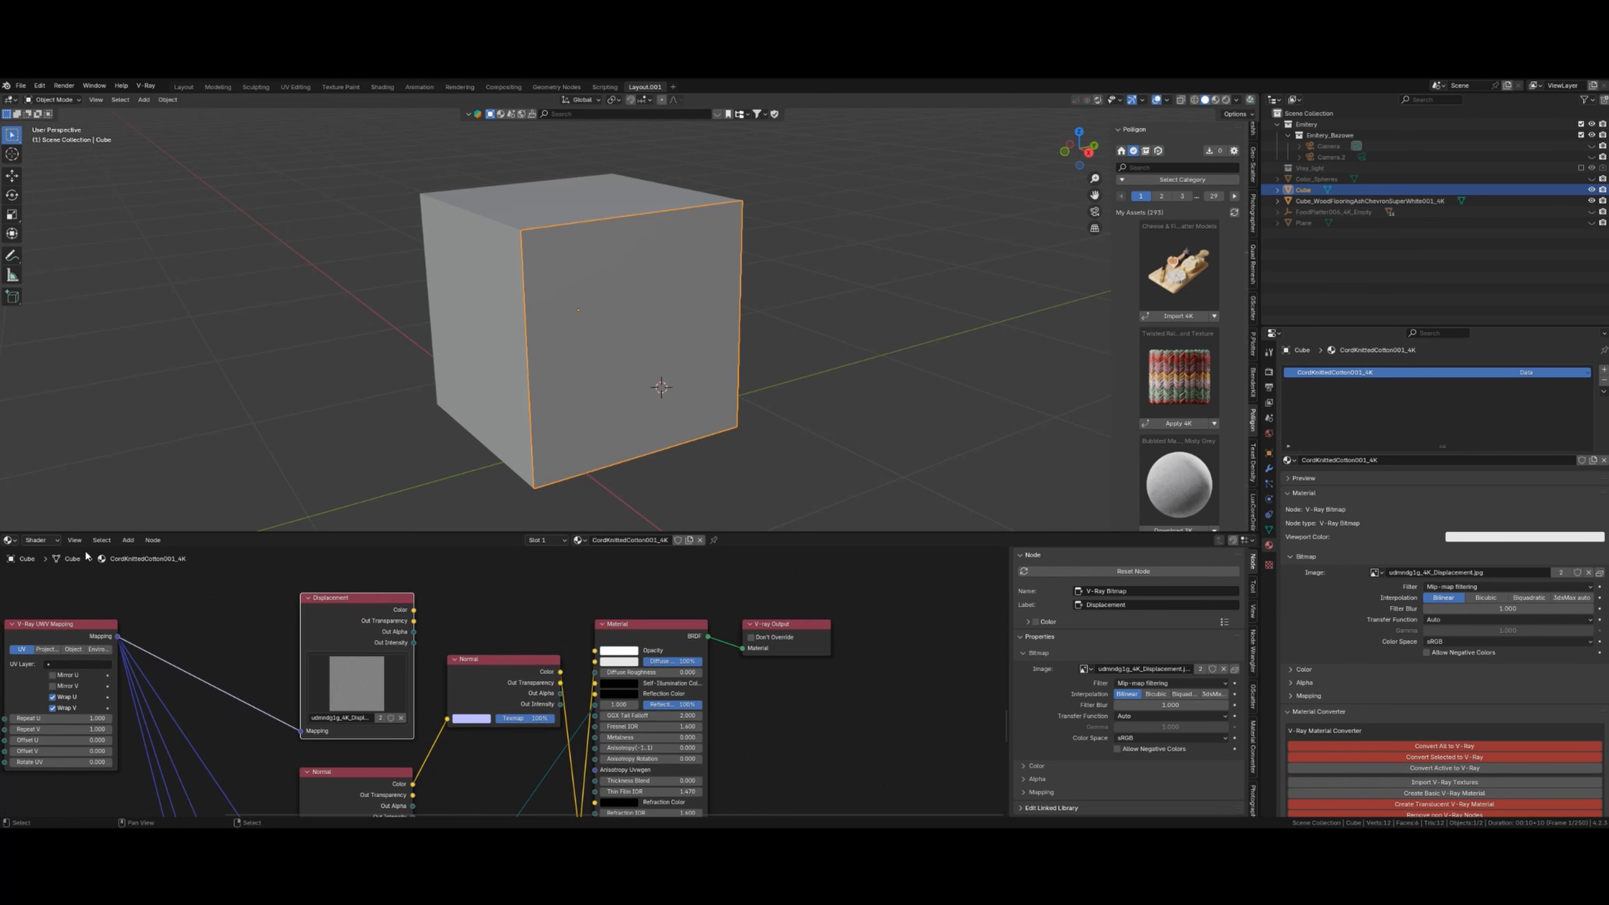
click(39, 539)
click(54, 581)
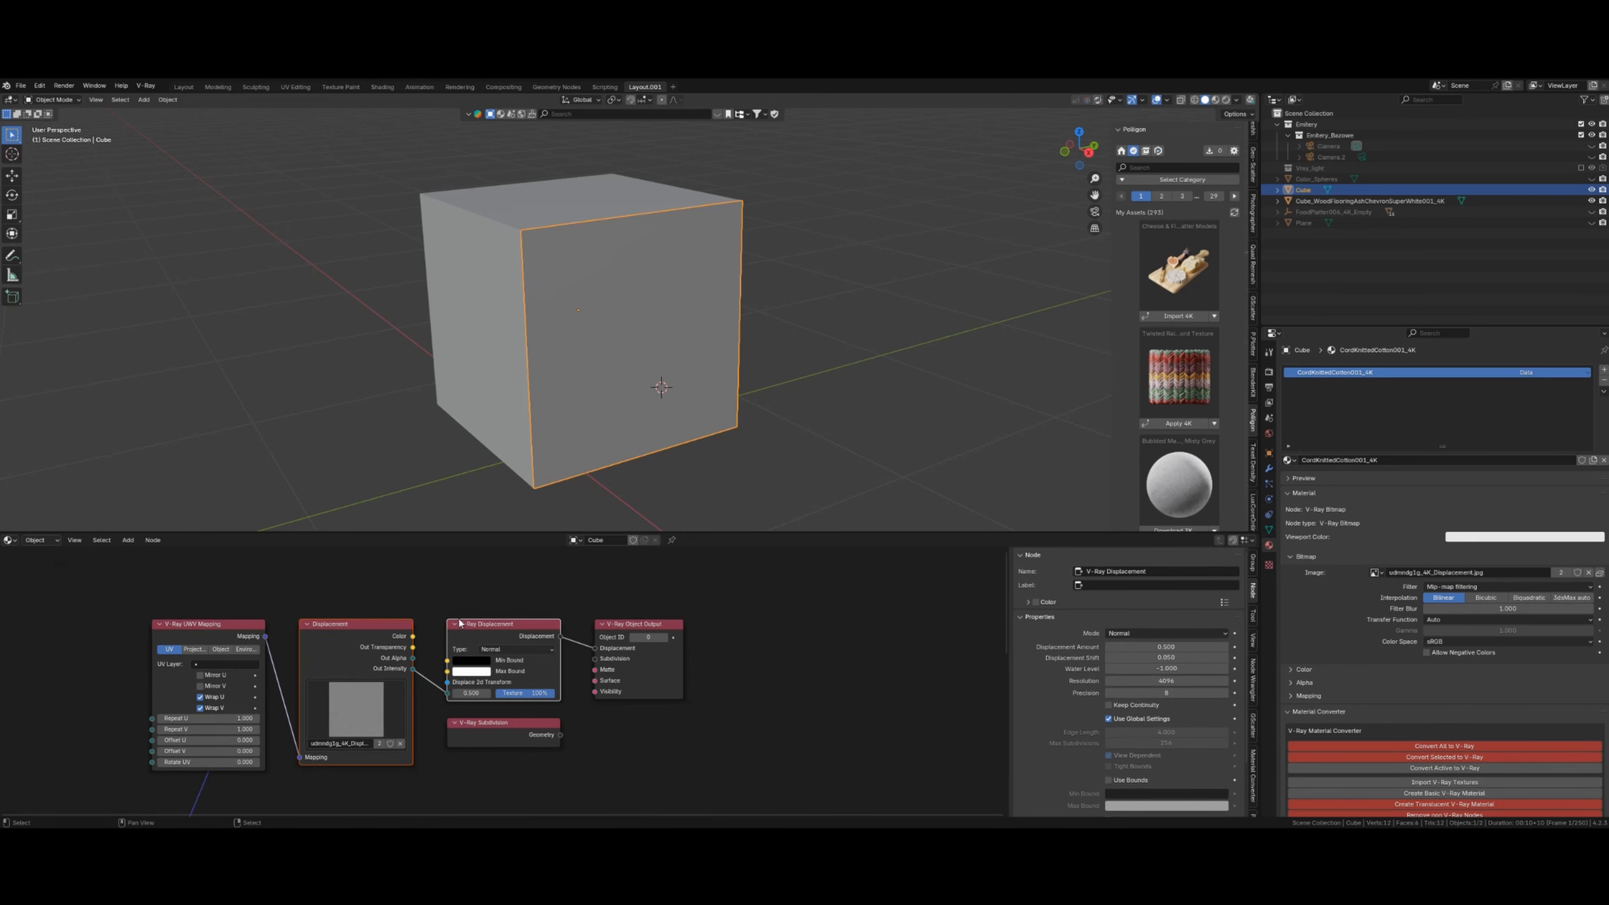
scroll(507, 689, up, 4)
scroll(579, 667, up, 2)
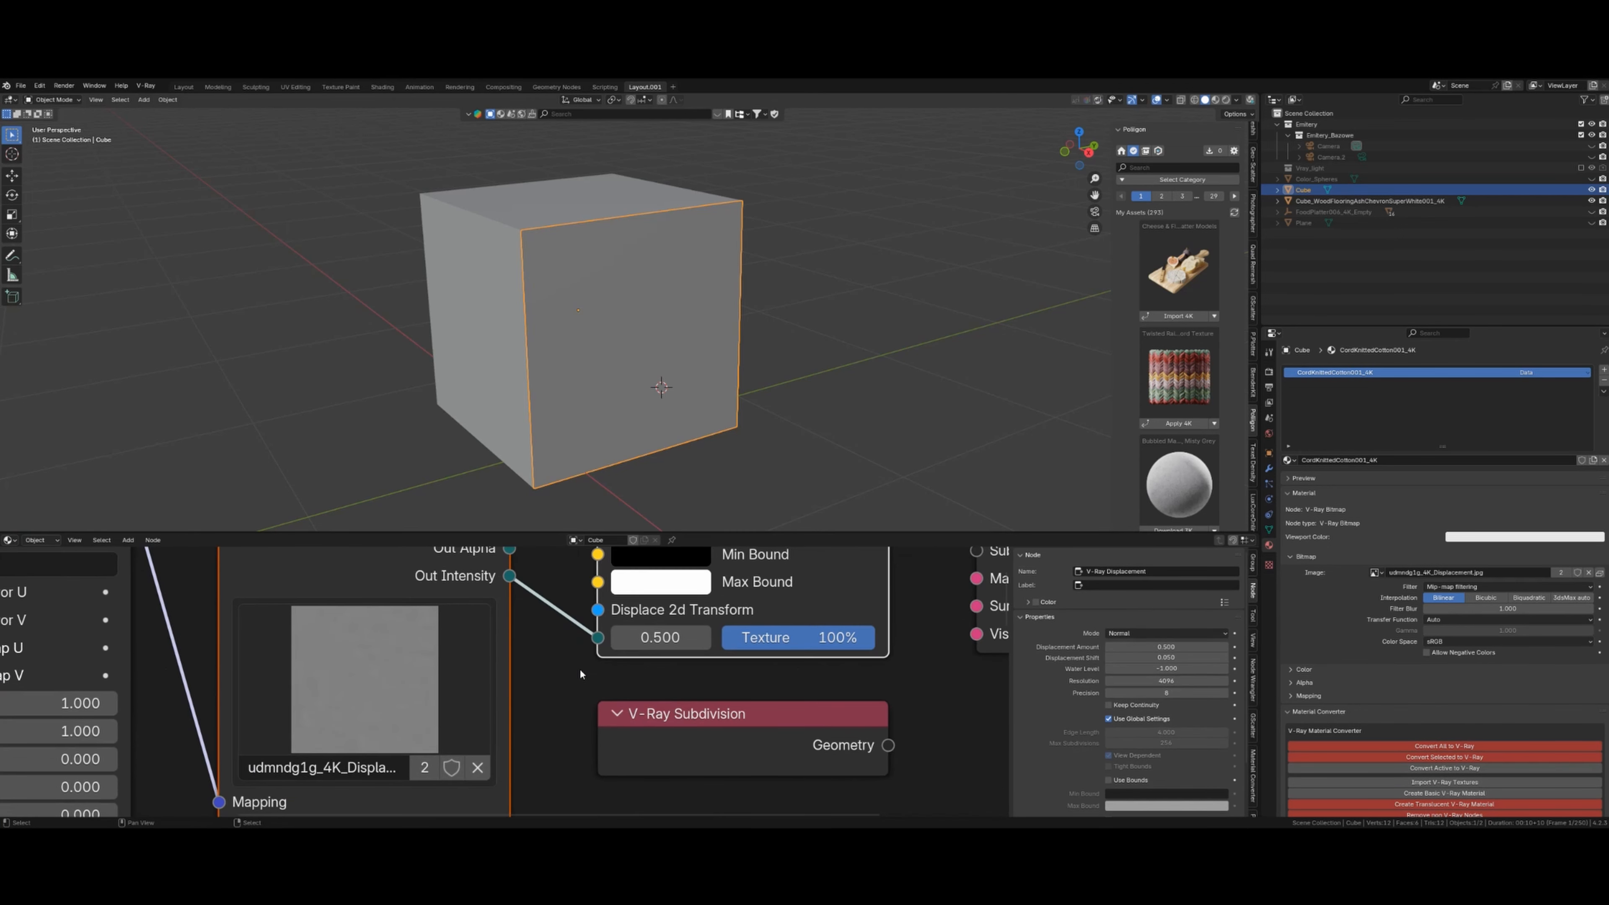
scroll(457, 698, down, 2)
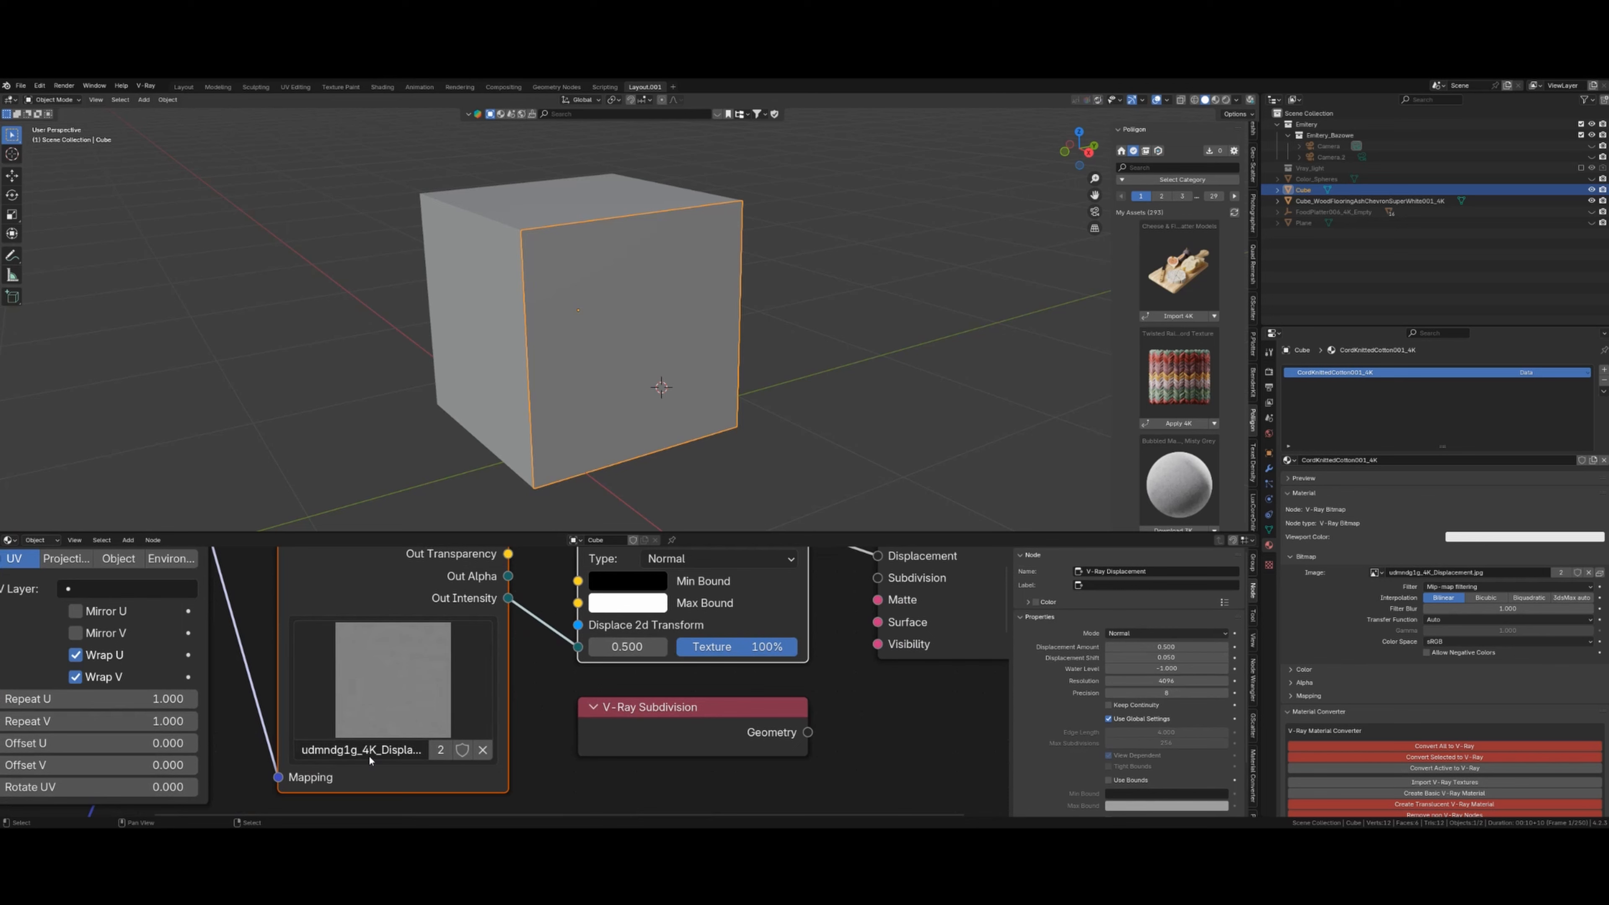
scroll(701, 688, down, 3)
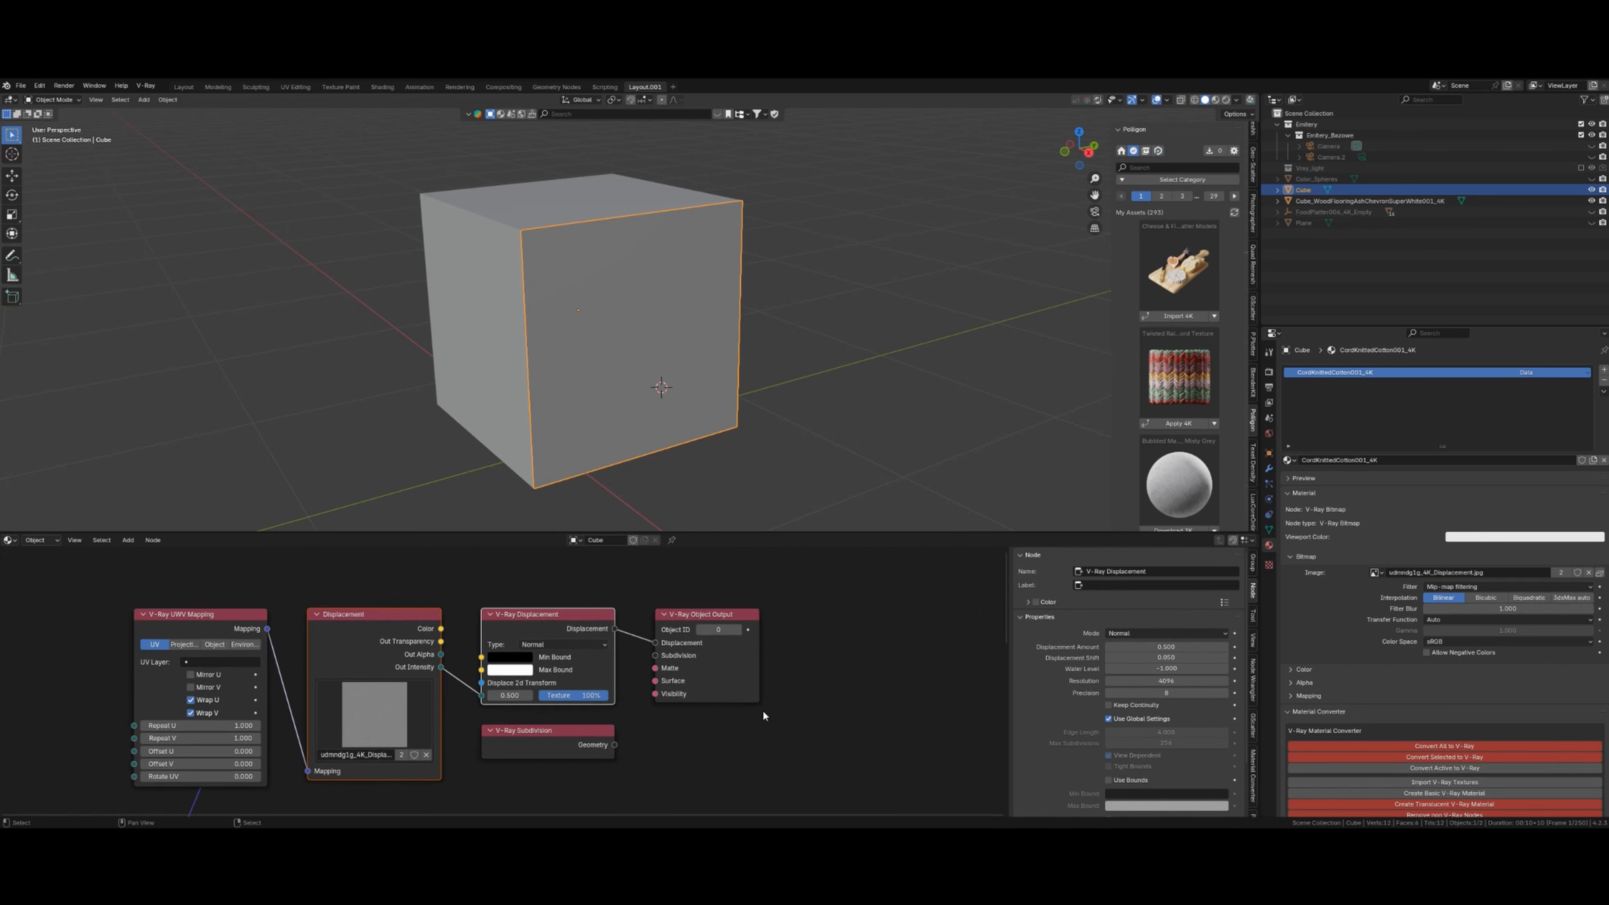
click(601, 595)
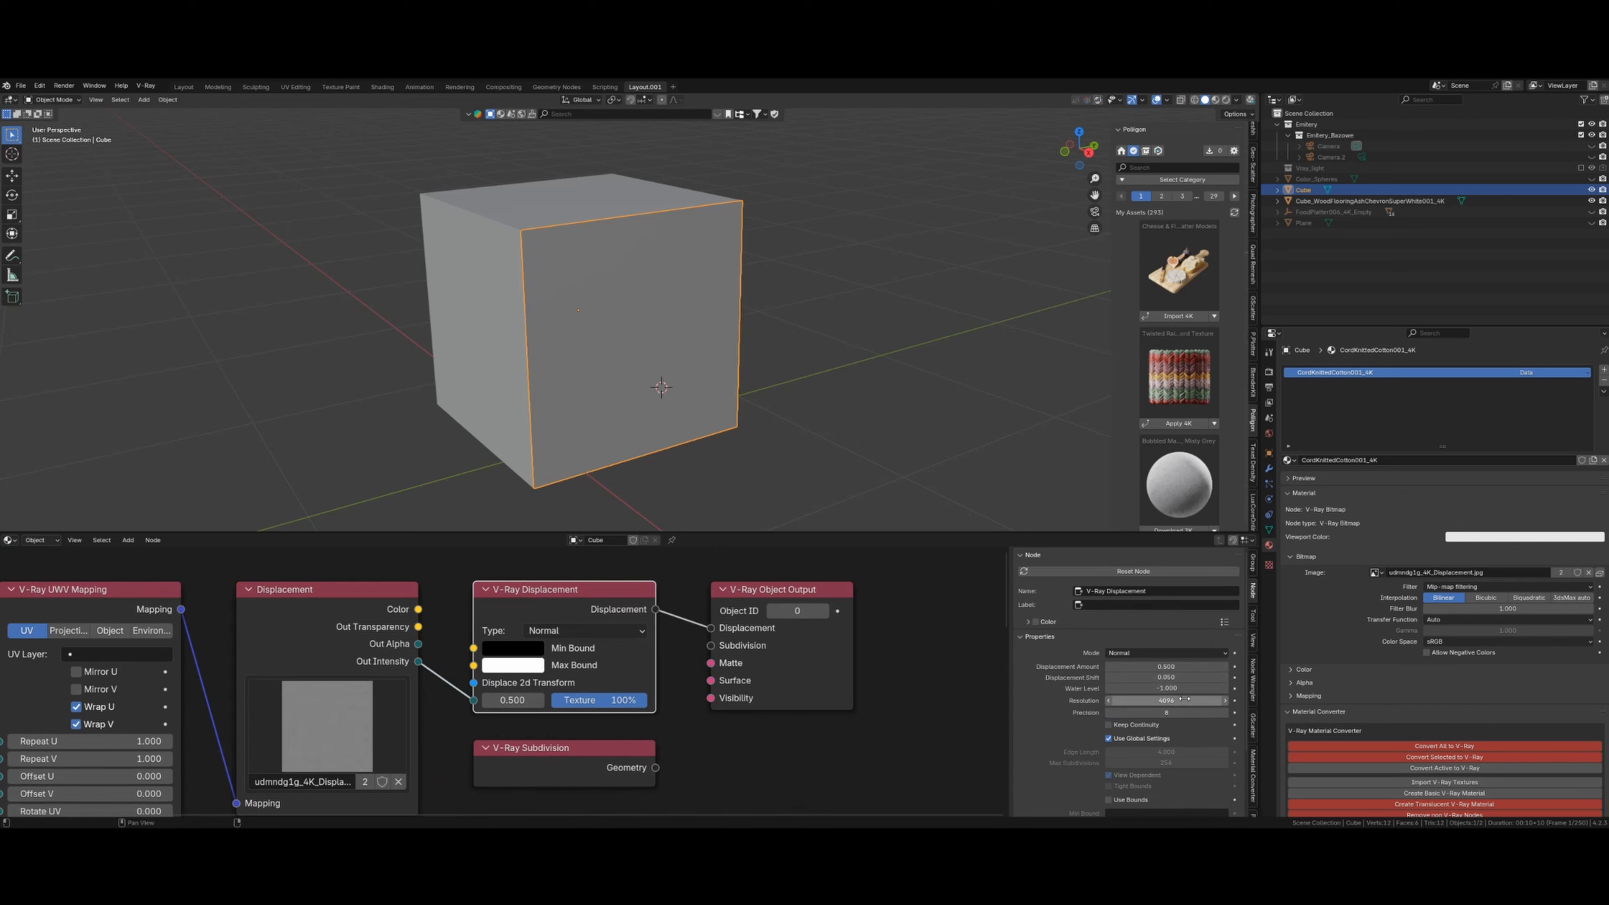
click(39, 540)
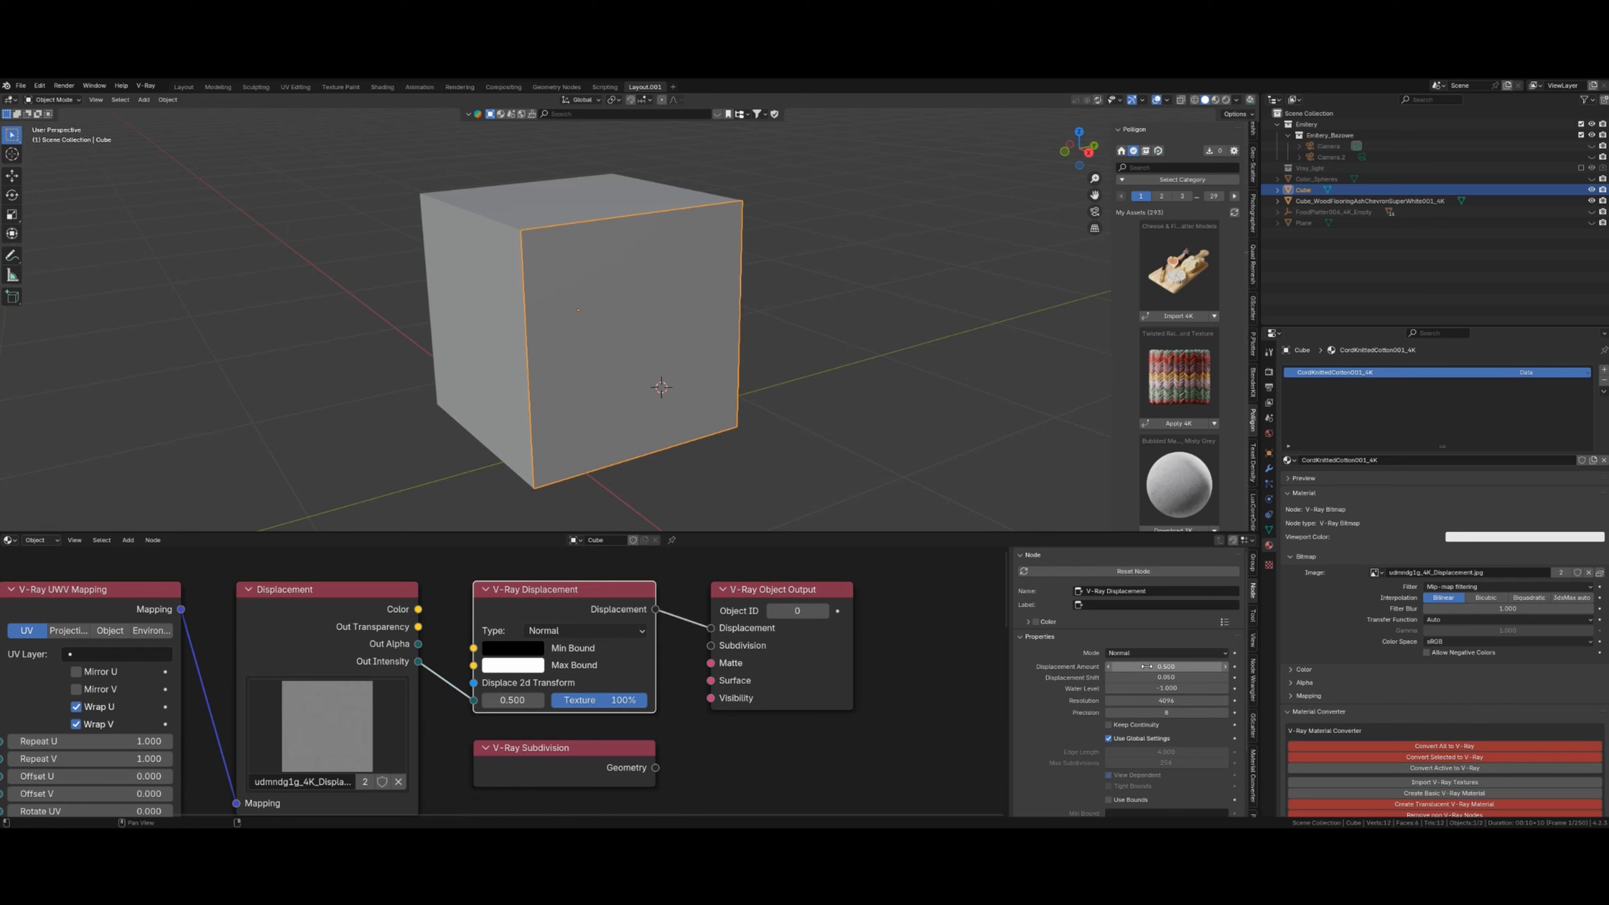
- Find the Material Converter add-on in Preferences by searching 'conv' and expand its details
click(41, 86)
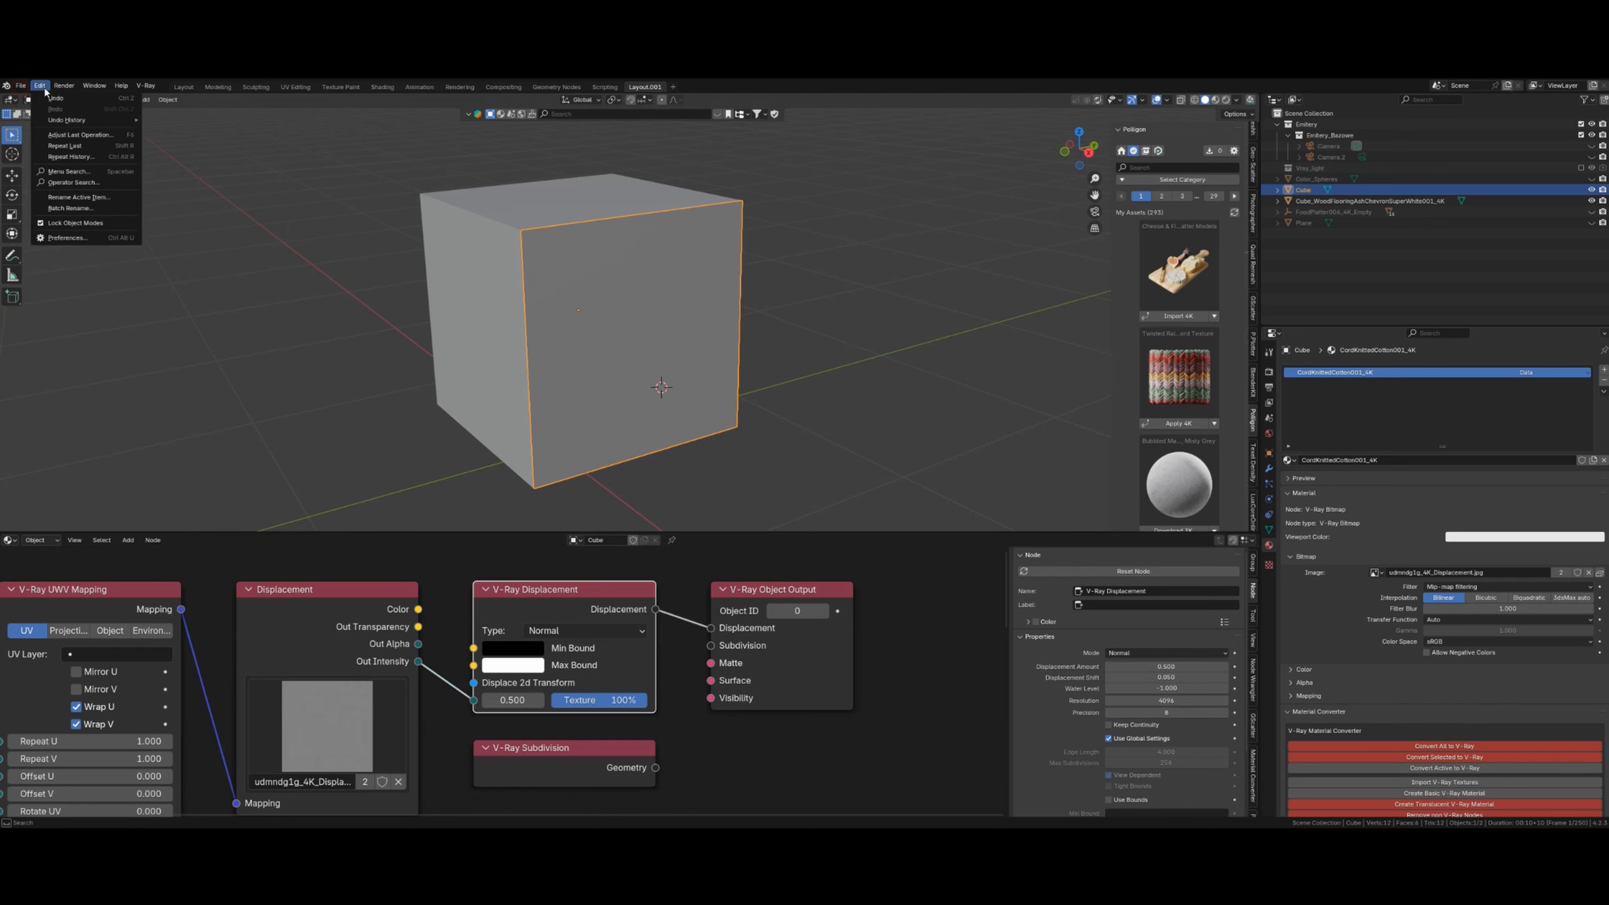
click(67, 238)
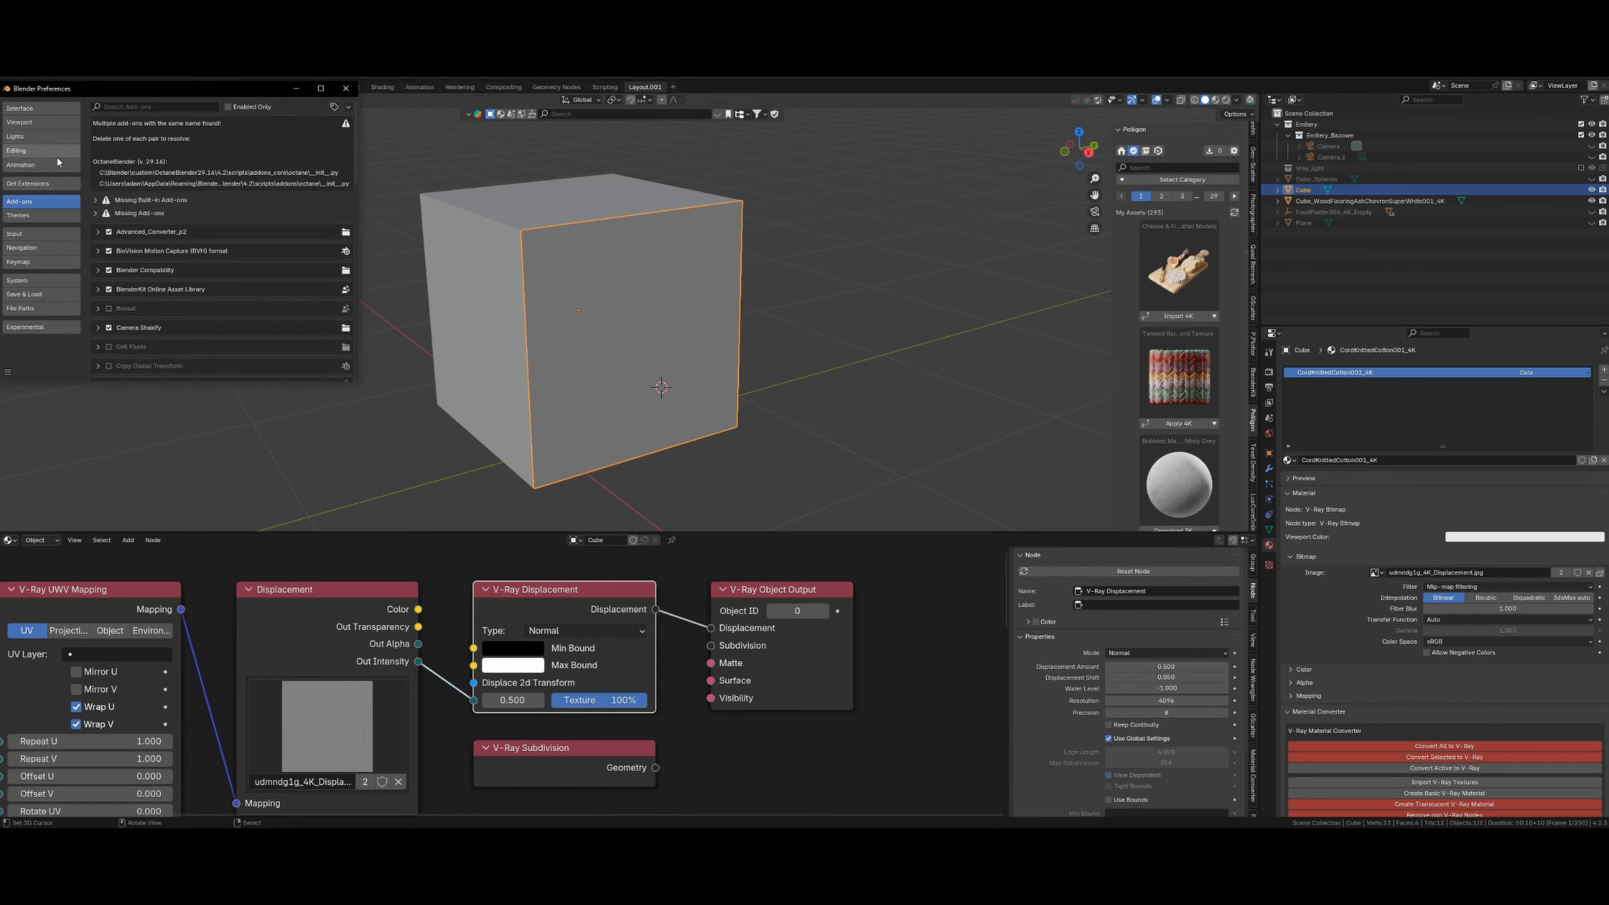
click(145, 104)
text(conv)
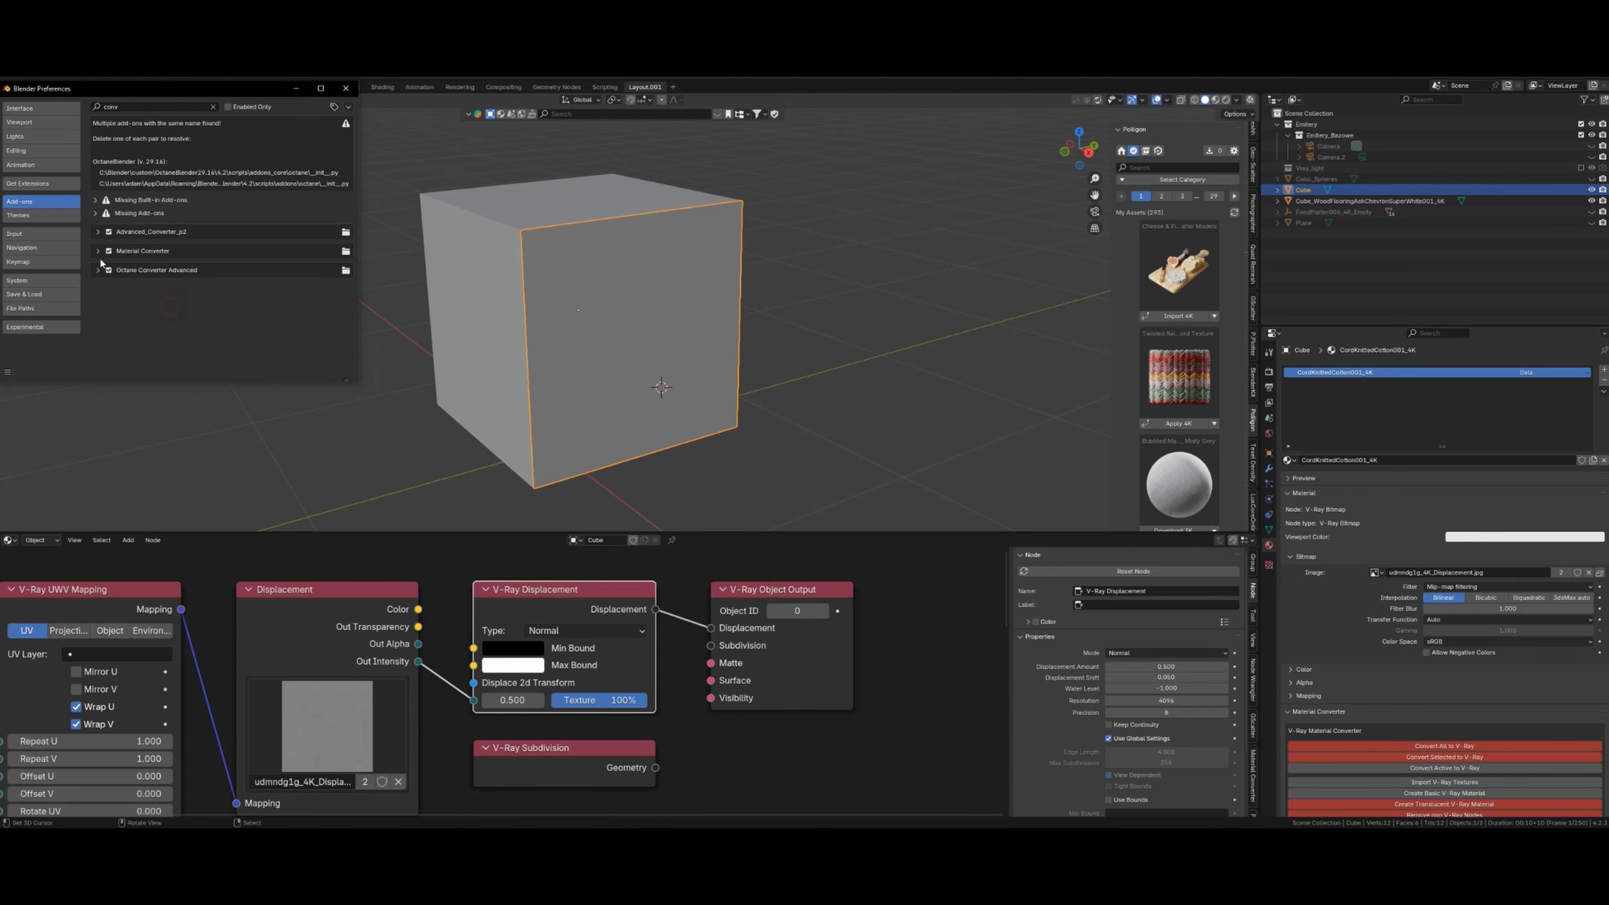
click(98, 252)
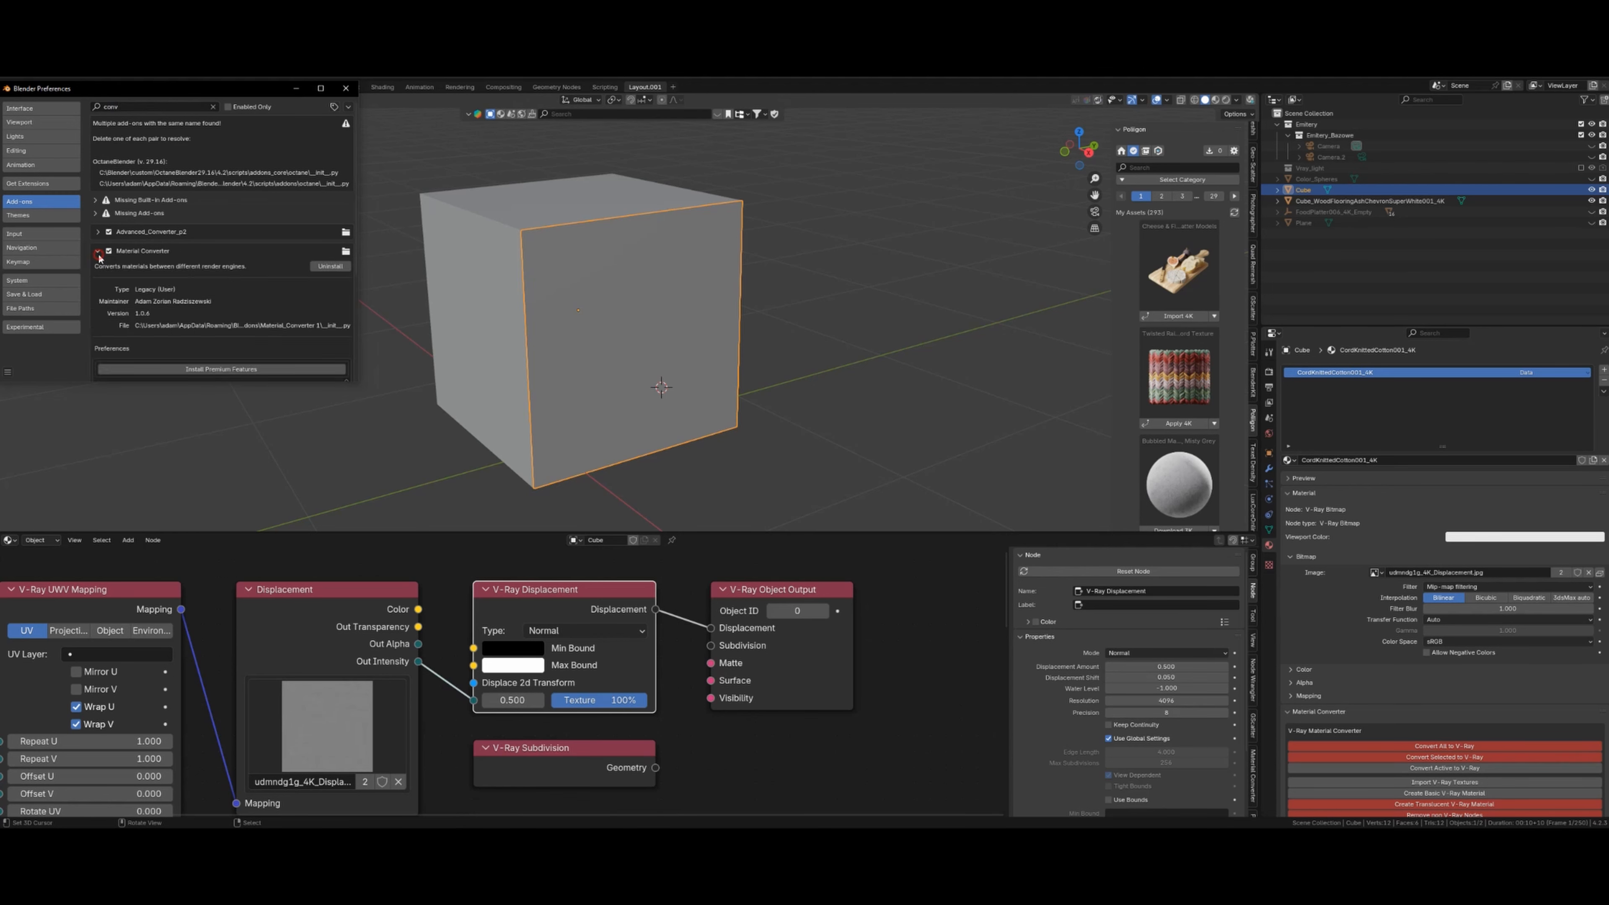
scroll(219, 313, down, 5)
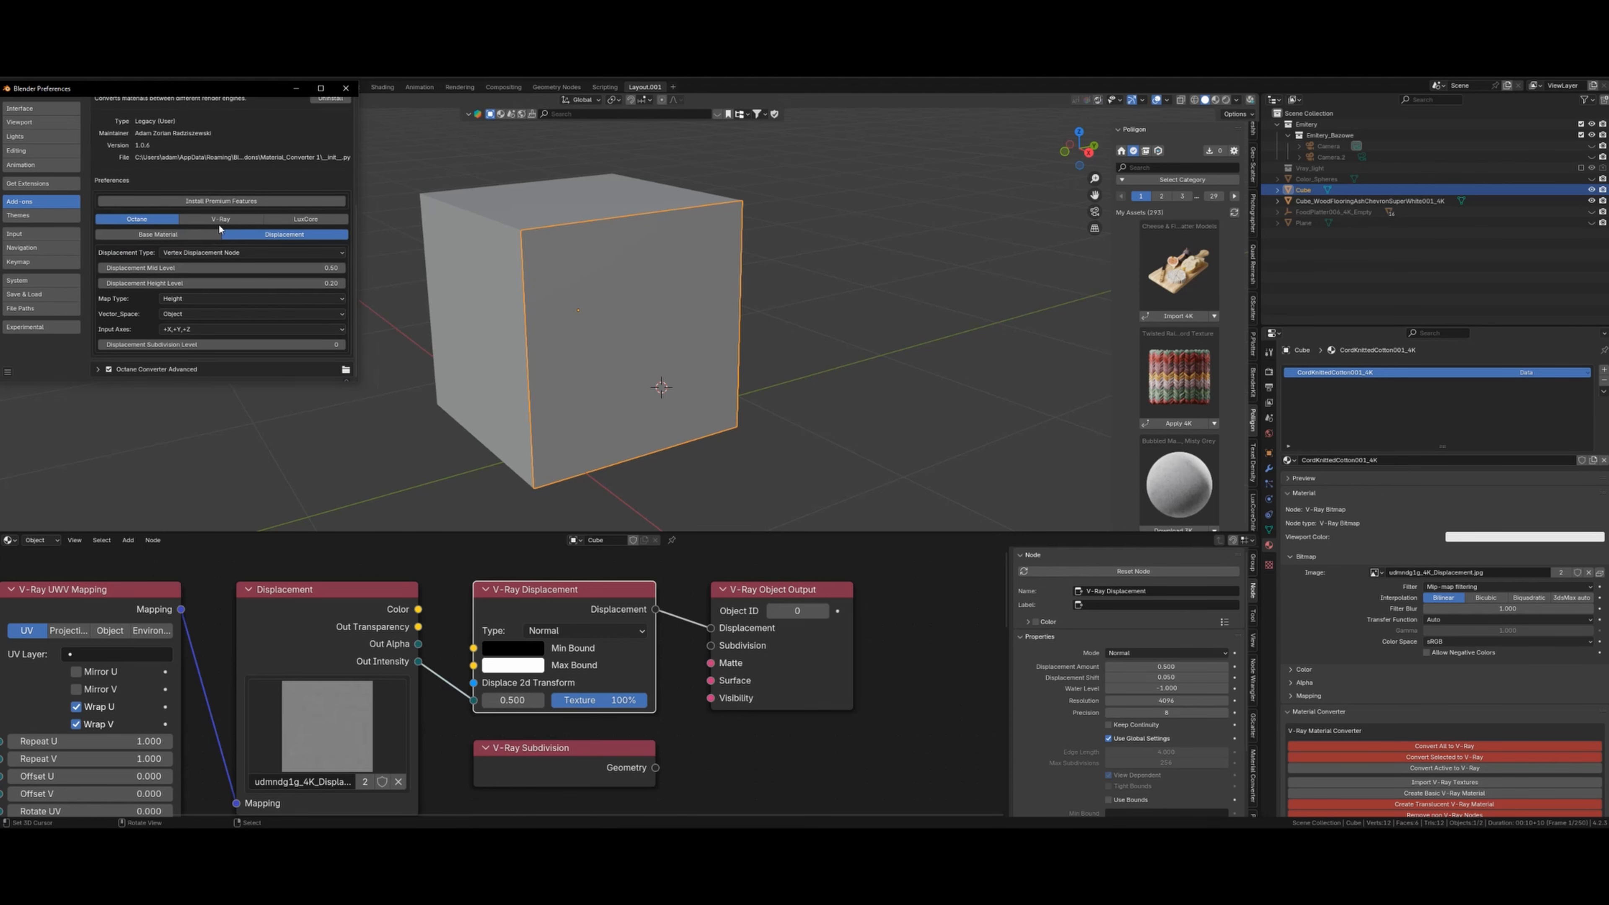
- Review the converter's V-Ray displacement settings (Normal mode, Use Texture Resolution), then close Preferences
click(231, 219)
scroll(231, 219, up, 4)
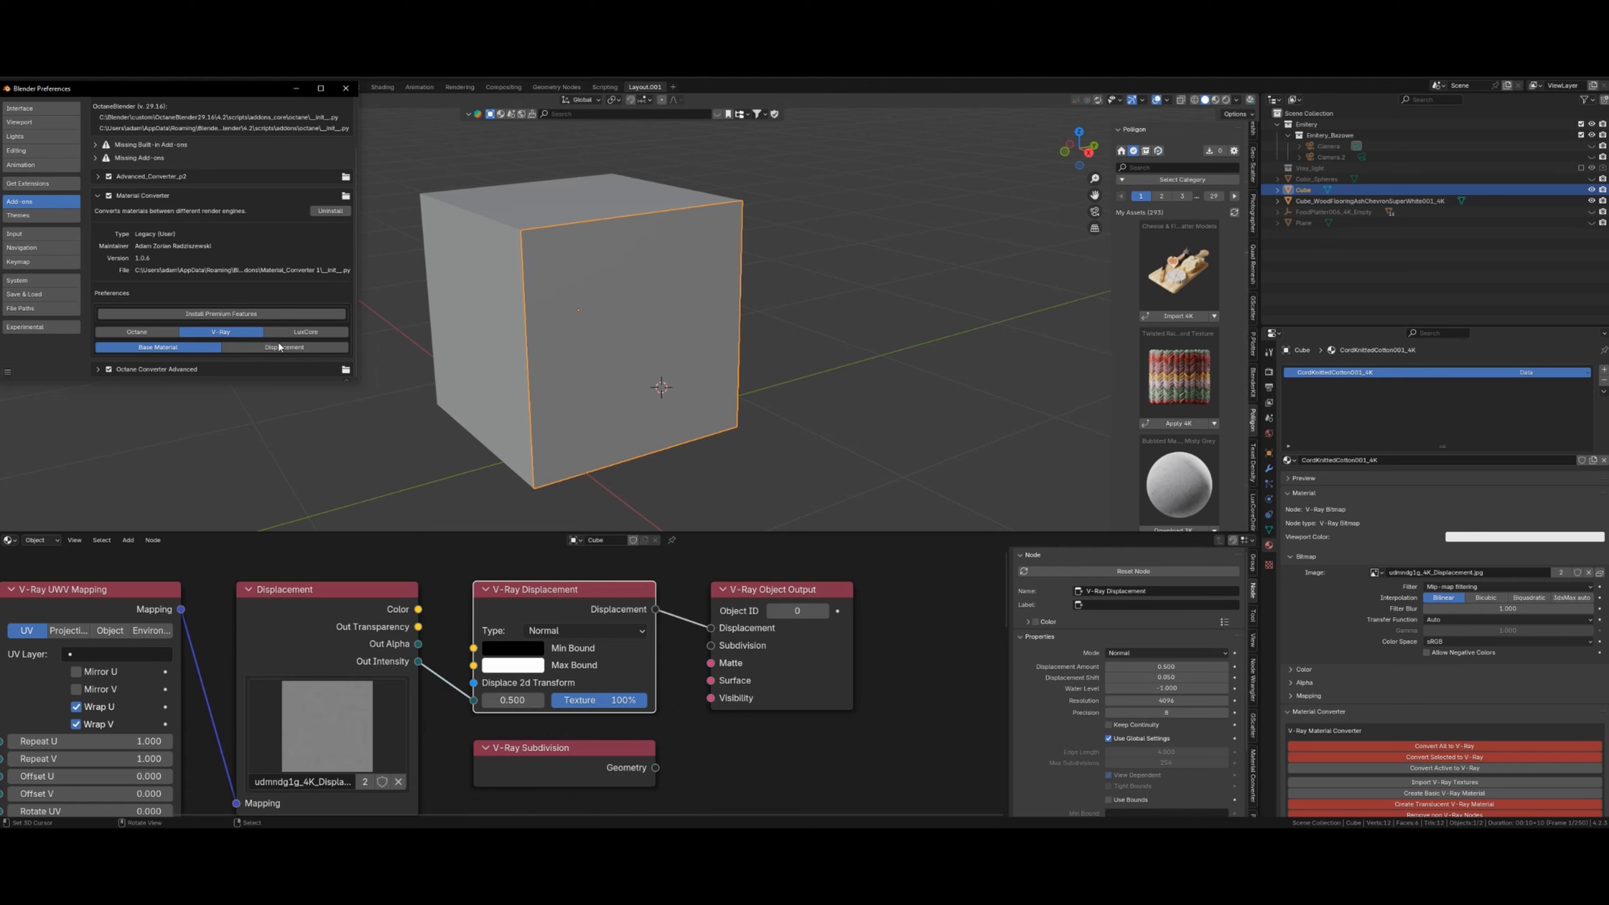
scroll(283, 349, down, 2)
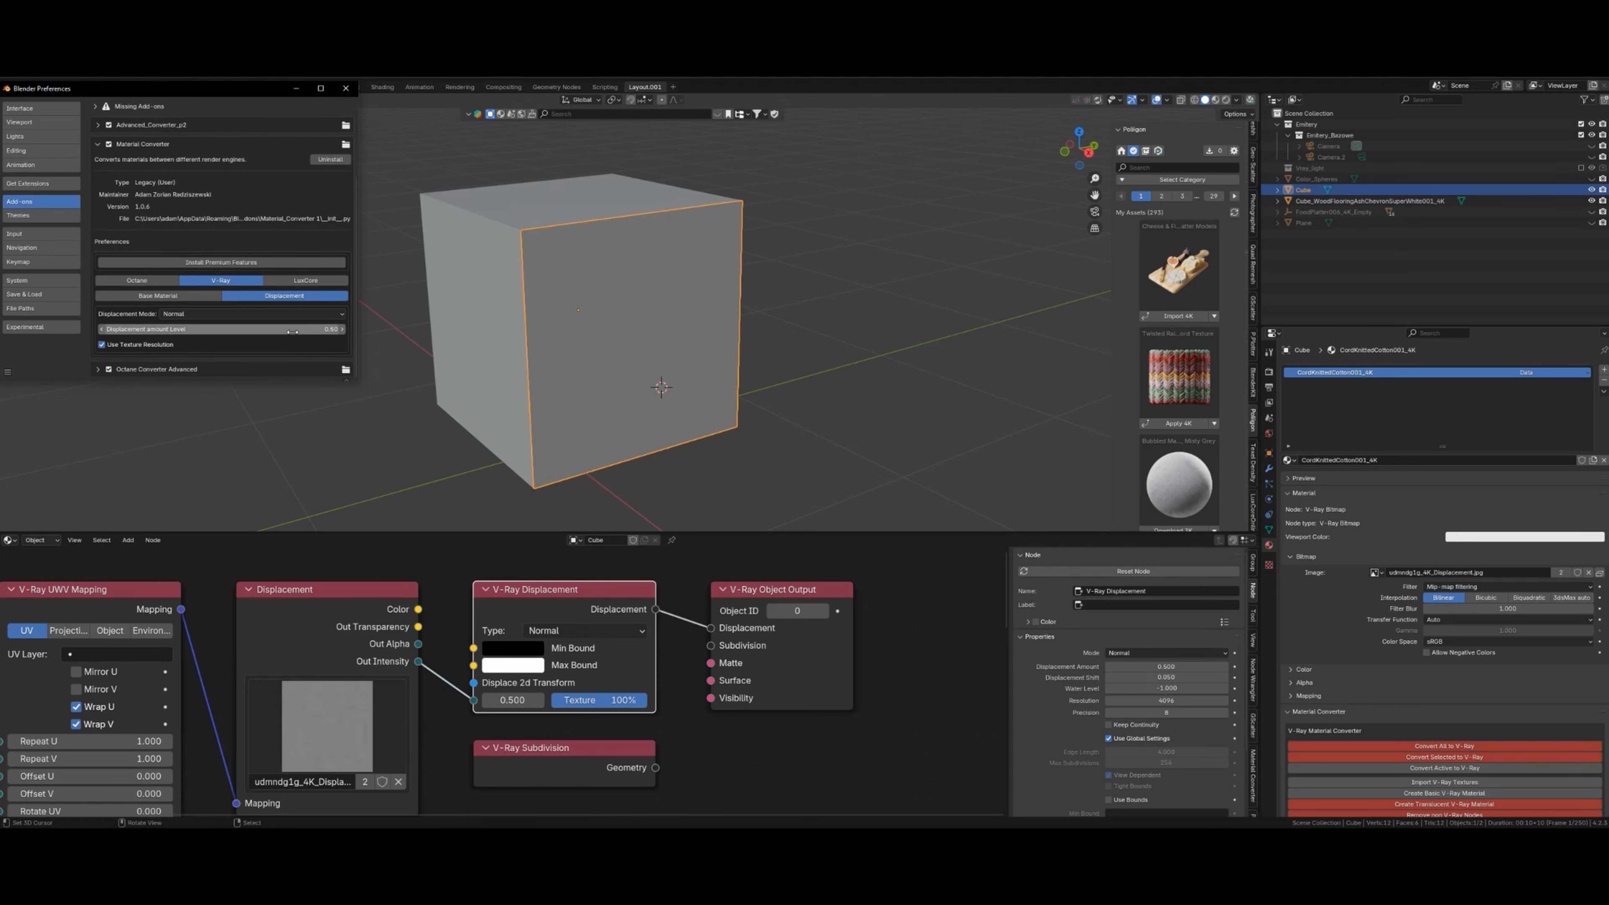
click(346, 88)
click(696, 296)
middle_drag(612, 409, 685, 392)
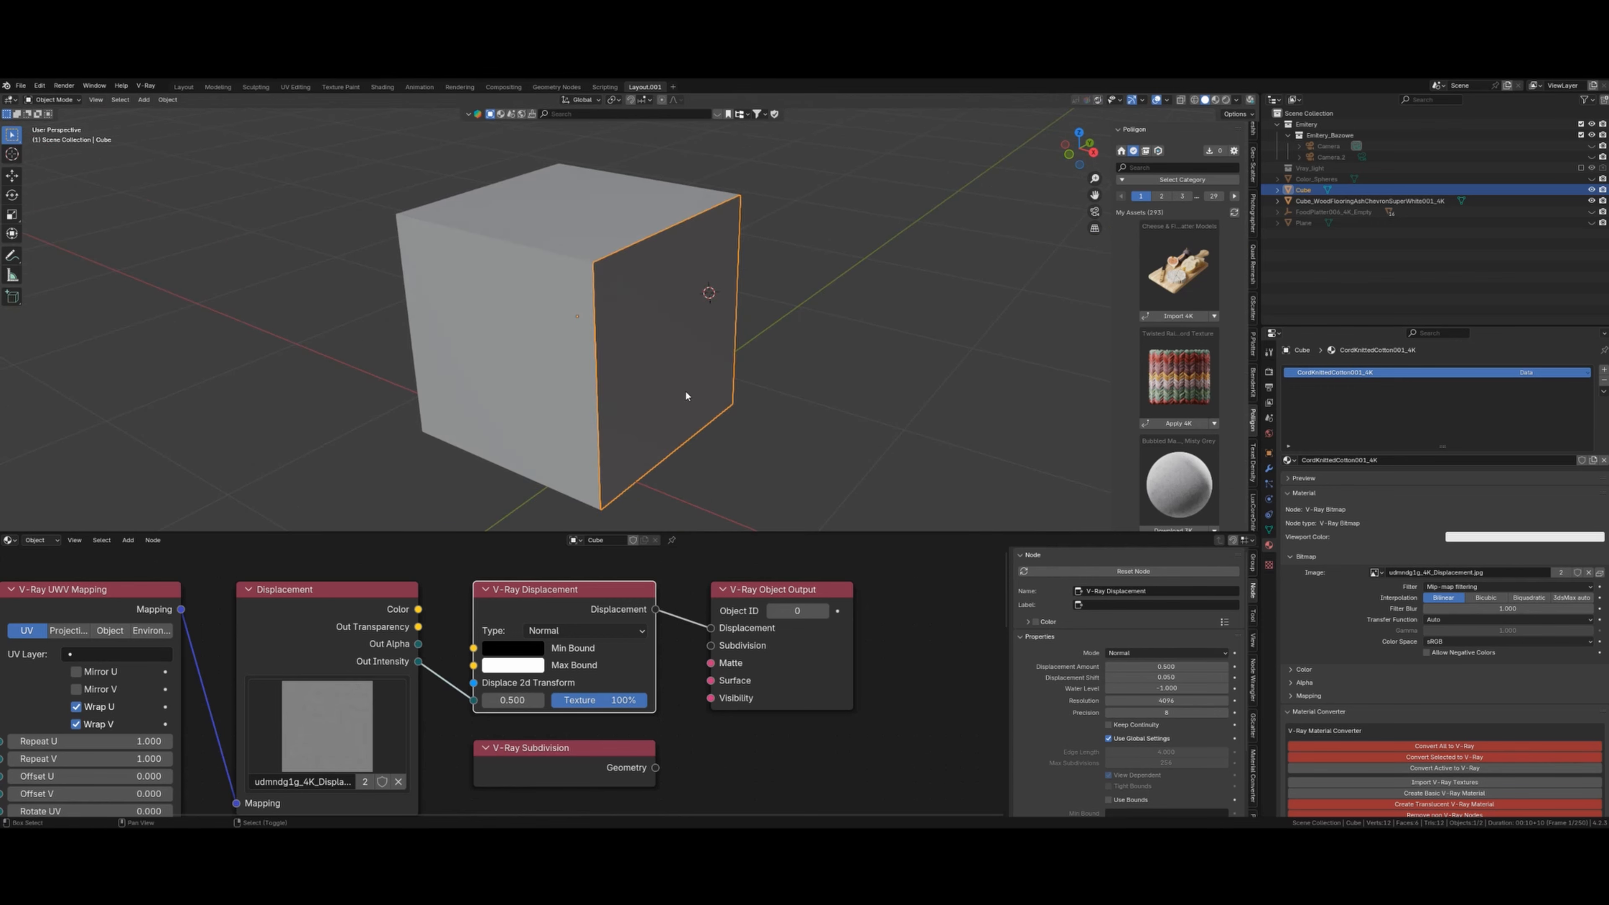
- Preview the cube's displacement in rendered shading, then return the viewport to solid shading
key(shift+z)
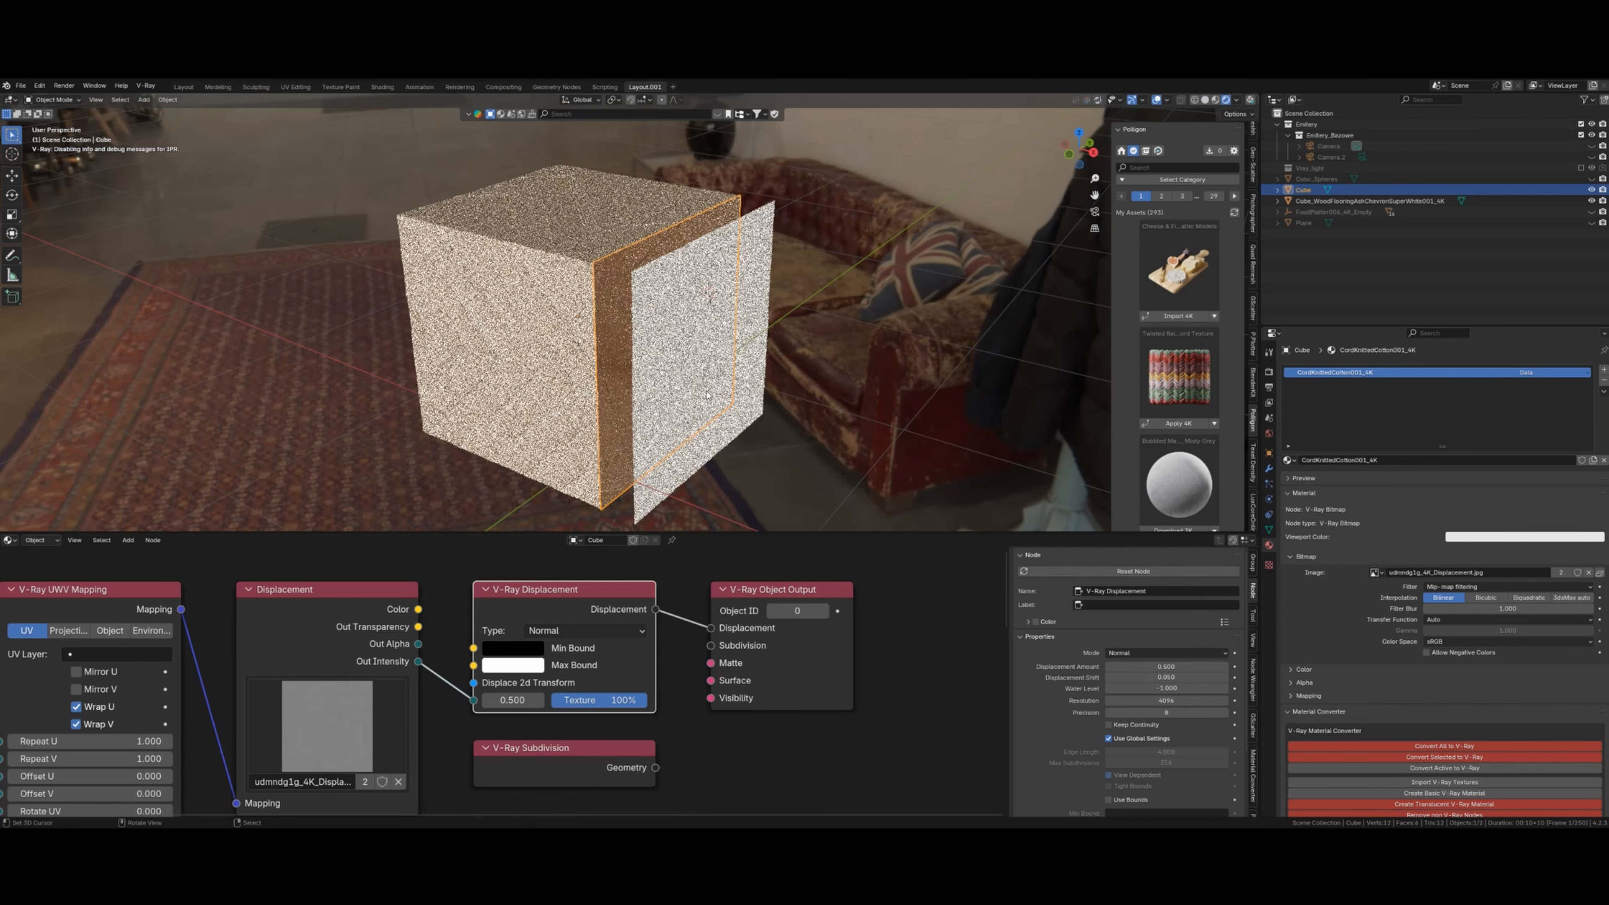
middle_drag(760, 425, 638, 397)
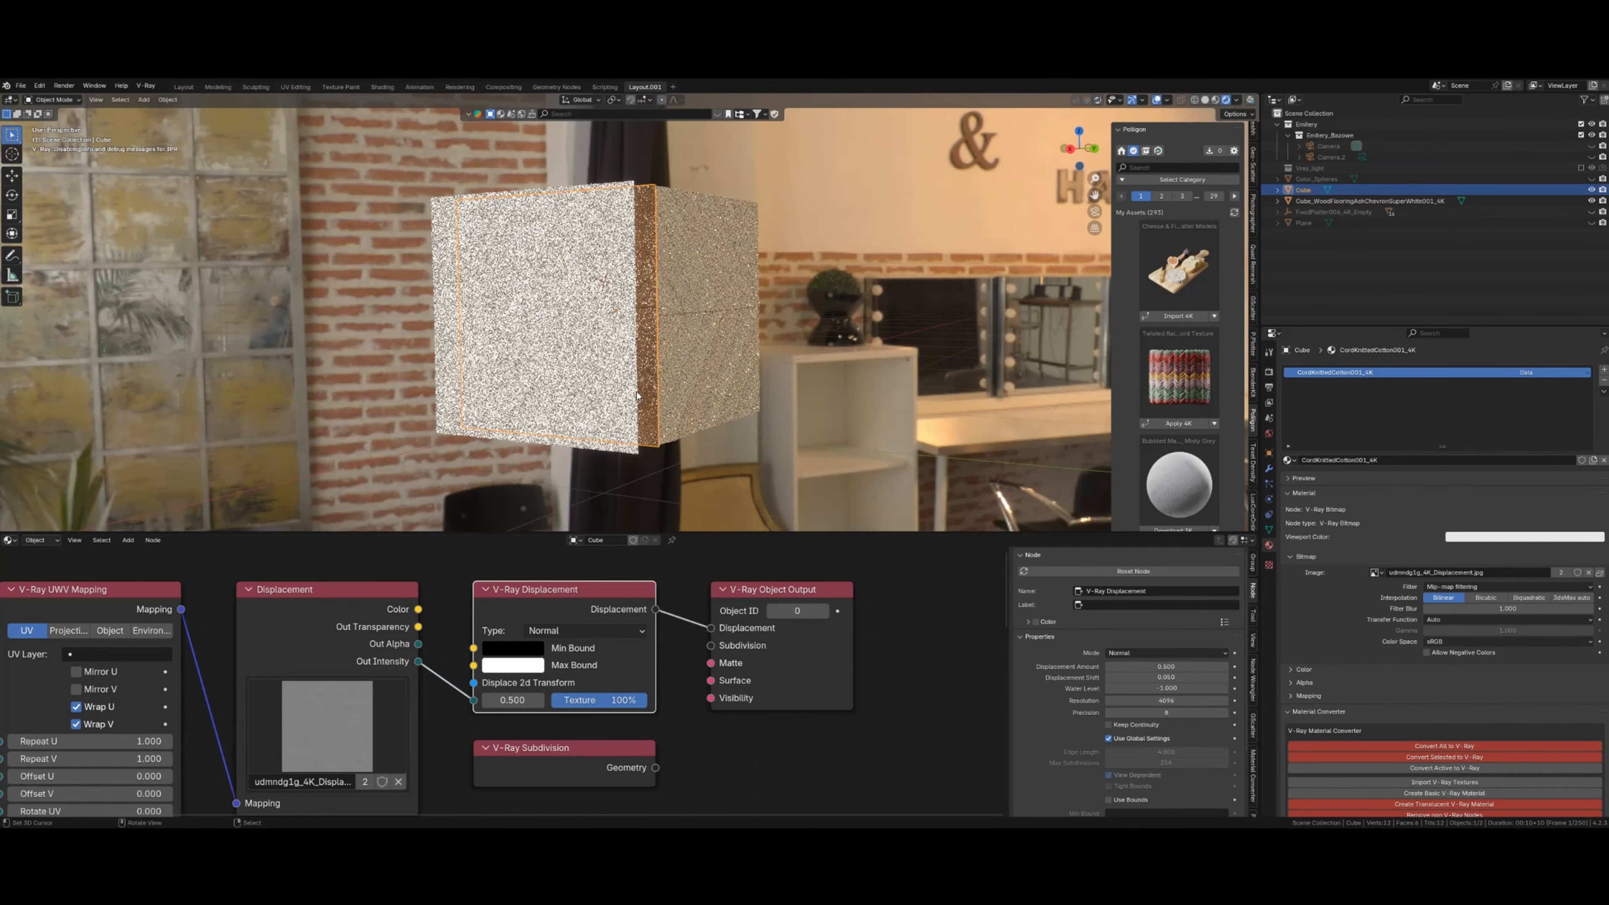
scroll(638, 394, up, 5)
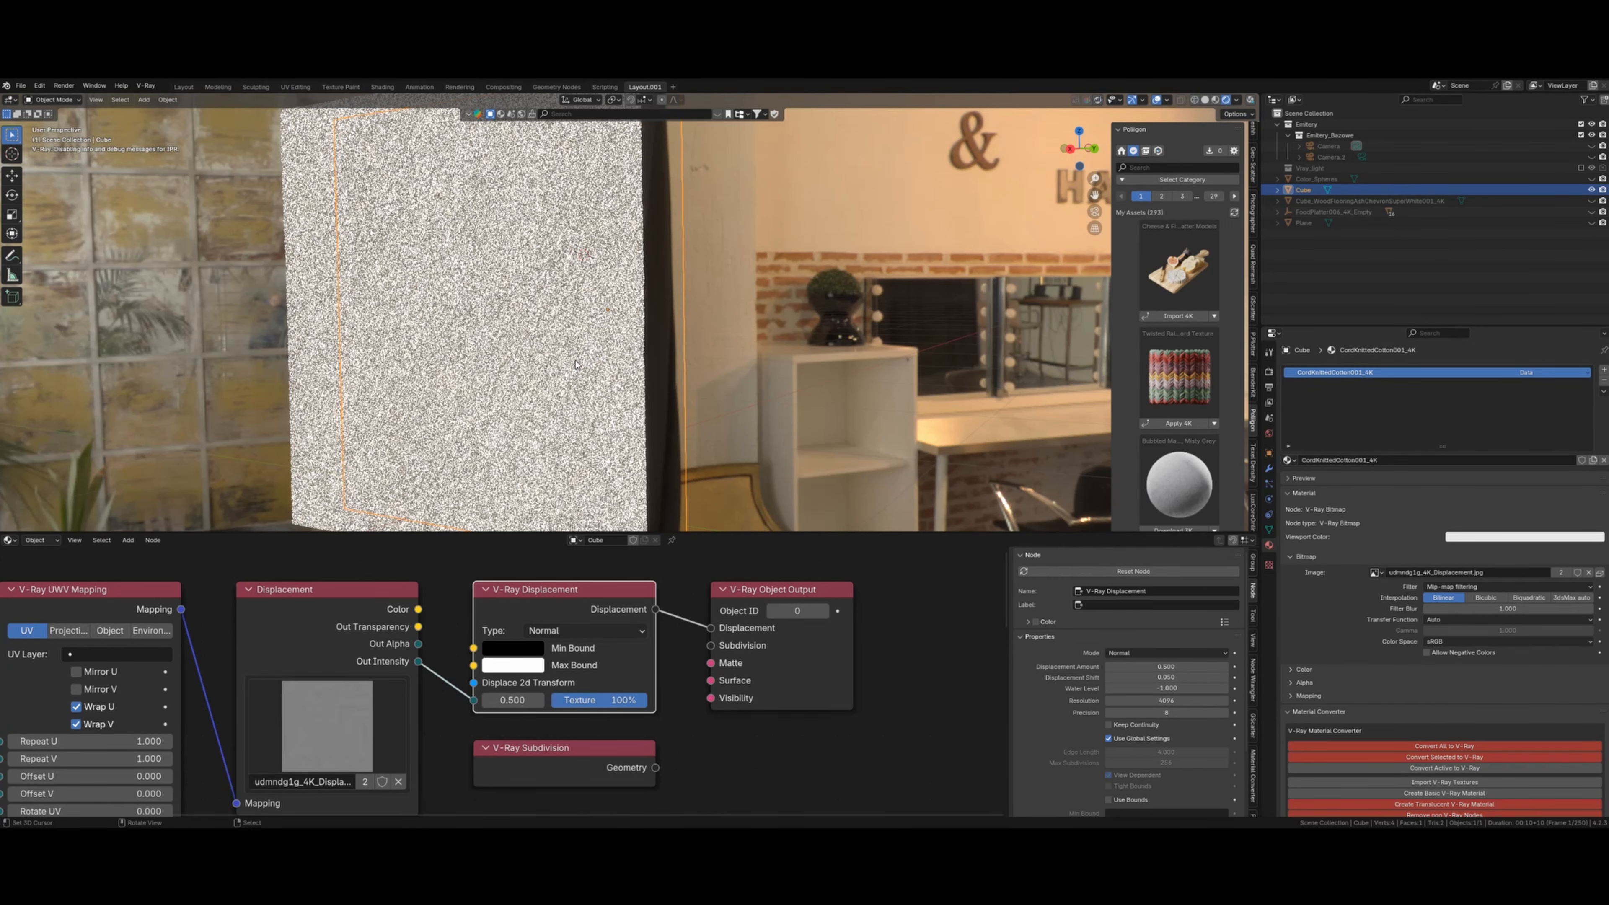
key(shift+z)
scroll(577, 370, down, 4)
shift+middle_drag(577, 370, 618, 386)
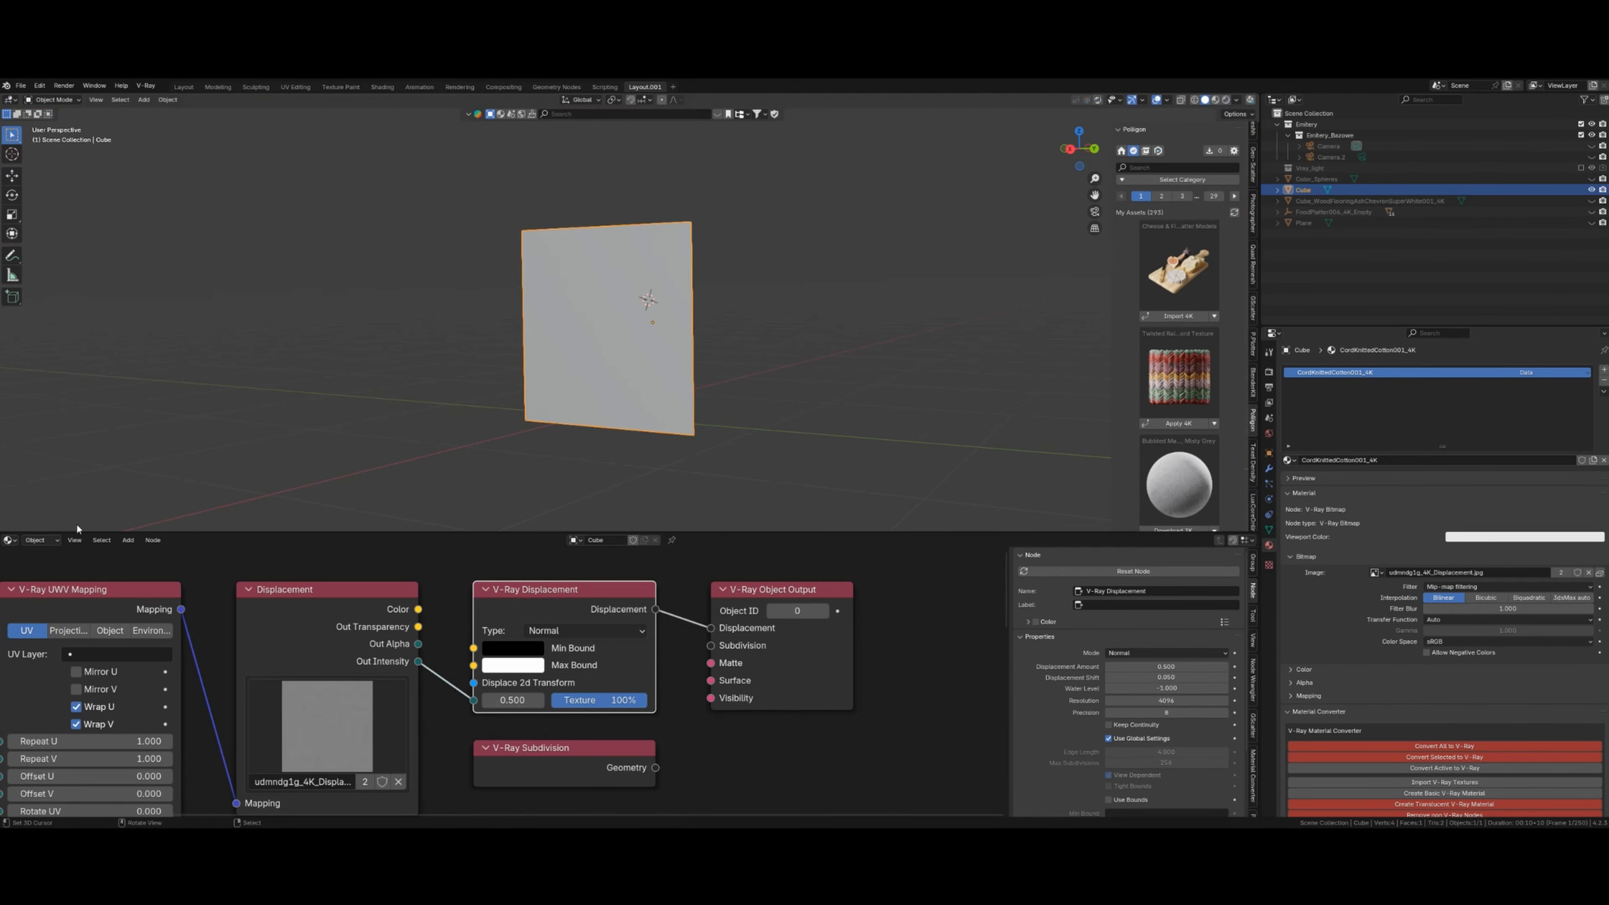
- Connect the Diffuse texture's Color to the V-Ray Material's Diffuse input and preview it rendered
click(38, 540)
click(45, 569)
scroll(561, 702, down, 5)
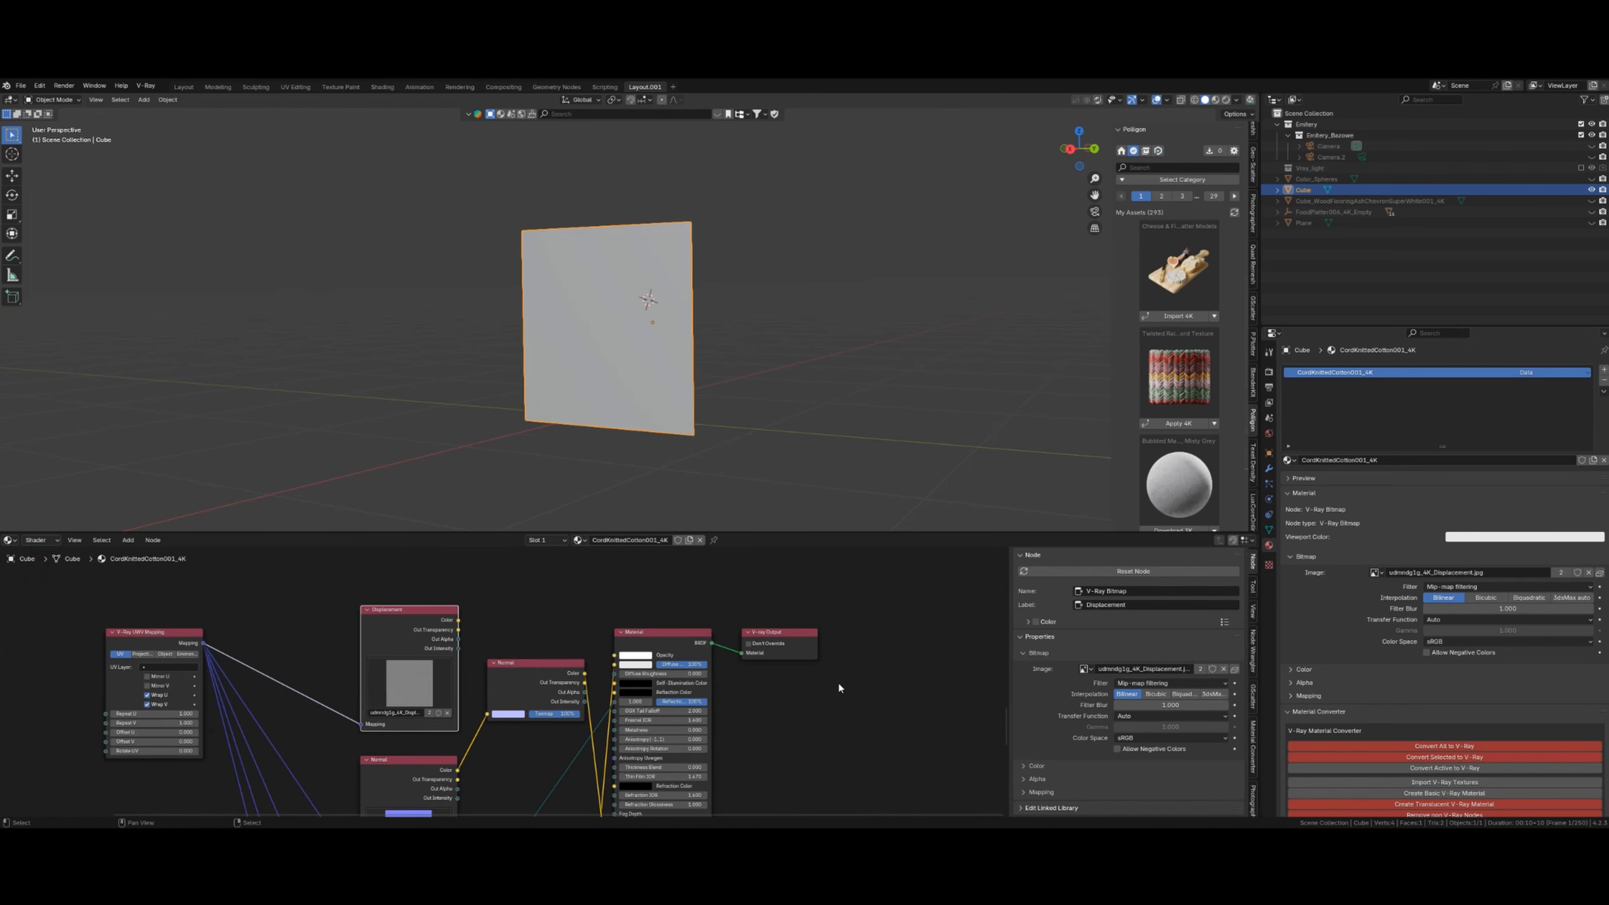
scroll(561, 702, up, 7)
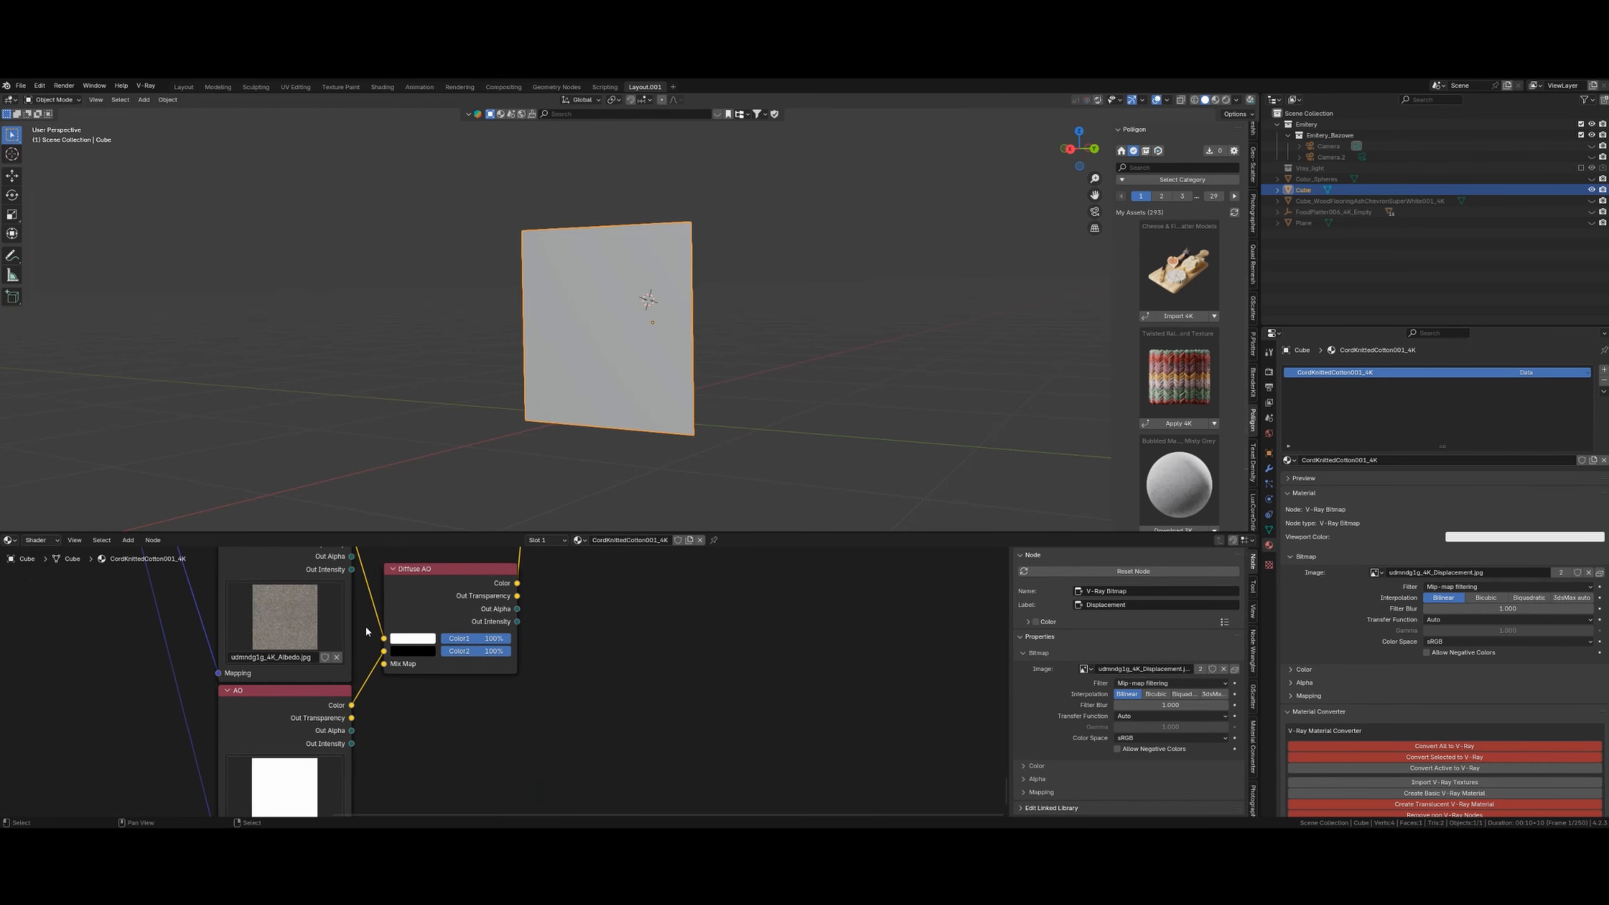
scroll(549, 719, down, 6)
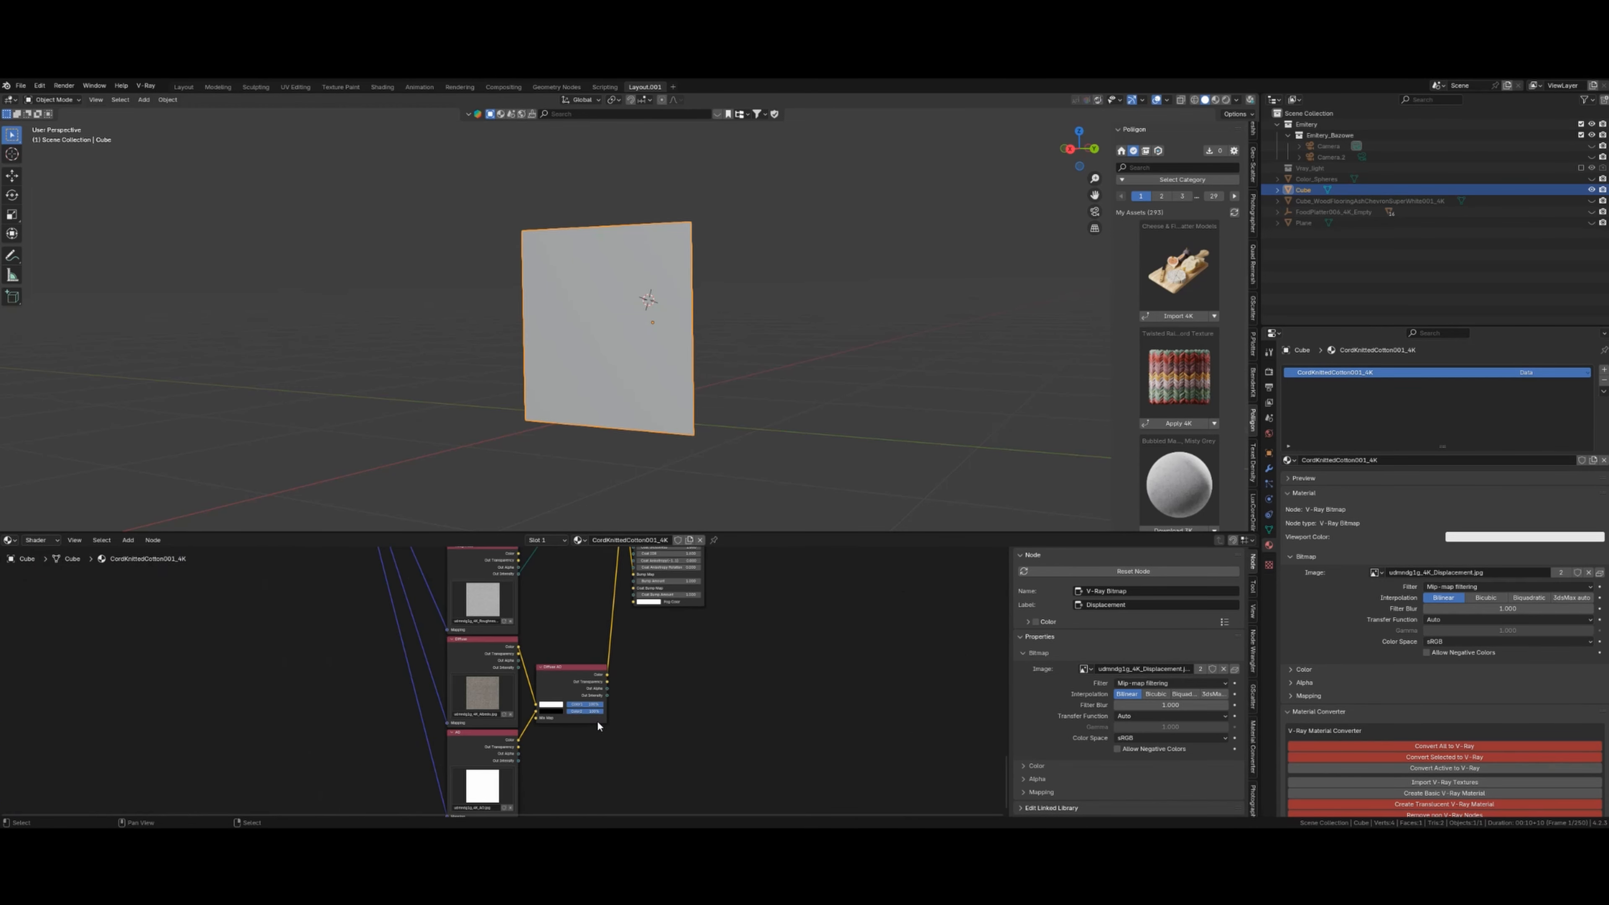
drag(428, 751, 551, 618)
scroll(656, 363, up, 4)
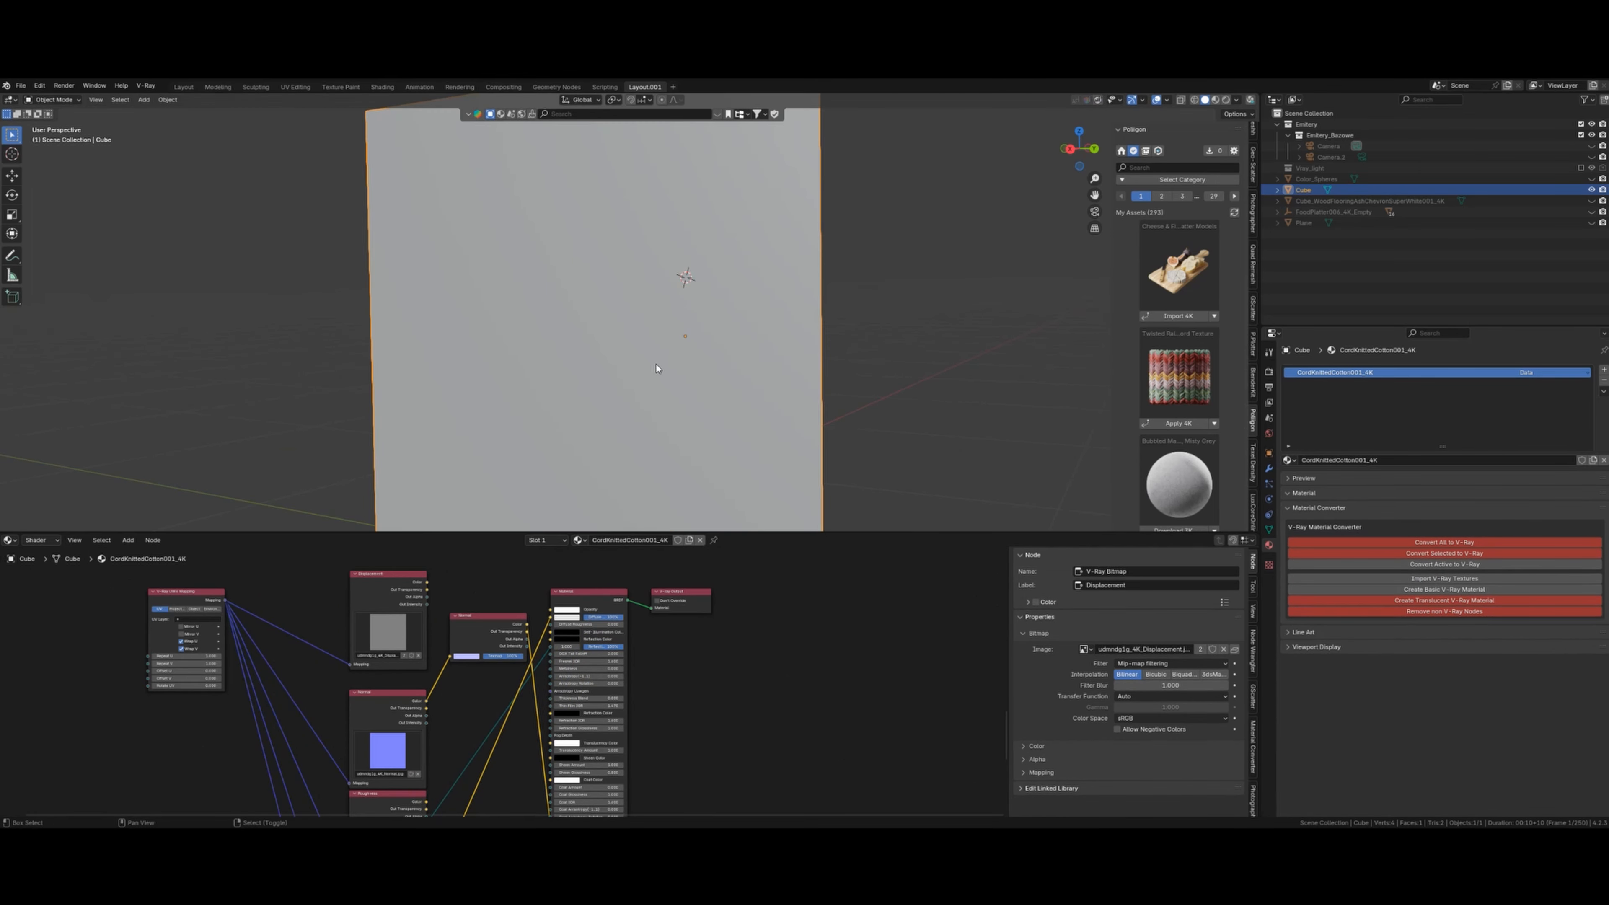
key(shift+z)
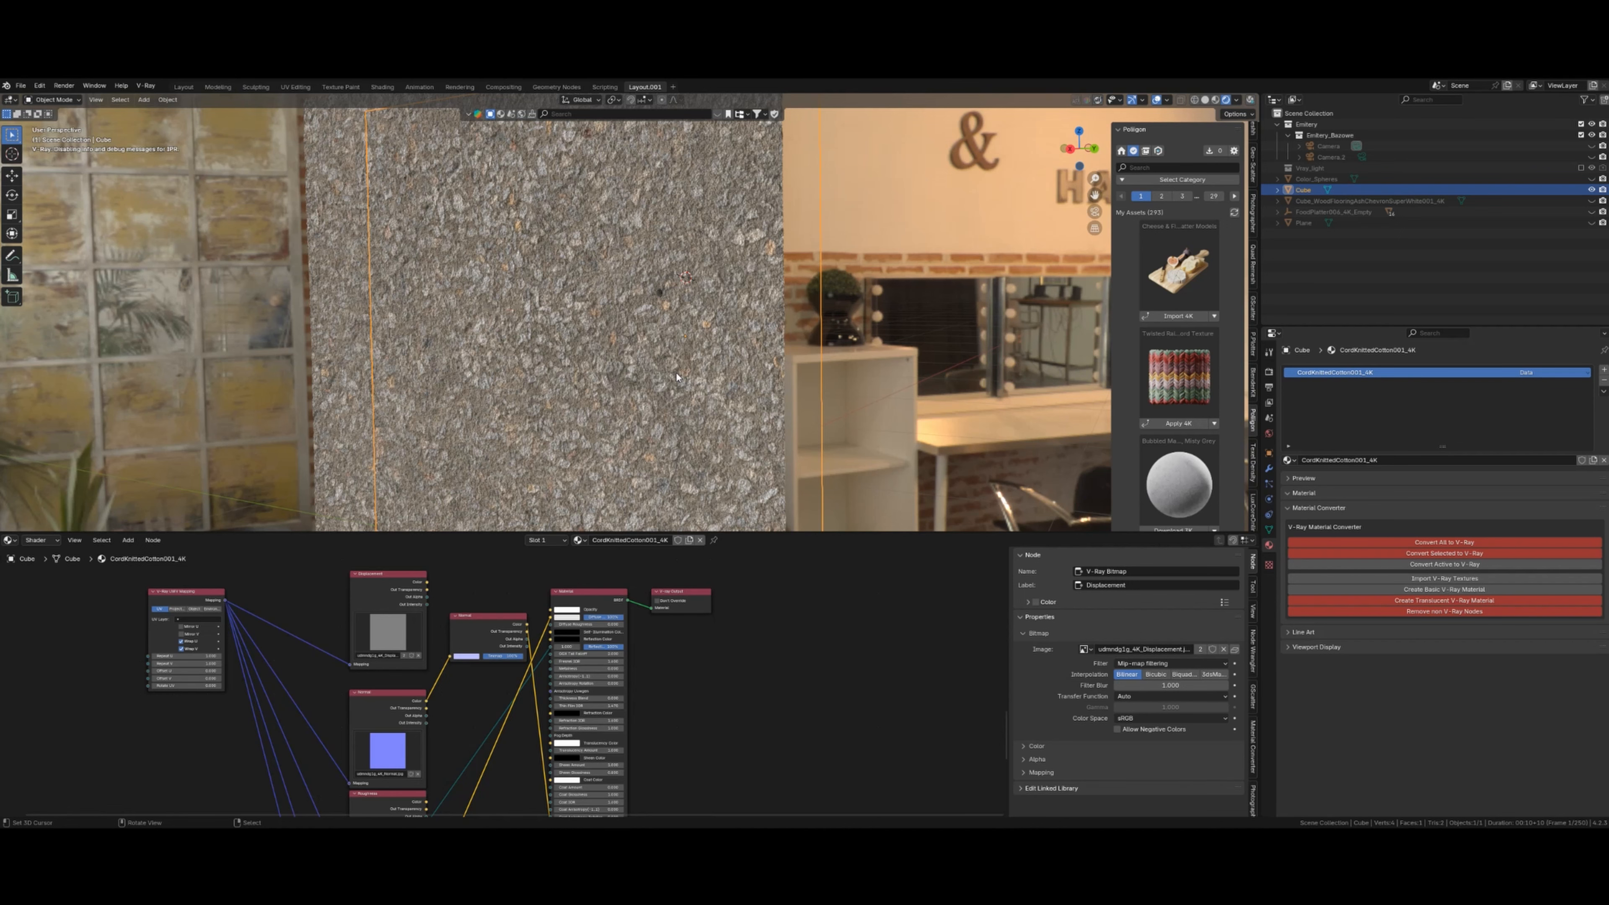
key(shift+z)
scroll(651, 286, down, 4)
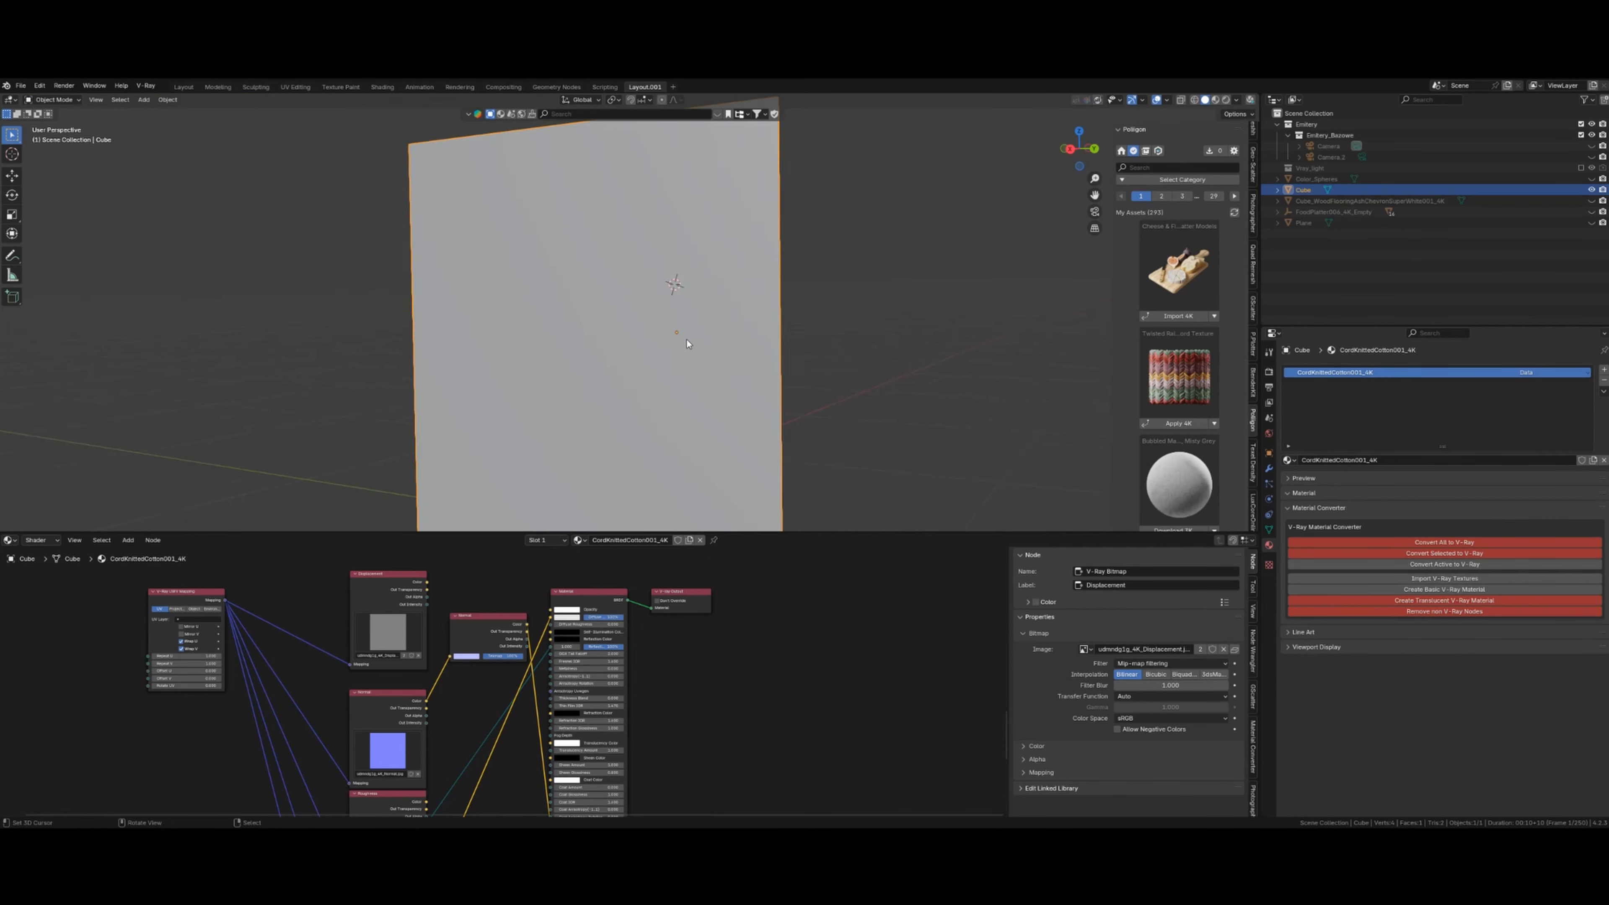
- Remove the Displacement link from the object's output node tree
click(39, 538)
click(68, 578)
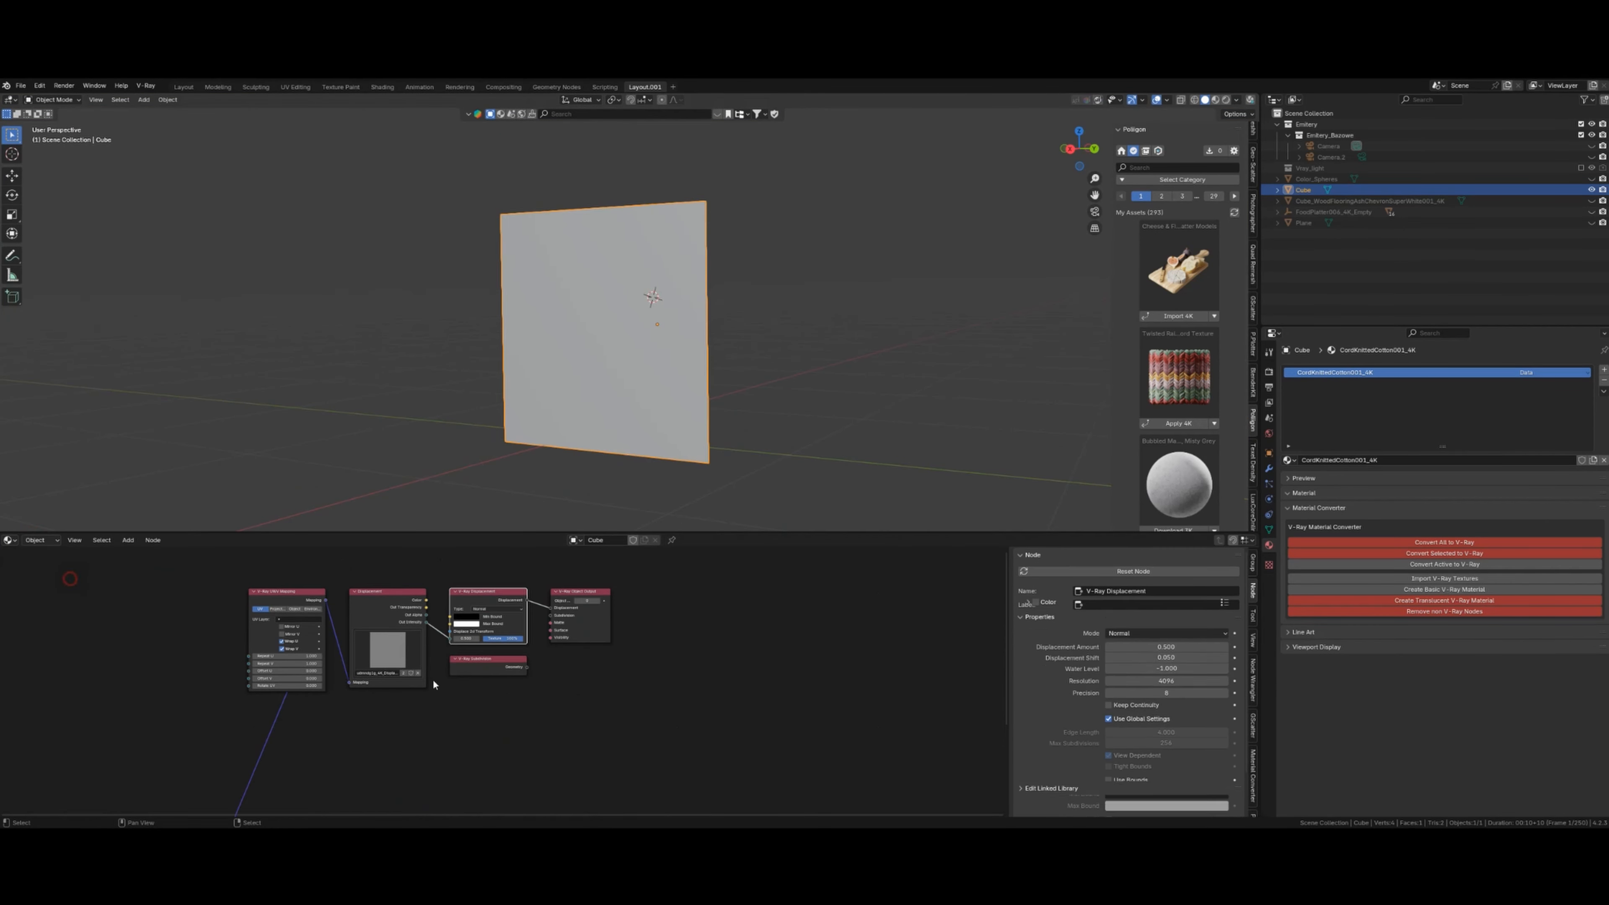
scroll(576, 665, up, 3)
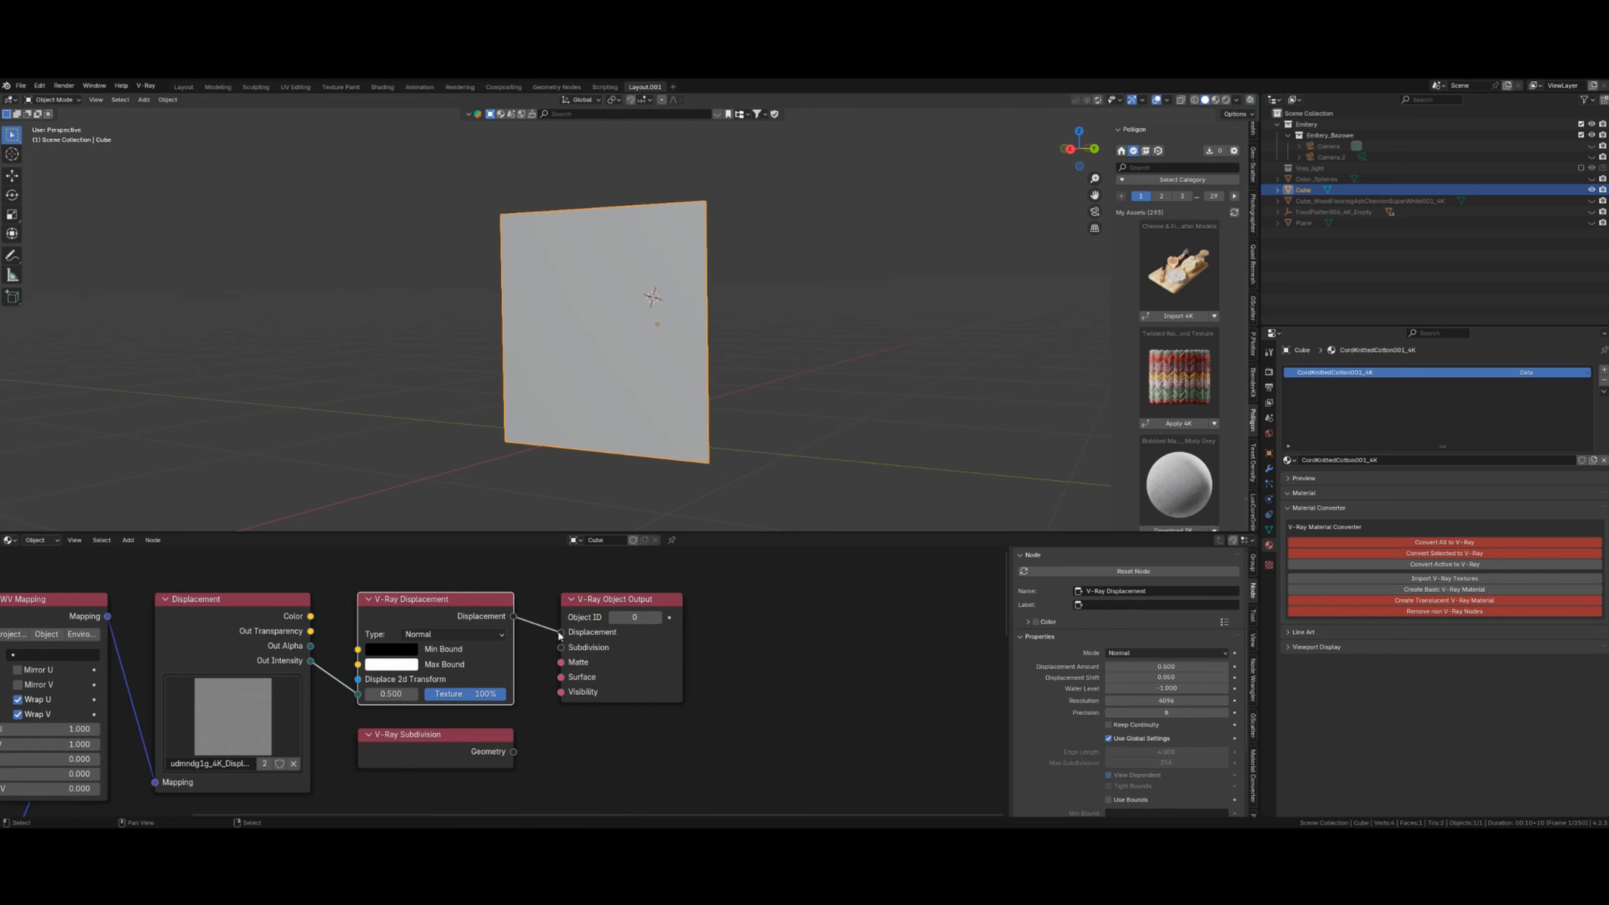
drag(560, 632, 482, 643)
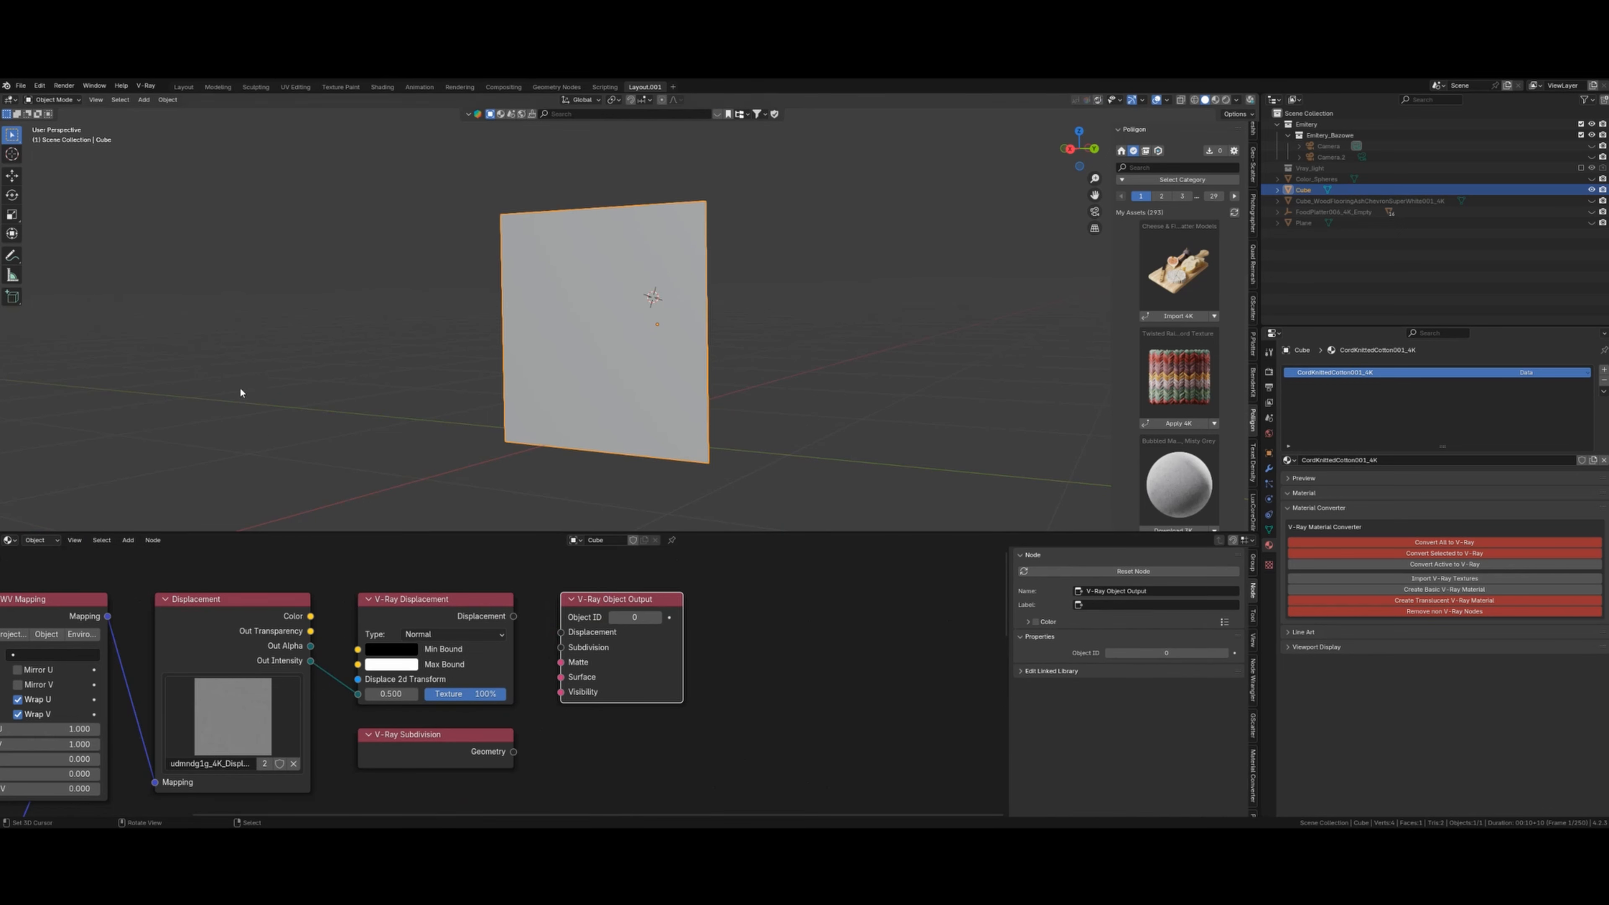
click(40, 544)
click(53, 562)
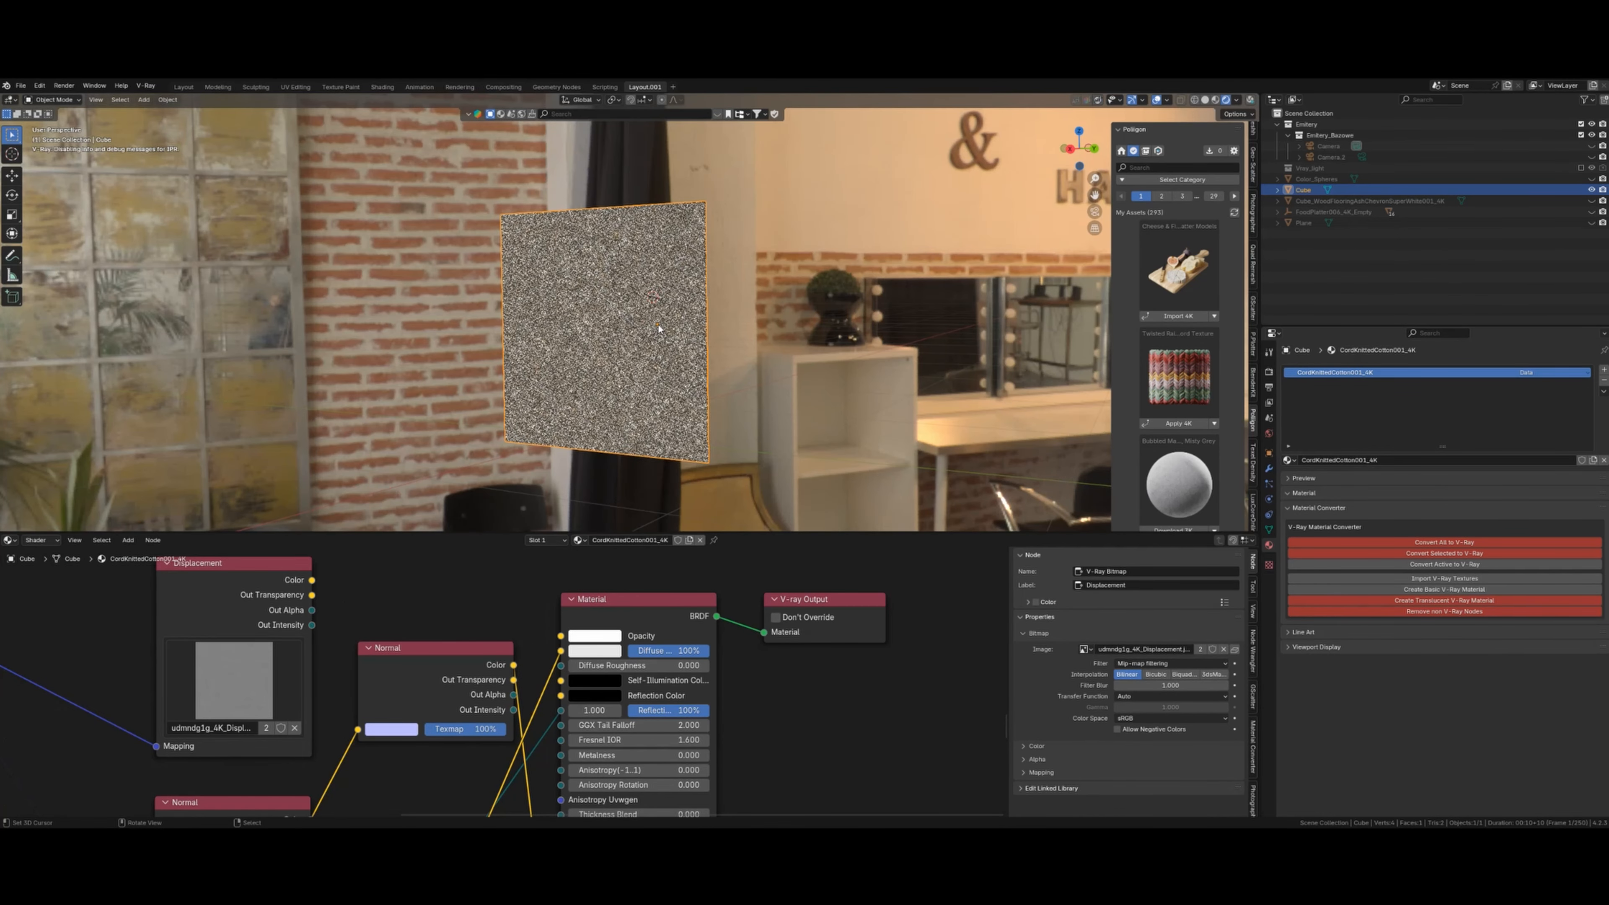
- Reveal all hidden scene objects, including the plane and camera, with Alt+H
mouse_move(659, 325)
middle_down()
mouse_move(636, 332)
mouse_move(677, 434)
middle_up()
key(z)
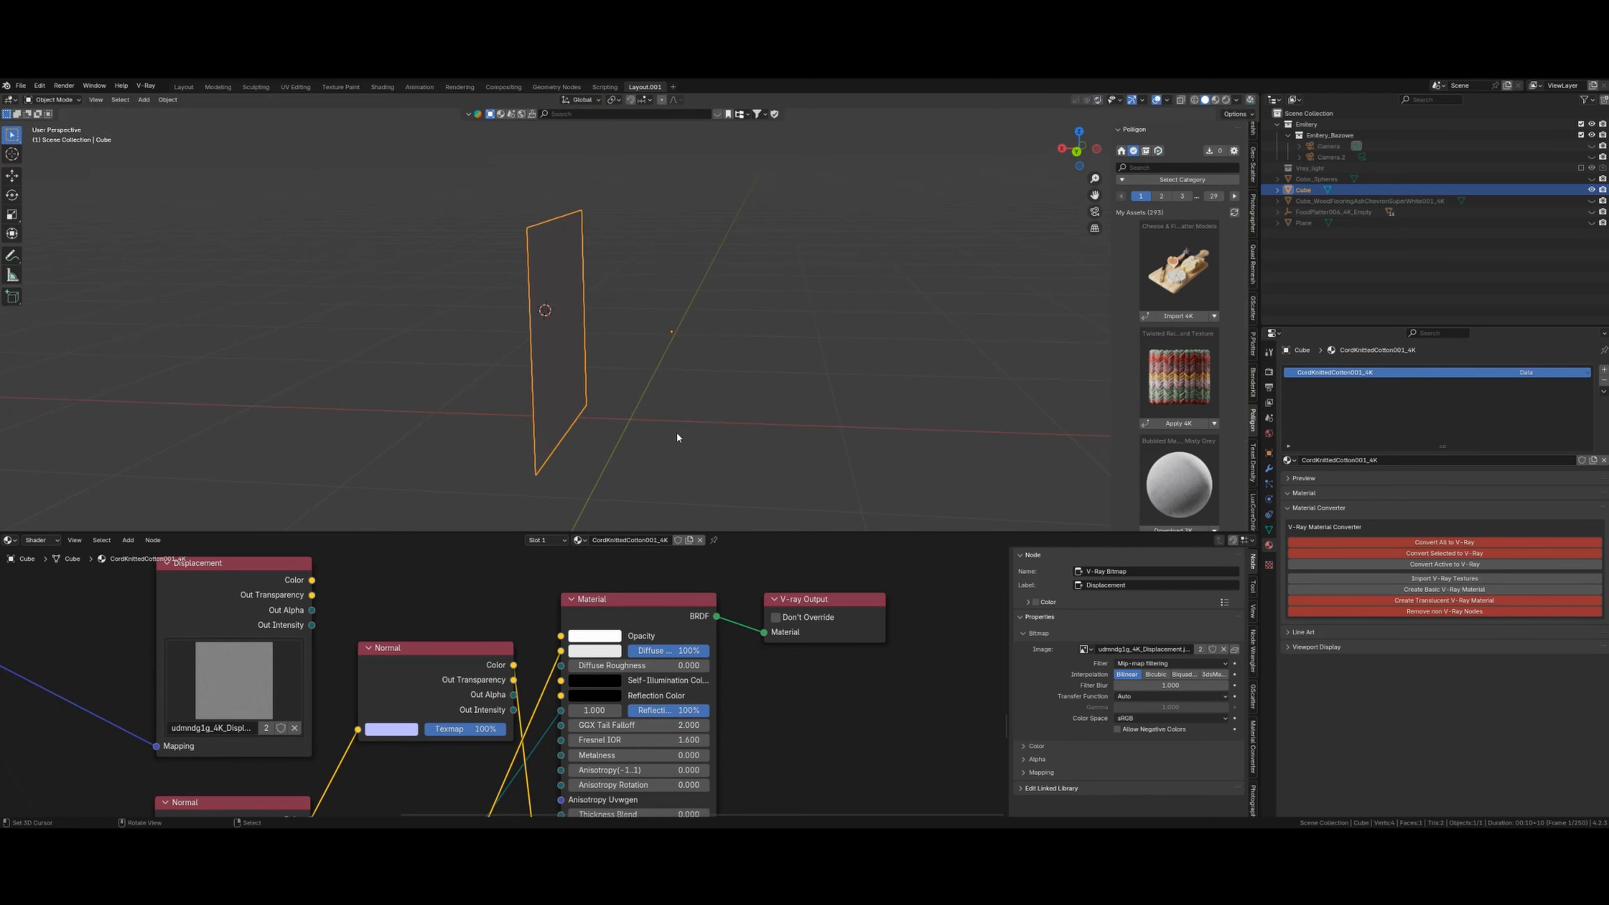
key(alt+h)
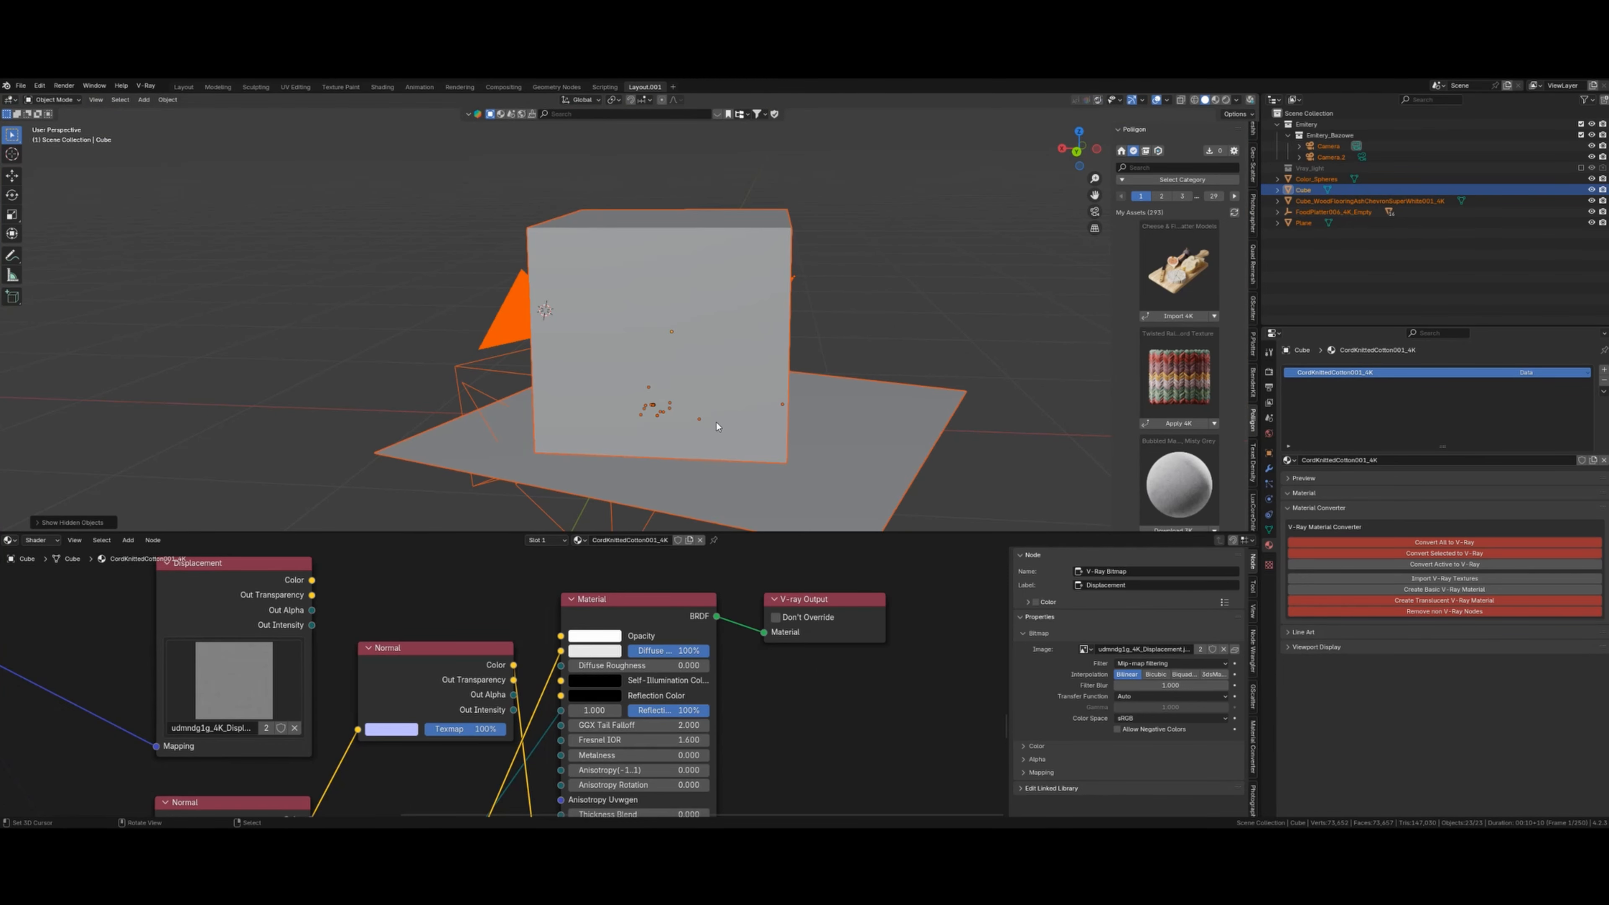
- Delete the cube from the scene
click(748, 311)
key(x)
click(732, 305)
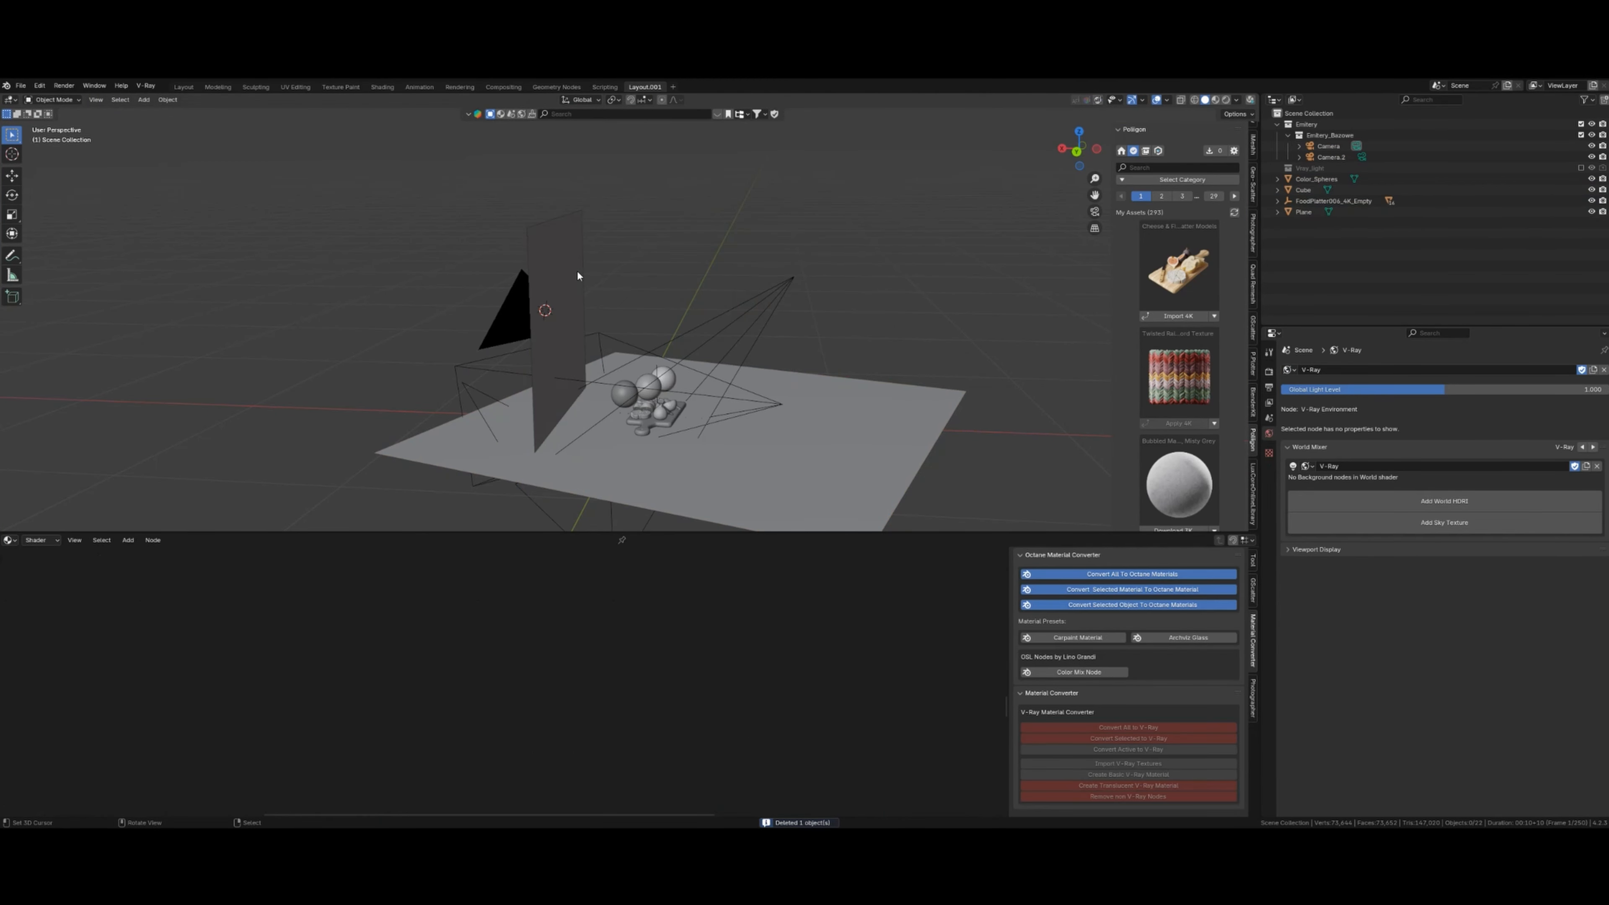
- Set the render engine to LuxCoreRender
click(1268, 373)
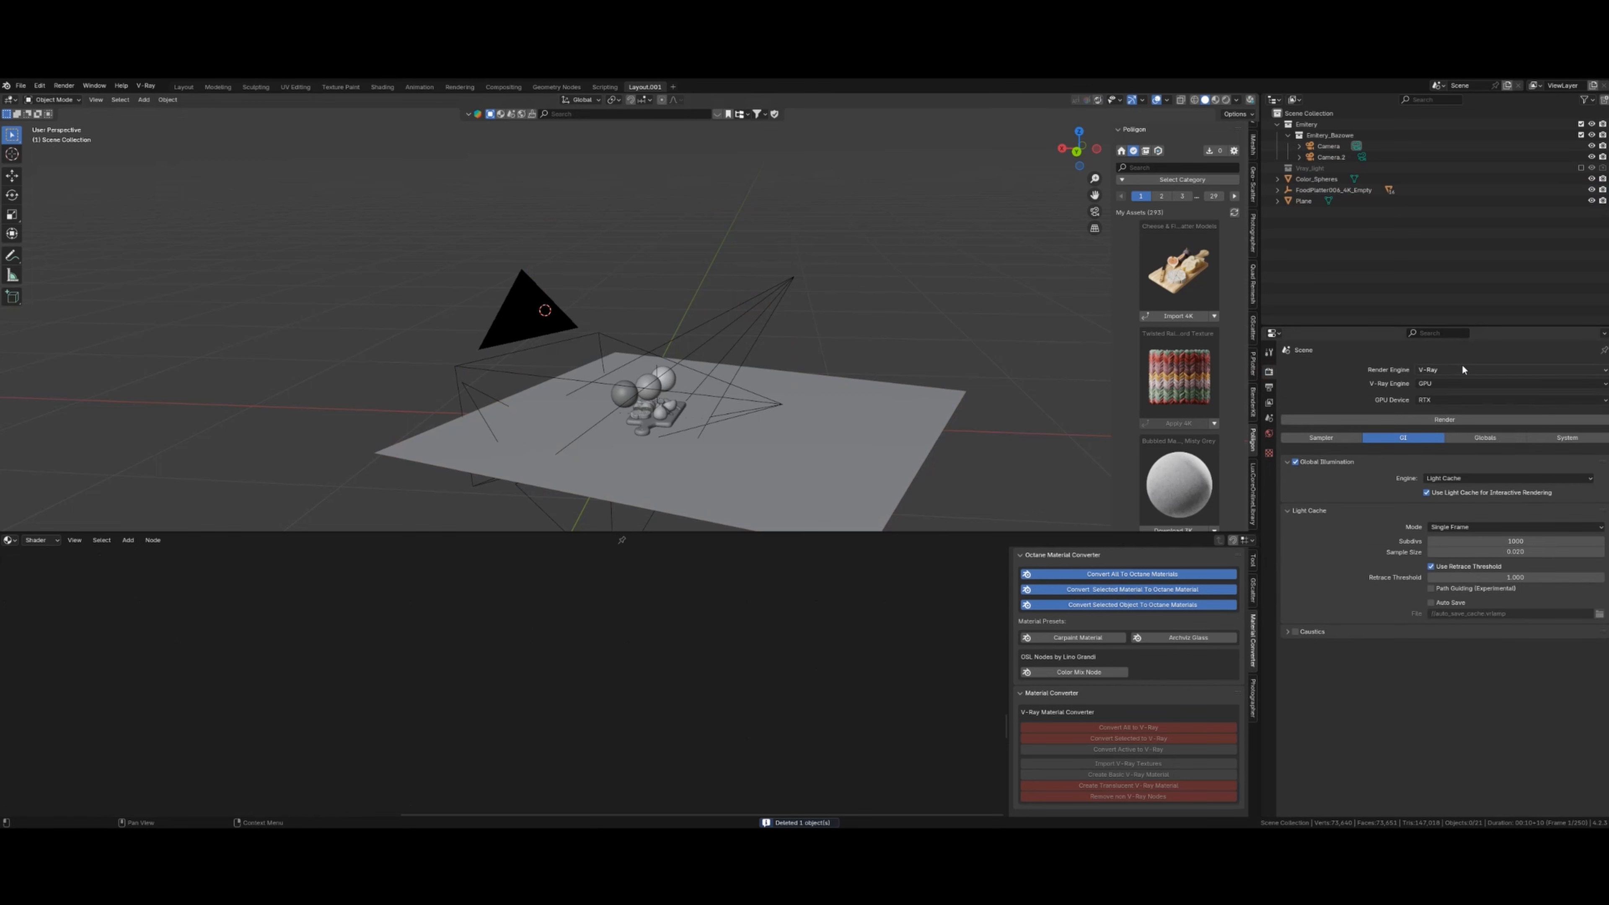
click(1463, 369)
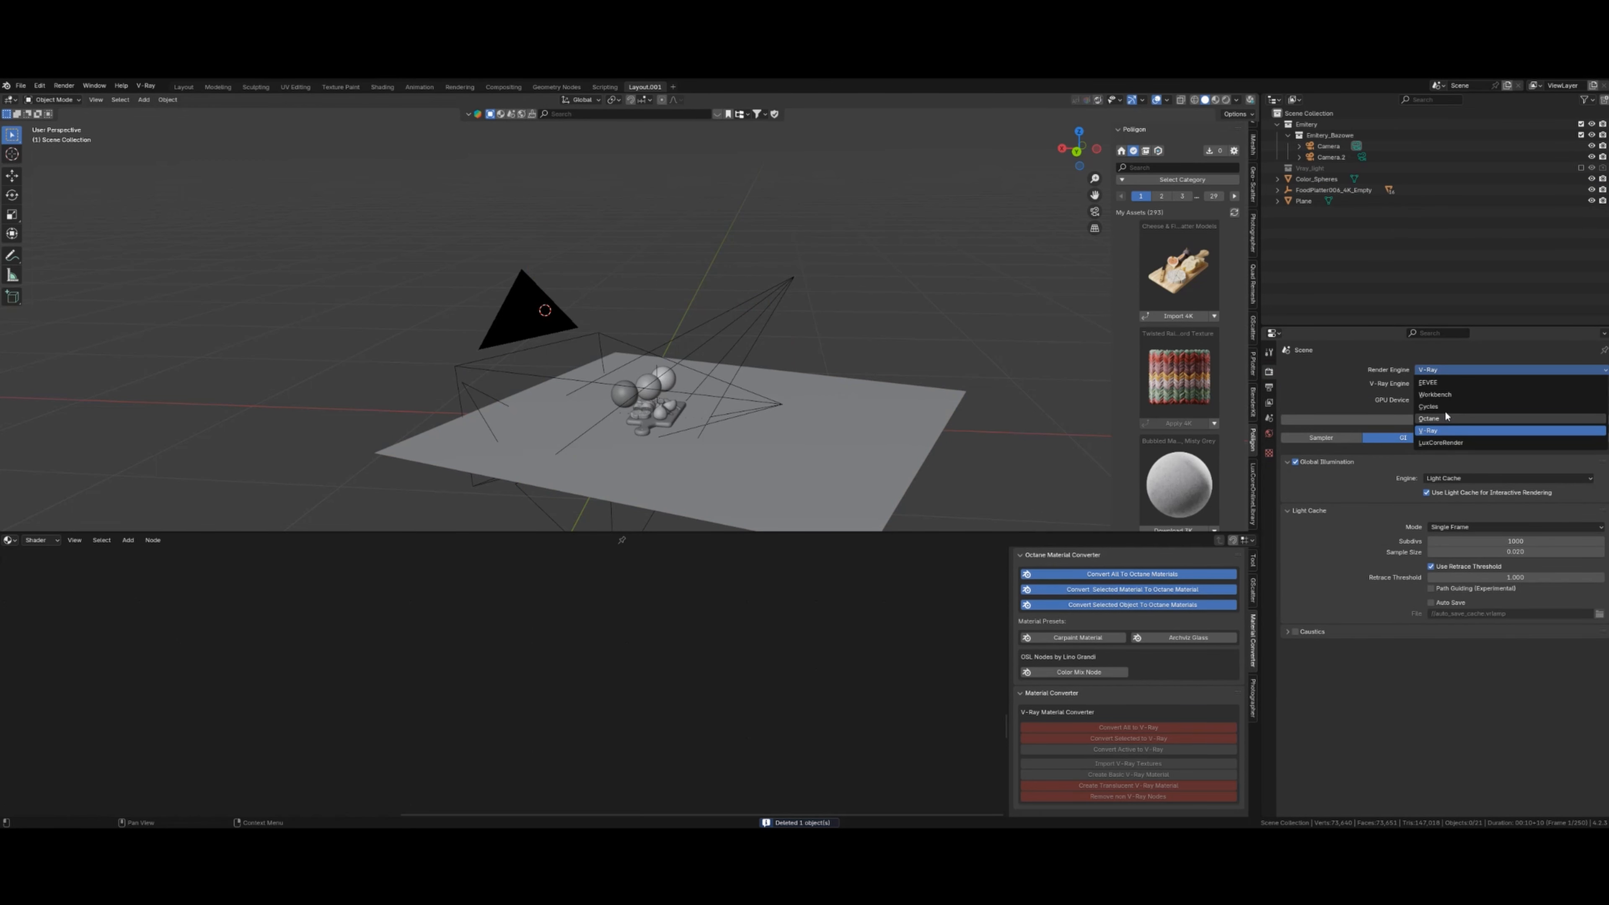
click(1441, 442)
scroll(759, 425, down, 4)
- View the Plane alone through the camera with a live rendered preview
click(756, 416)
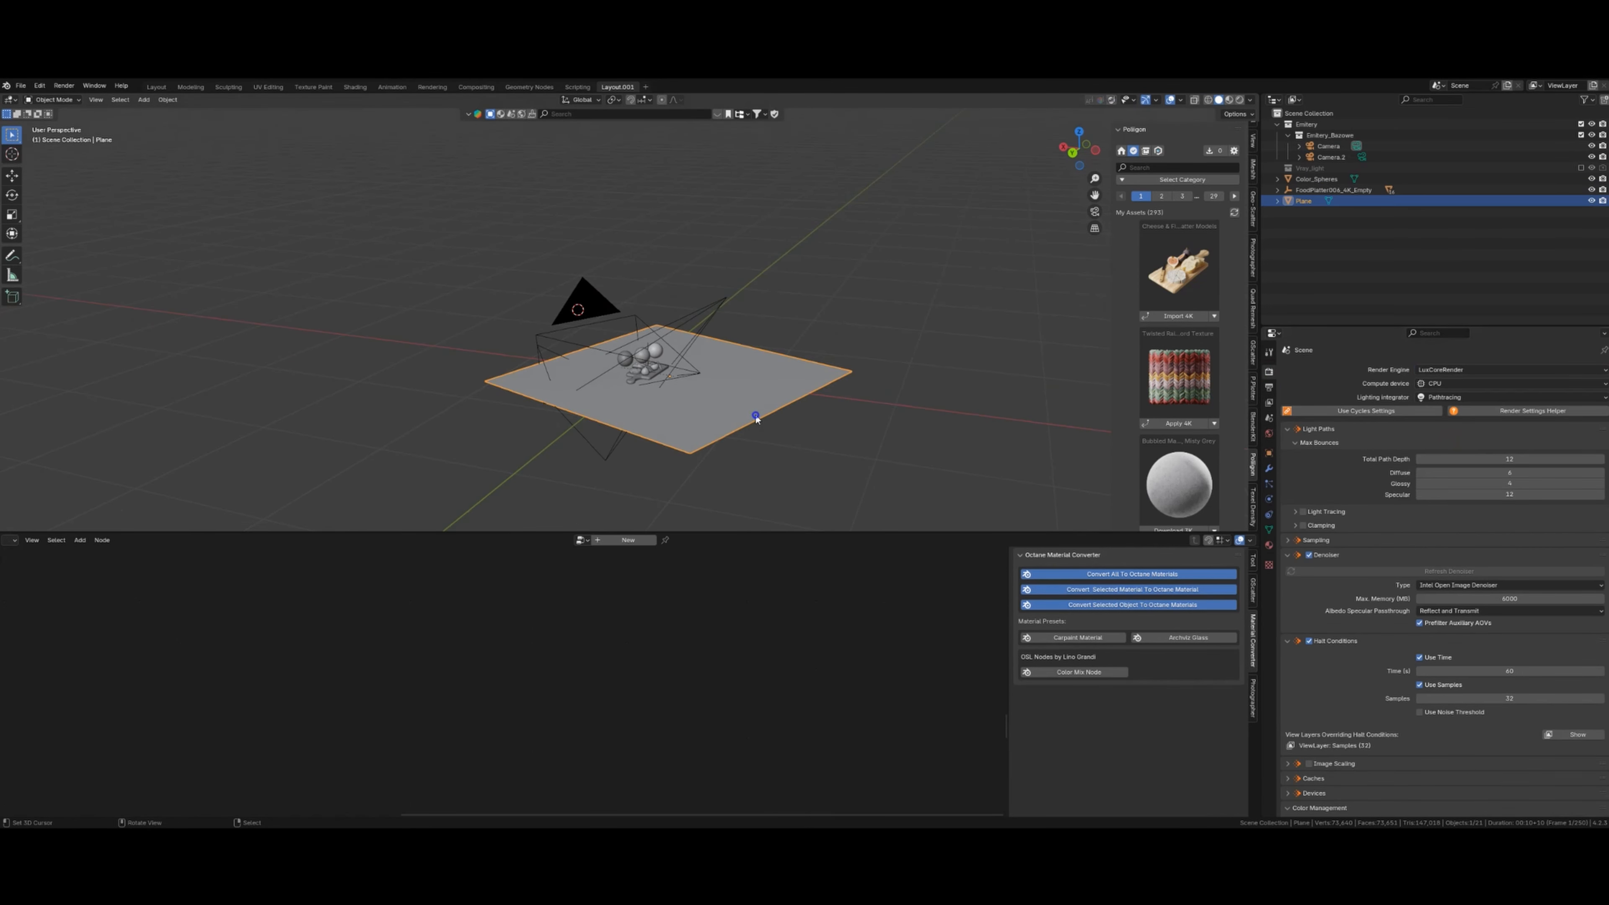
key(KP_0)
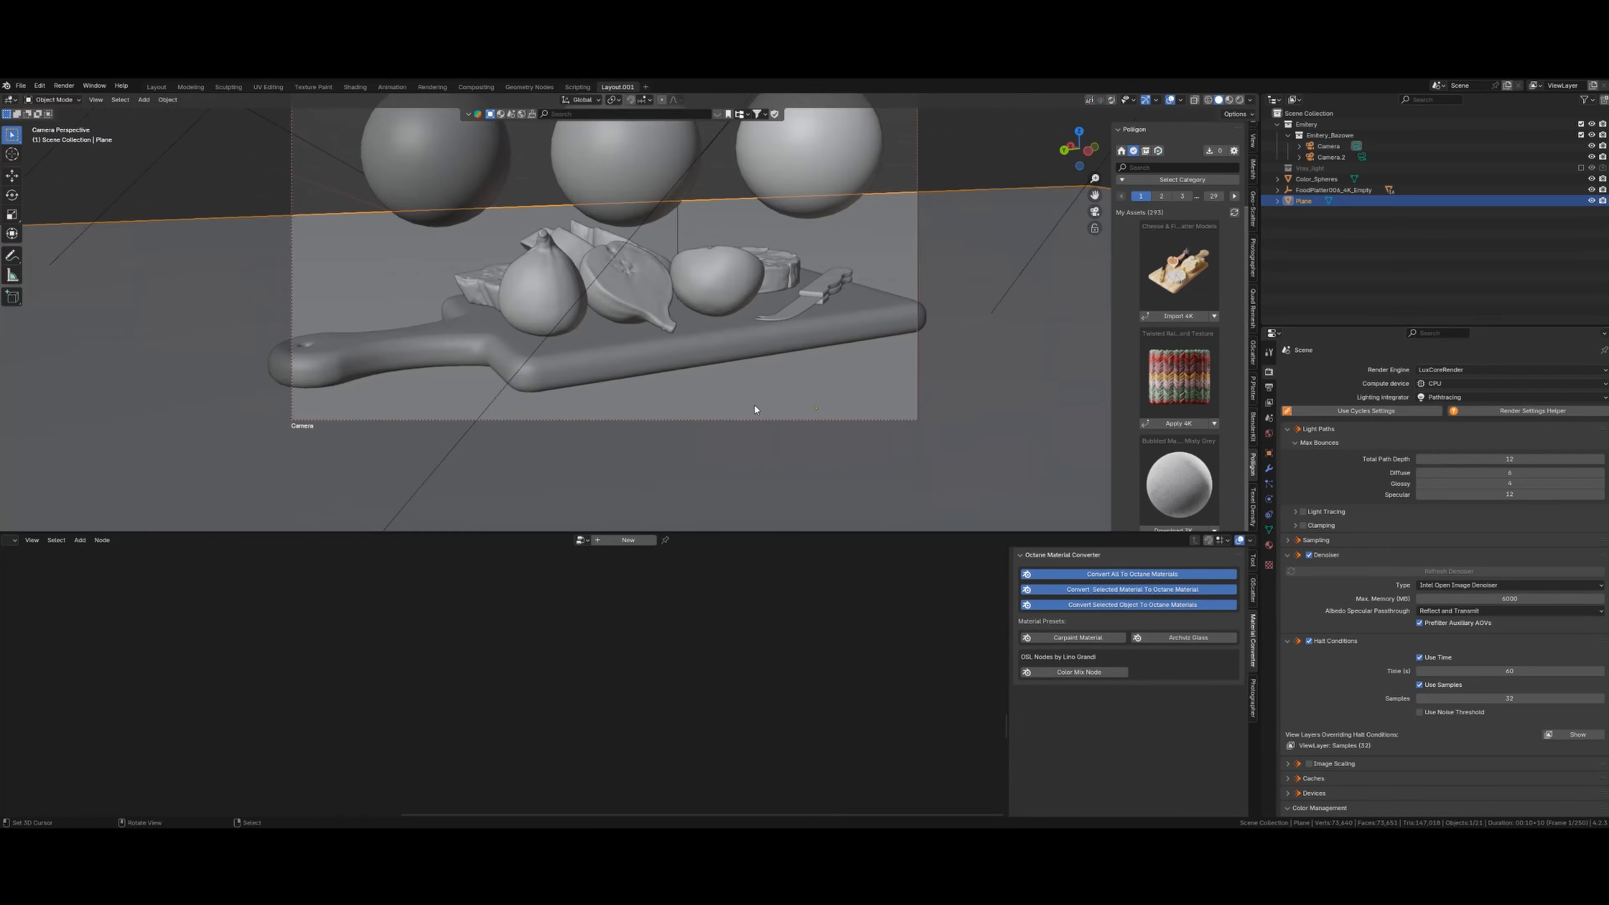
scroll(755, 407, down, 3)
shift+middle_drag(748, 391, 740, 376)
key(shift+h)
key(shift+z)
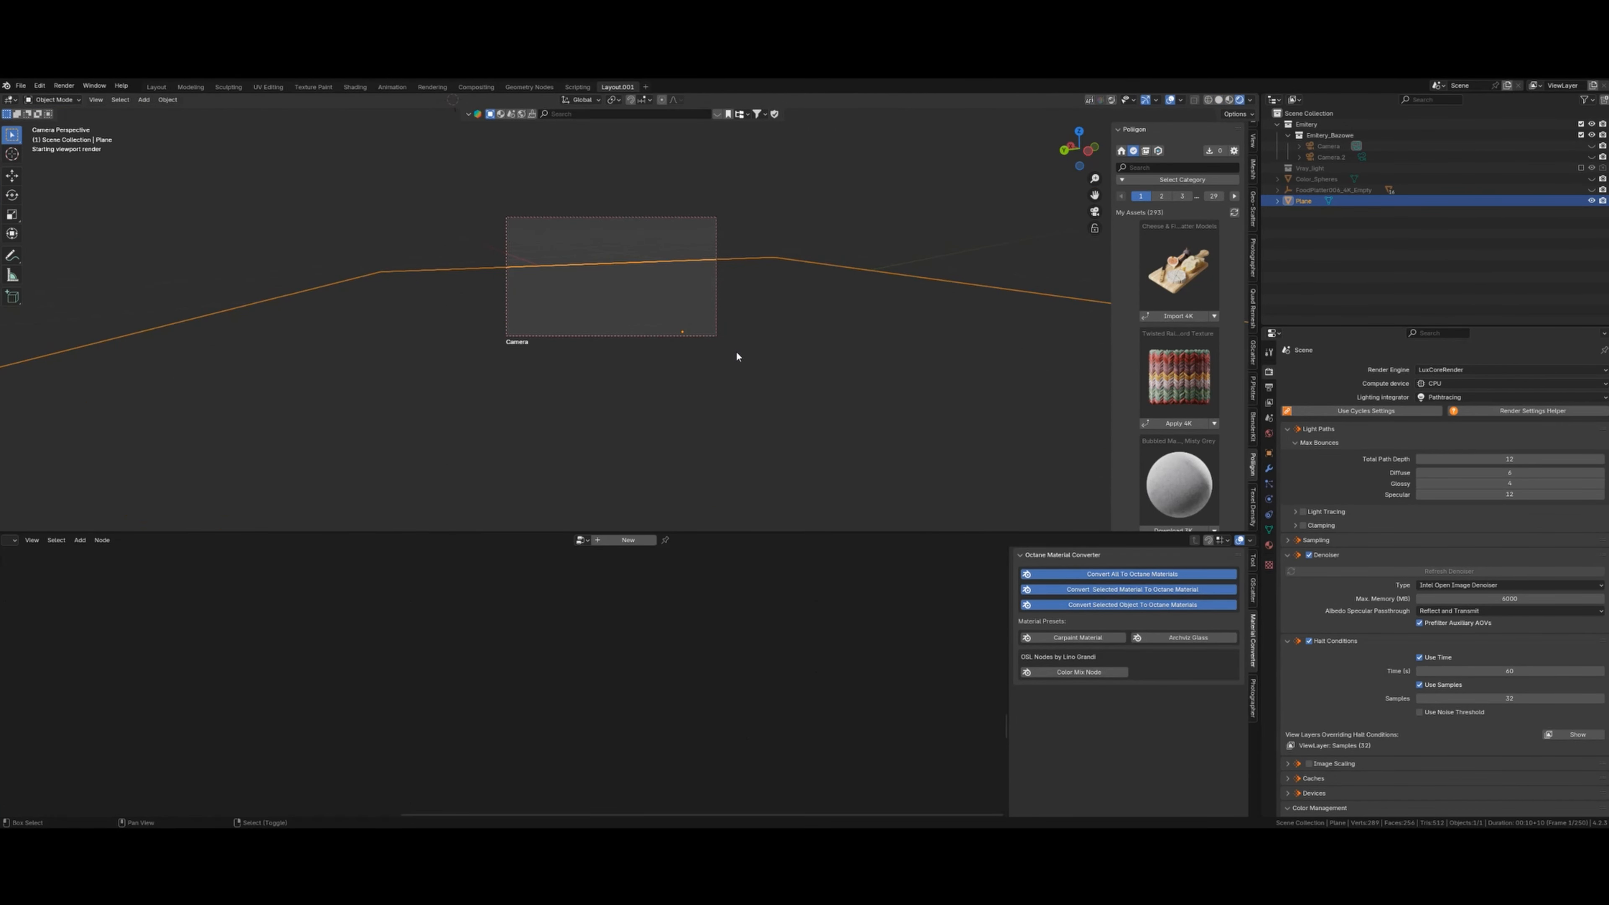
- Replace the V-Ray world with the Cycles_Octane_Luxcore world and its studio HDRI
click(10, 541)
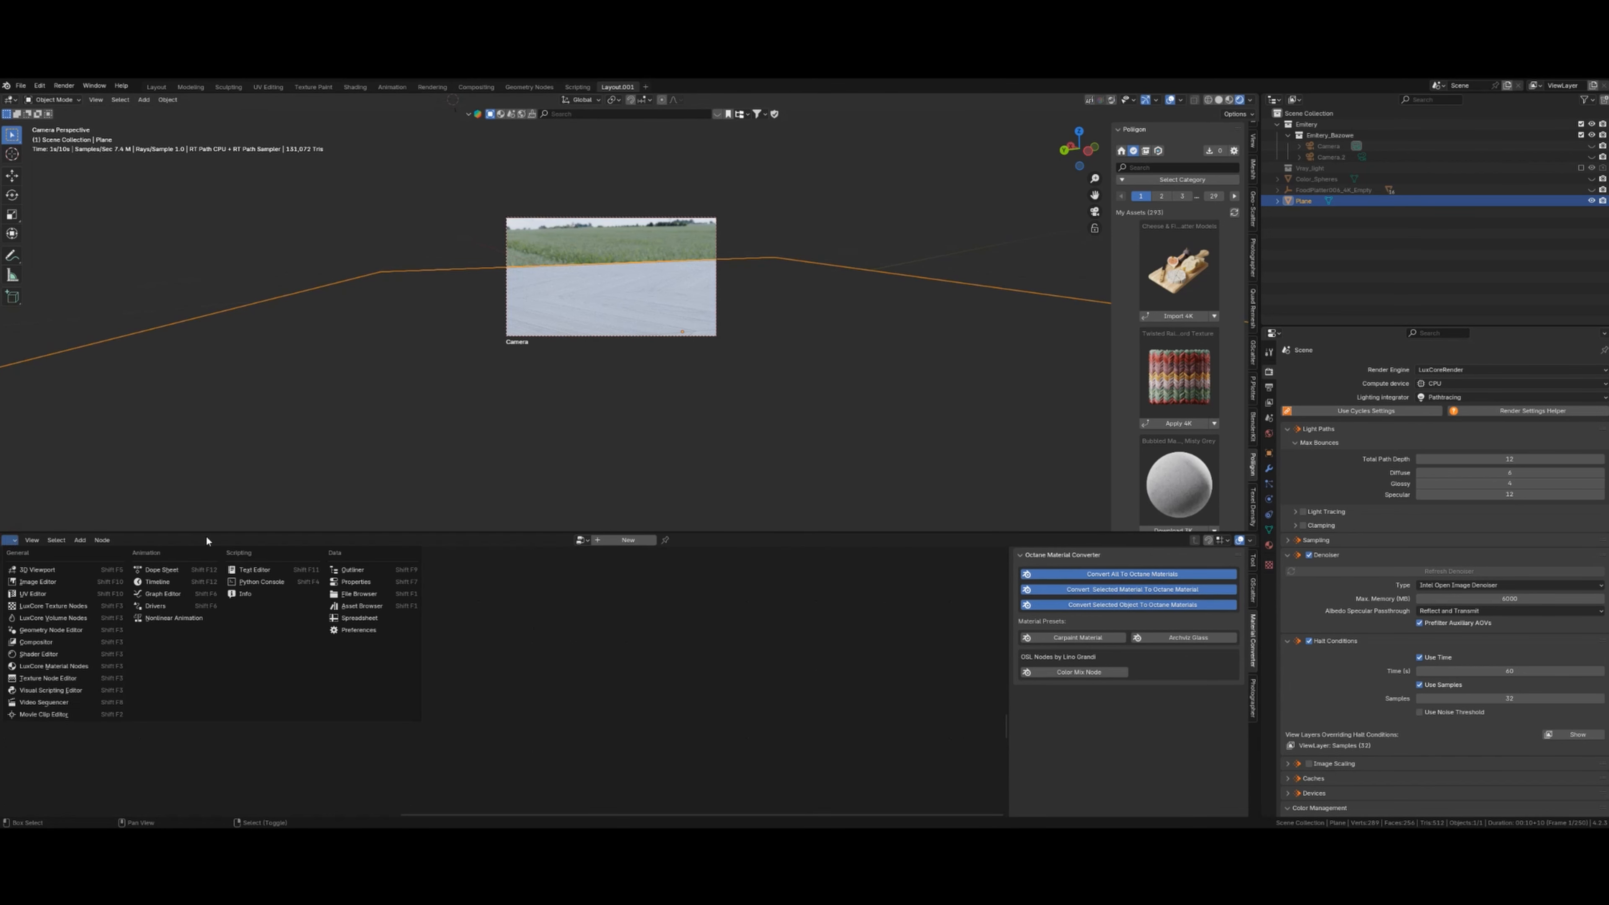
click(1269, 434)
click(1343, 370)
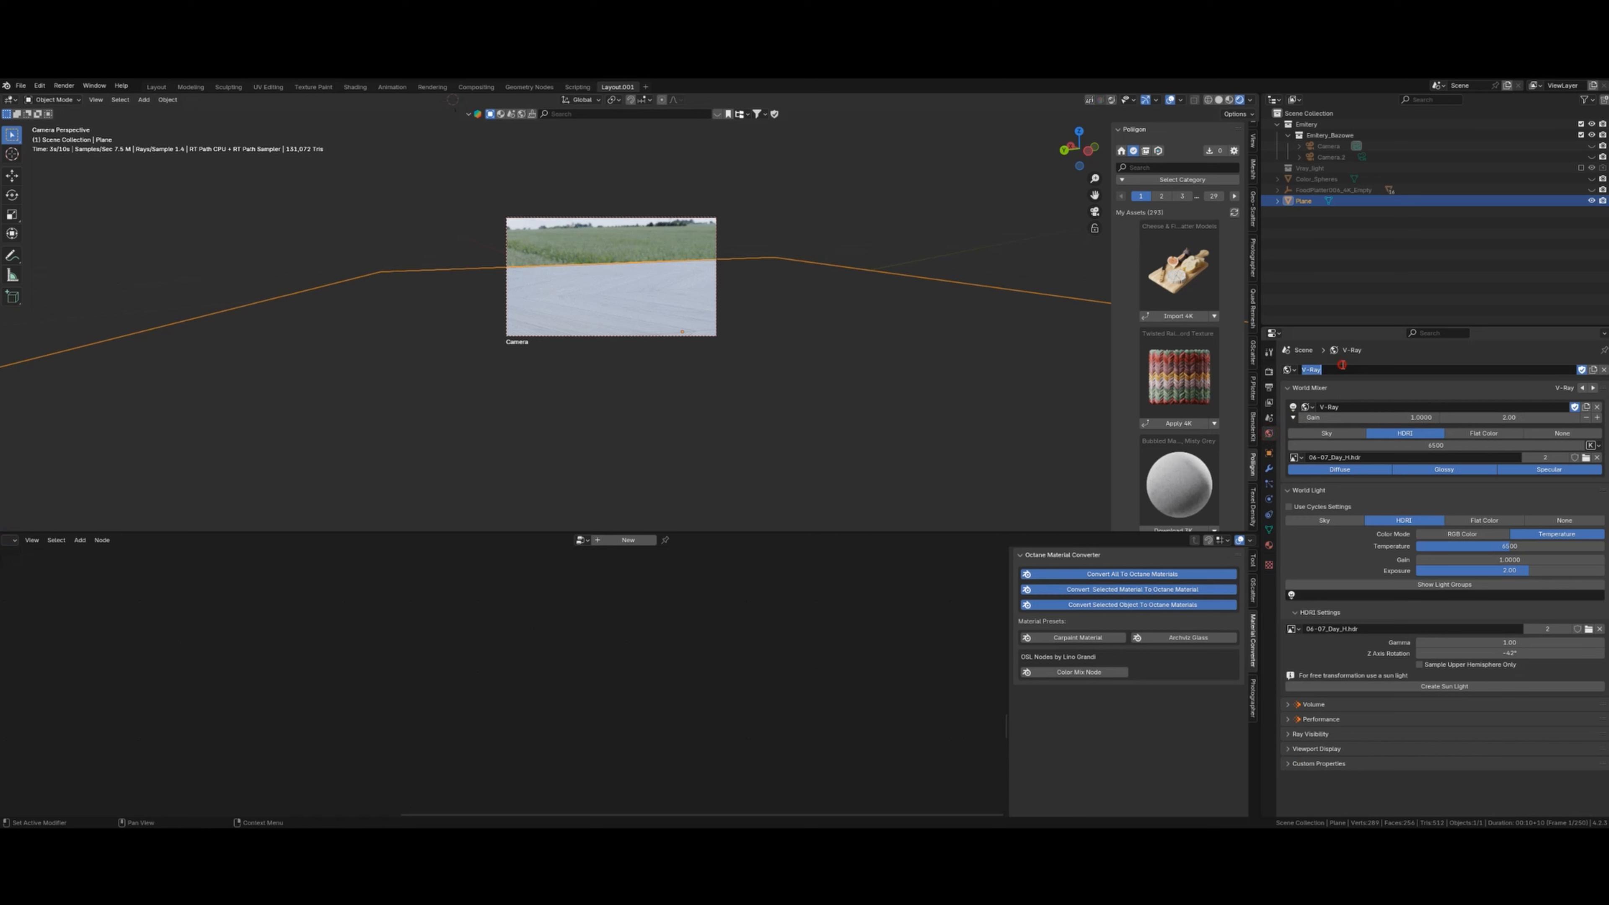
click(1286, 370)
click(1322, 463)
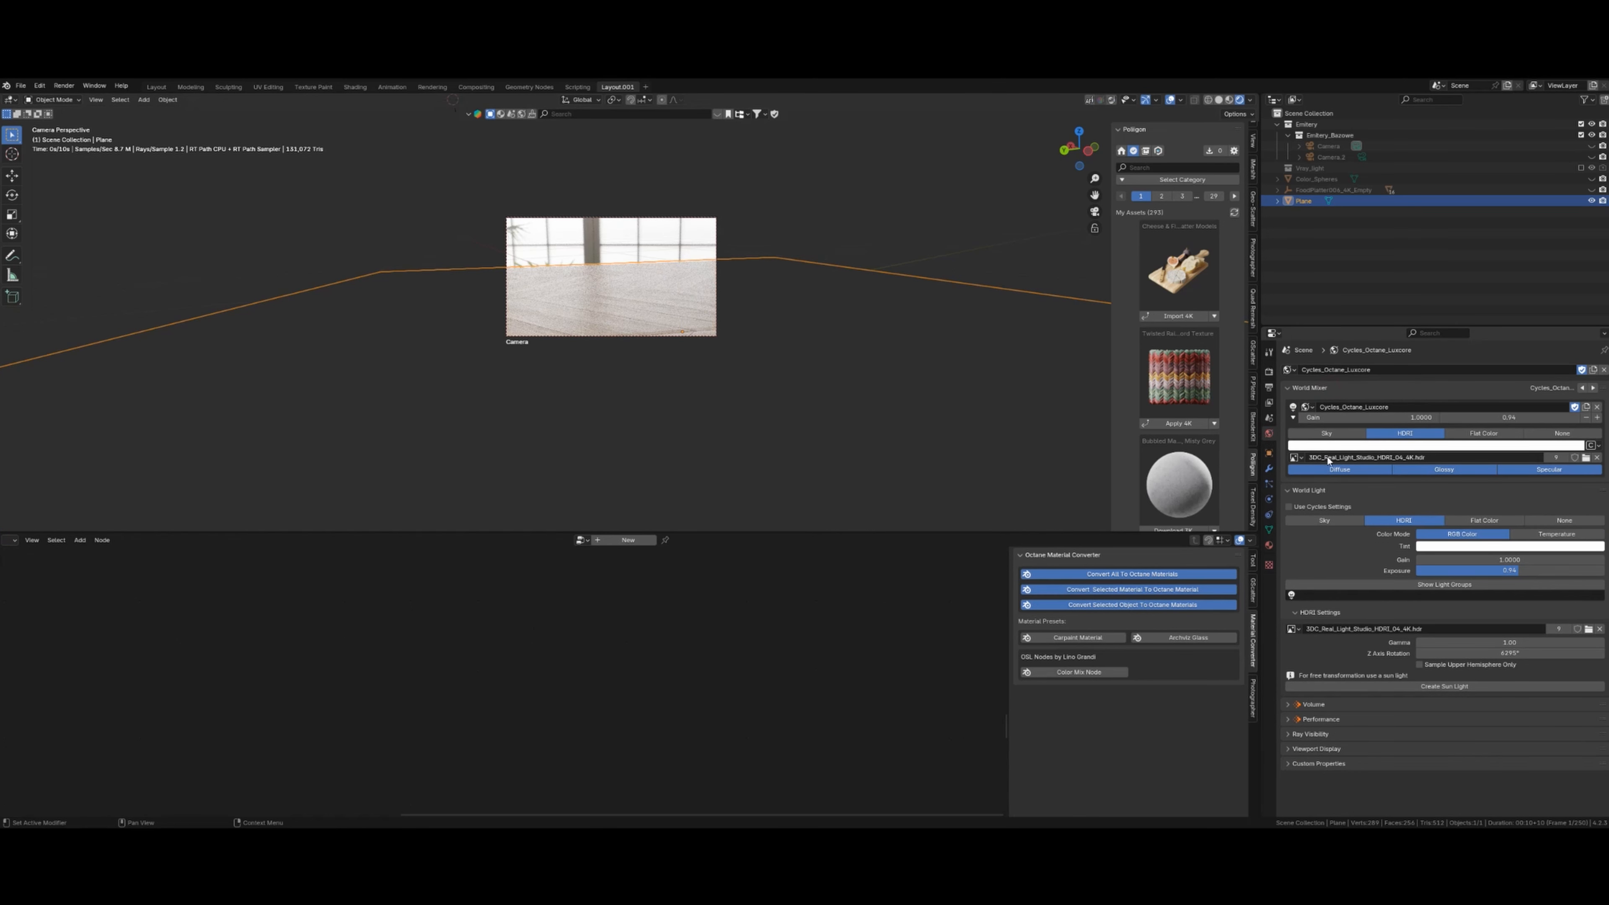
click(12, 541)
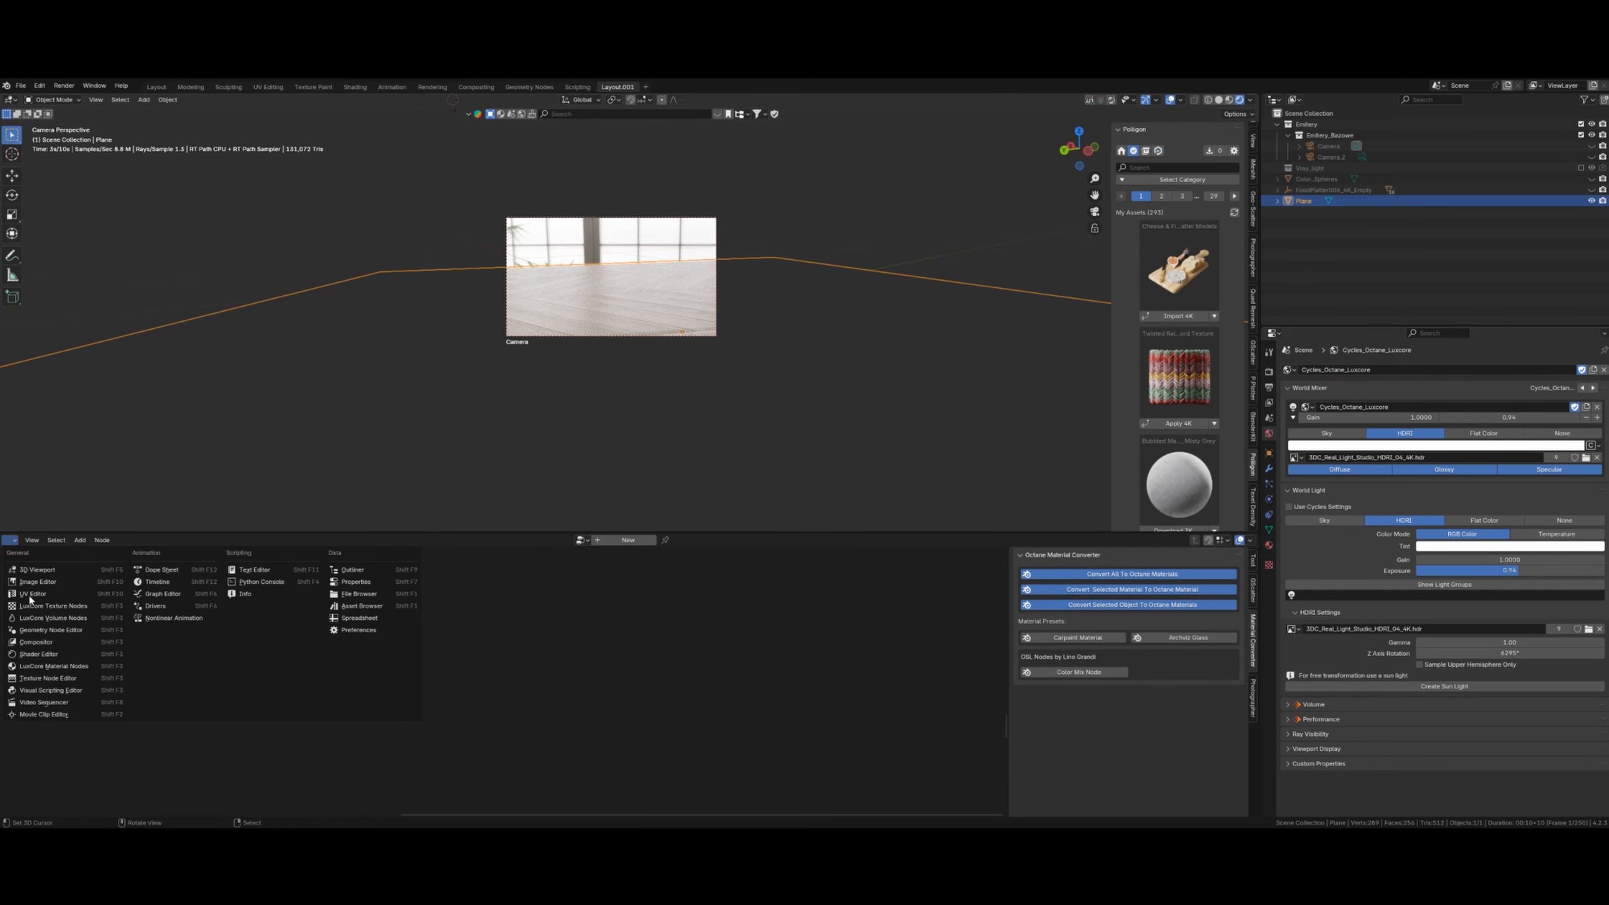
- Turn the lower area into the LuxCore material node editor showing the wood flooring material
click(59, 654)
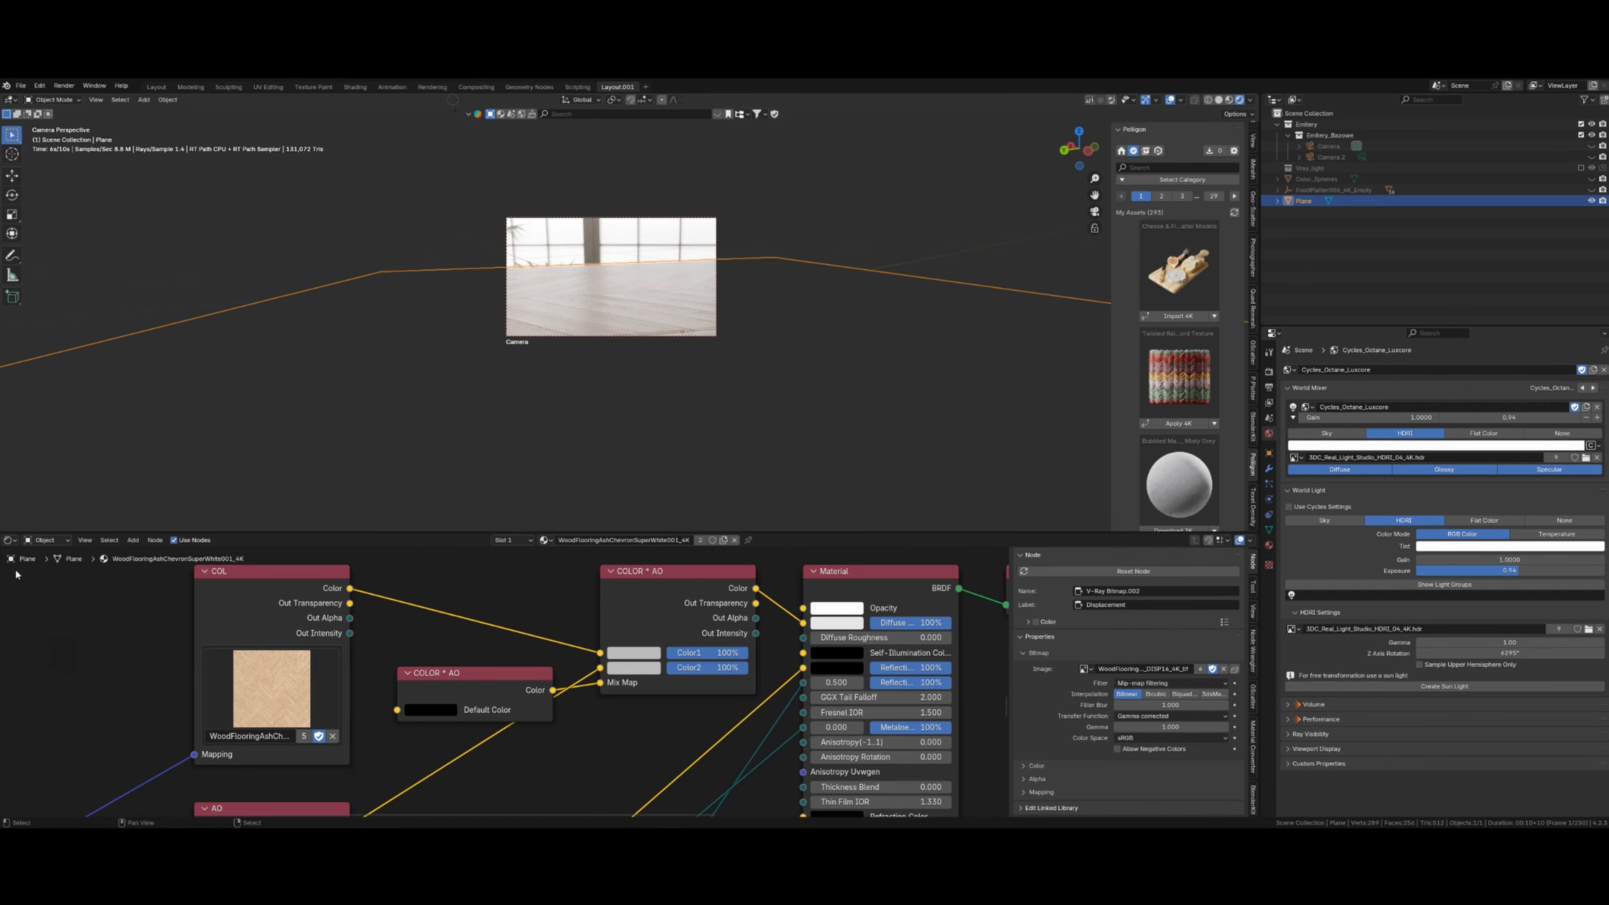
click(11, 542)
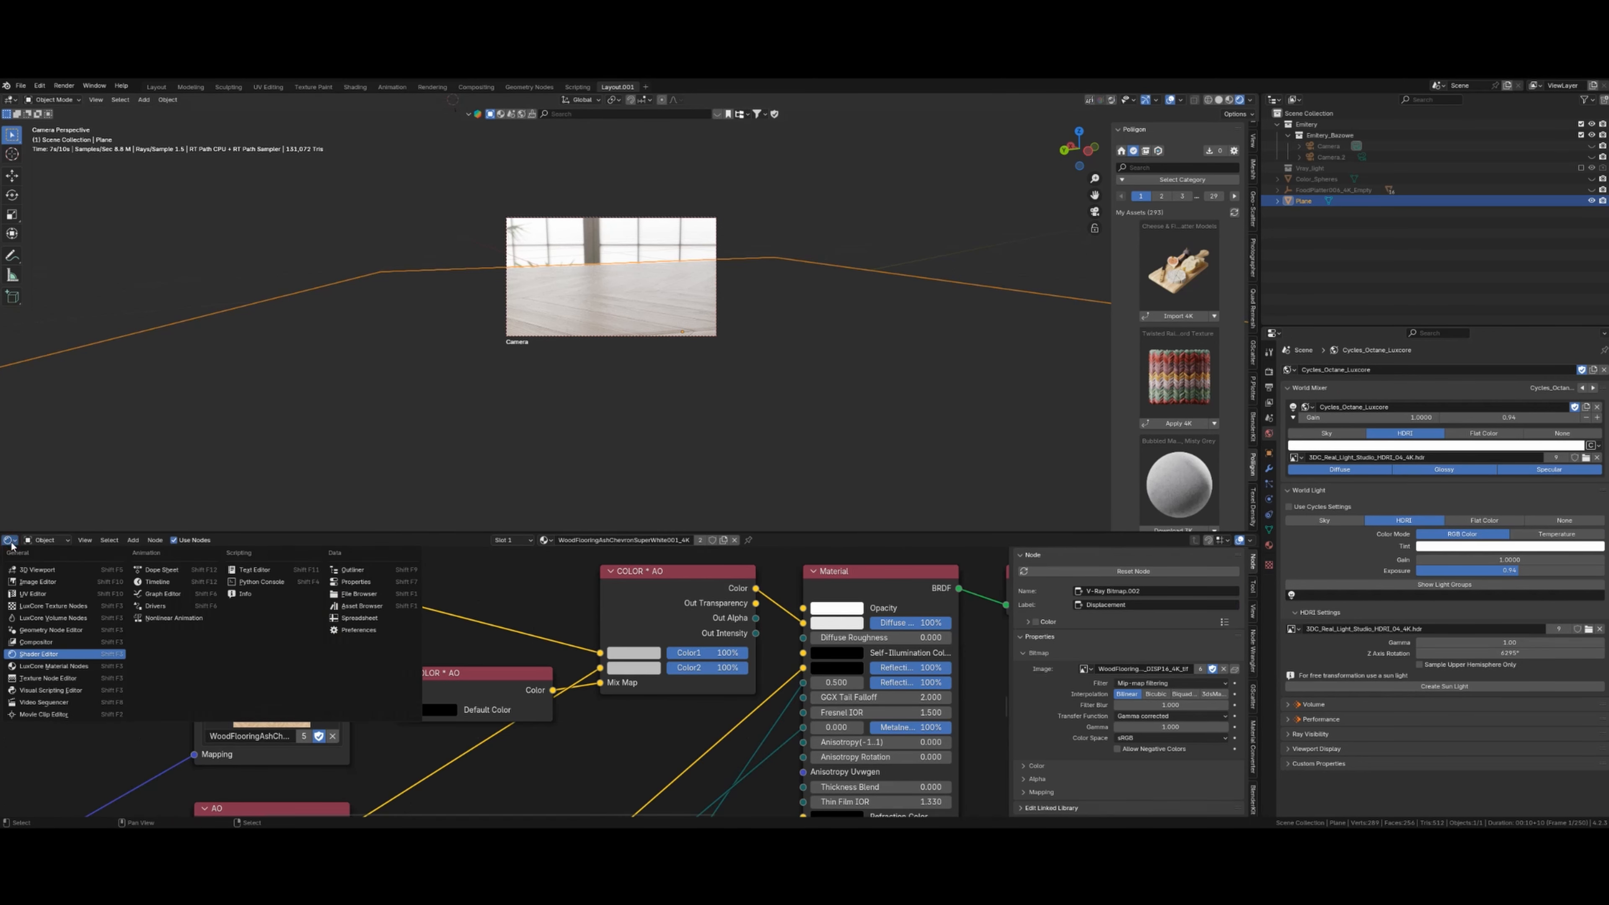
click(51, 667)
scroll(464, 695, down, 10)
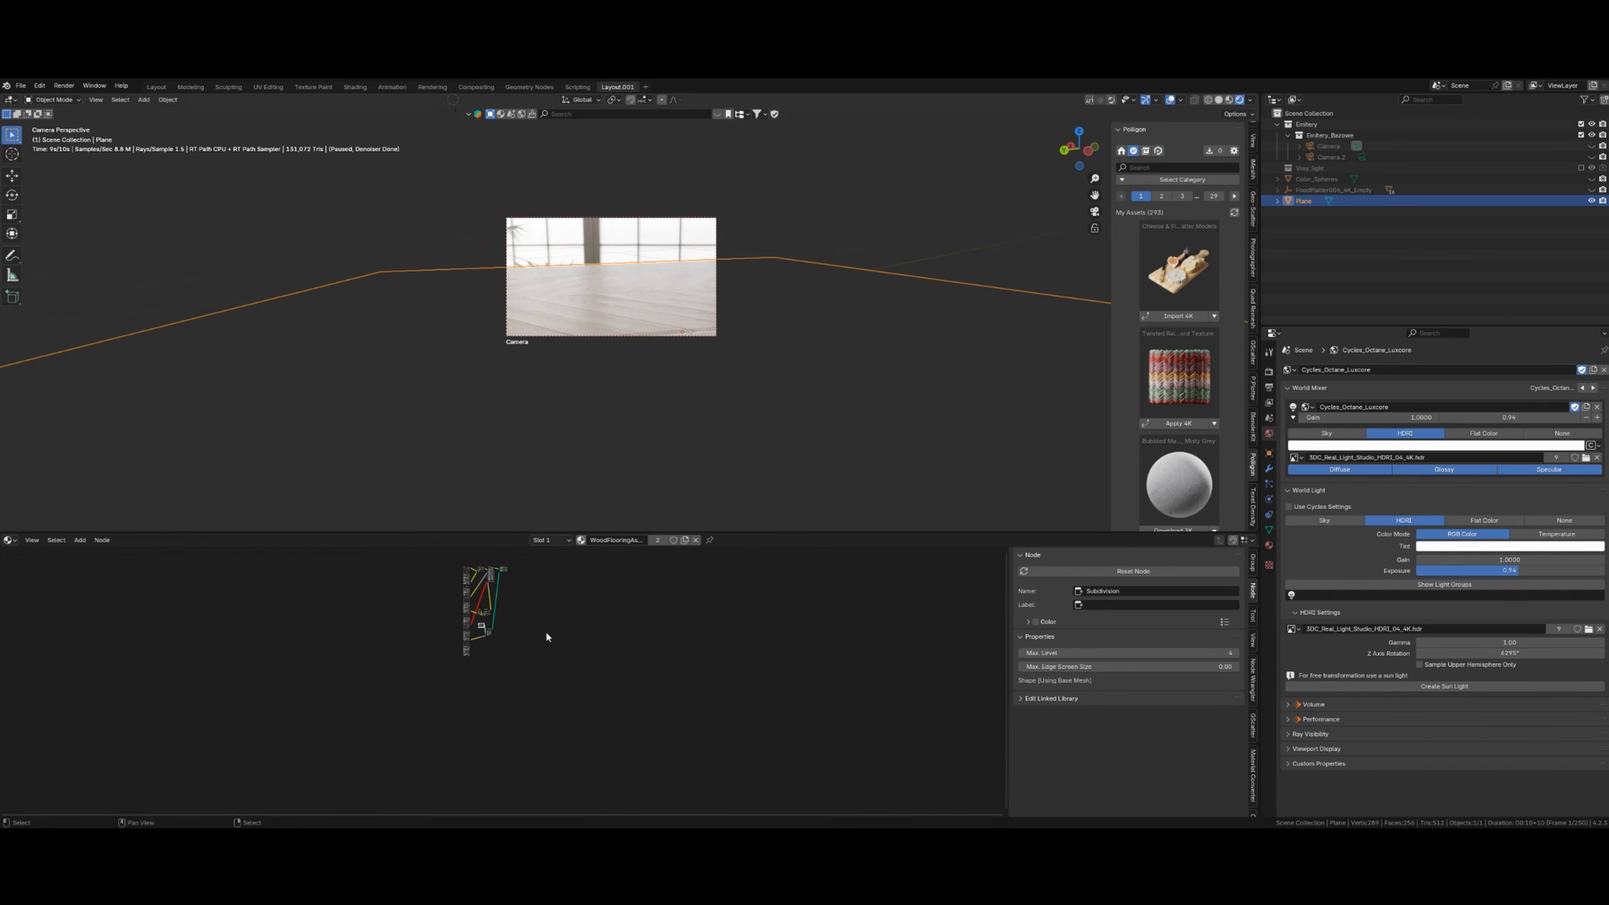
middle_drag(545, 630, 559, 683)
scroll(559, 683, up, 8)
scroll(561, 683, up, 3)
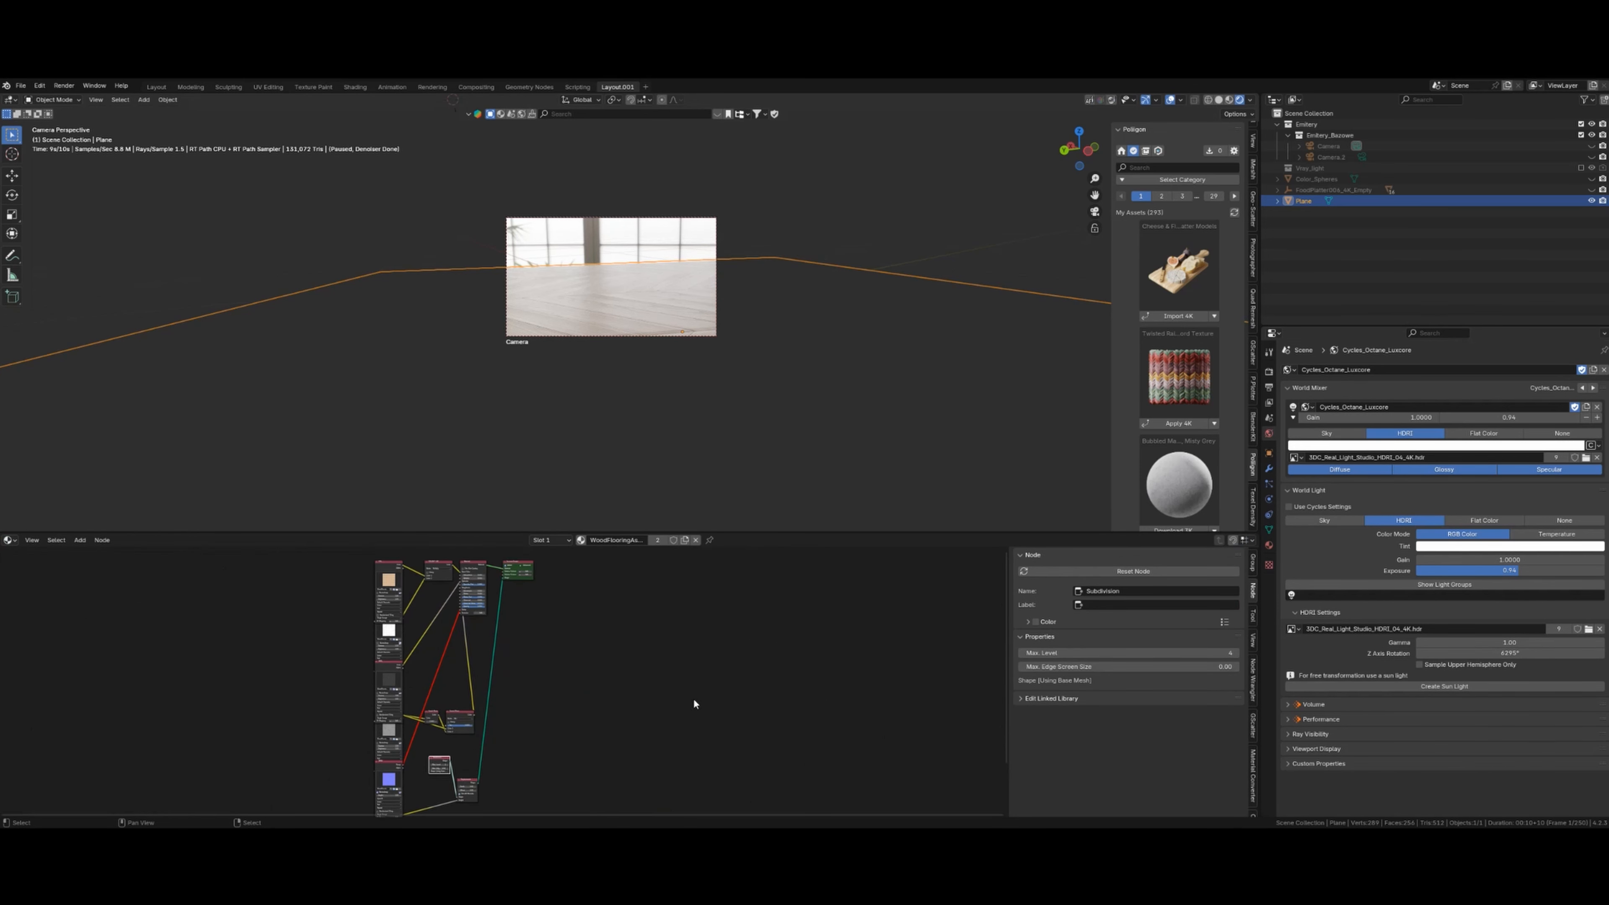
scroll(513, 685, down, 3)
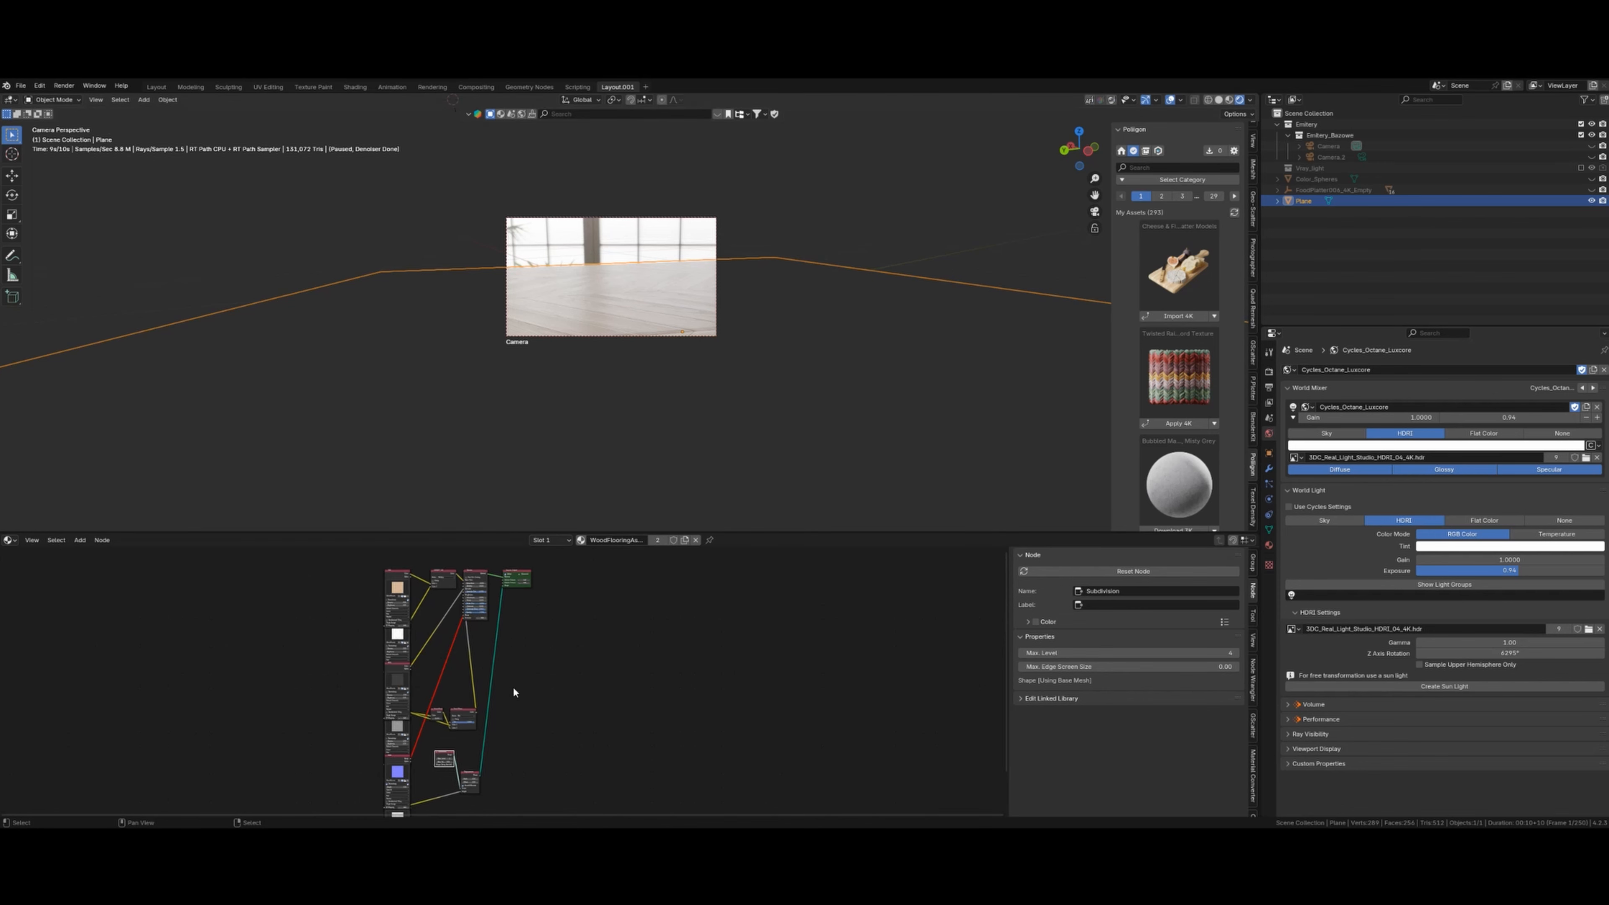
scroll(546, 674, down, 2)
- Box-select every node in the LuxCore material graph and delete them
key(b)
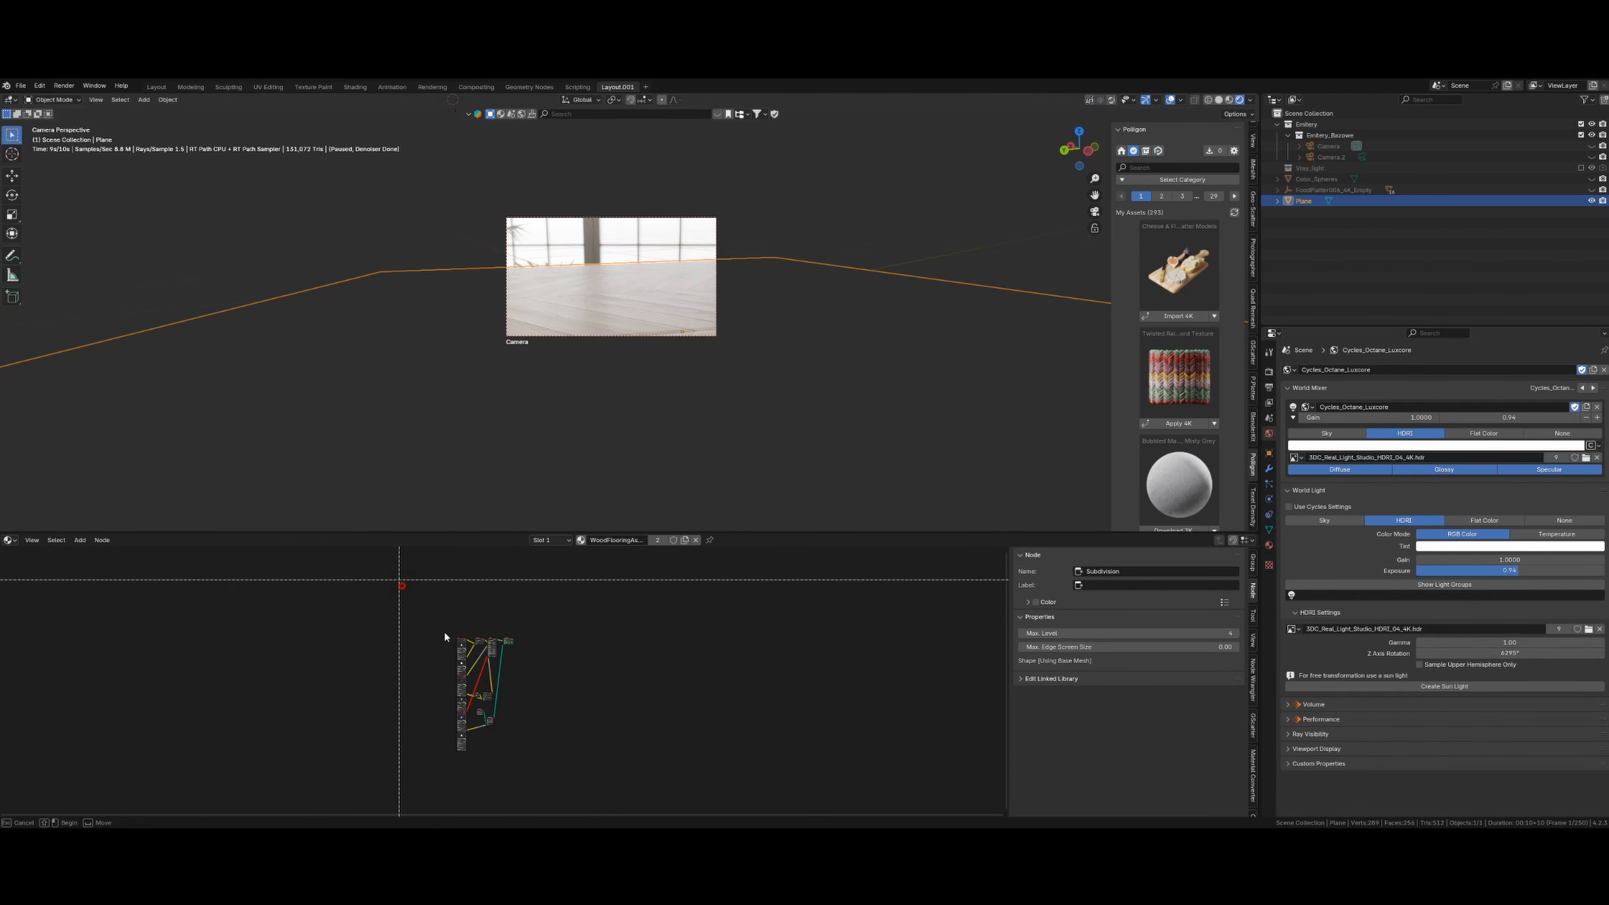
drag(395, 580, 572, 770)
key(Delete)
scroll(640, 393, up, 6)
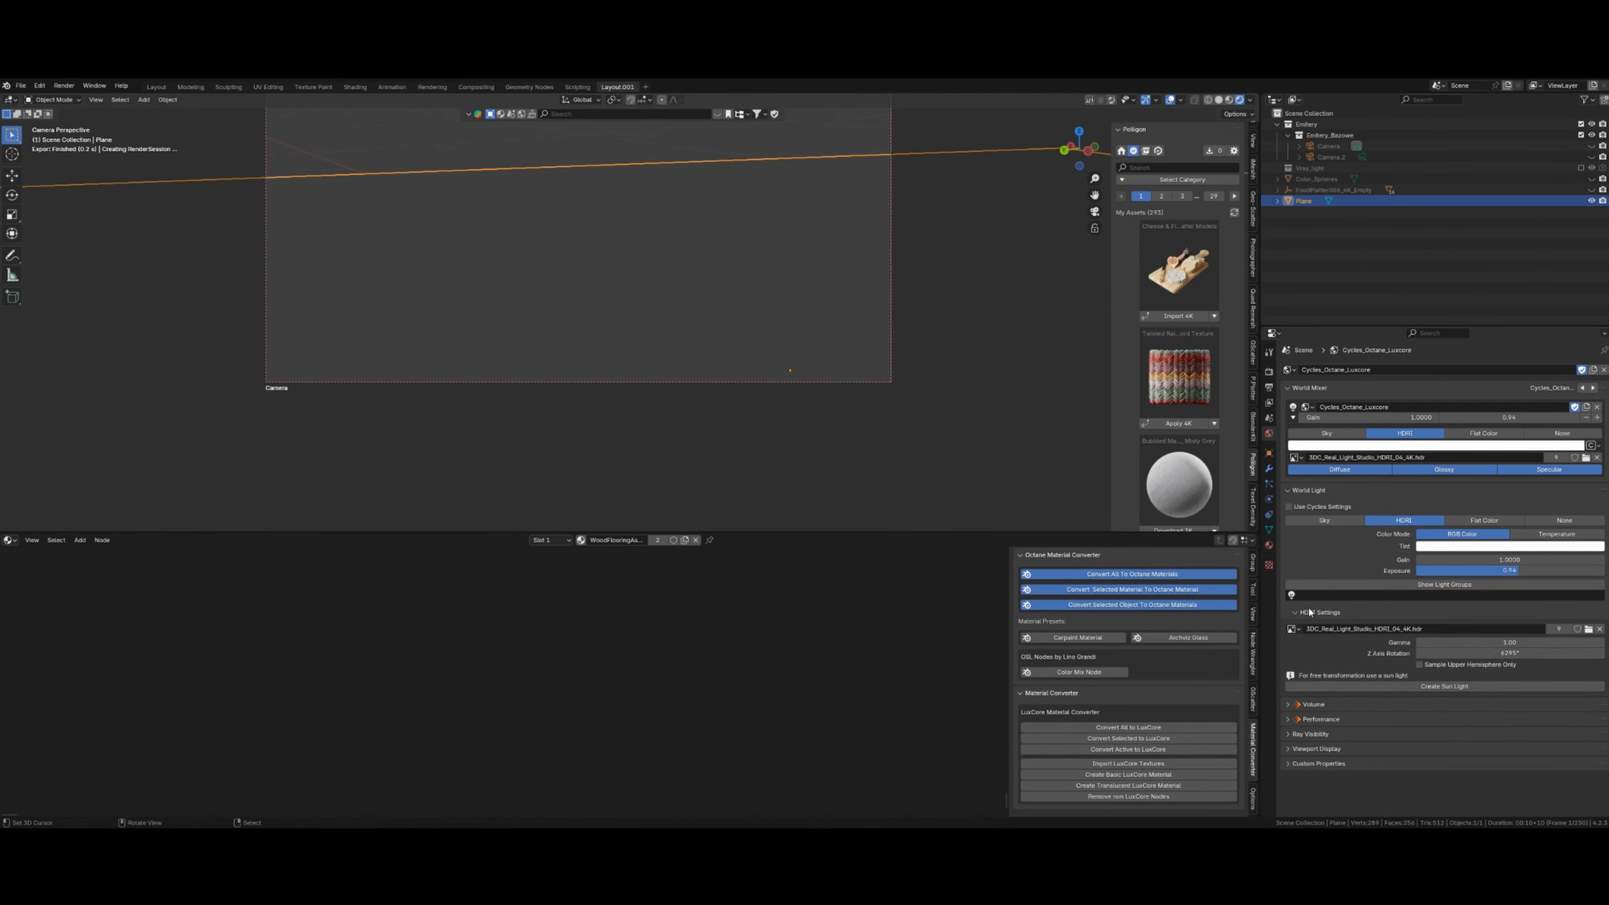
- Start Import LuxCore Textures from the Plane's material settings
click(1269, 468)
scroll(1254, 511, down, 1)
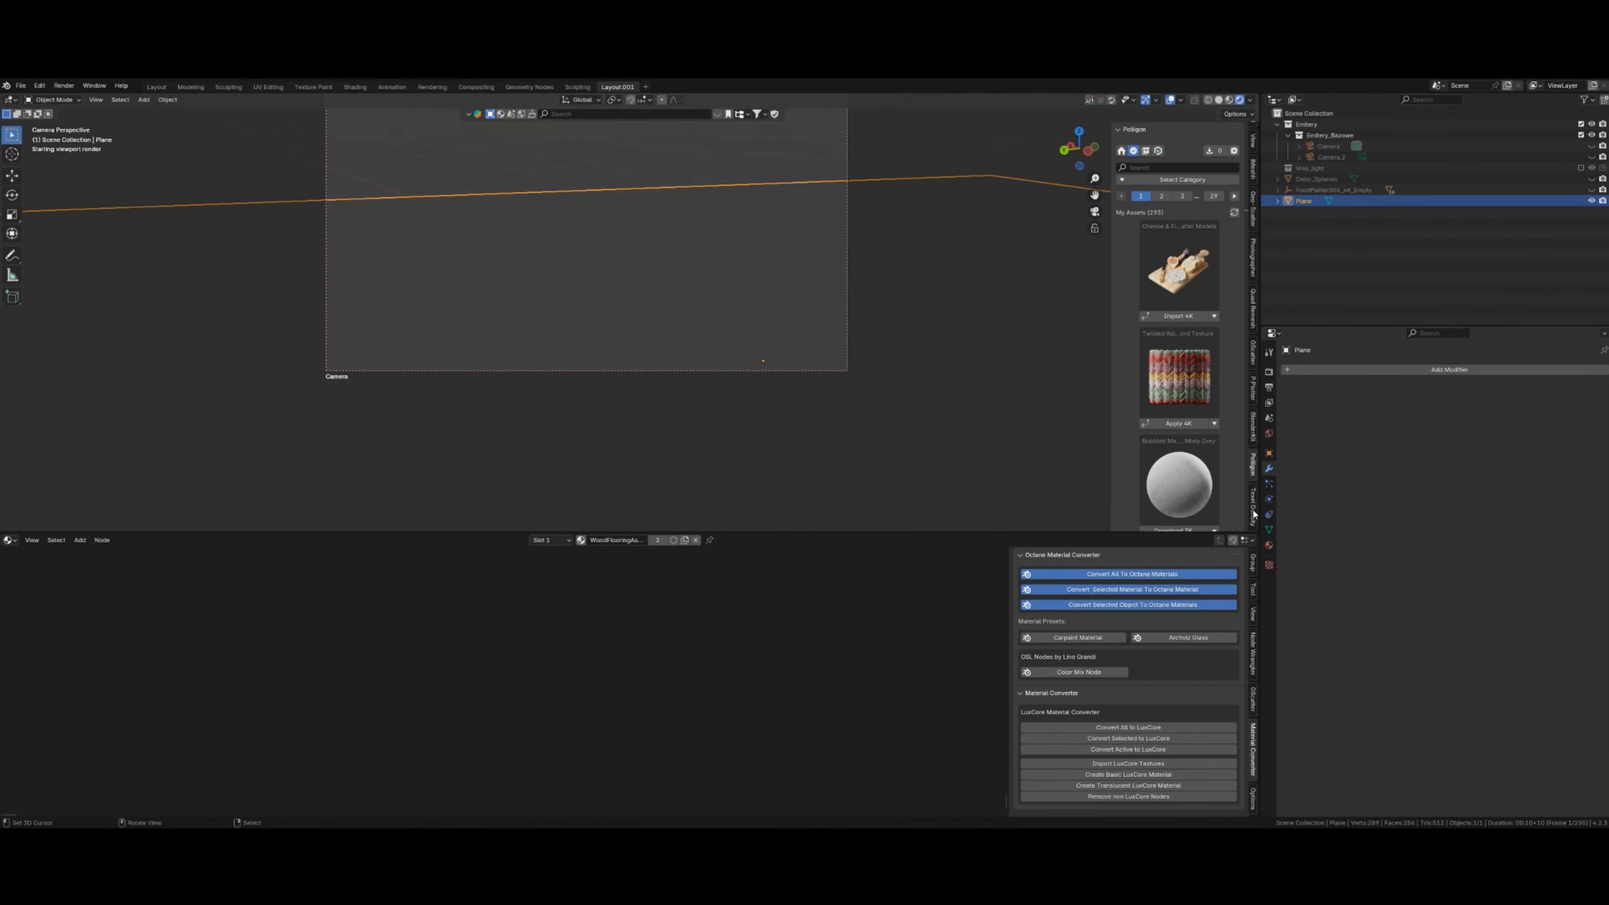
click(1269, 545)
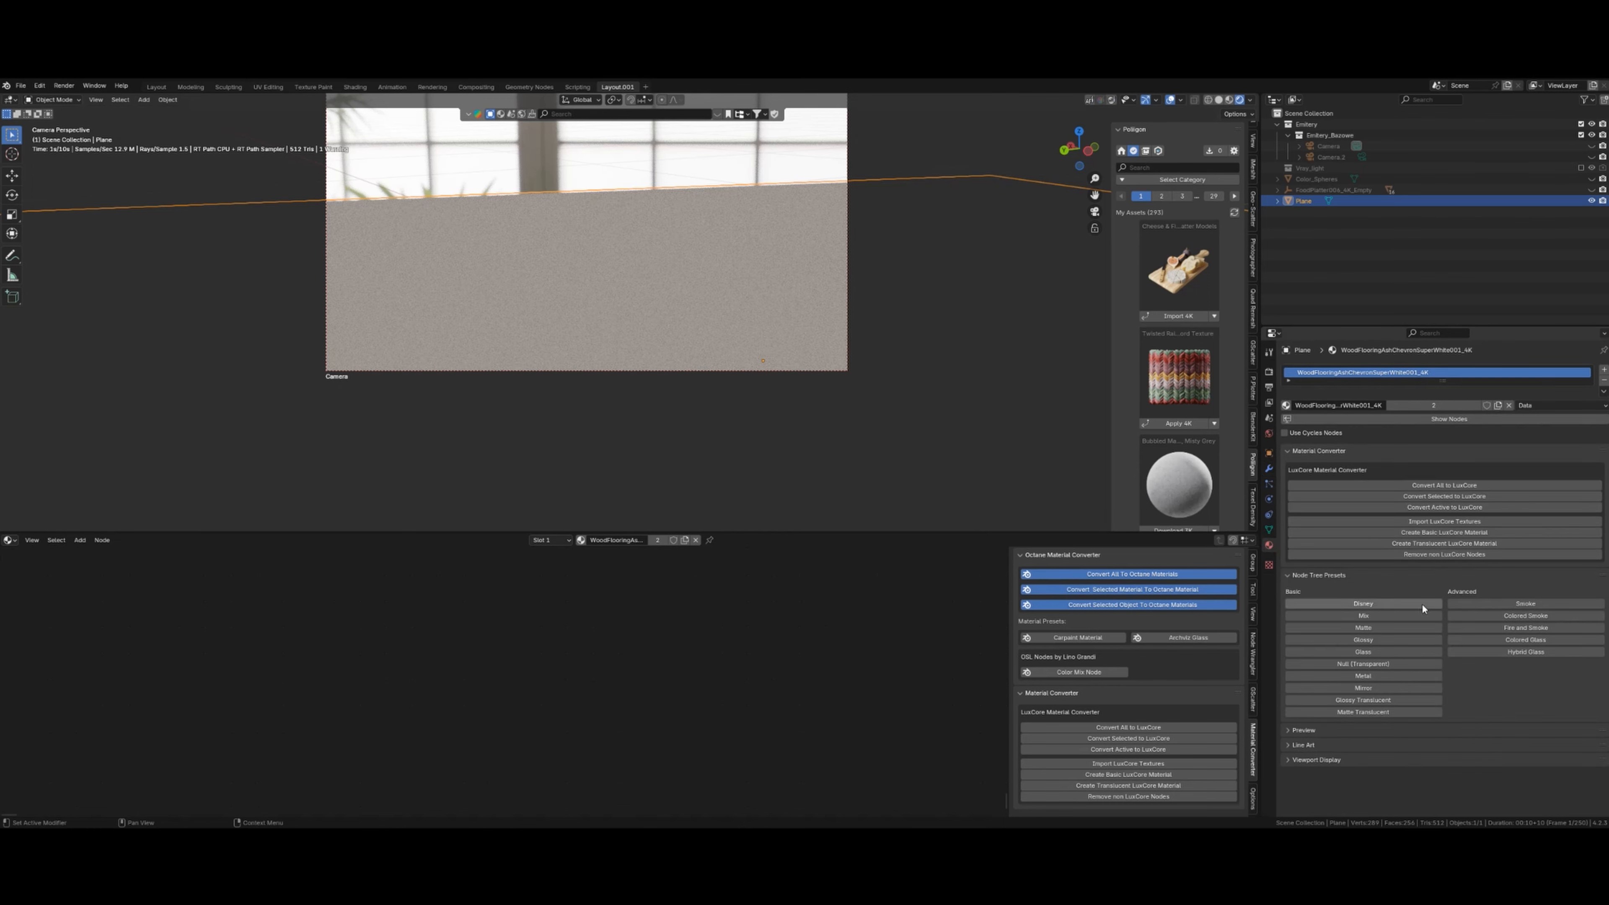
click(1445, 522)
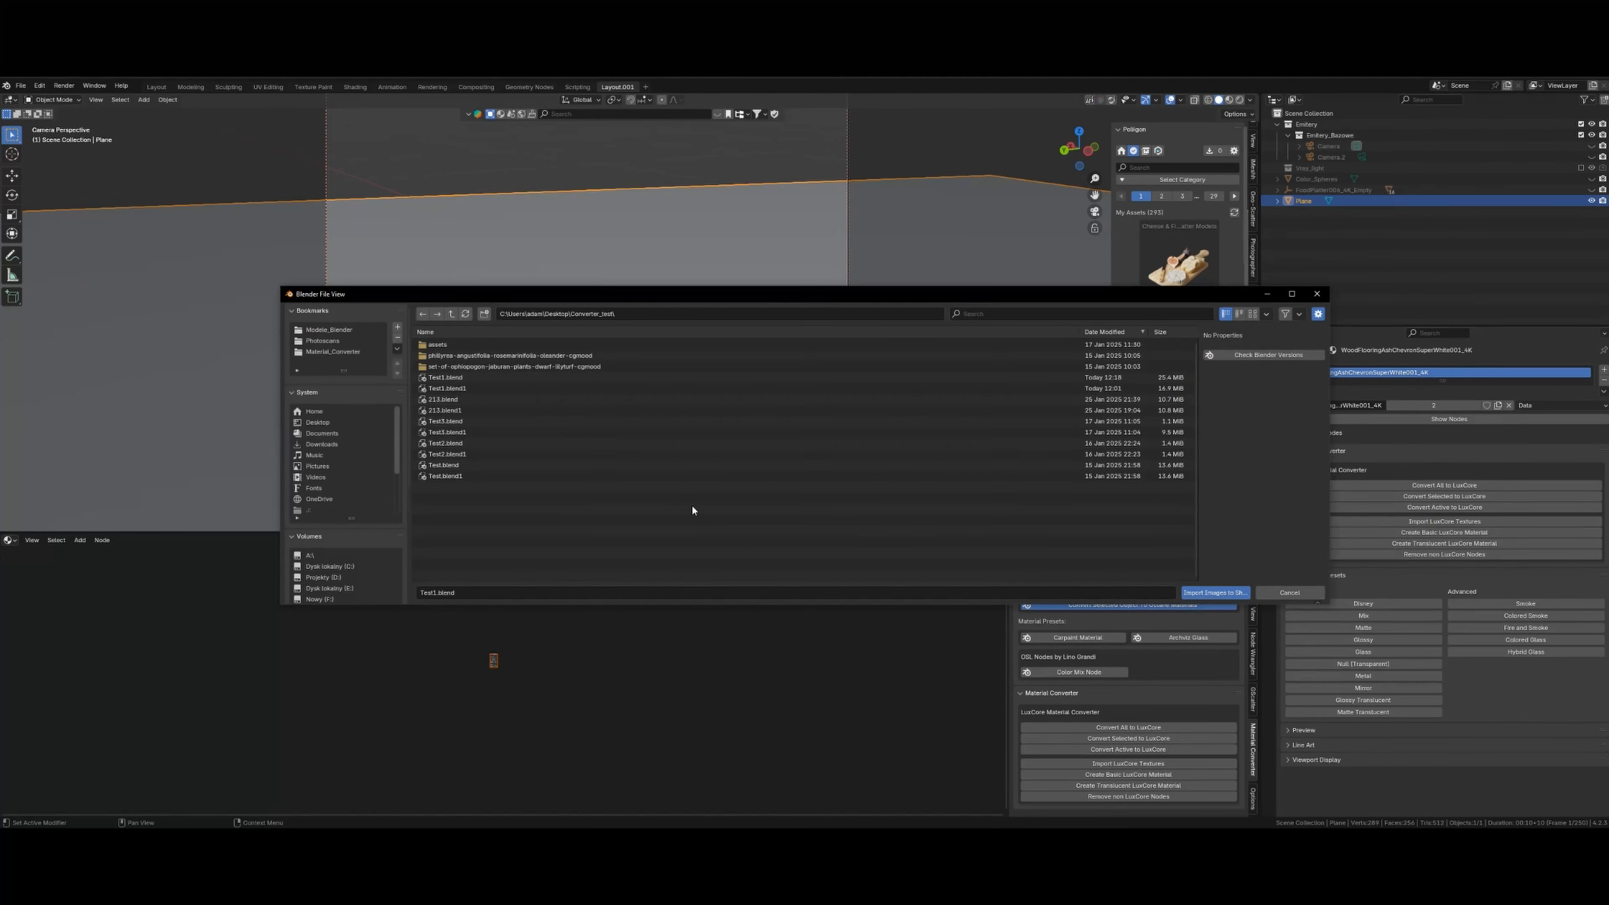
- Browse to the U:\textures\liscie\tree_leaf_megascans folder
scroll(351, 508, down, 4)
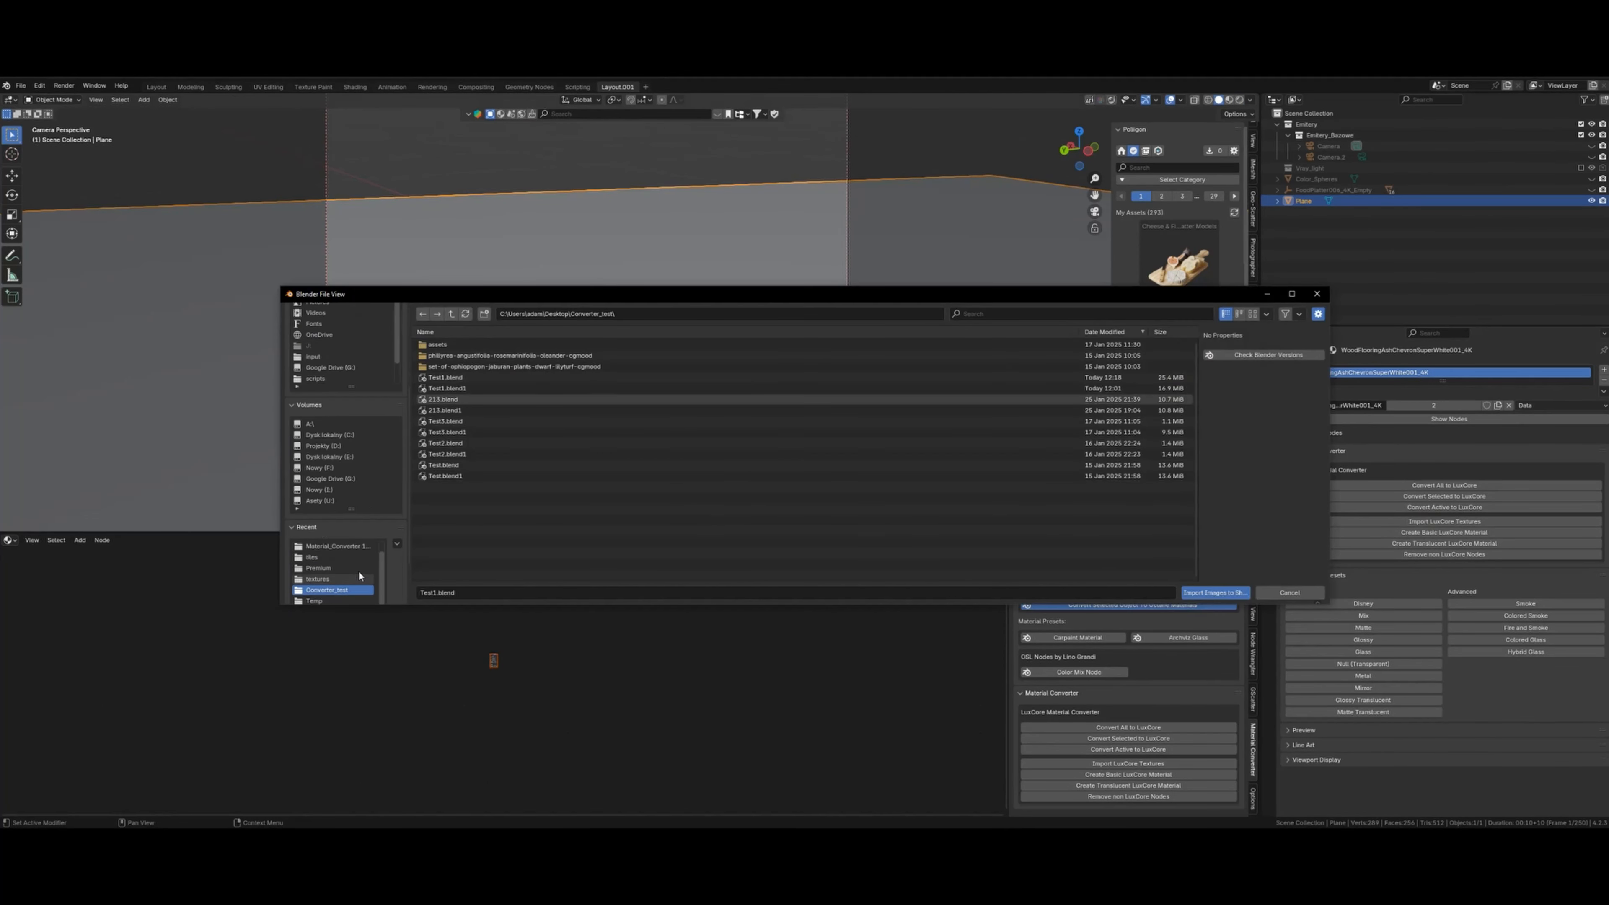
scroll(342, 564, up, 1)
click(320, 548)
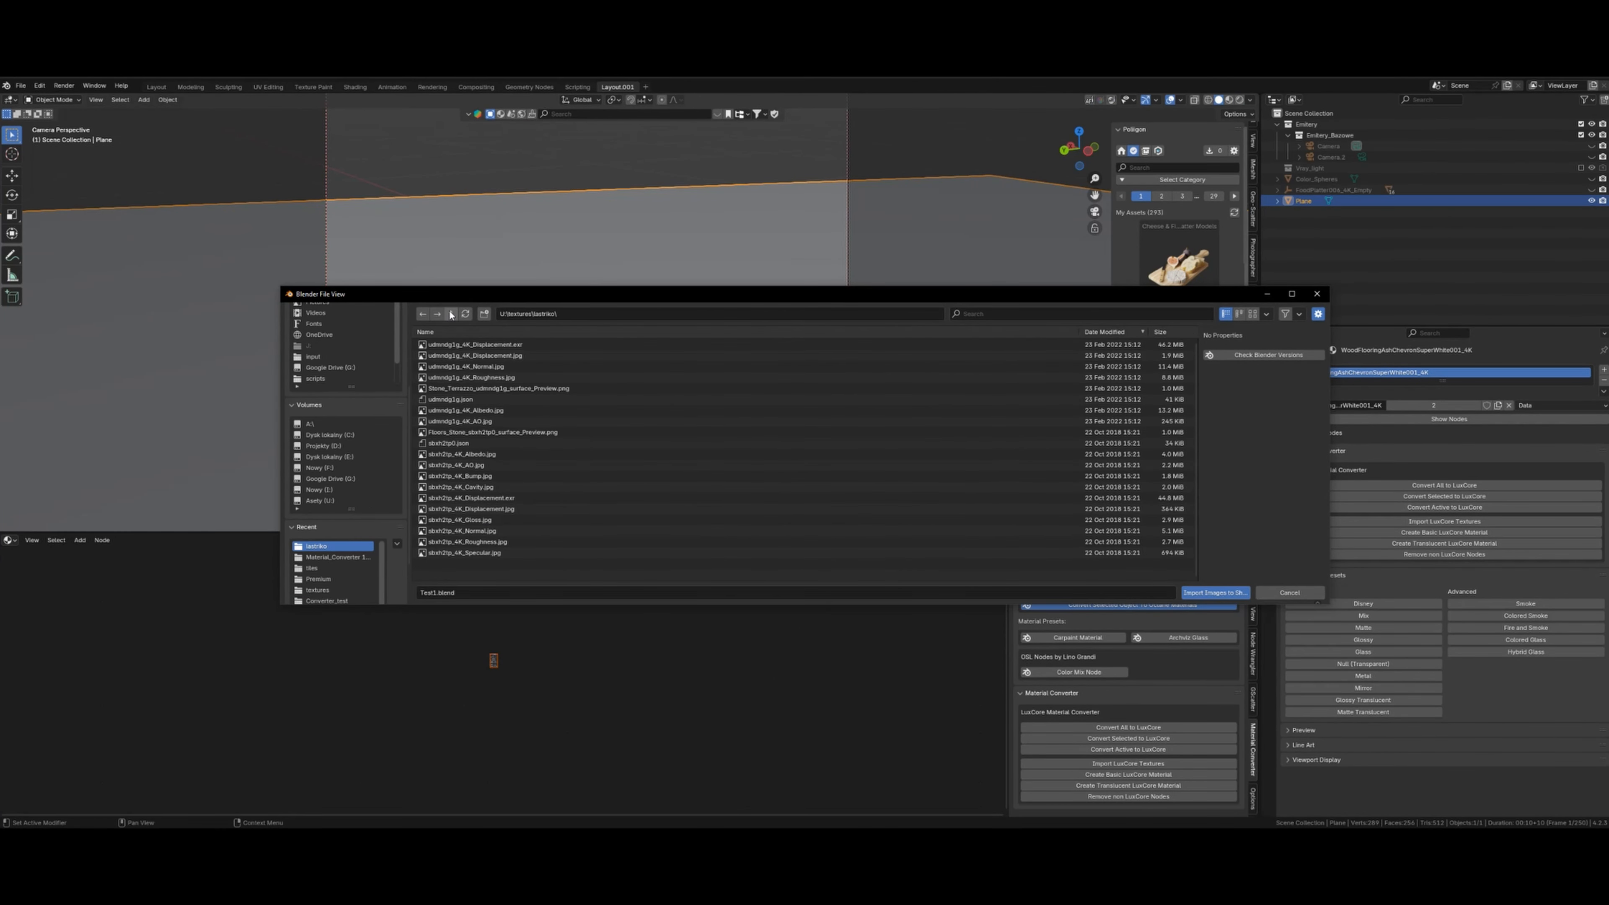
click(1252, 314)
key(BackSpace)
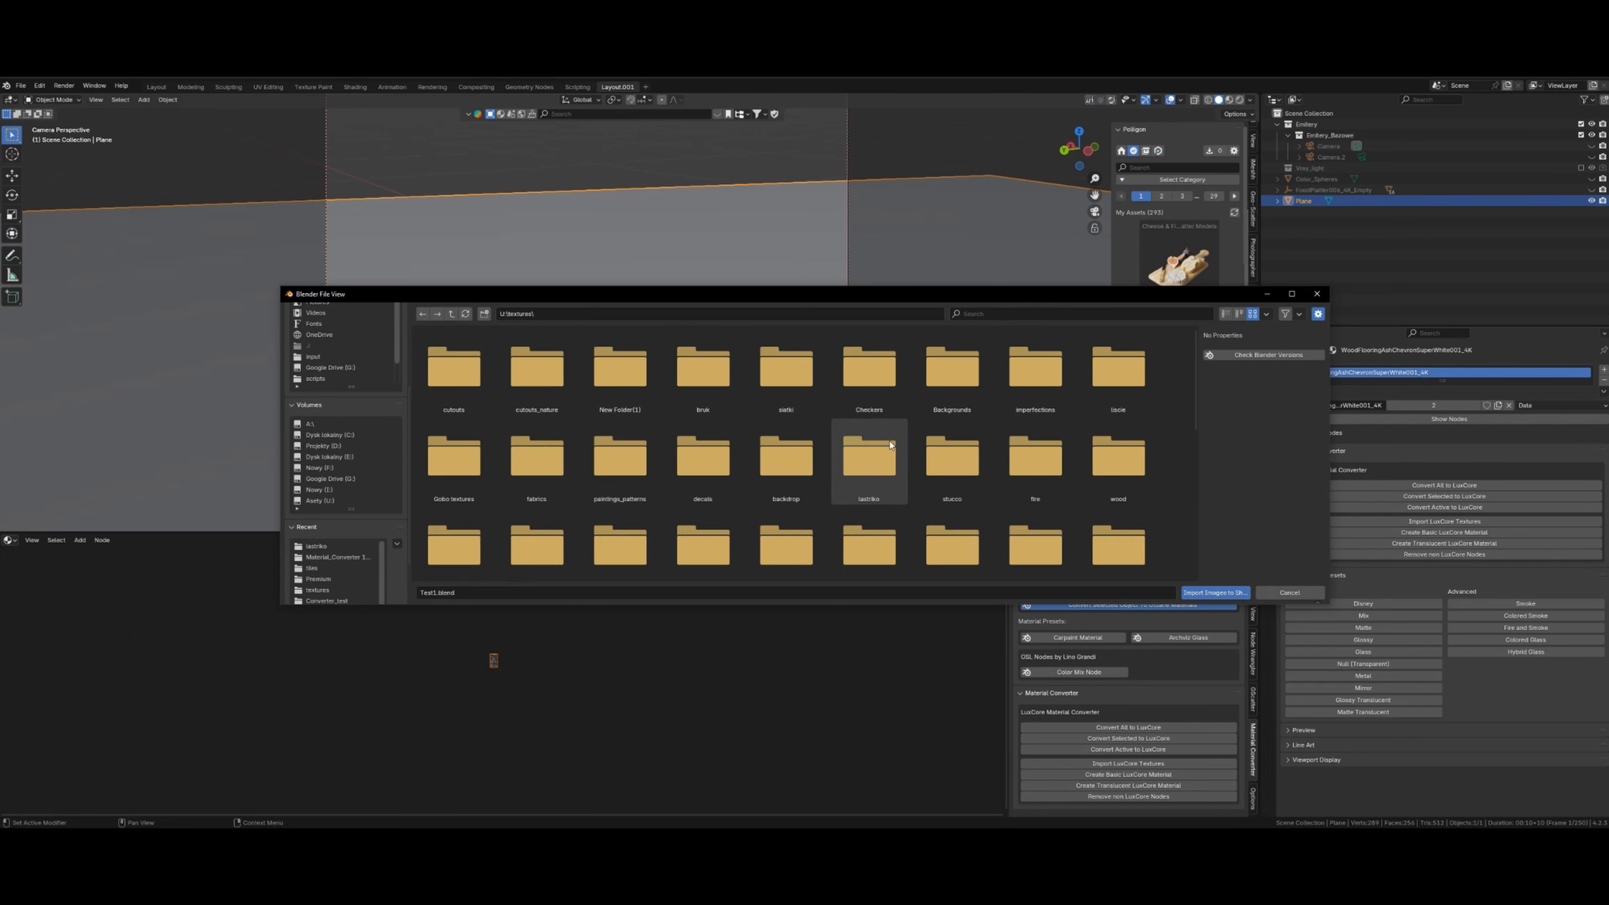
scroll(1008, 501, down, 2)
scroll(989, 513, down, 4)
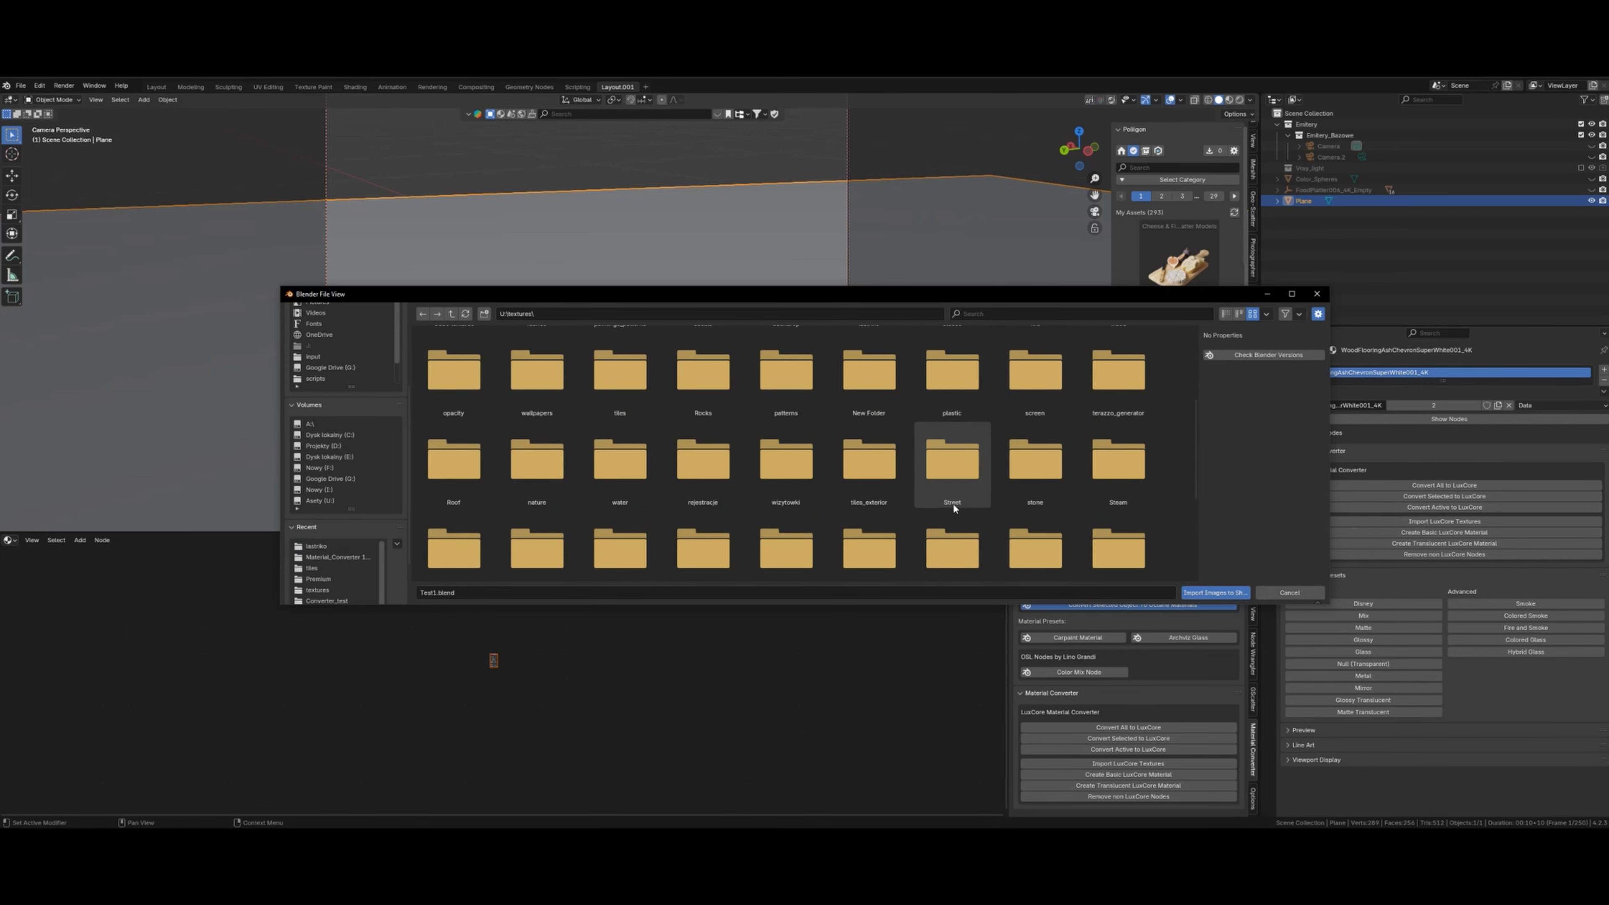
click(1226, 314)
scroll(457, 469, down, 7)
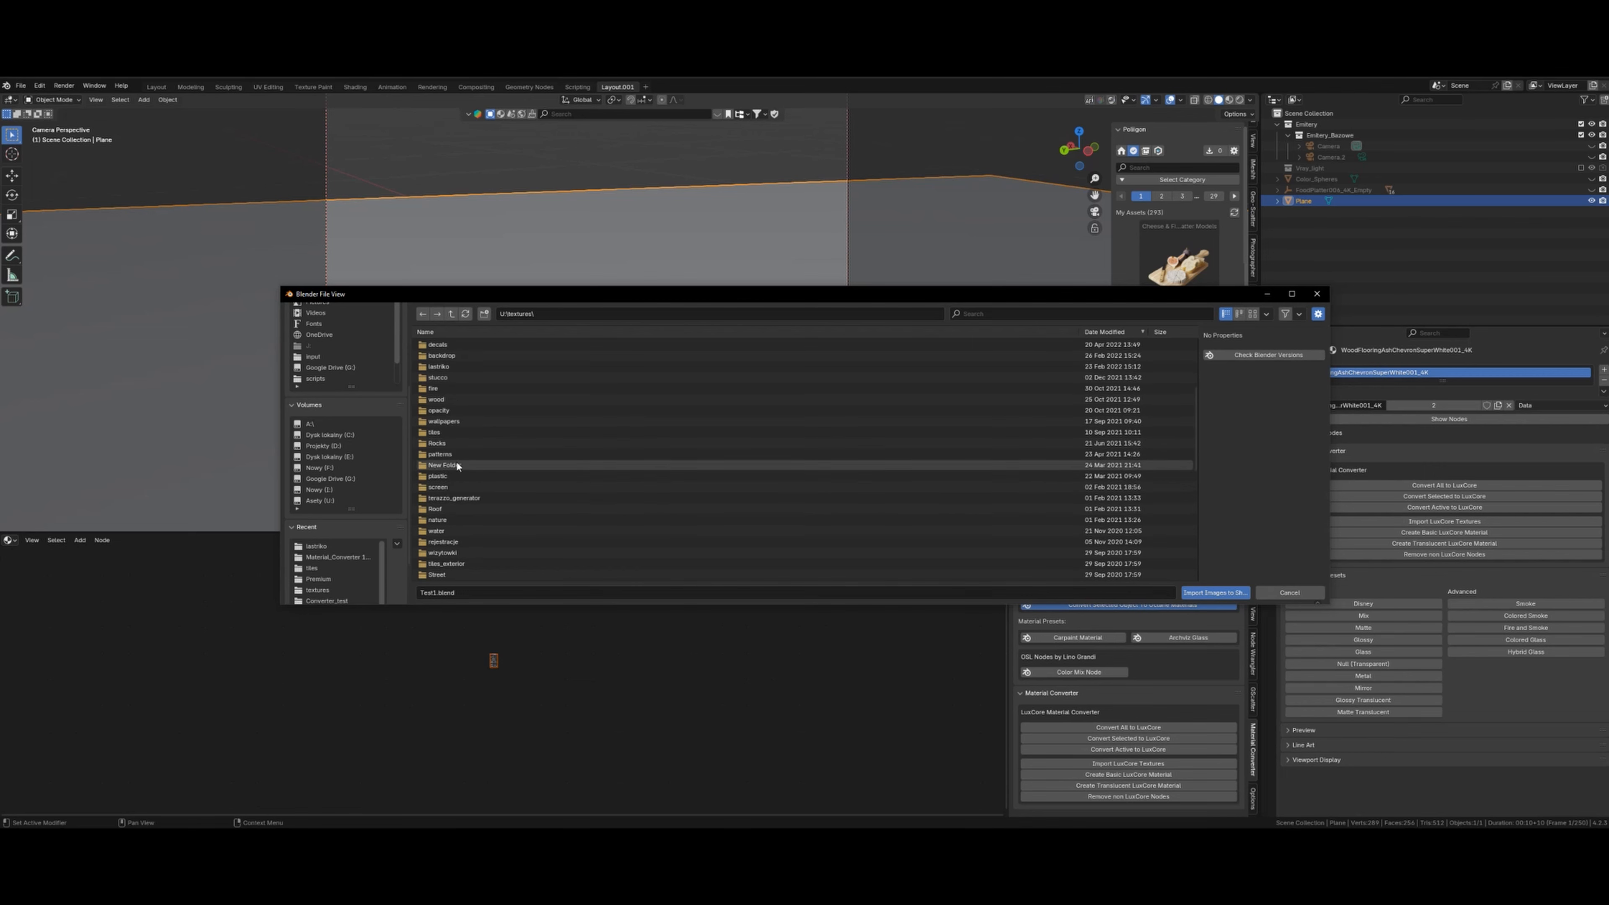
scroll(461, 486, up, 8)
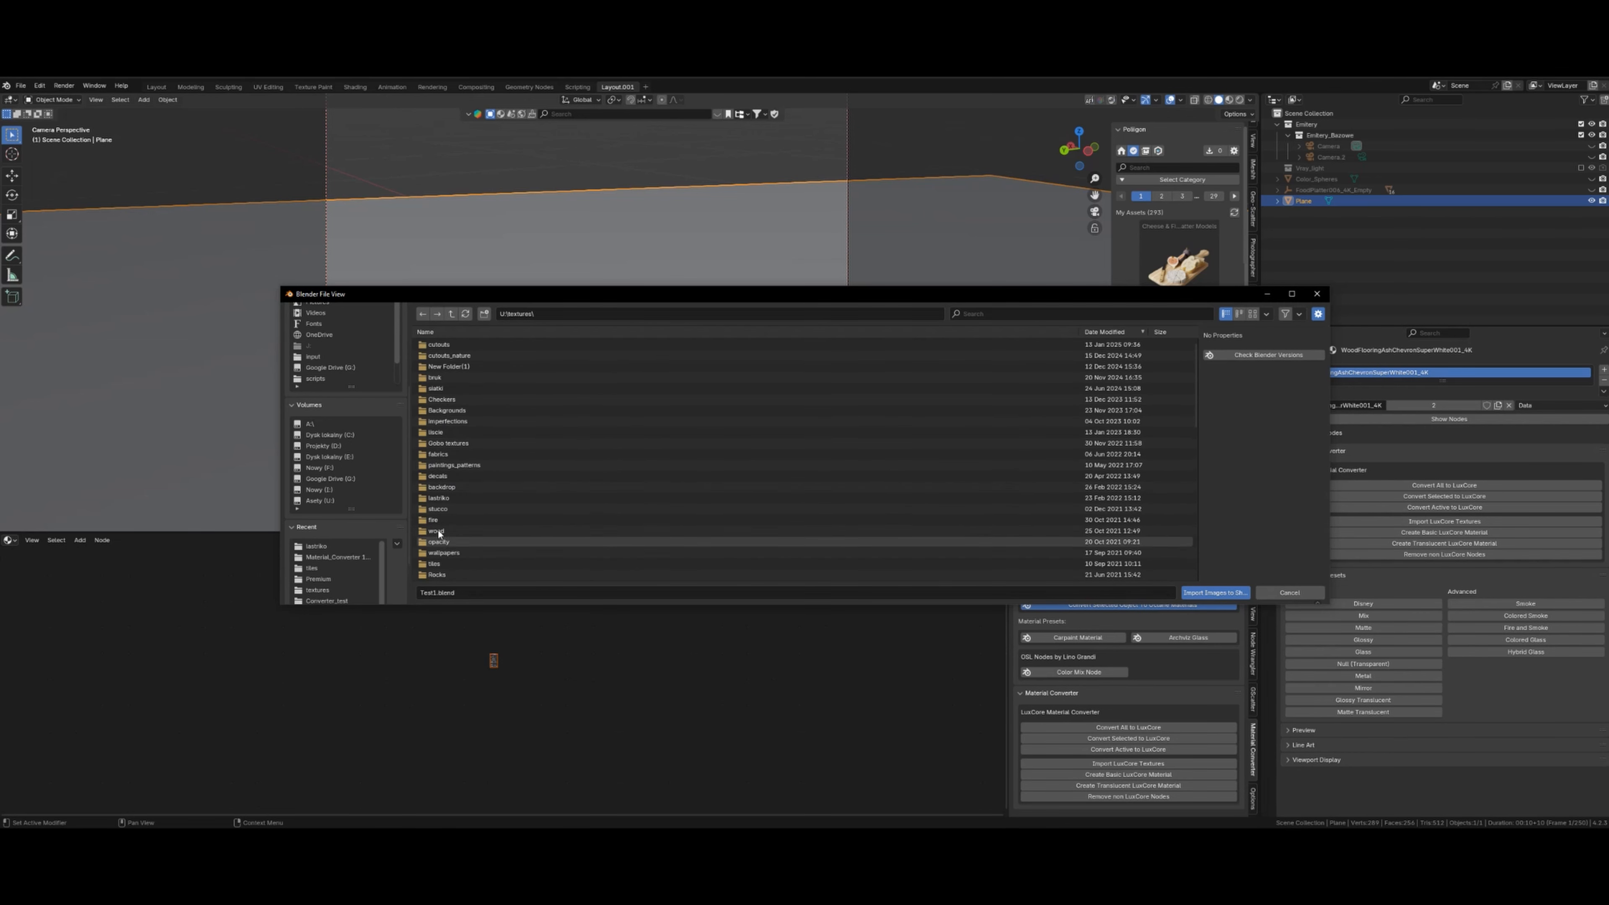
double_click(438, 509)
click(1255, 314)
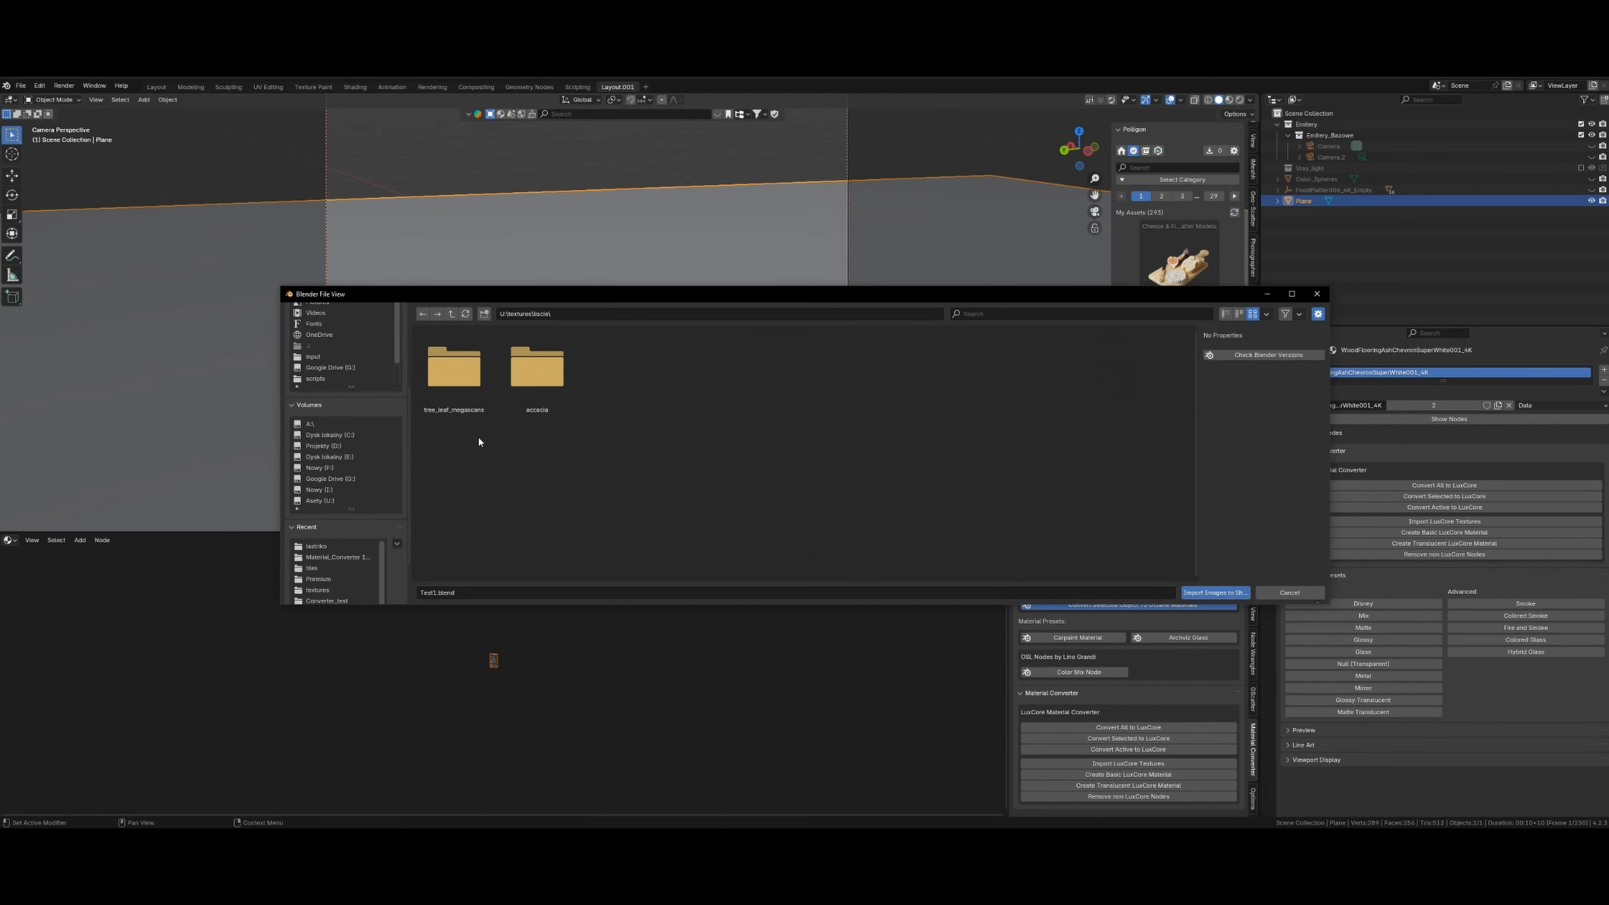
double_click(445, 379)
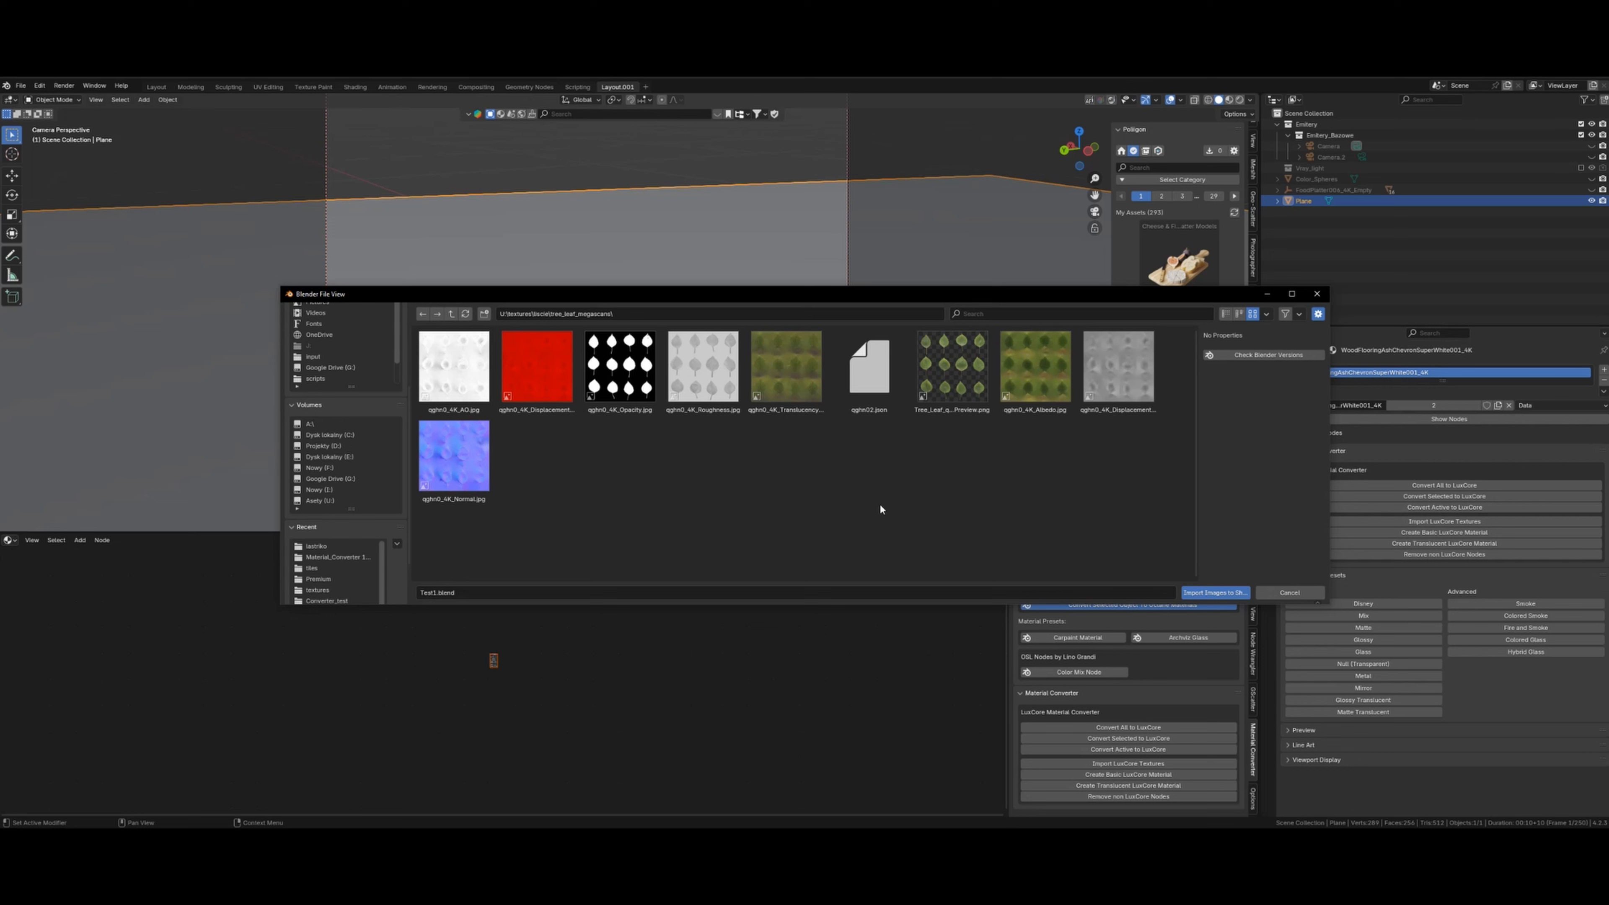
- Import the leaf Albedo, Translucency, Roughness, Opacity and Normal maps as image nodes
click(1028, 380)
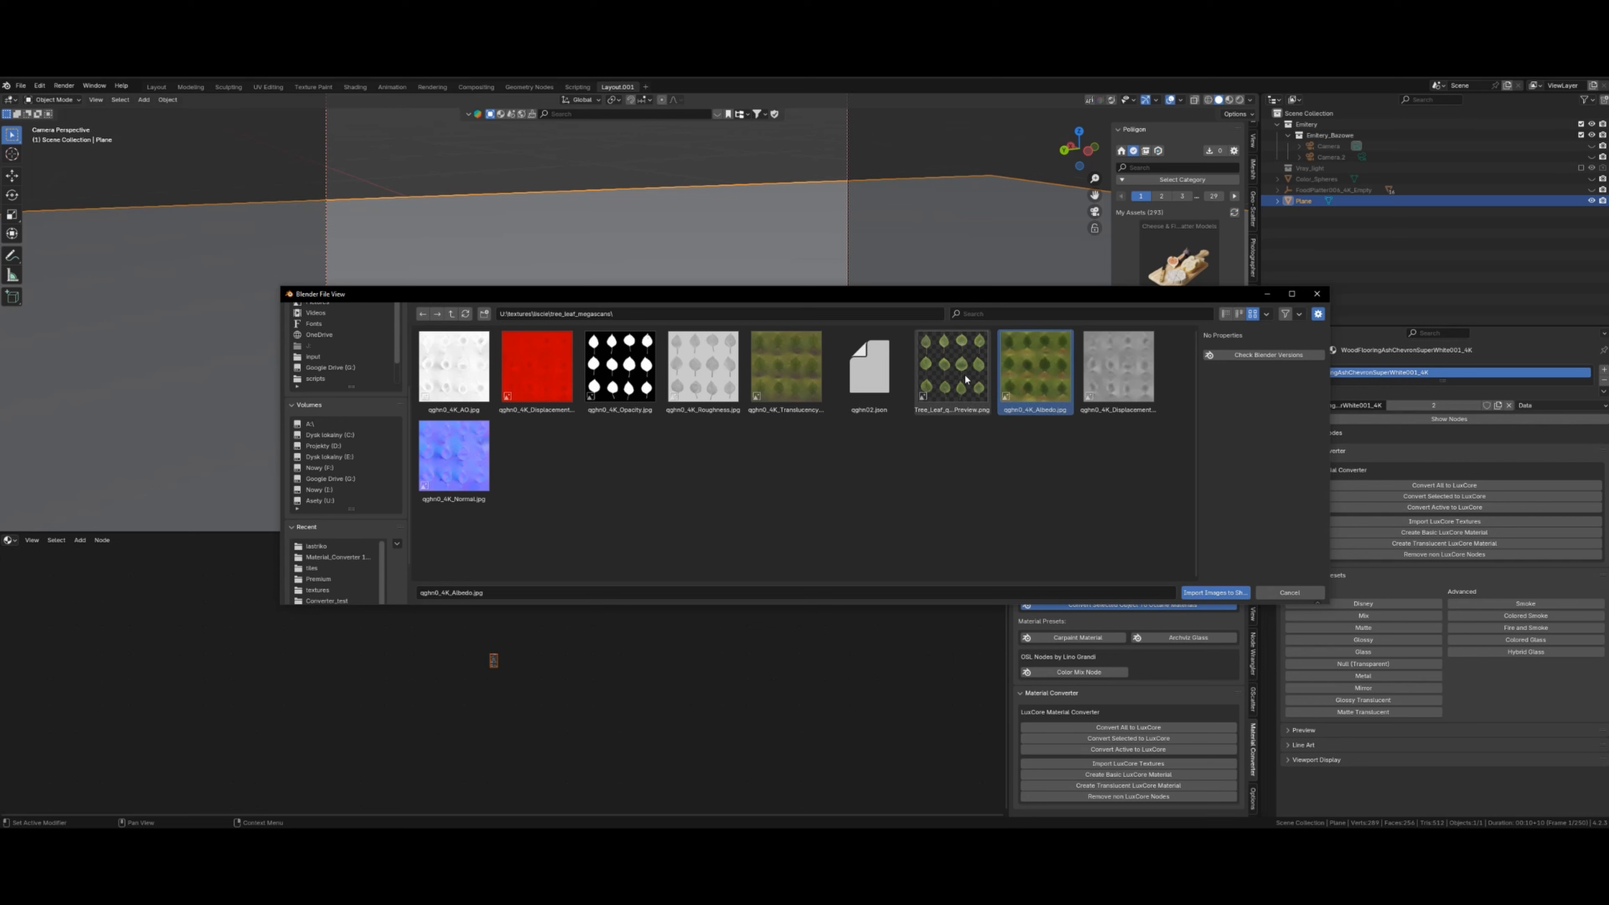
shift+click(814, 386)
shift+click(709, 378)
shift+click(628, 373)
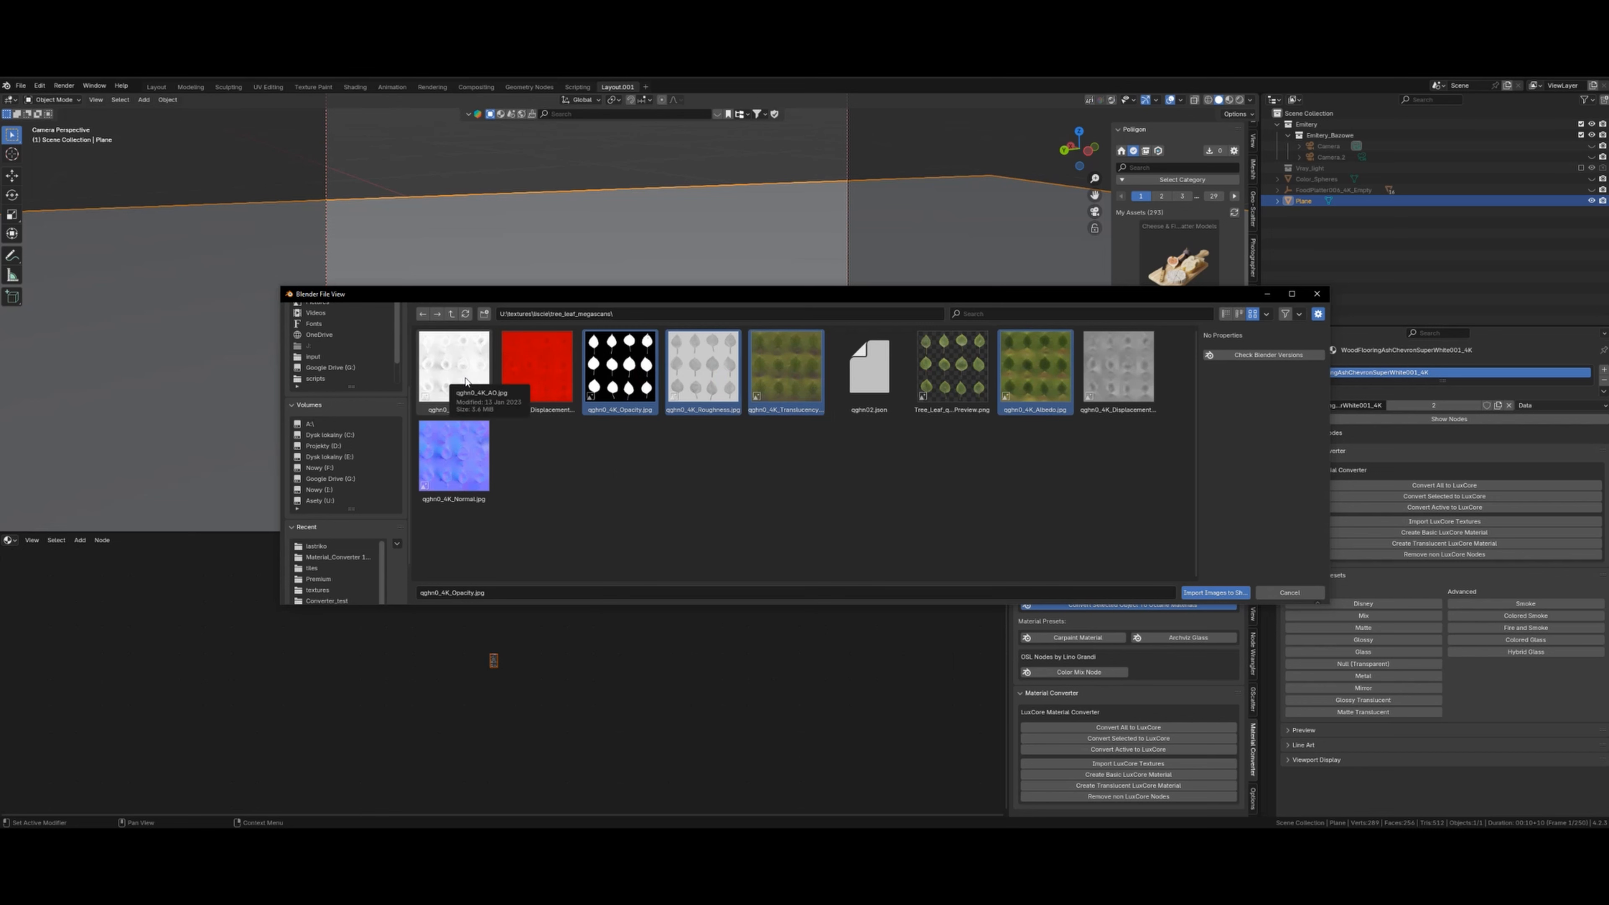
ctrl+click(453, 454)
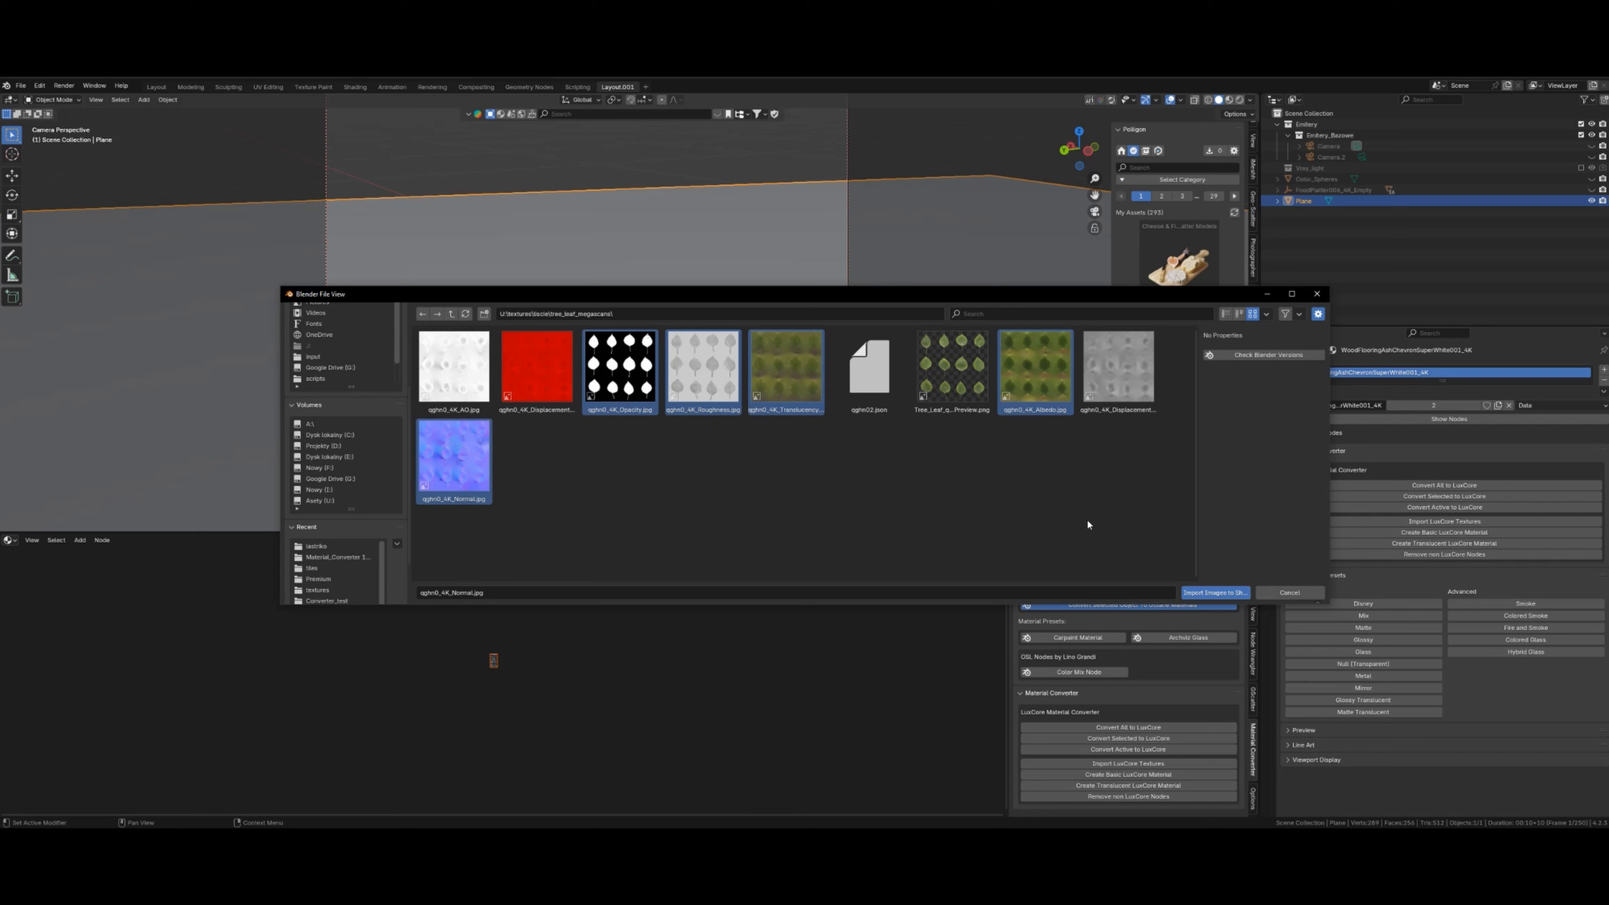
click(1216, 593)
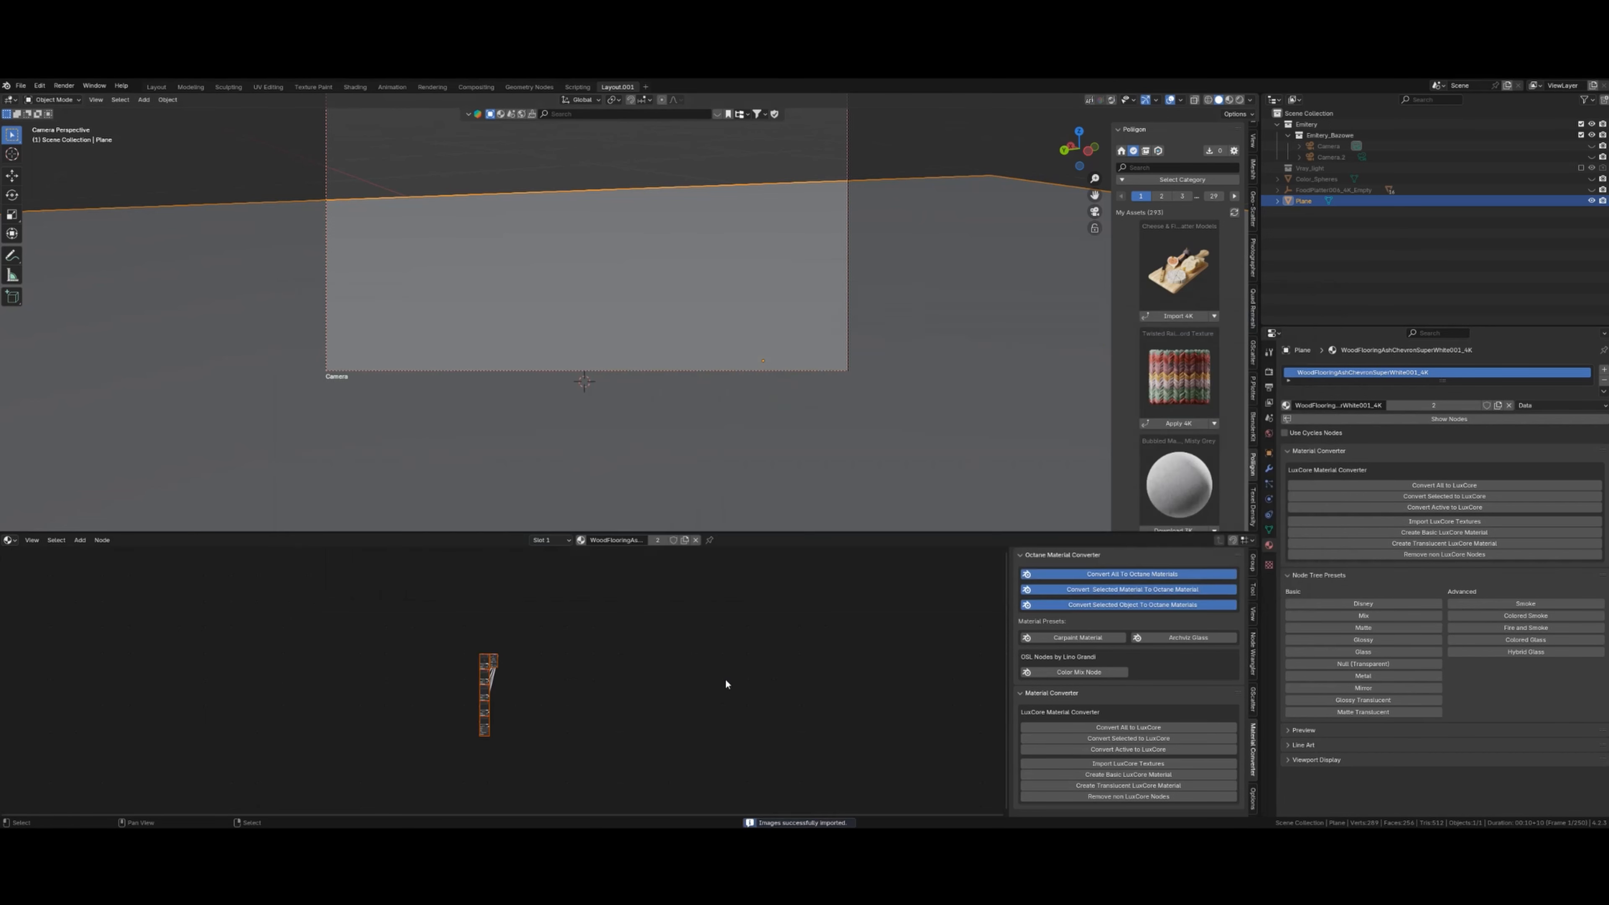
- Move the 2D LuxCore Mapping node to the left of the imported leaf image nodes
scroll(521, 707, up, 5)
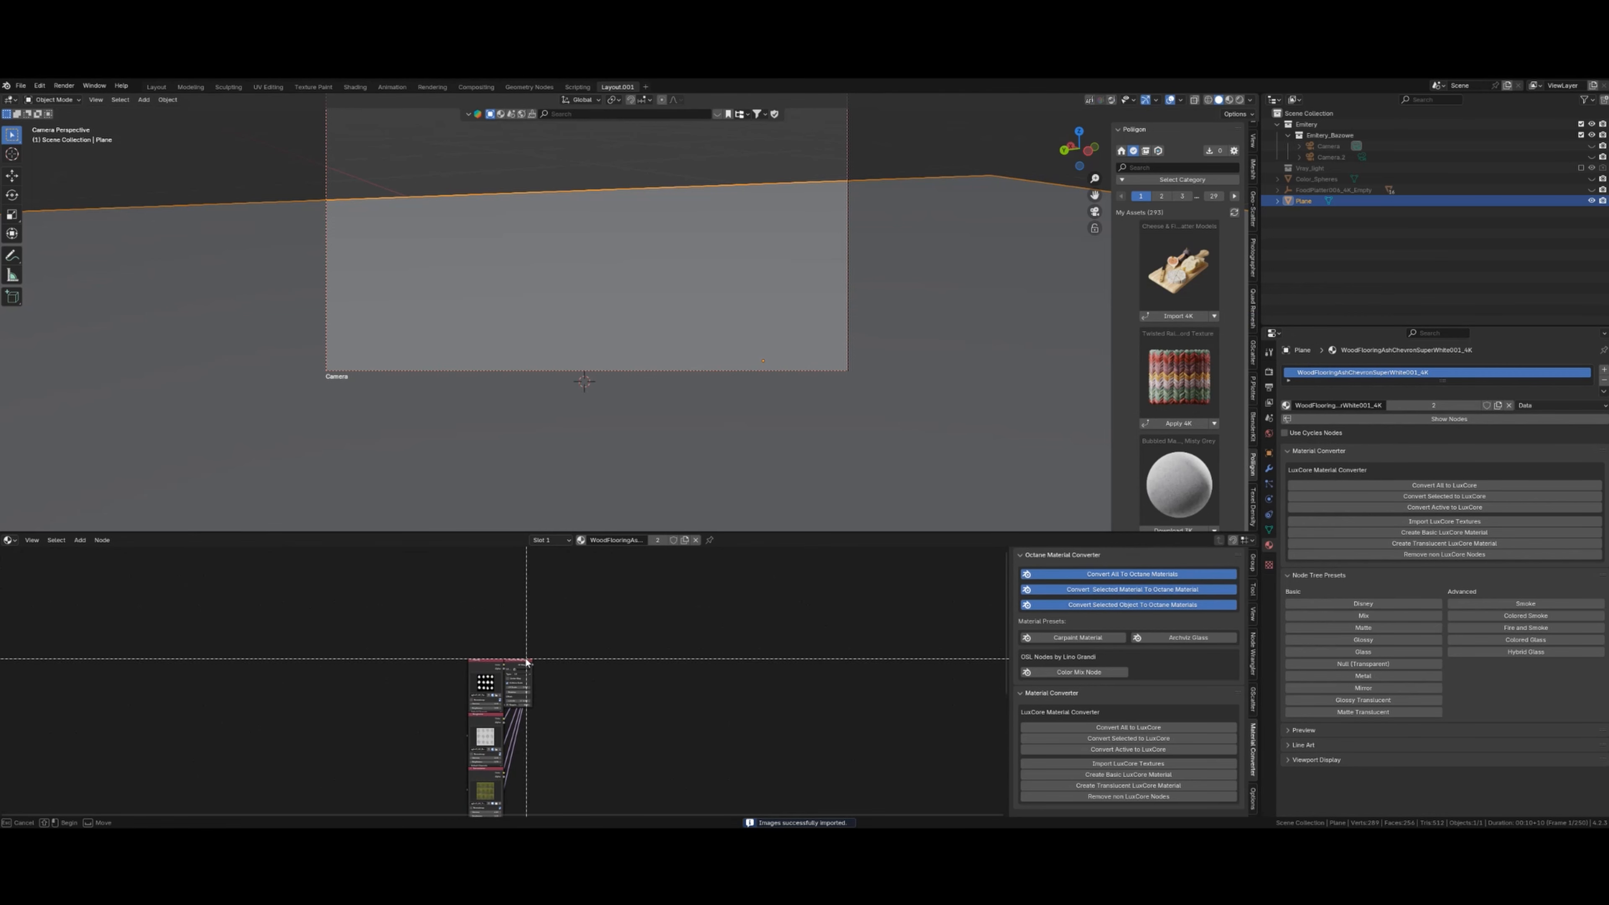
click(519, 663)
drag(520, 664, 407, 694)
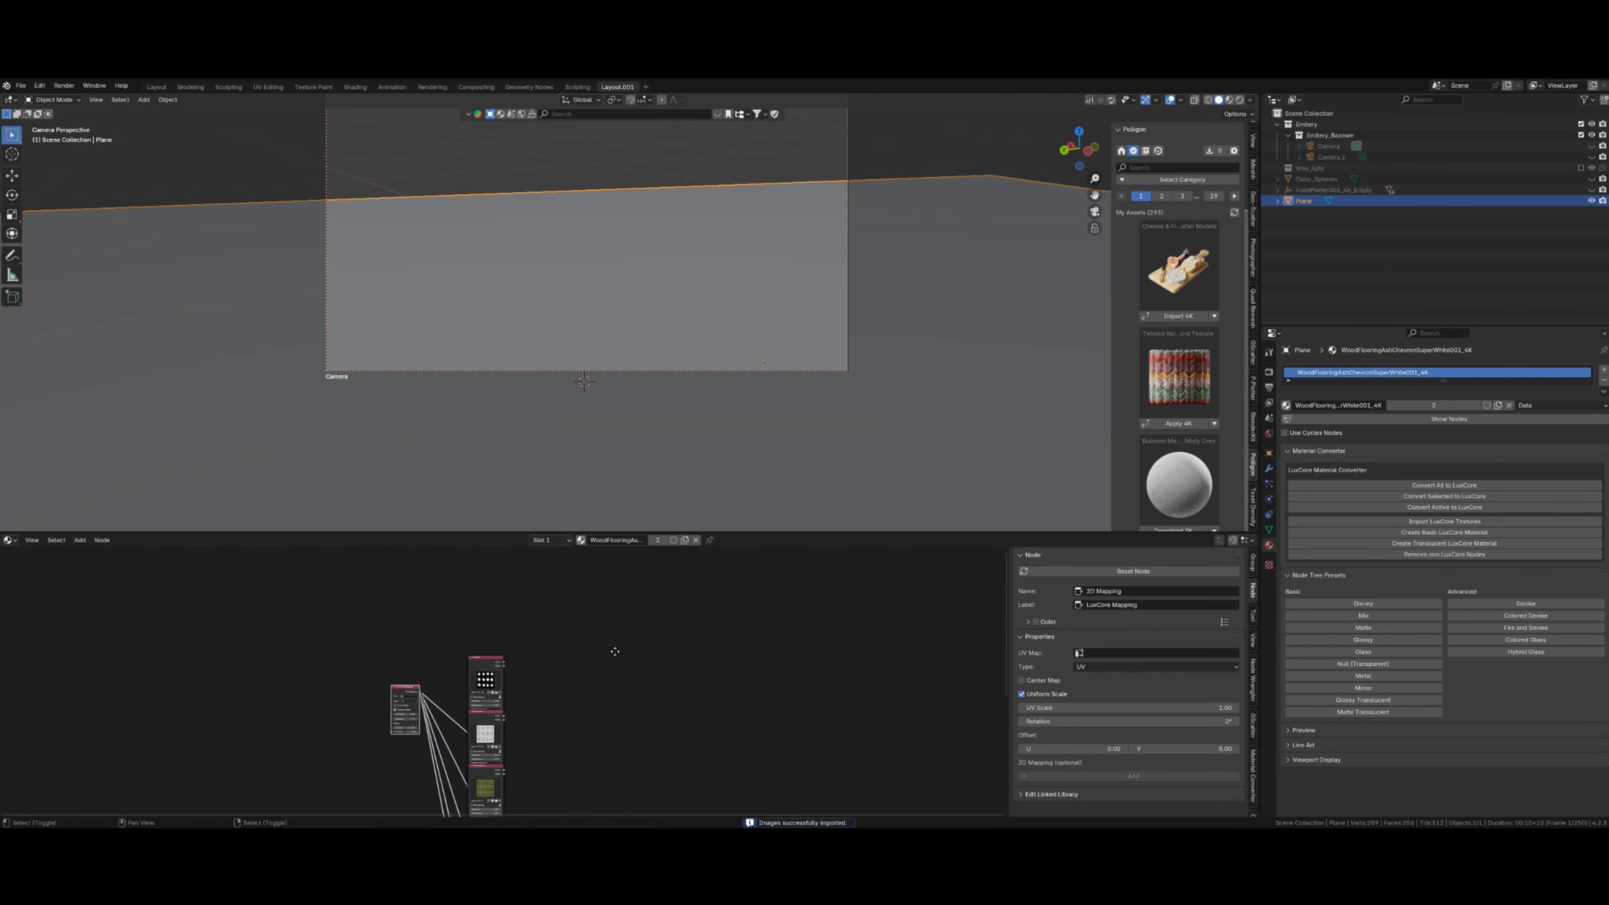
scroll(621, 658, up, 3)
middle_drag(564, 786, 624, 663)
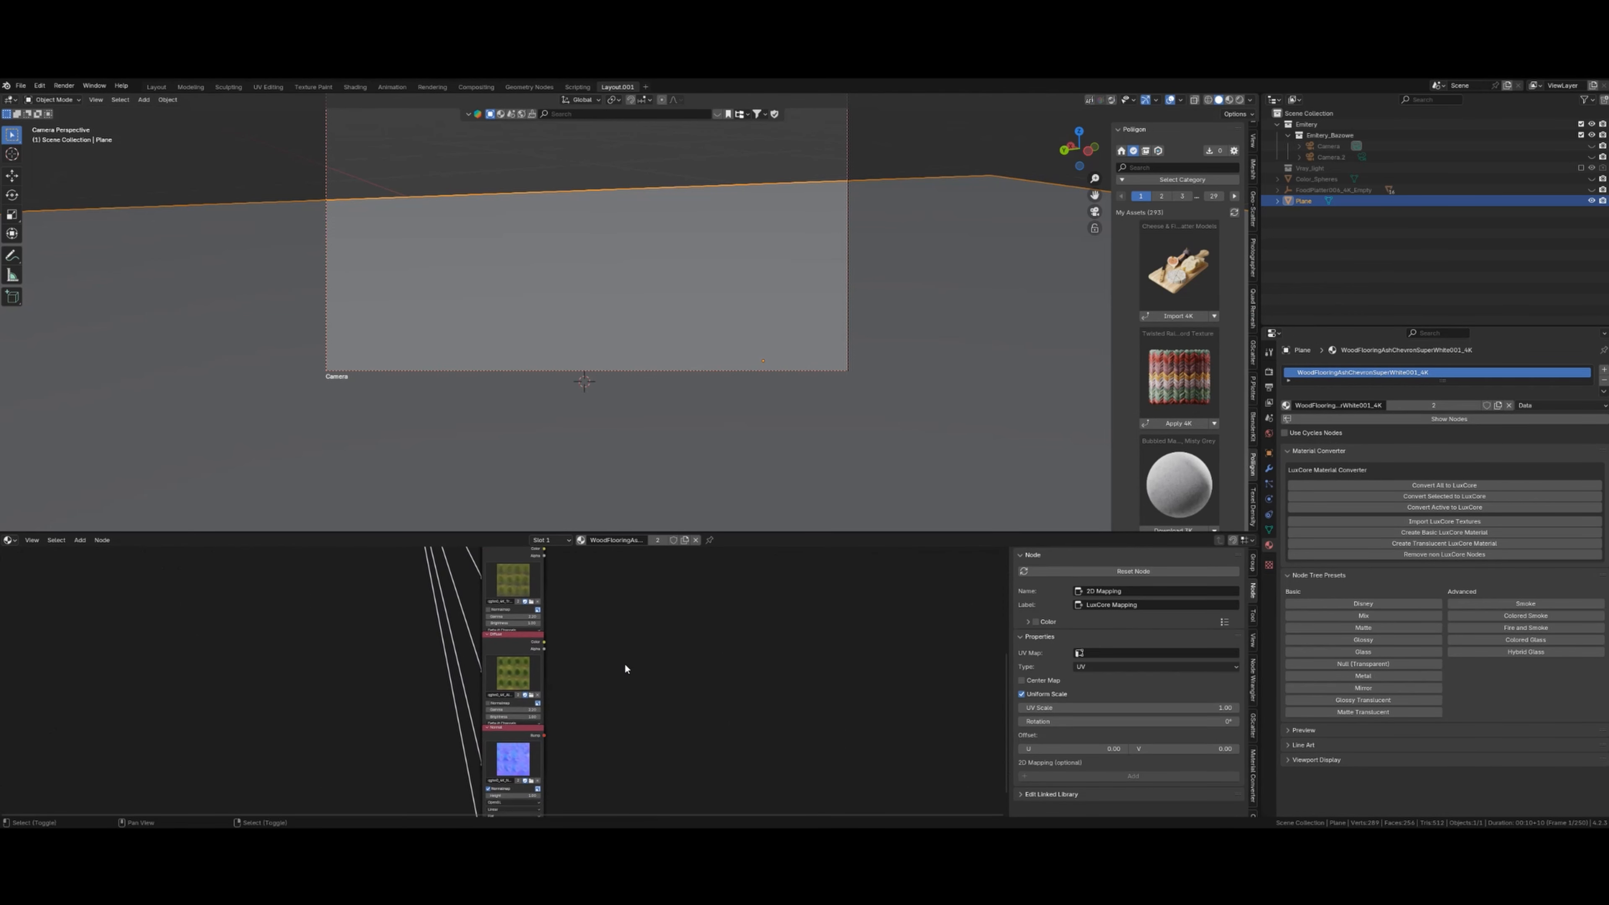